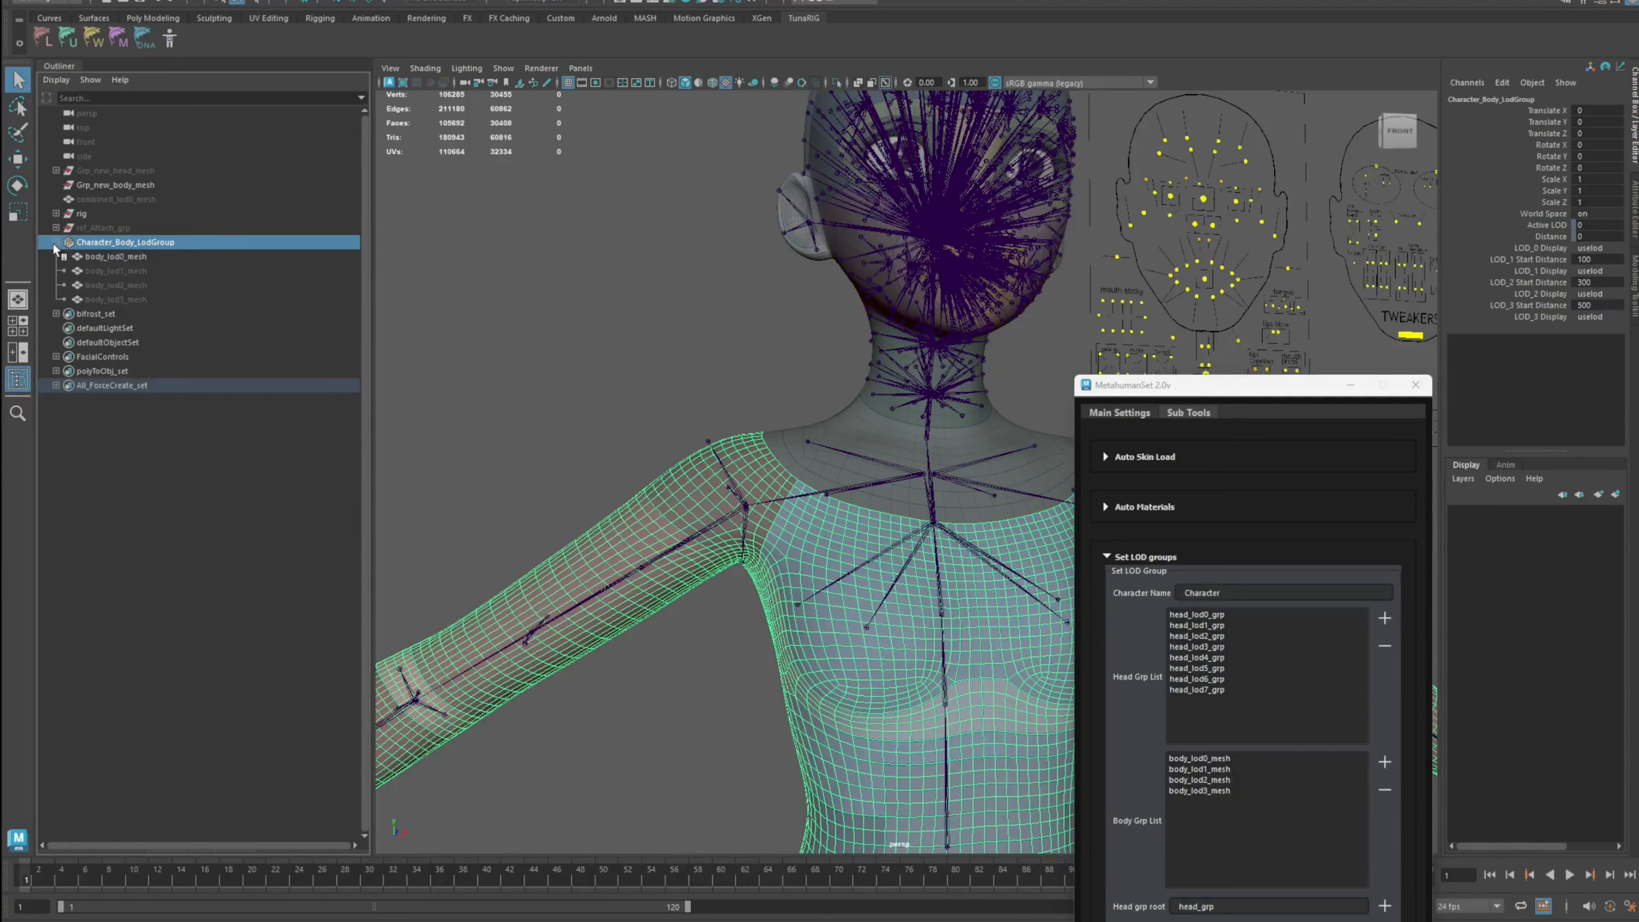
Step: Set the body LOD group's LOD 0 display to show and LOD 1 to LOD 3 displays to hide
scroll(779, 392, "down", 5)
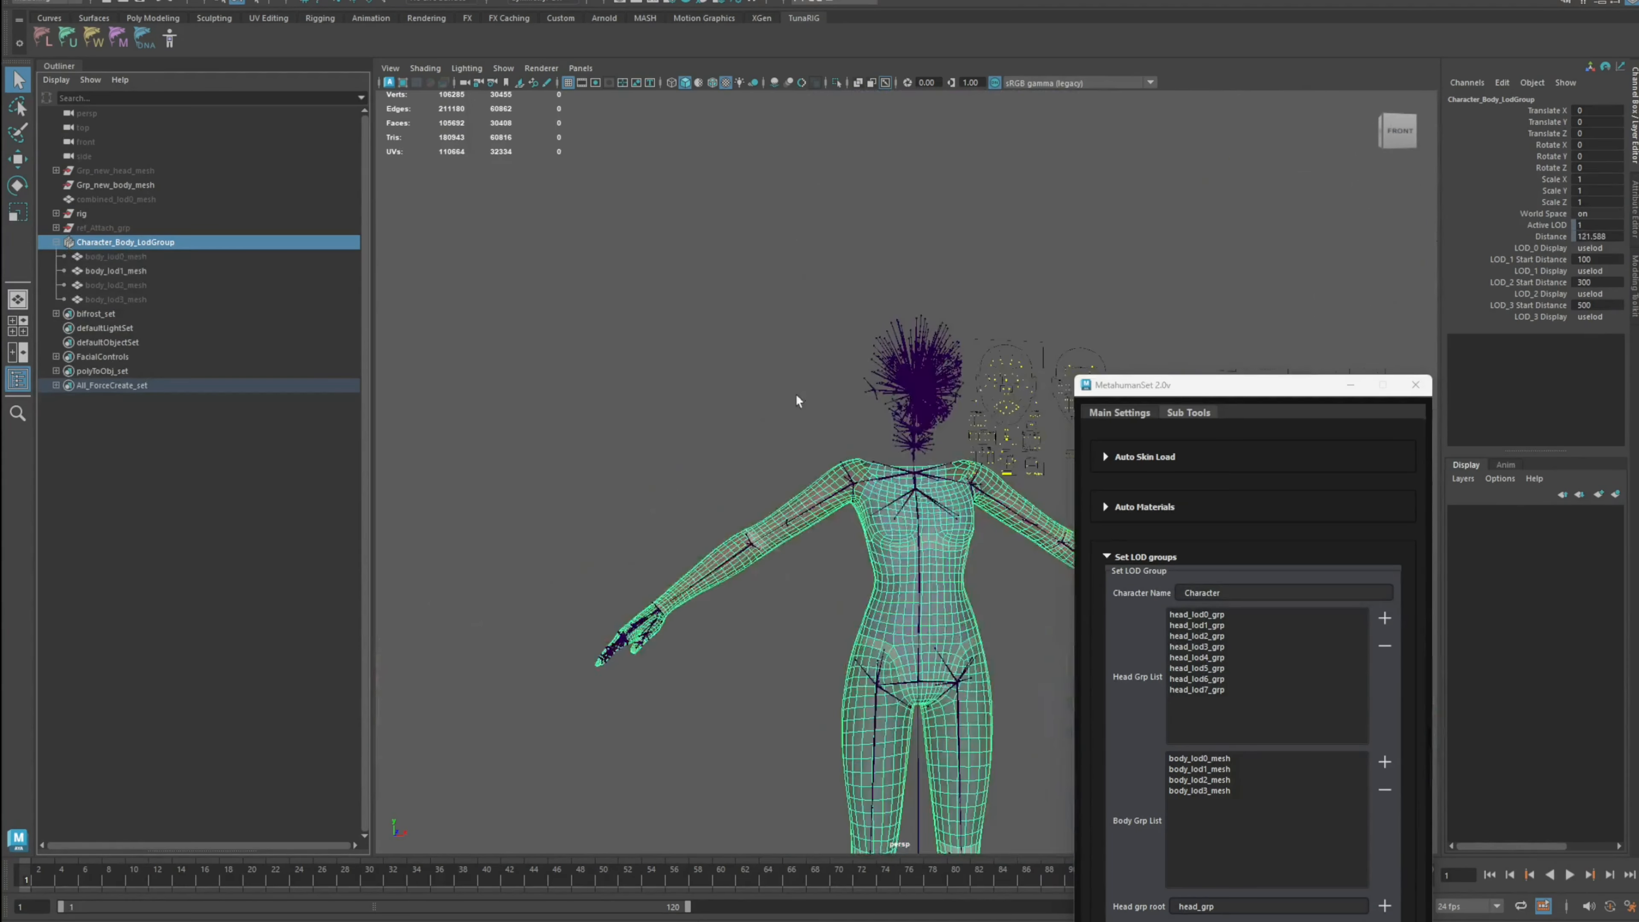
scroll(796, 393, "up", 7)
scroll(790, 381, "down", 3)
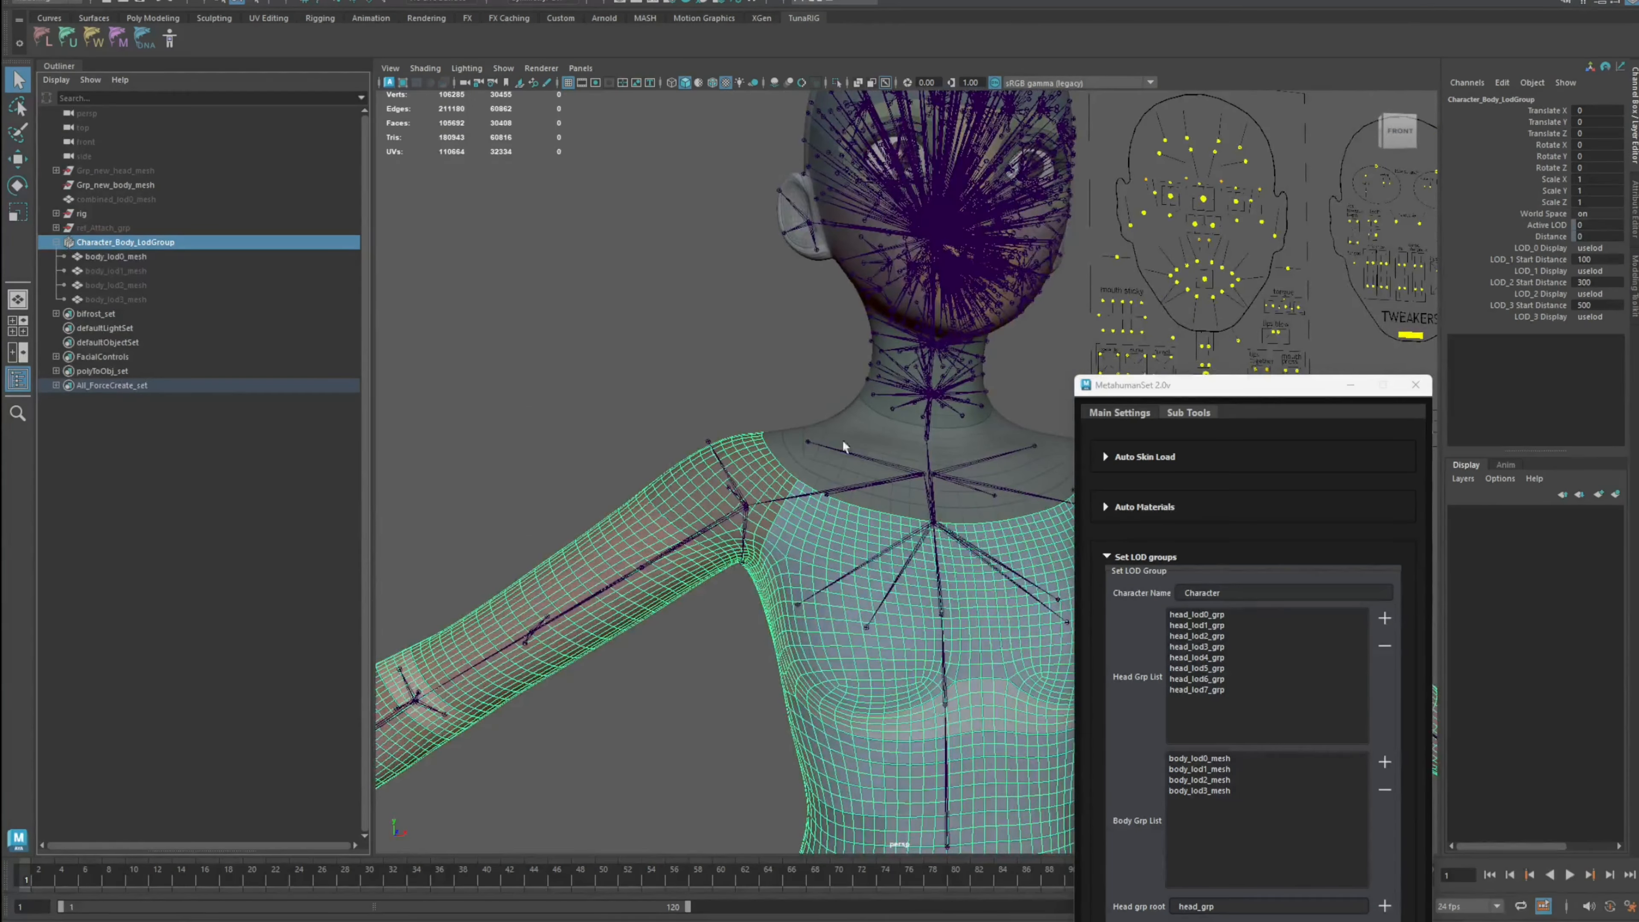
scroll(842, 440, "up", 2)
left_click(1594, 248)
left_click(1603, 278)
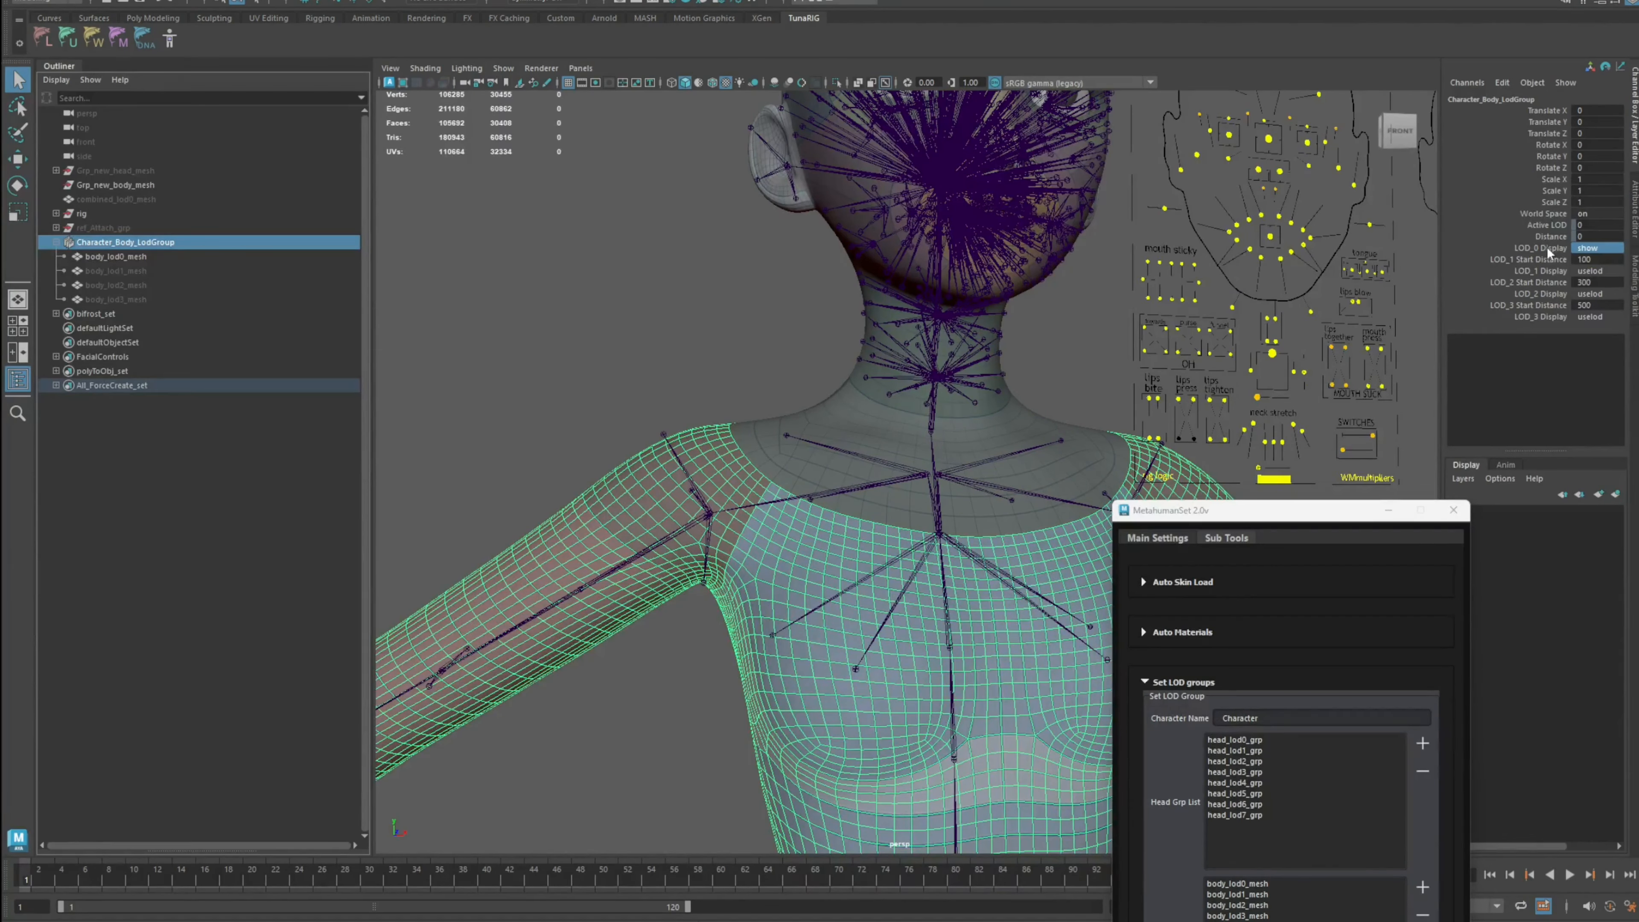
left_click(1606, 272)
left_click(1595, 314)
left_click(1595, 294)
left_click(1595, 335)
left_click(1595, 317)
left_click(1594, 359)
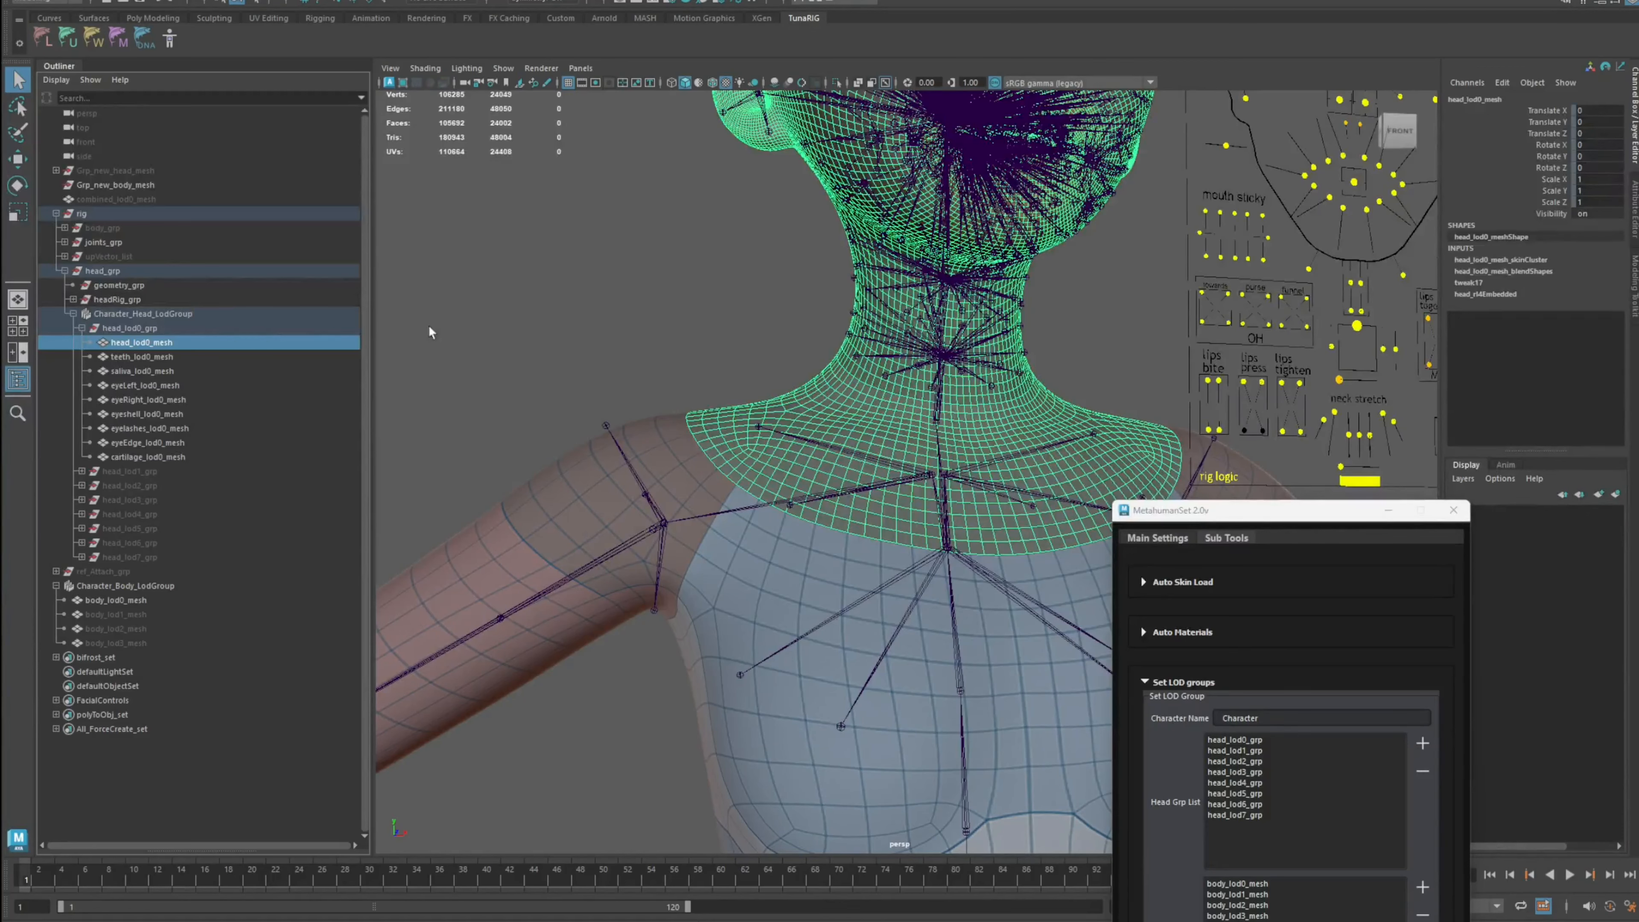
Step: Select the head LOD group and set its LOD 0 display to show and LOD 1 to LOD 6 displays to hide
left_click(429, 331)
left_click(73, 314)
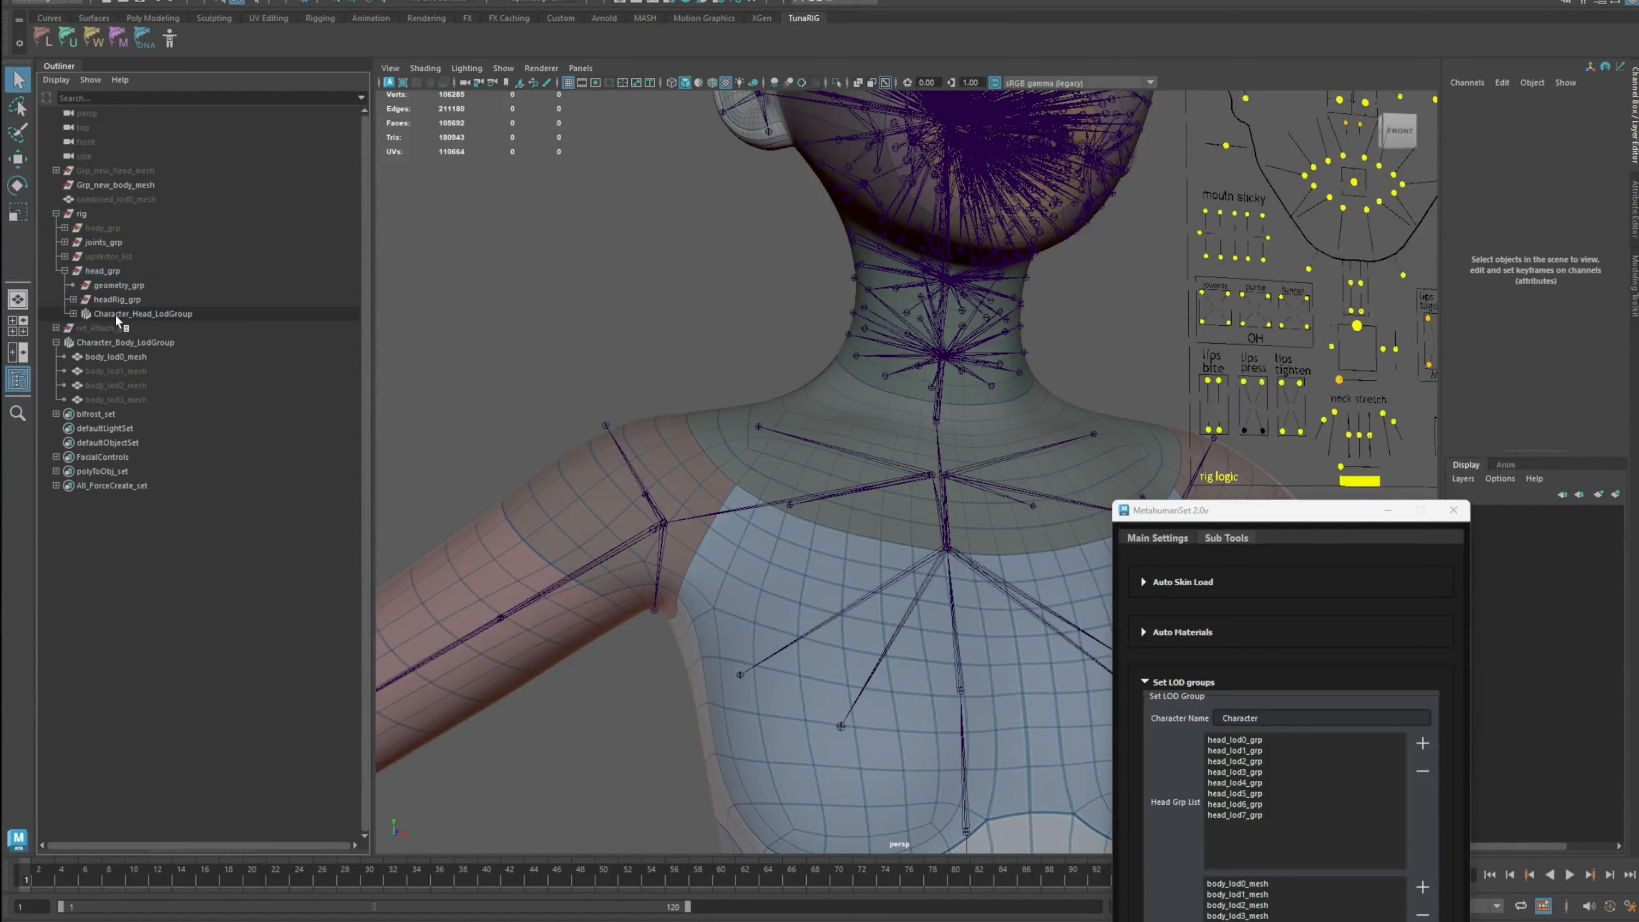
left_click(181, 314)
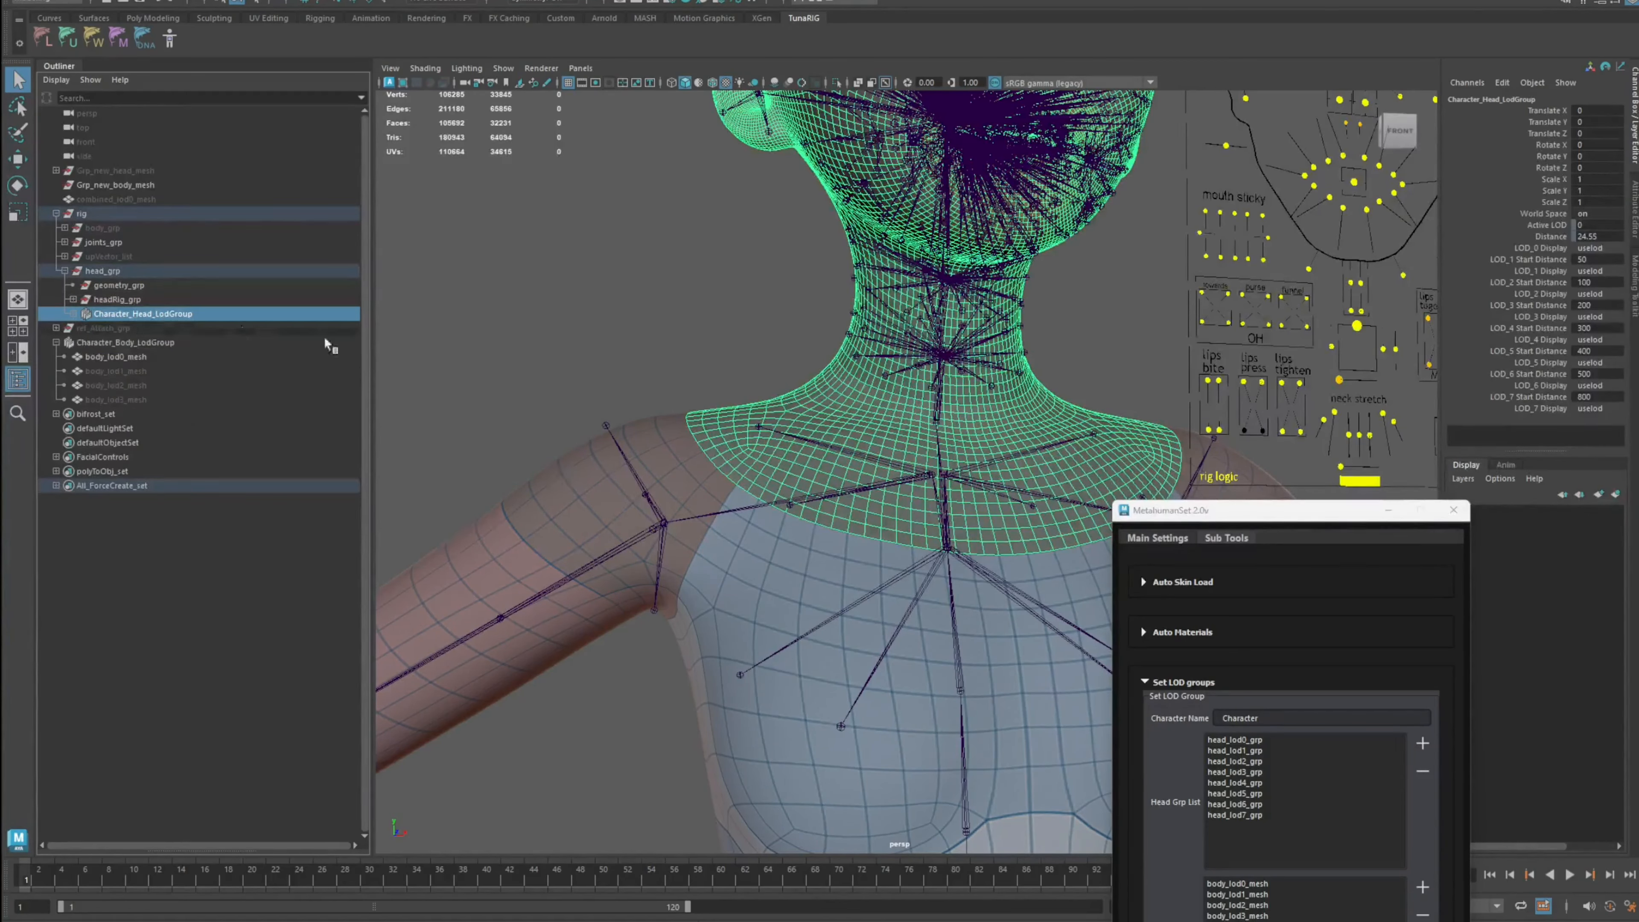
left_click(1596, 248)
left_click(1599, 276)
left_click(1596, 271)
left_click(1601, 312)
left_click(1598, 295)
left_click(1602, 336)
left_click(1598, 317)
left_click(1601, 358)
left_click(1600, 382)
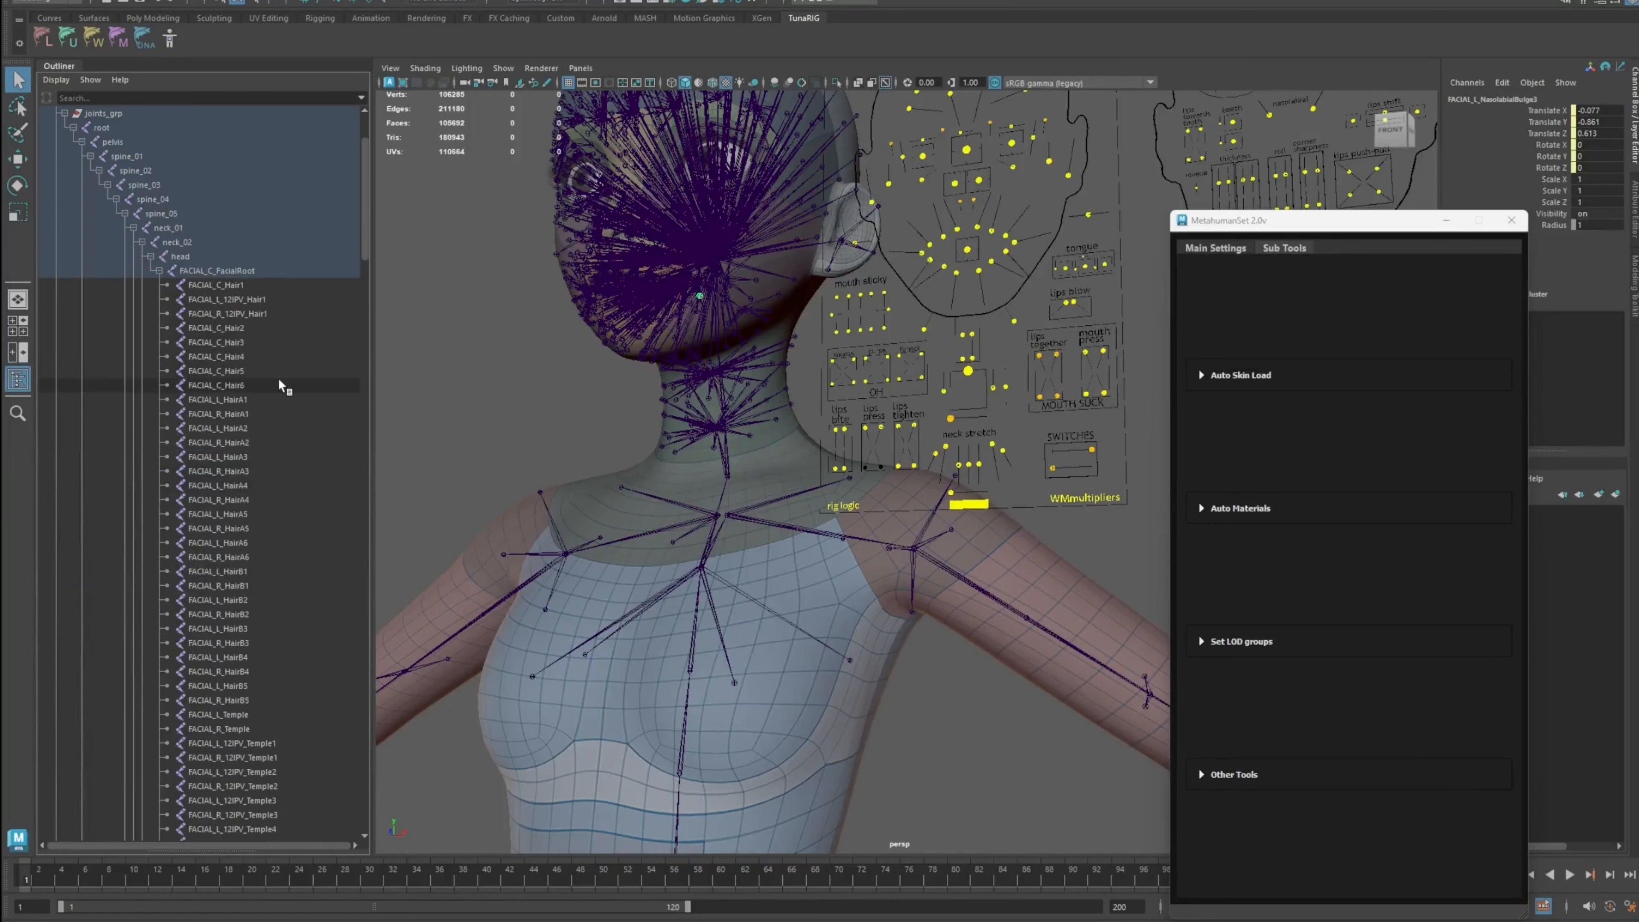
Step: Try rotating the head joint and undo the rotation
scroll(242, 320, "up", 3)
left_click(218, 259)
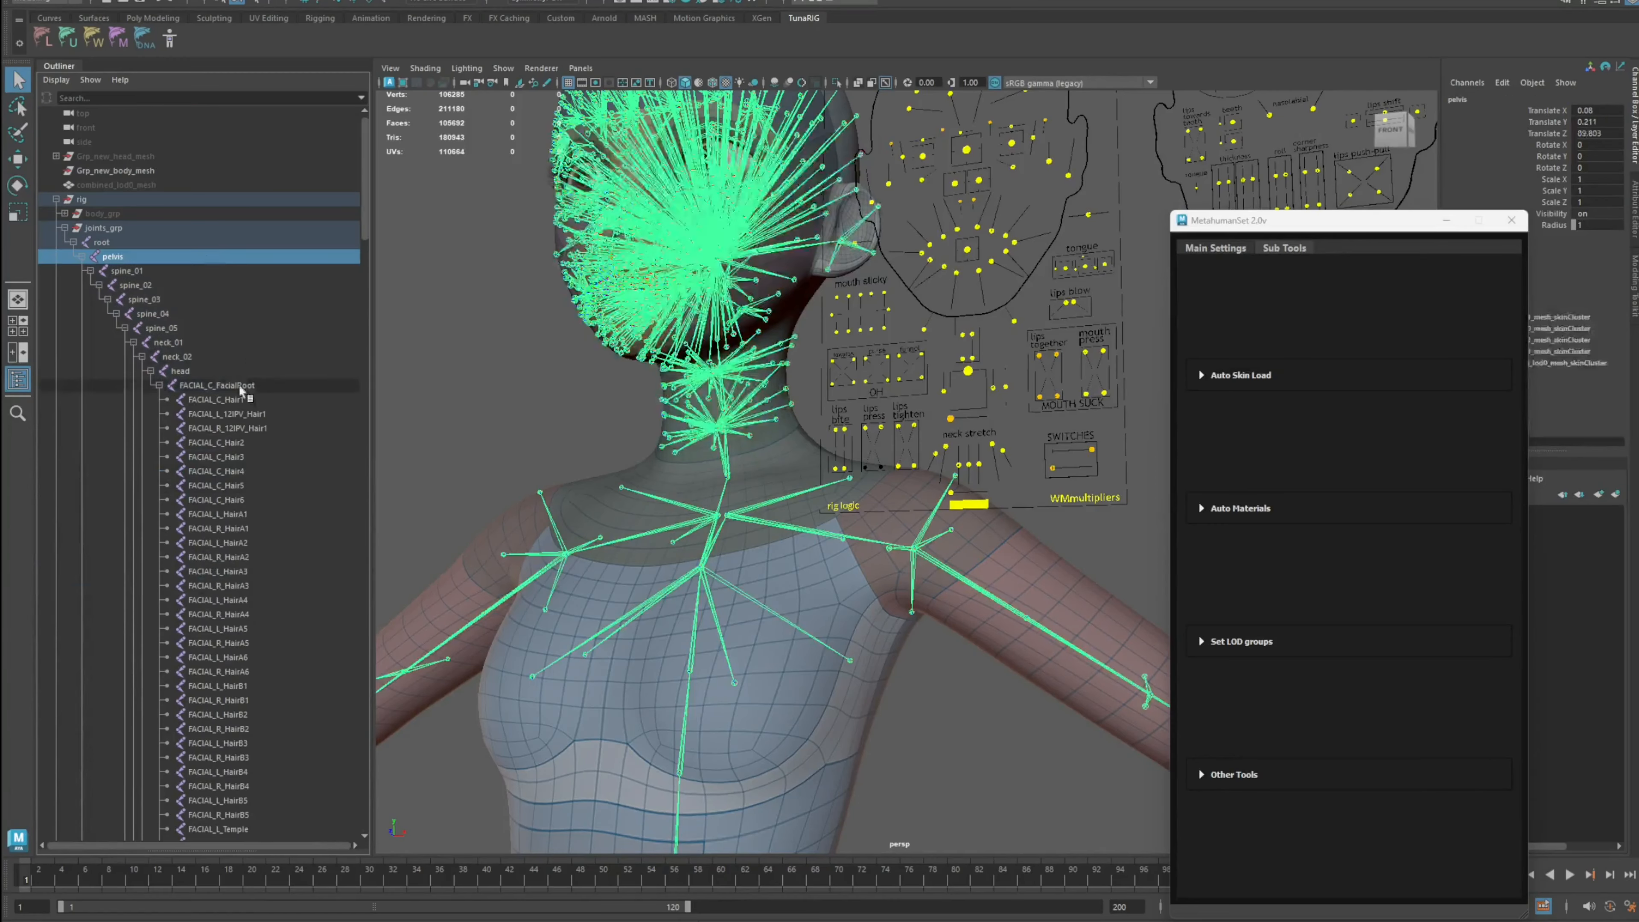
left_click(240, 373)
scroll(788, 400, "down", 2)
key("e")
mouse_move(778, 362)
left_mouse_down()
mouse_move(749, 332)
mouse_move(784, 368)
left_mouse_up()
scroll(859, 413, "down", 3)
left_click_drag(884, 432, 1085, 394, "alt")
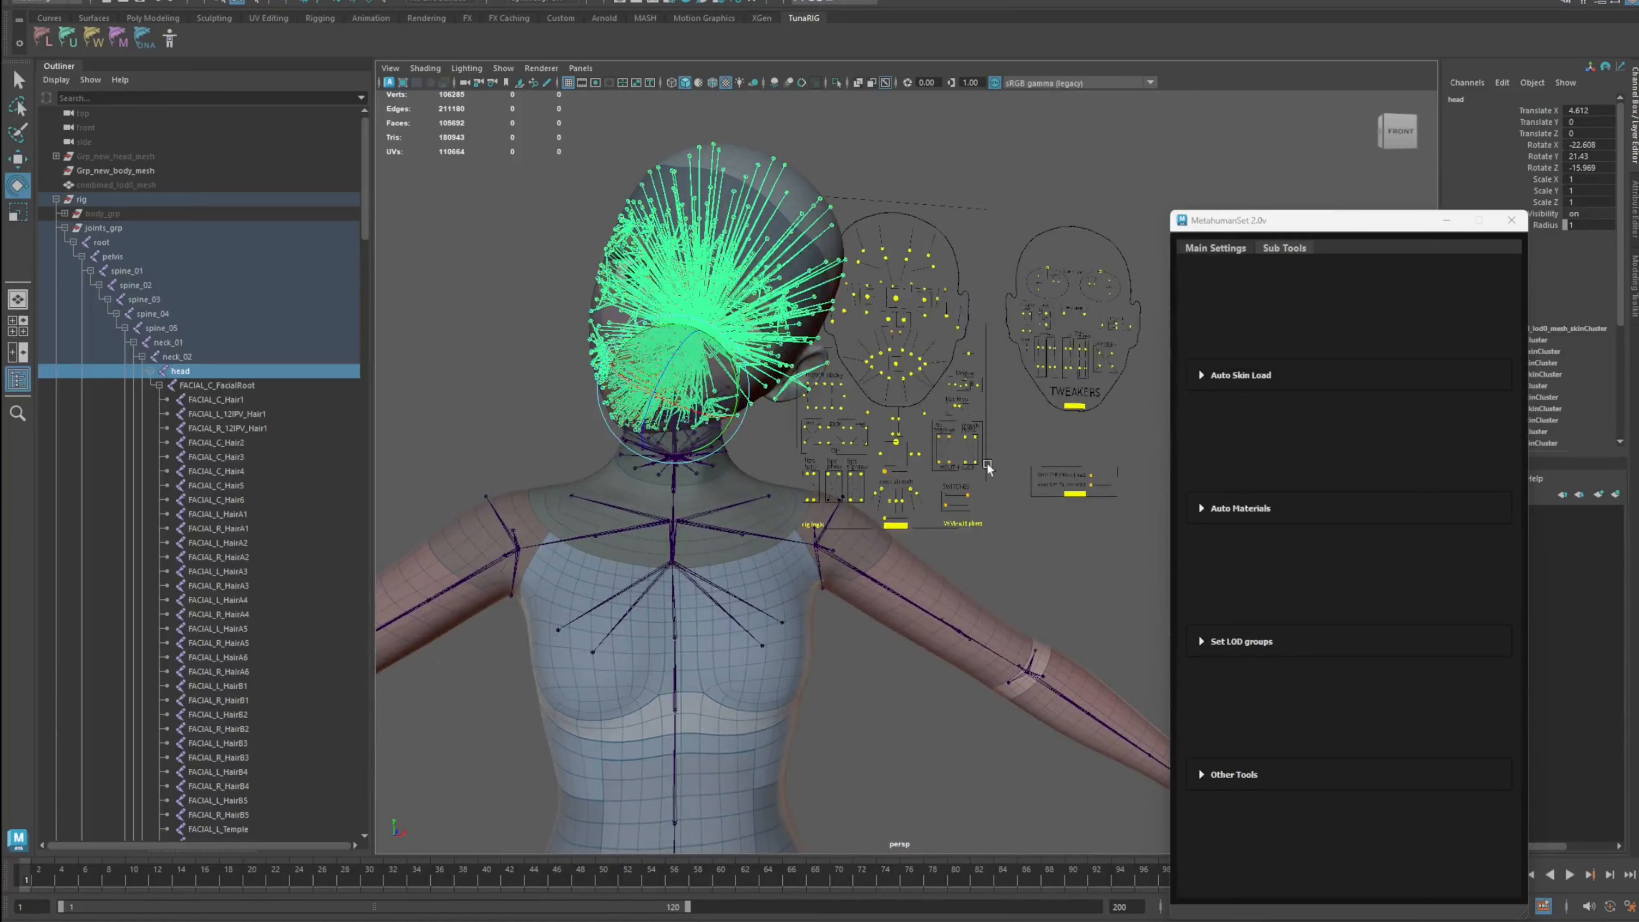
key("ctrl+z")
Step: Move the face GUI follow head switch on the facial board to its on position
scroll(1038, 466, "up", 2)
middle_click_drag(1043, 466, 991, 484, "alt")
scroll(990, 487, "up", 7)
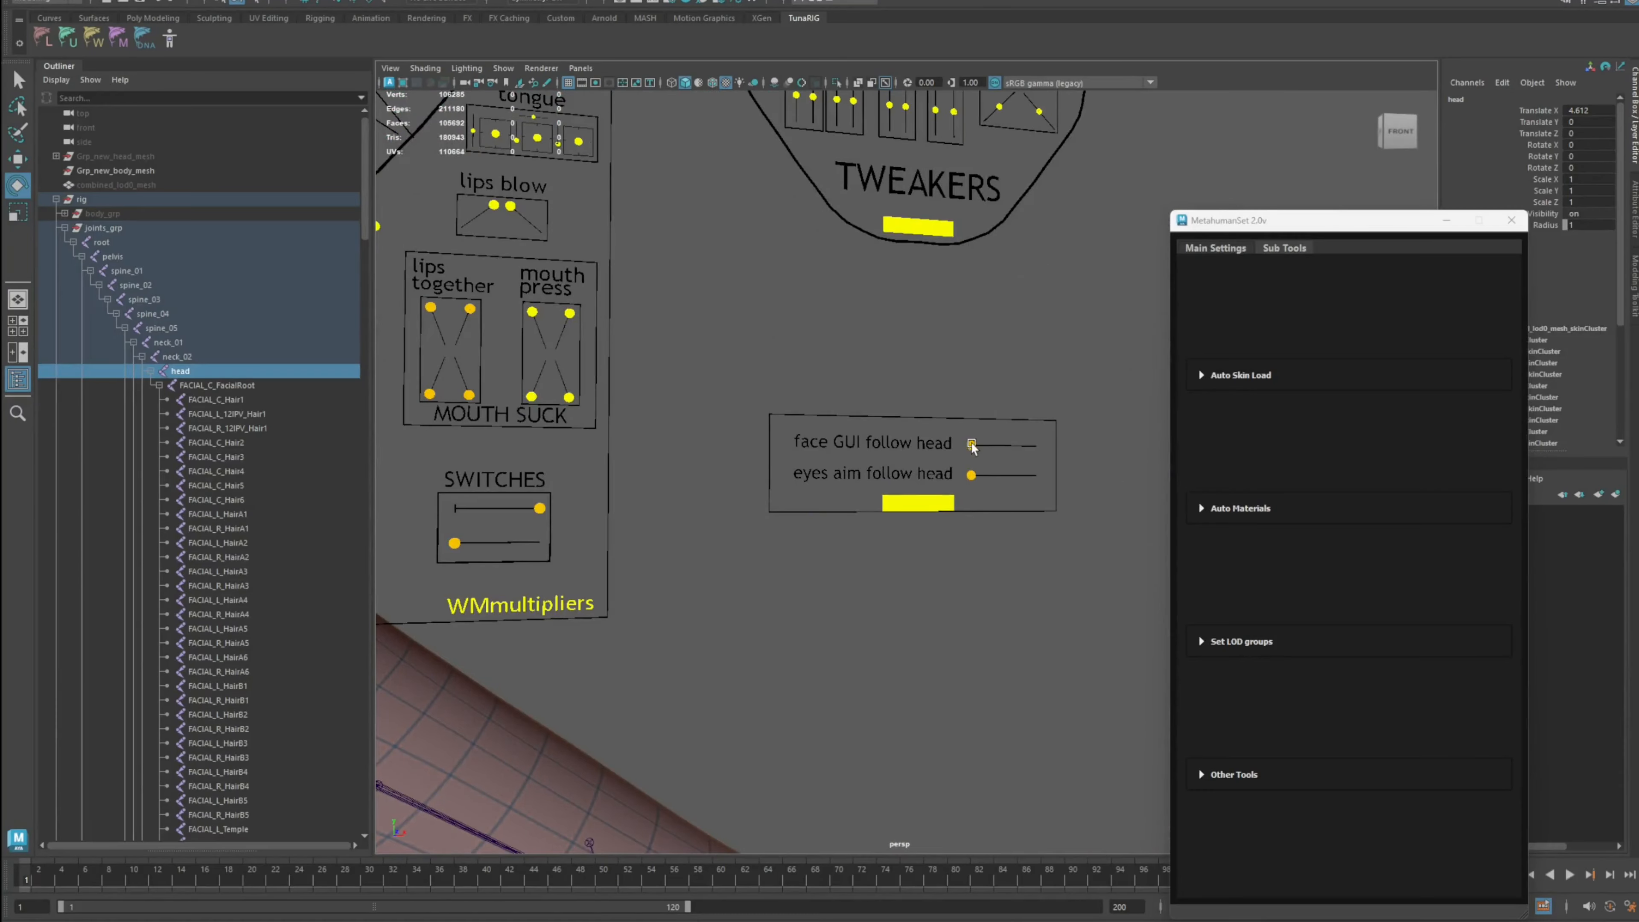
left_click(972, 445)
key("w")
left_click_drag(972, 445, 1092, 446)
scroll(971, 439, "down", 5)
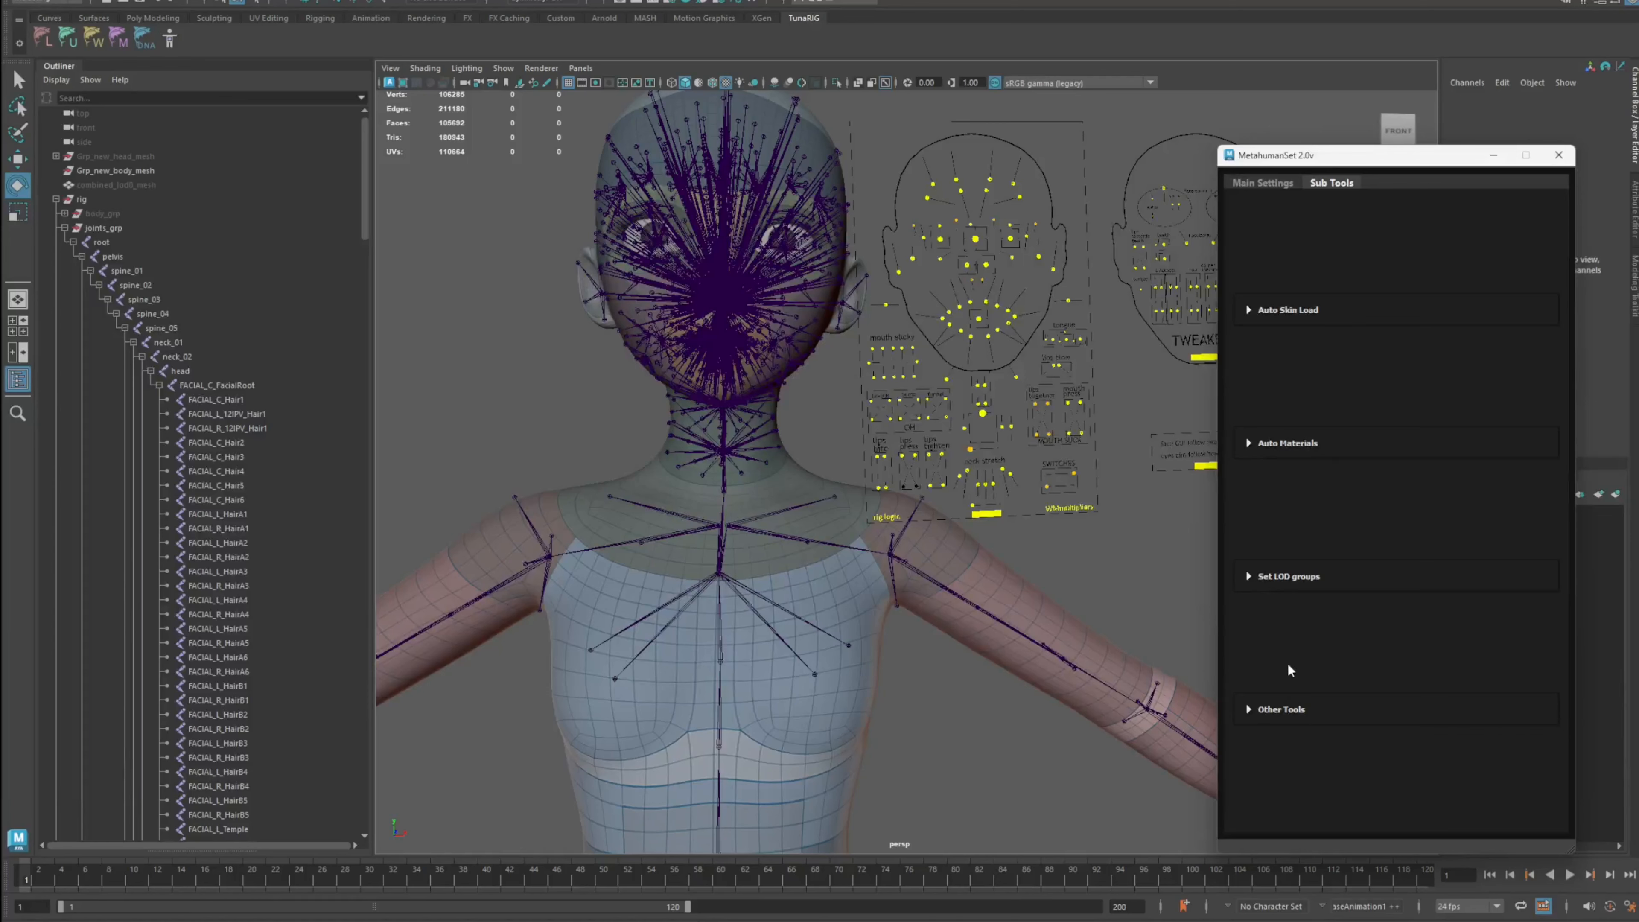
Step: Align the facial board to the character's head with Align Facial Board
left_click(1286, 708)
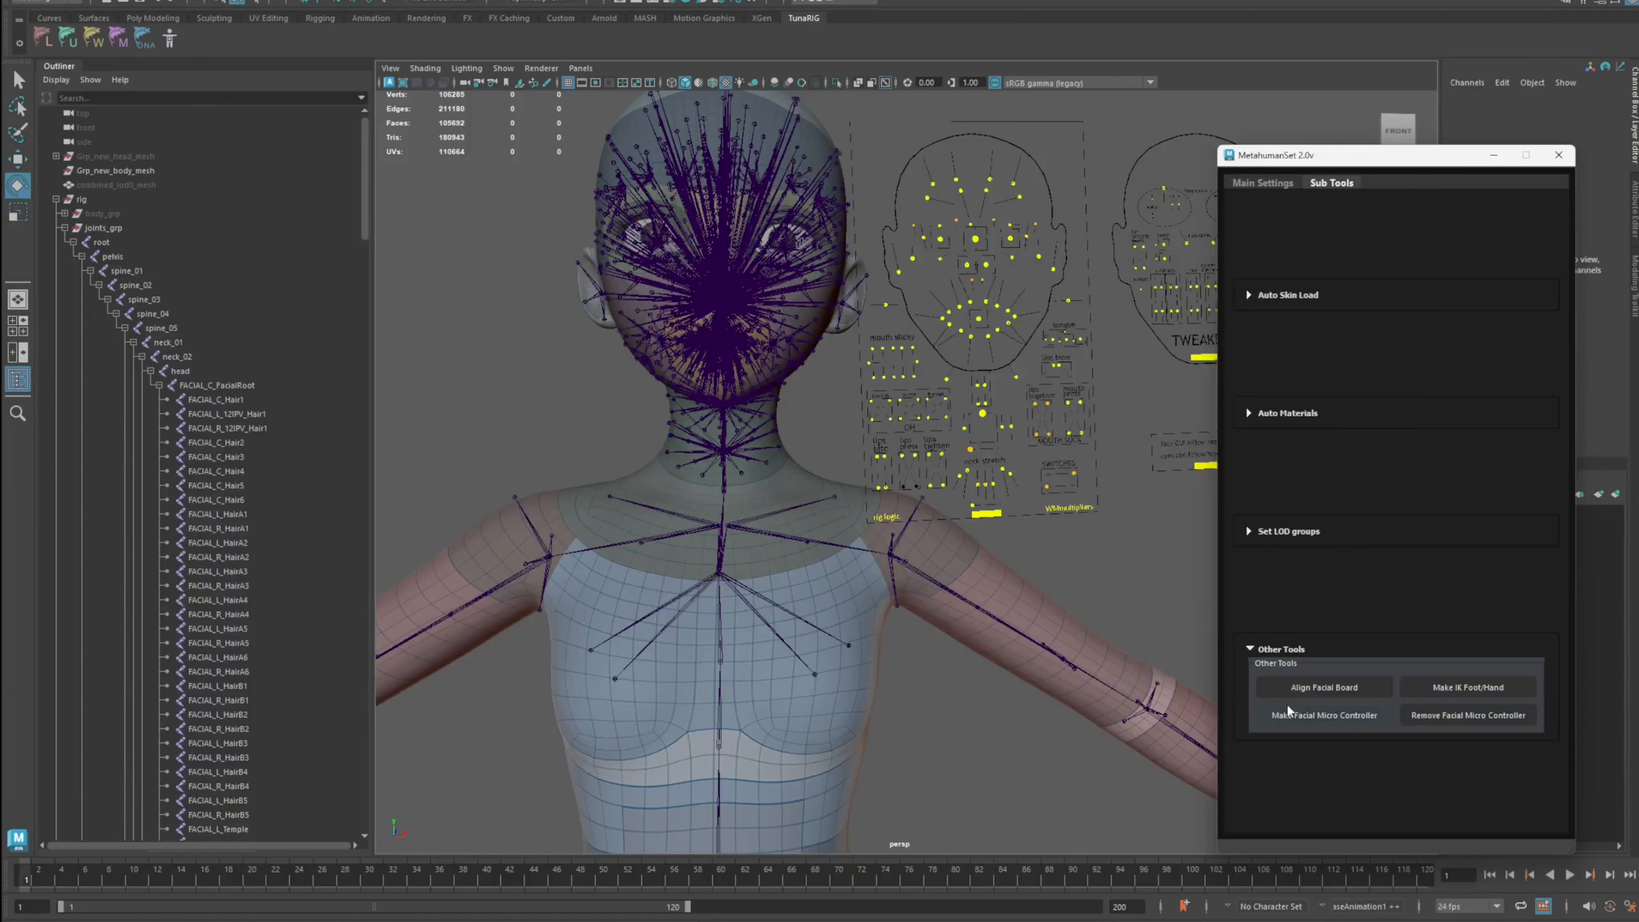
left_click(1351, 692)
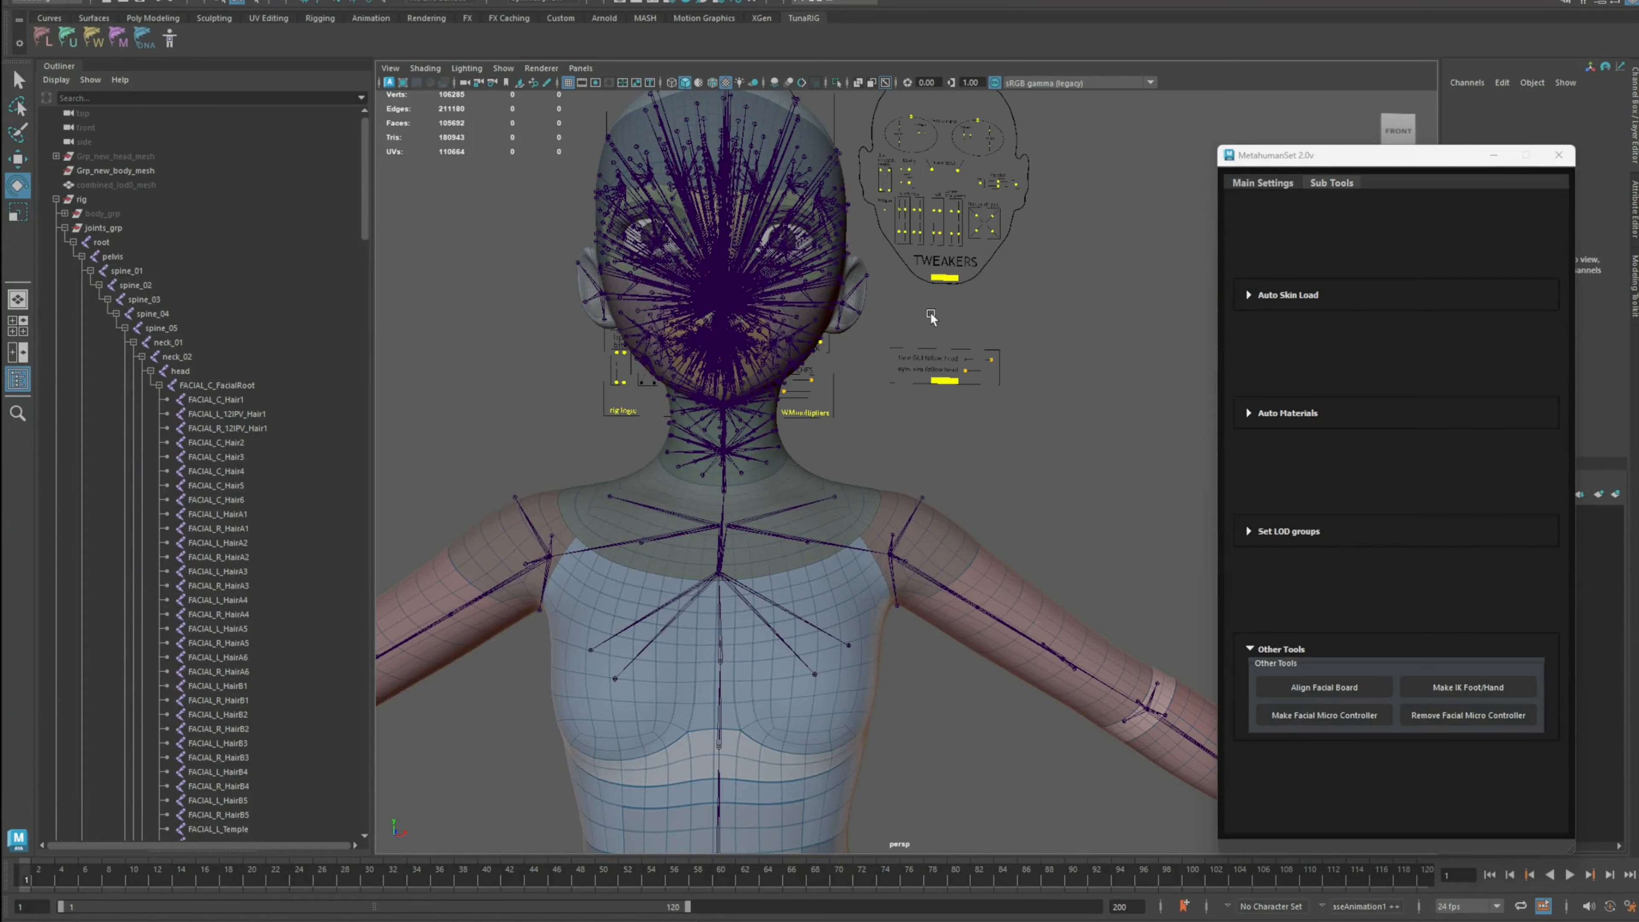
left_click(831, 418)
key("w")
scroll(830, 421, "down", 8)
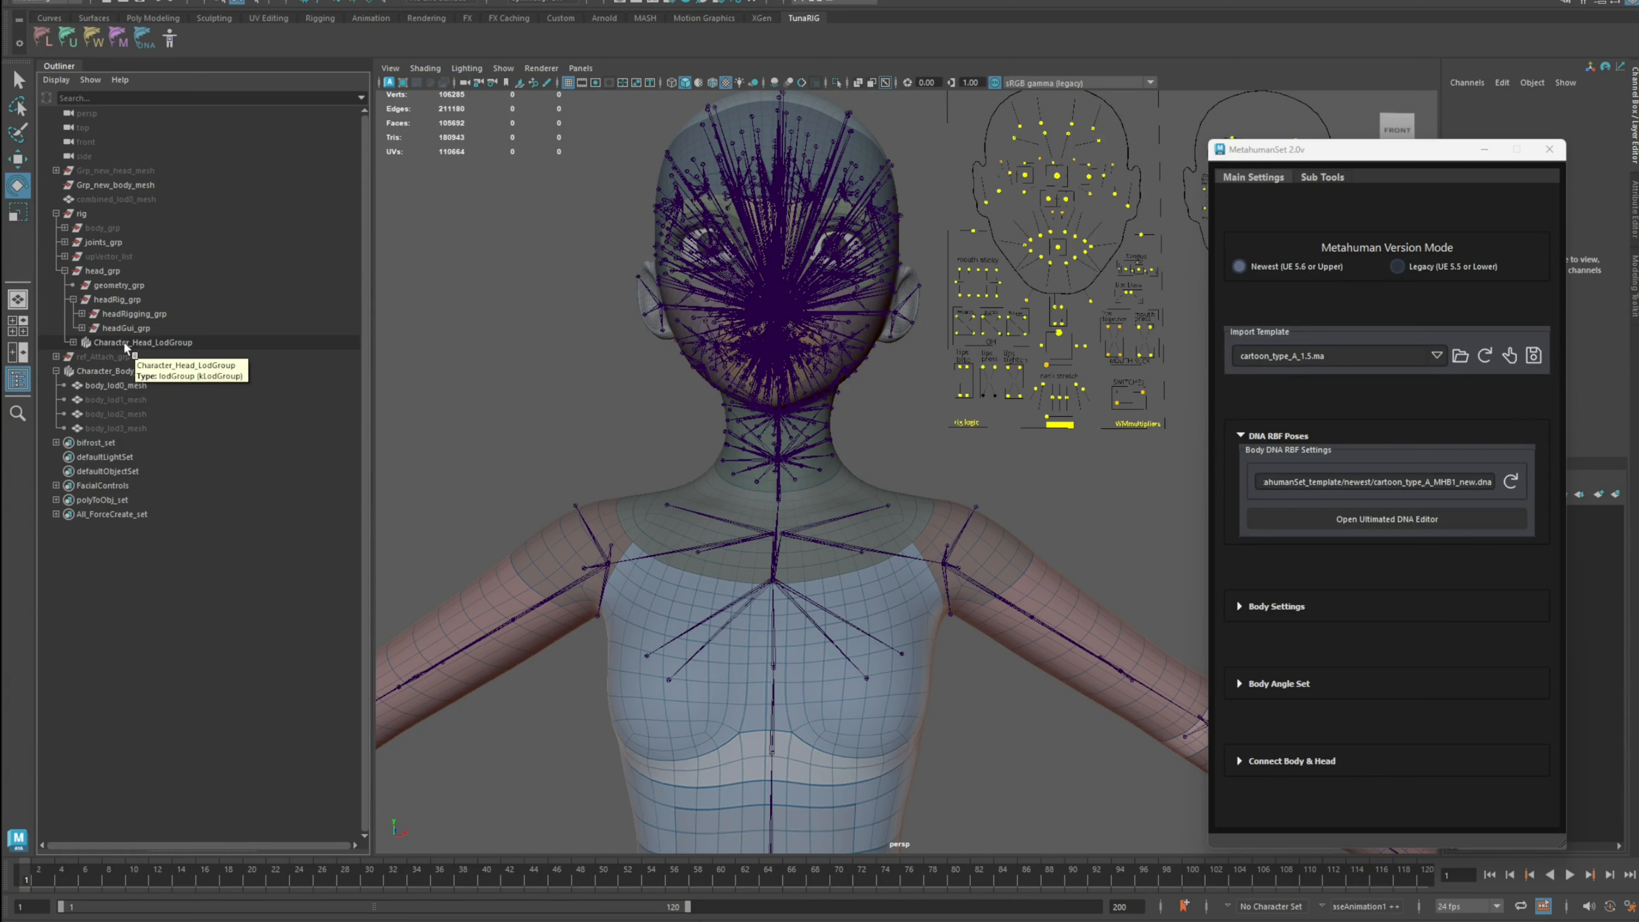
Step: Unparent the head LOD group to the world
left_click(129, 341)
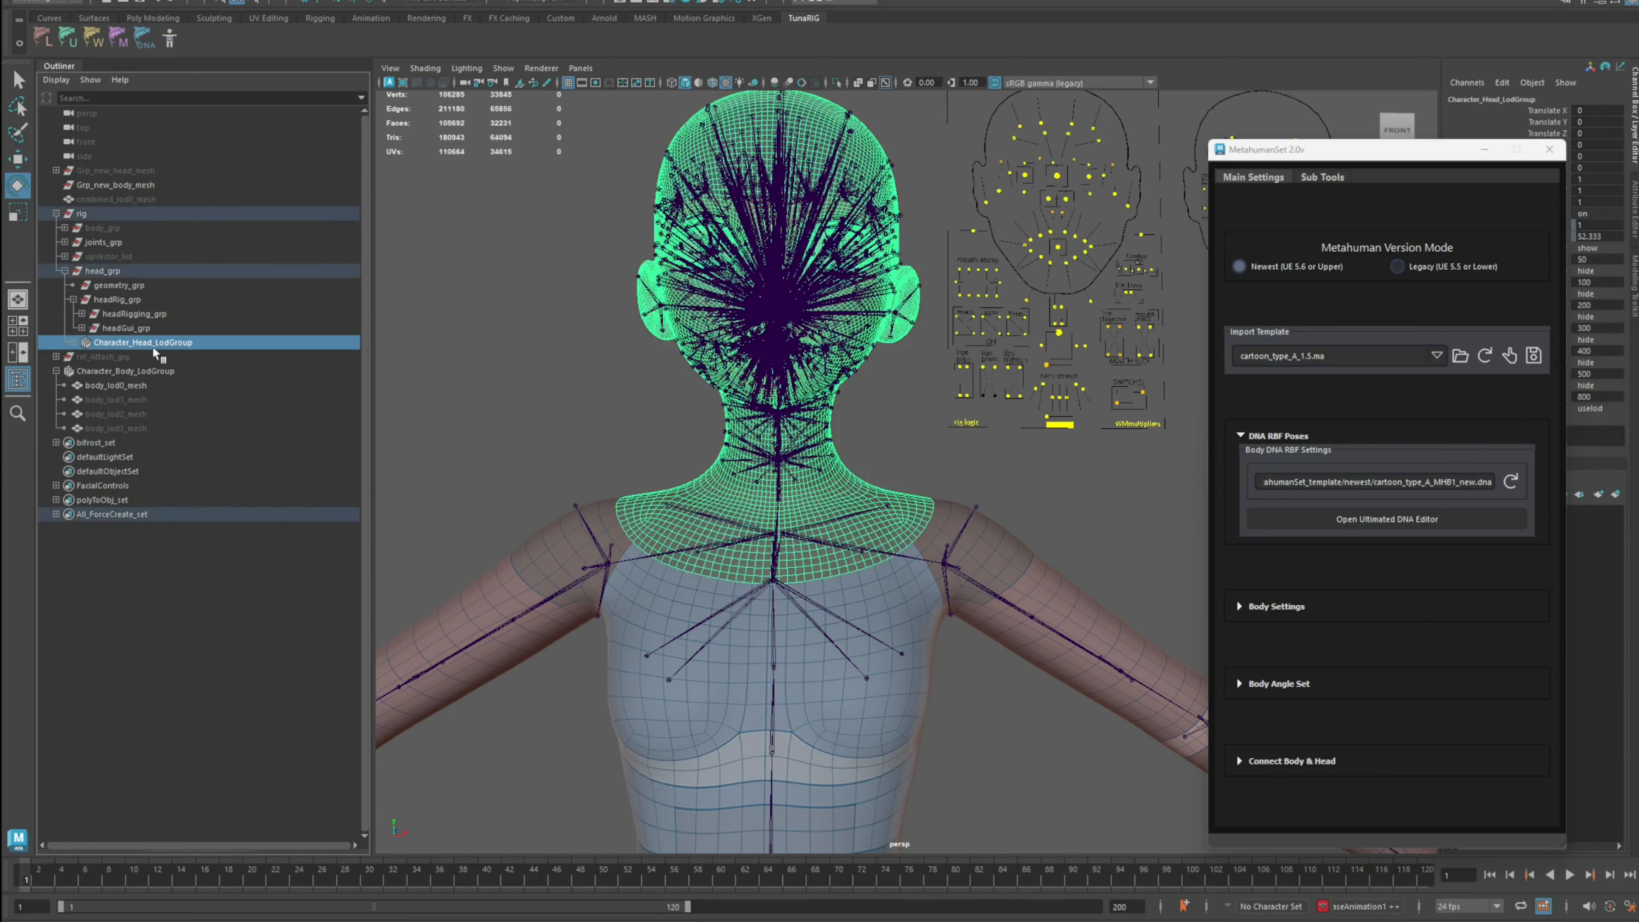
key("shift+p")
left_click(187, 359)
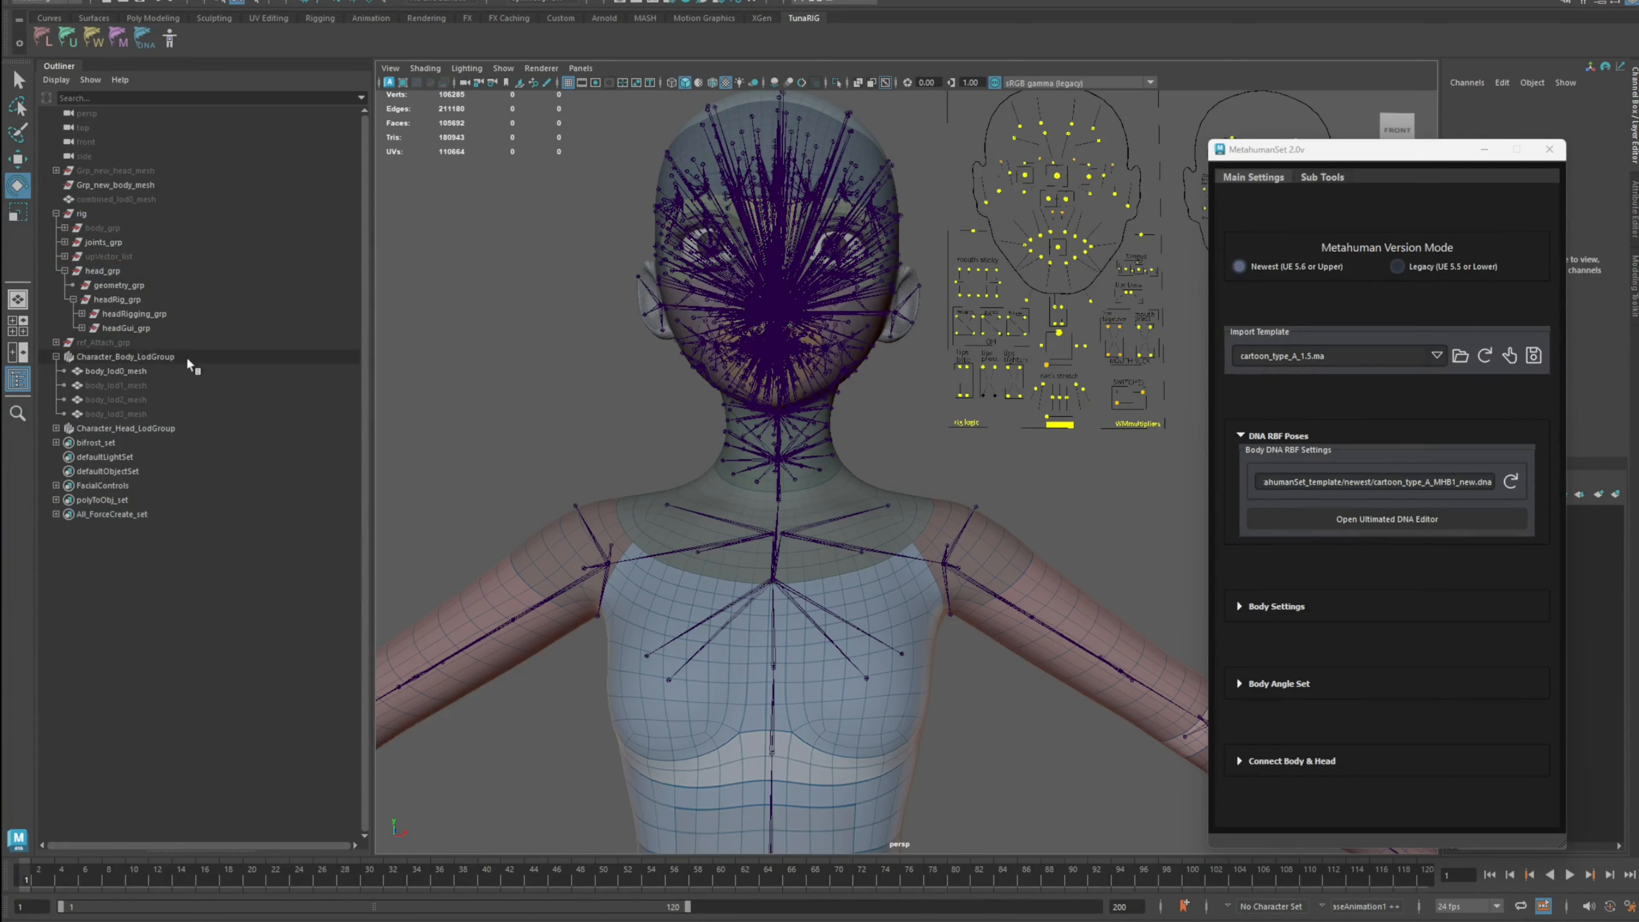
left_click(57, 357)
left_click(195, 360)
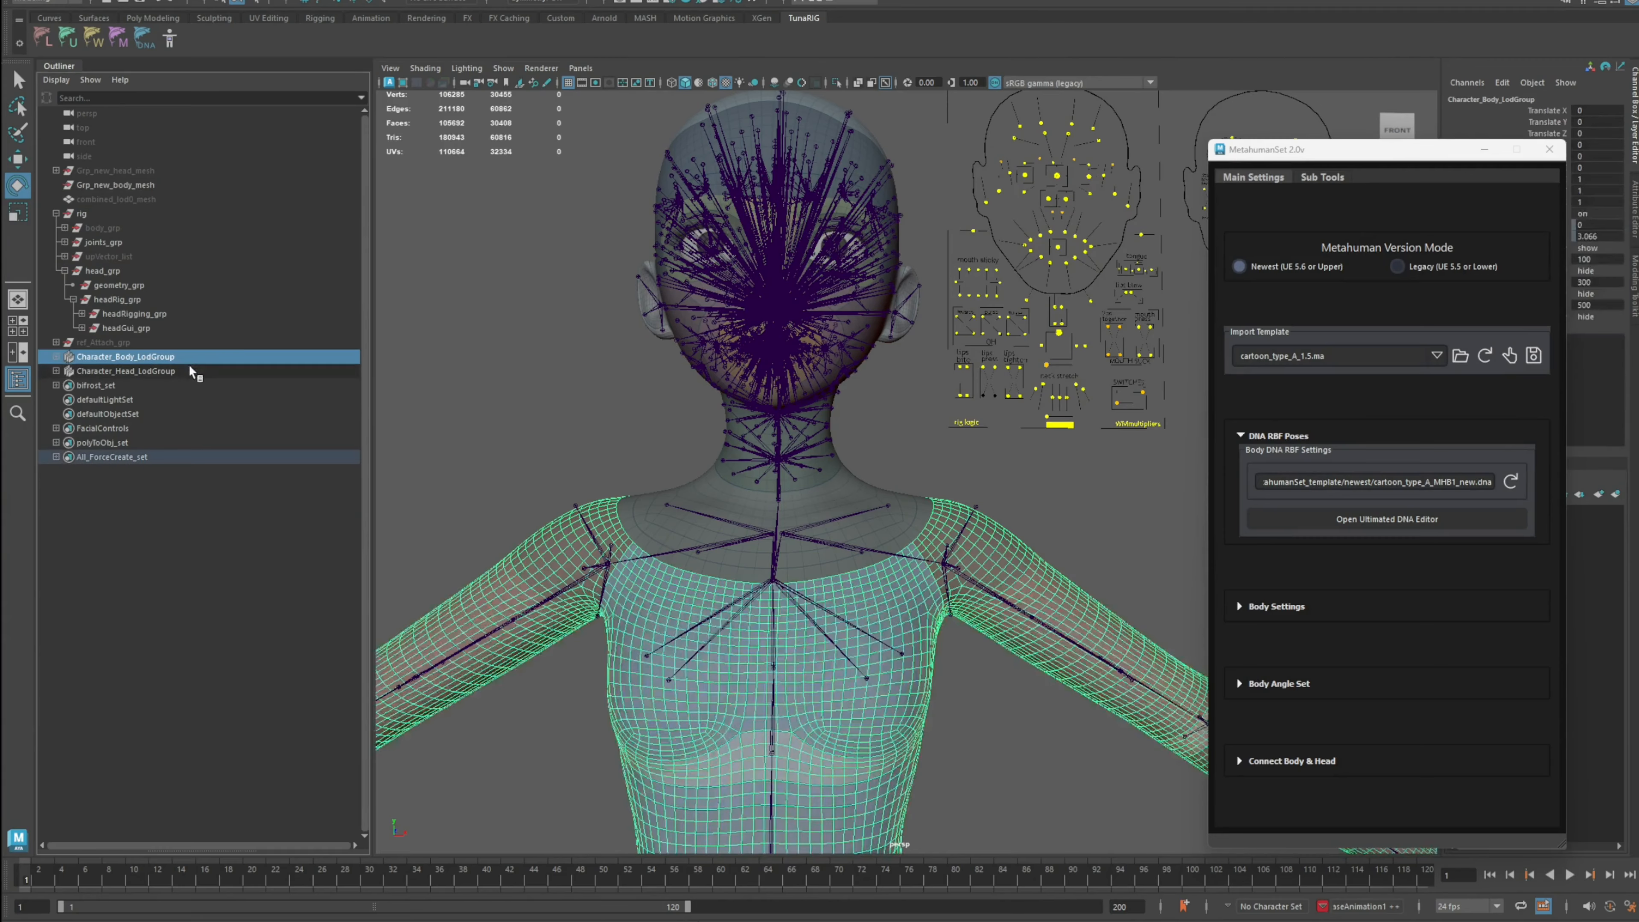
left_click(188, 367)
left_click(184, 357)
left_click(175, 370)
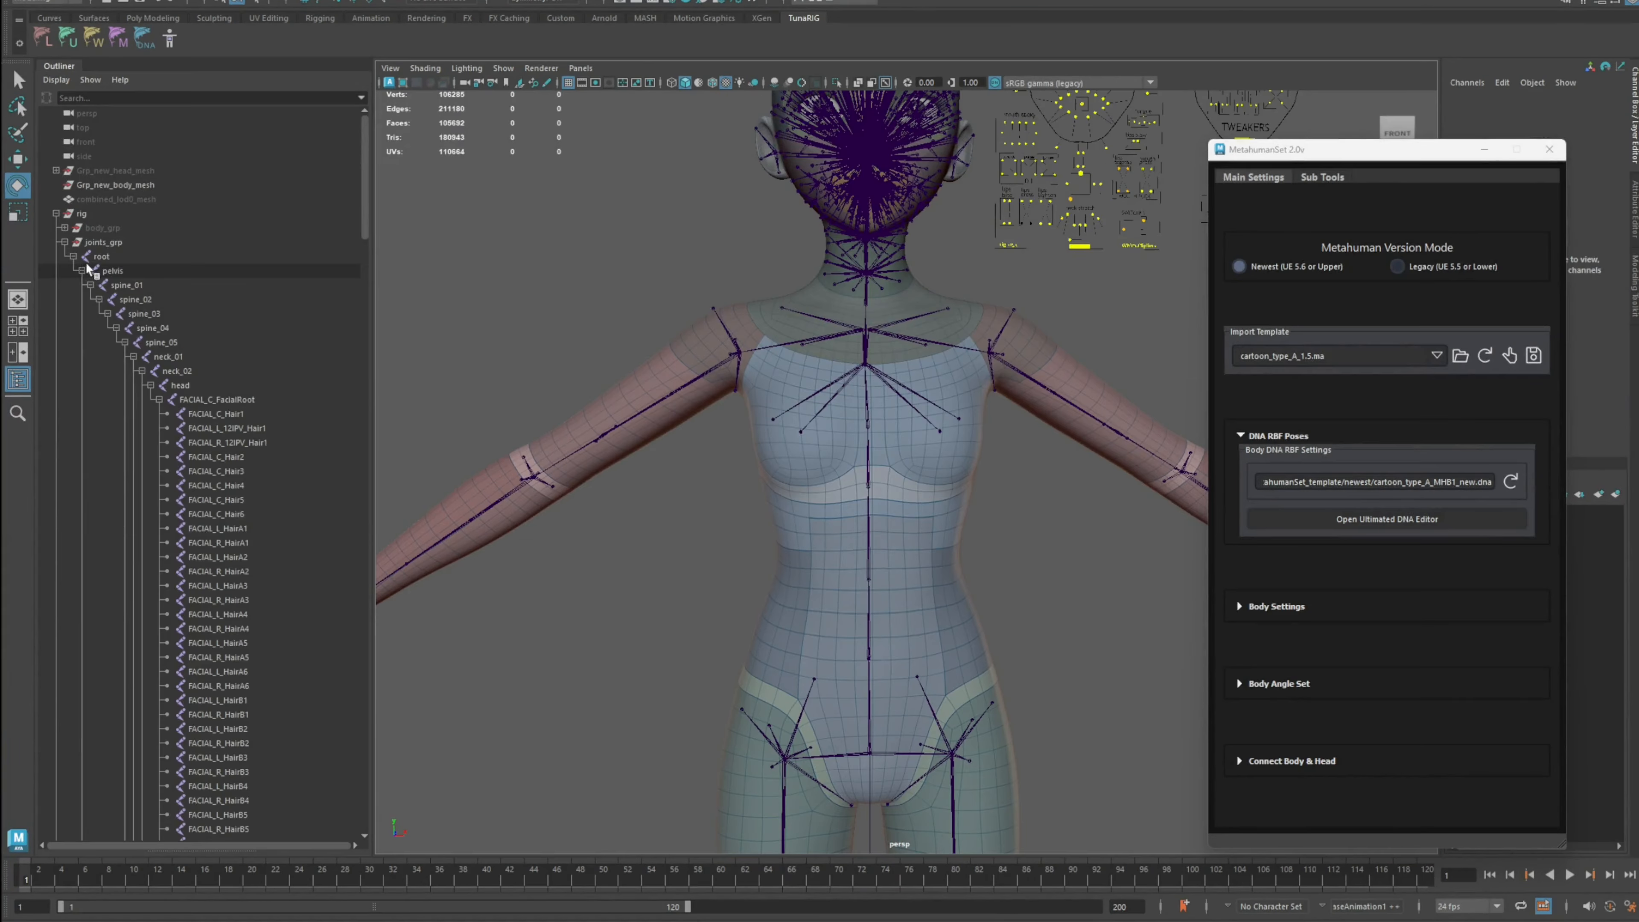
Step: Select the root and head joints to inspect the joint hierarchy
left_click(103, 256)
scroll(856, 446, "down", 4)
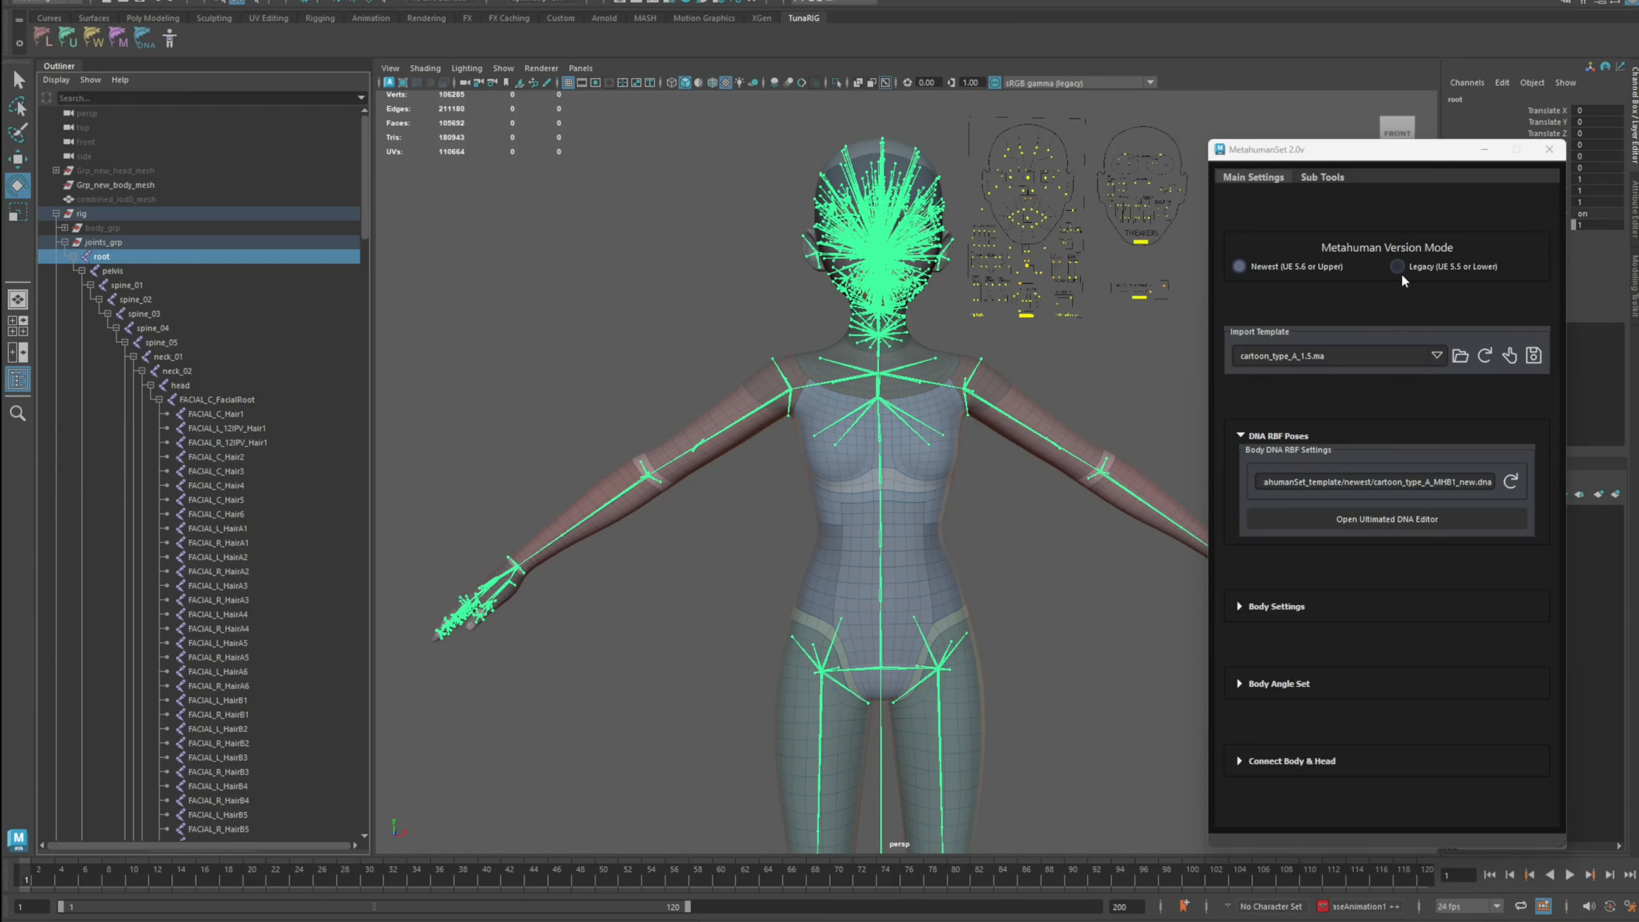
scroll(850, 289, "up", 2)
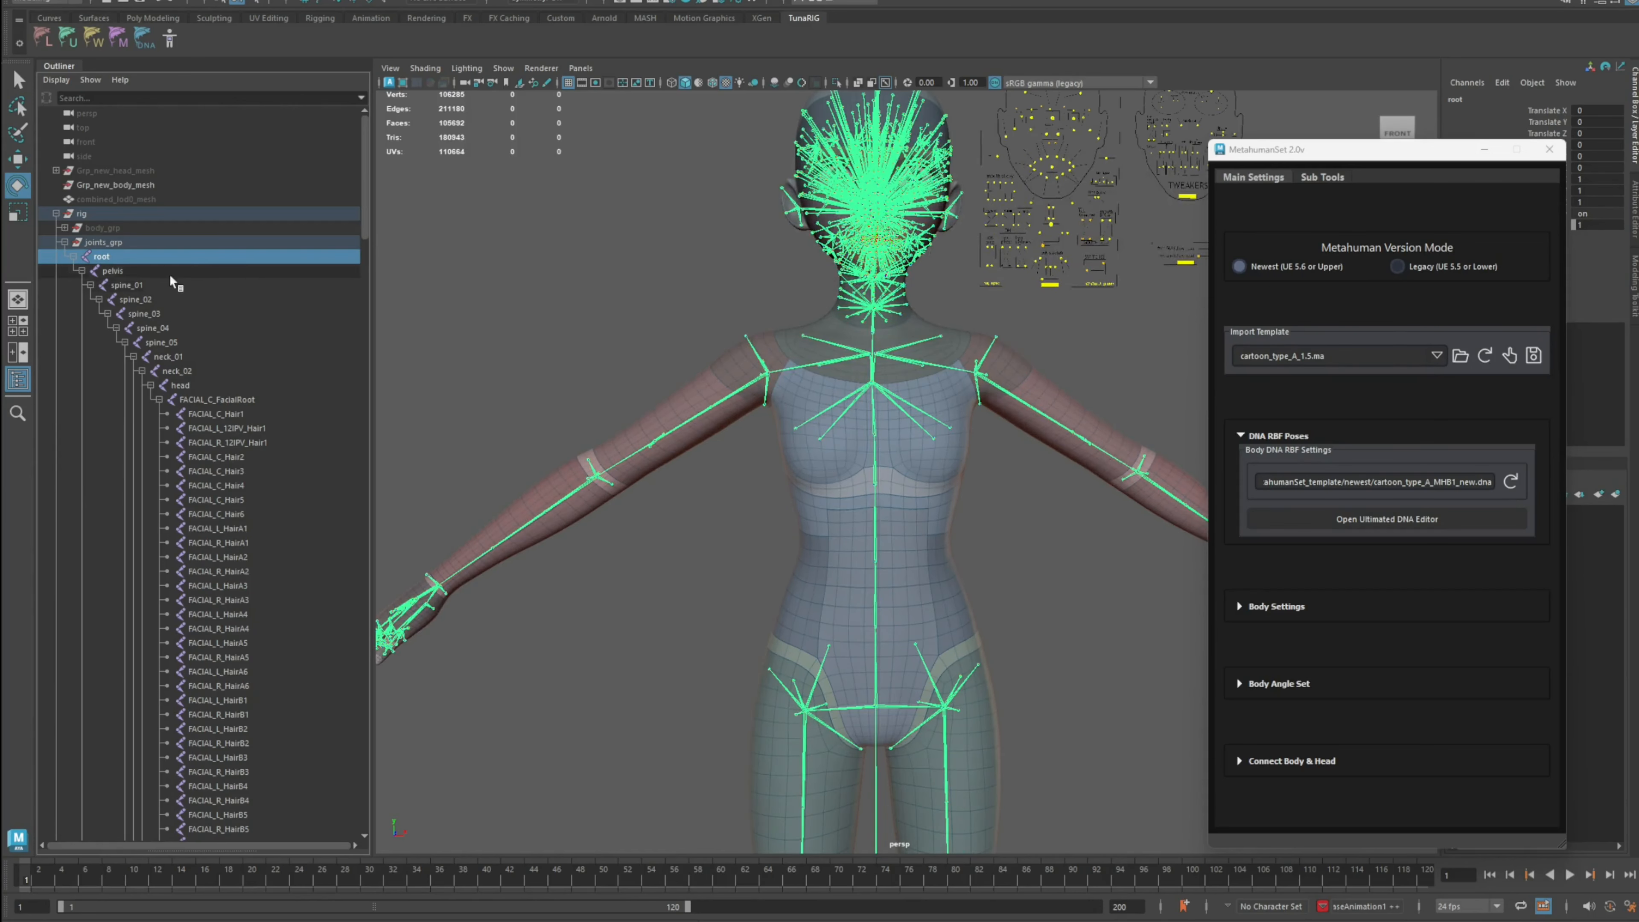
left_click(197, 387)
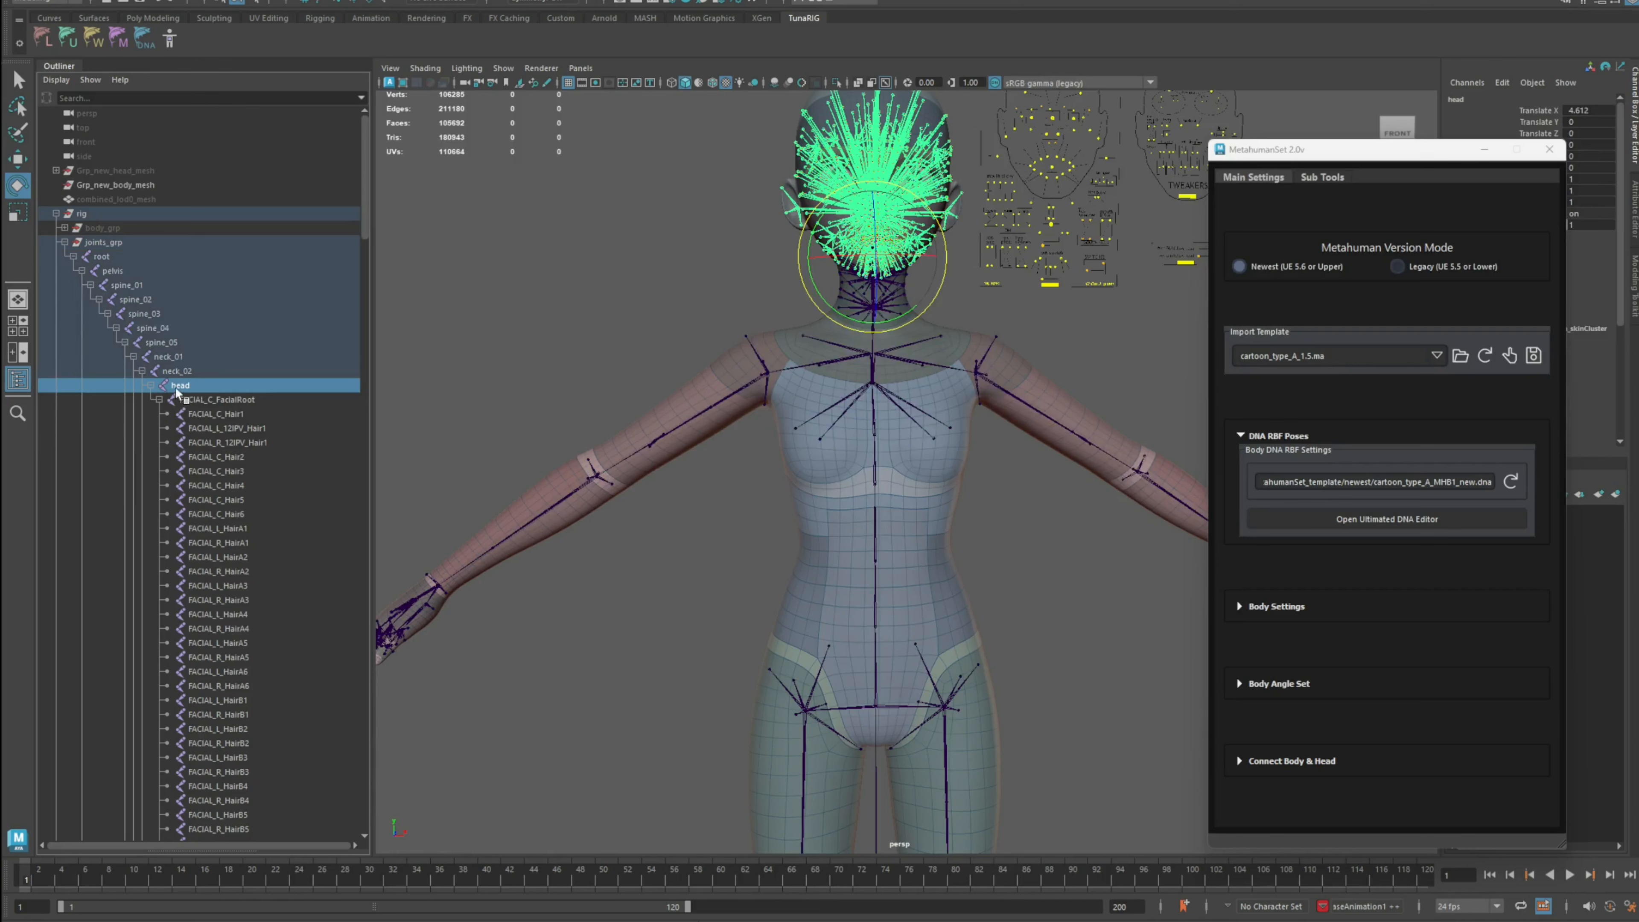
left_click(108, 257)
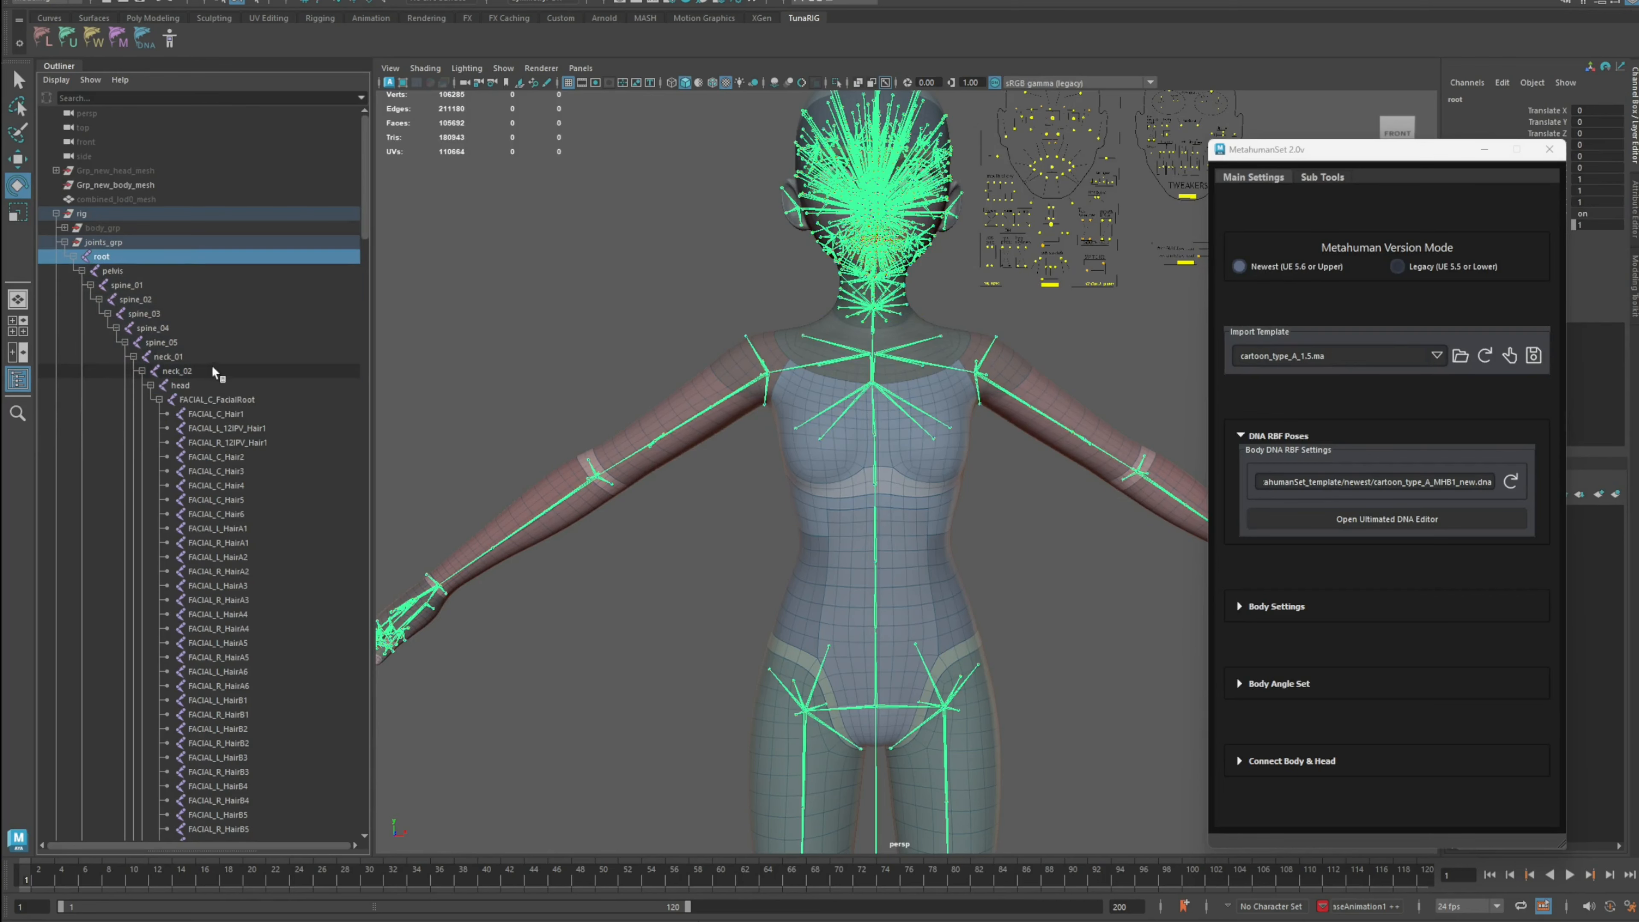
left_click(202, 385, "shift")
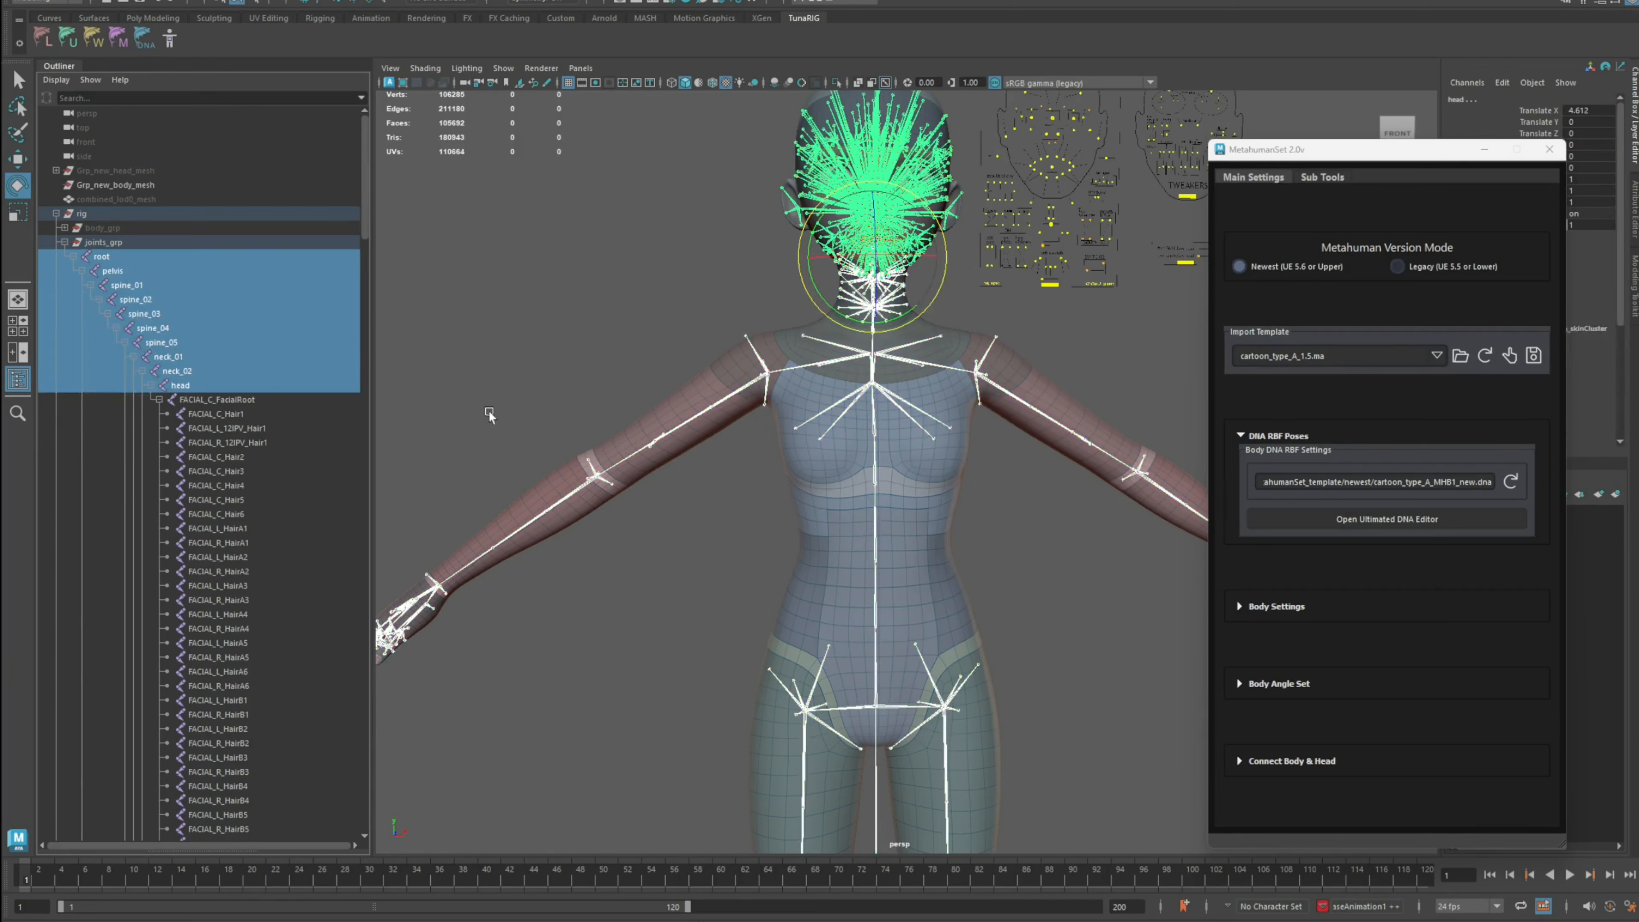
left_click(488, 411)
Step: Hide the FACIAL_C_FacialRoot, FACIAL_C_Neck2Root and FACIAL_C_Neck1Root joints and show them again
left_click(158, 400)
left_click(227, 399)
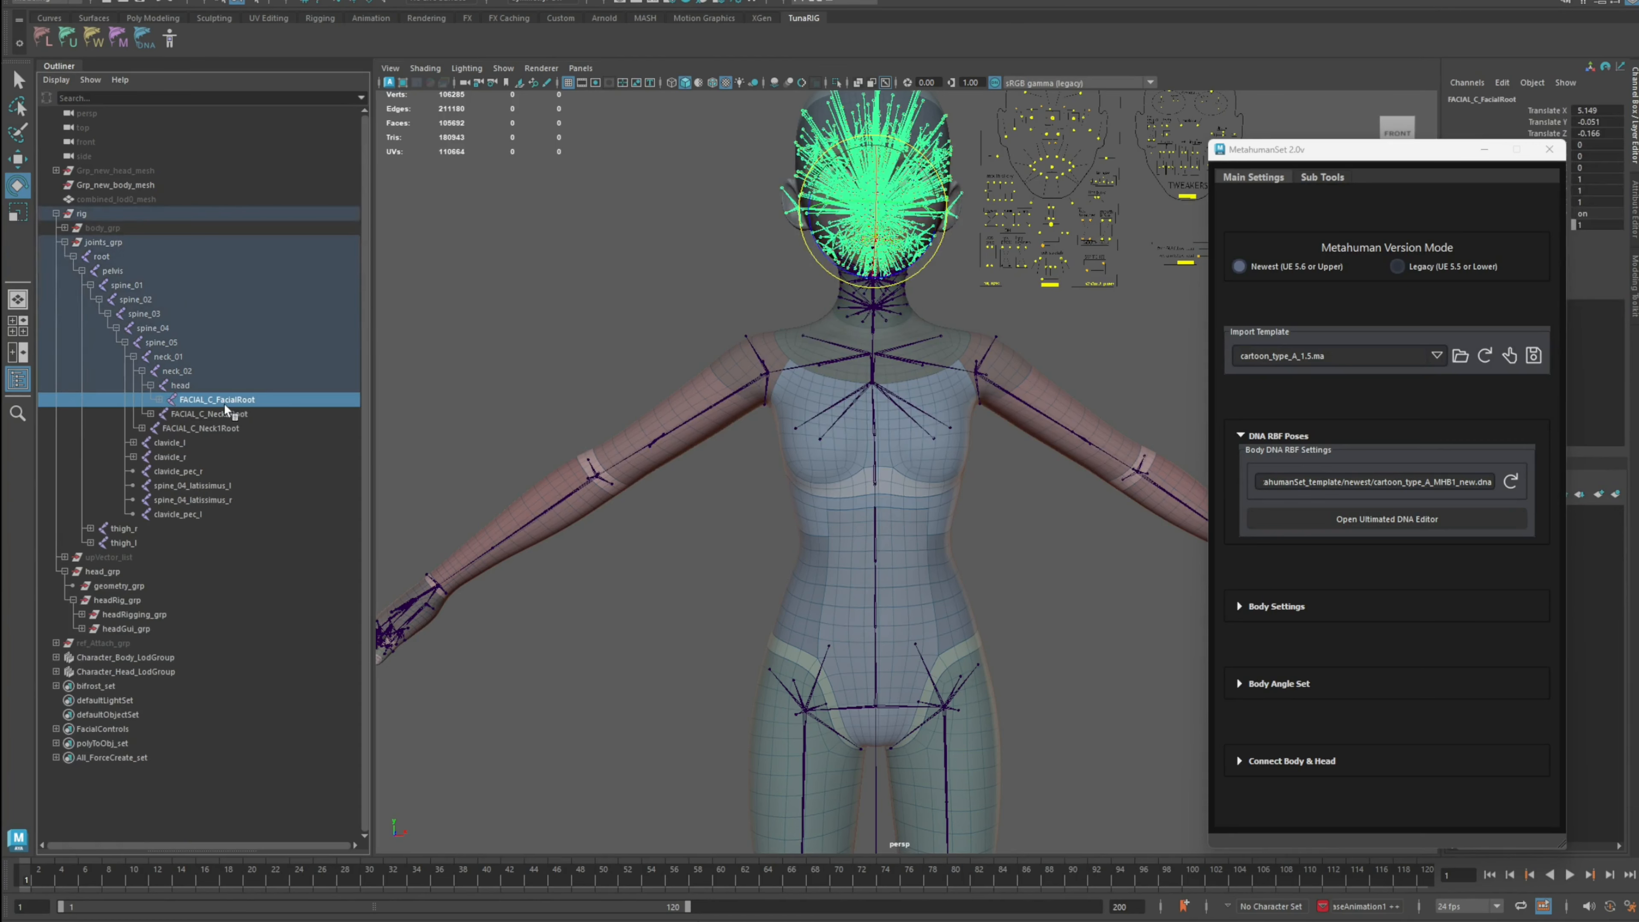
left_click(236, 415, "shift")
left_click(245, 428, "shift")
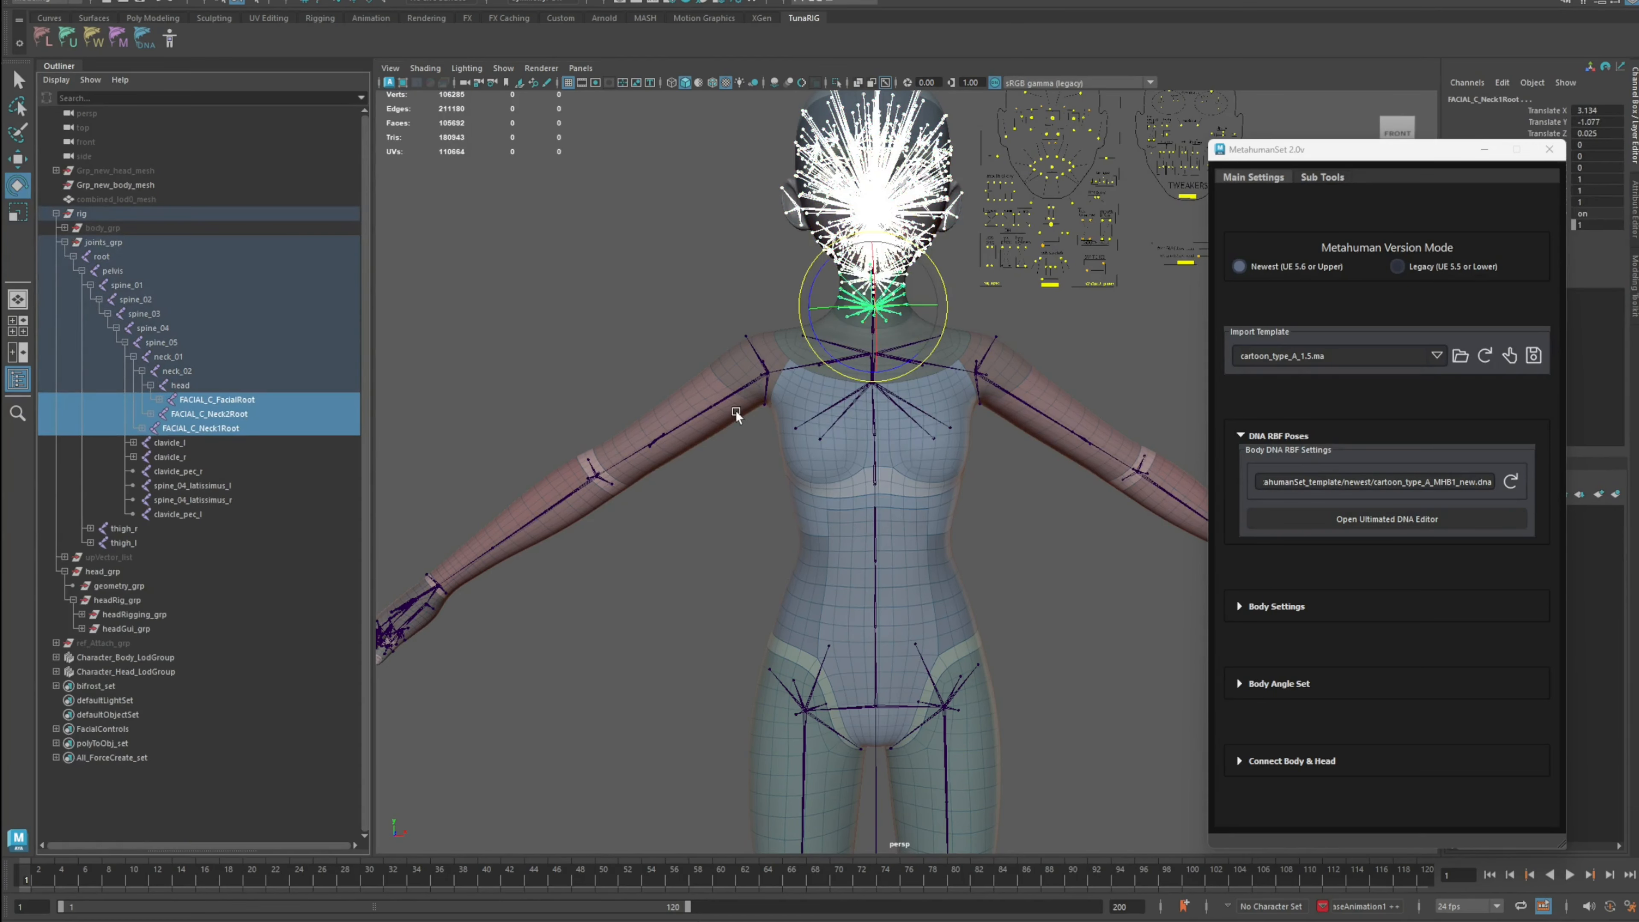
key("ctrl+h")
left_click_drag(755, 394, 661, 434, "alt")
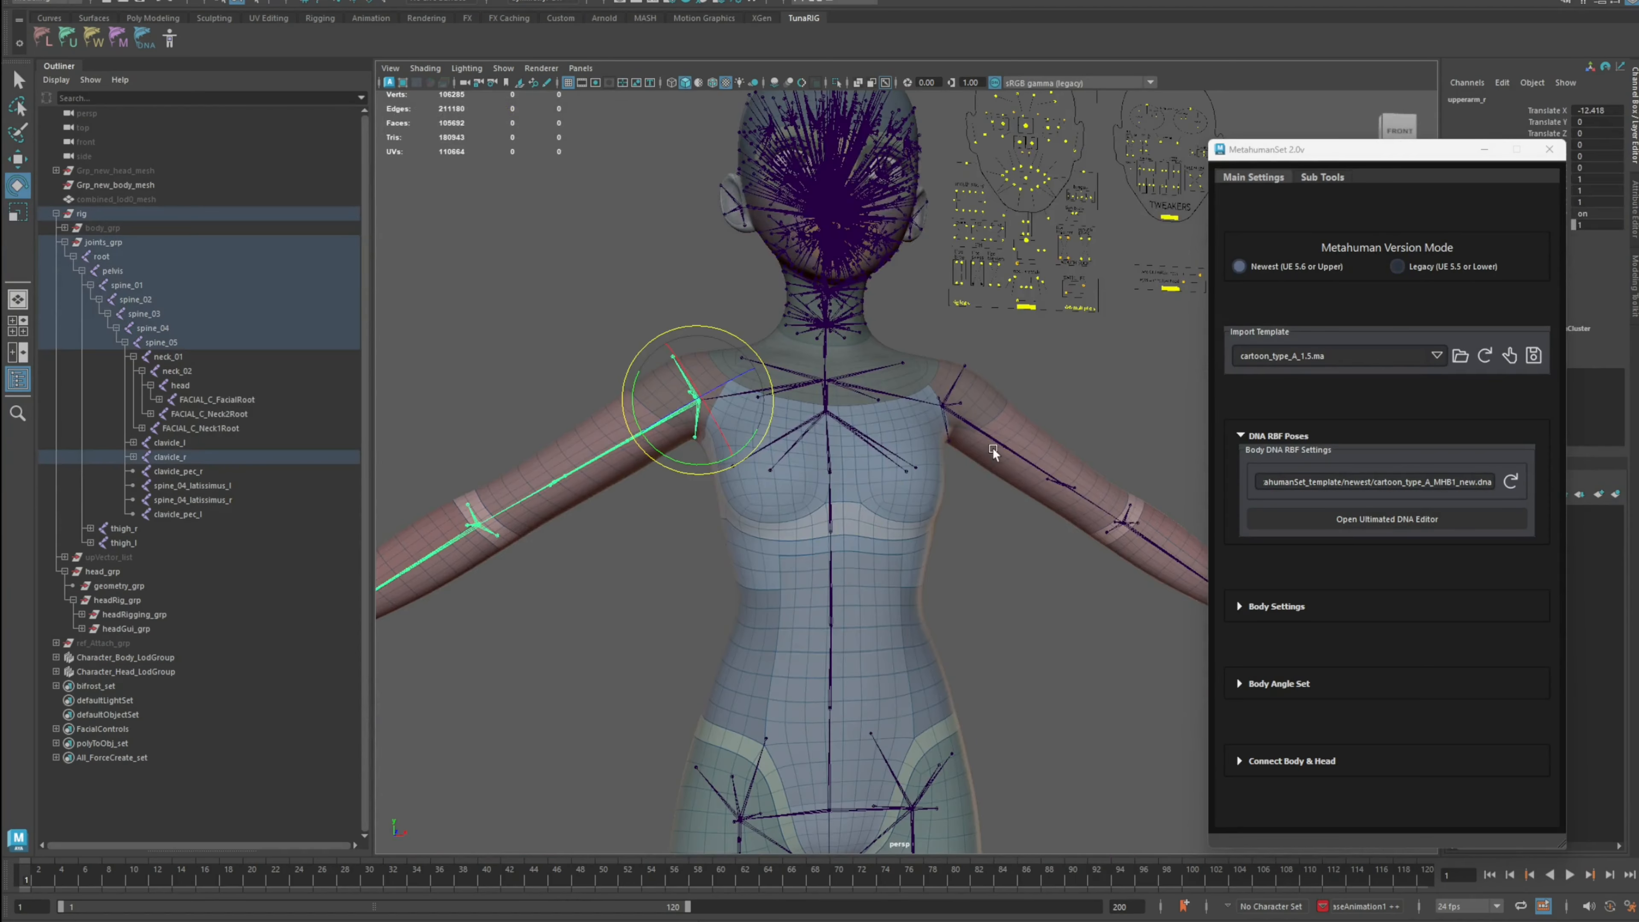
left_click(978, 434, "shift")
key("ctrl+h")
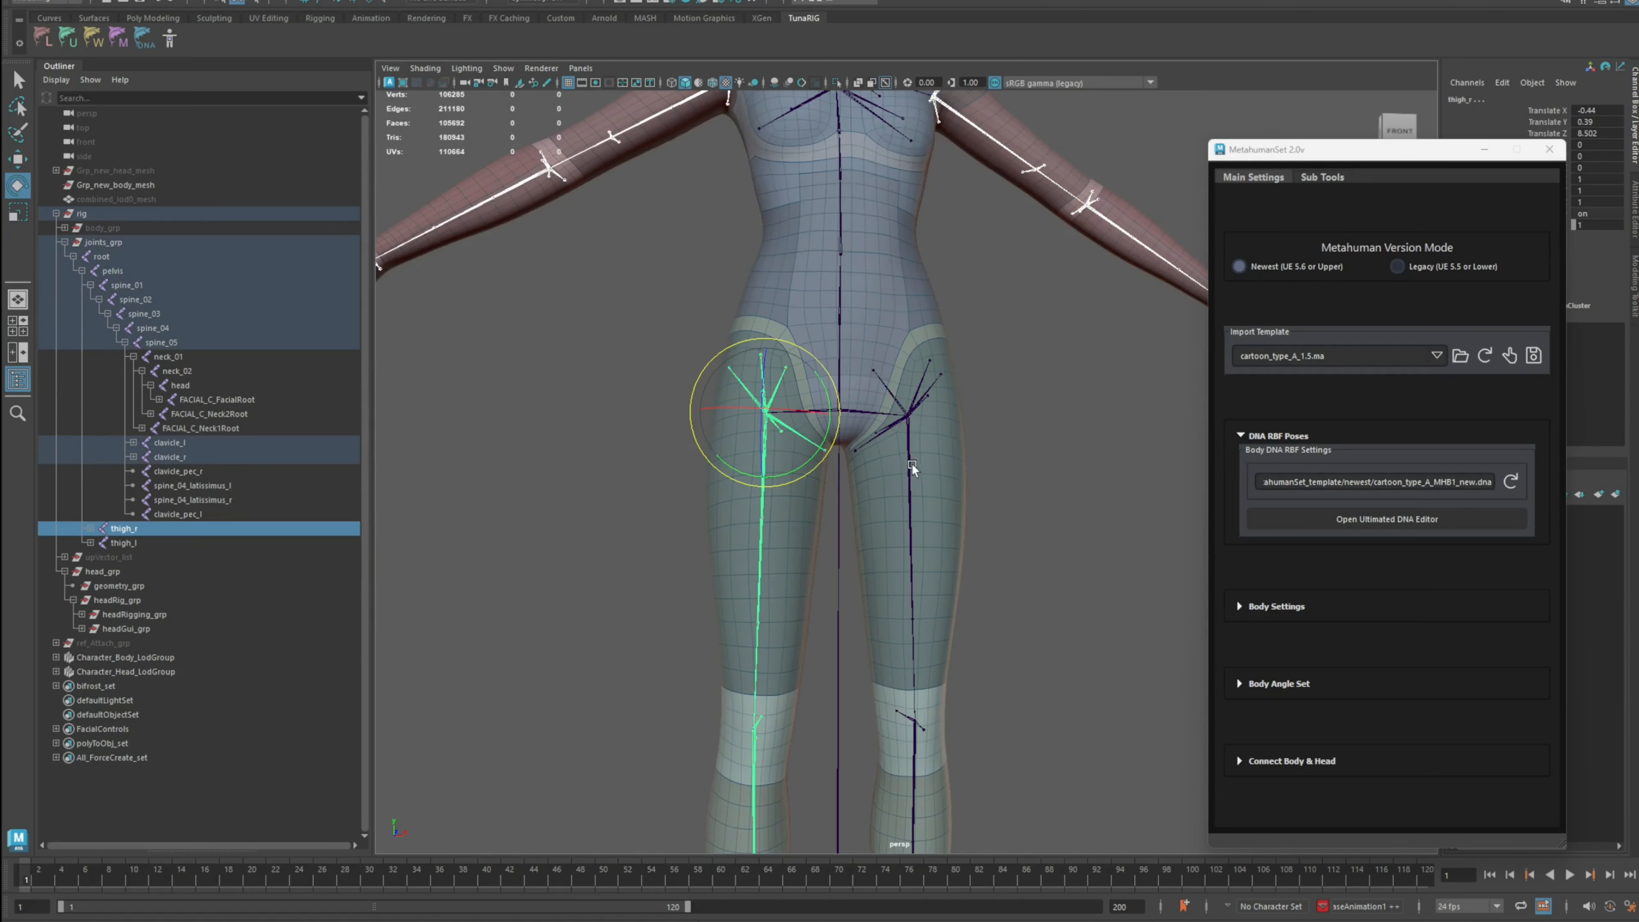
Step: Hide the thigh joints and undo the hiding
scroll(912, 462, "down", 3)
left_click(920, 483, "shift")
key("ctrl+h")
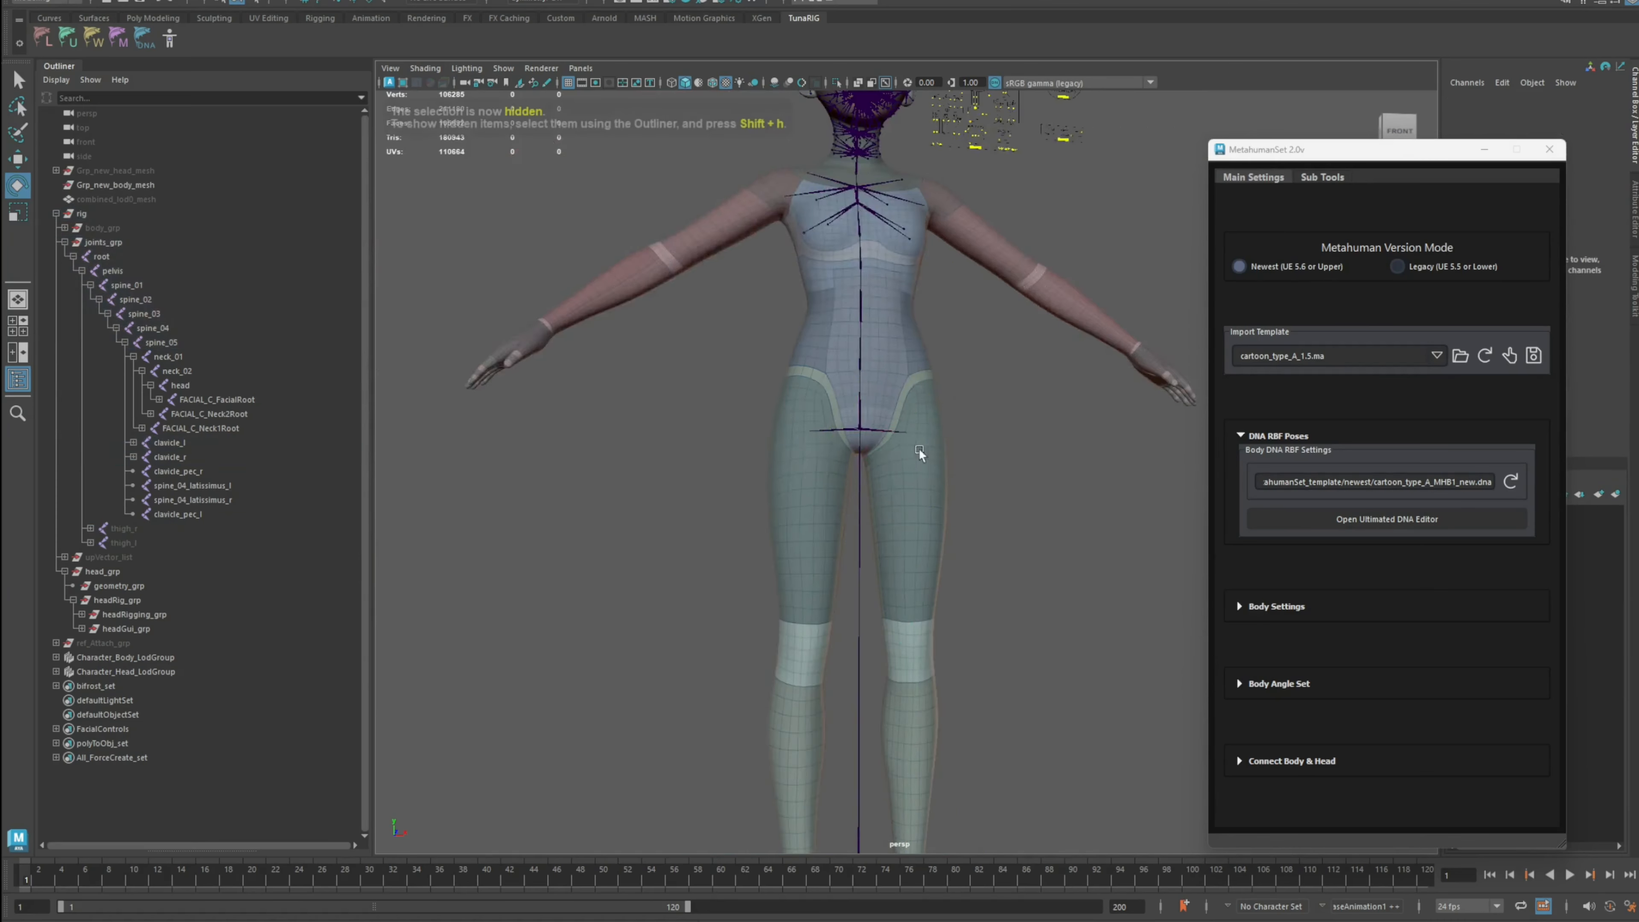
middle_click_drag(919, 449, 885, 576, "alt")
left_click_drag(866, 373, 927, 632, "alt")
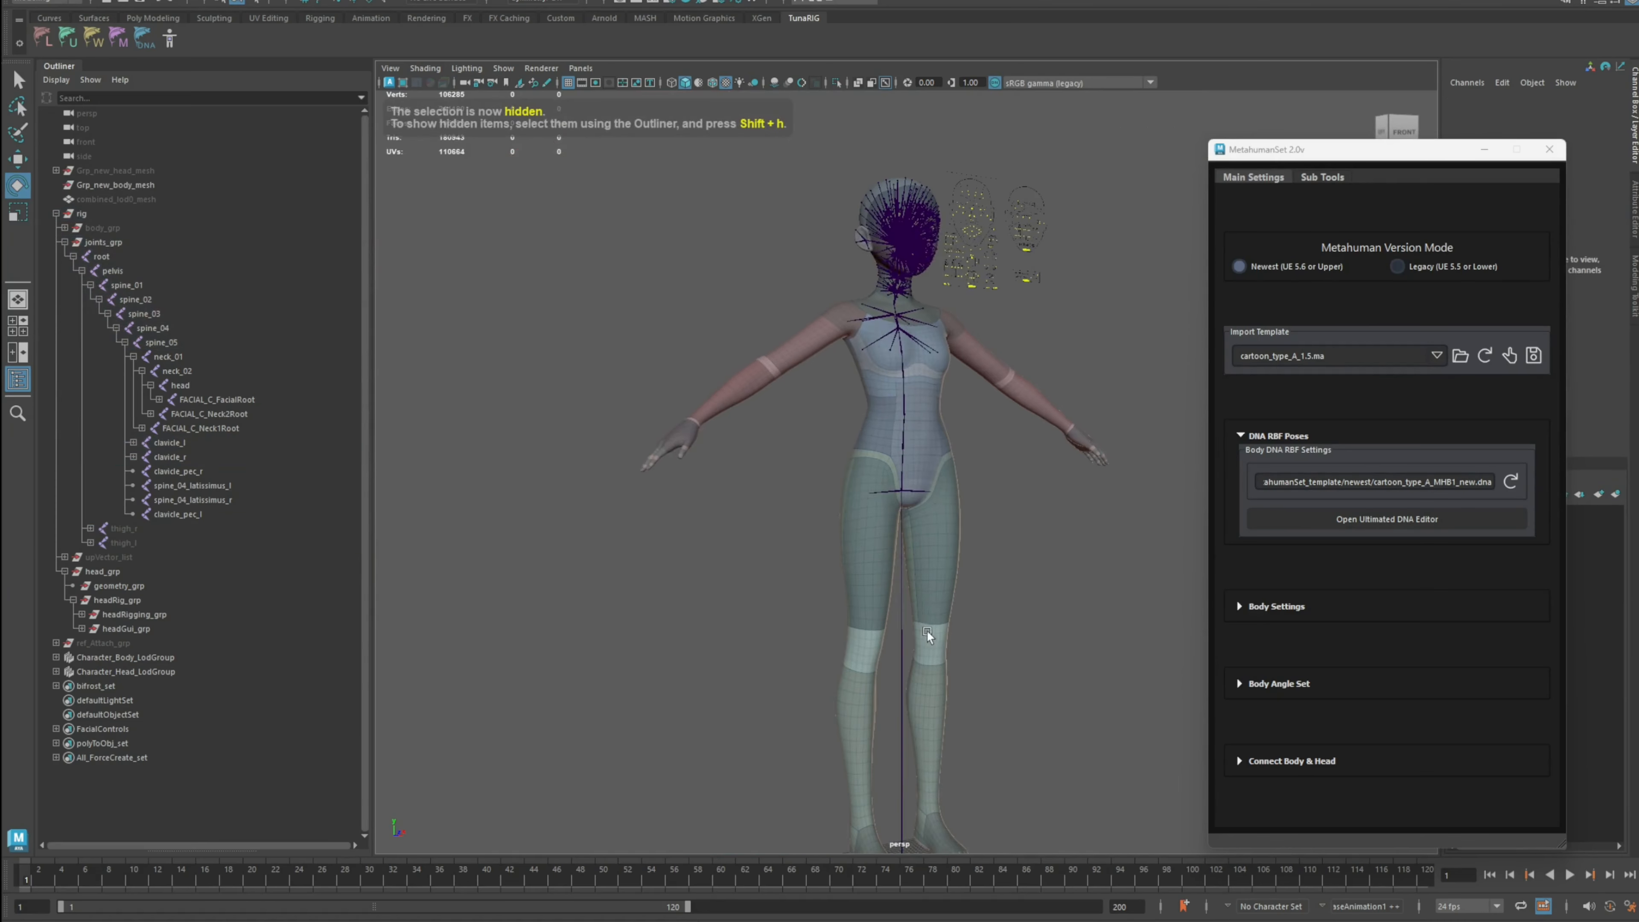
right_click_drag(894, 326, 936, 317, "alt")
key("ctrl+z")
left_click_drag(937, 318, 858, 281, "alt")
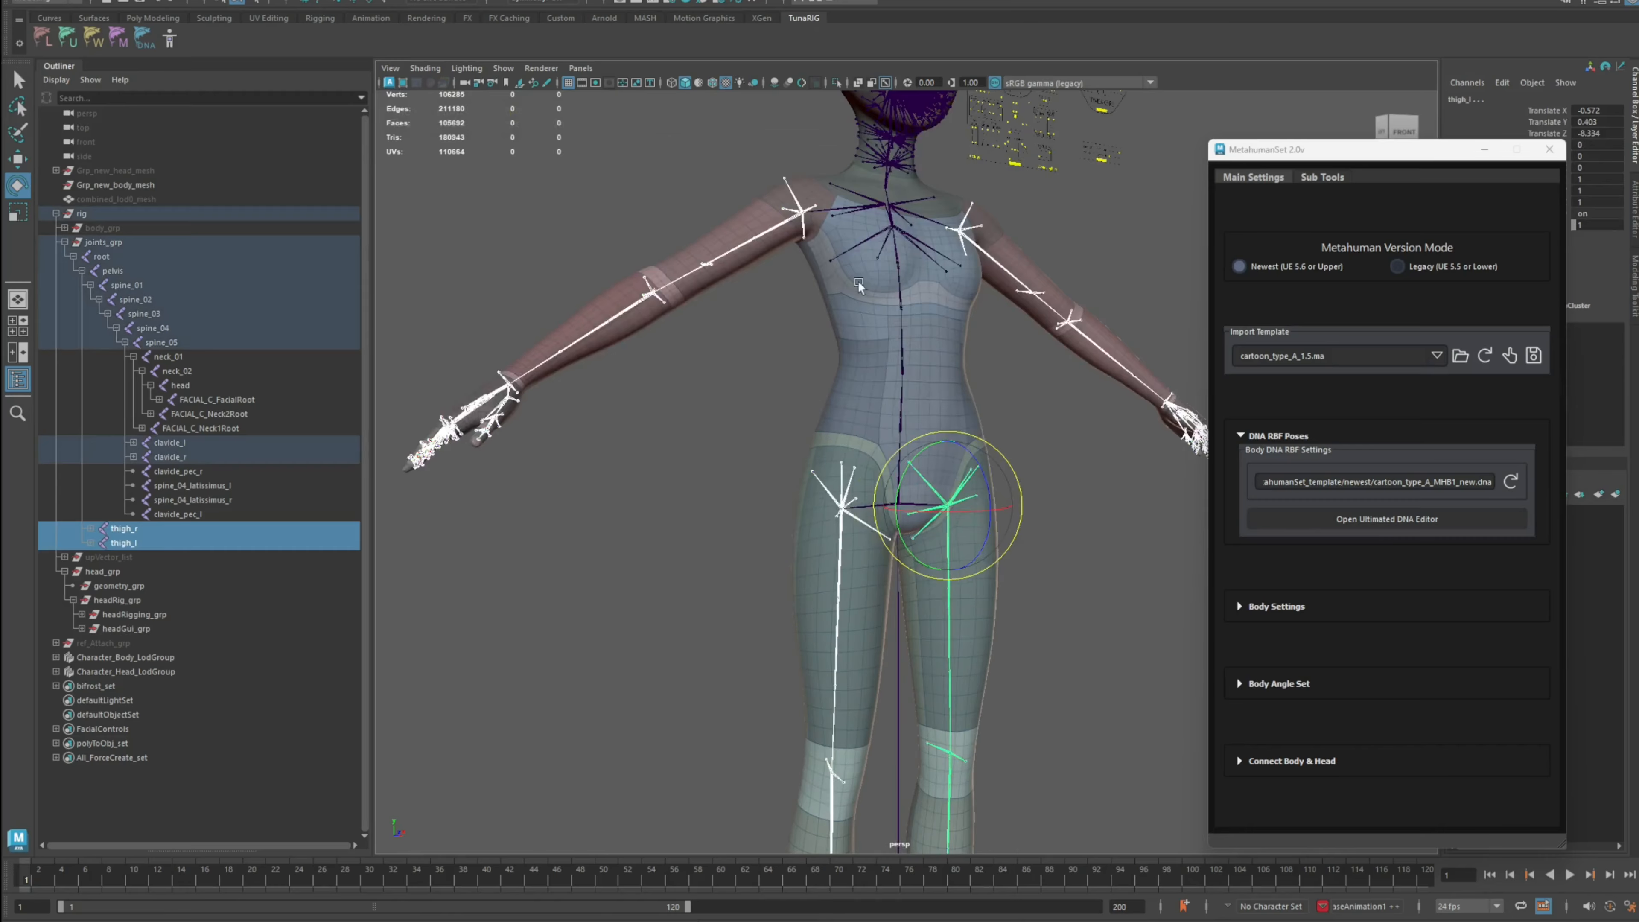
middle_click_drag(858, 281, 825, 442, "alt")
left_click(729, 319)
right_click_drag(730, 319, 768, 320, "alt")
left_click_drag(767, 320, 788, 324, "alt")
middle_click_drag(788, 324, 796, 438, "alt")
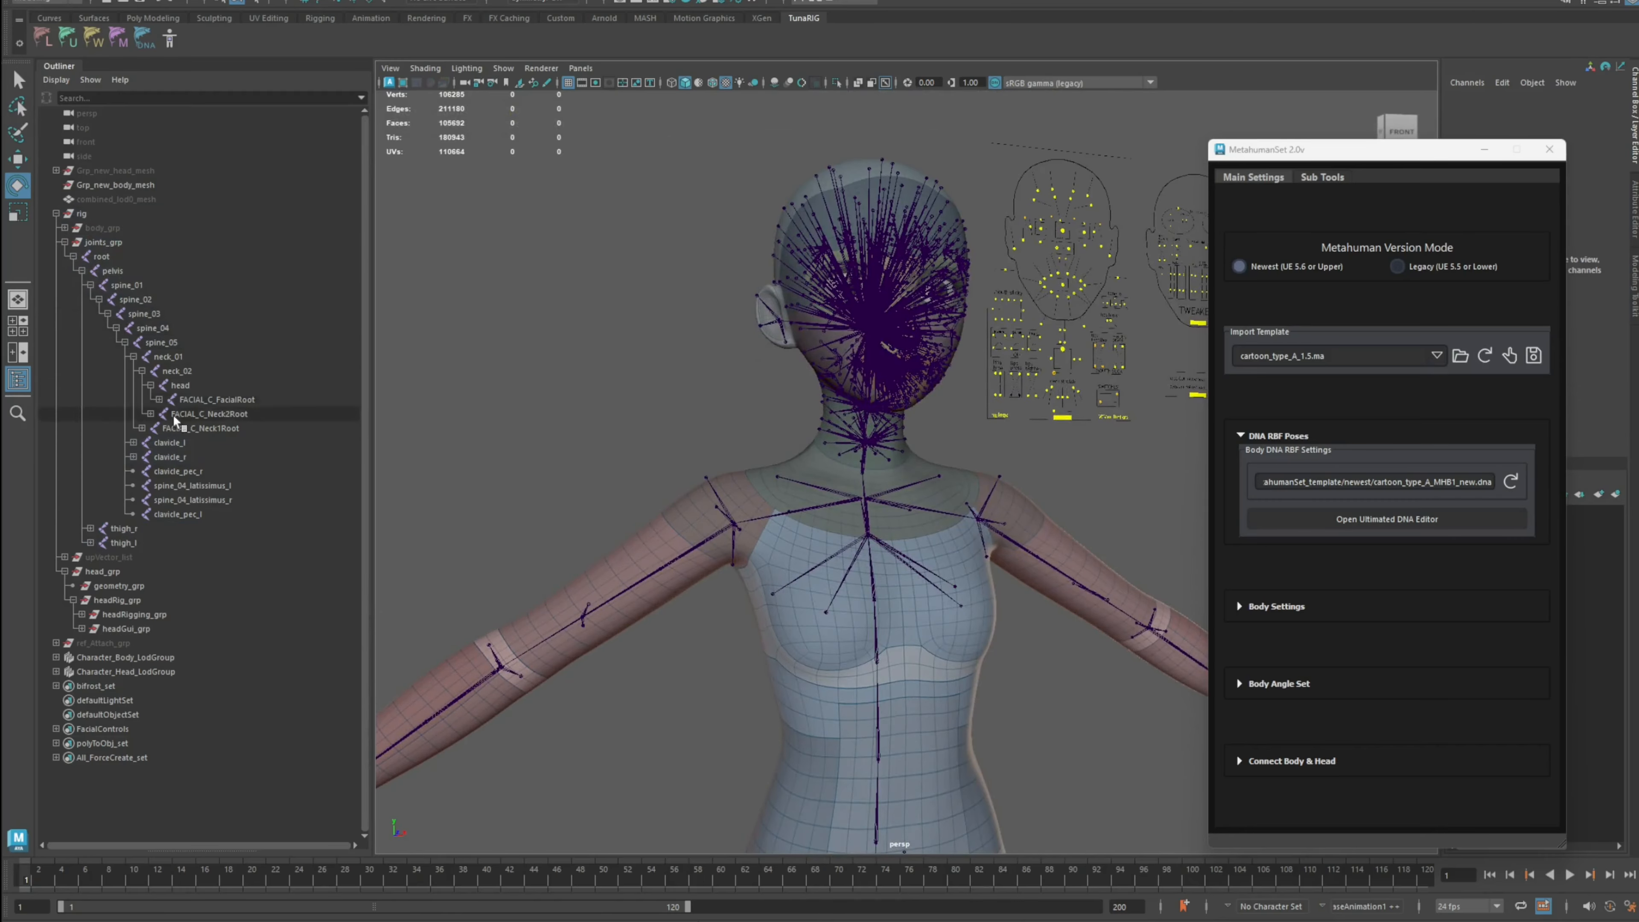
scroll(568, 316, "up", 2)
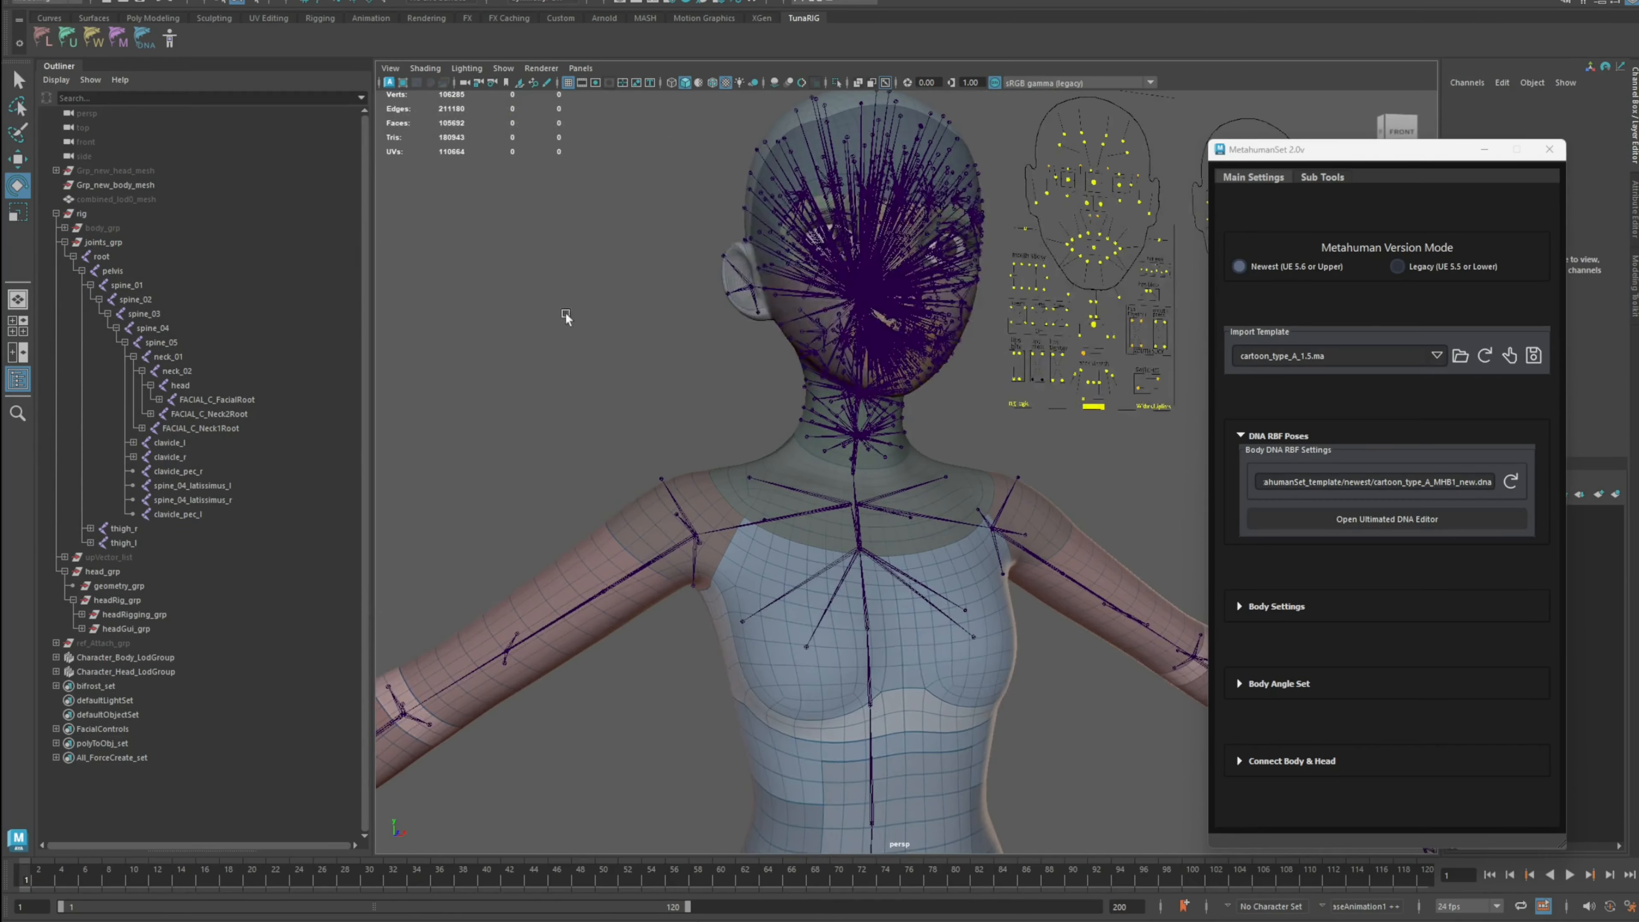
Step: Open the Rig Manager tool and move its window beside the viewport
left_click(168, 42)
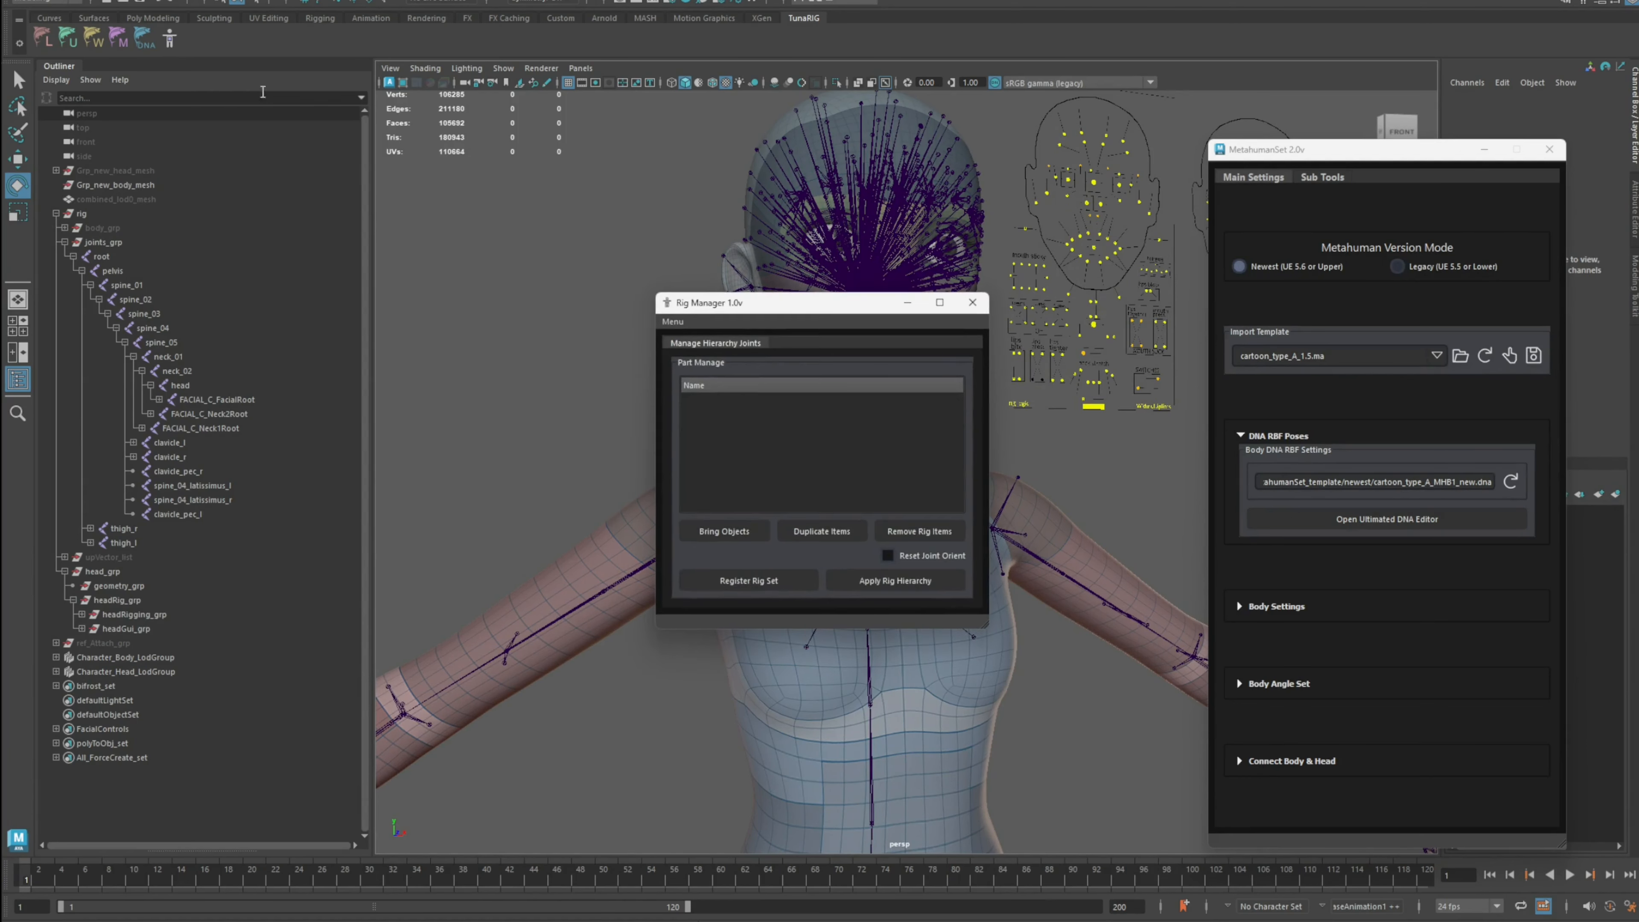
left_click_drag(677, 289, 1066, 253)
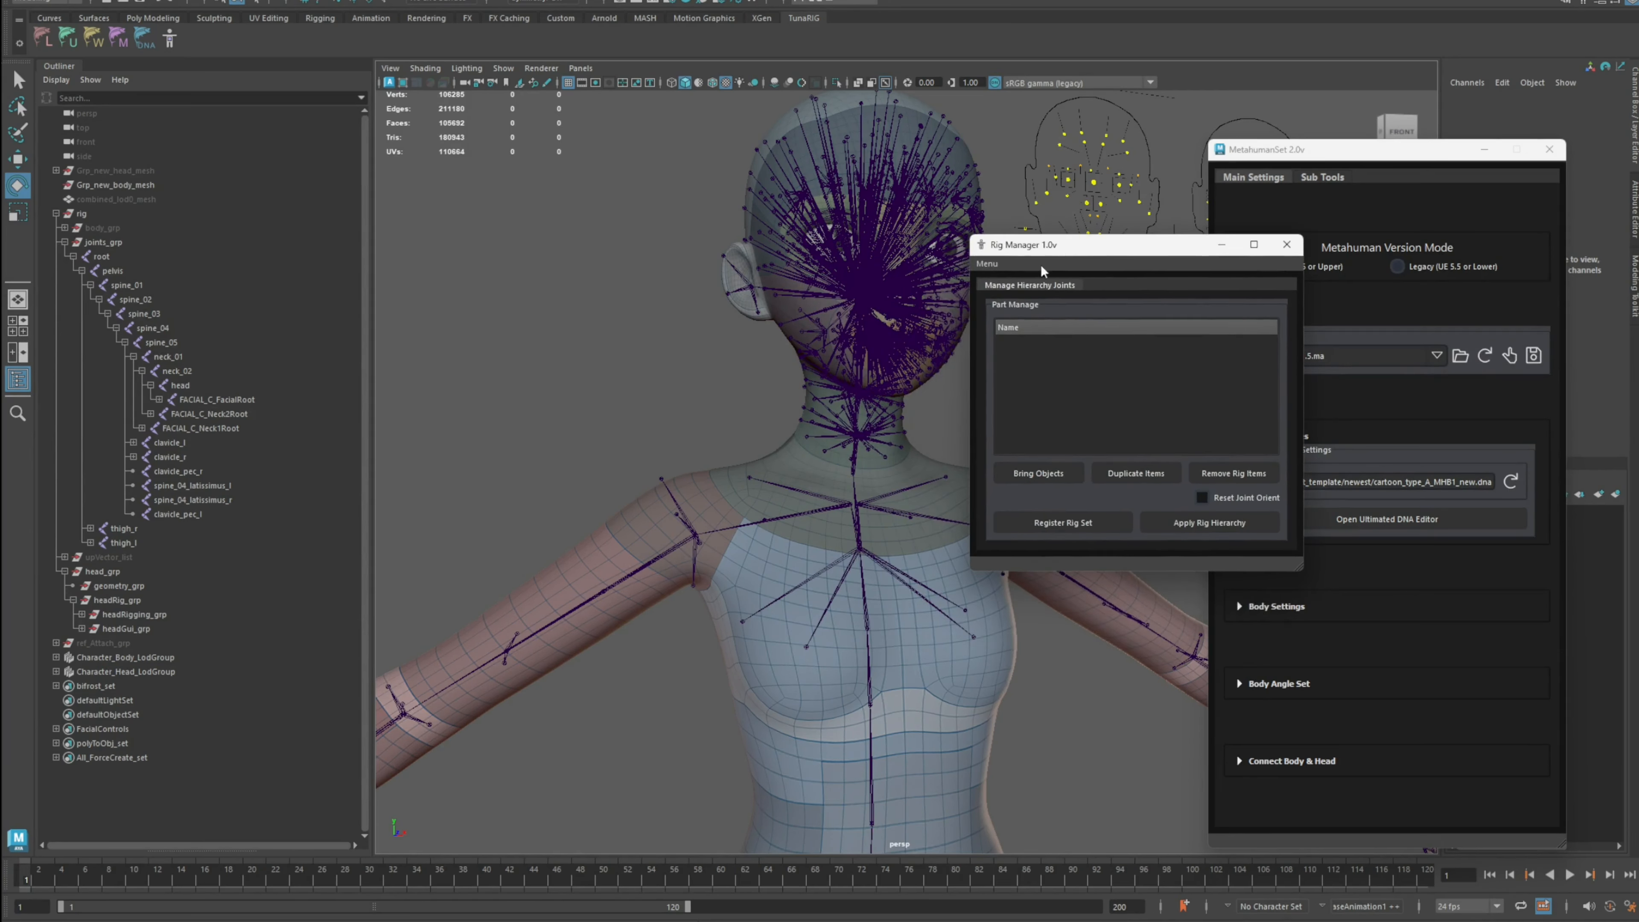
Step: Load the metahuman_rig_manager_set.json settings file from the tunaRig tools_json_files folder into the Rig Manager
left_click(991, 266)
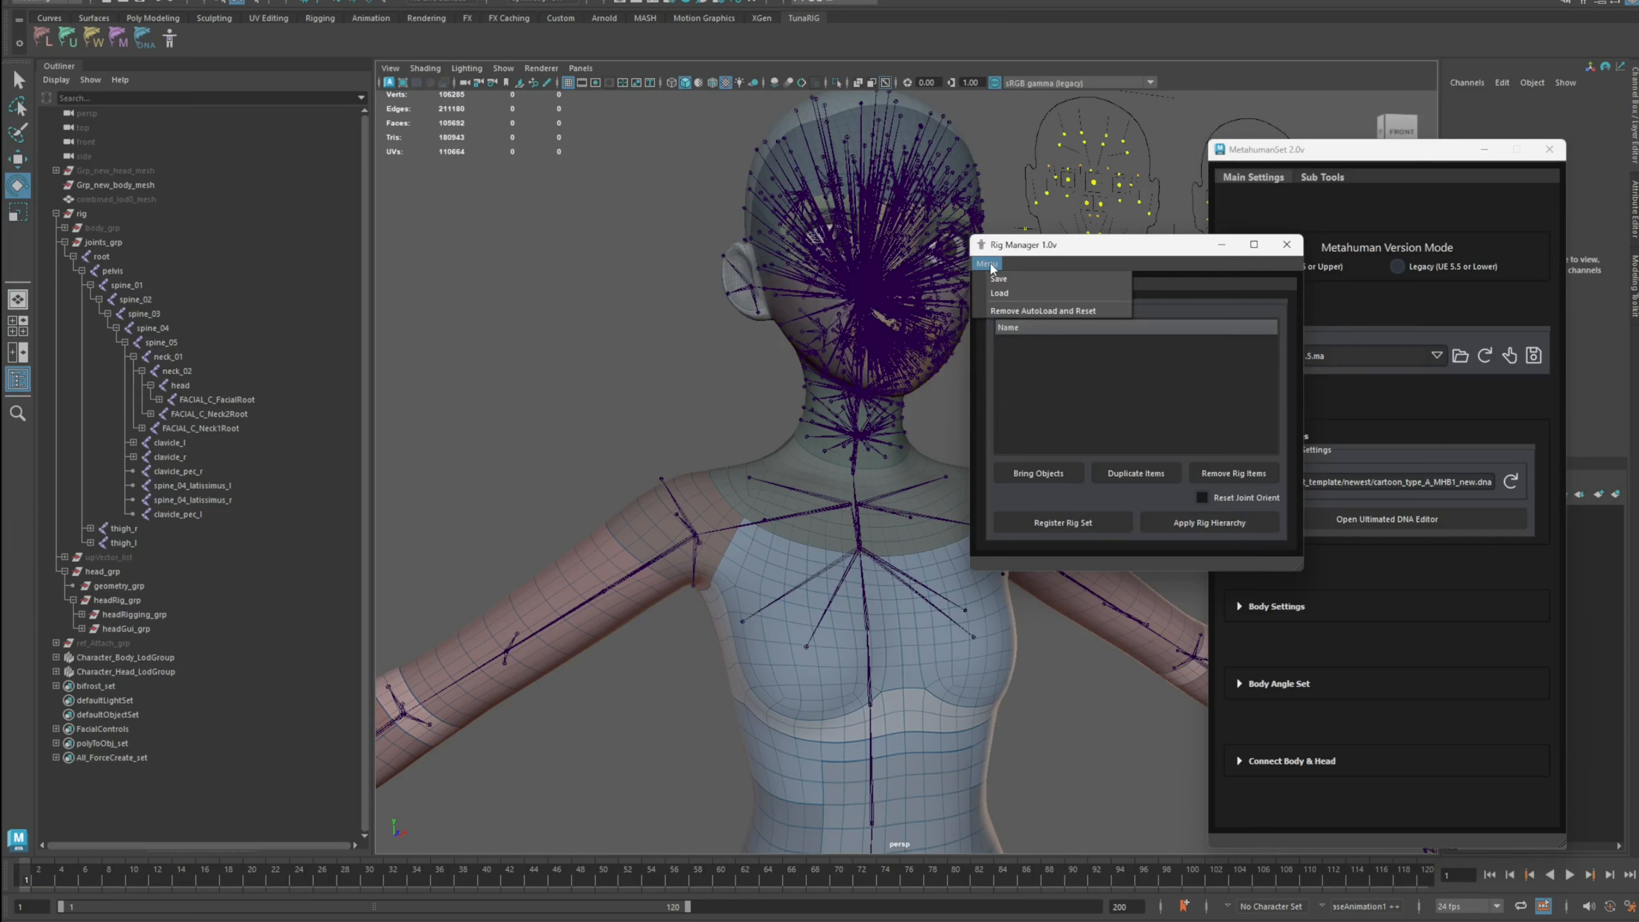
left_click(1008, 292)
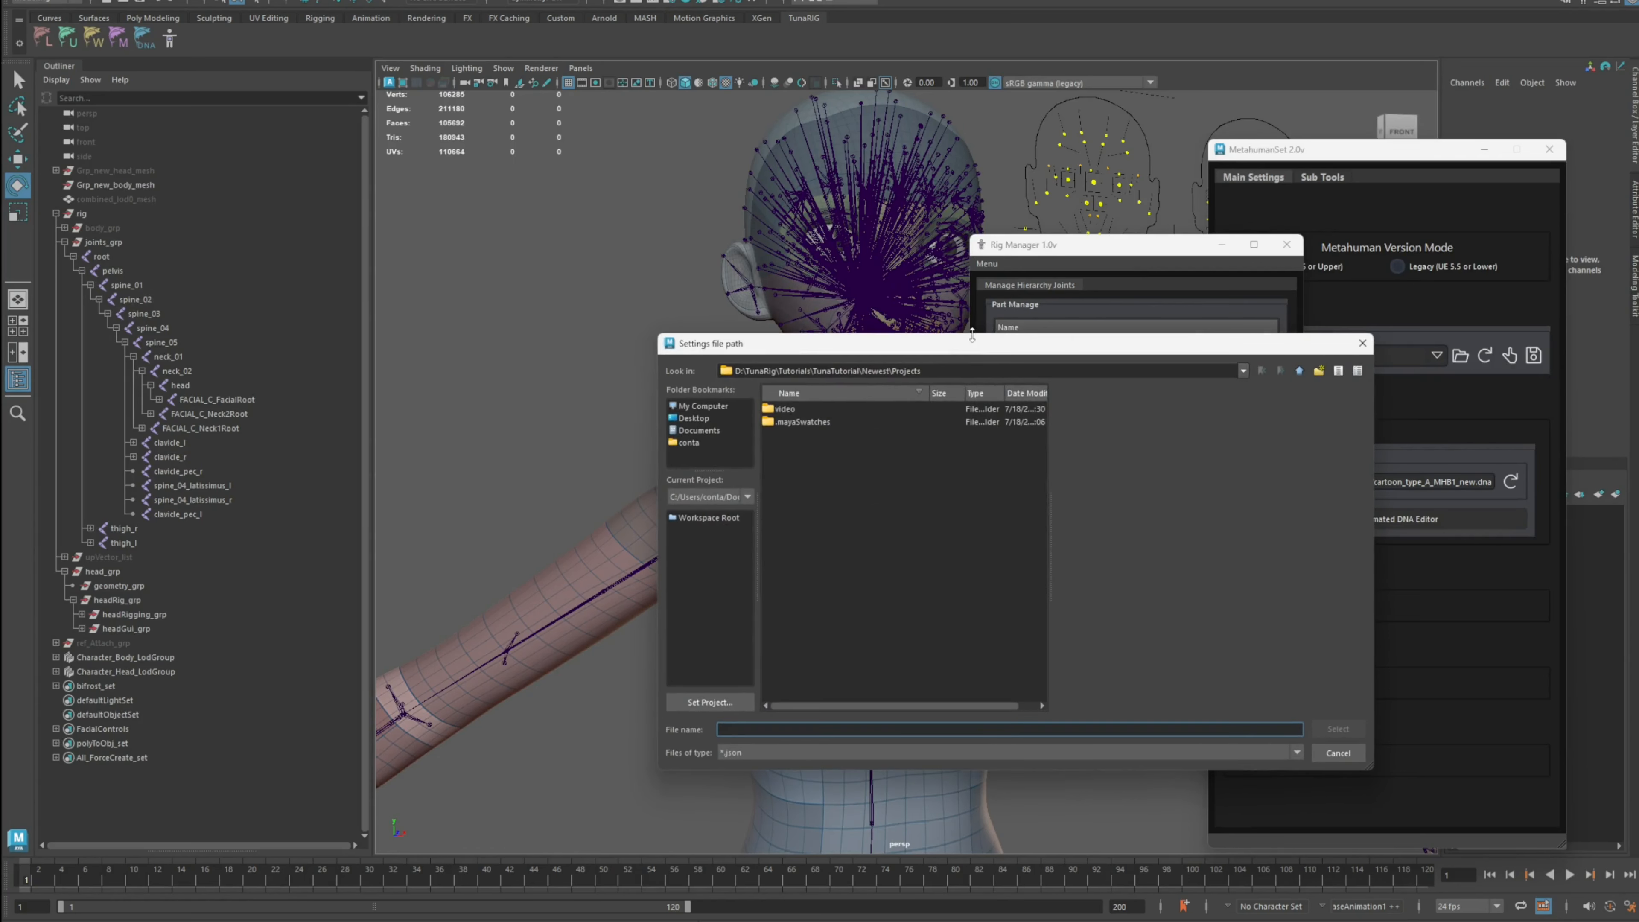
left_click(699, 431)
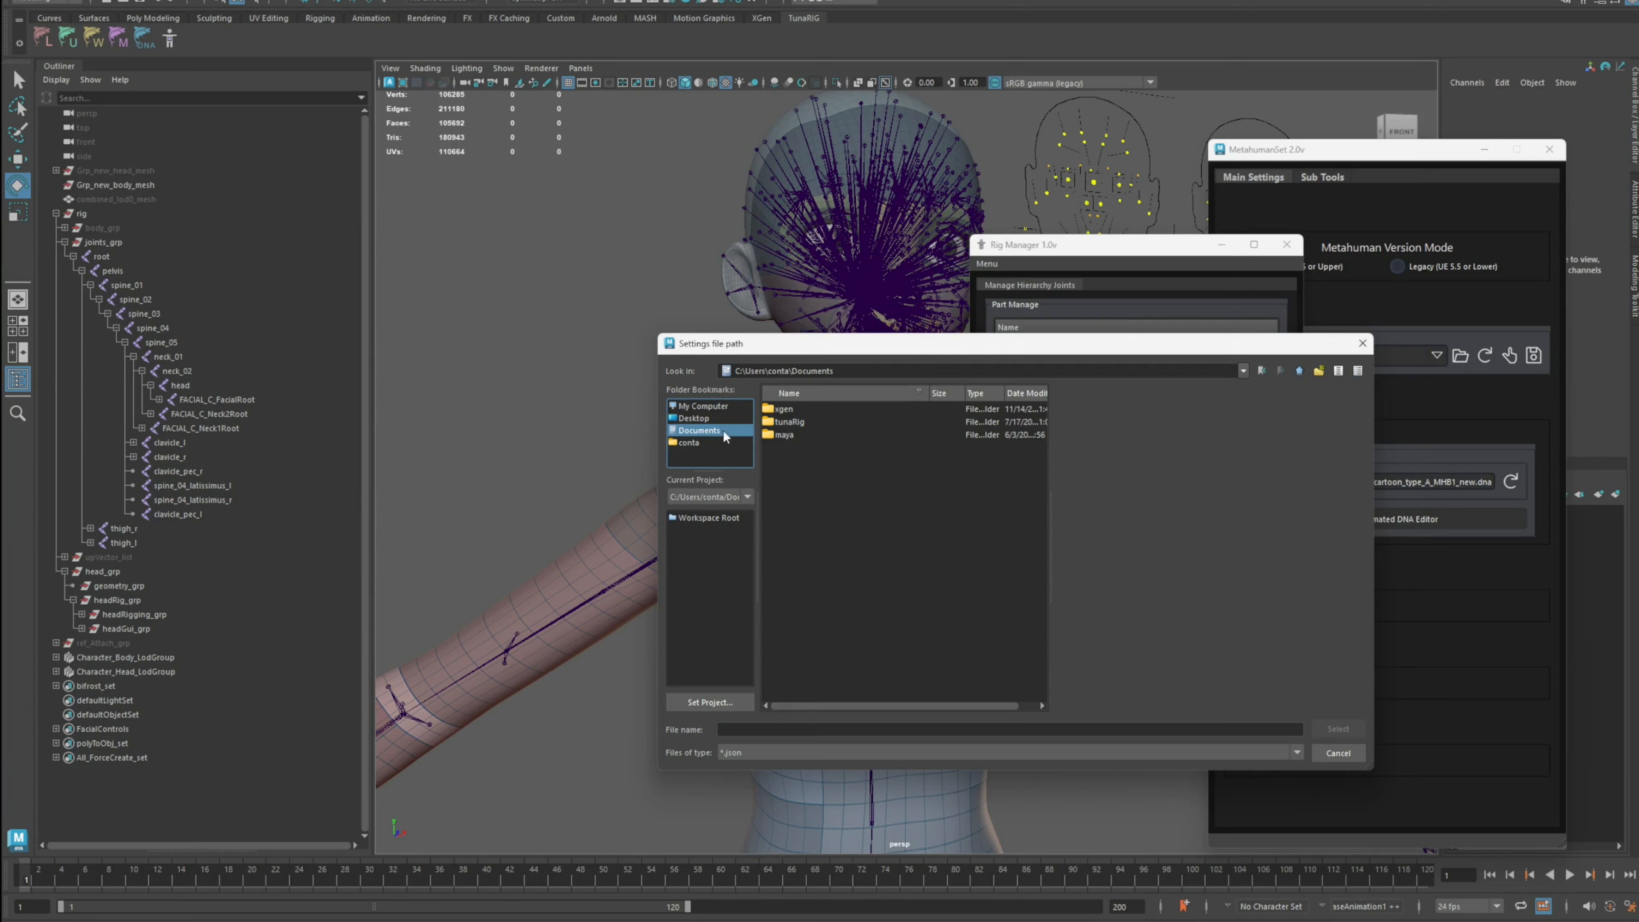
double_click(803, 422)
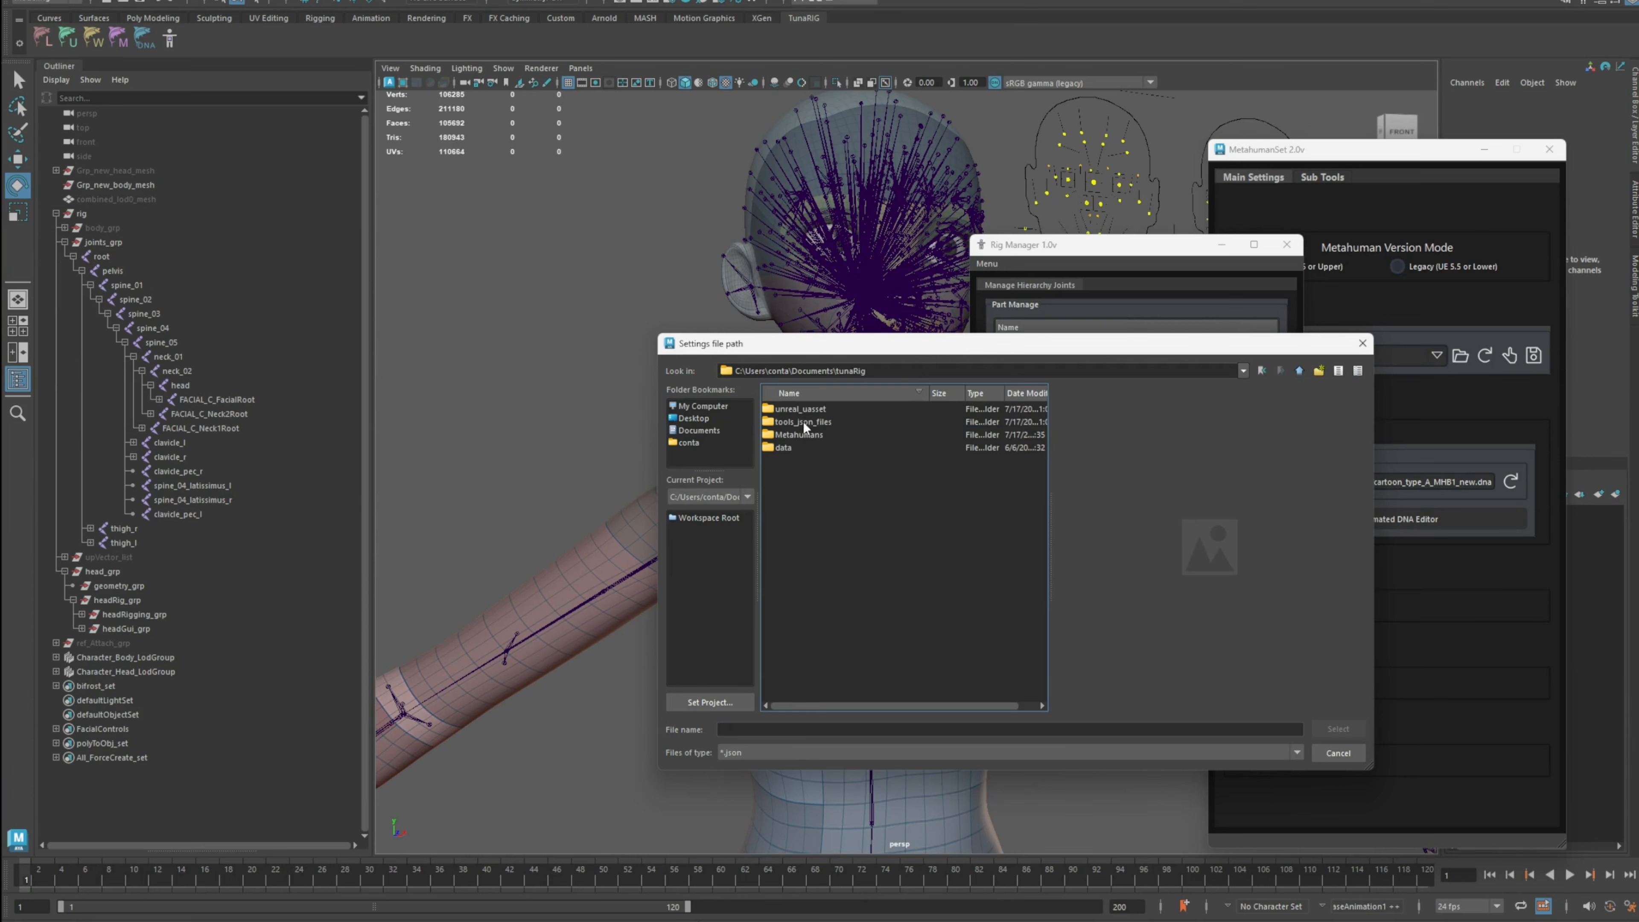
left_click(811, 424)
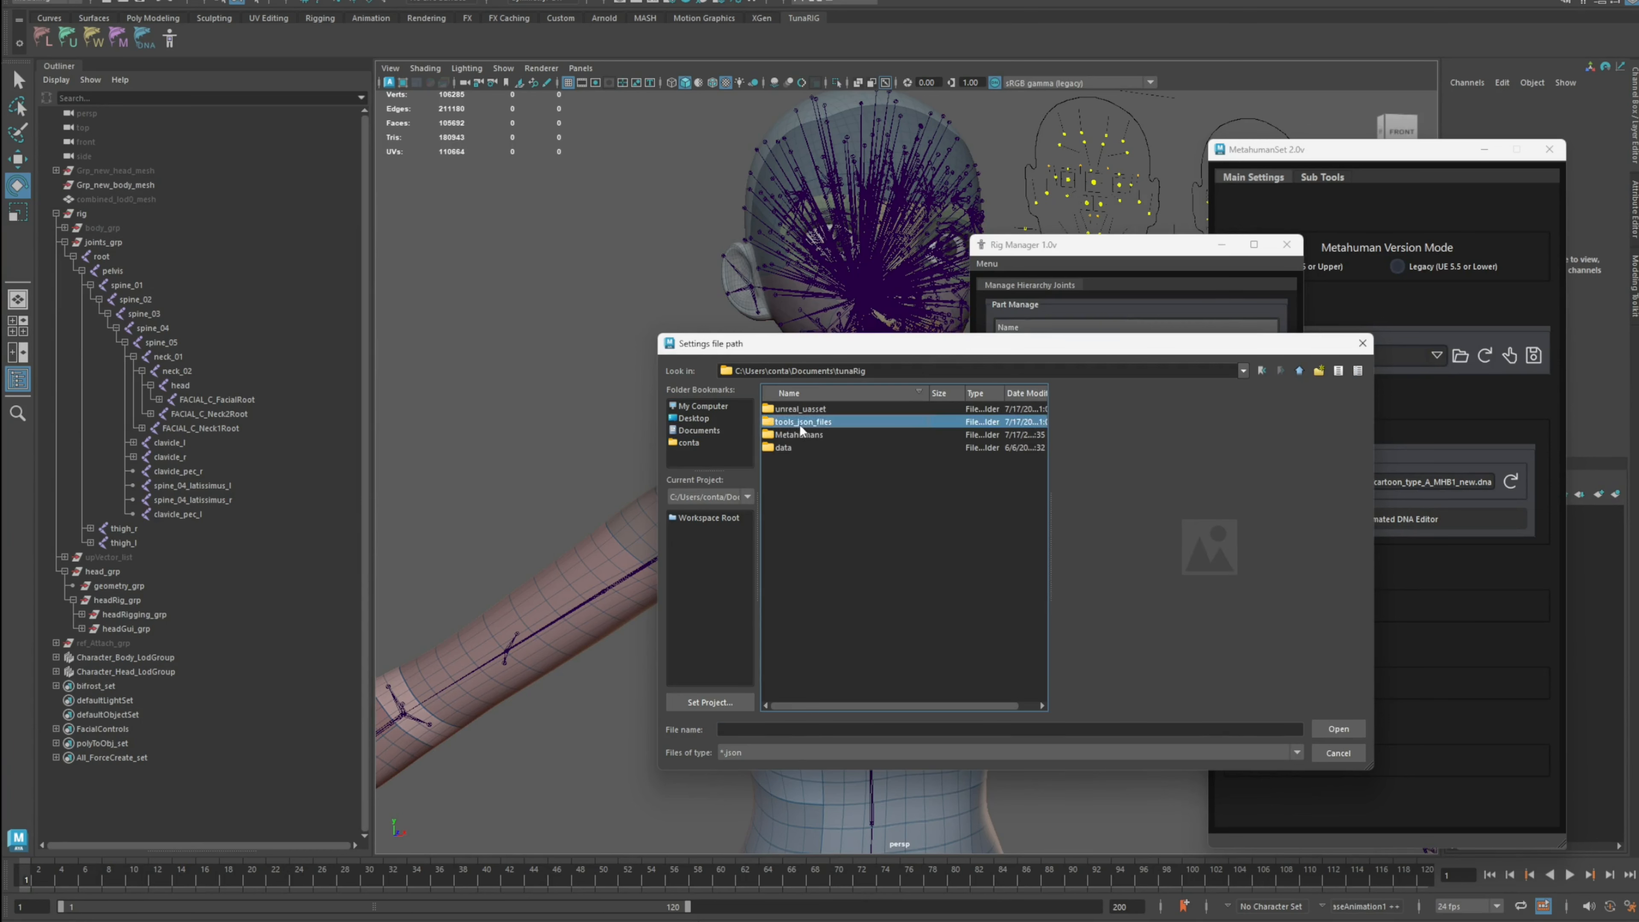
double_click(802, 423)
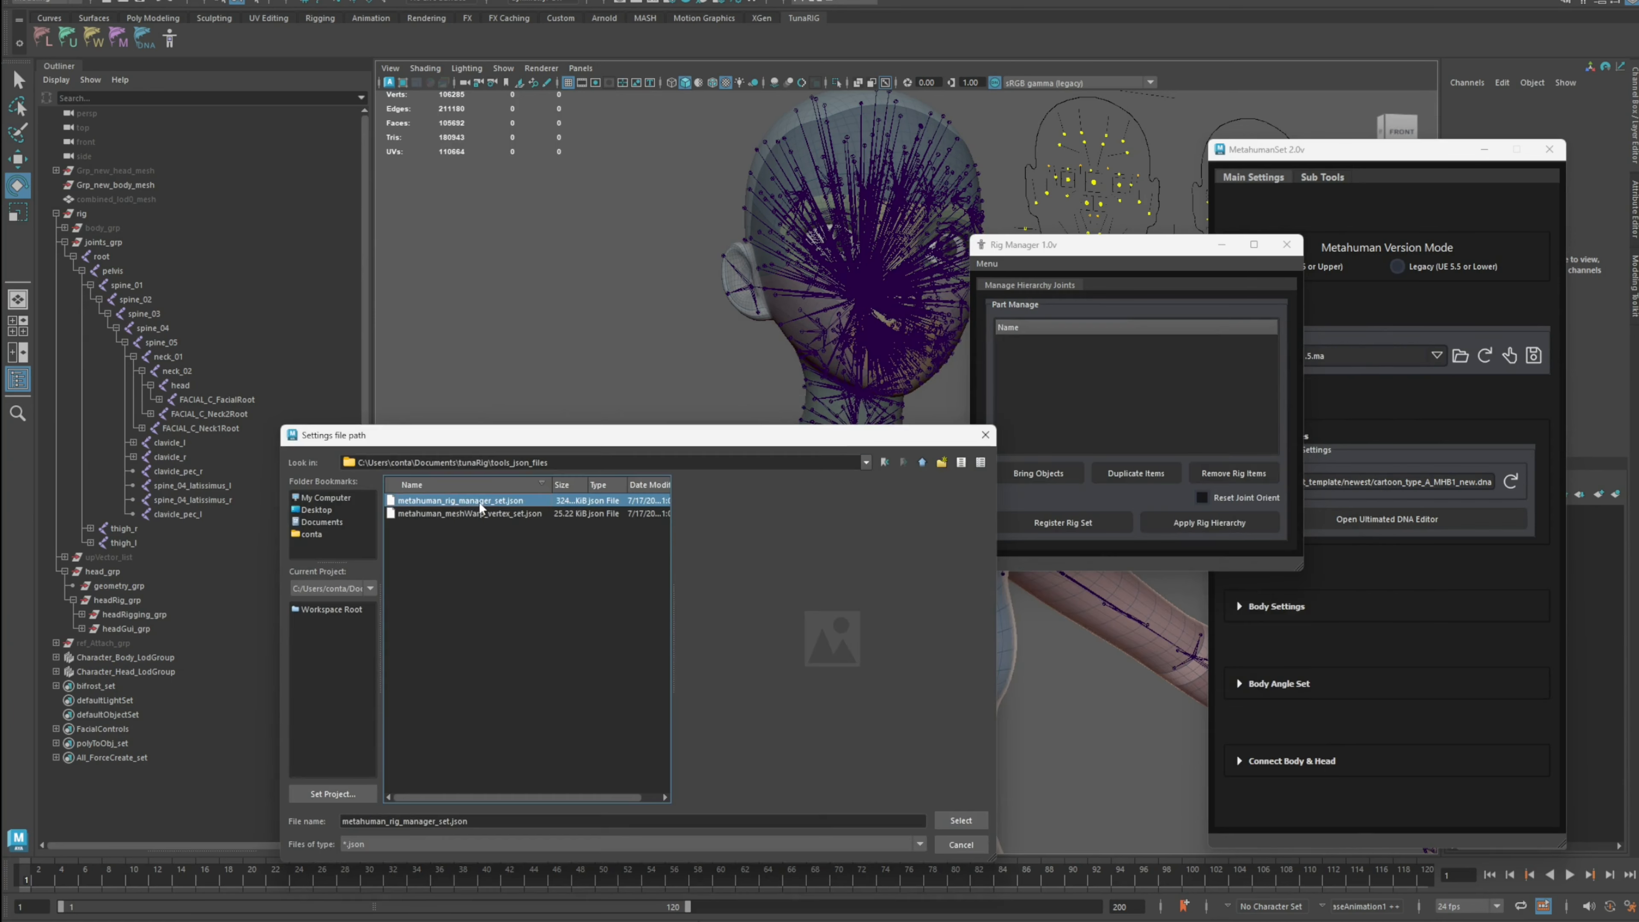
double_click(479, 501)
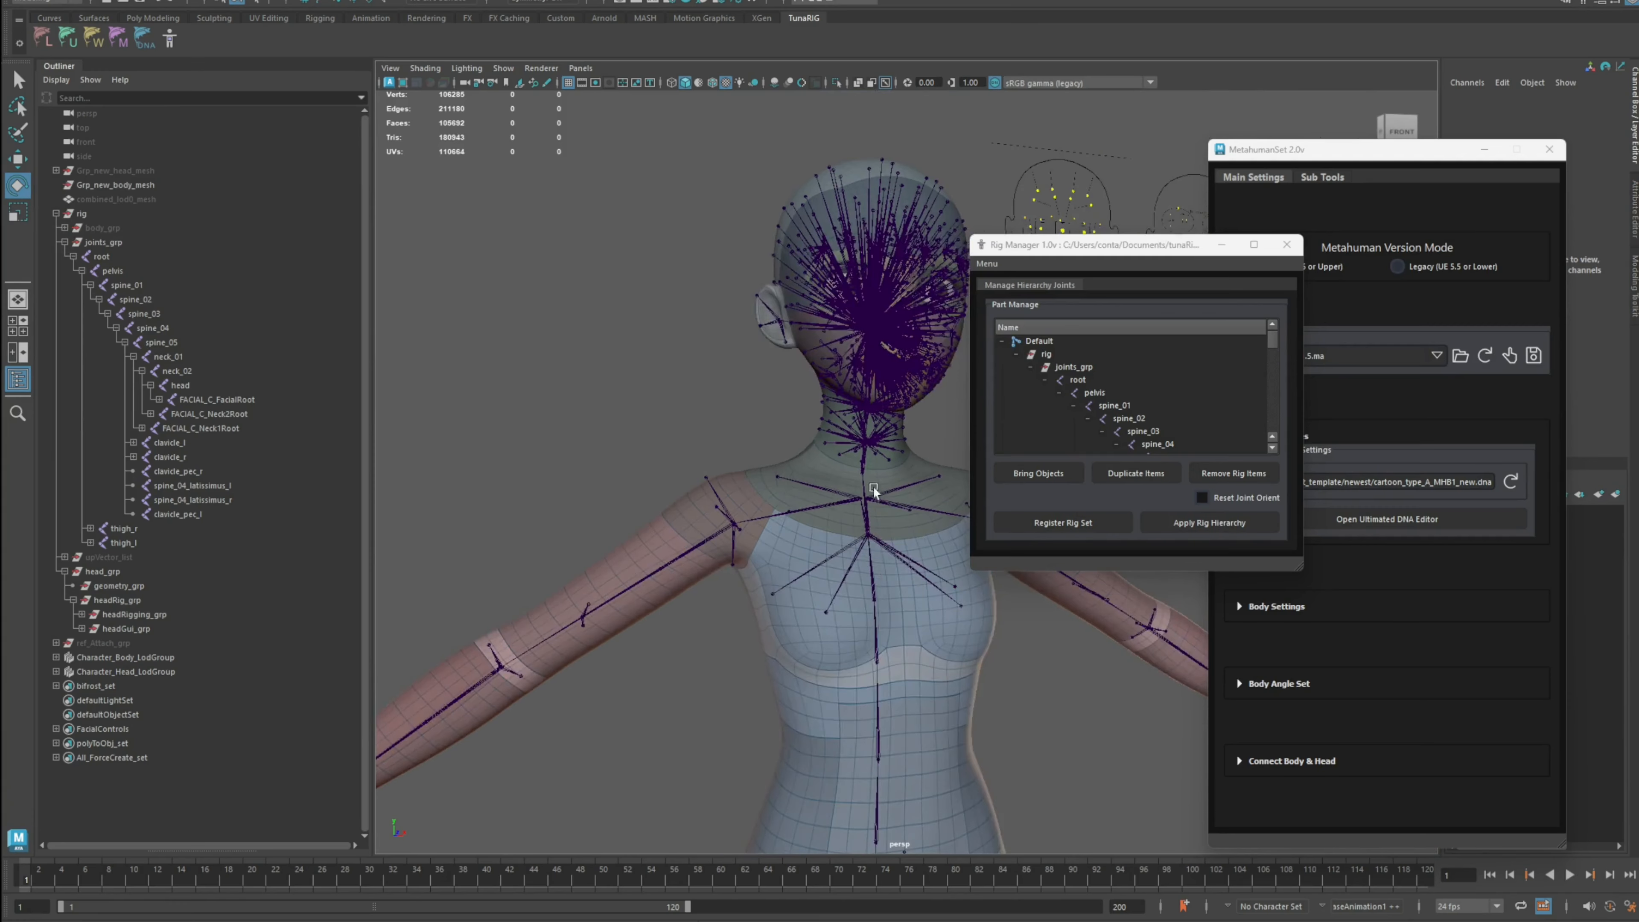
Step: Enlarge the Rig Manager and expand the Default, Head_Export and Body_Export entries to examine their joint trees
left_click_drag(1300, 573, 1513, 779)
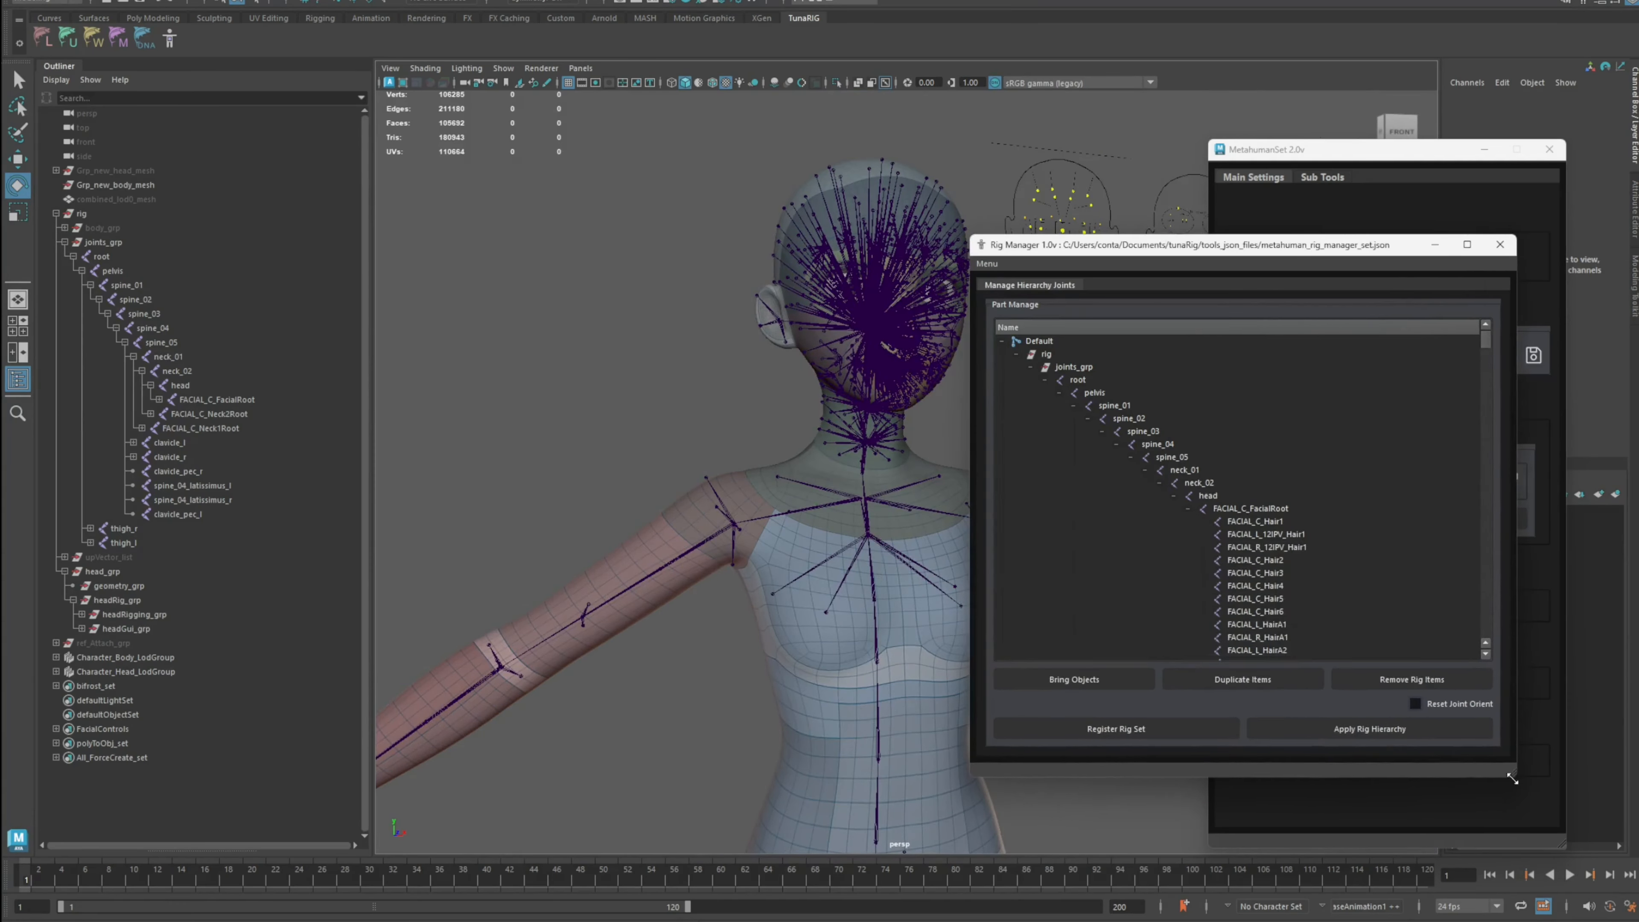
left_click(1003, 341)
left_click(1002, 354)
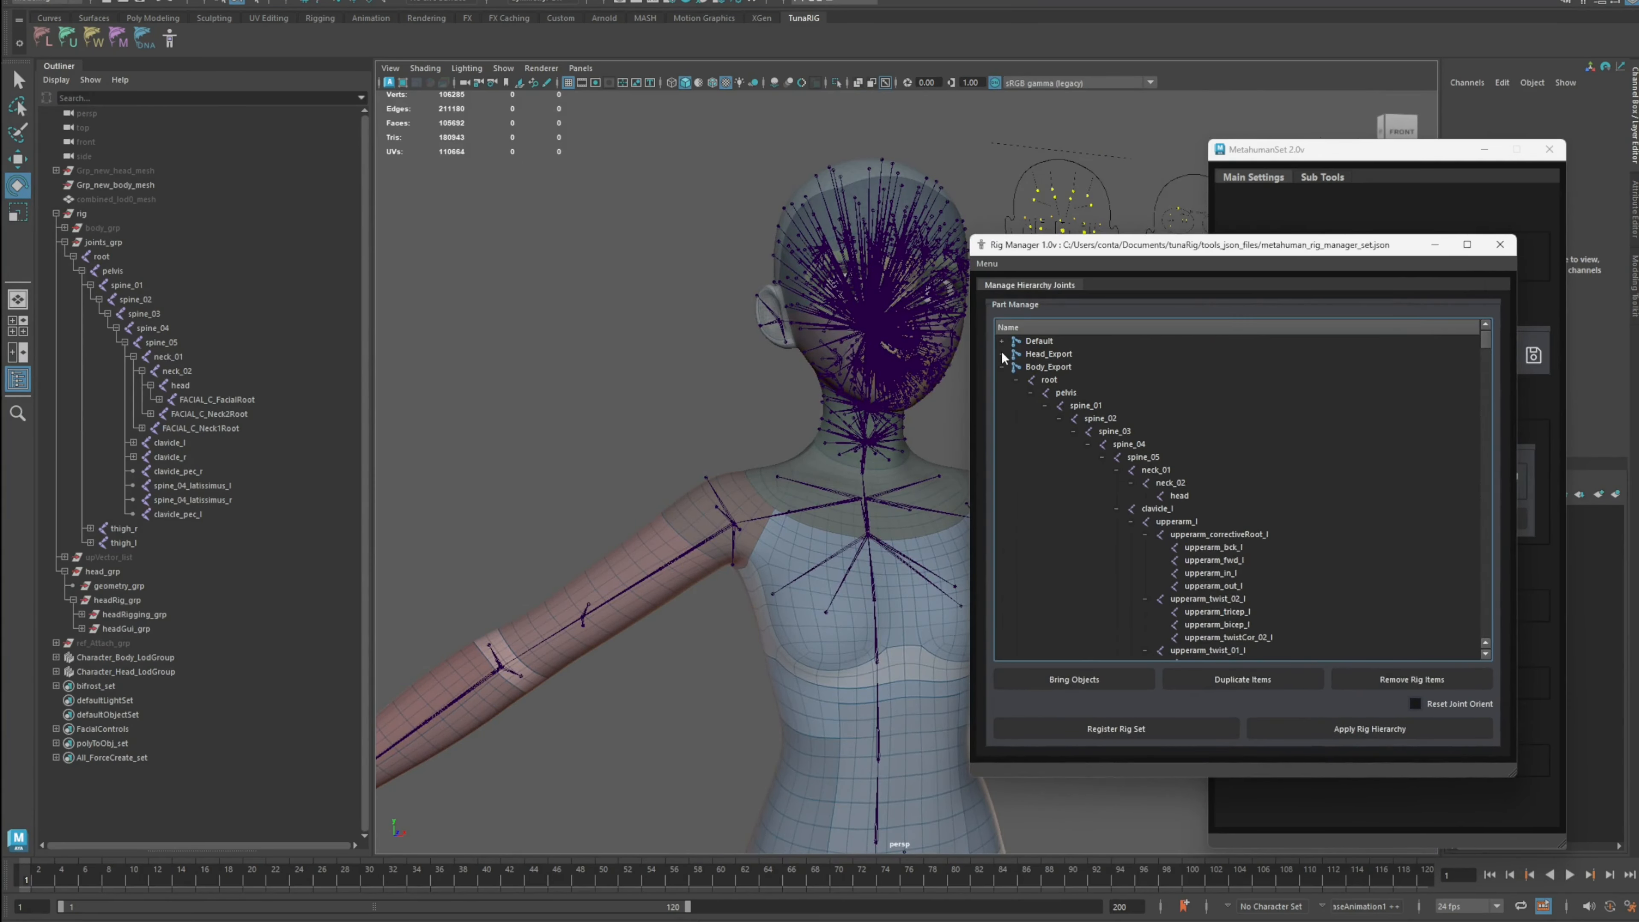
left_click(1001, 367)
scroll(863, 405, "up", 4)
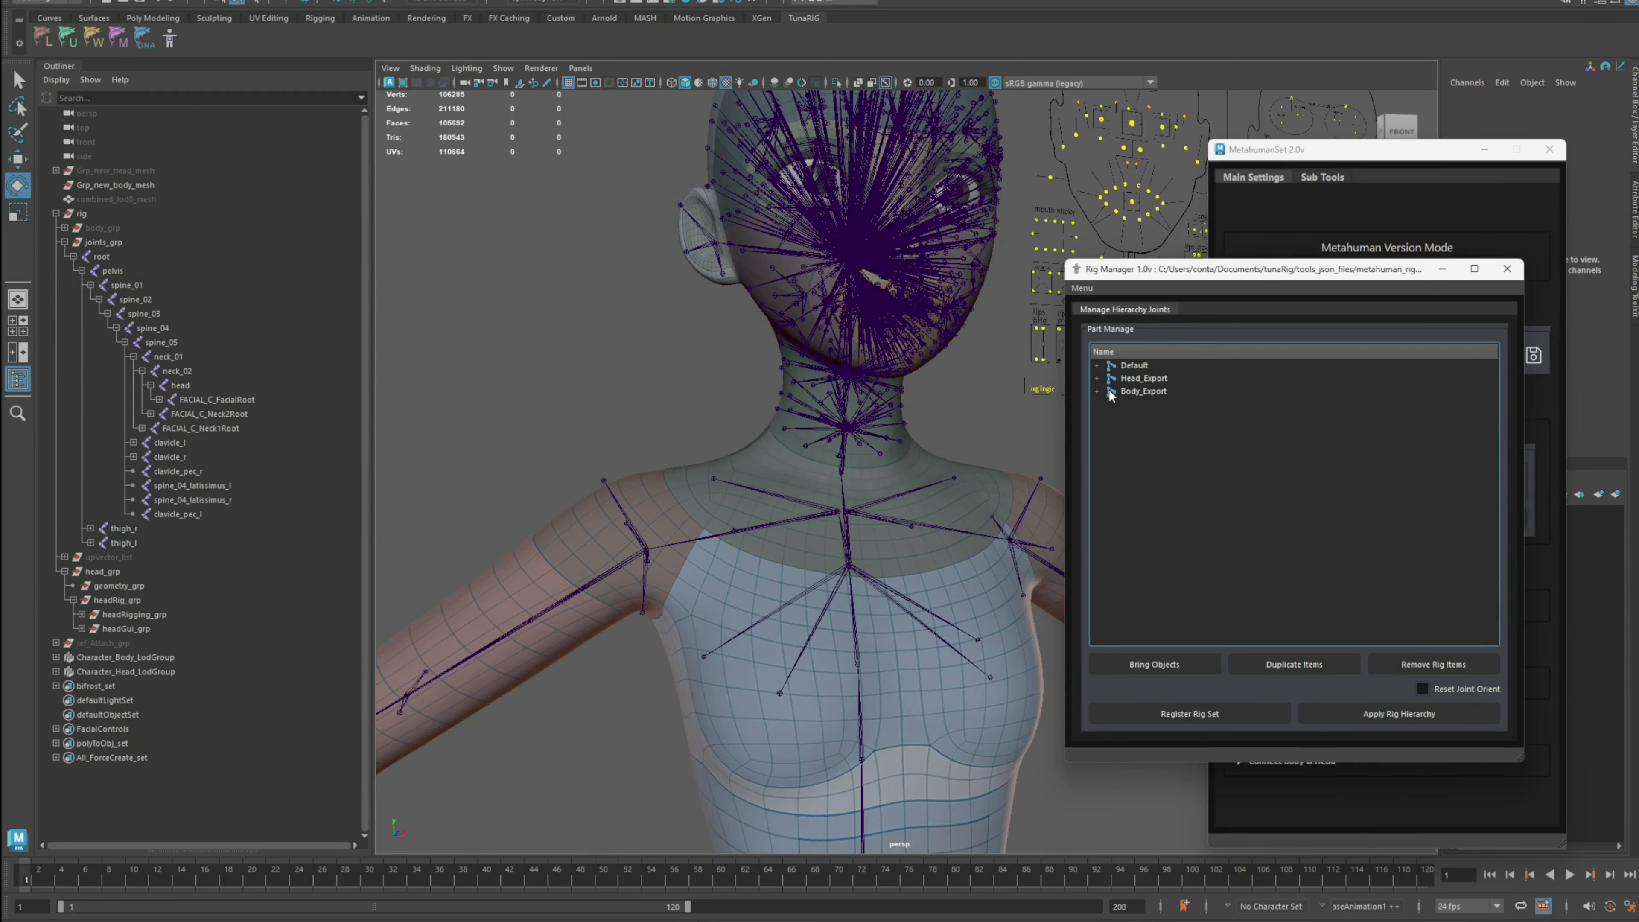
left_click(1098, 390)
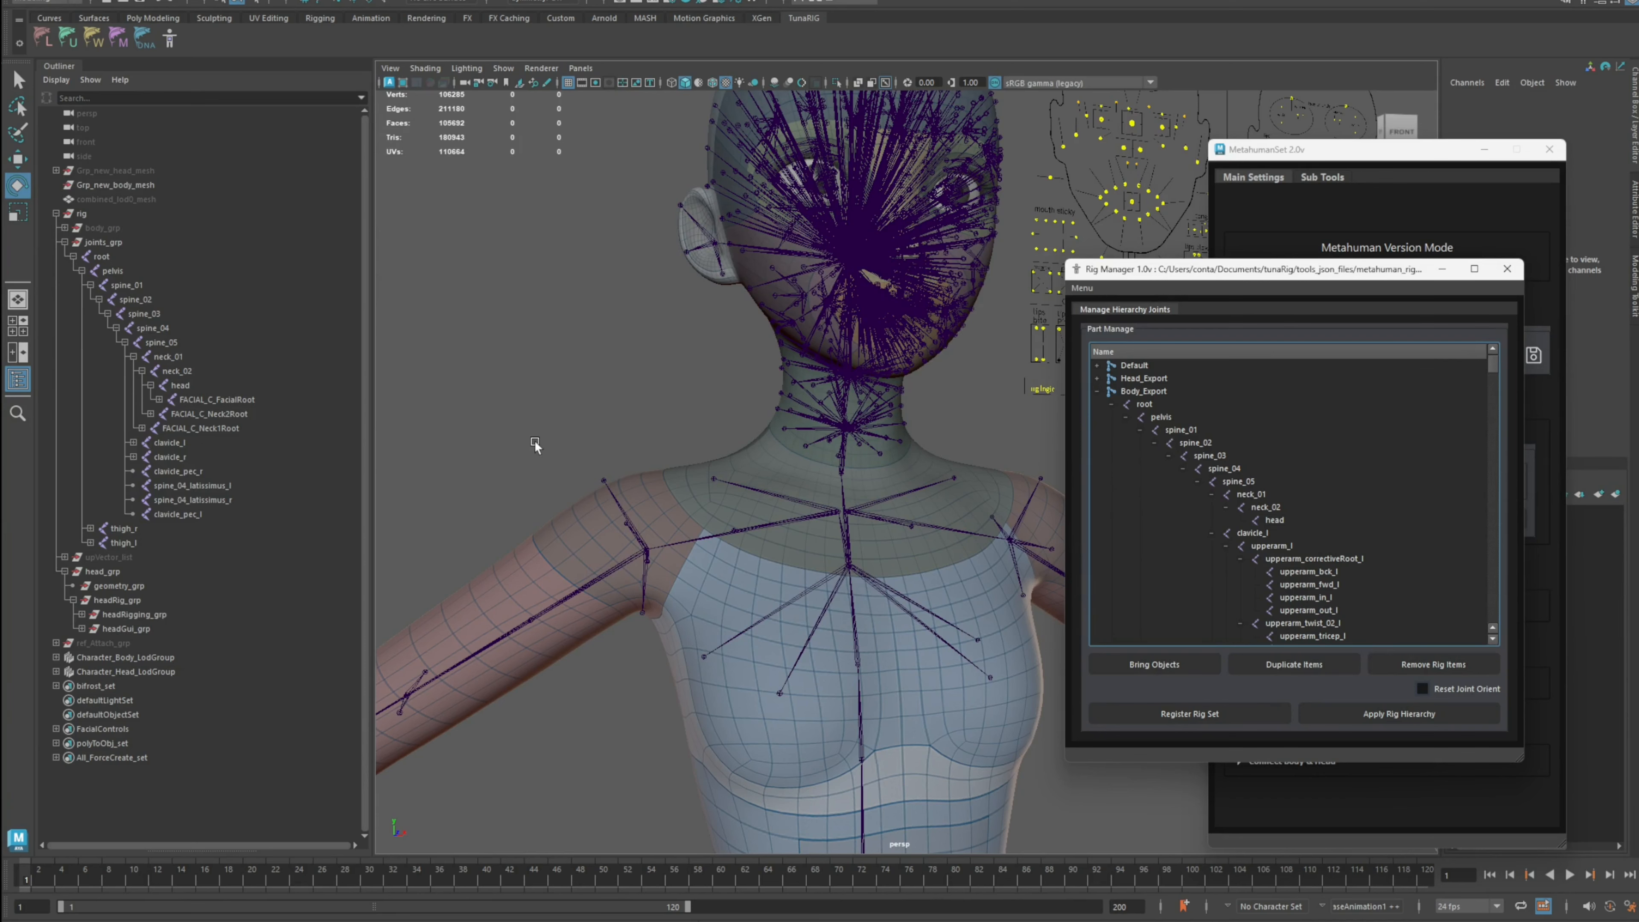
left_click(323, 257)
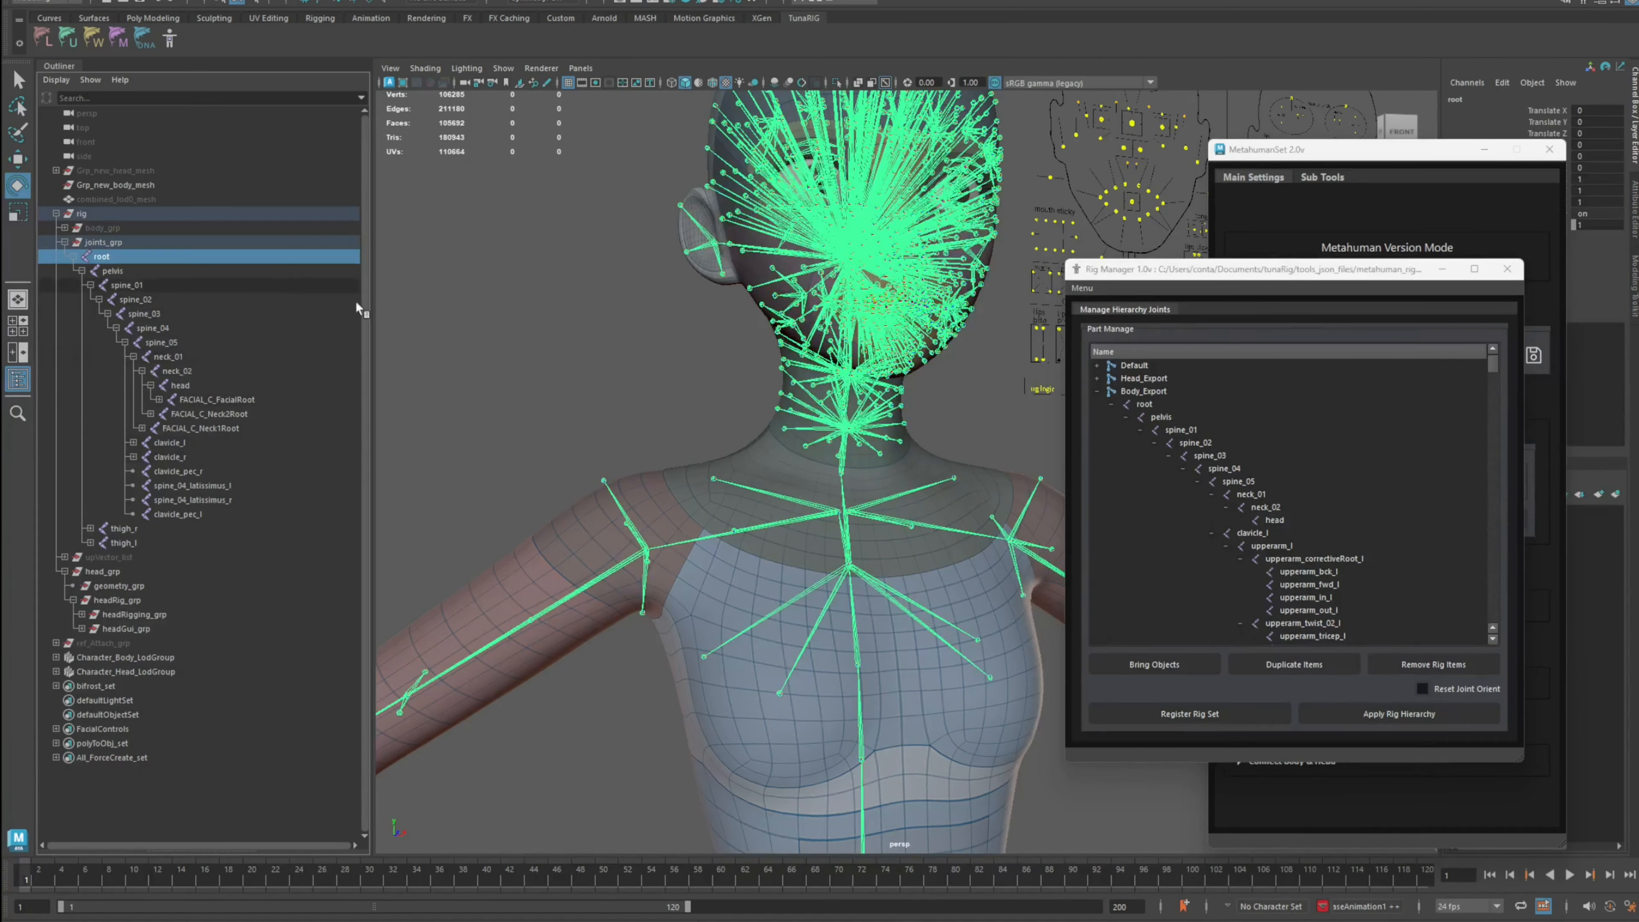
left_click(613, 380)
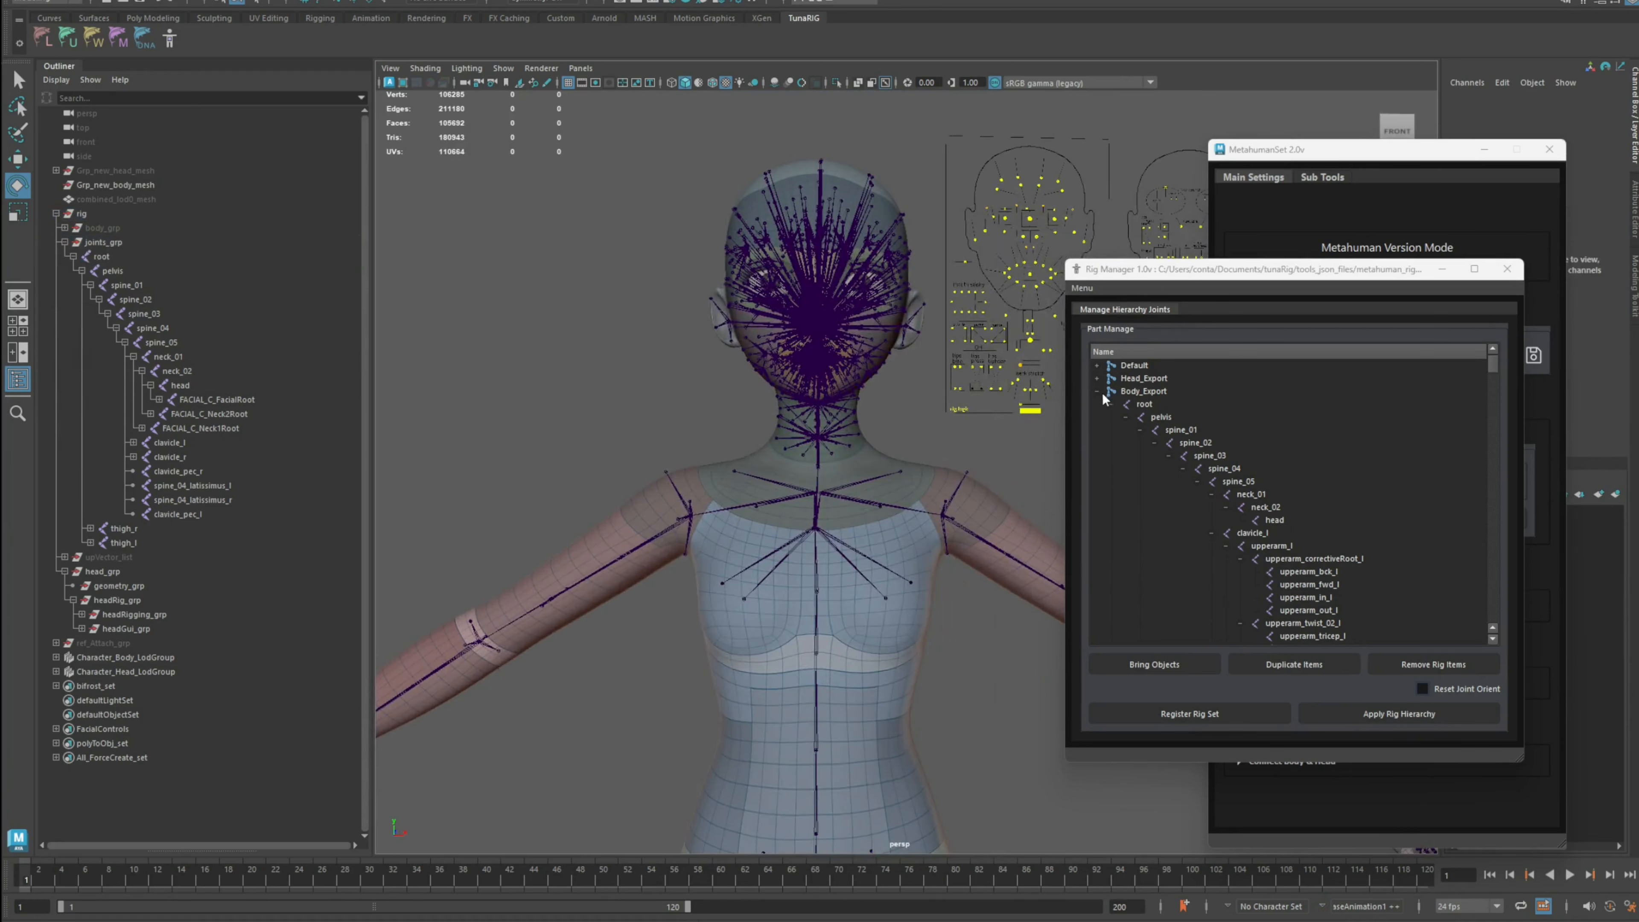
Step: Expand Body_Export in the Rig Manager and select its root and rig entries to inspect them
left_click(1097, 391)
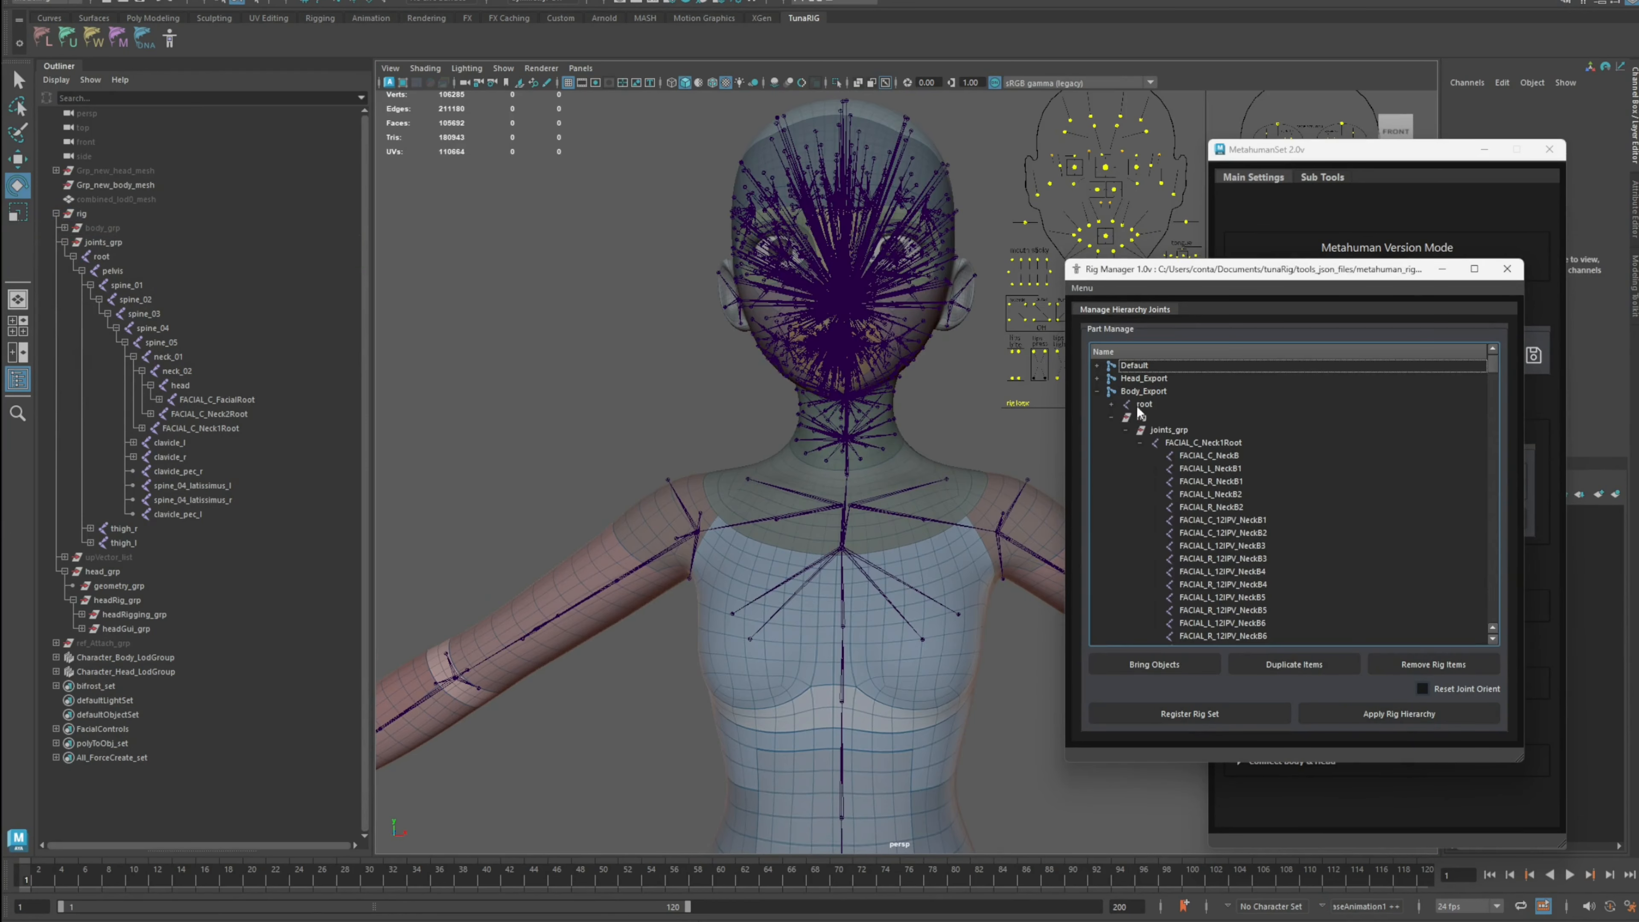
left_click(1111, 417)
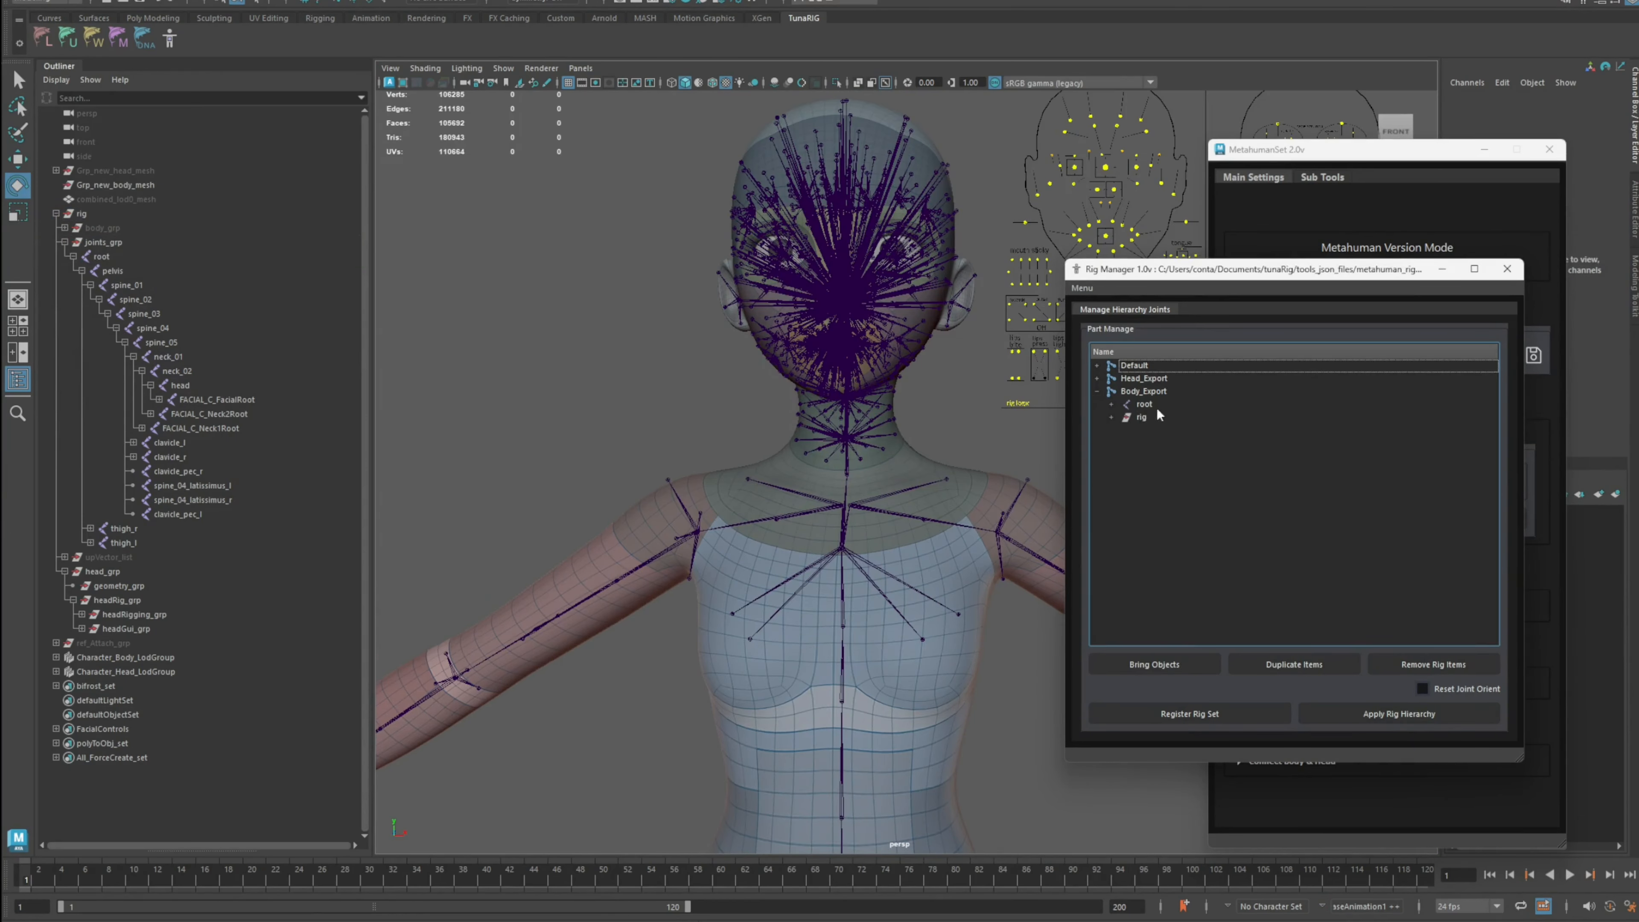
left_click(1142, 418)
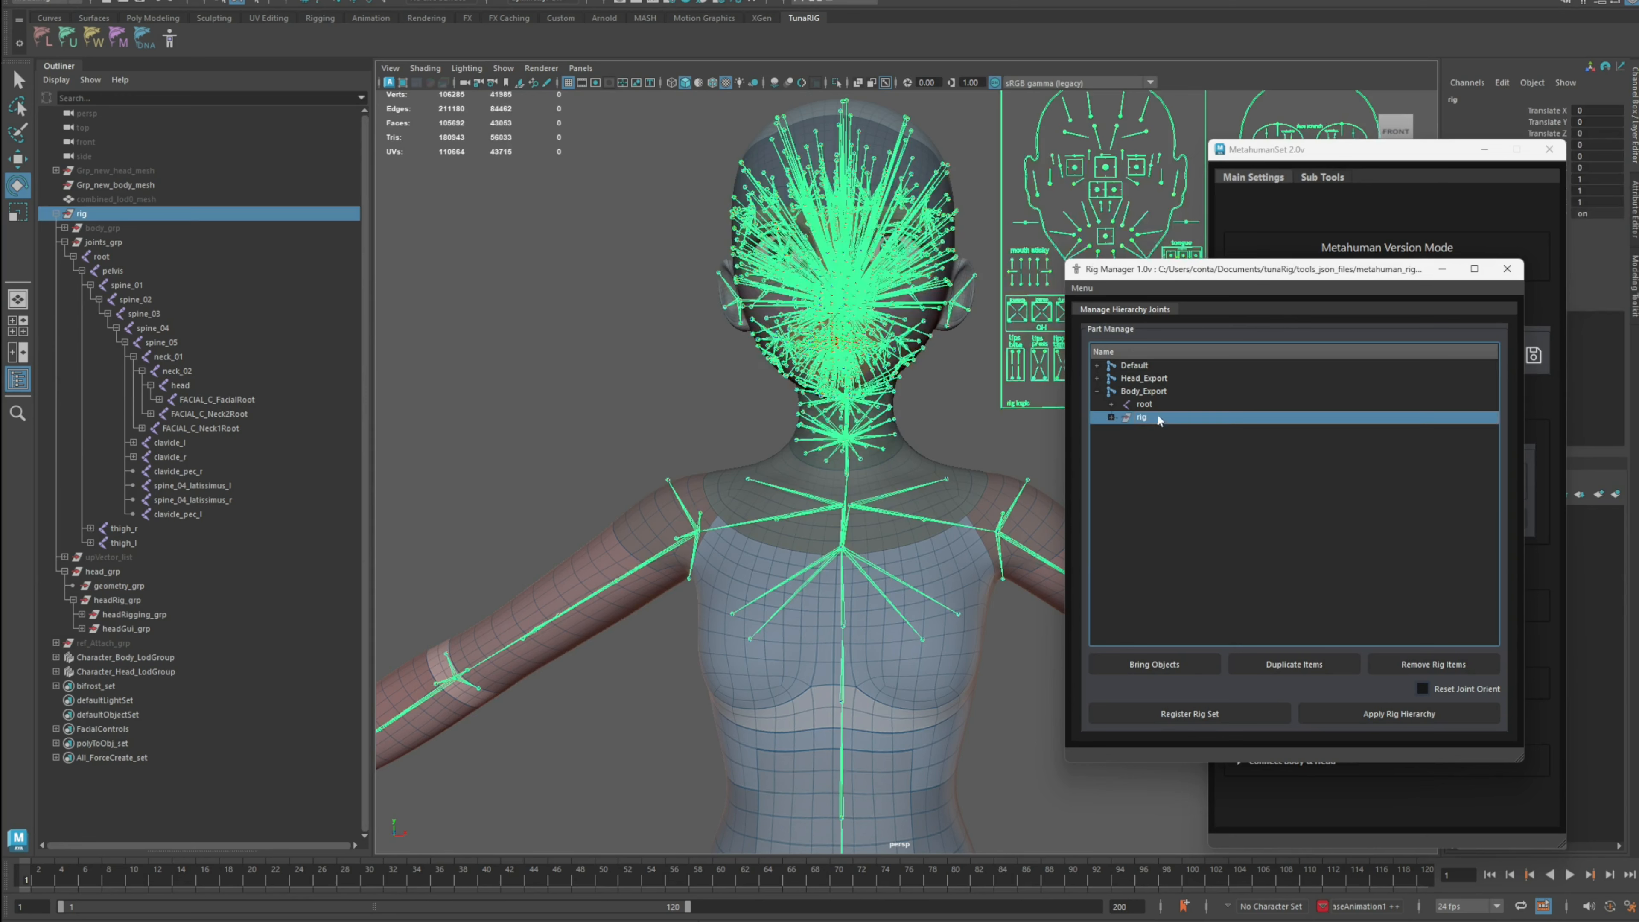
left_click(1144, 404)
left_click(1149, 417)
left_click(614, 320)
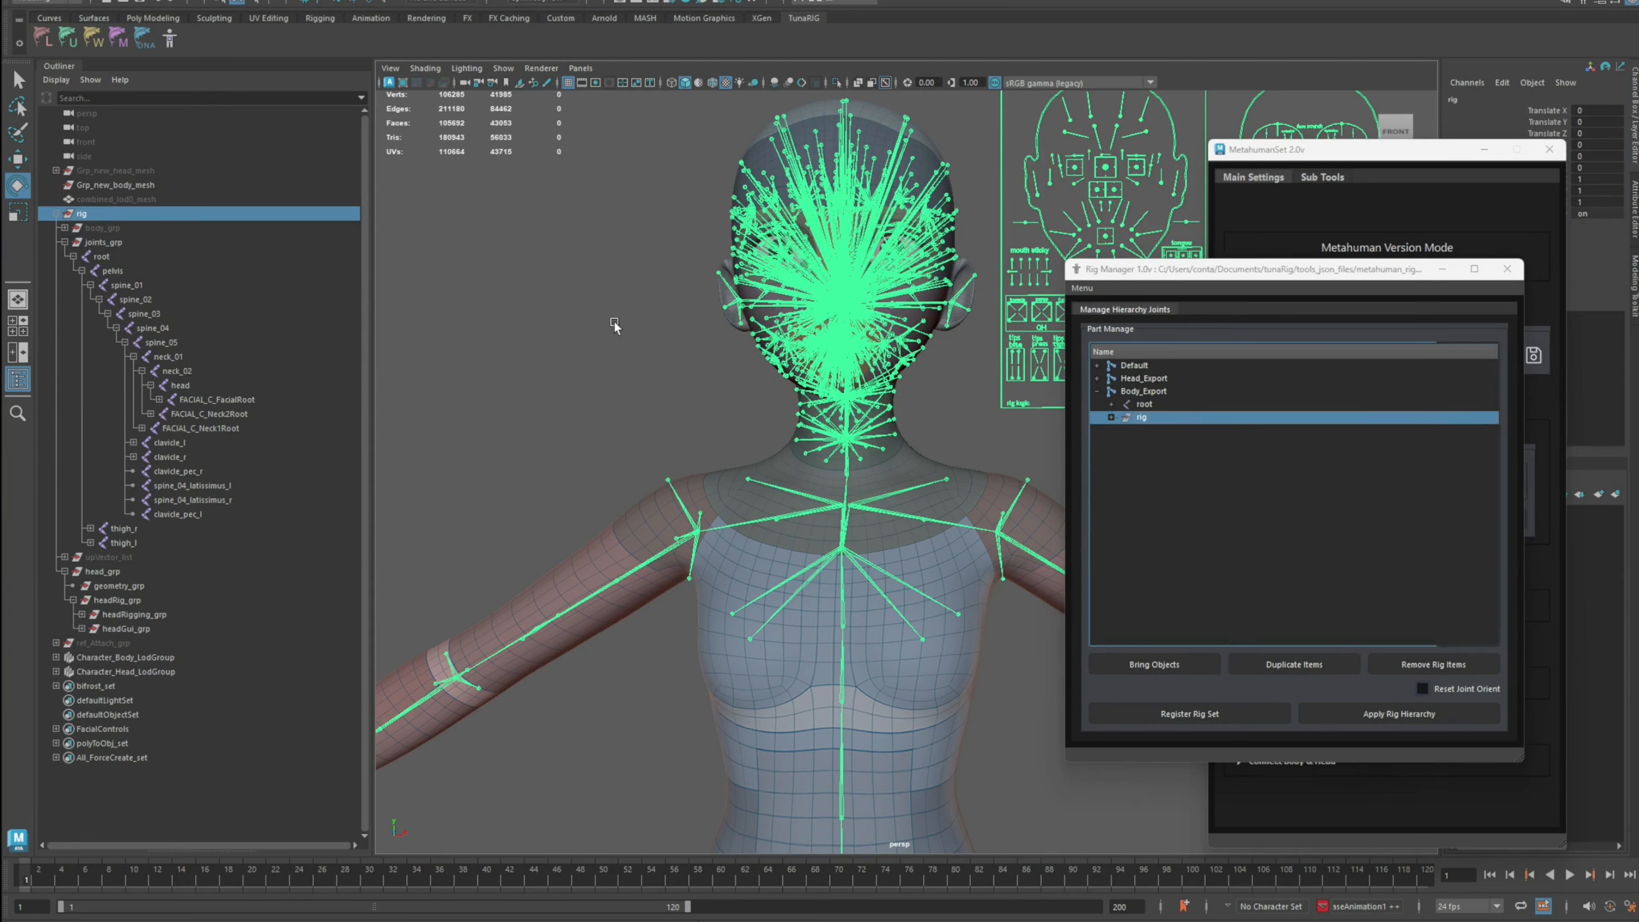
Step: Select the whole rig hierarchy and apply the Body_Export rig hierarchy with the Rig Manager
scroll(710, 356, "up", 3)
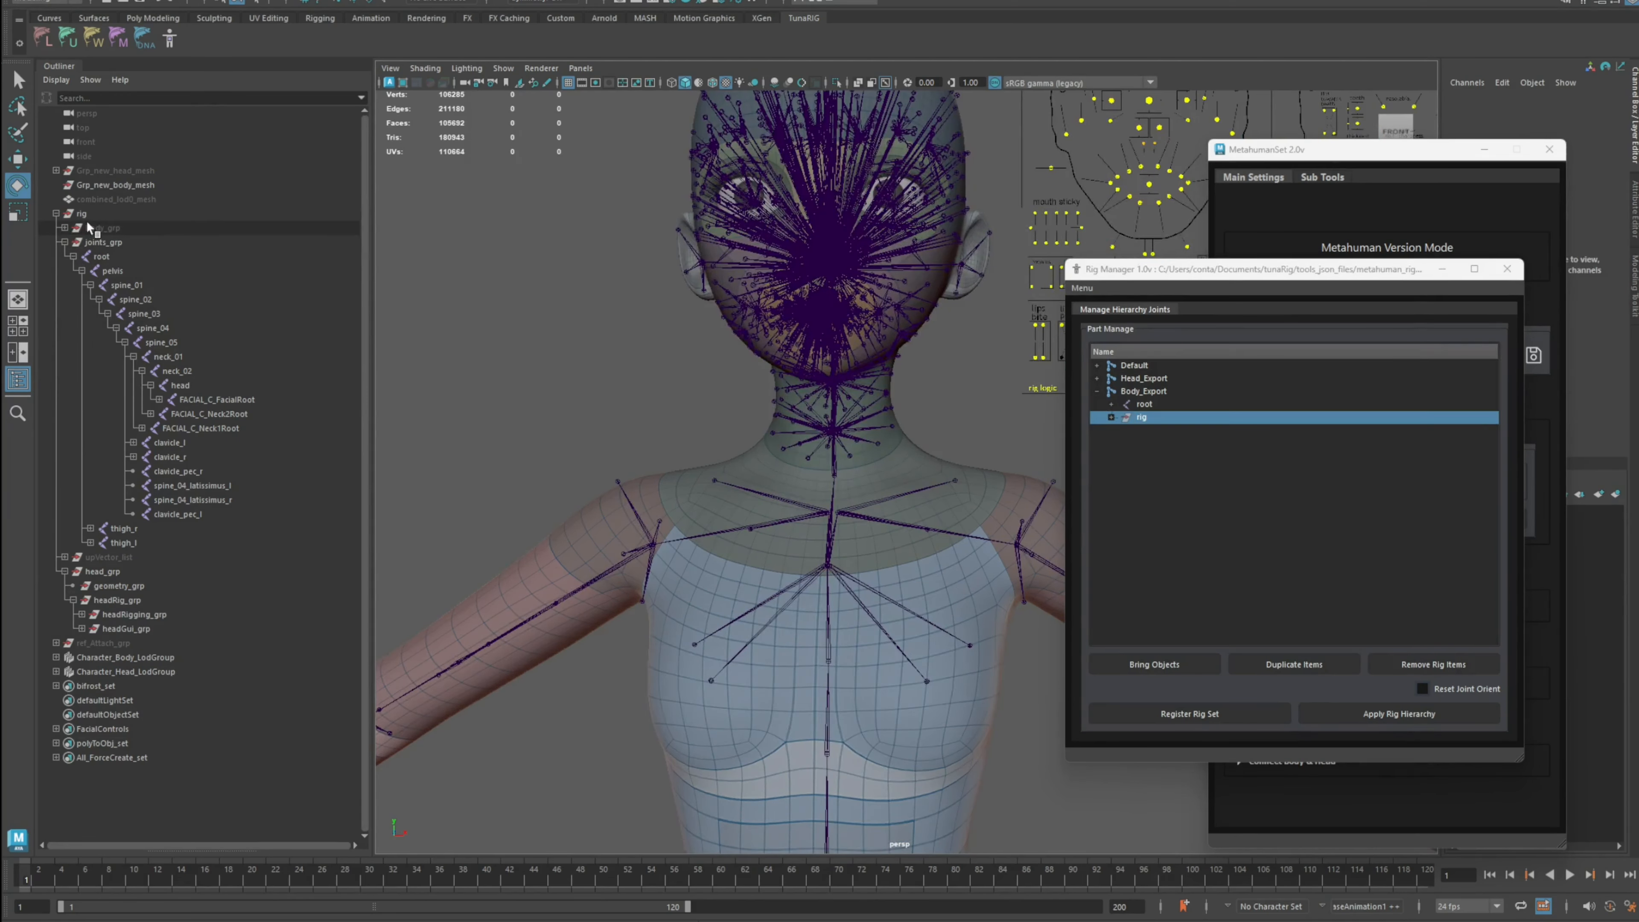
left_click(56, 213)
left_click(85, 214)
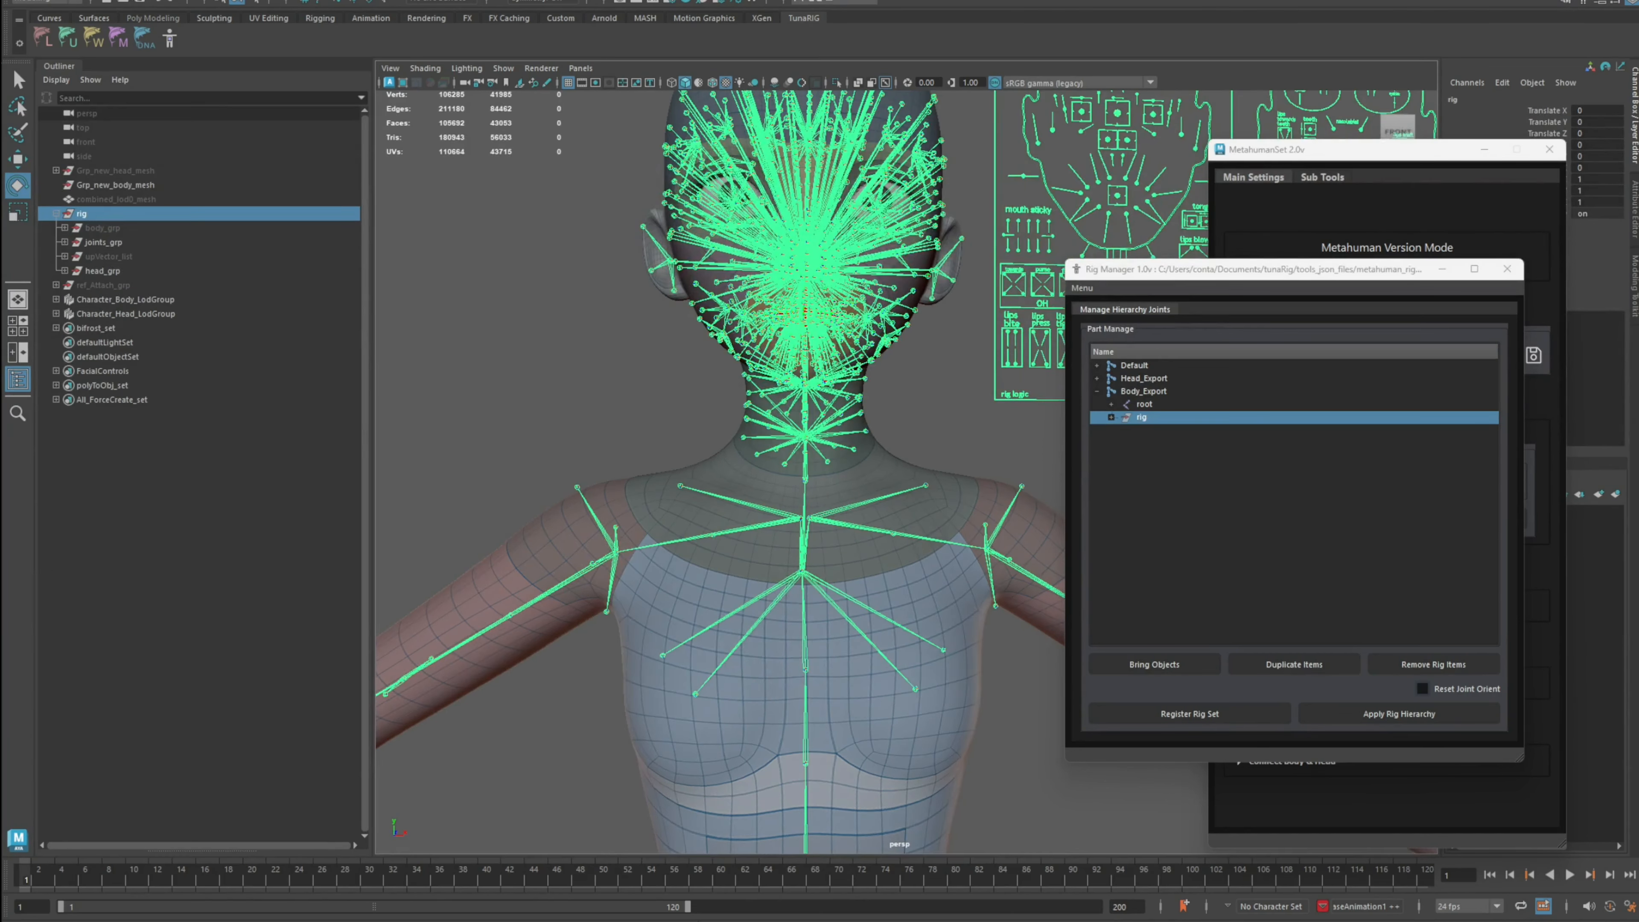
left_click(124, 1)
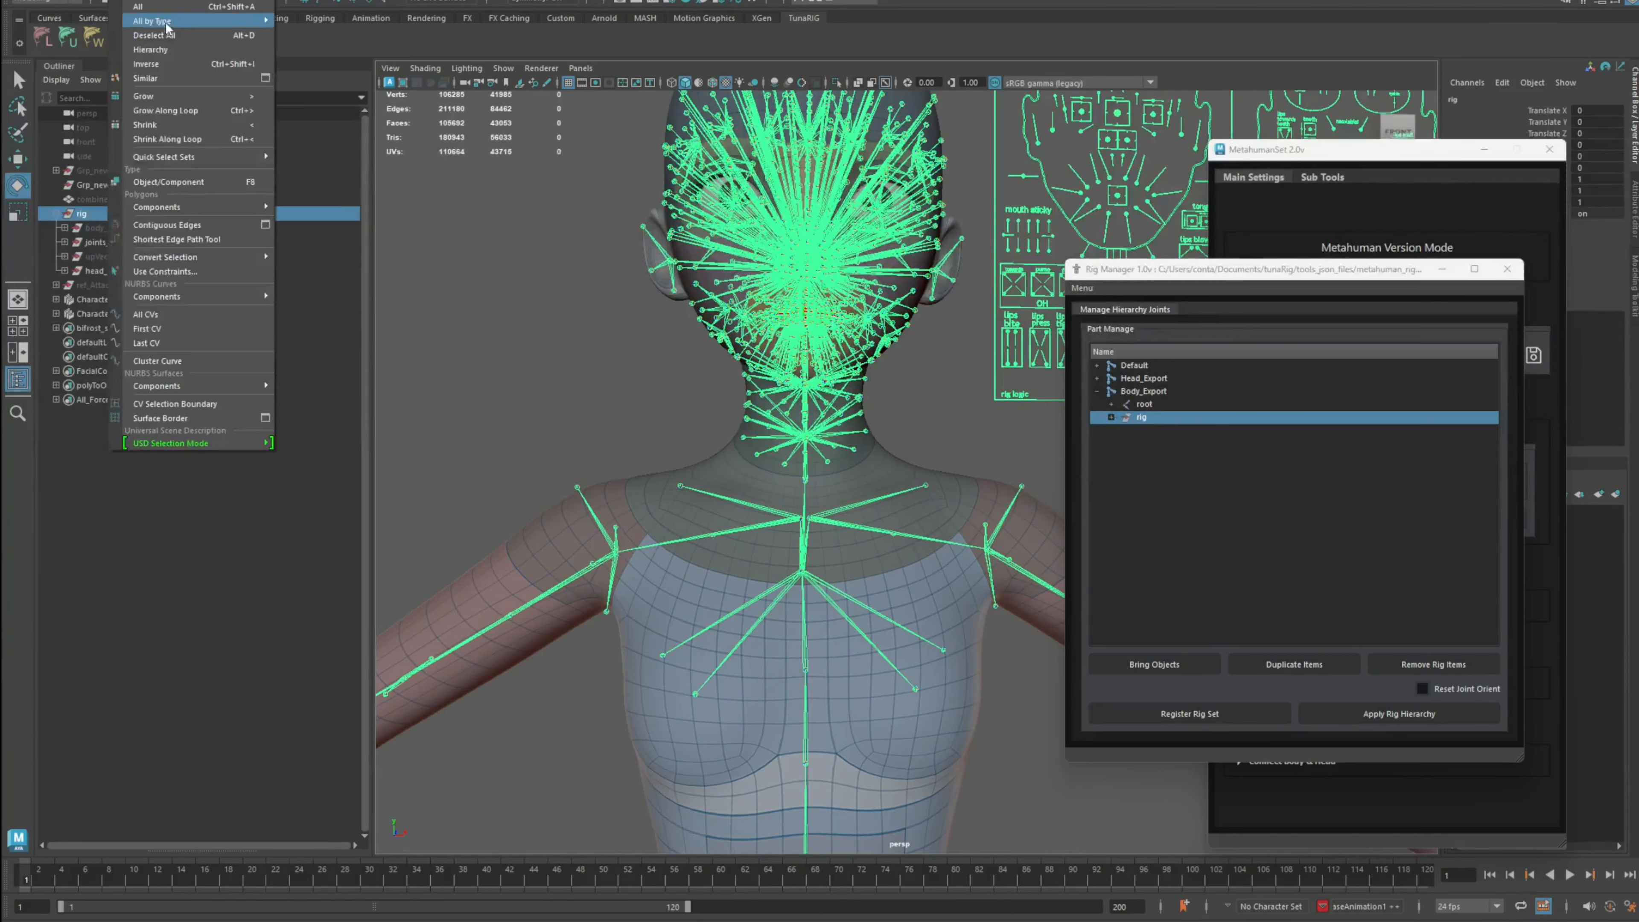
left_click(173, 49)
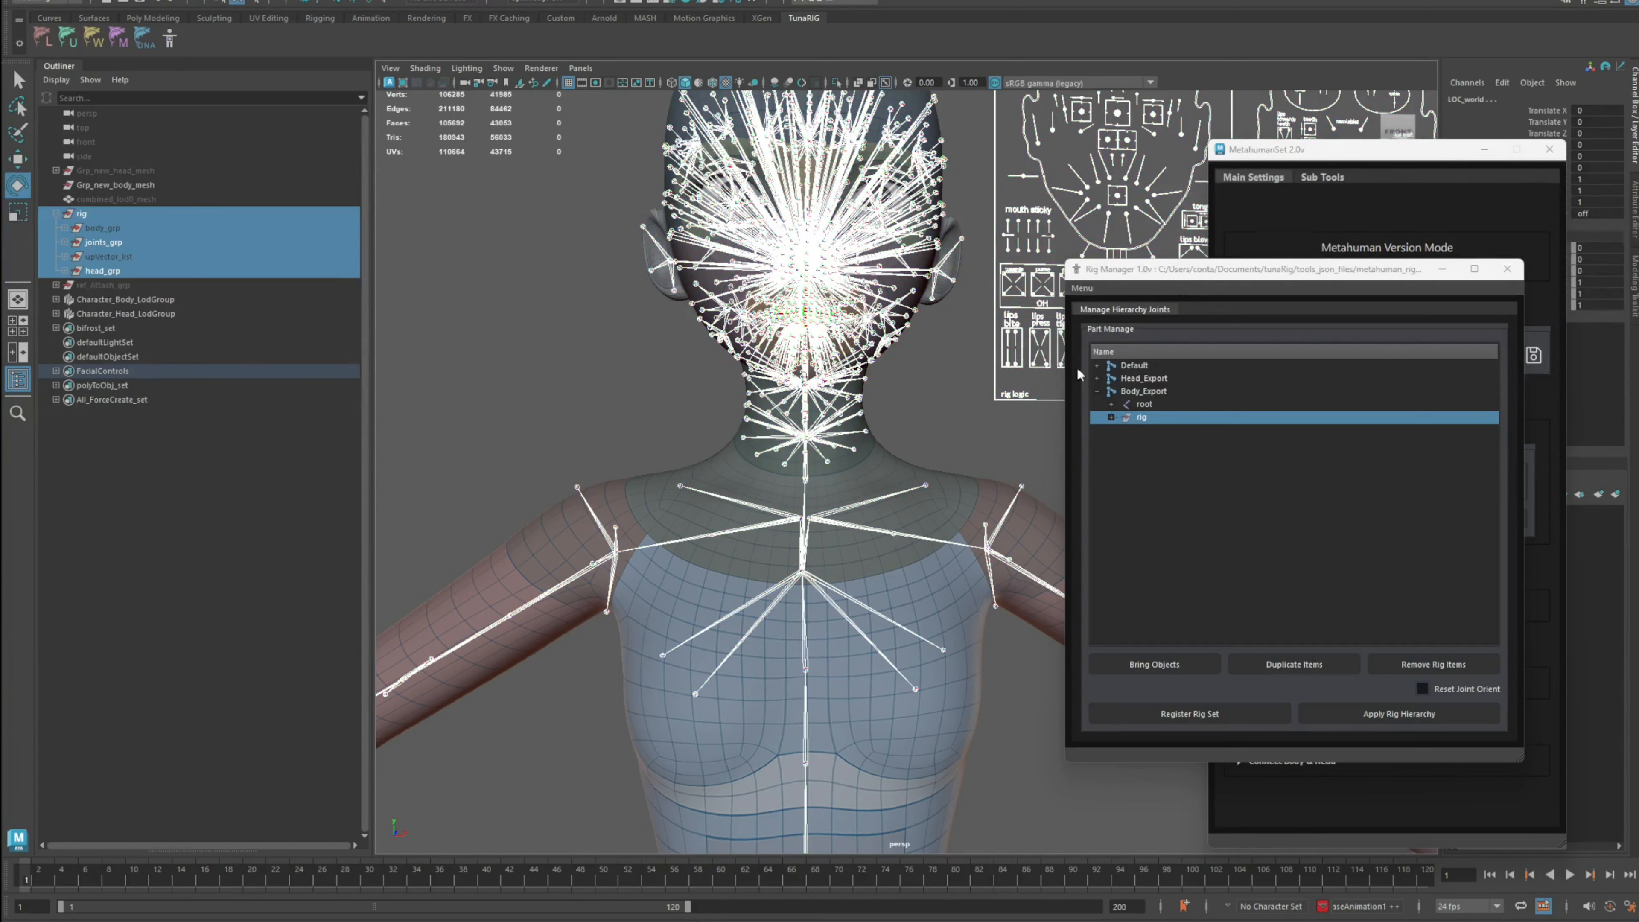
left_click(1156, 392)
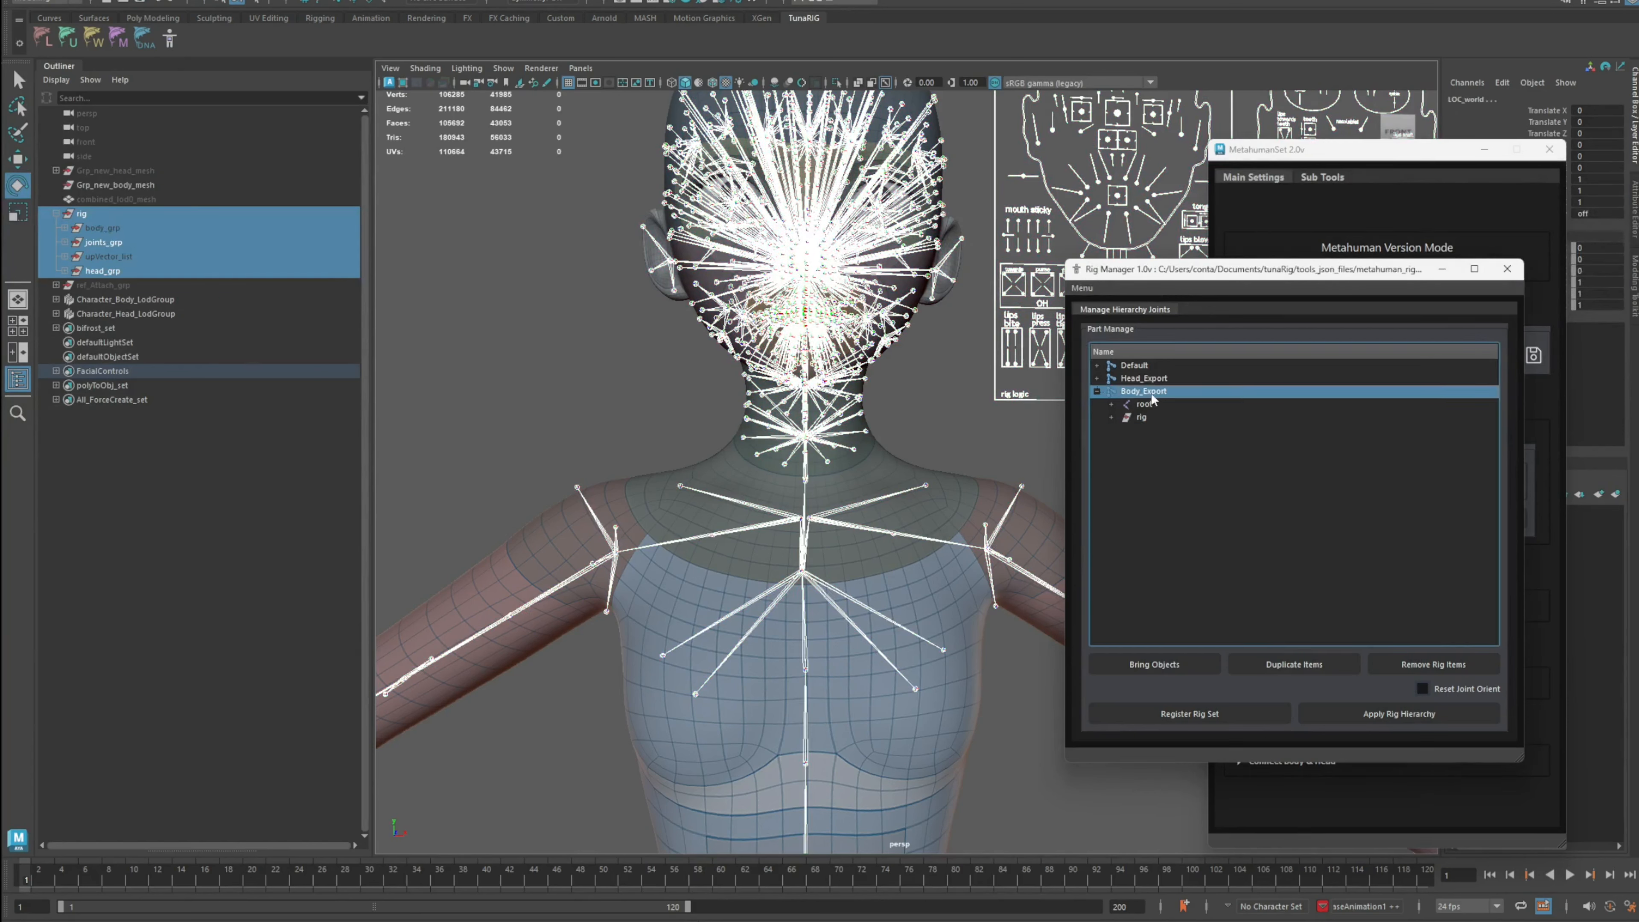
left_click(1368, 716)
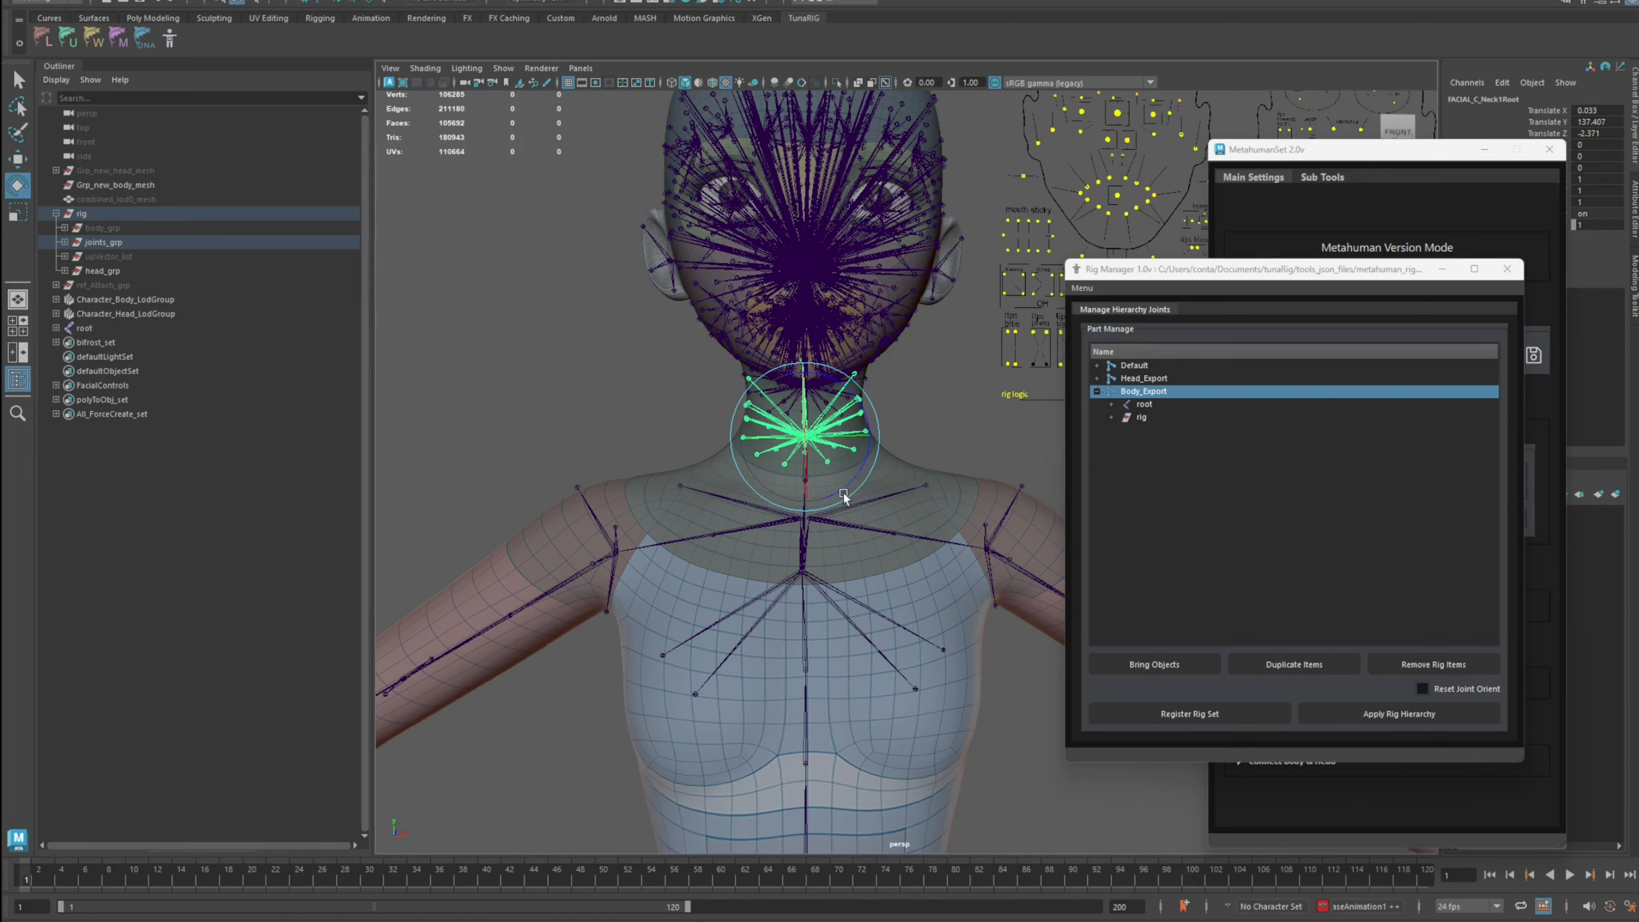
Step: Isolate the root joint and inspect its body skeleton from several angles
left_click_drag(842, 492, 643, 391, "alt")
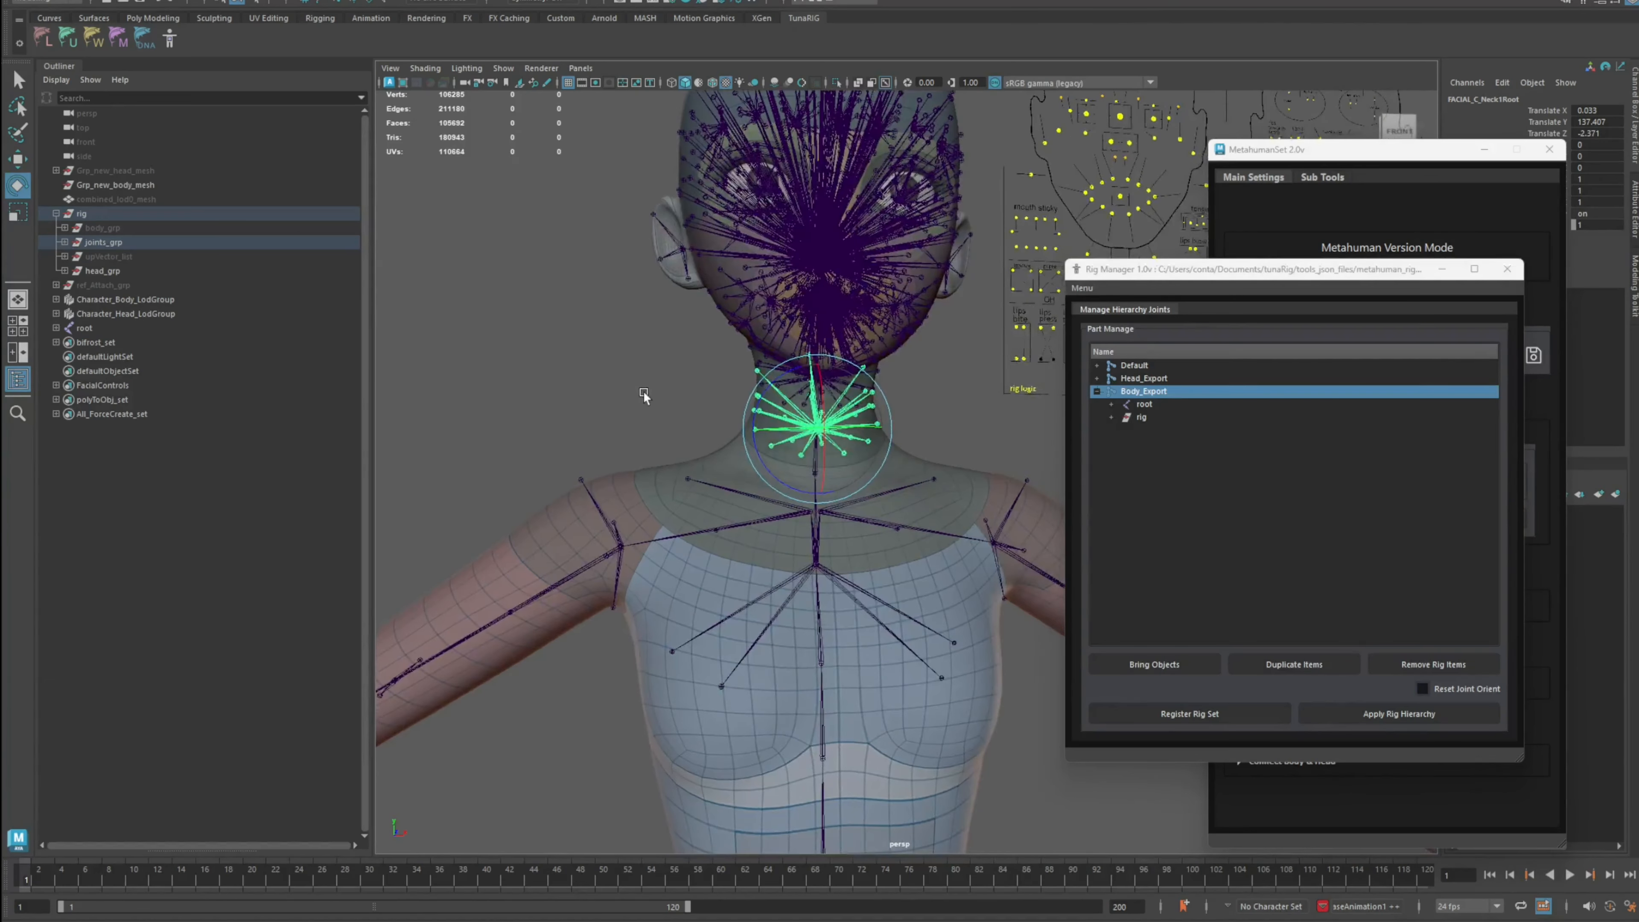
left_click(643, 391)
middle_click_drag(643, 391, 626, 381, "alt")
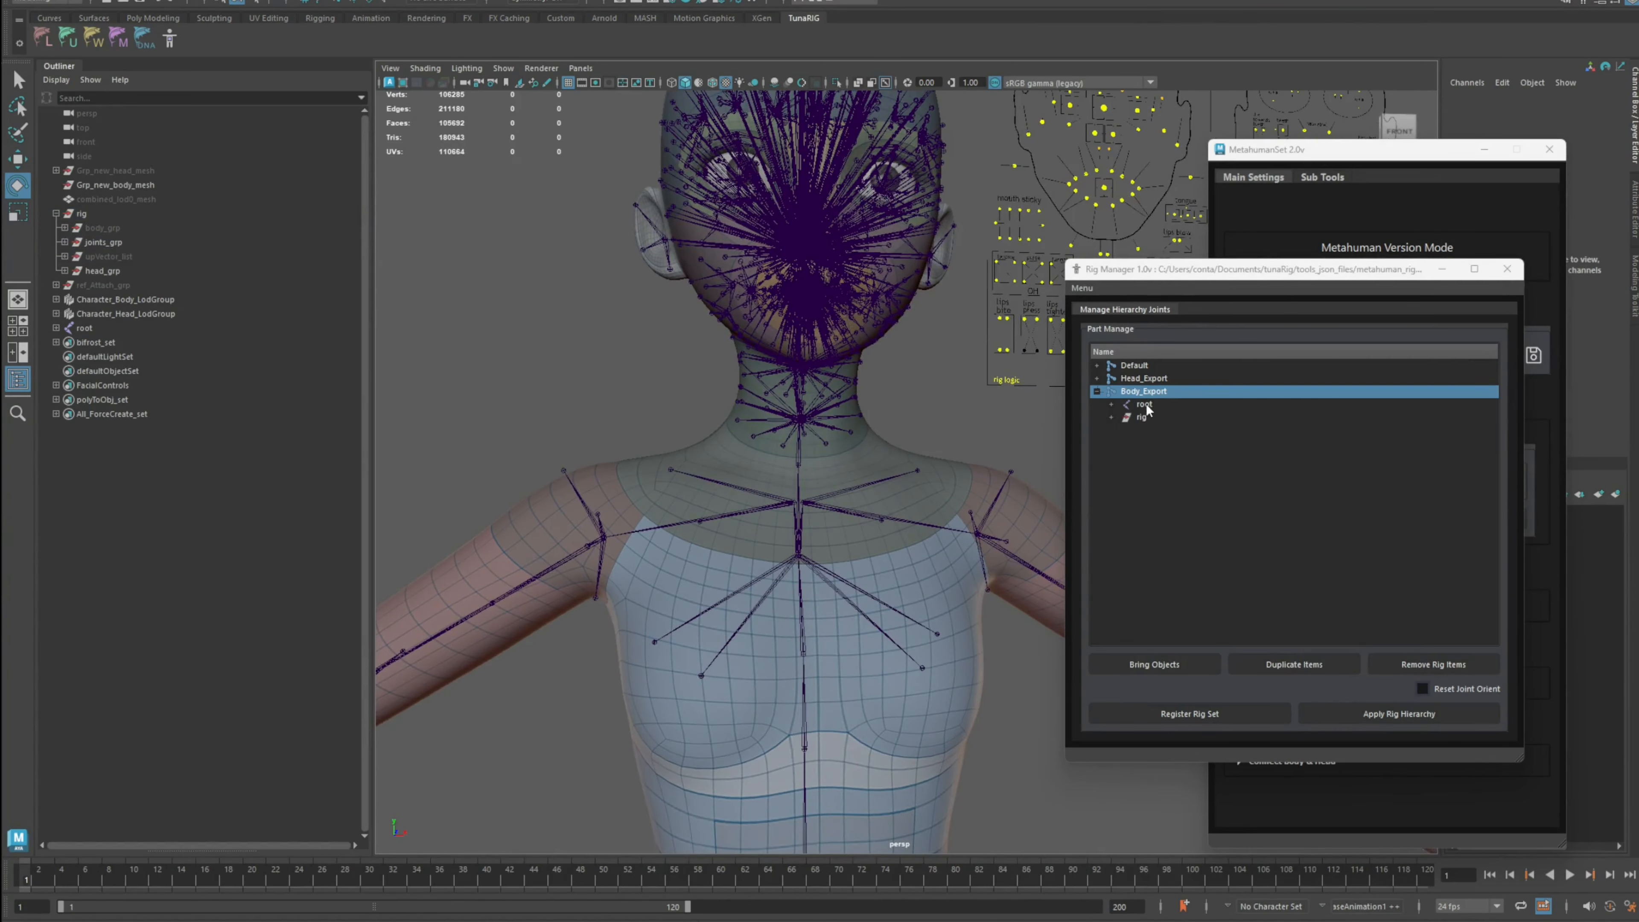
left_click(90, 328)
left_click_drag(676, 426, 651, 383, "alt")
key("ctrl+1")
scroll(781, 409, "down", 5)
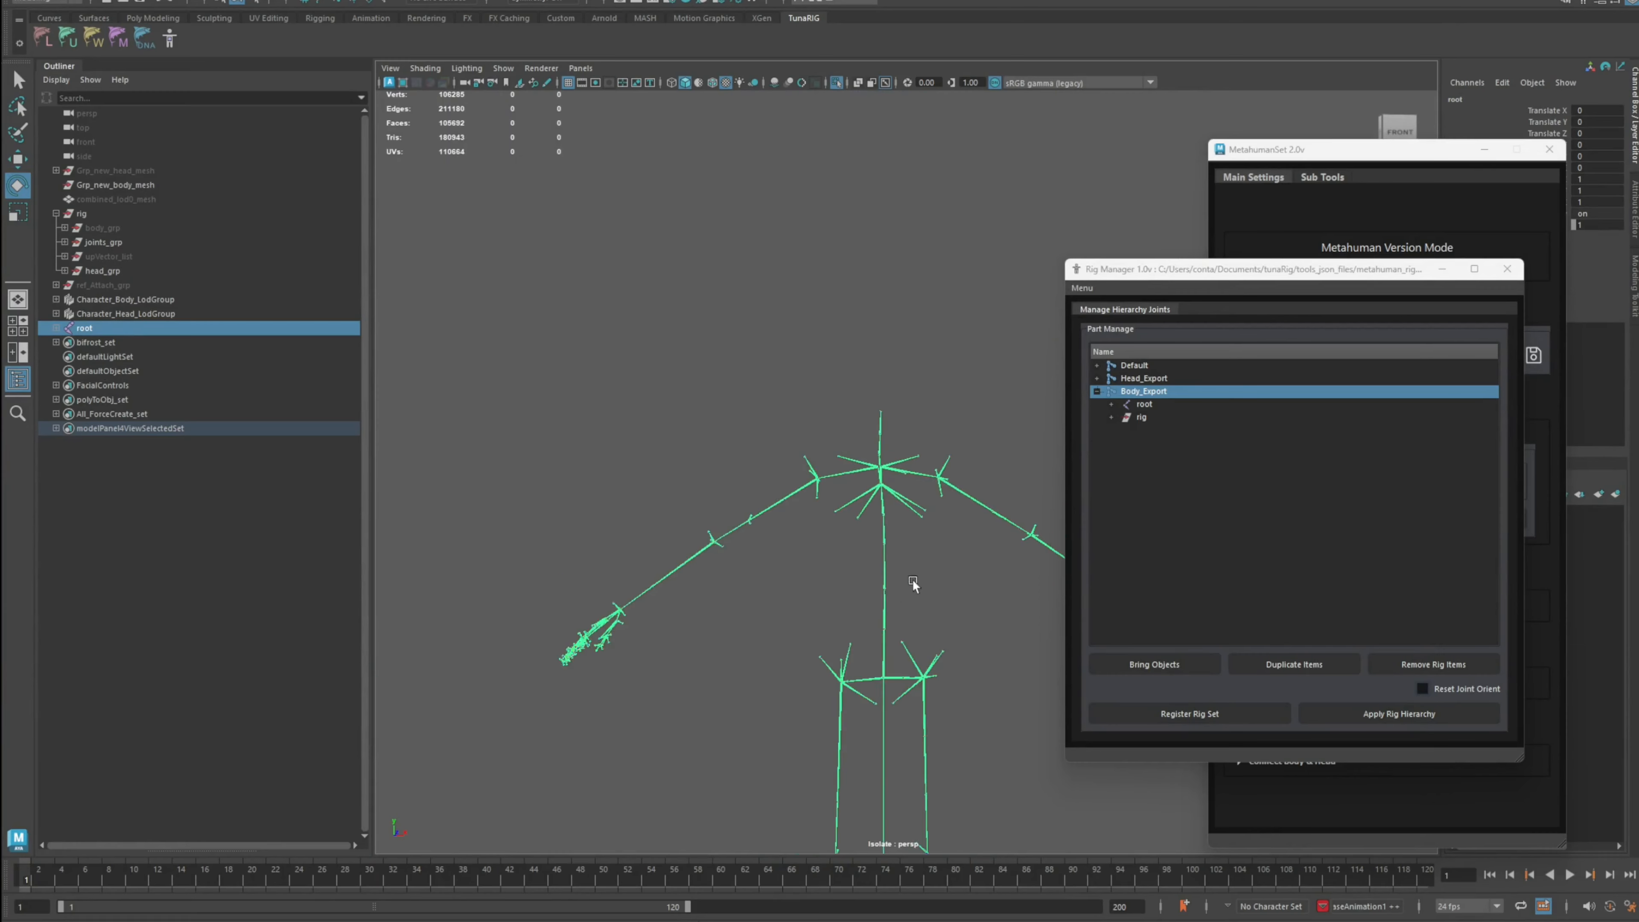
middle_click_drag(911, 579, 848, 423, "alt")
scroll(850, 427, "down", 3)
left_click_drag(893, 513, 861, 519, "alt")
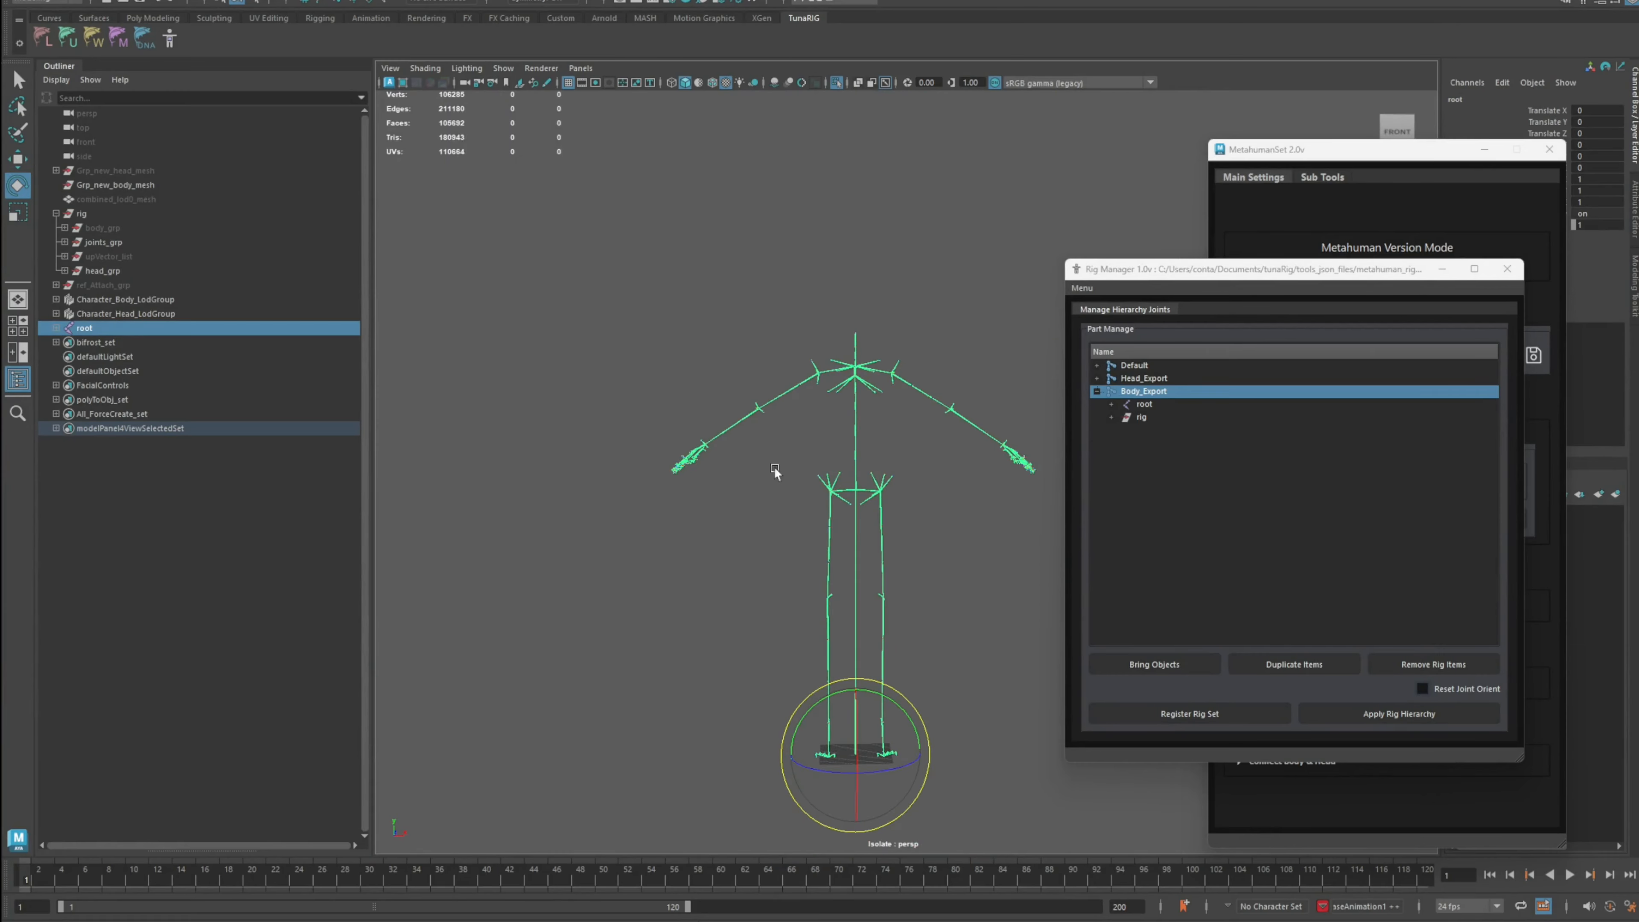
key("ctrl+1")
scroll(812, 392, "up", 8)
Step: Expand joints_grp and isolate its facial joints to inspect them
left_click(103, 242)
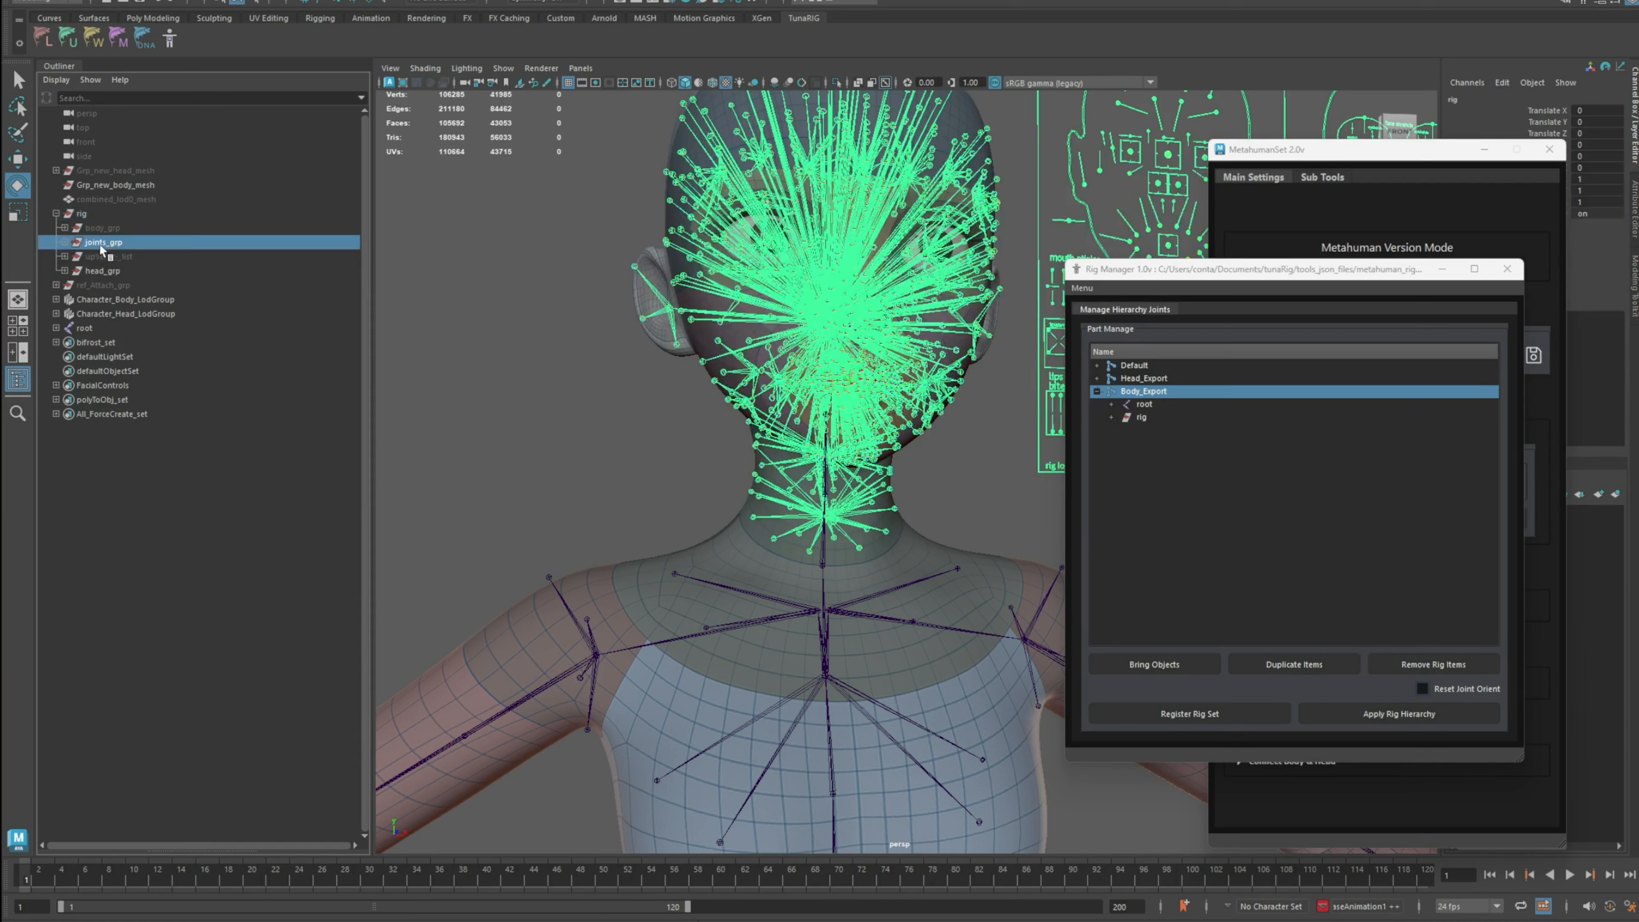
left_click(64, 242)
left_click_drag(164, 274, 107, 253)
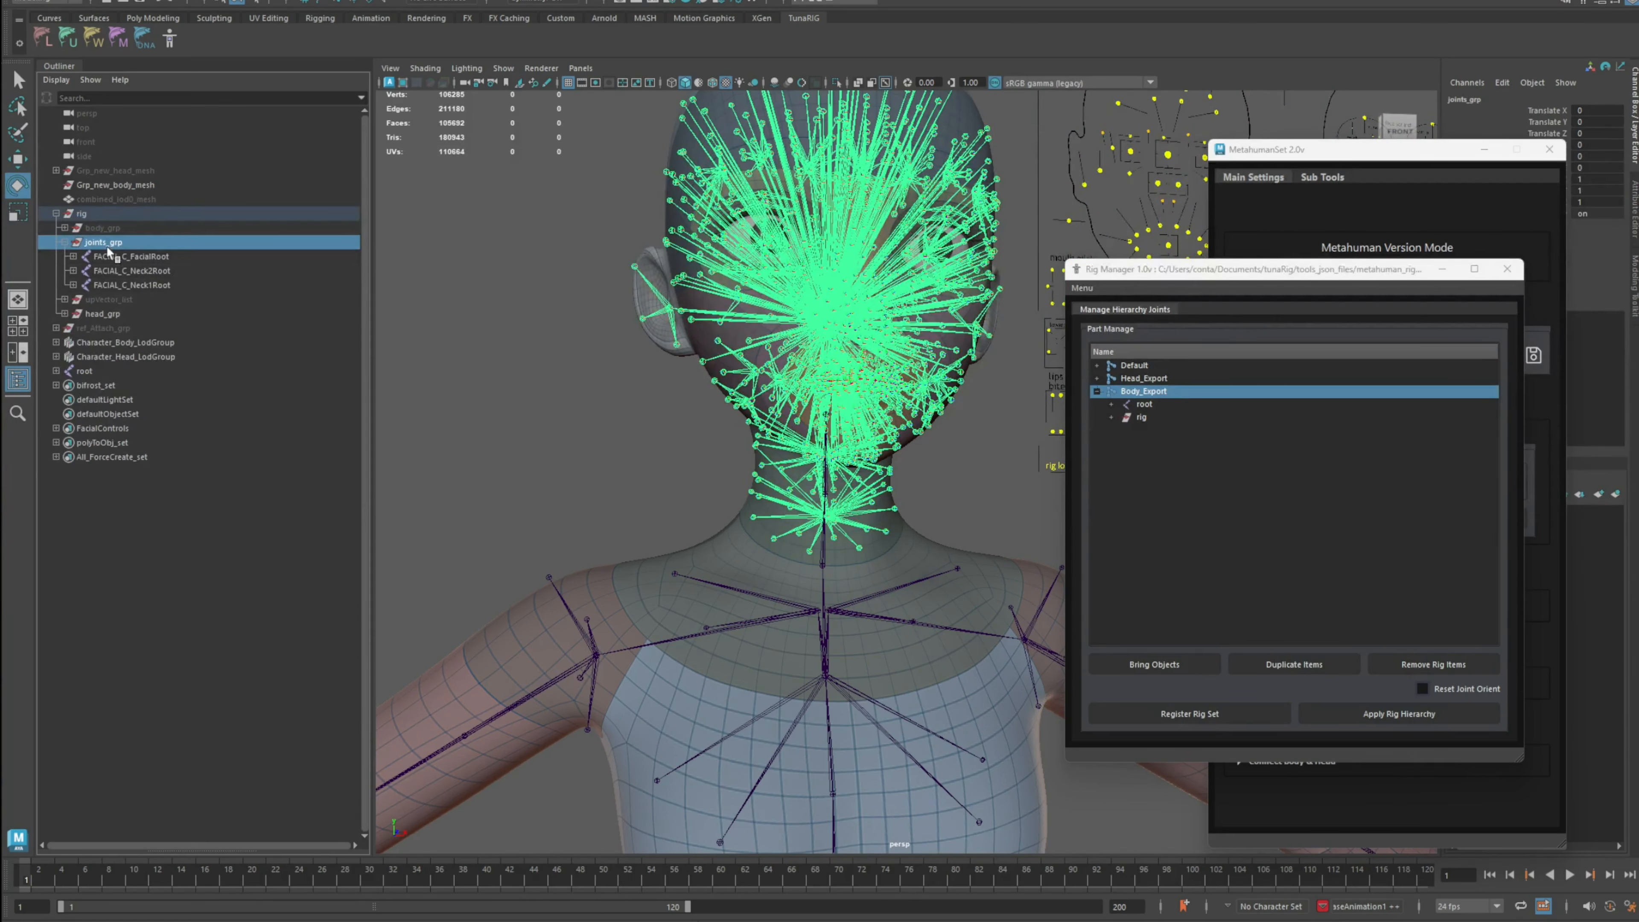
key("ctrl+1")
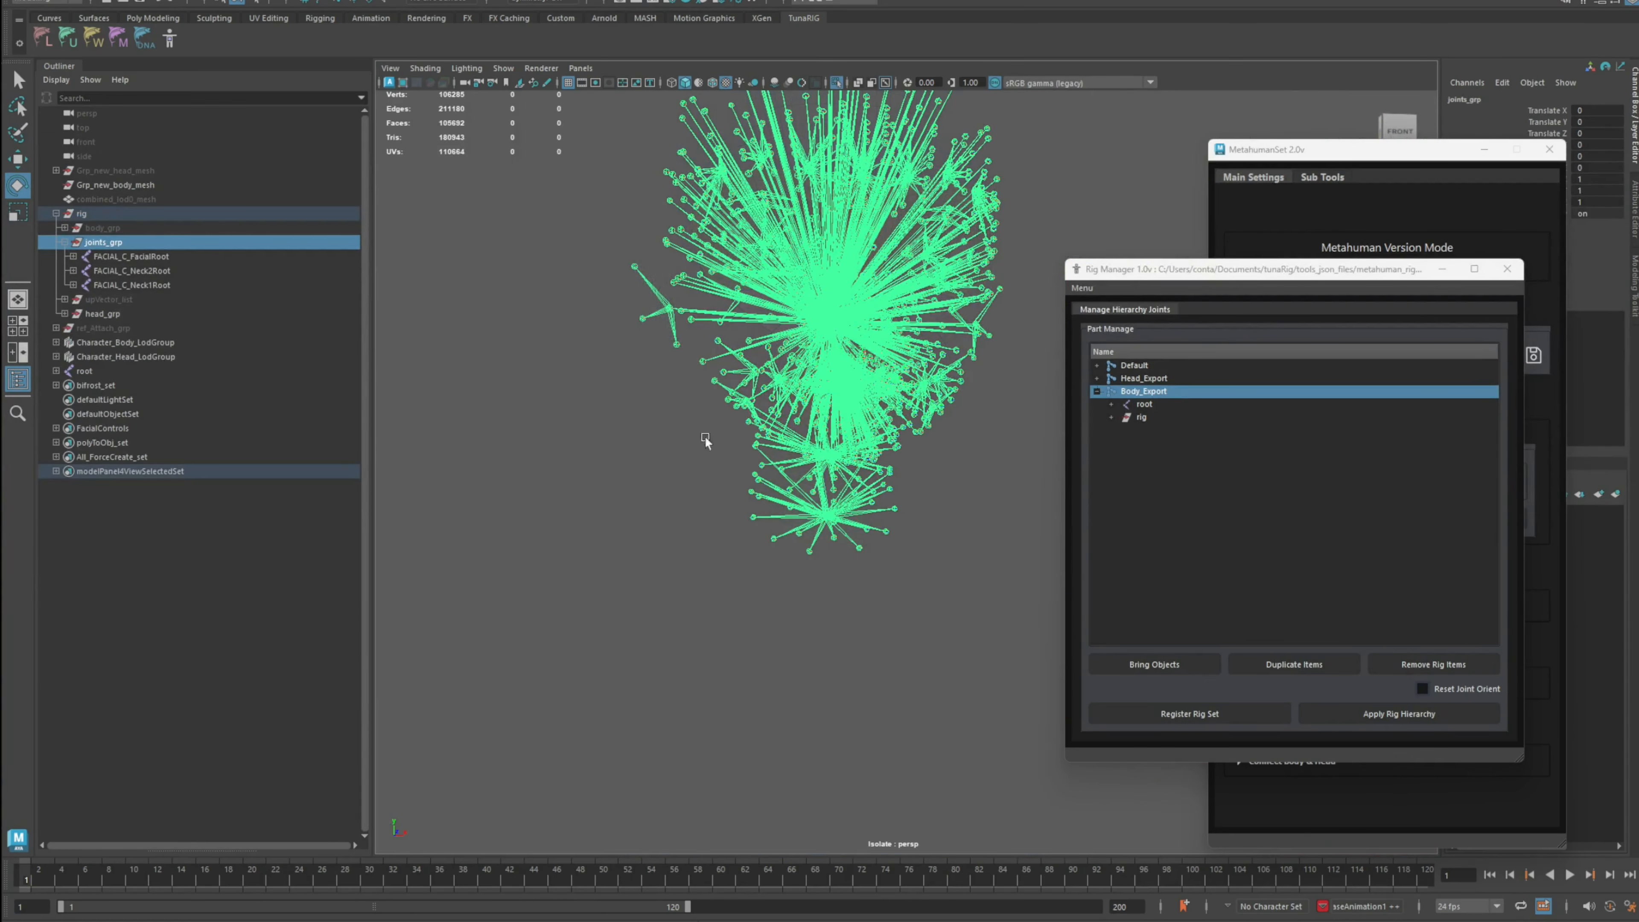
key("ctrl+1")
Step: Hide the rig group
left_click(57, 214)
left_click(82, 214)
key("ctrl+h")
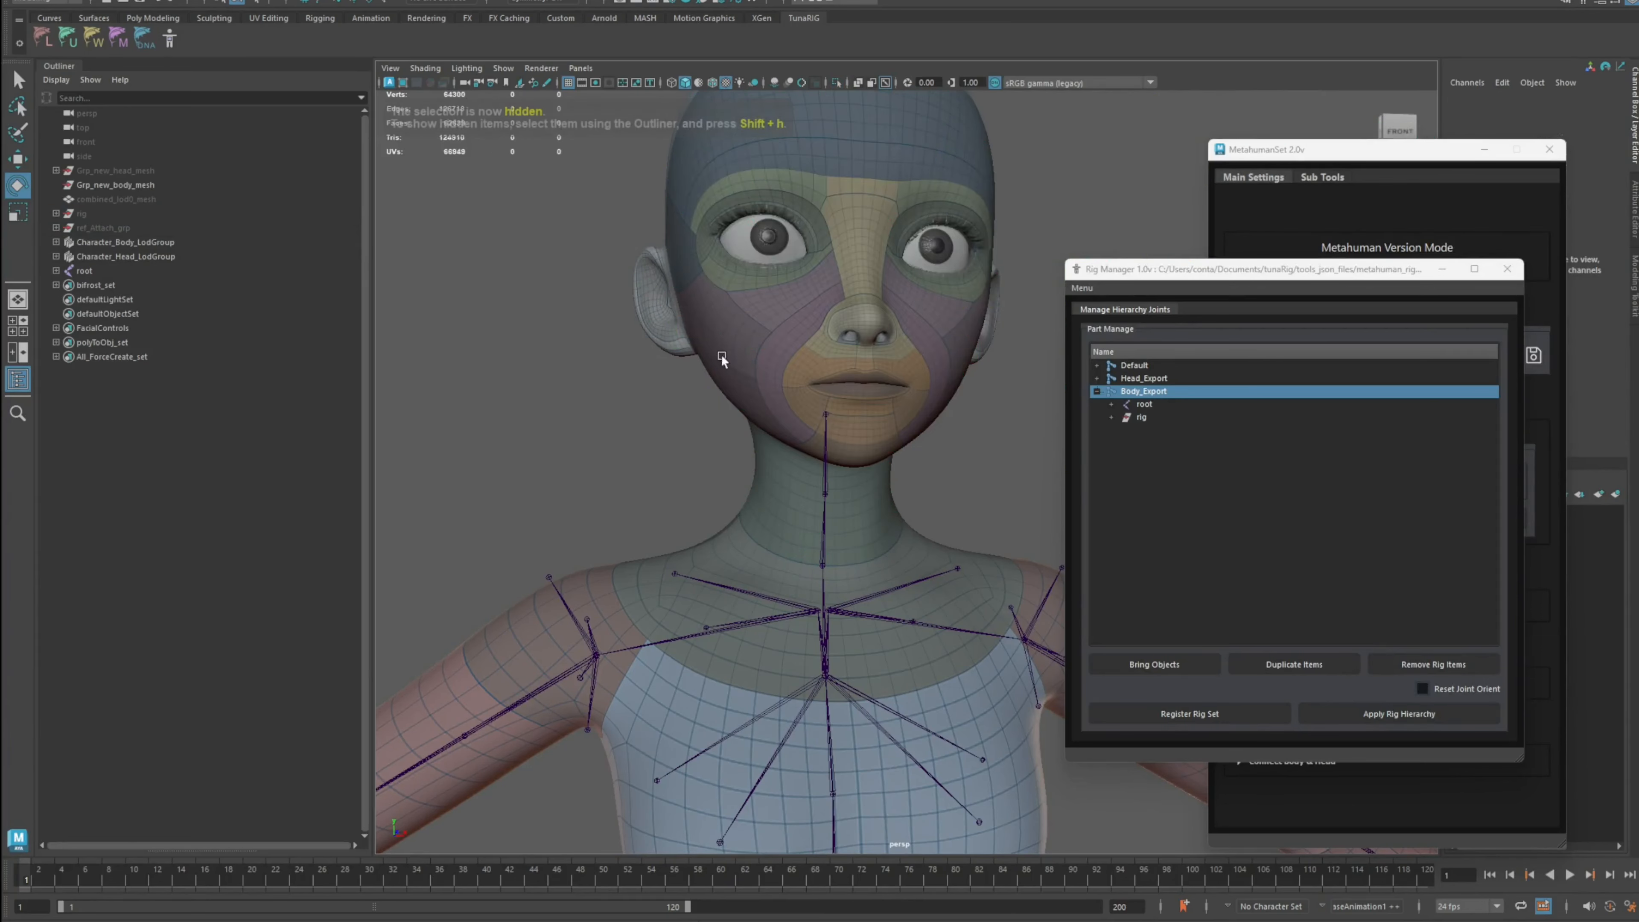
Step: Select the root joint and view the body skeleton inside the mesh
scroll(733, 382, "down", 4)
scroll(733, 381, "down", 3)
left_click(84, 270)
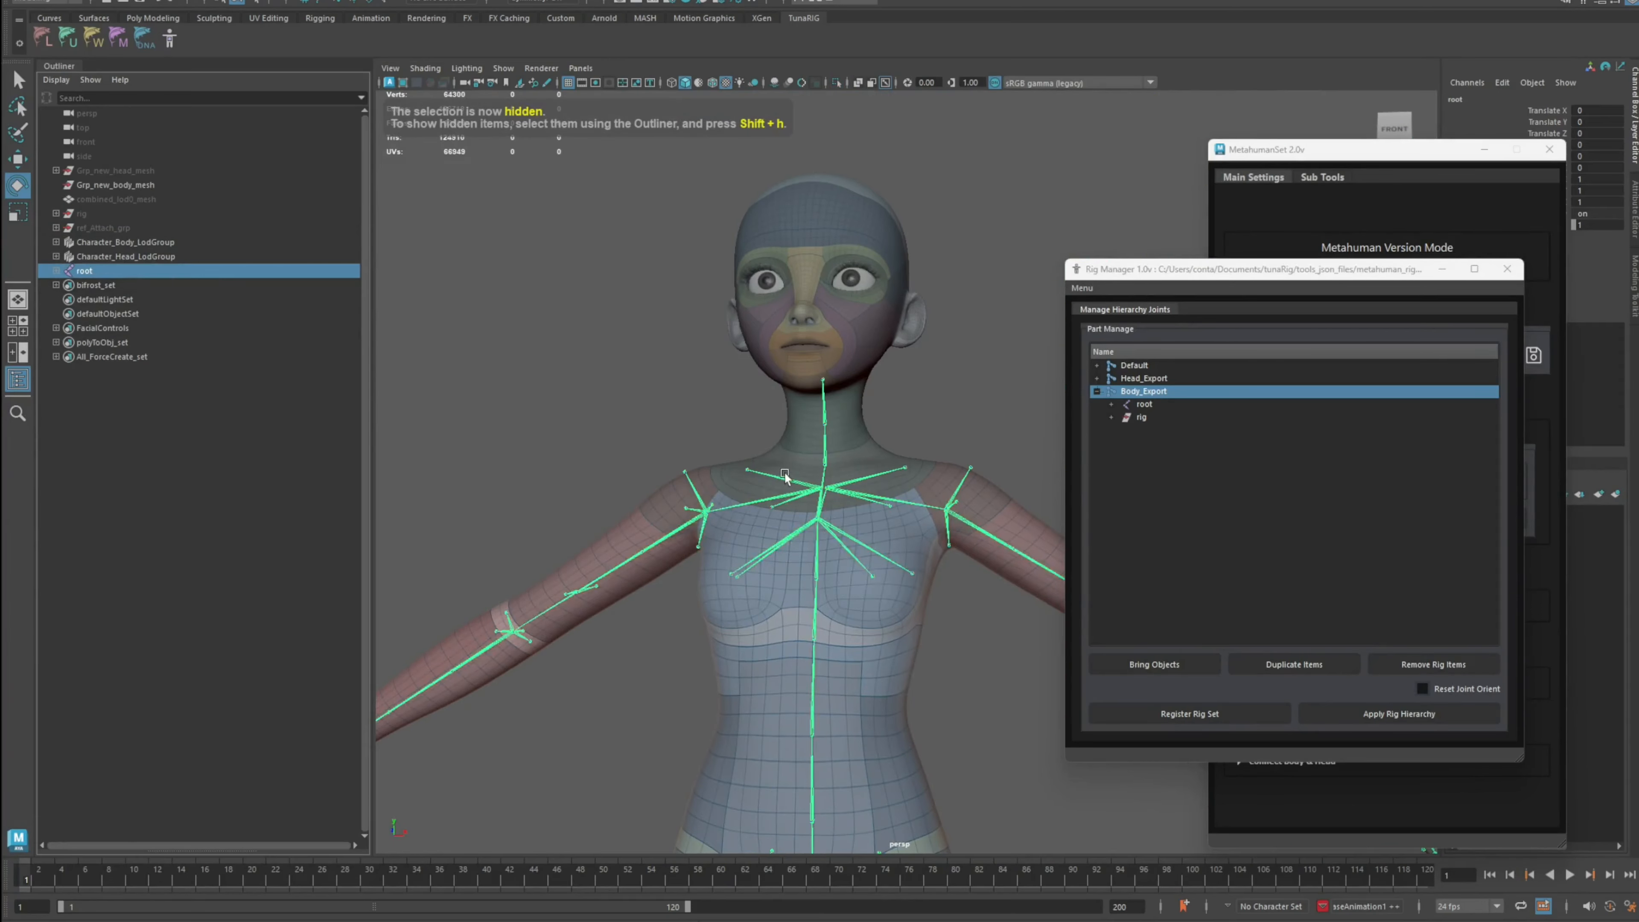
left_click_drag(839, 517, 911, 526, "alt")
scroll(911, 527, "up", 4)
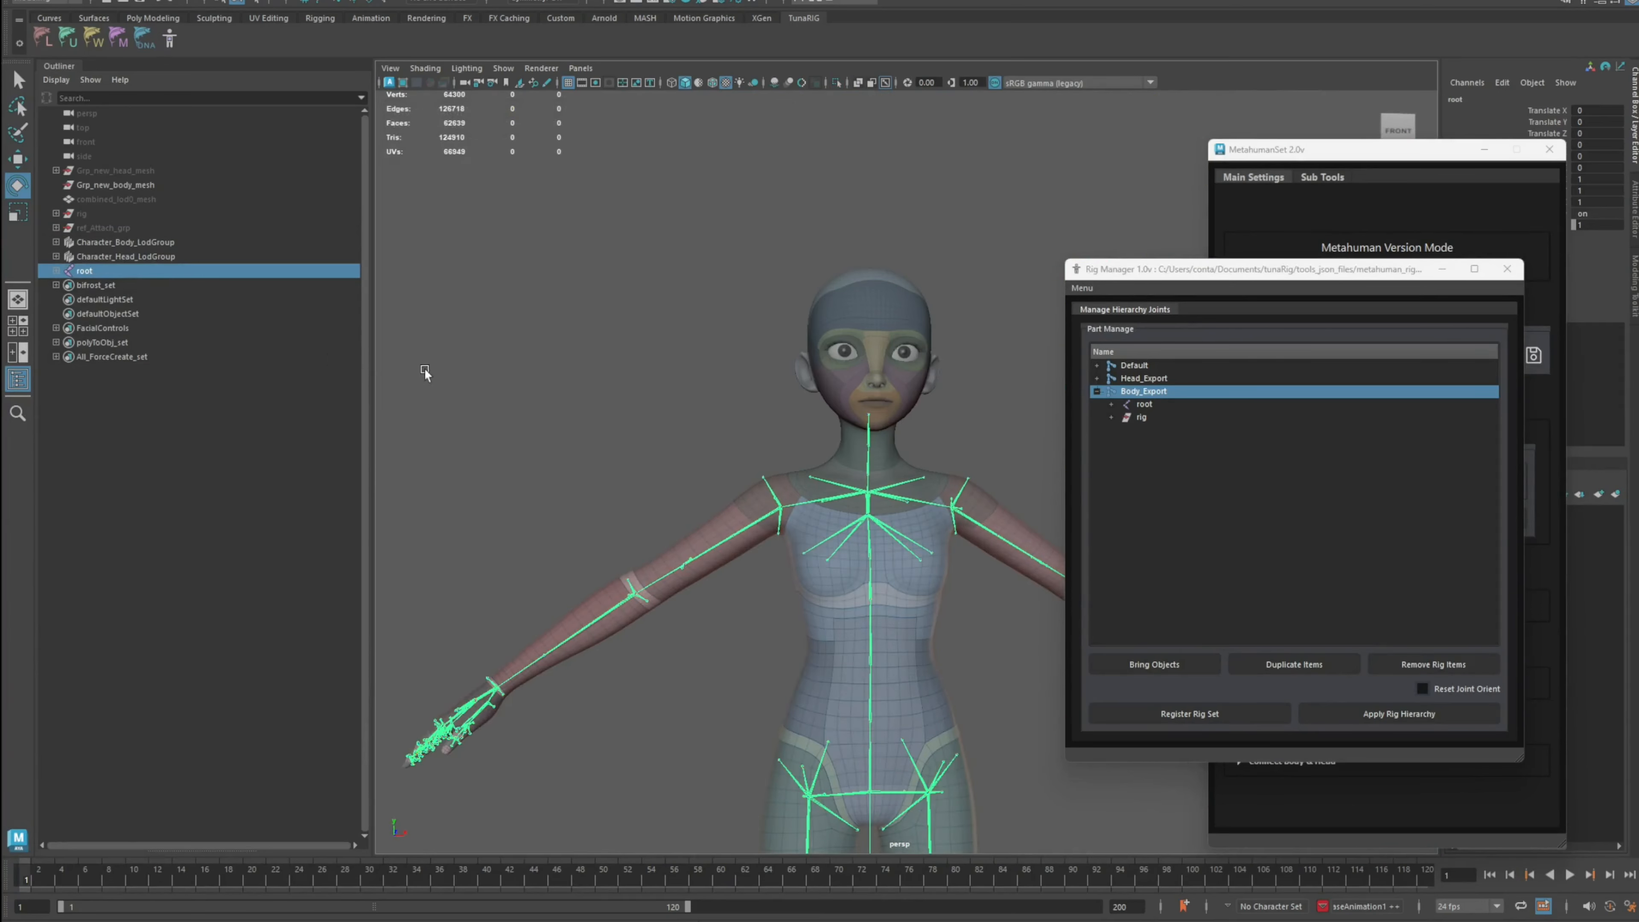
Step: Expand the root joint's hierarchy and inspect the body skeleton in the viewport
left_click(56, 272)
left_click(64, 285)
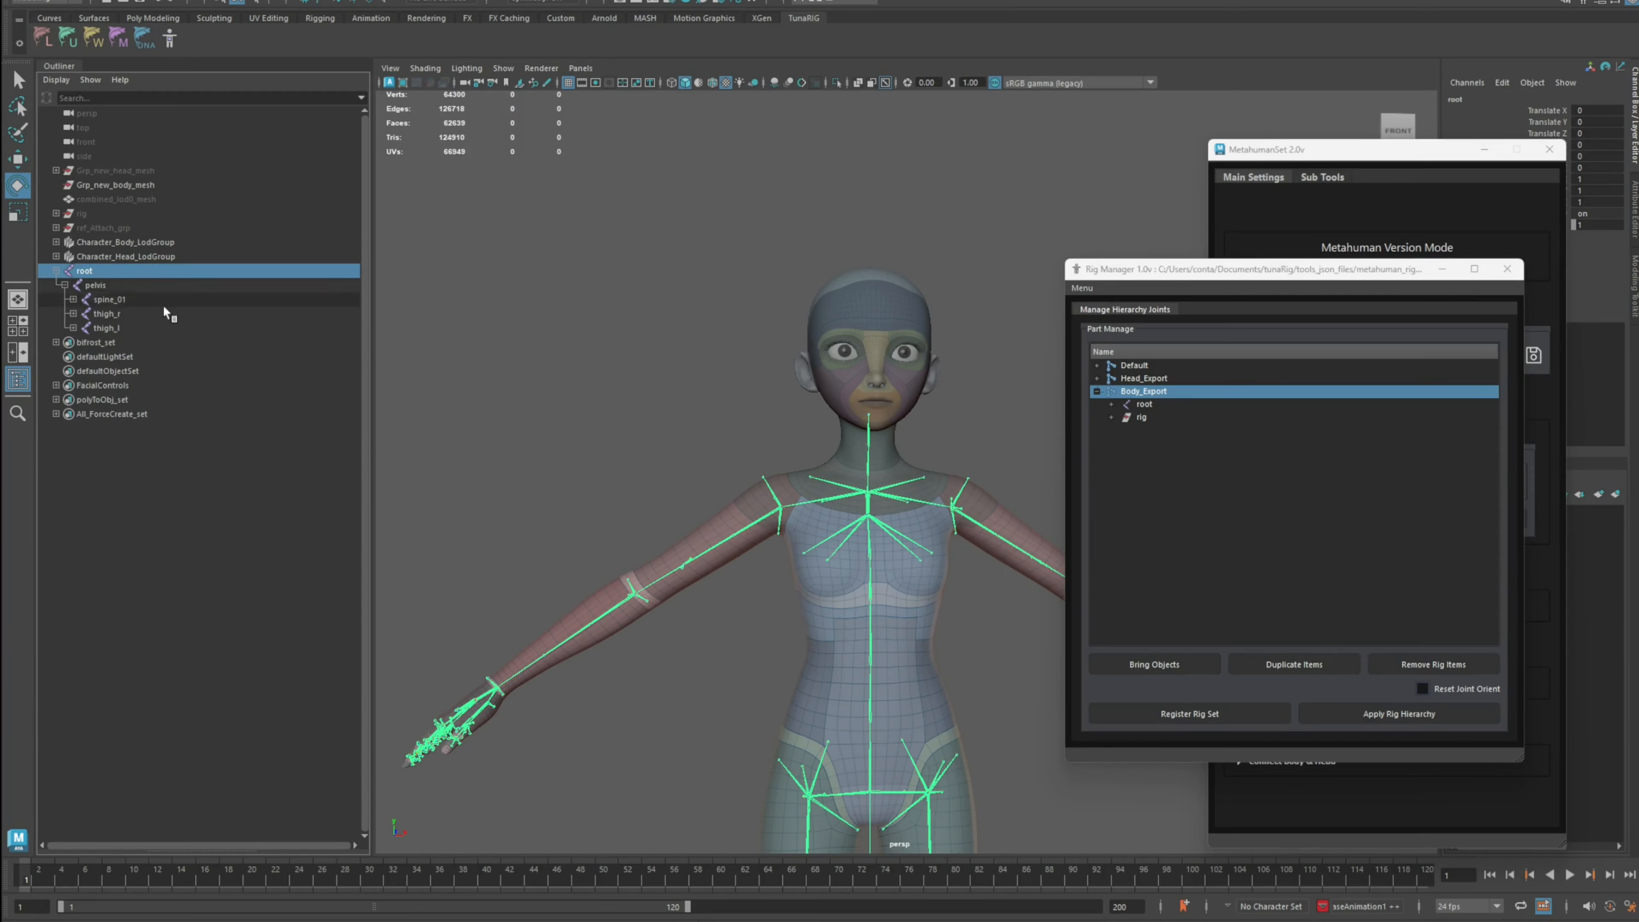
scroll(725, 428, "up", 3)
left_click_drag(725, 428, 907, 530, "alt")
left_click(703, 392)
scroll(804, 412, "down", 2)
scroll(907, 517, "down", 3)
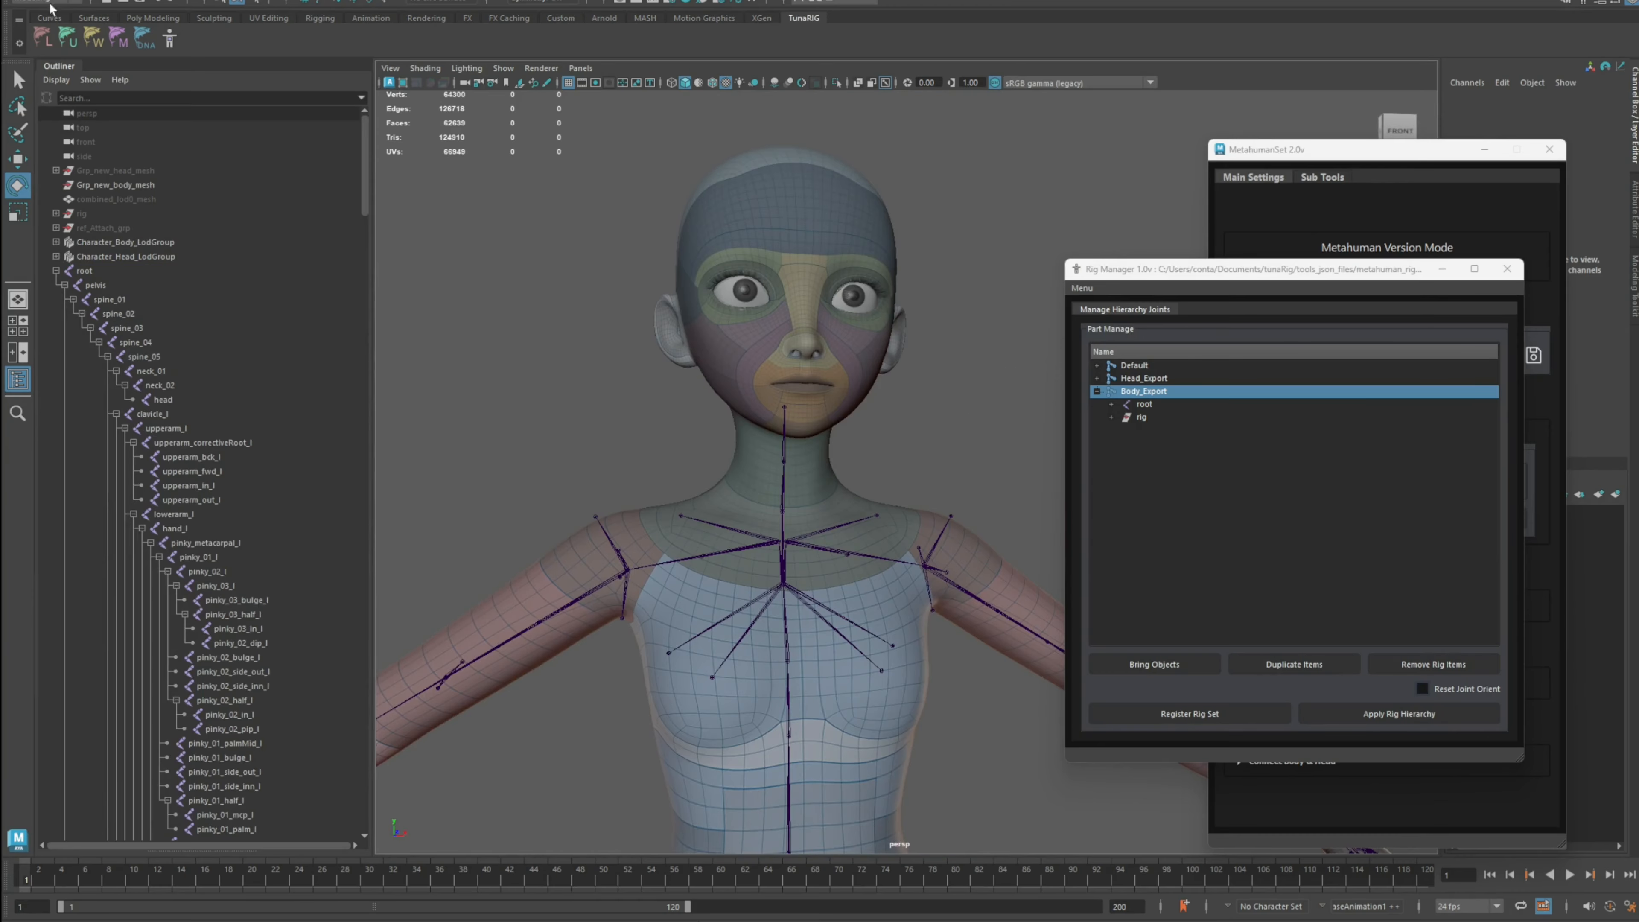
Step: Open the Game Exporter window and collapse the root joint's hierarchy
left_click(45, 1)
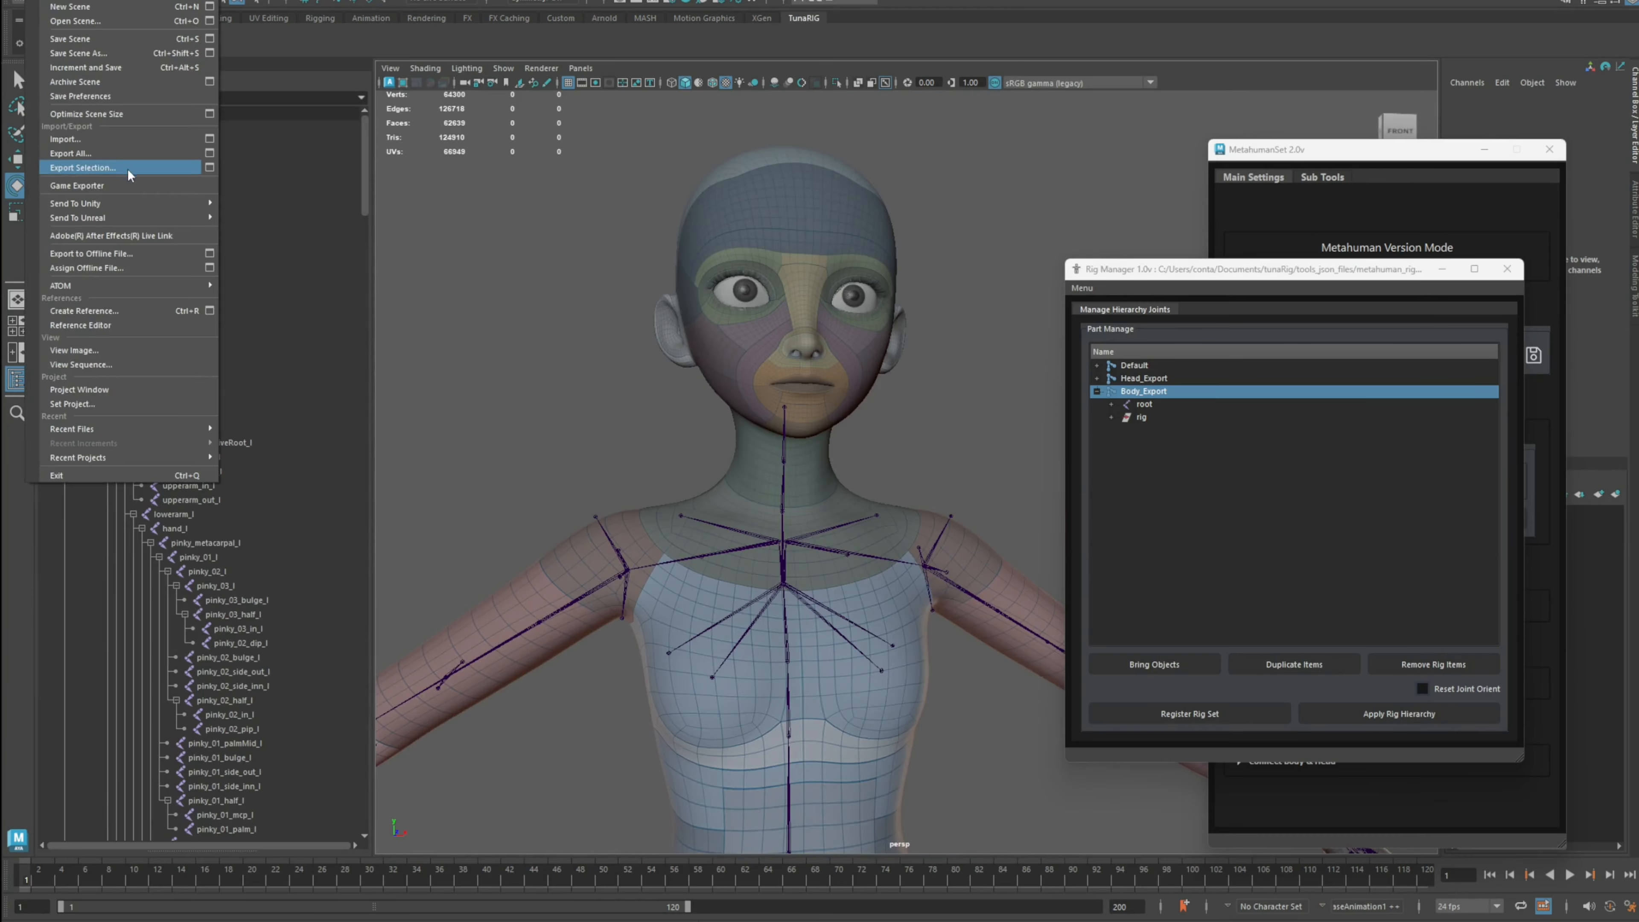
left_click(107, 187)
left_click_drag(662, 279, 473, 169)
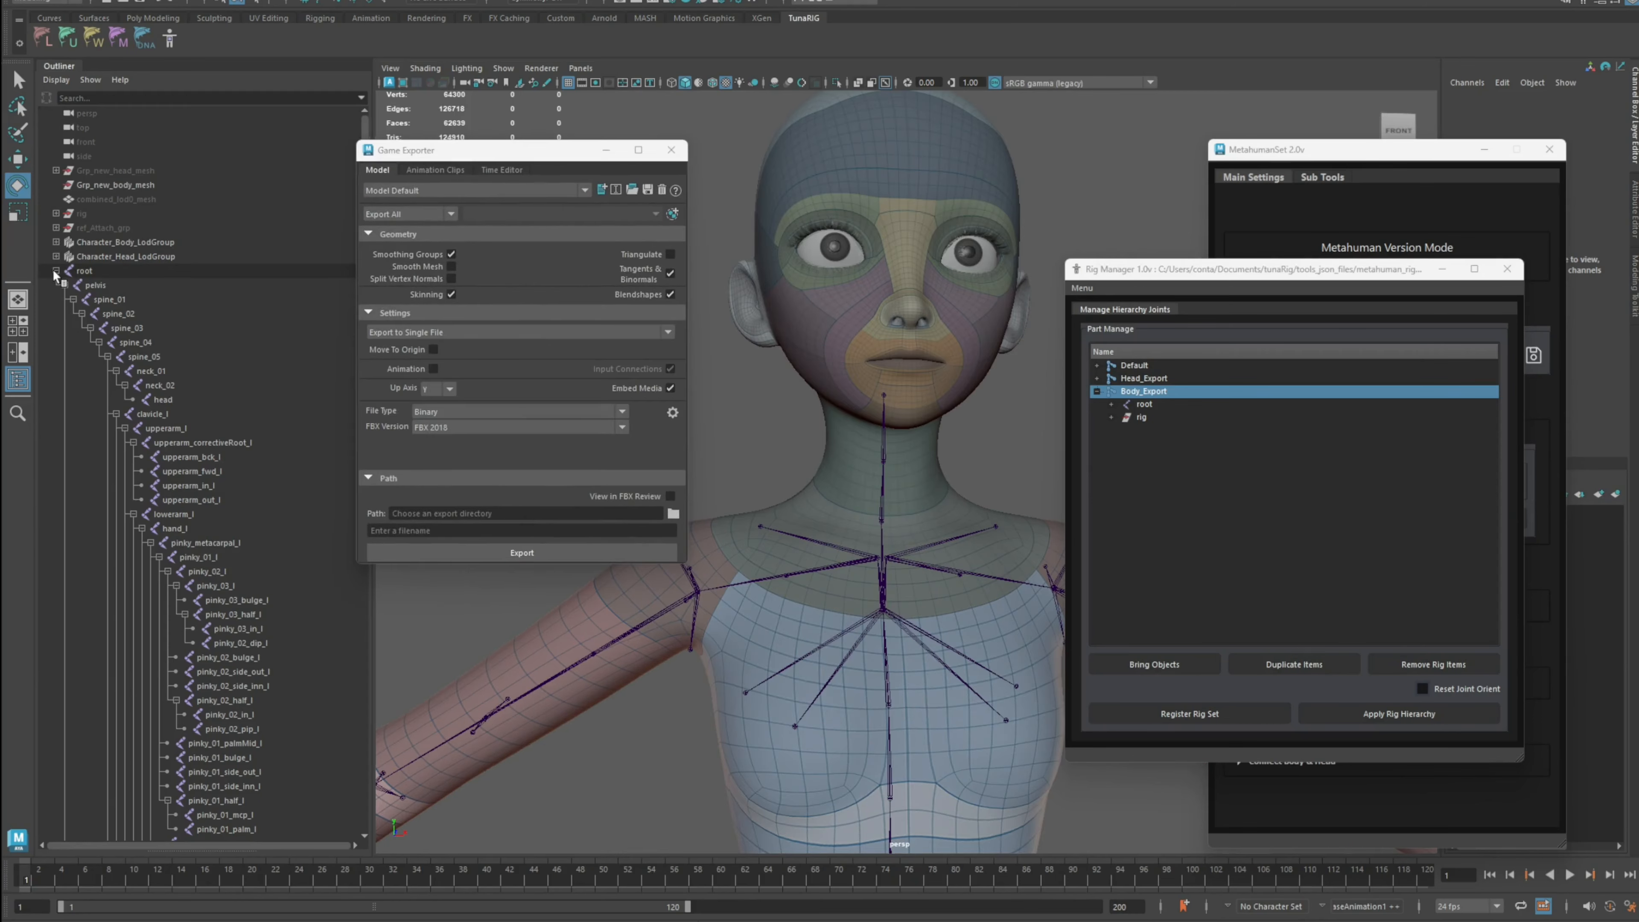
left_click(57, 270)
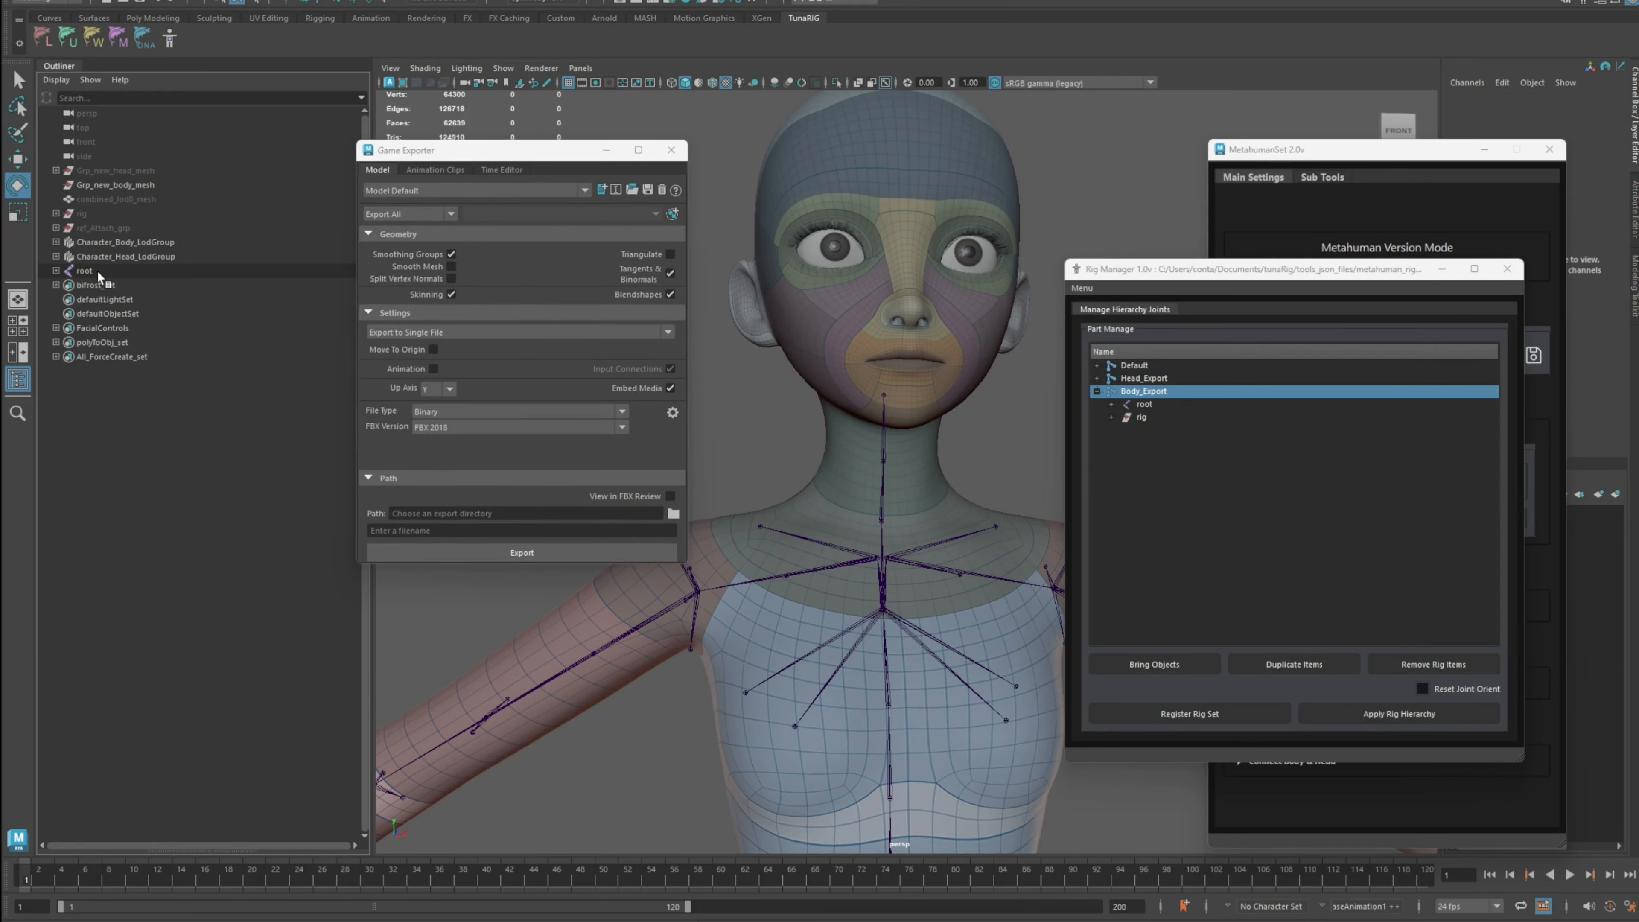
Step: Select Character_Body_LodGroup together with root and their entire hierarchy
left_click(148, 242)
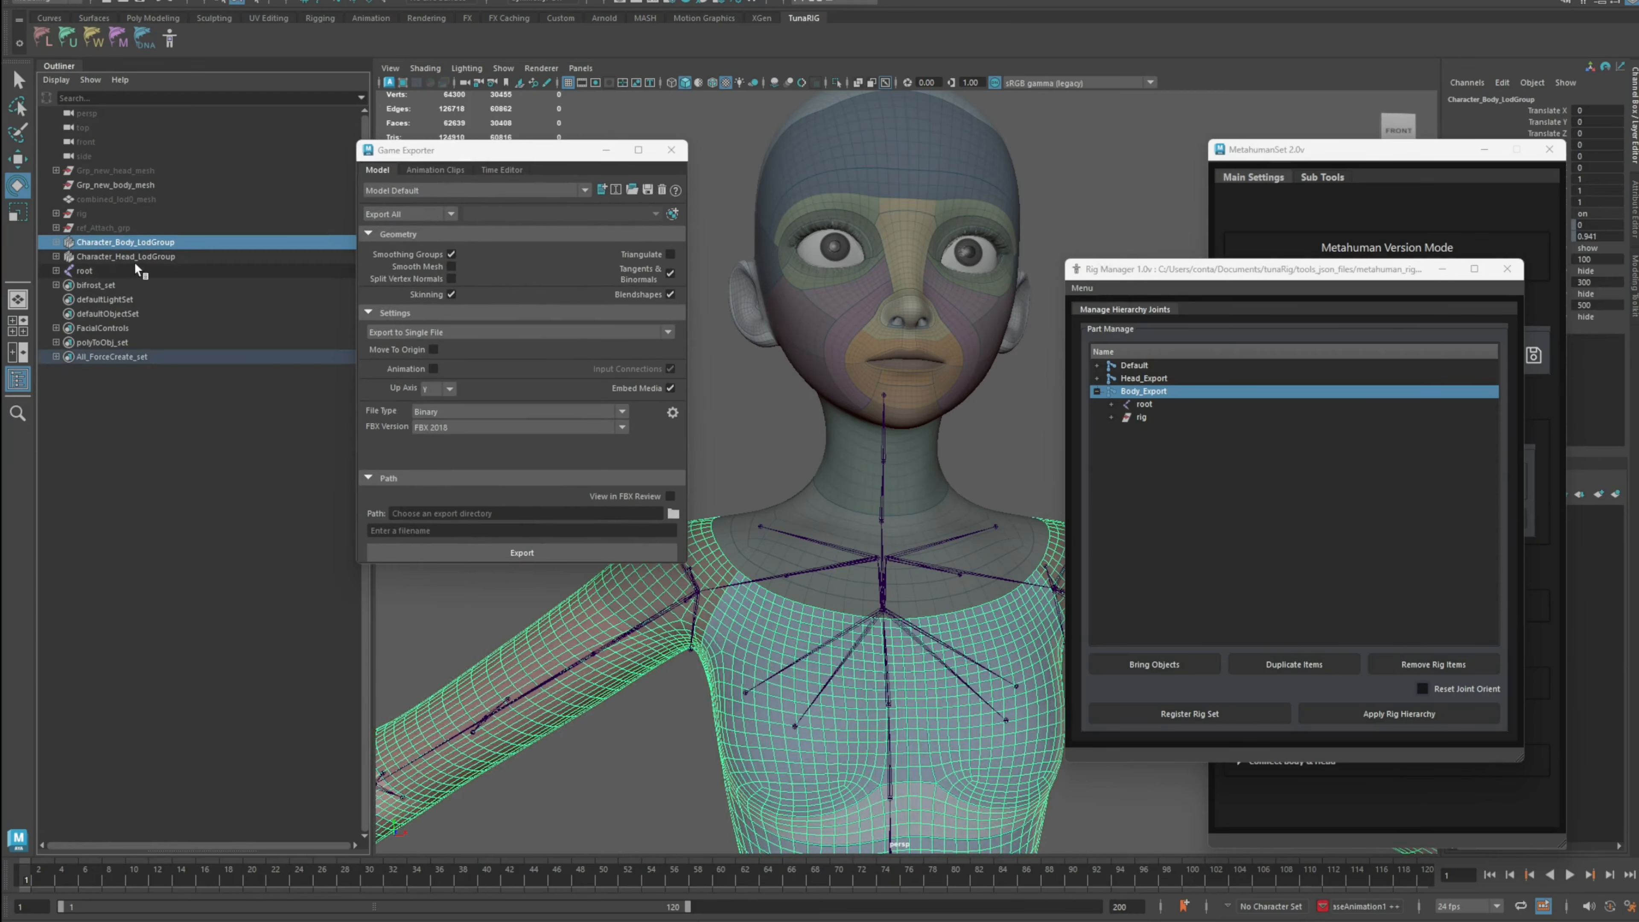
left_click(111, 271, "ctrl")
left_click(121, 0)
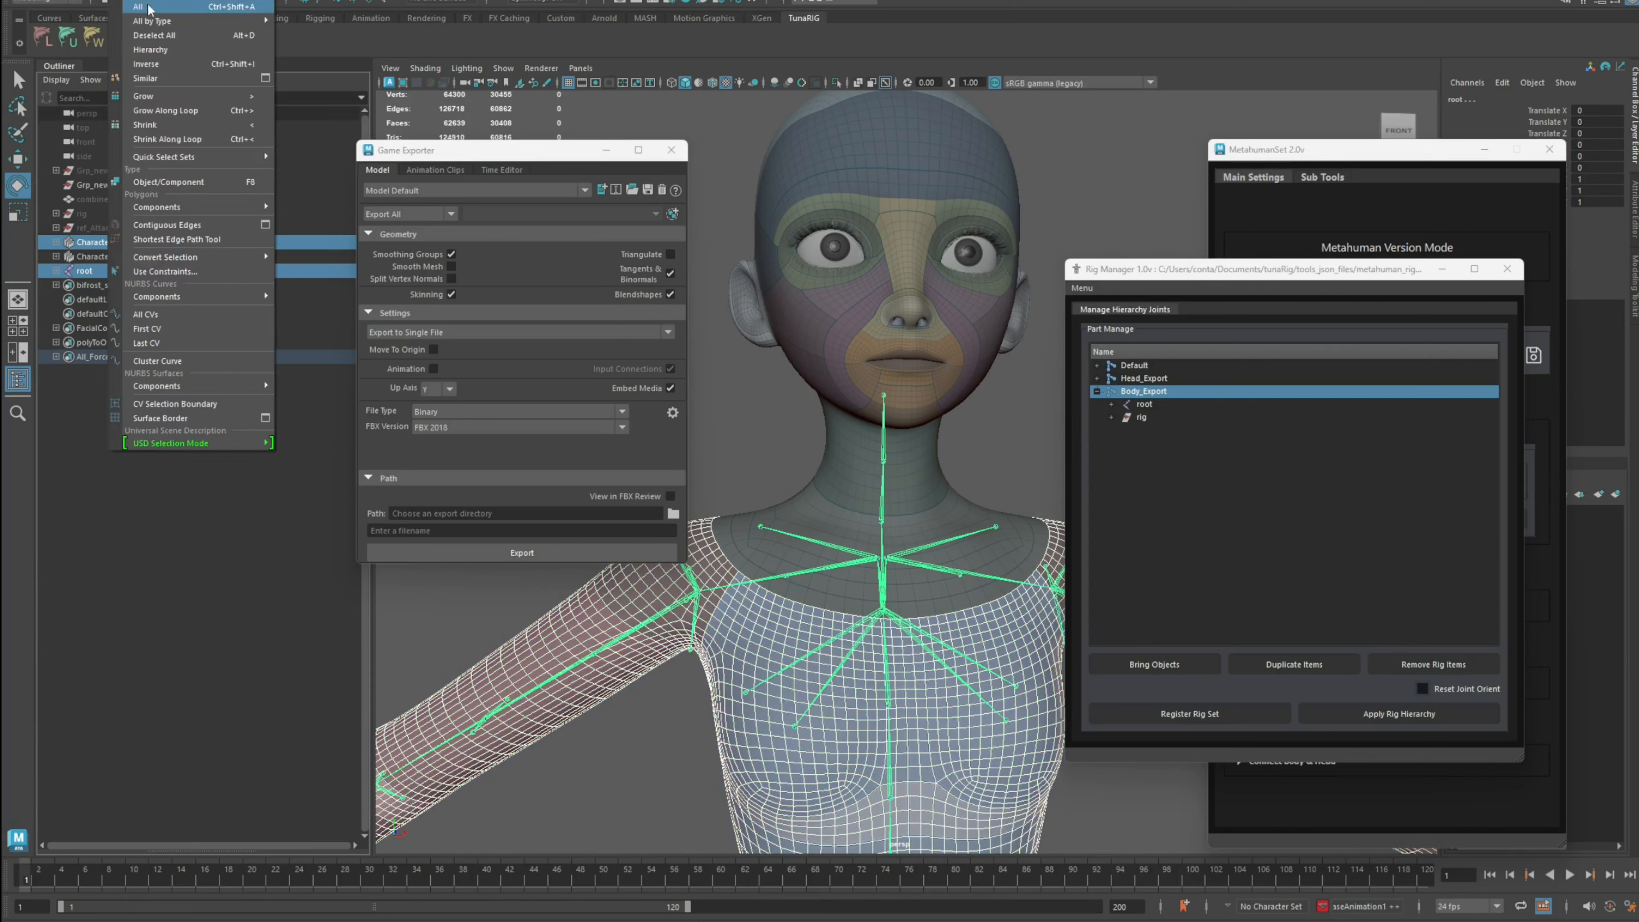
left_click(162, 50)
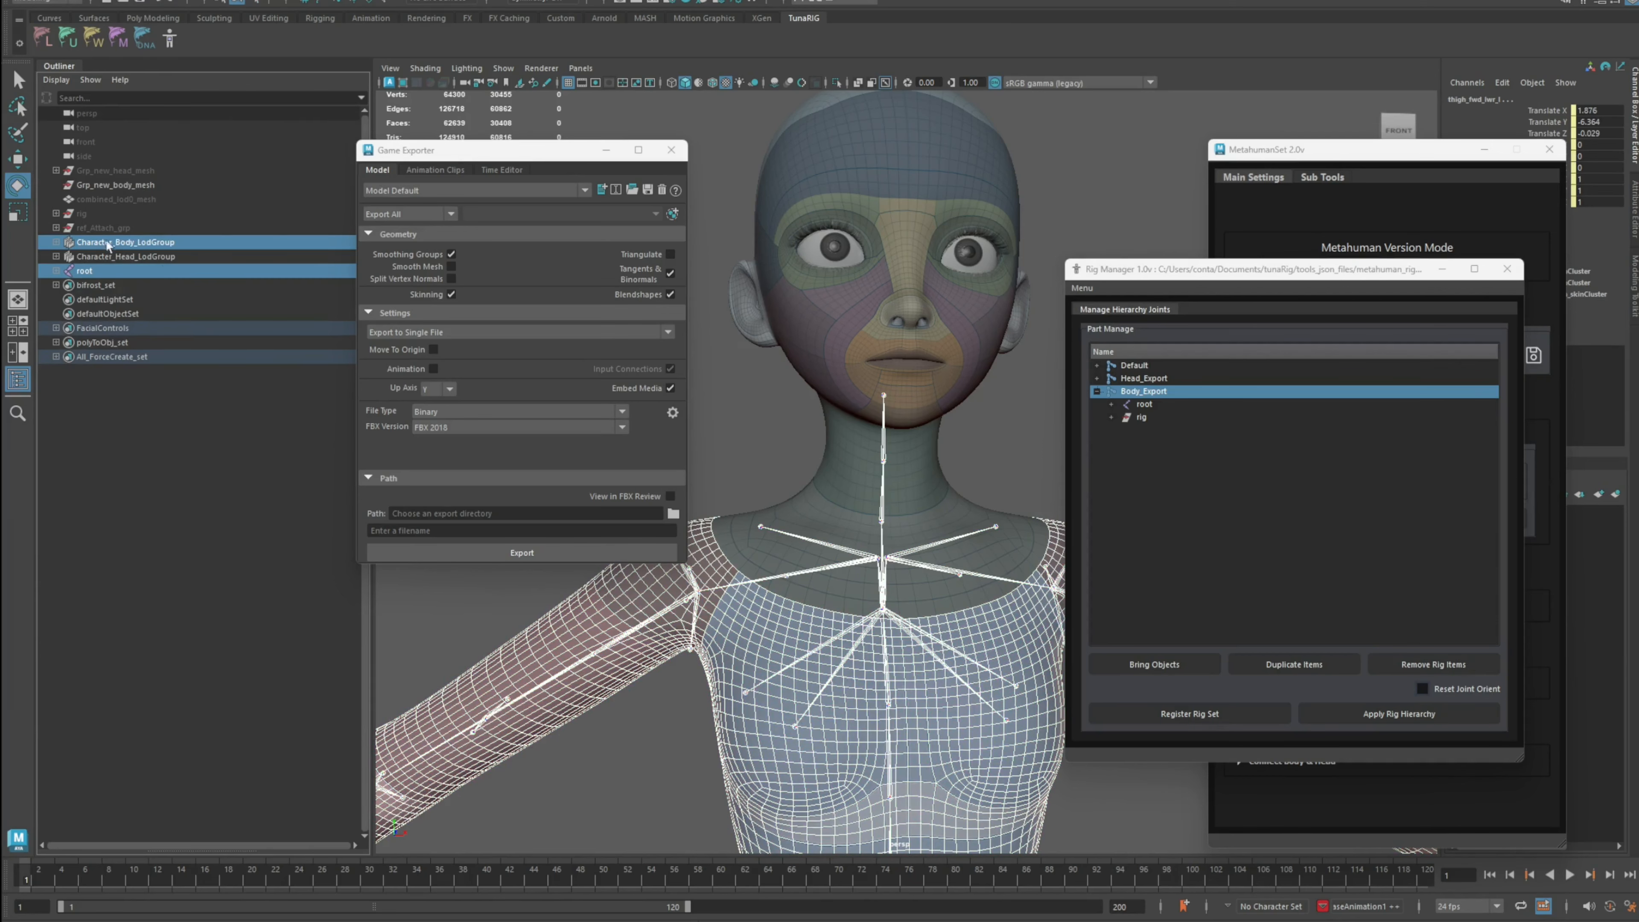
left_click(57, 271, "shift")
Step: Export the selection as a single FBX to the Documents folder with file name cartoon_body, then close the confirmation
left_click(423, 200)
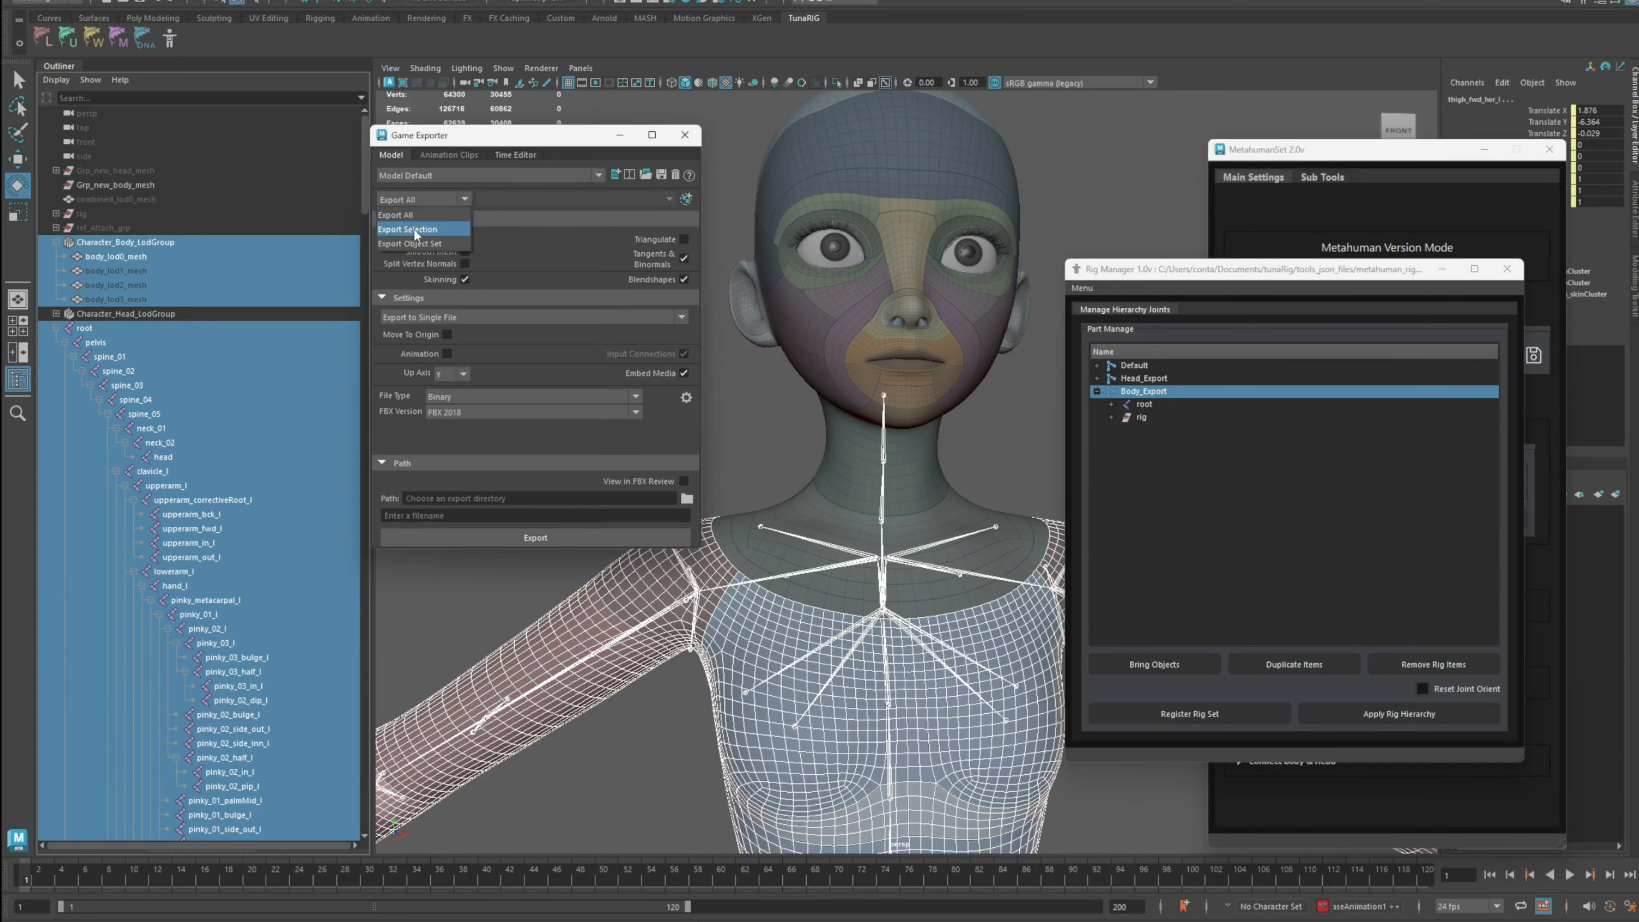
left_click(415, 229)
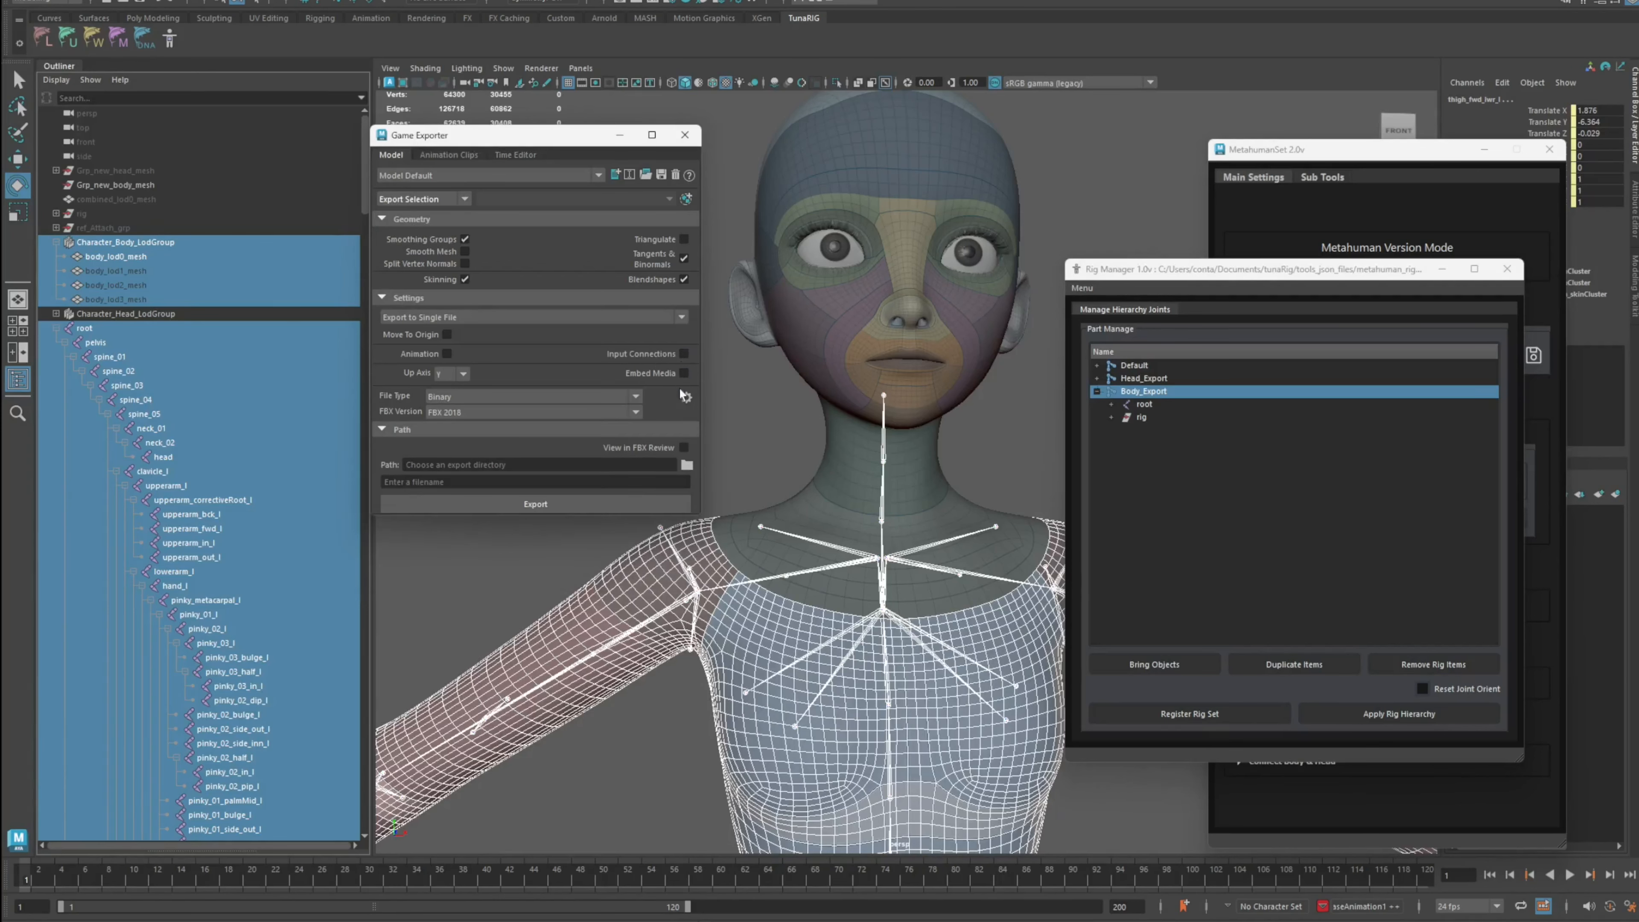
left_click(687, 466)
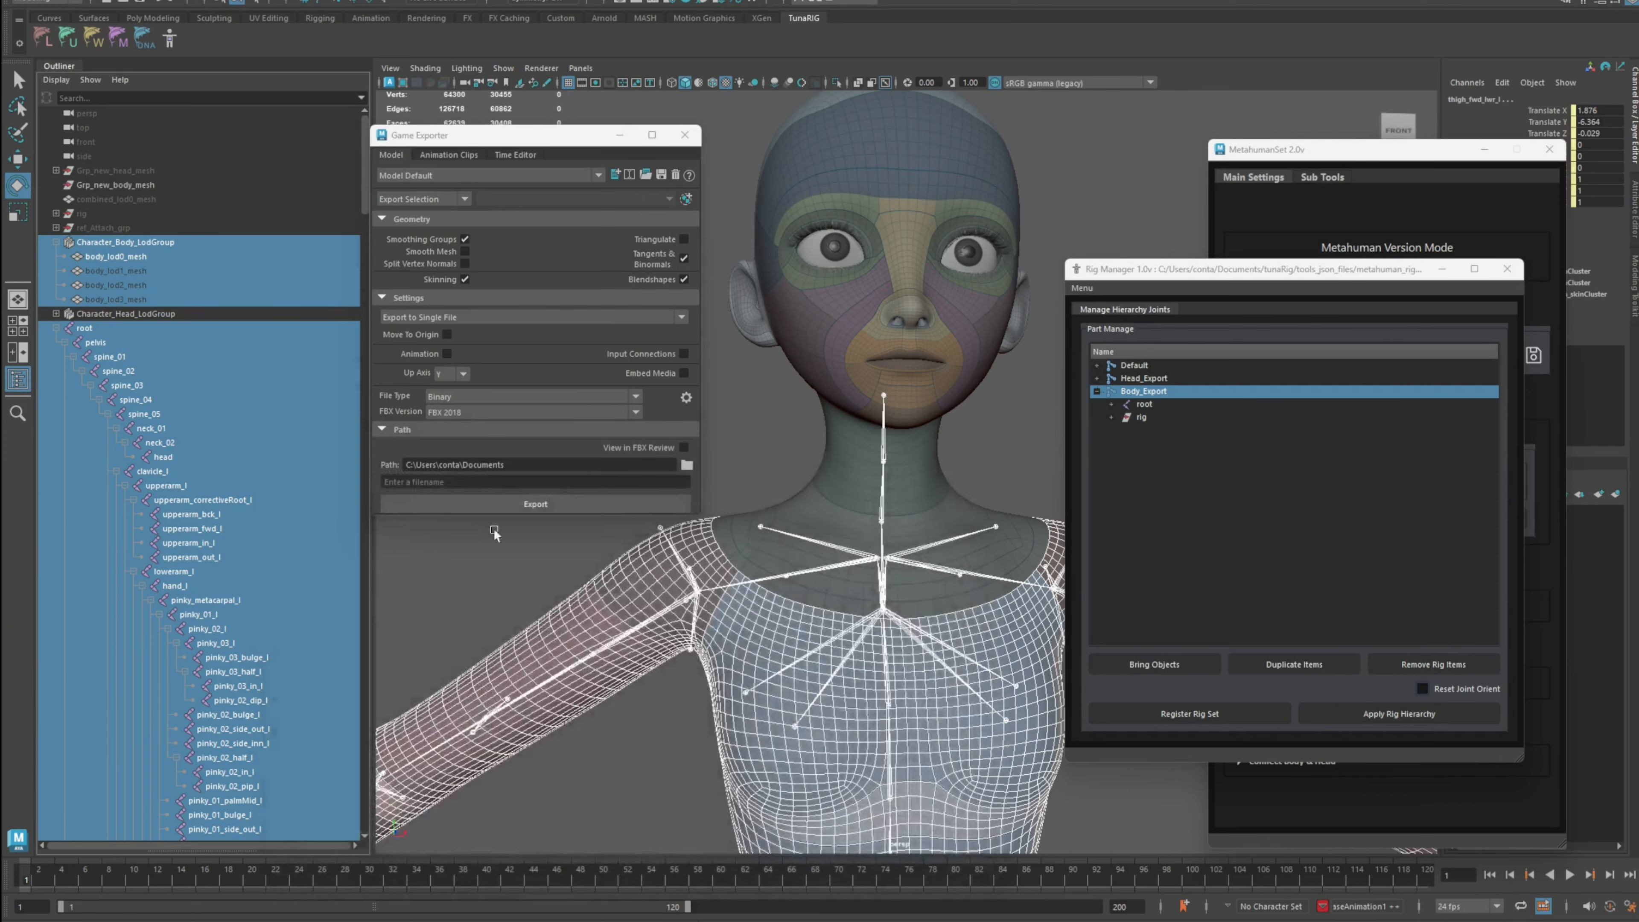
left_click(497, 482)
type("cartoo")
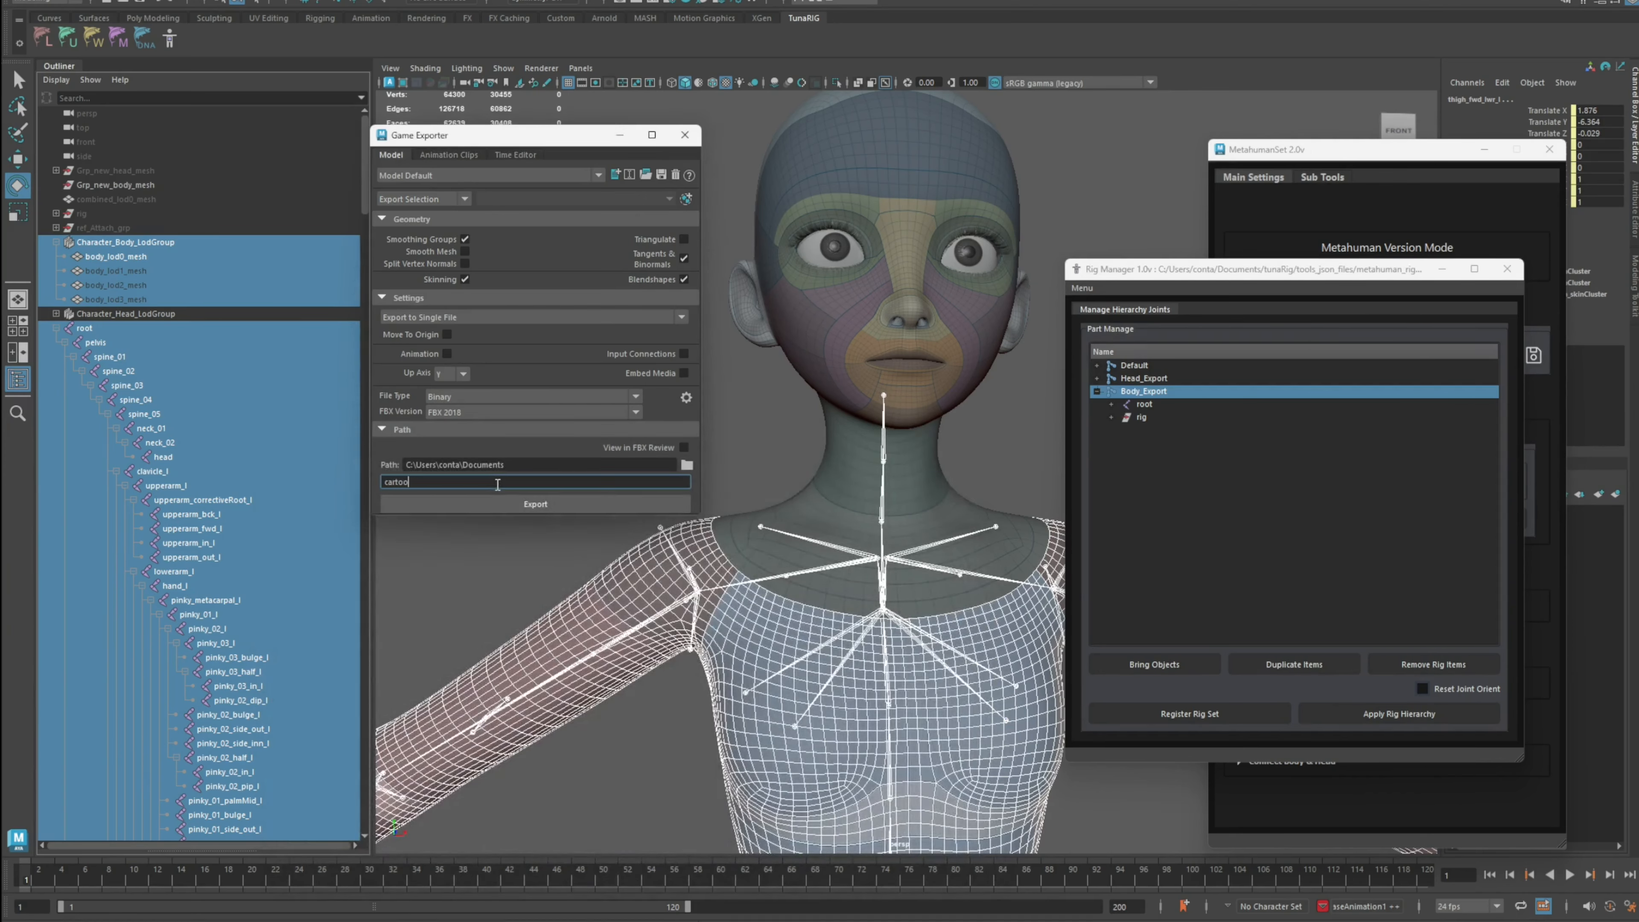
type("n_body")
key("Return")
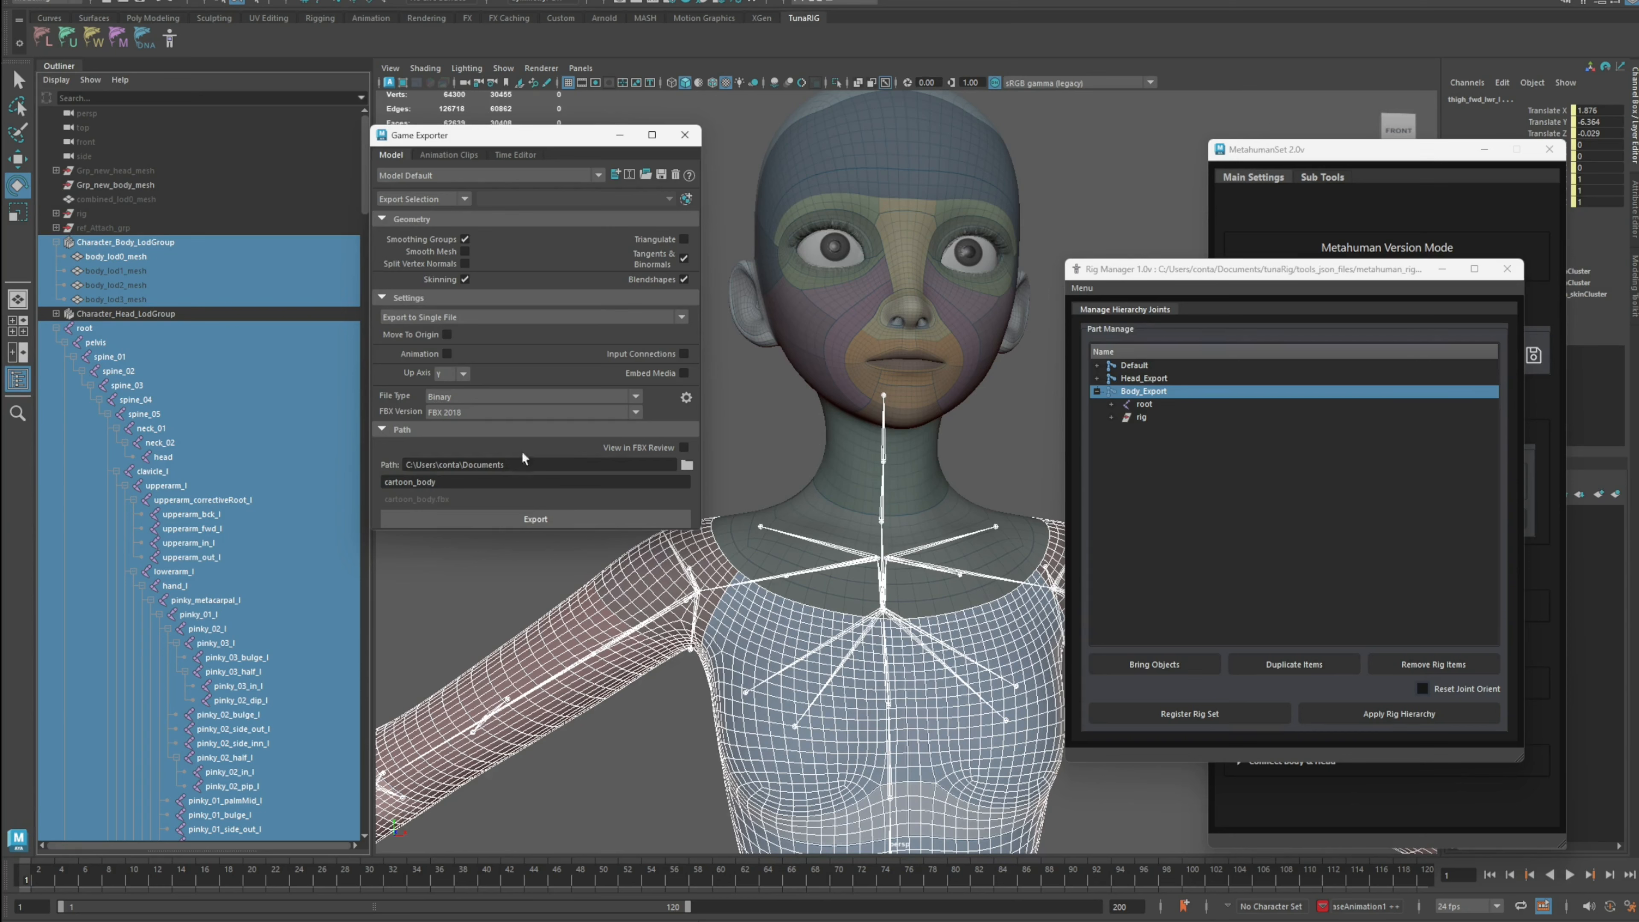
left_click(527, 522)
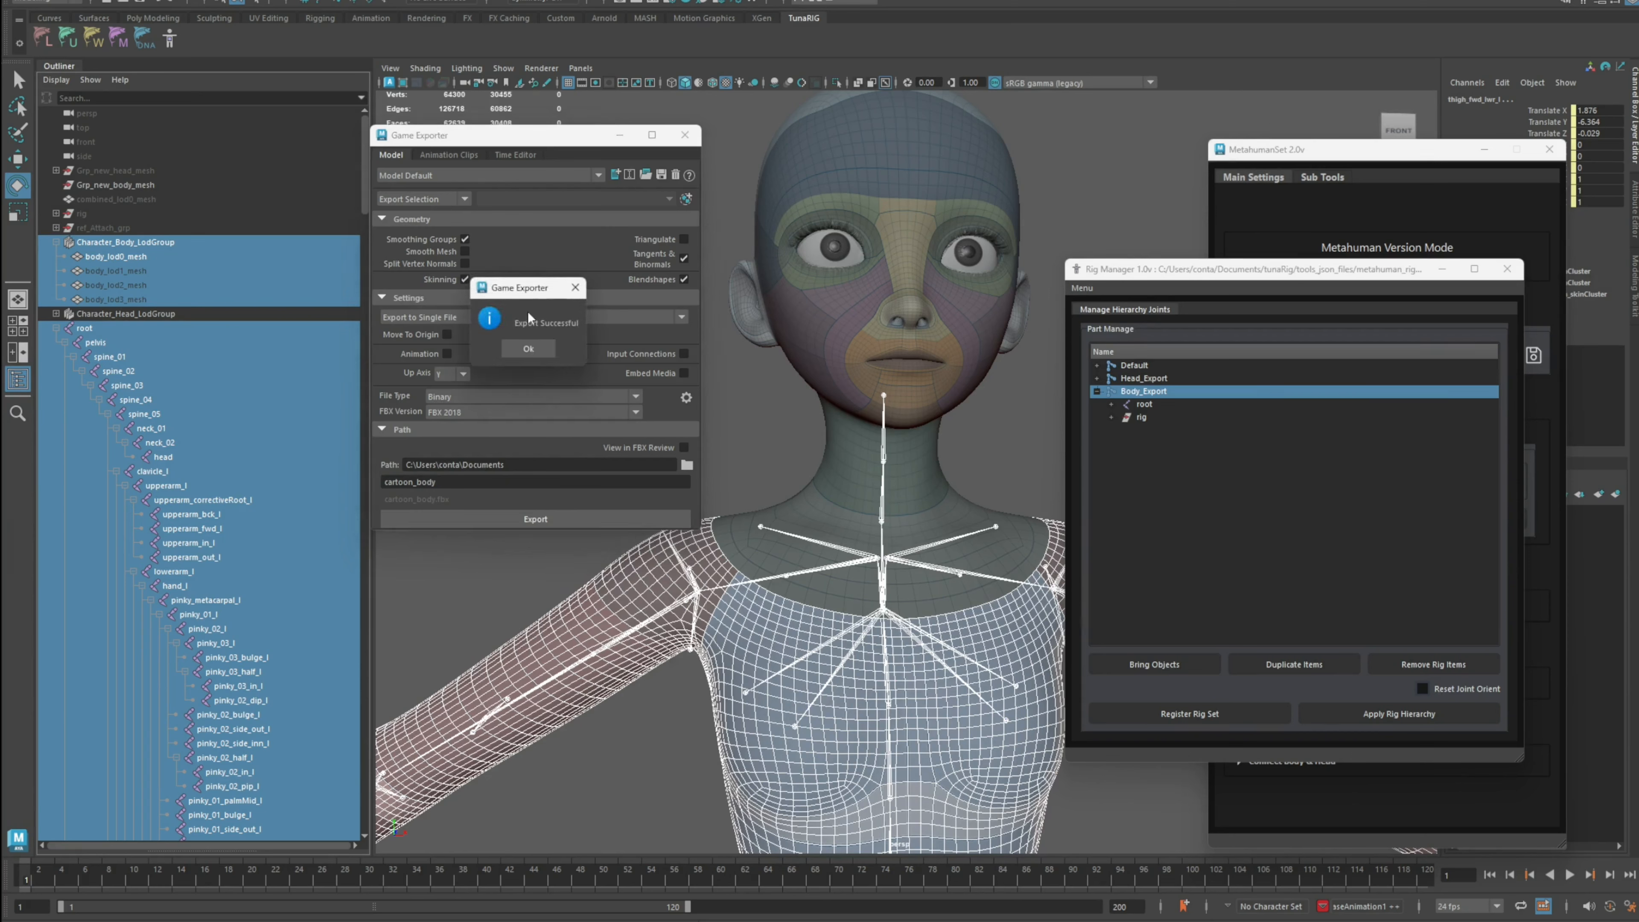
left_click_drag(528, 311, 653, 312)
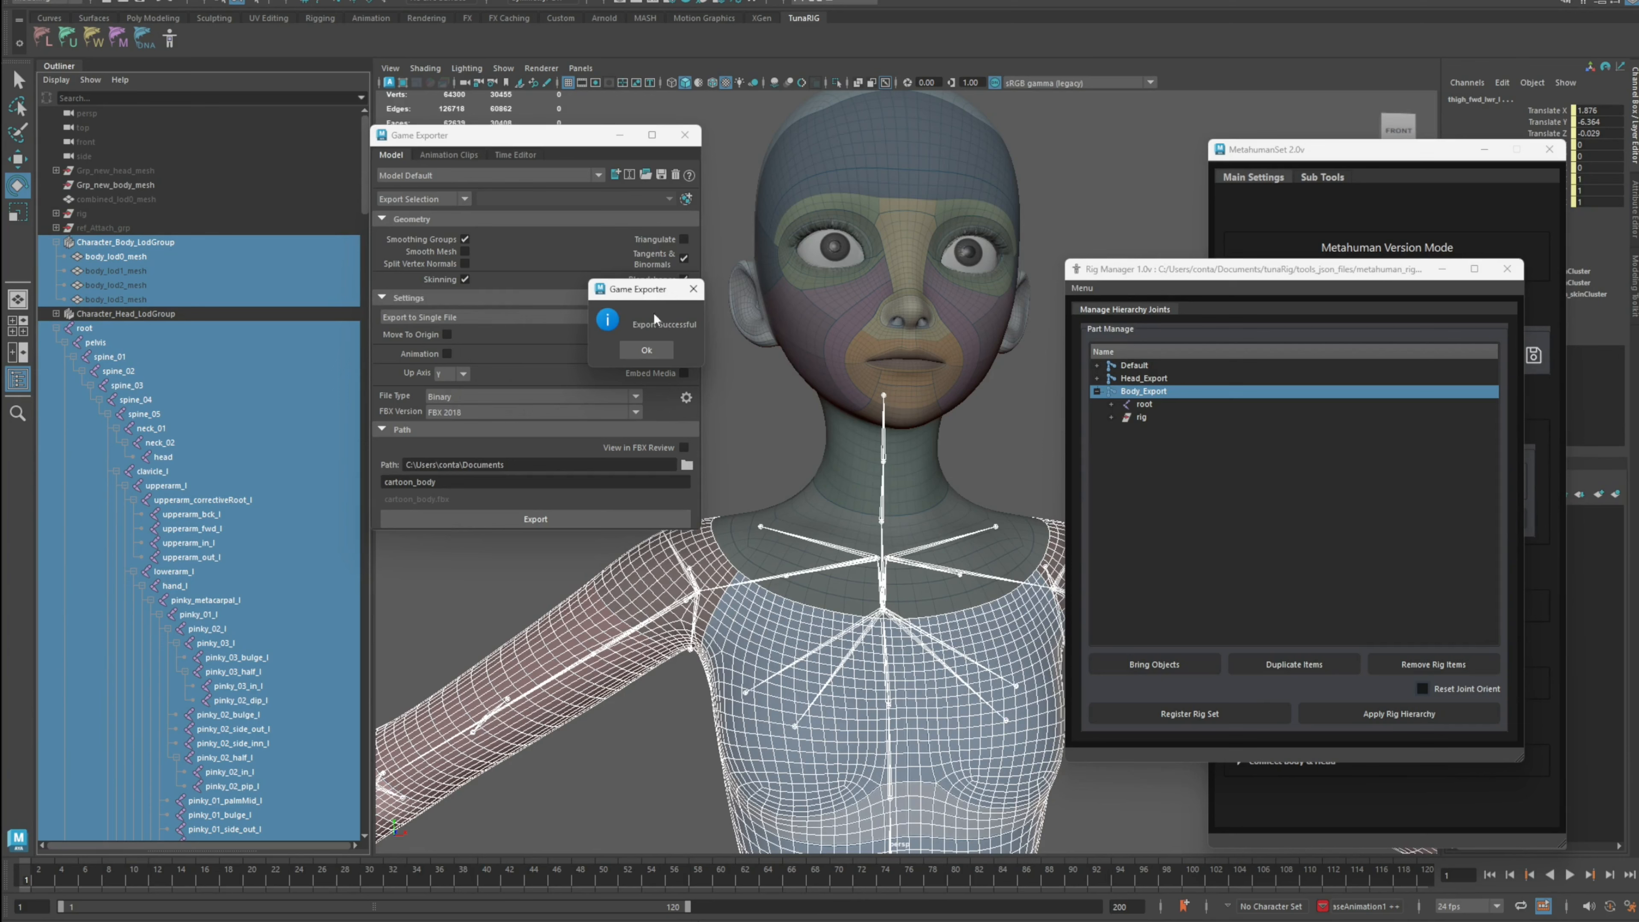
left_click(662, 354)
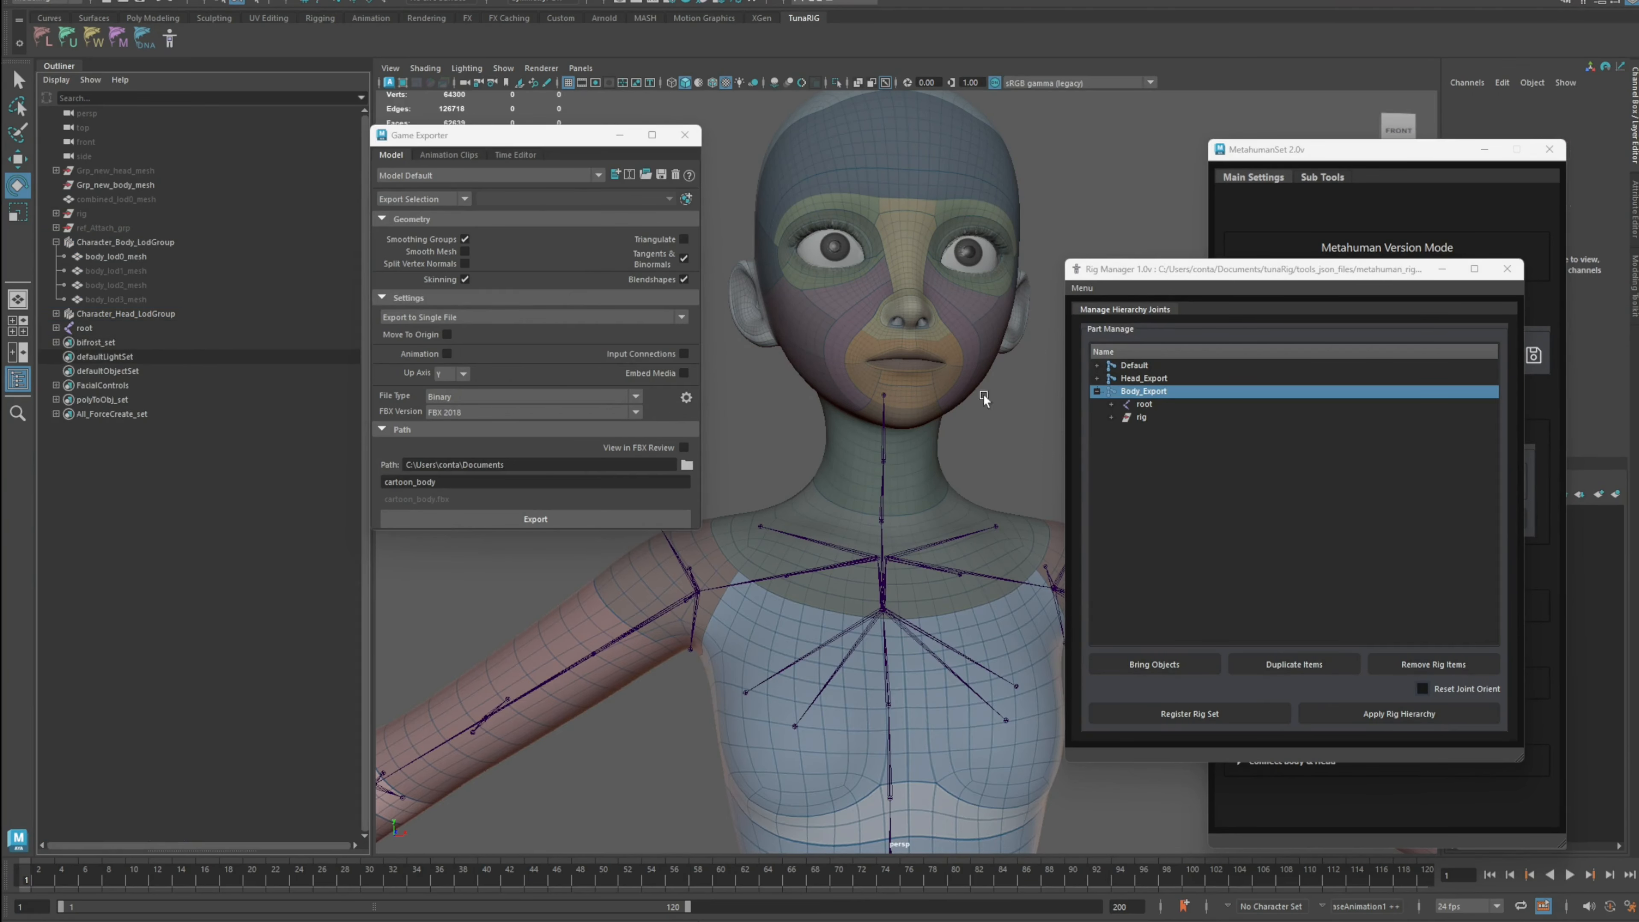
Step: Expand Head_Export in the Rig Manager and inspect its root and rig joint hierarchy
left_click(1096, 393)
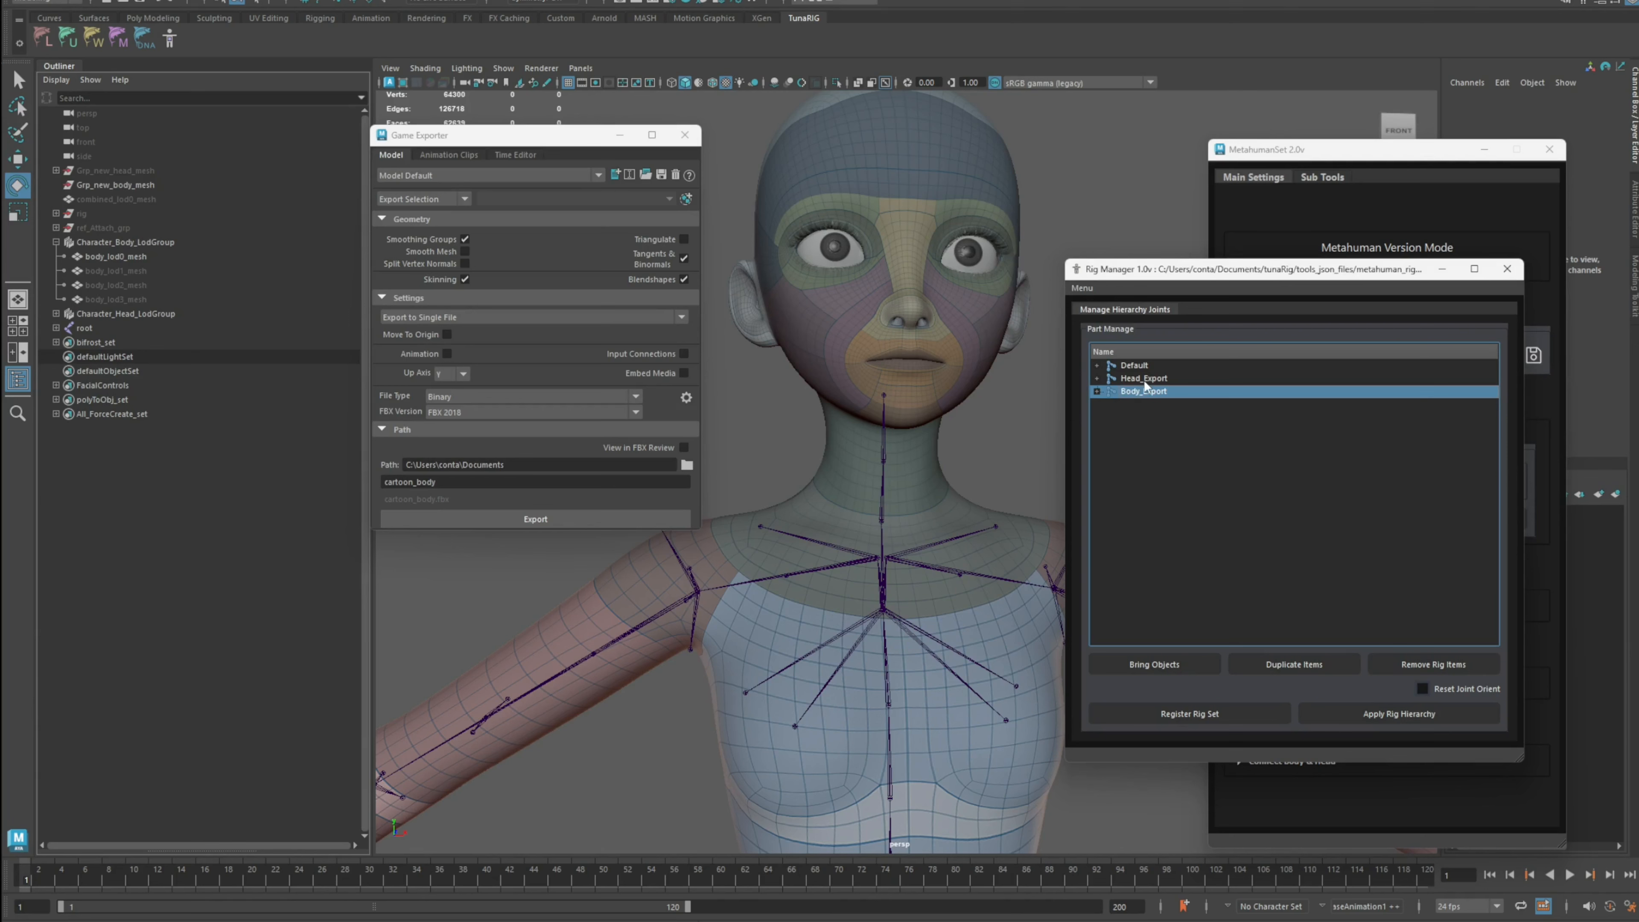
left_click(1144, 380)
left_click(1099, 380)
left_click(1111, 391)
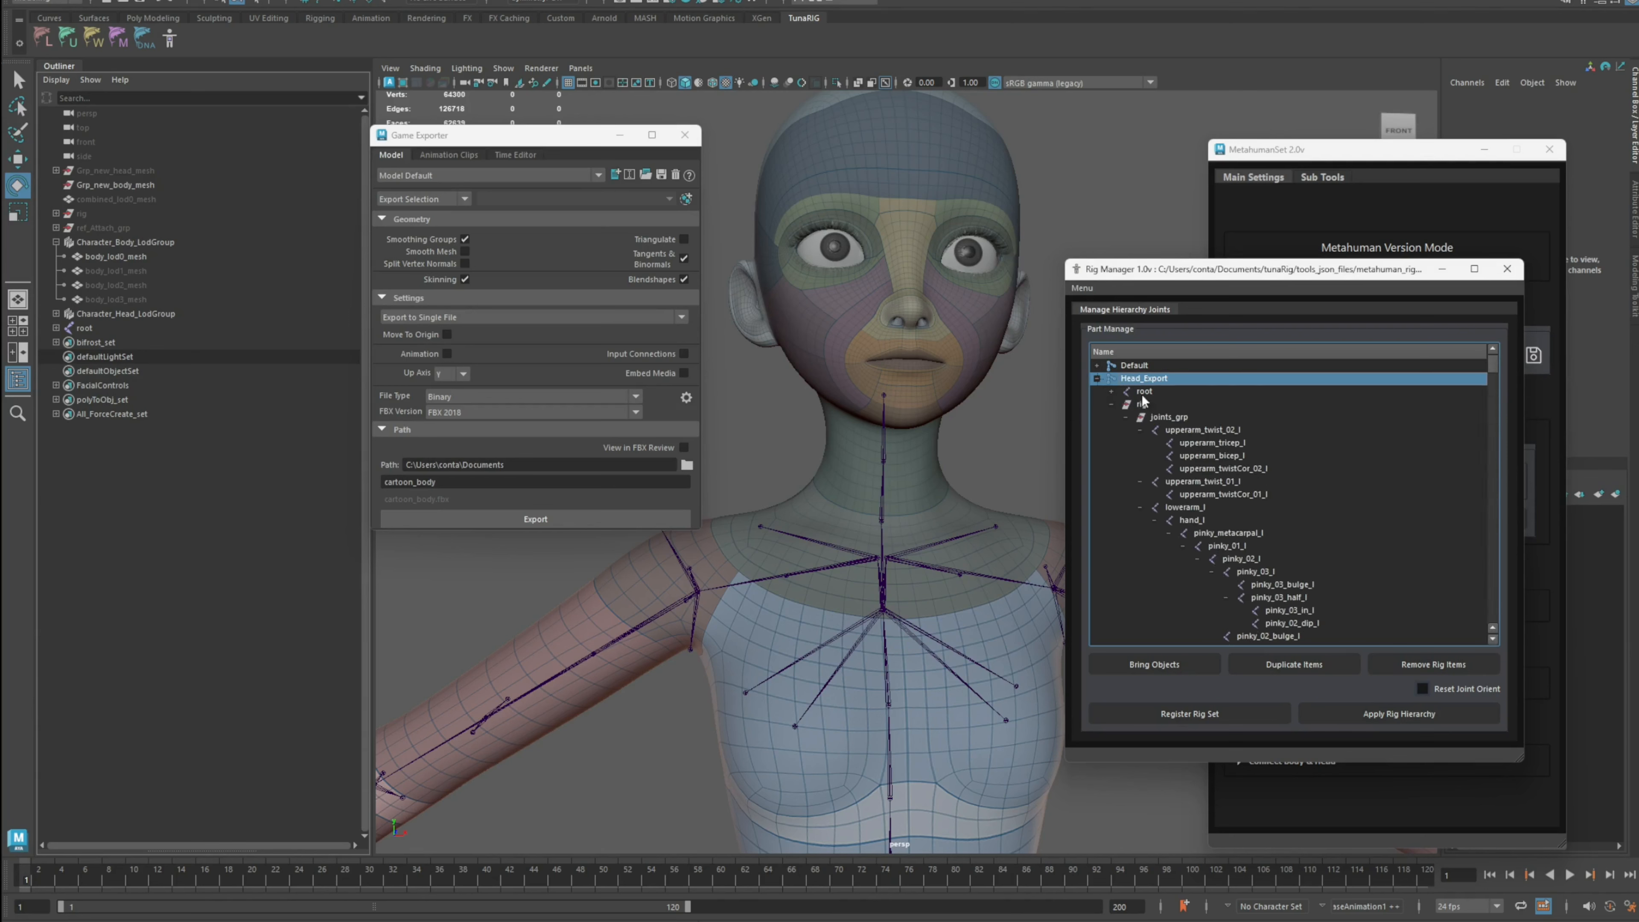
scroll(1231, 508, "down", 5)
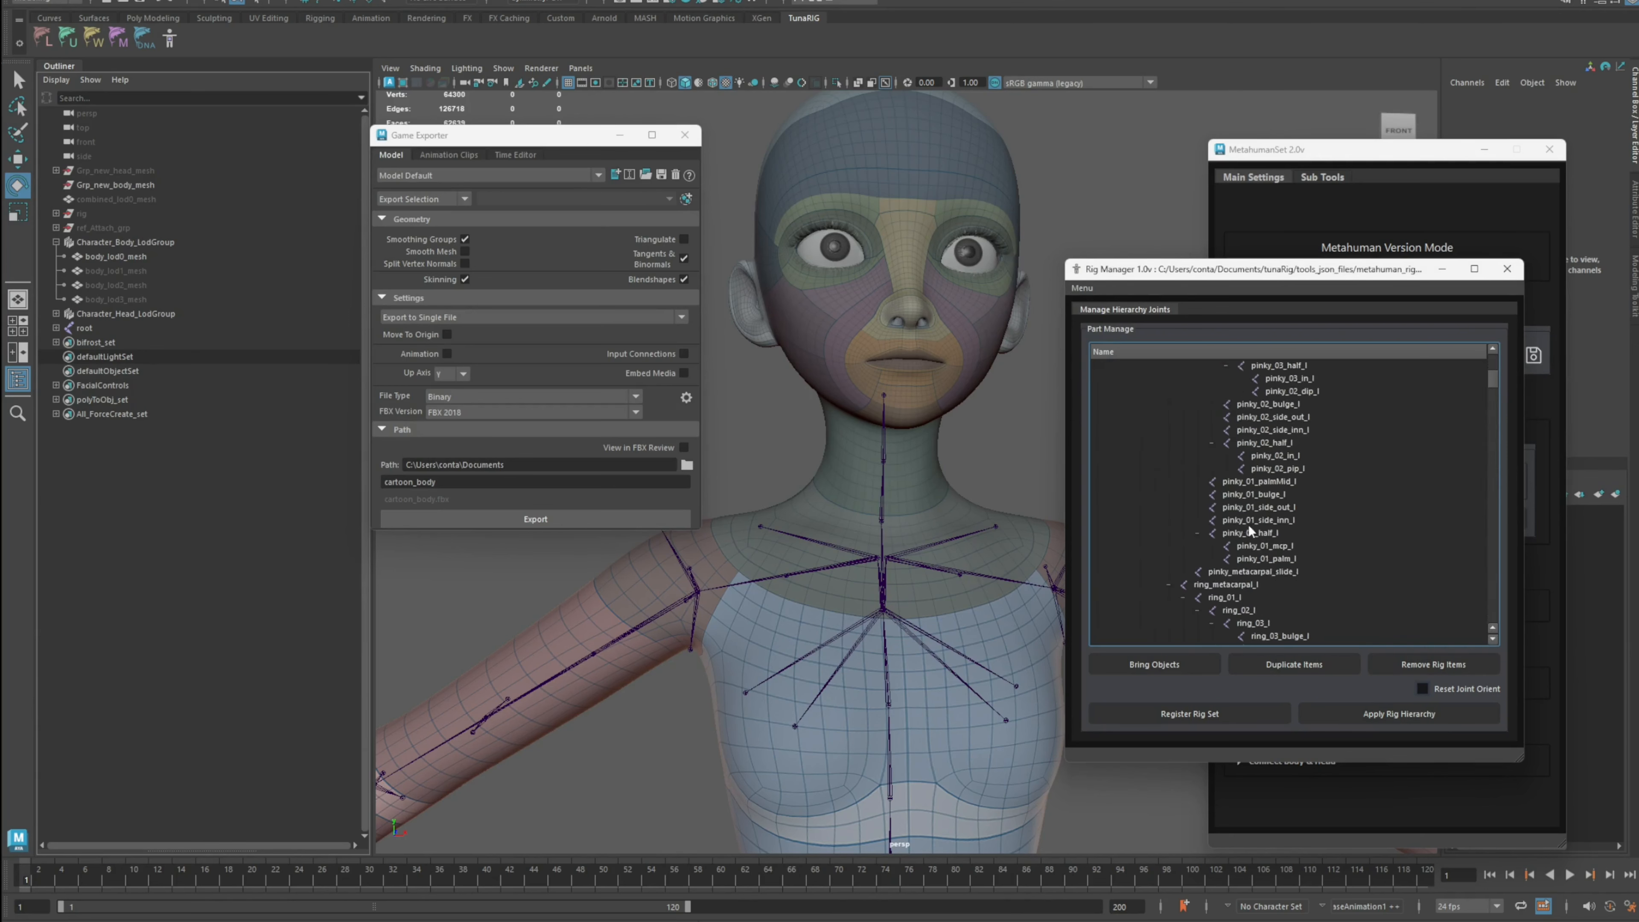
scroll(1246, 517, "up", 5)
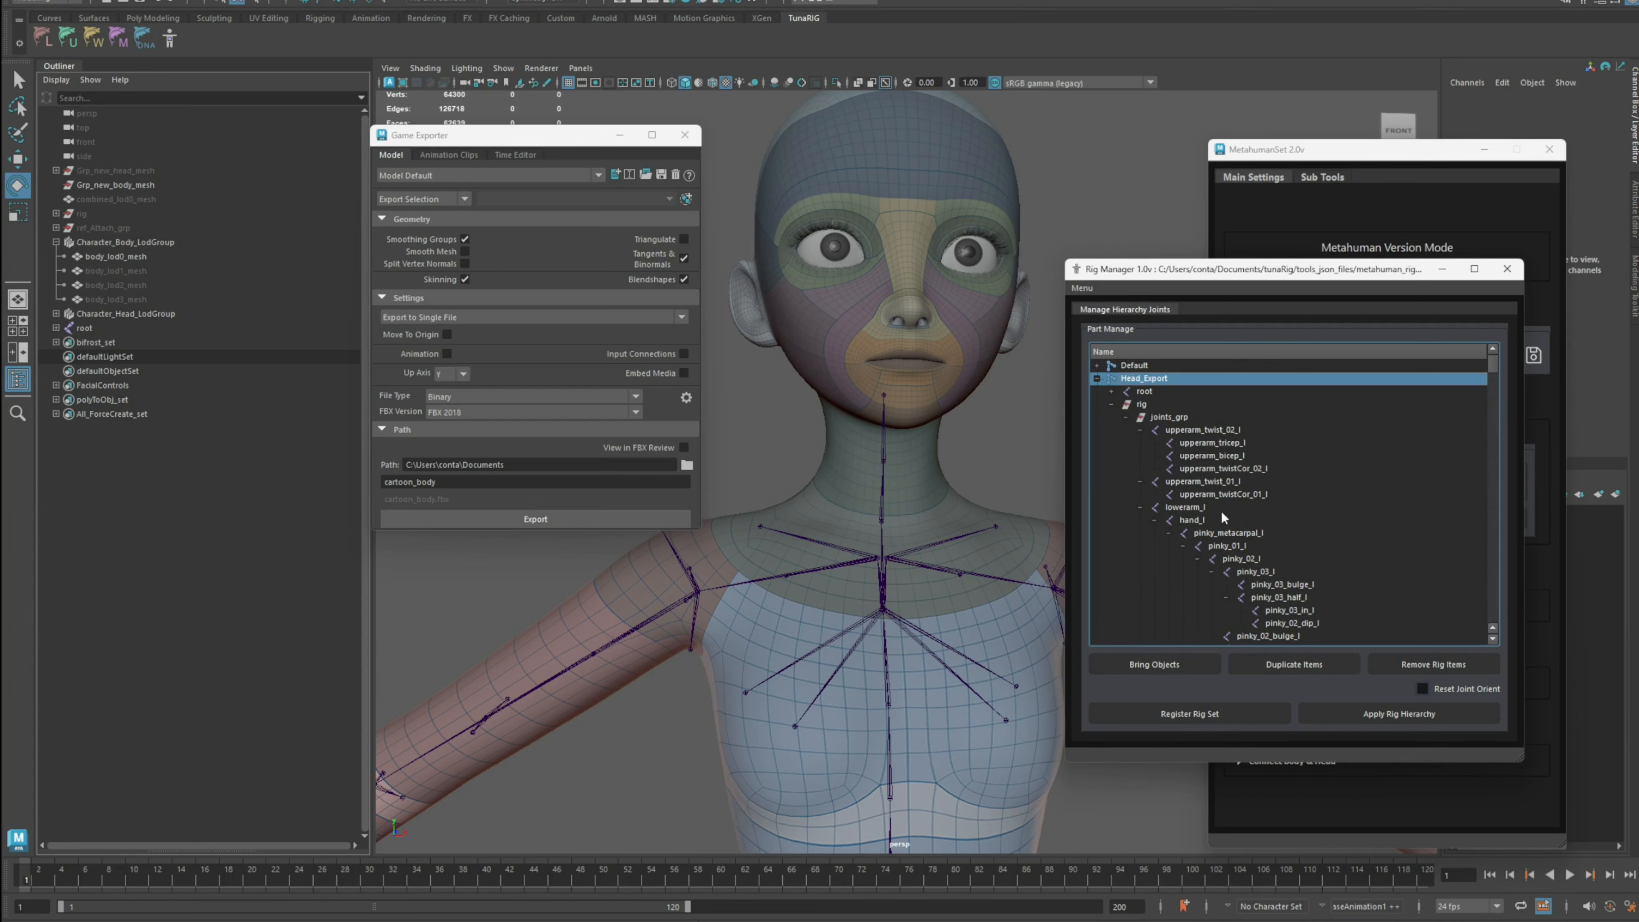
scroll(1224, 517, "down", 3)
scroll(1247, 497, "up", 3)
left_click(1111, 391)
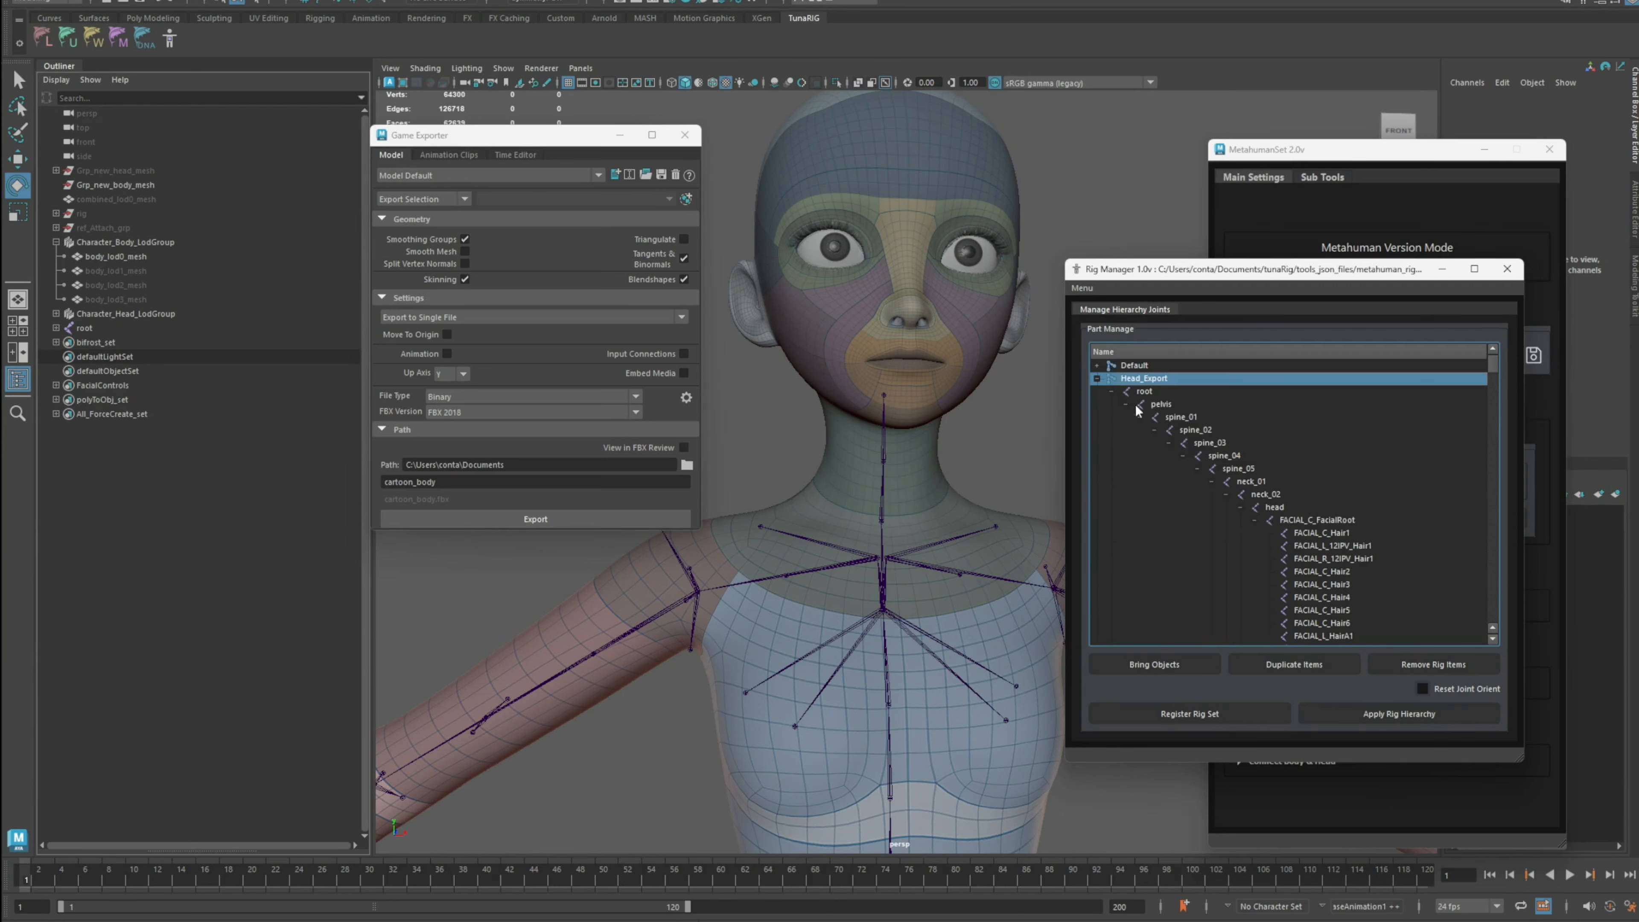
left_click(1111, 392)
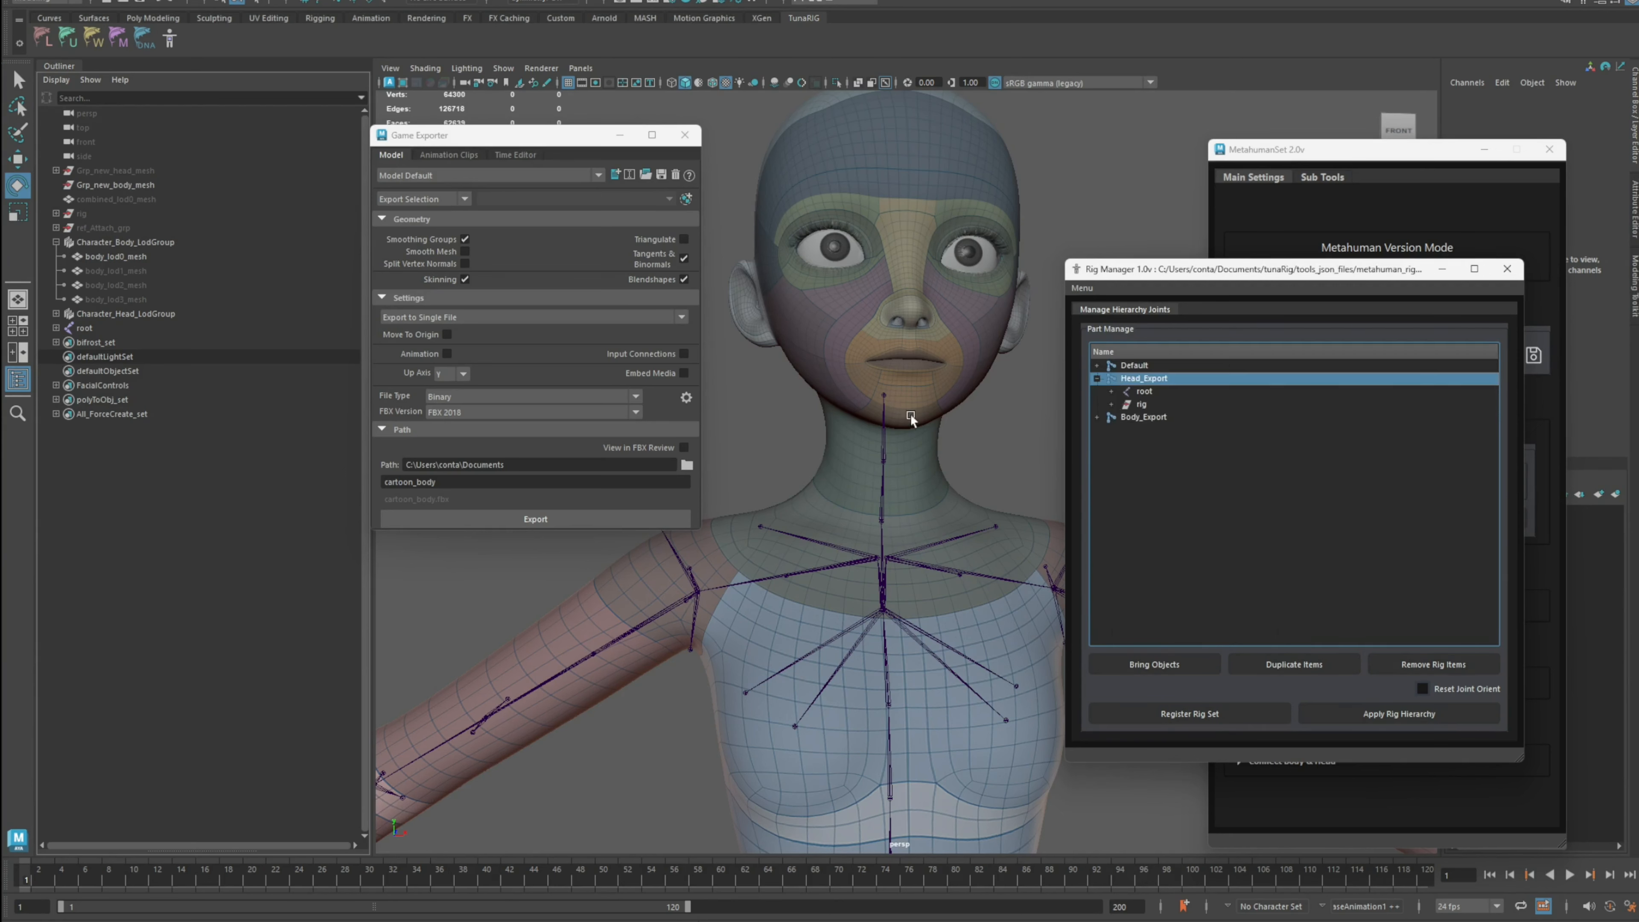
Step: Select the root and rig groups together with their full hierarchy
left_click(83, 329)
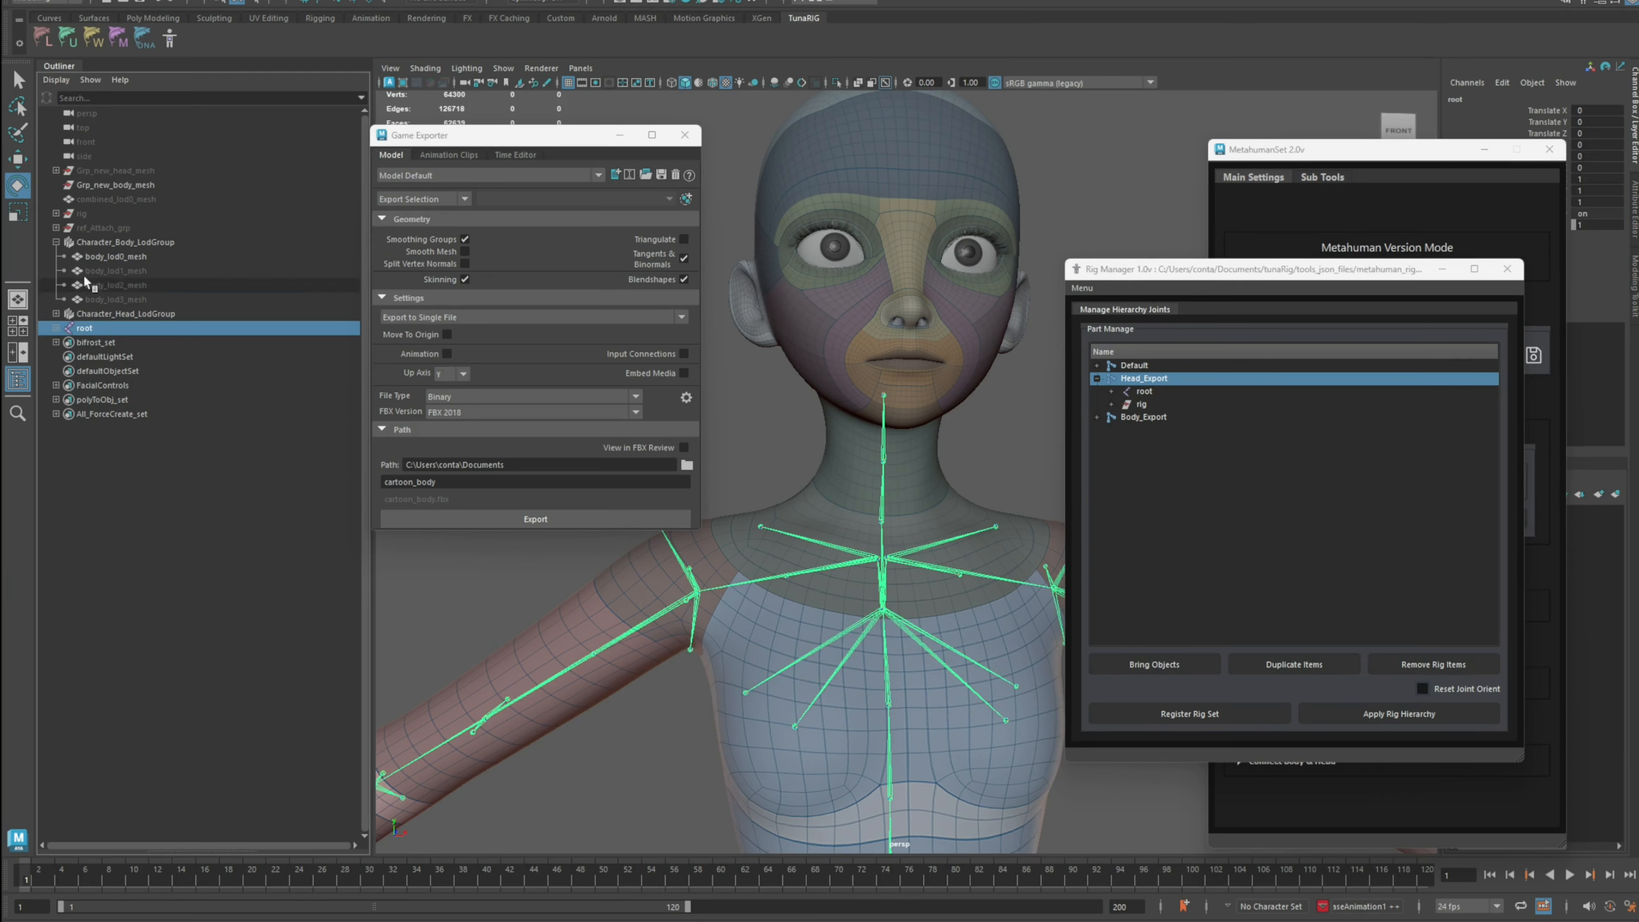
left_click(84, 215)
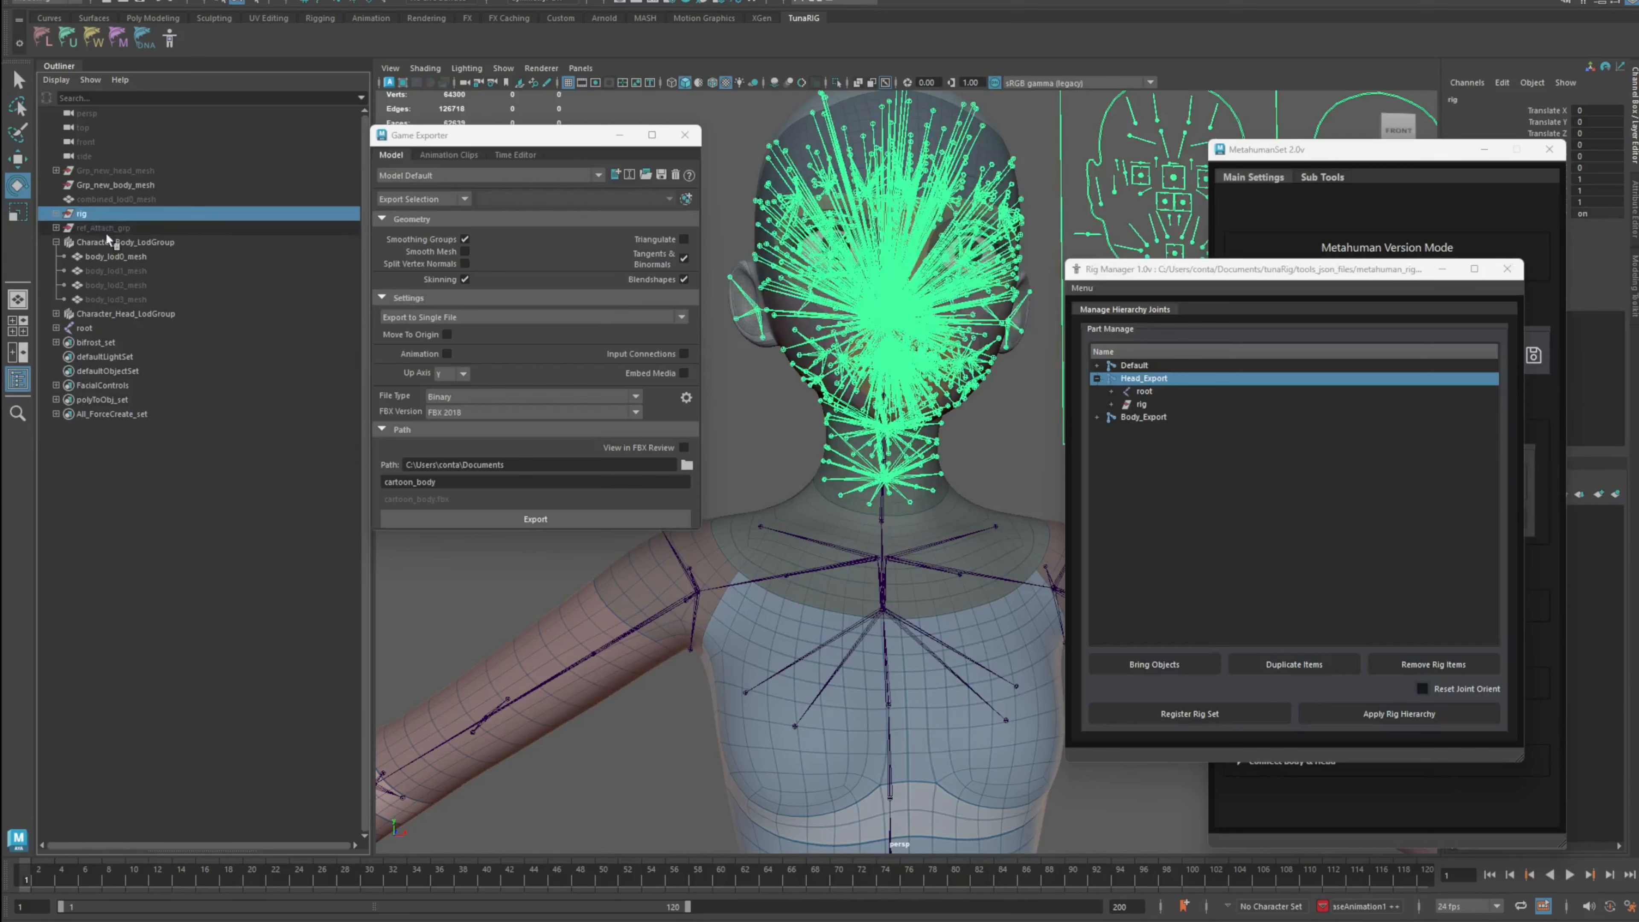
left_click(93, 328)
left_click(91, 214, "ctrl")
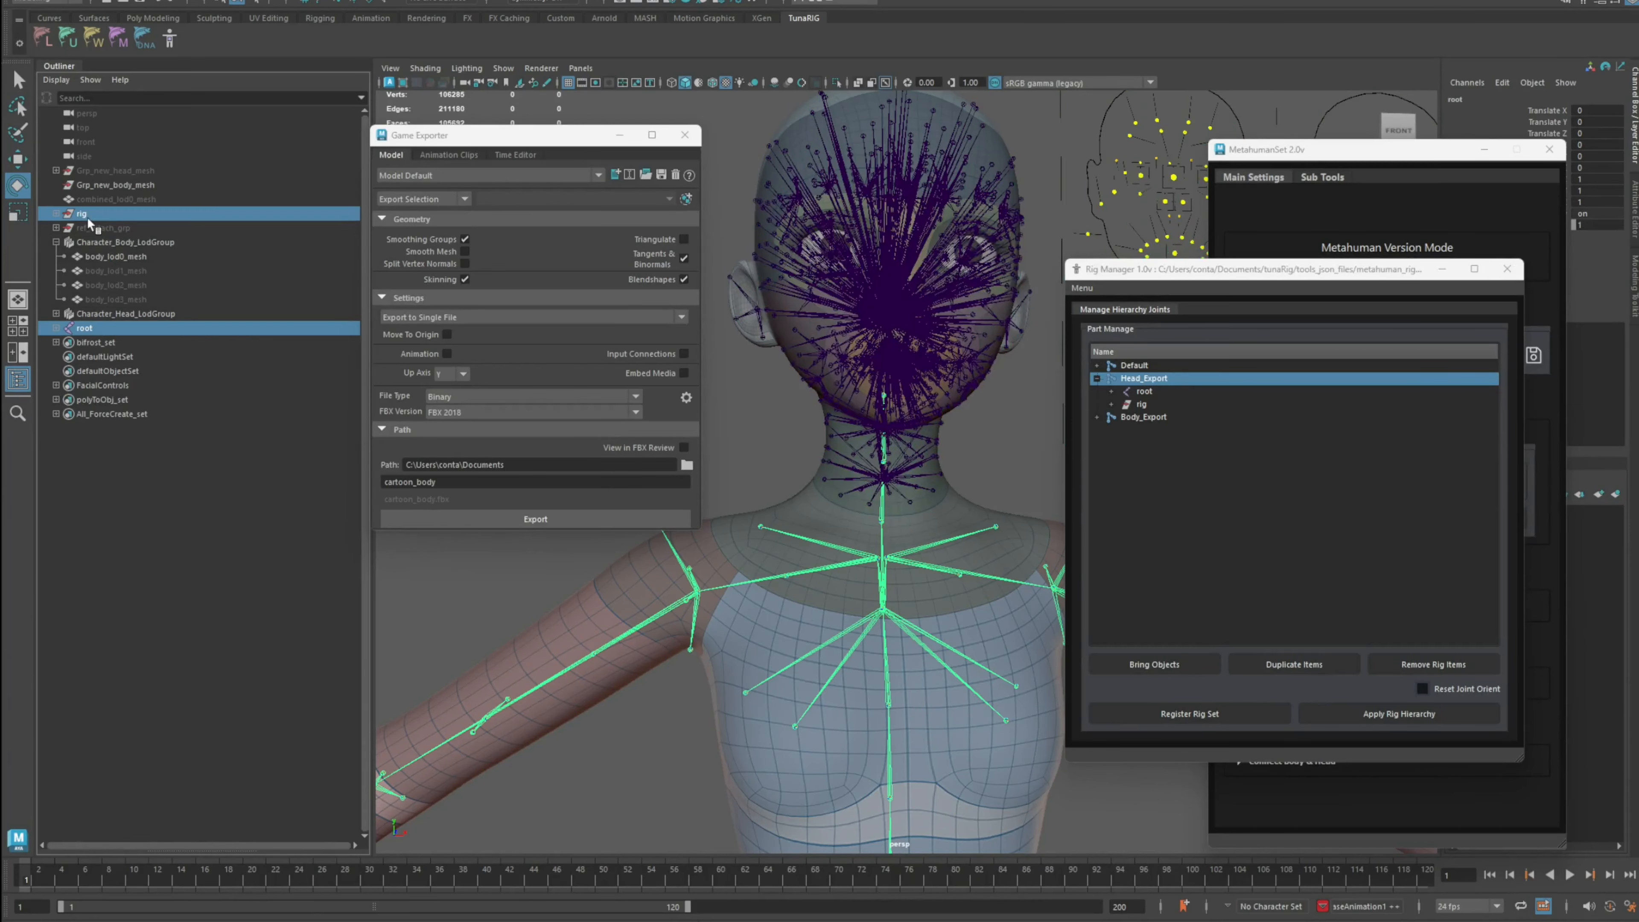
left_click(119, 1)
left_click(166, 49)
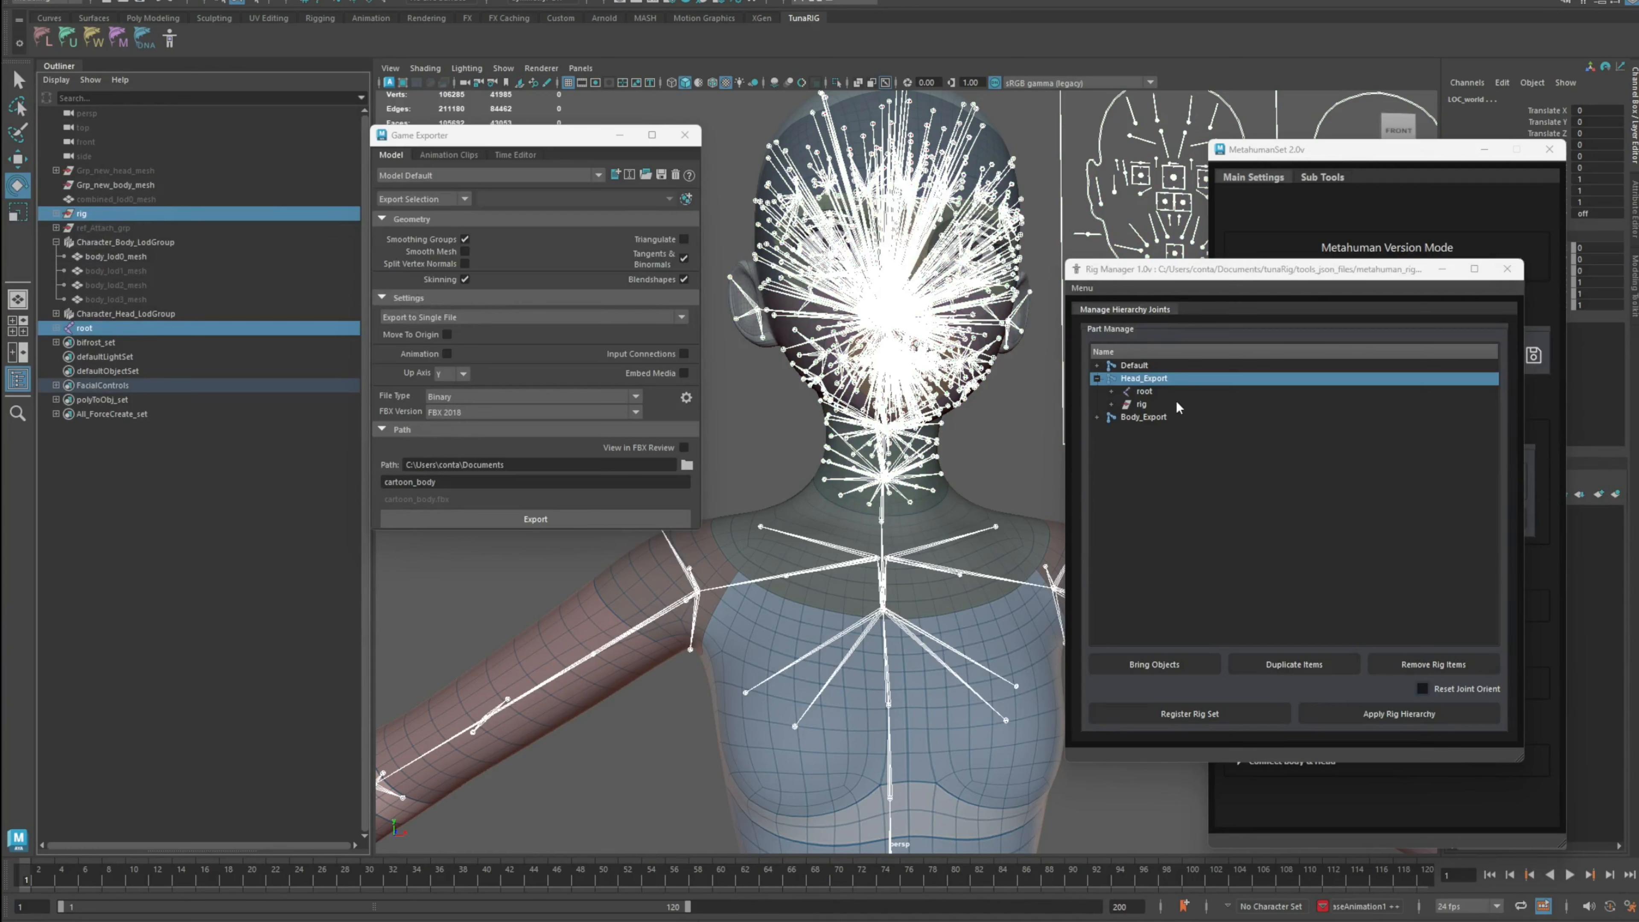
Step: Apply the rig hierarchy for the Head_Export set in the Rig Manager
left_click(1153, 381)
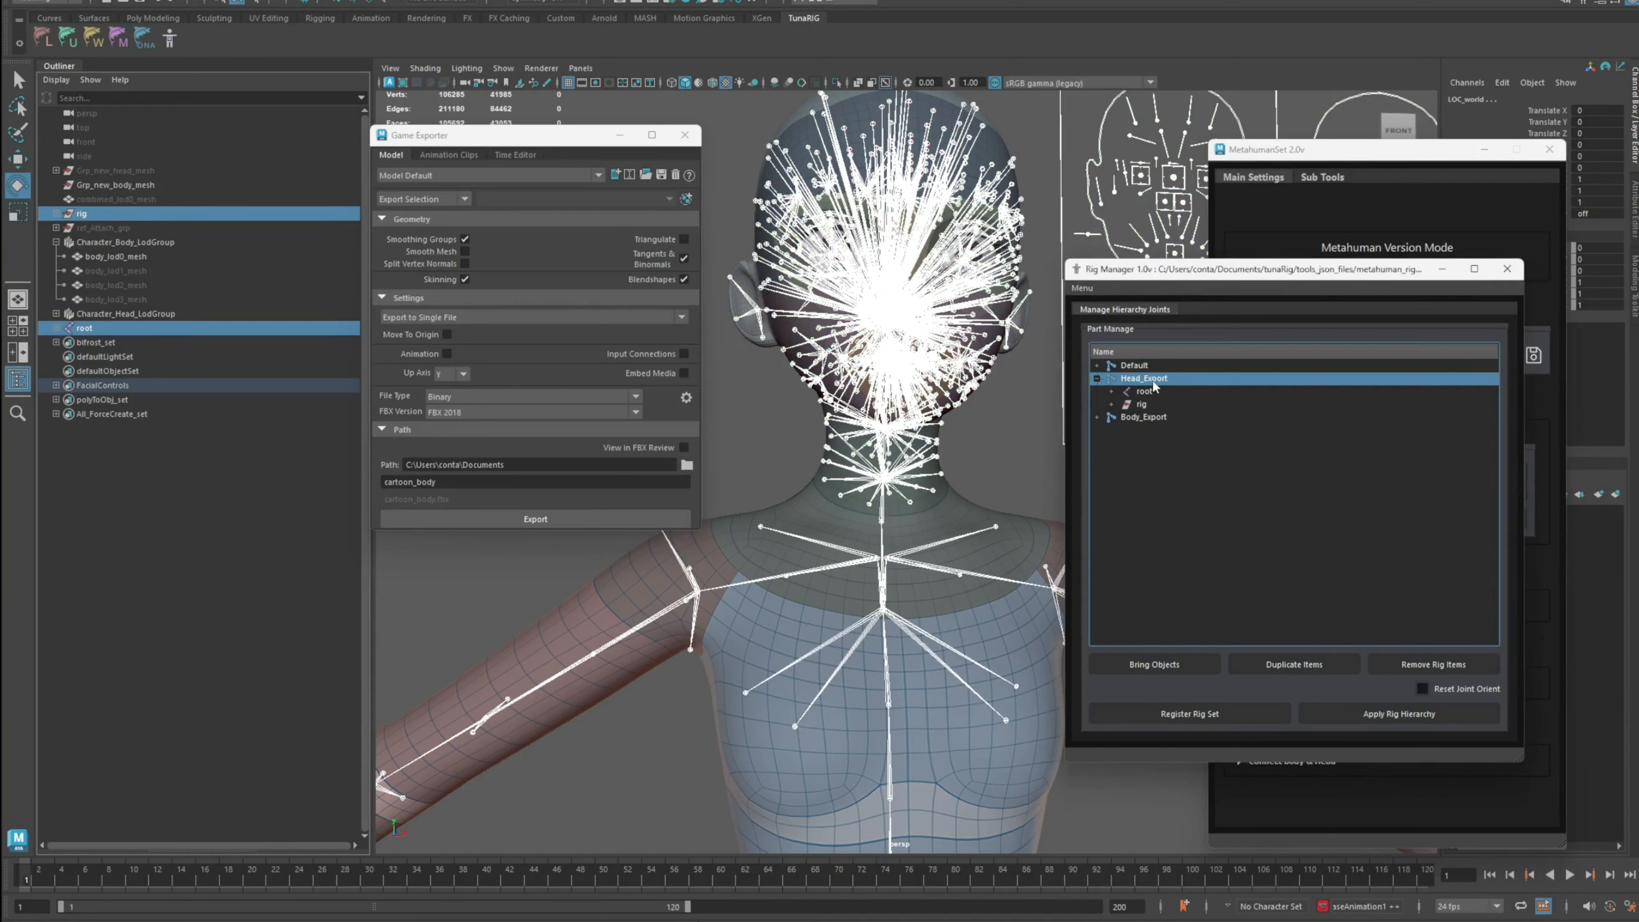
left_click(1364, 715)
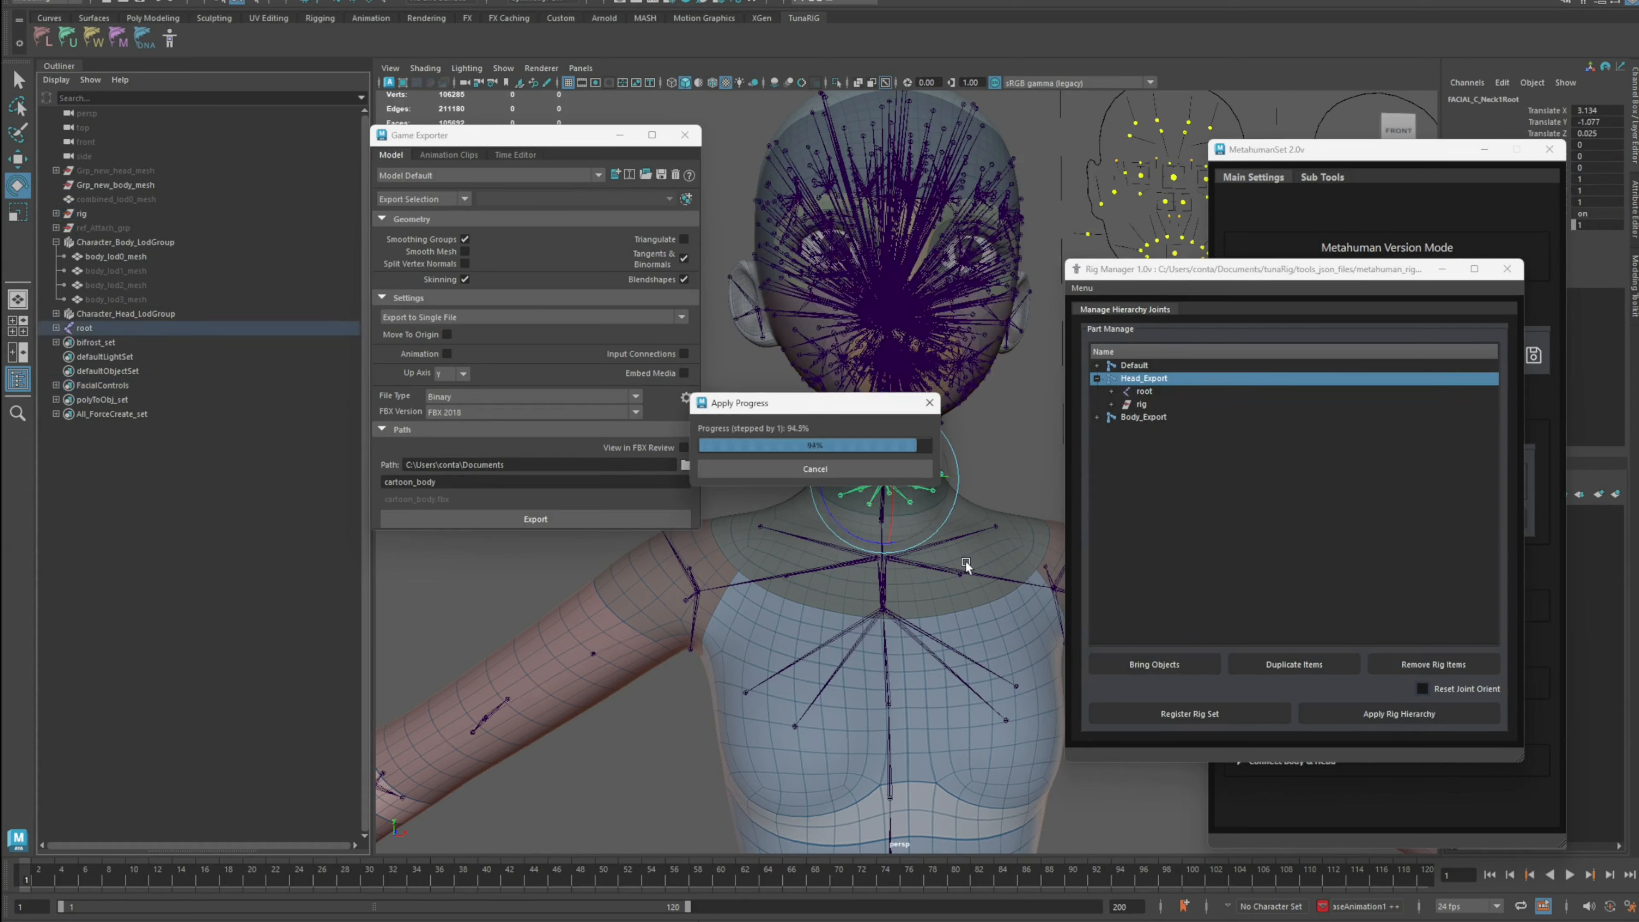
middle_click_drag(885, 629, 771, 558, "alt")
right_click_drag(772, 558, 938, 575, "alt")
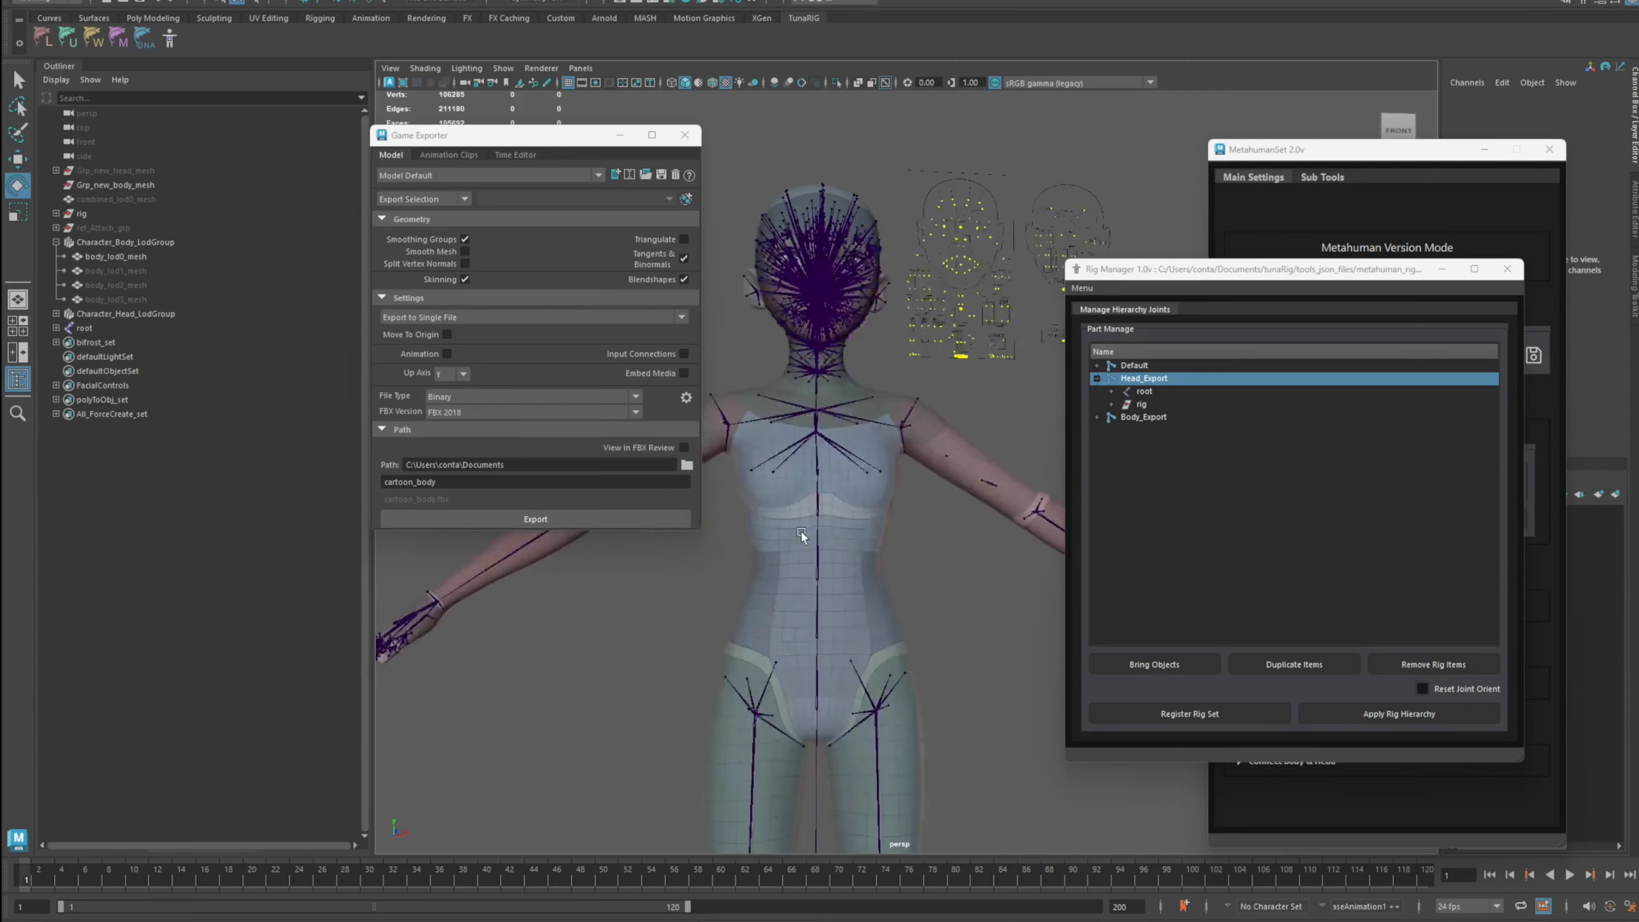
middle_click_drag(973, 537, 1013, 576, "alt")
right_click_drag(764, 574, 872, 543, "alt")
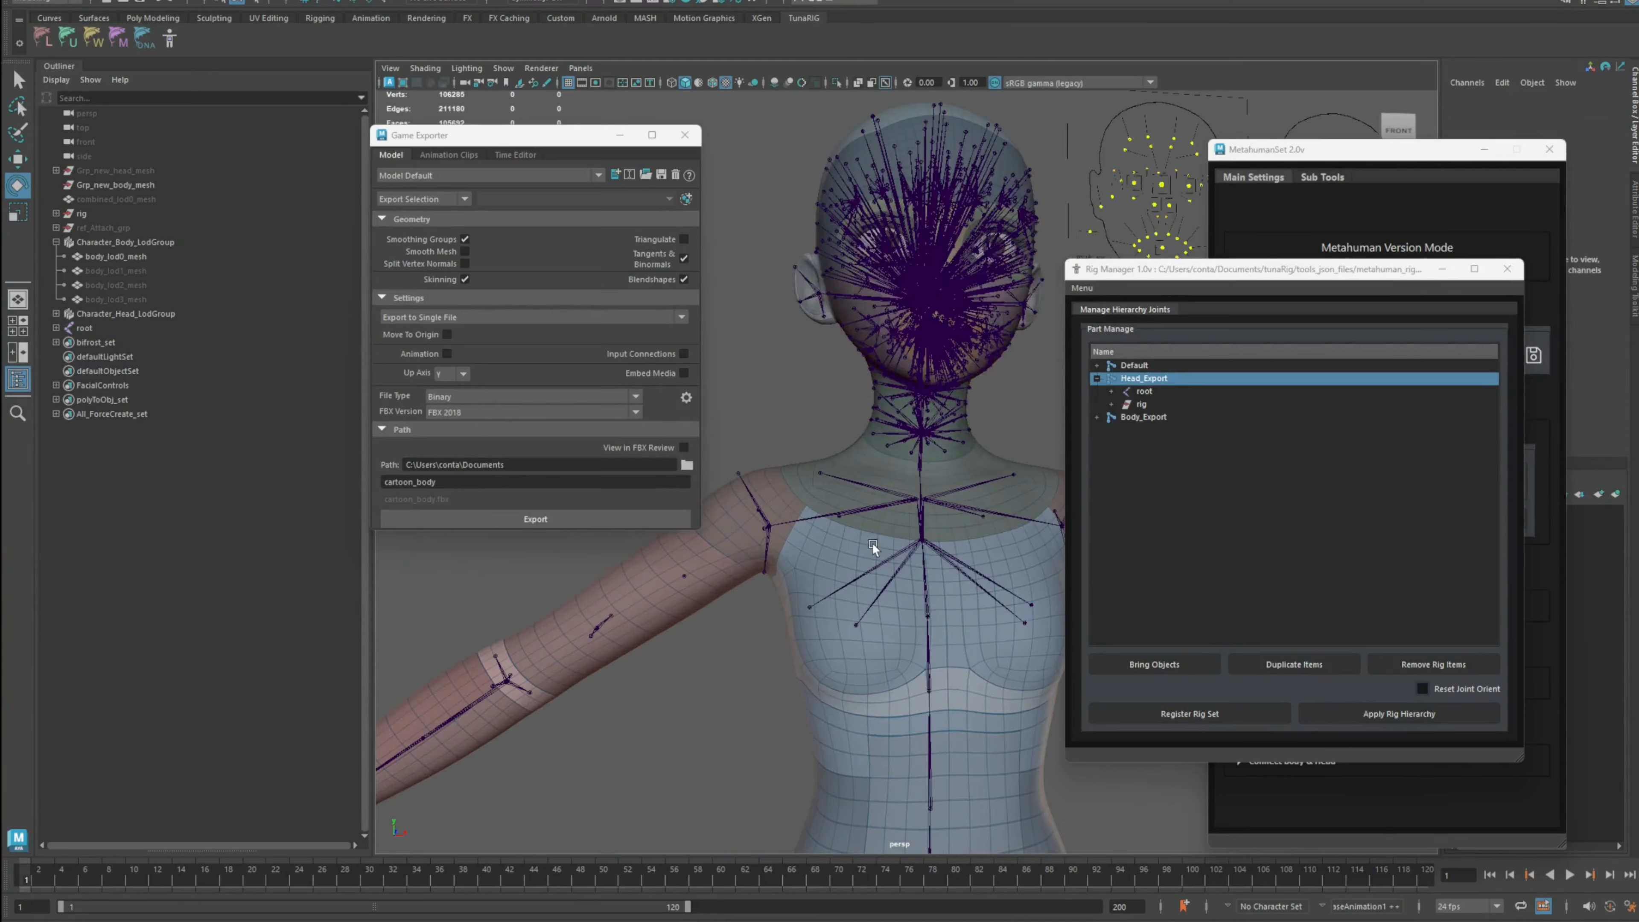
Step: Isolate the root joint and inspect the combined body and facial skeleton from several angles
left_click(115, 328)
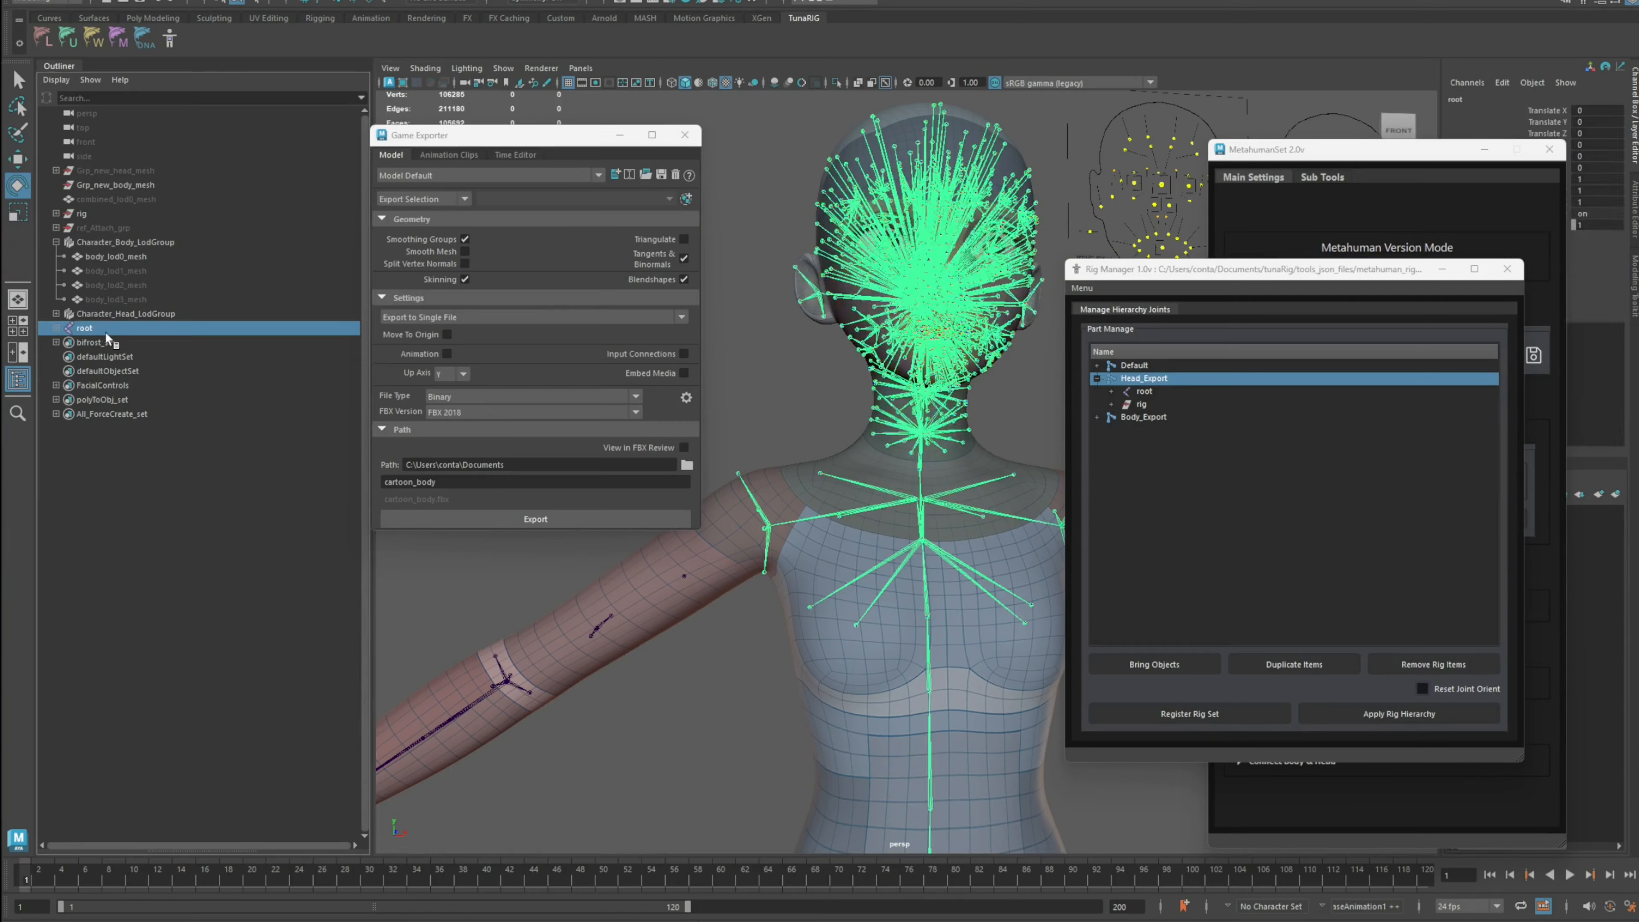
key("ctrl+1")
scroll(880, 544, "down", 5)
left_click_drag(915, 578, 975, 556, "alt")
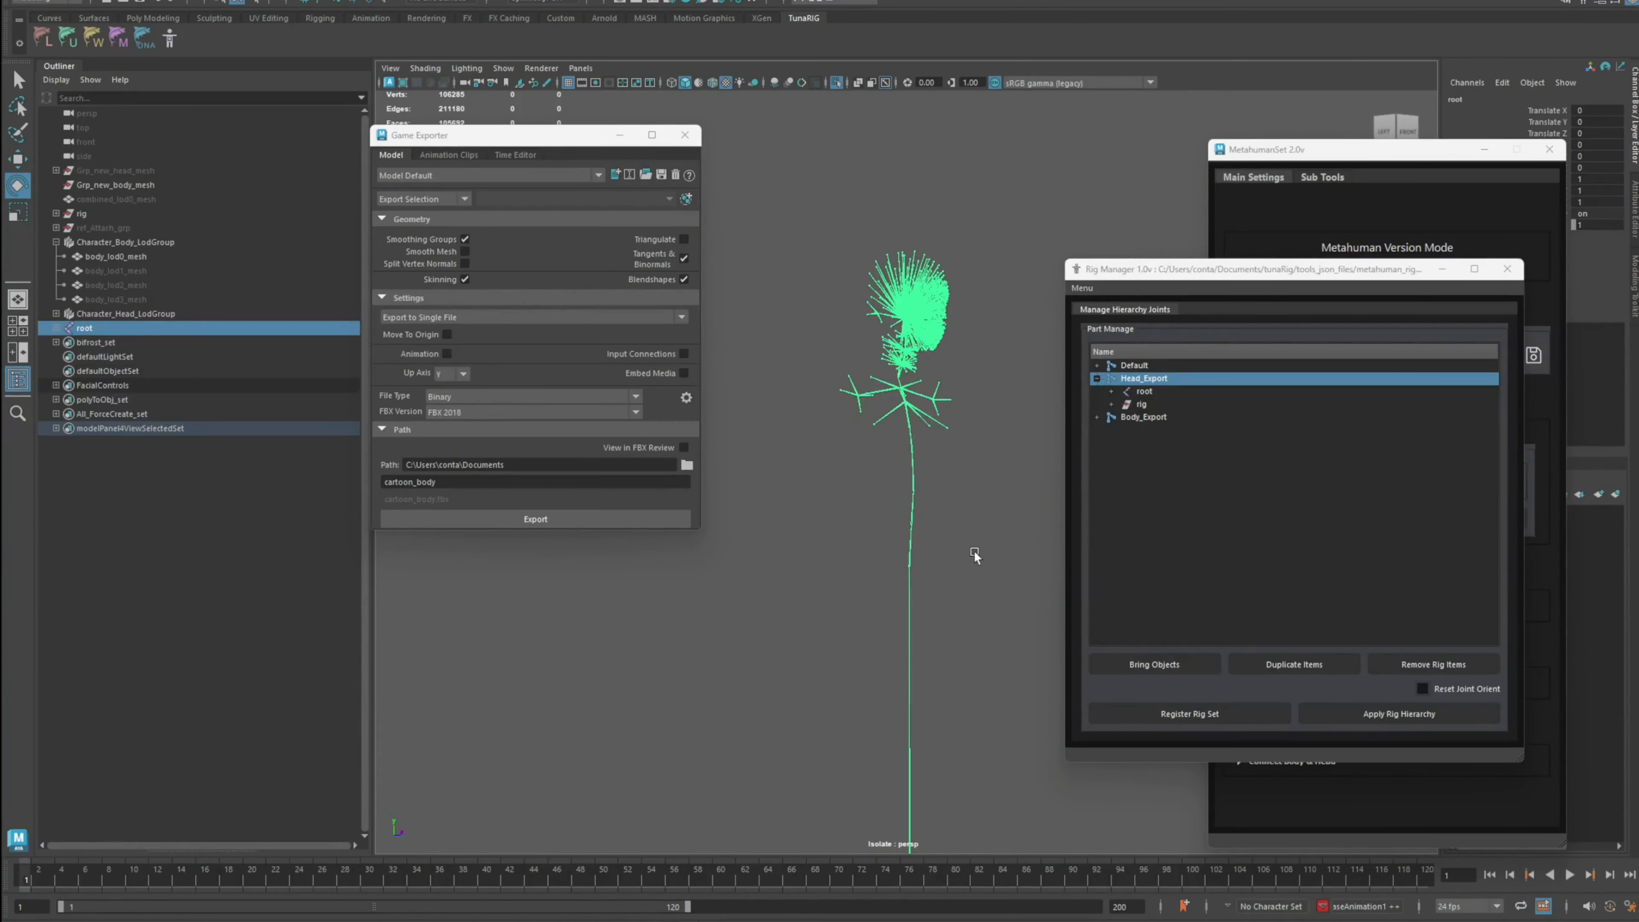
right_click_drag(881, 466, 930, 462, "alt")
middle_click_drag(904, 452, 962, 516, "alt")
left_click_drag(962, 517, 858, 511, "alt")
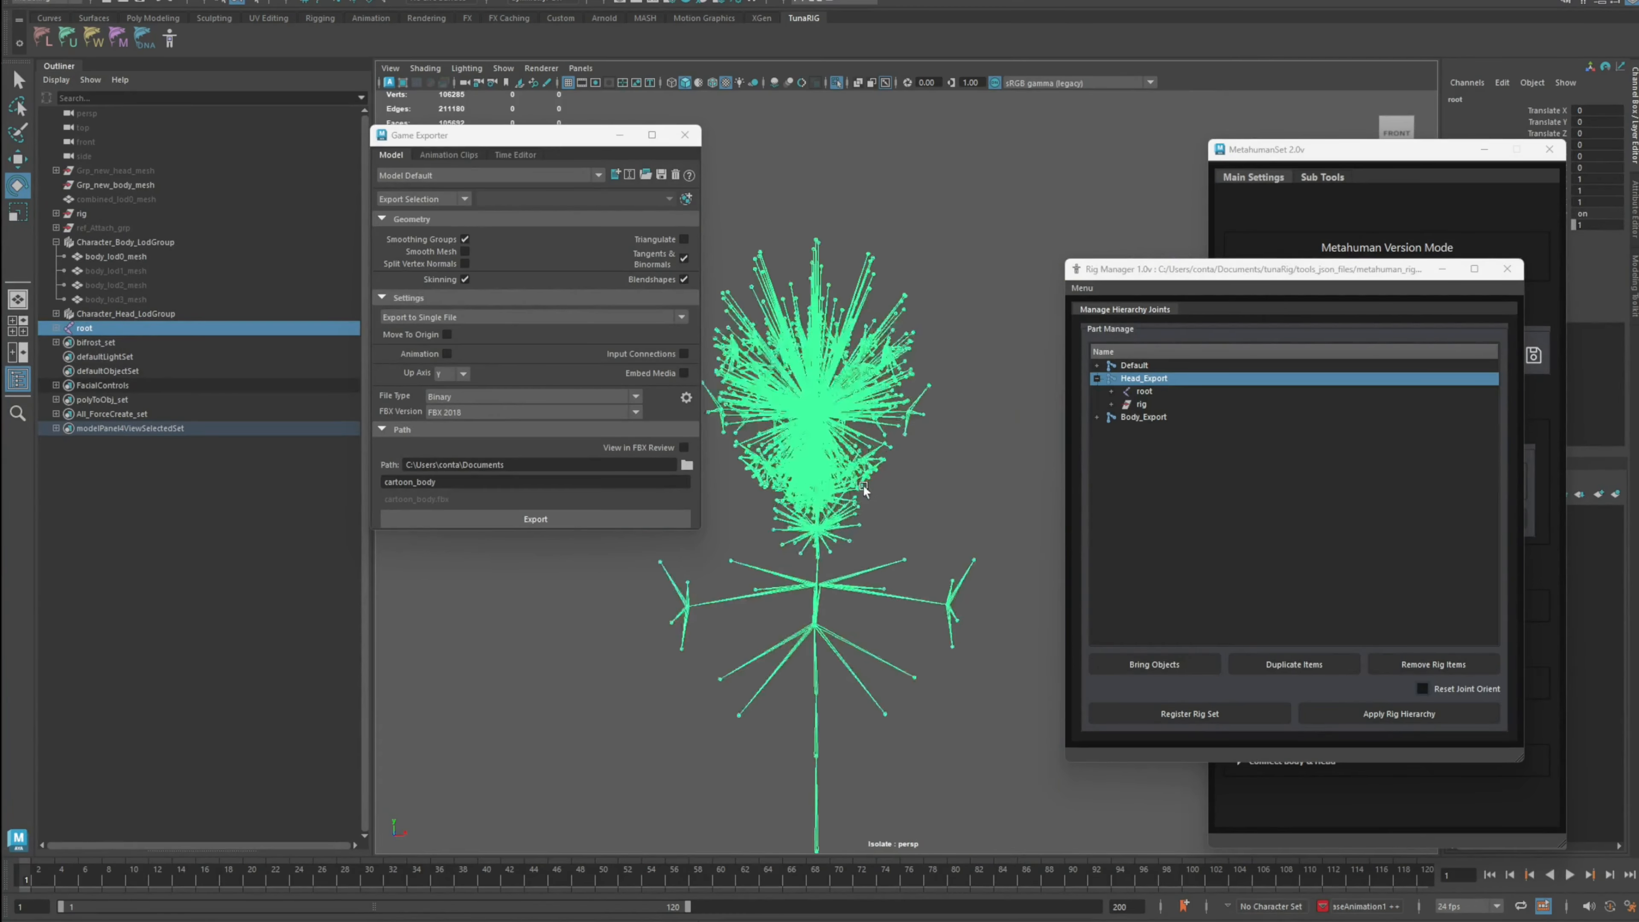
right_click_drag(858, 491, 820, 500, "alt")
key("ctrl+1")
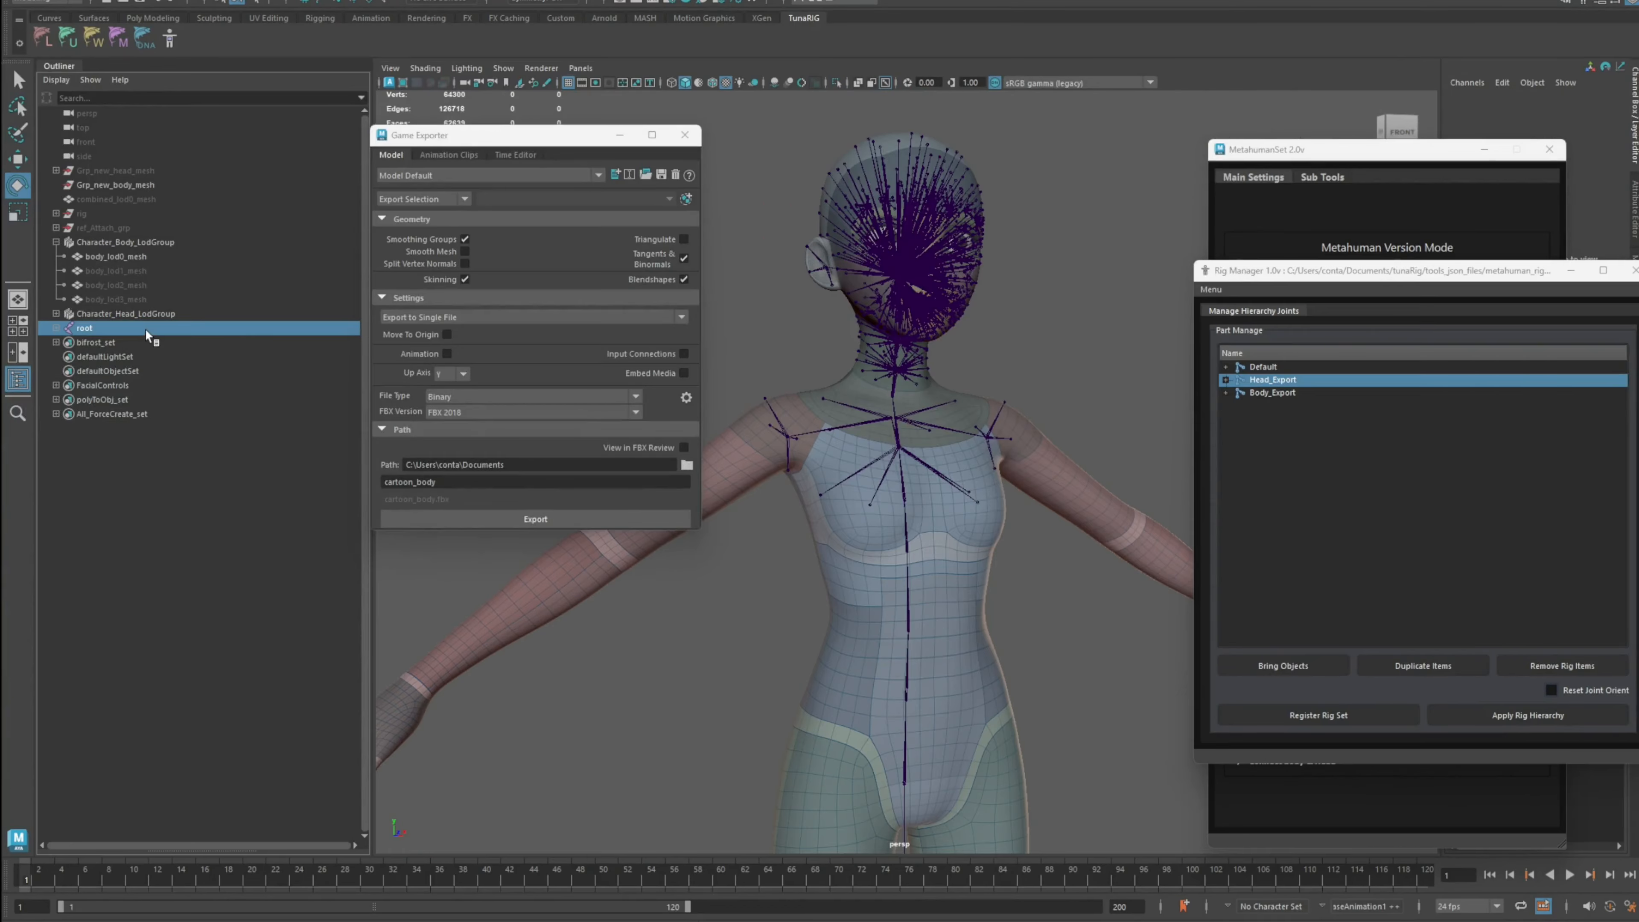
Step: Select the head LOD group and the root joint together with their full hierarchy
left_click(143, 330)
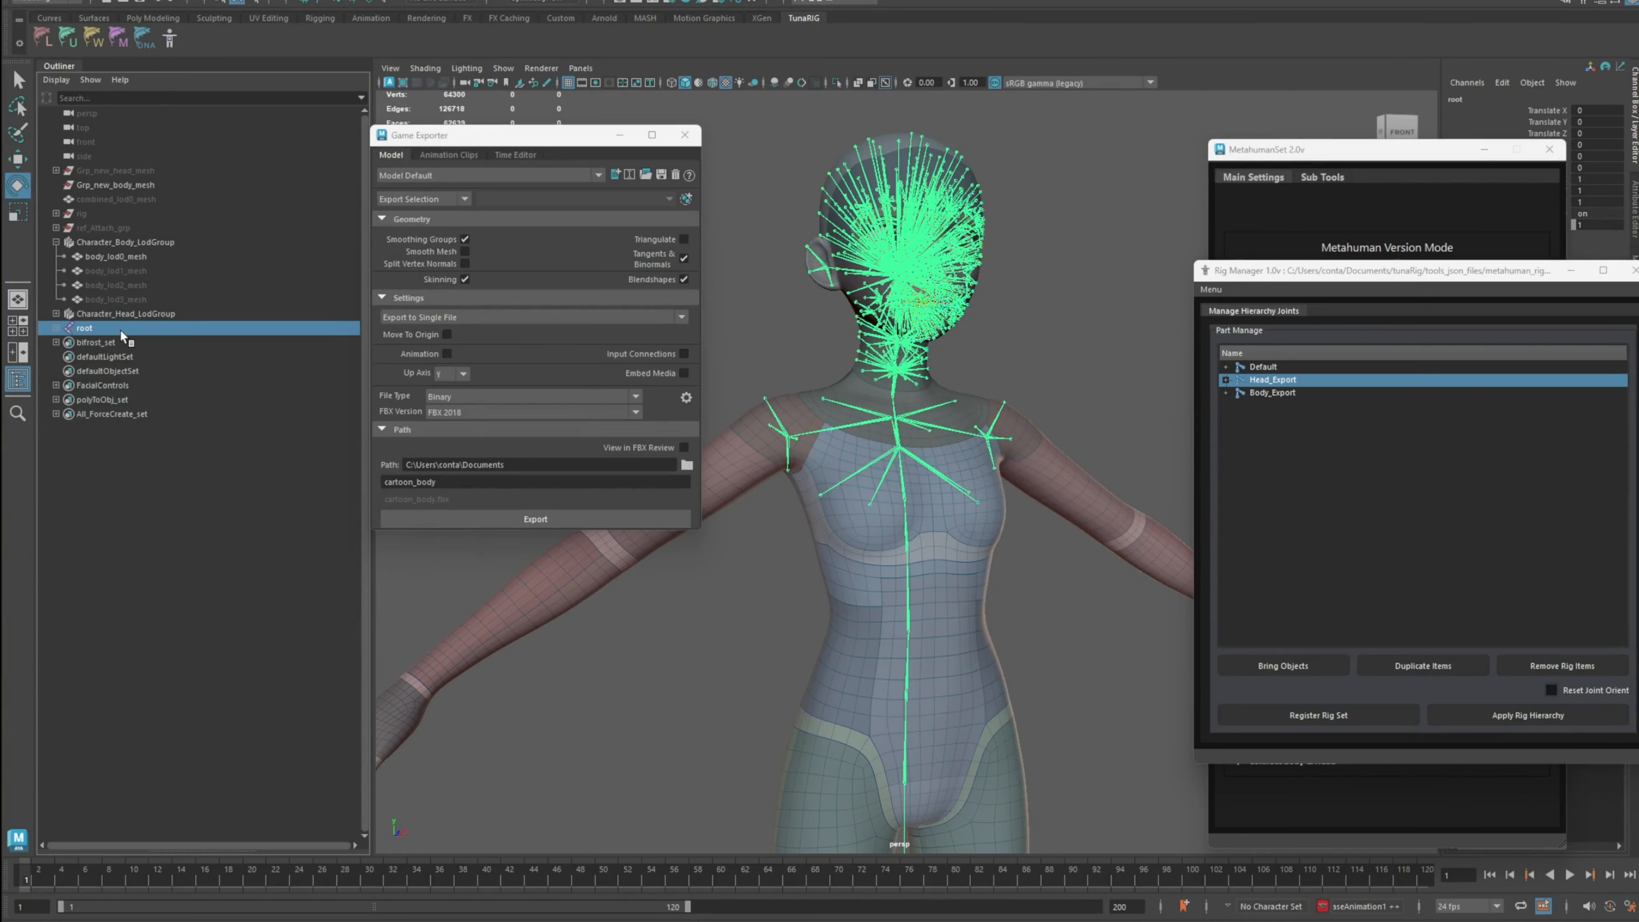
left_click(146, 315)
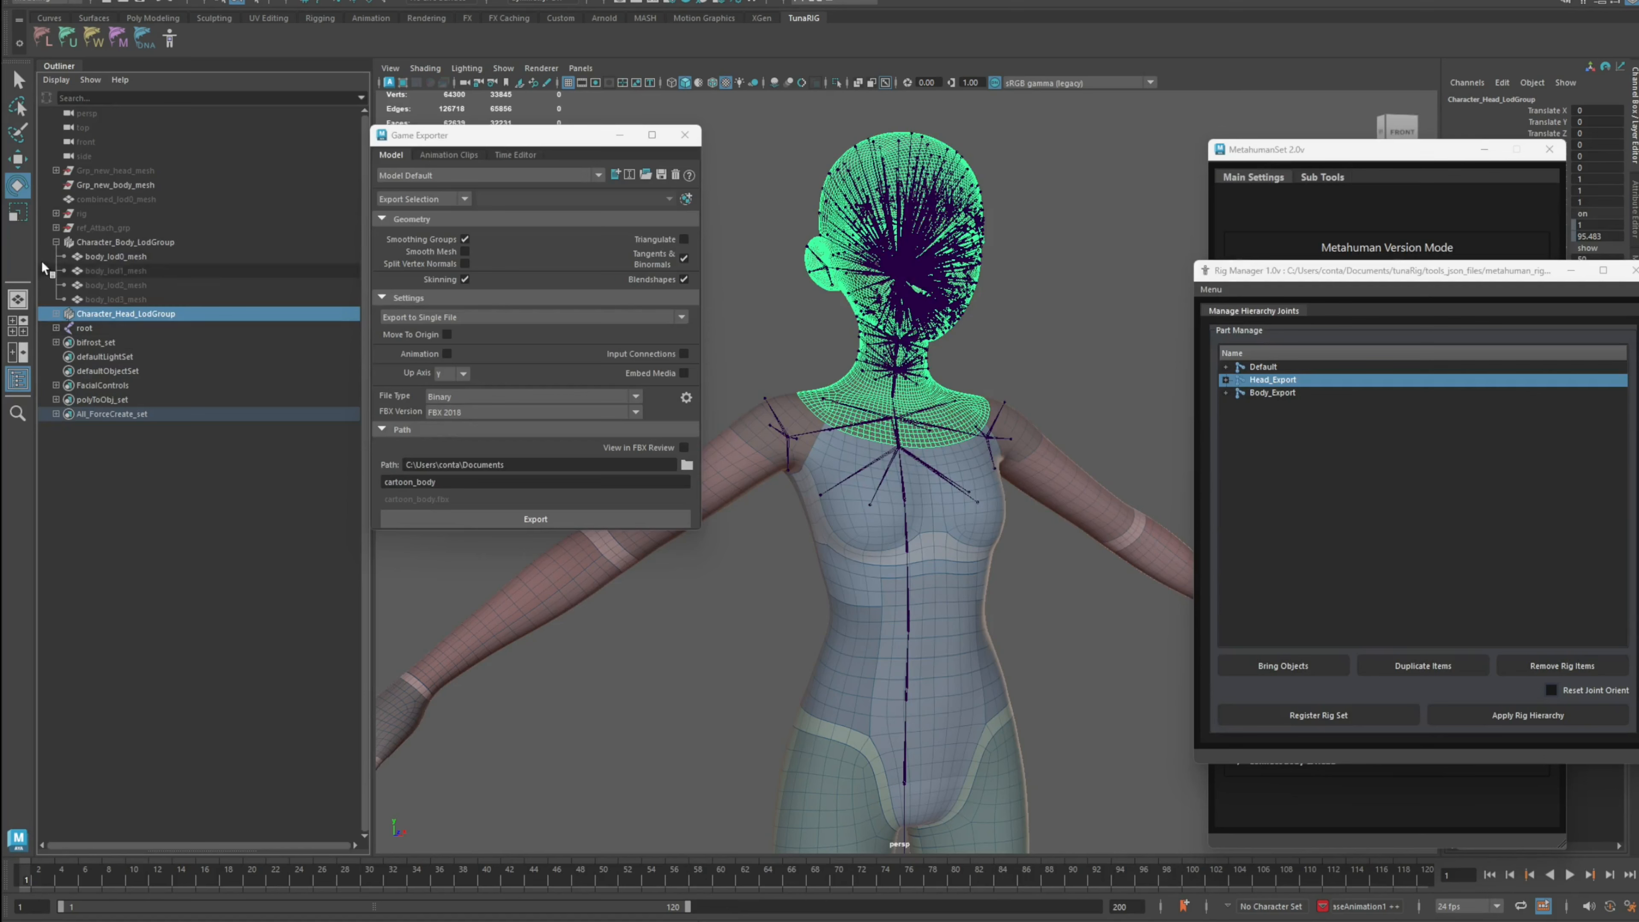
left_click(56, 242)
left_click(97, 269, "ctrl")
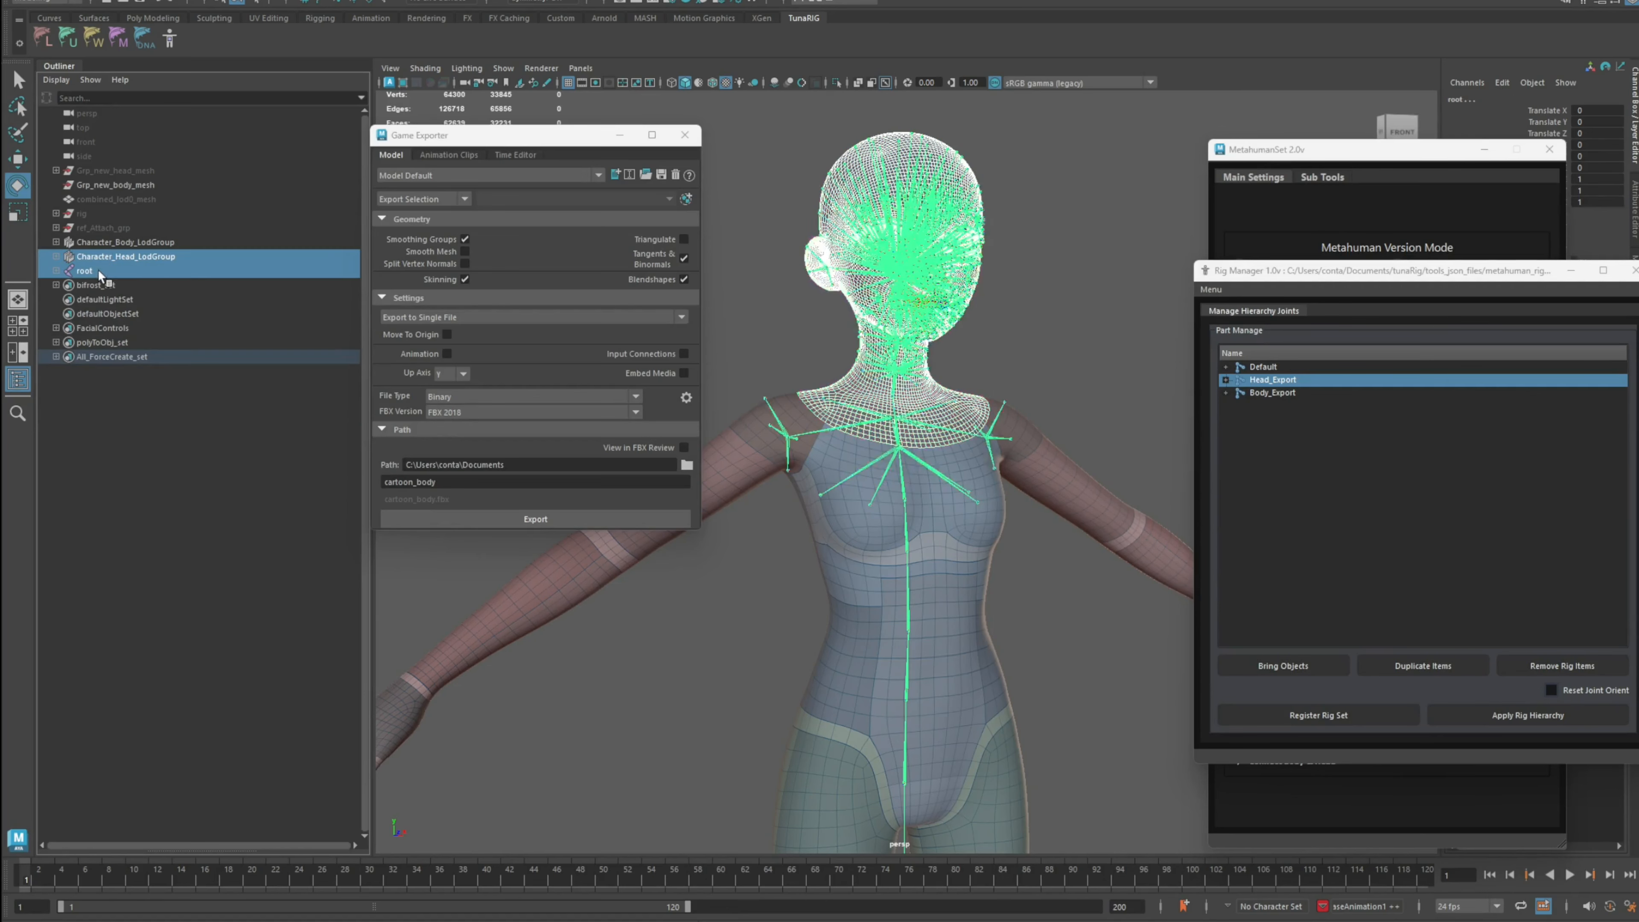
left_click(56, 272)
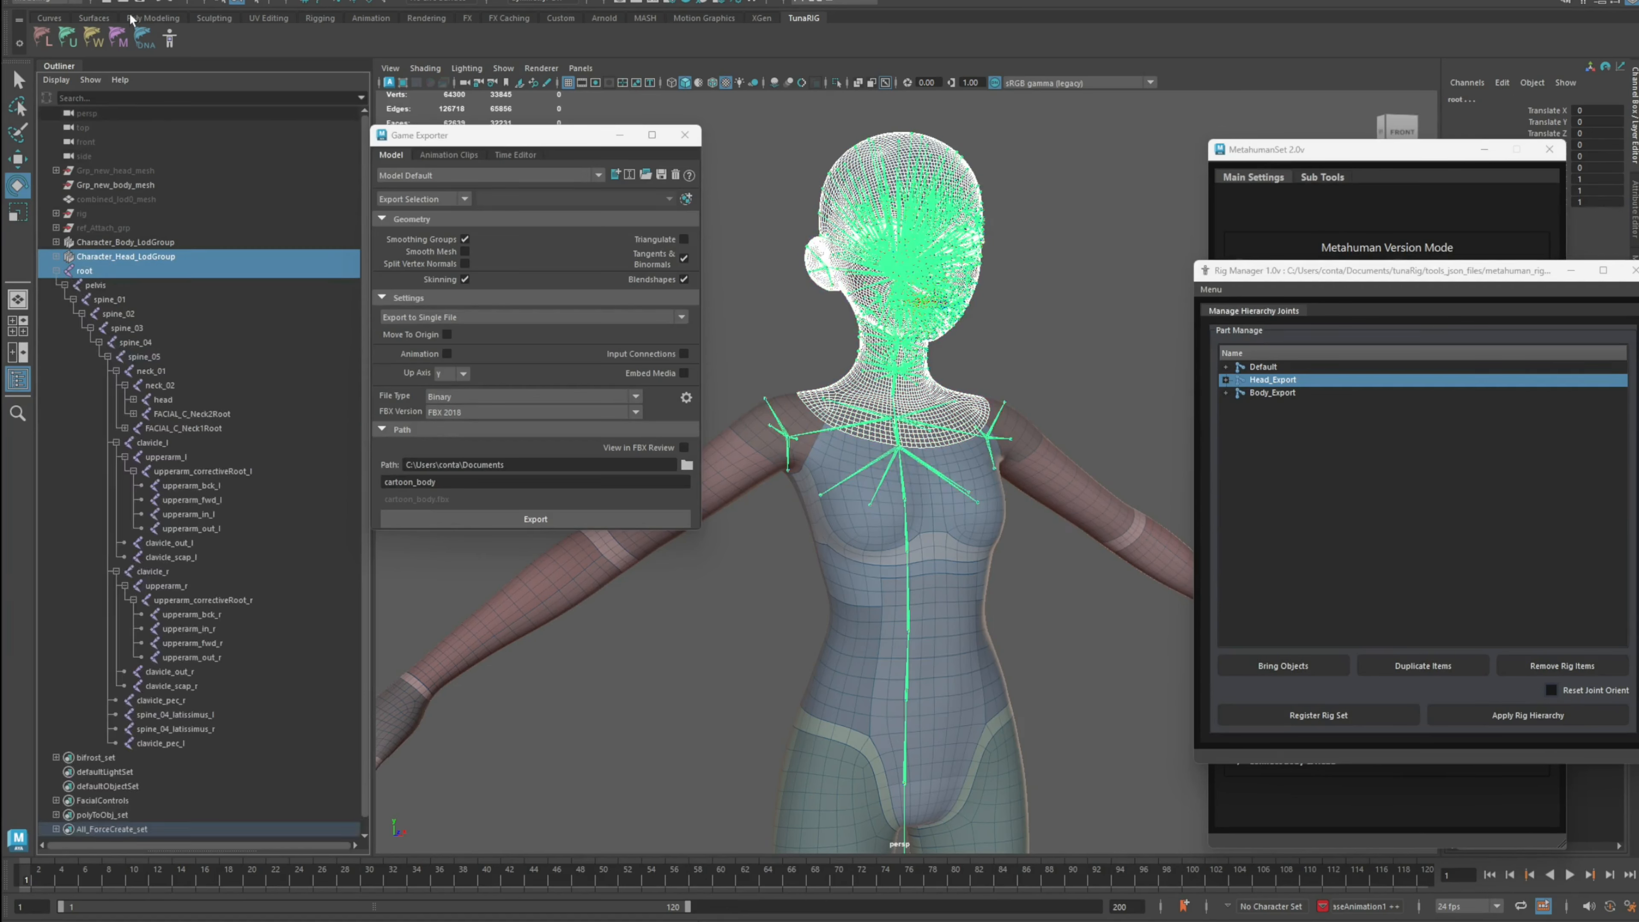
left_click(132, 1)
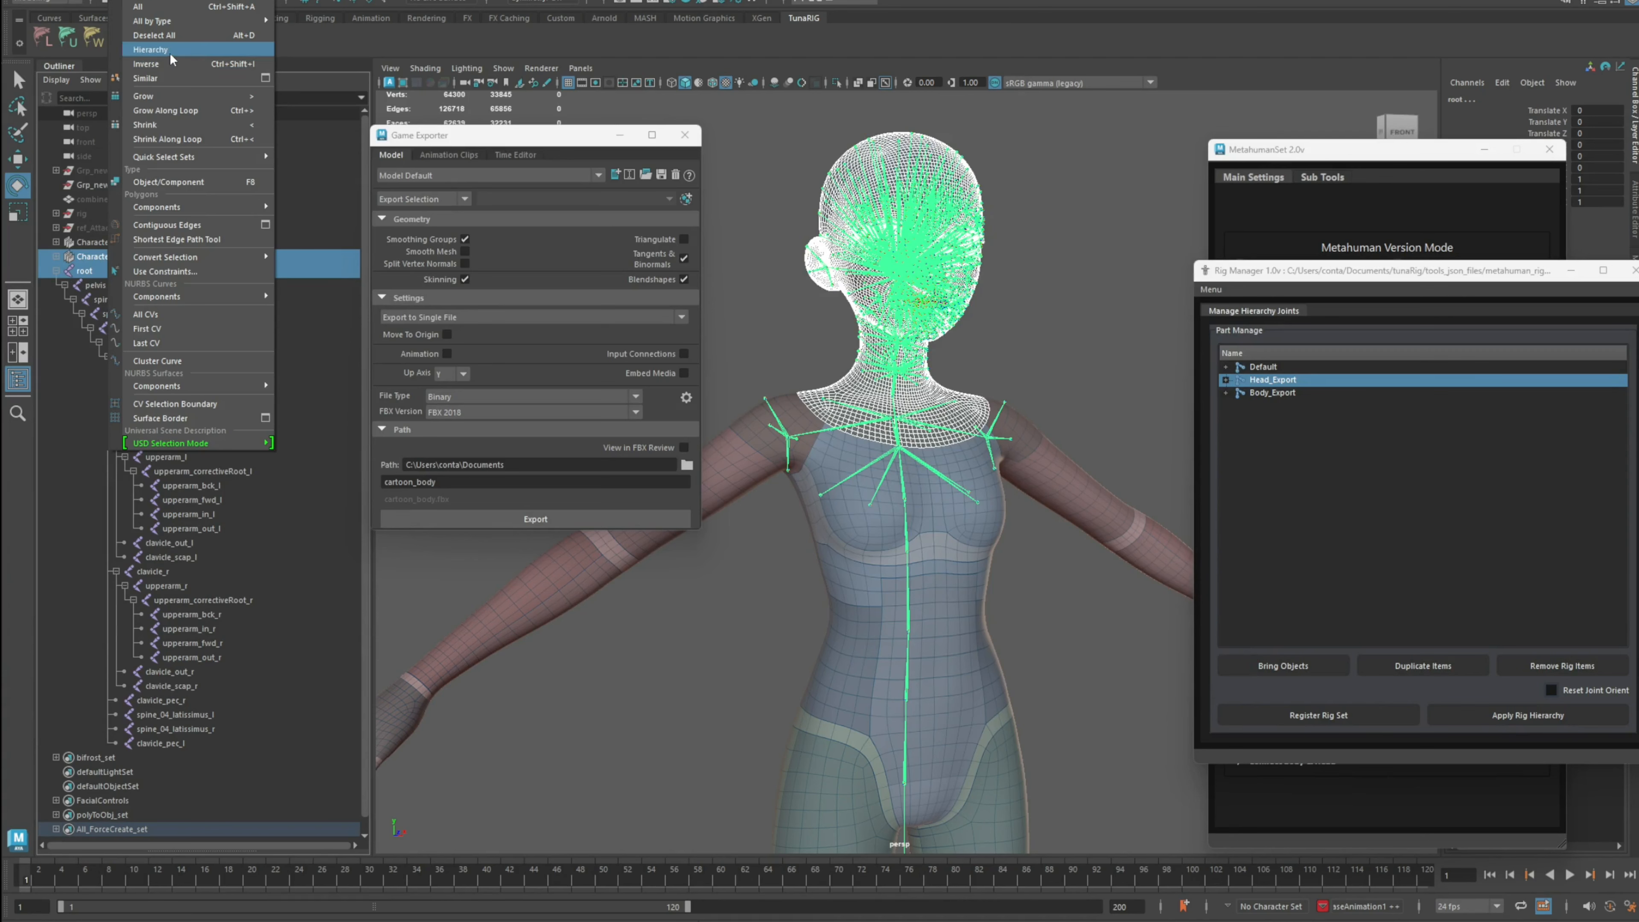
left_click(169, 53)
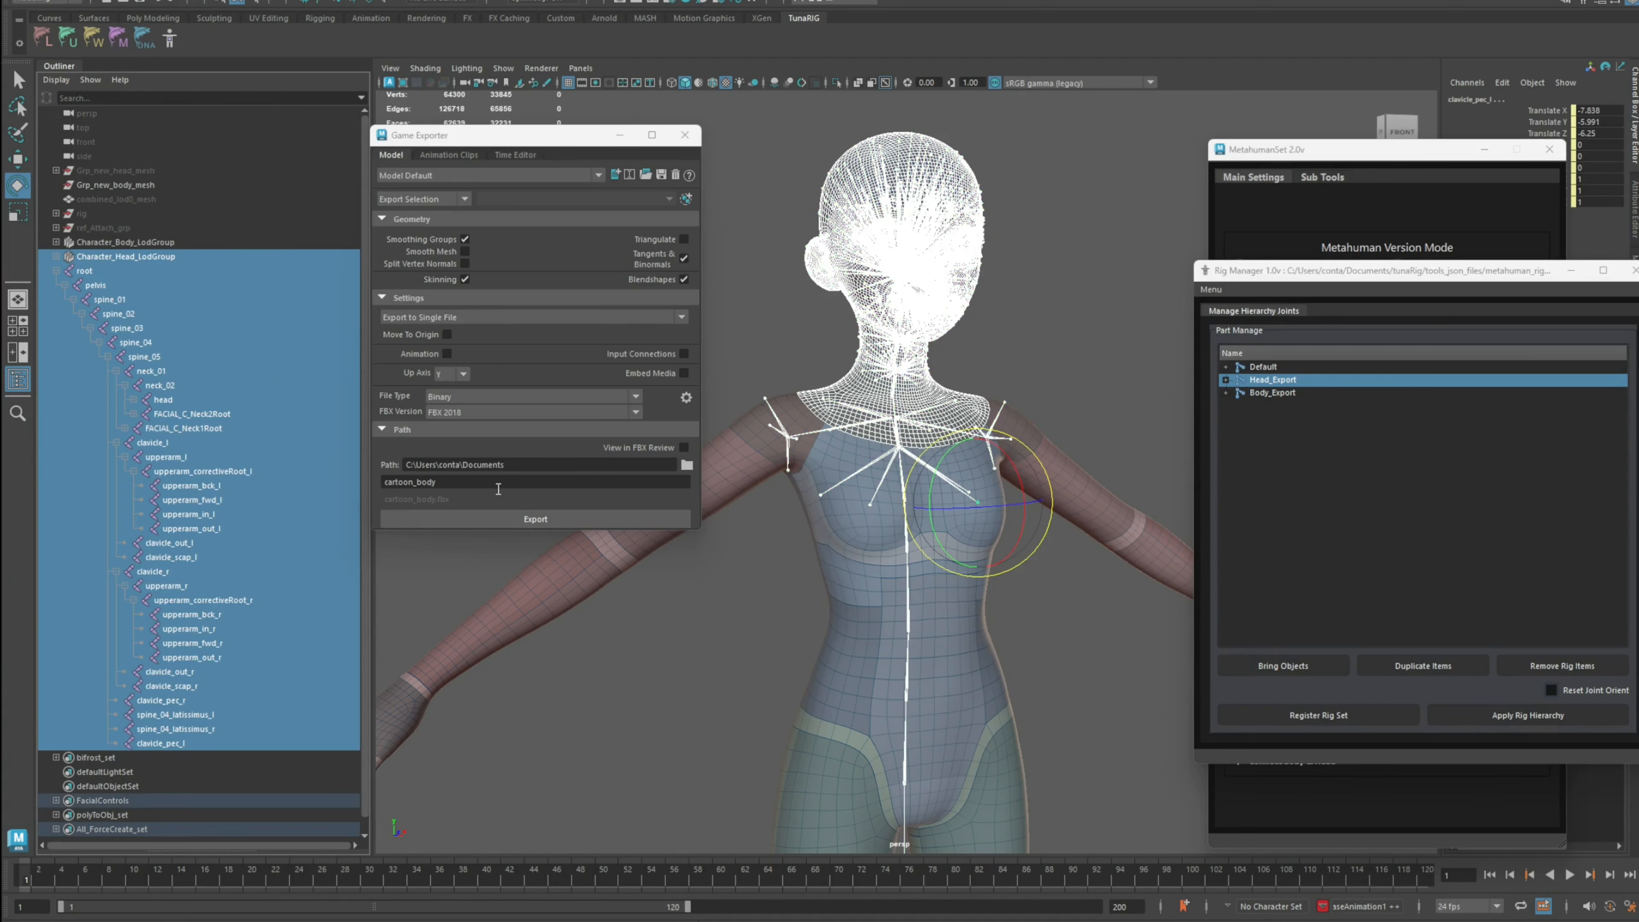
Step: Rename the export file to cartoon_head, export the selection as FBX, and close the Game Exporter
left_click(486, 483)
key("BackSpace")
key("BackSpace")
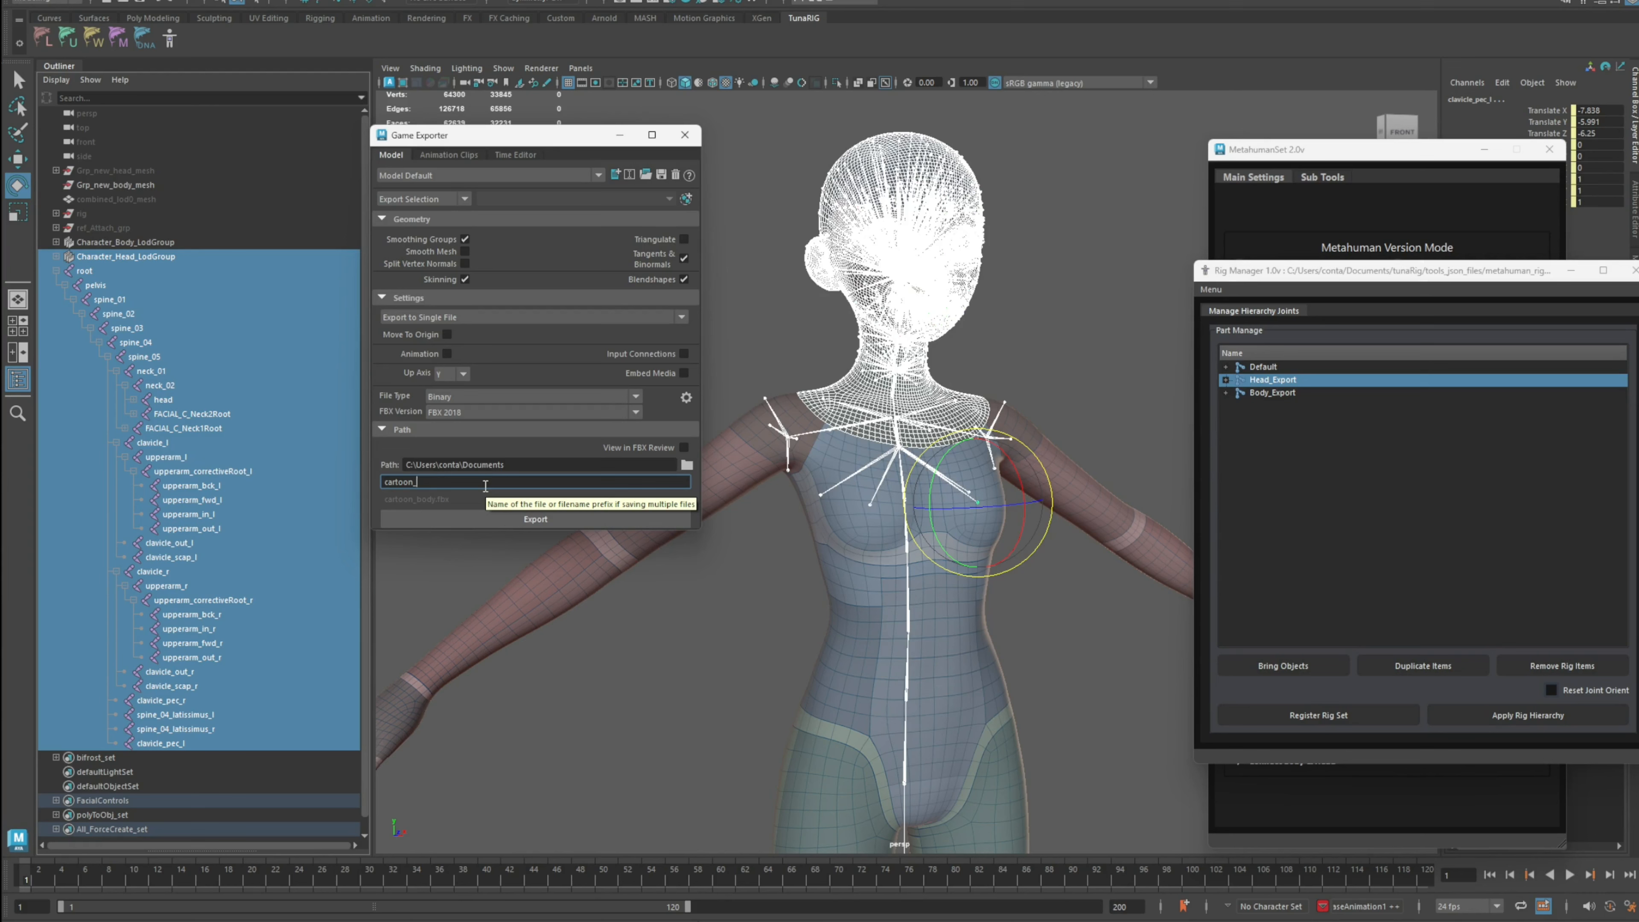
type("head")
left_click(525, 518)
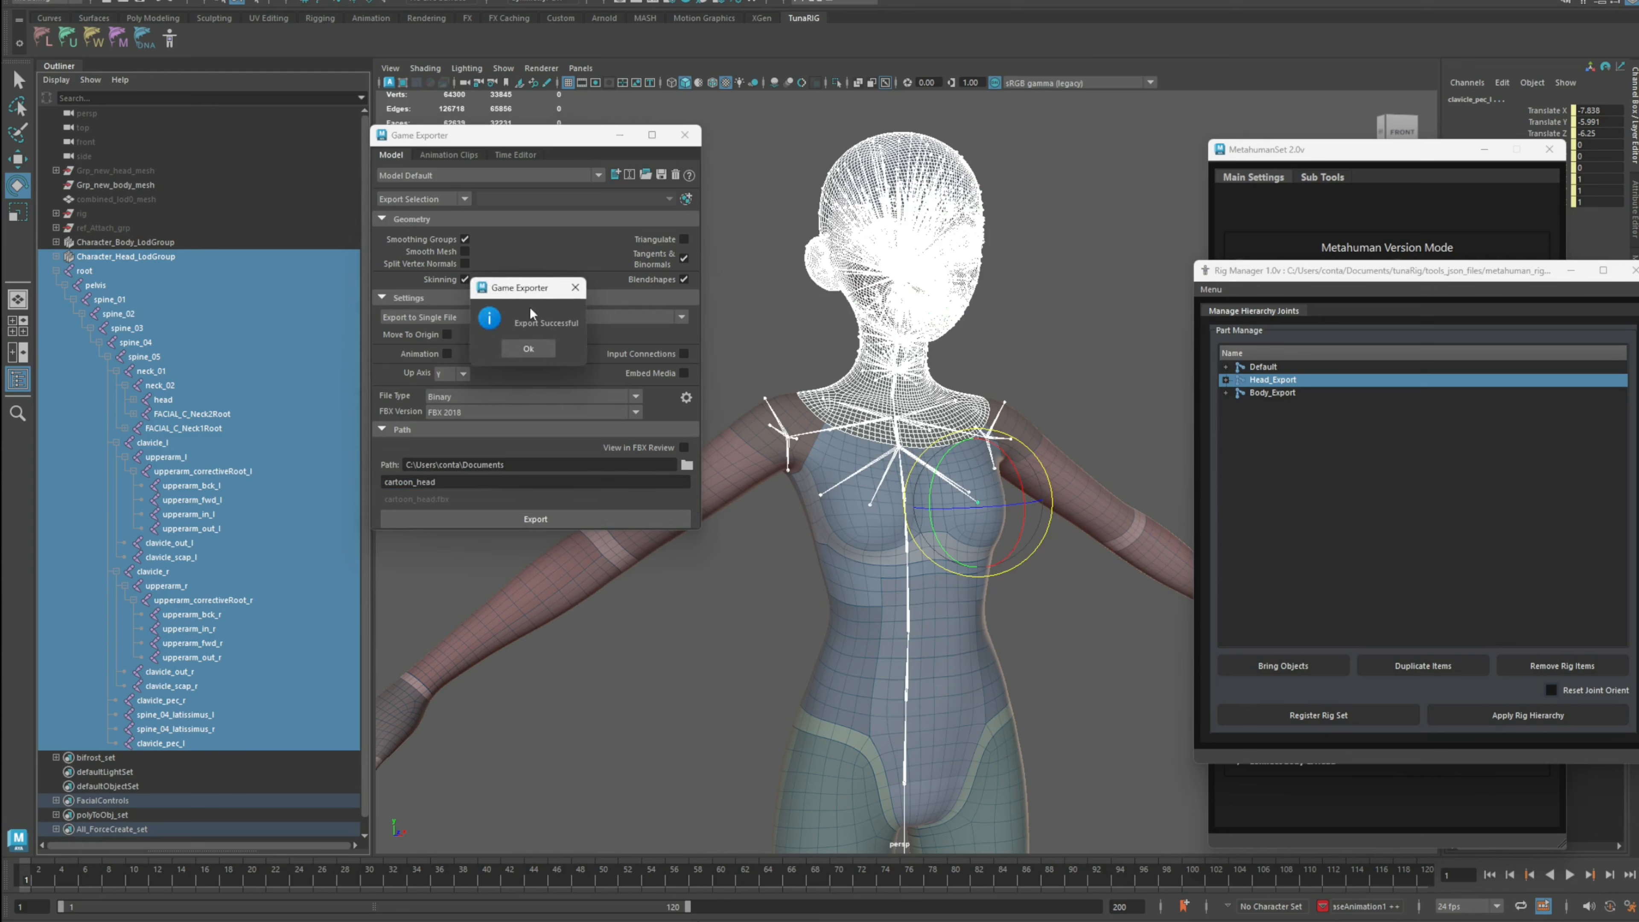
left_click(528, 349)
left_click_drag(589, 135, 643, 148)
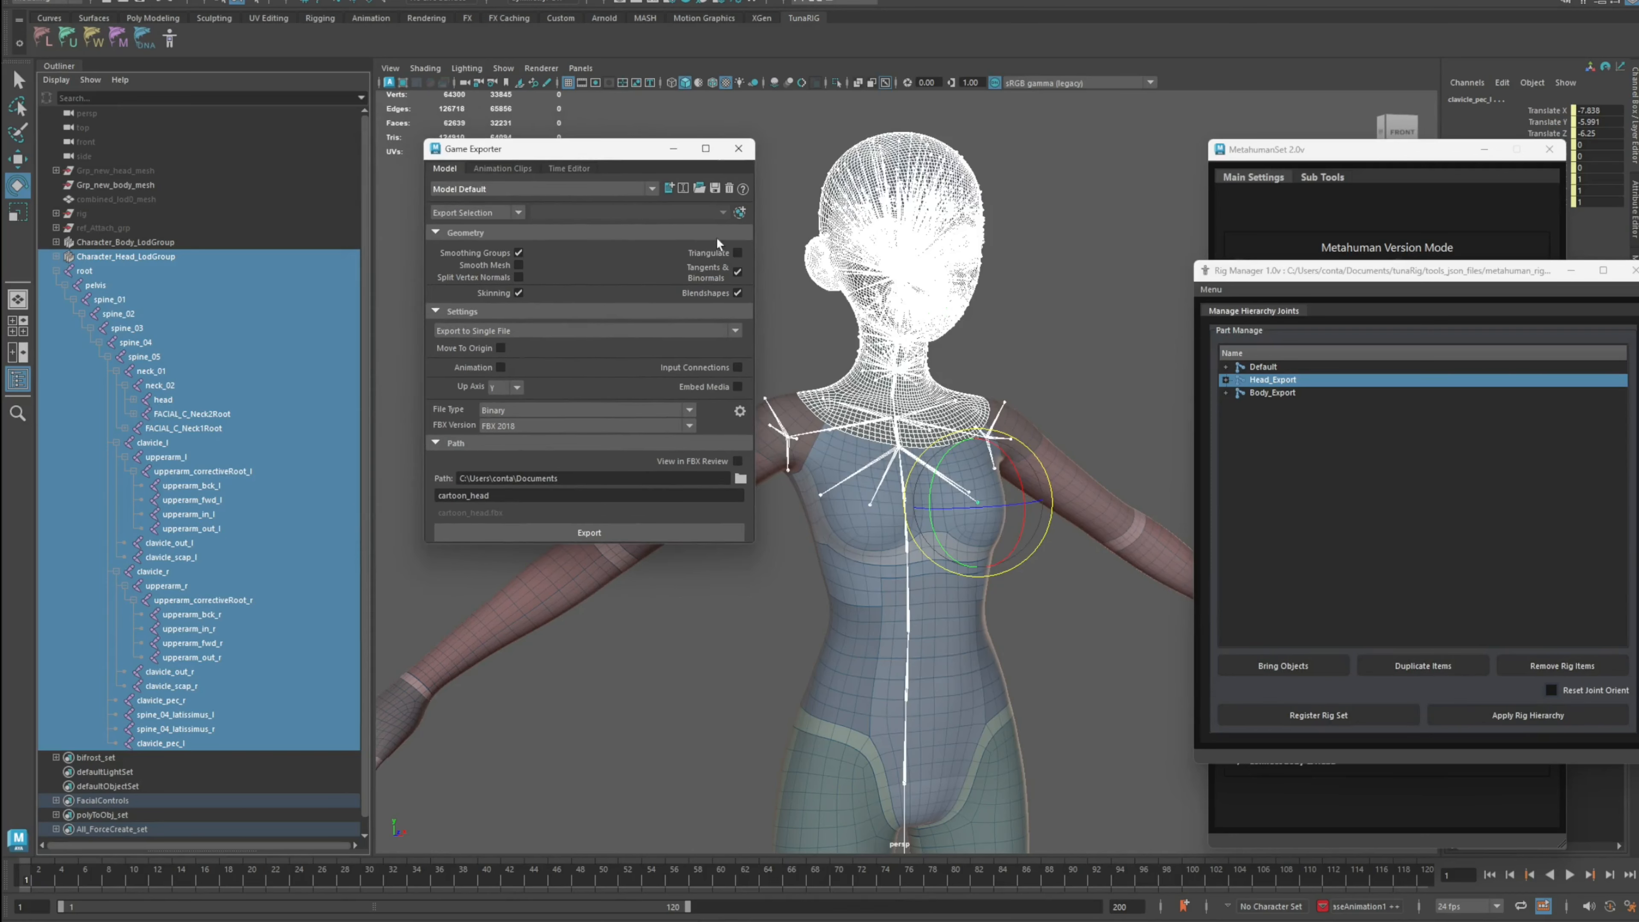
left_click(739, 147)
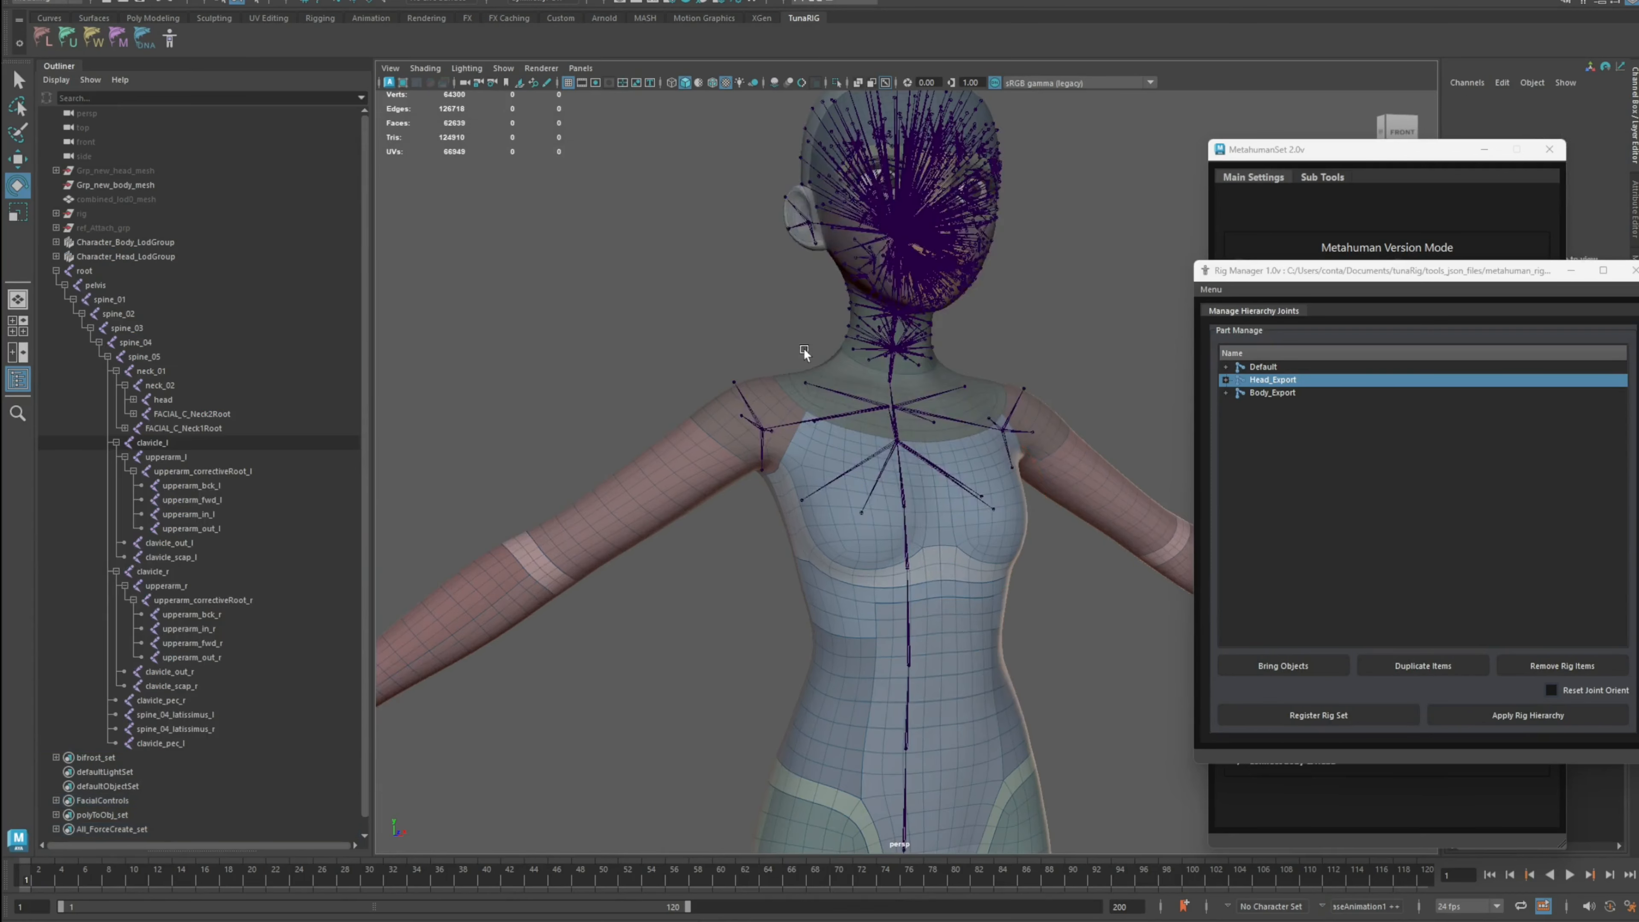
Step: Exit isolation, select the root joint hierarchy, and apply the Default rig hierarchy in the Rig Manager
key("ctrl+1")
key("ctrl+1")
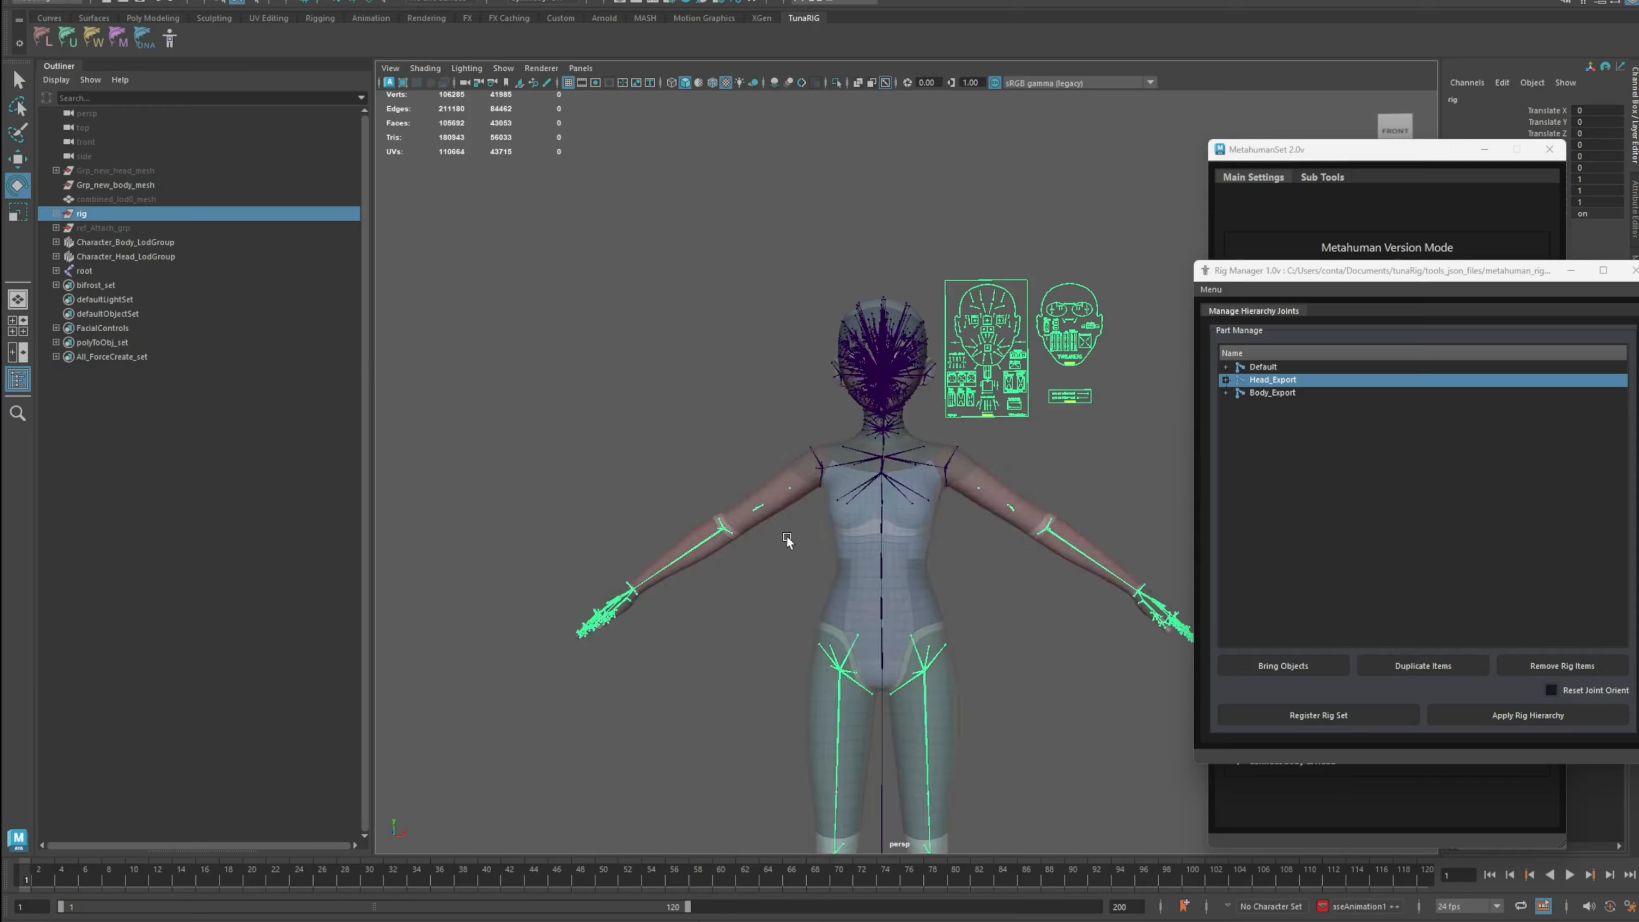
scroll(786, 536, "up", 5)
left_click(145, 267, "ctrl")
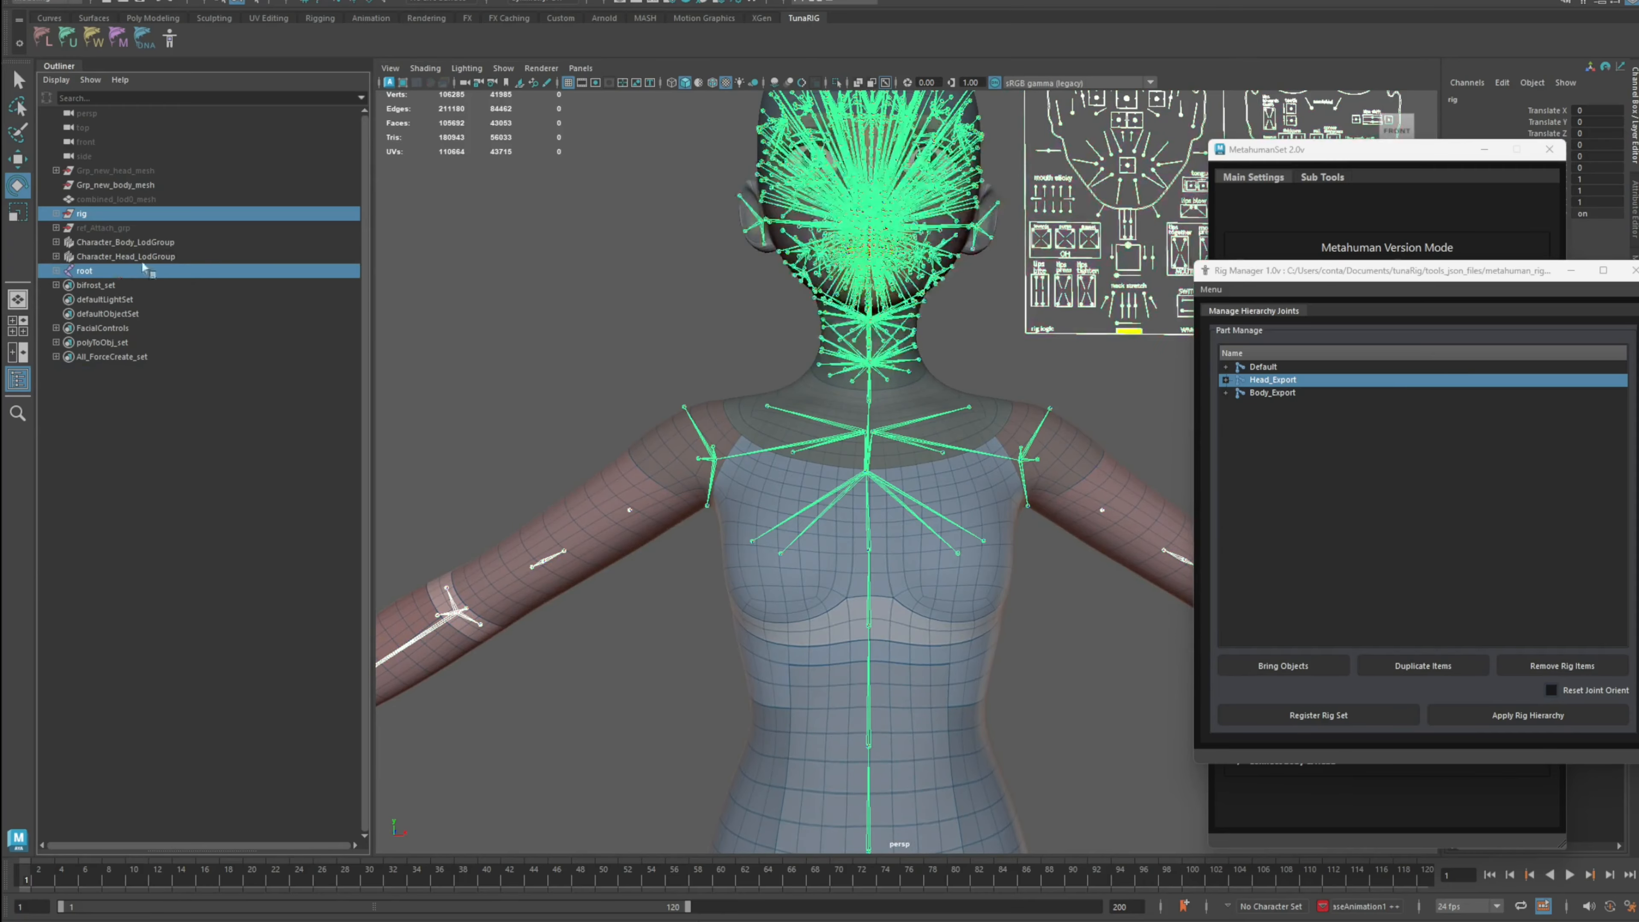
left_click(133, 2)
left_click(172, 50)
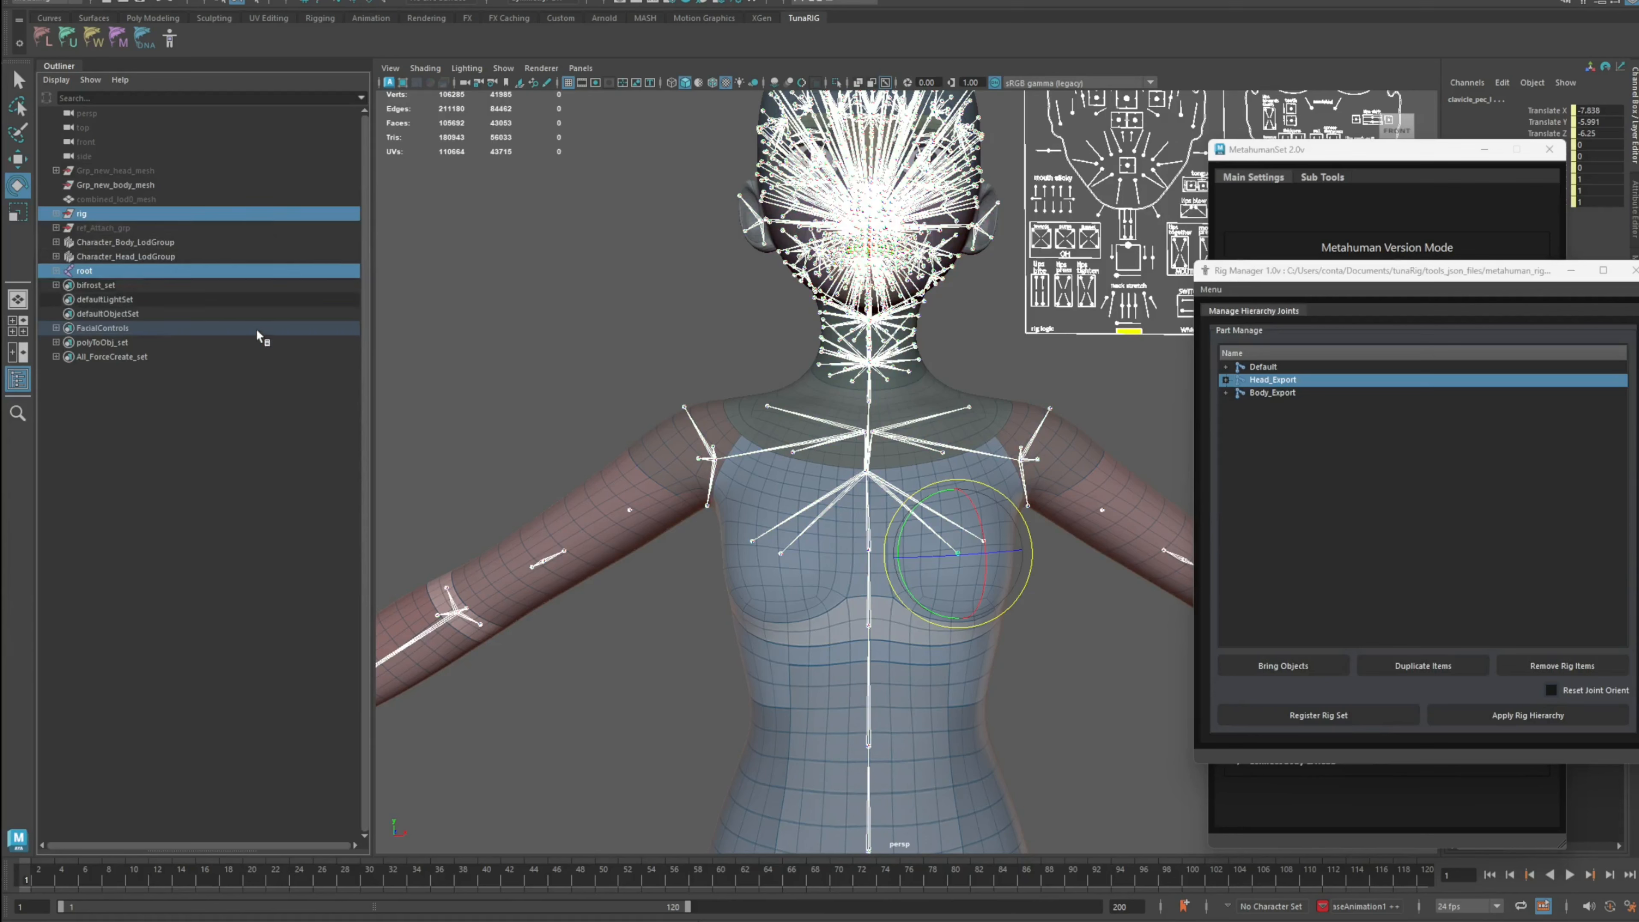
left_click(1269, 369)
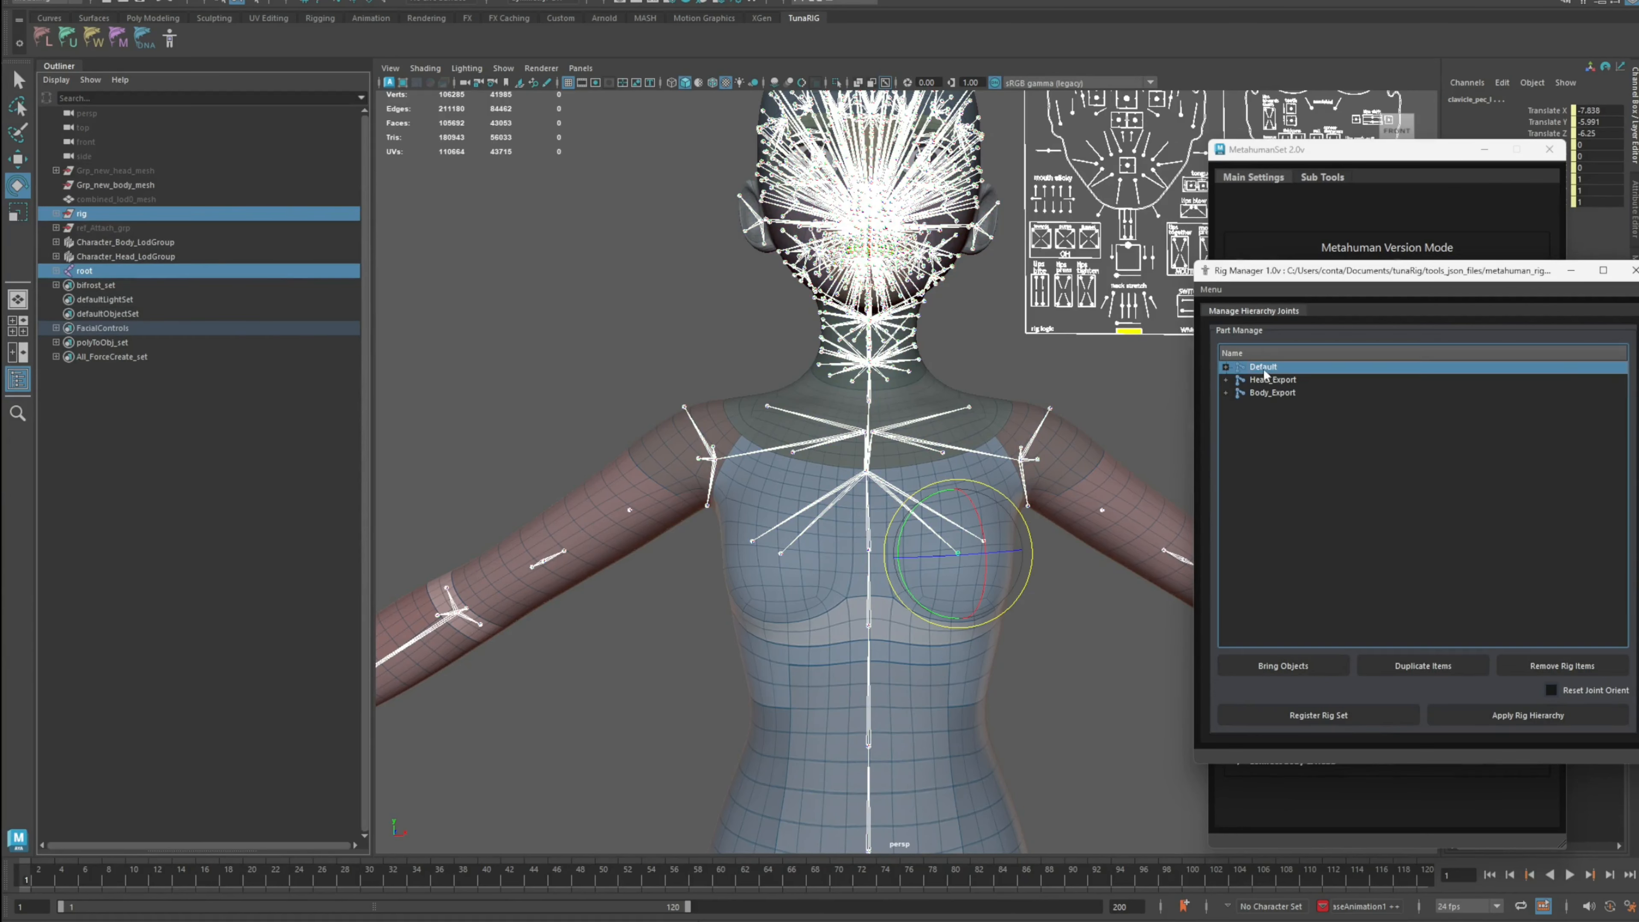
left_click(56, 271)
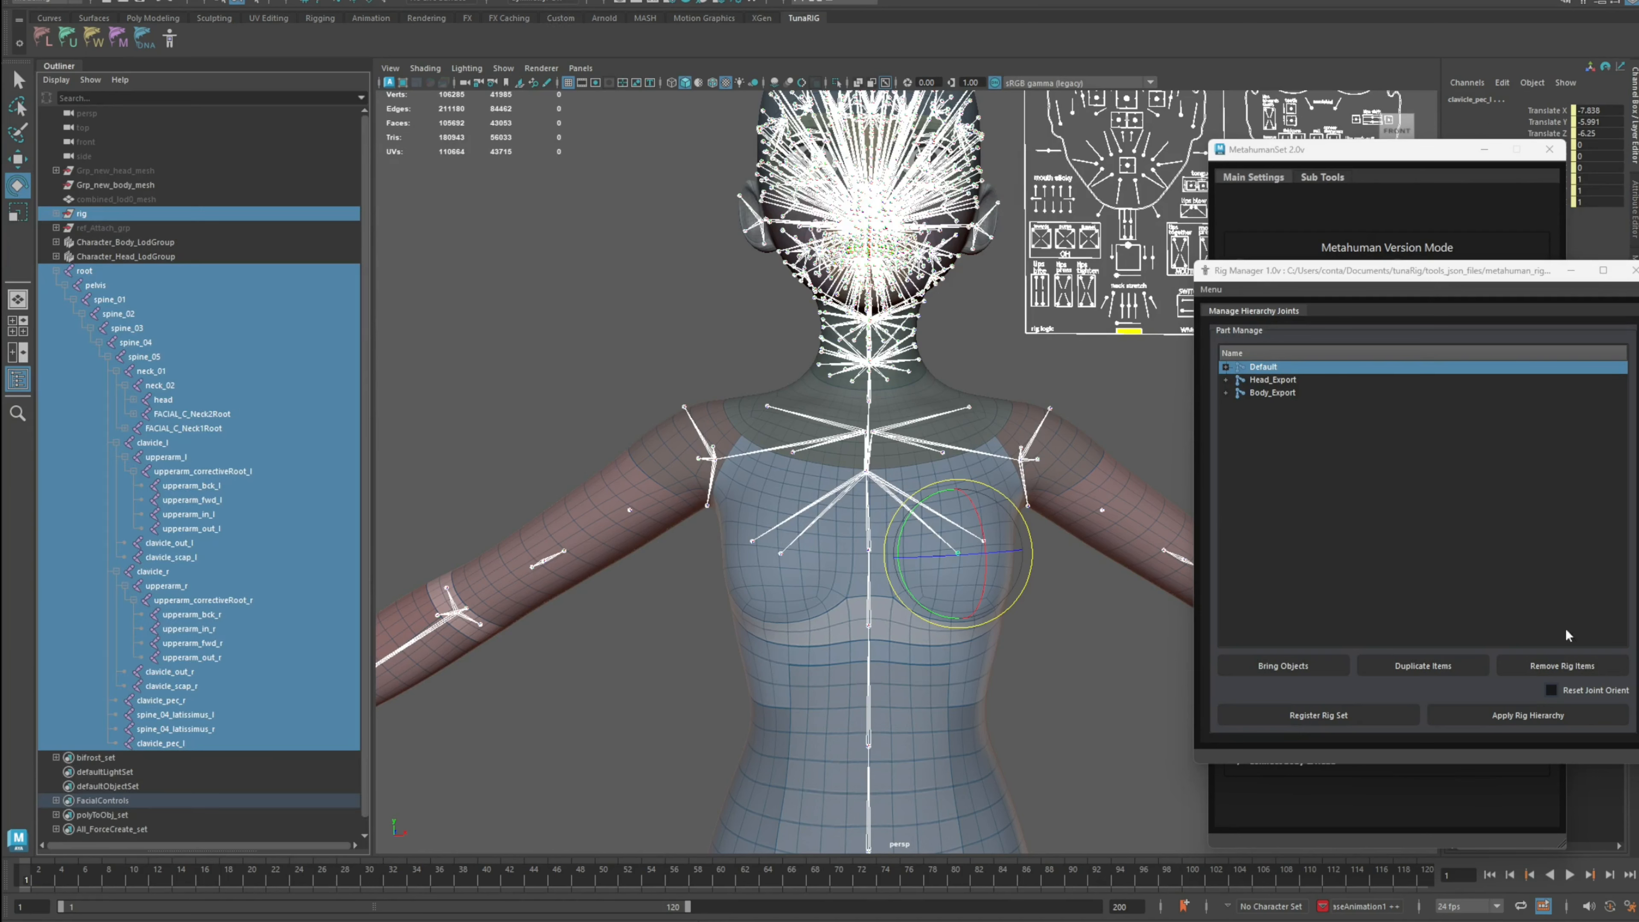
left_click(1518, 717)
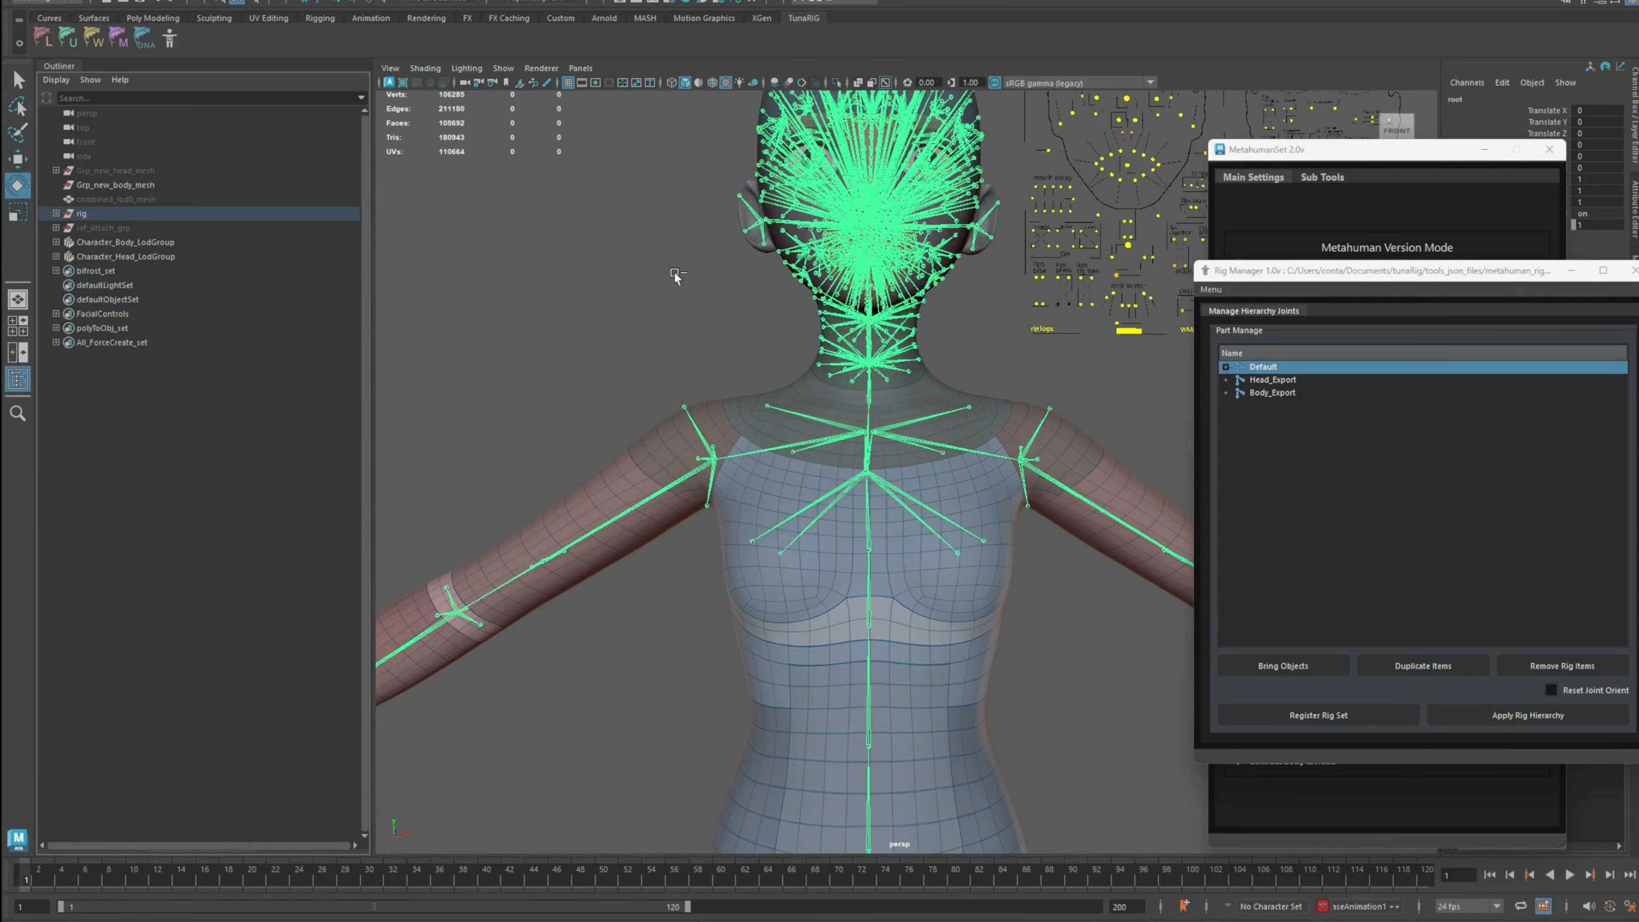
Step: Unparent the upper arm joint from the clavicle to the world
left_click(672, 271)
scroll(710, 323, "down", 5)
left_click_drag(727, 345, 794, 399, "alt")
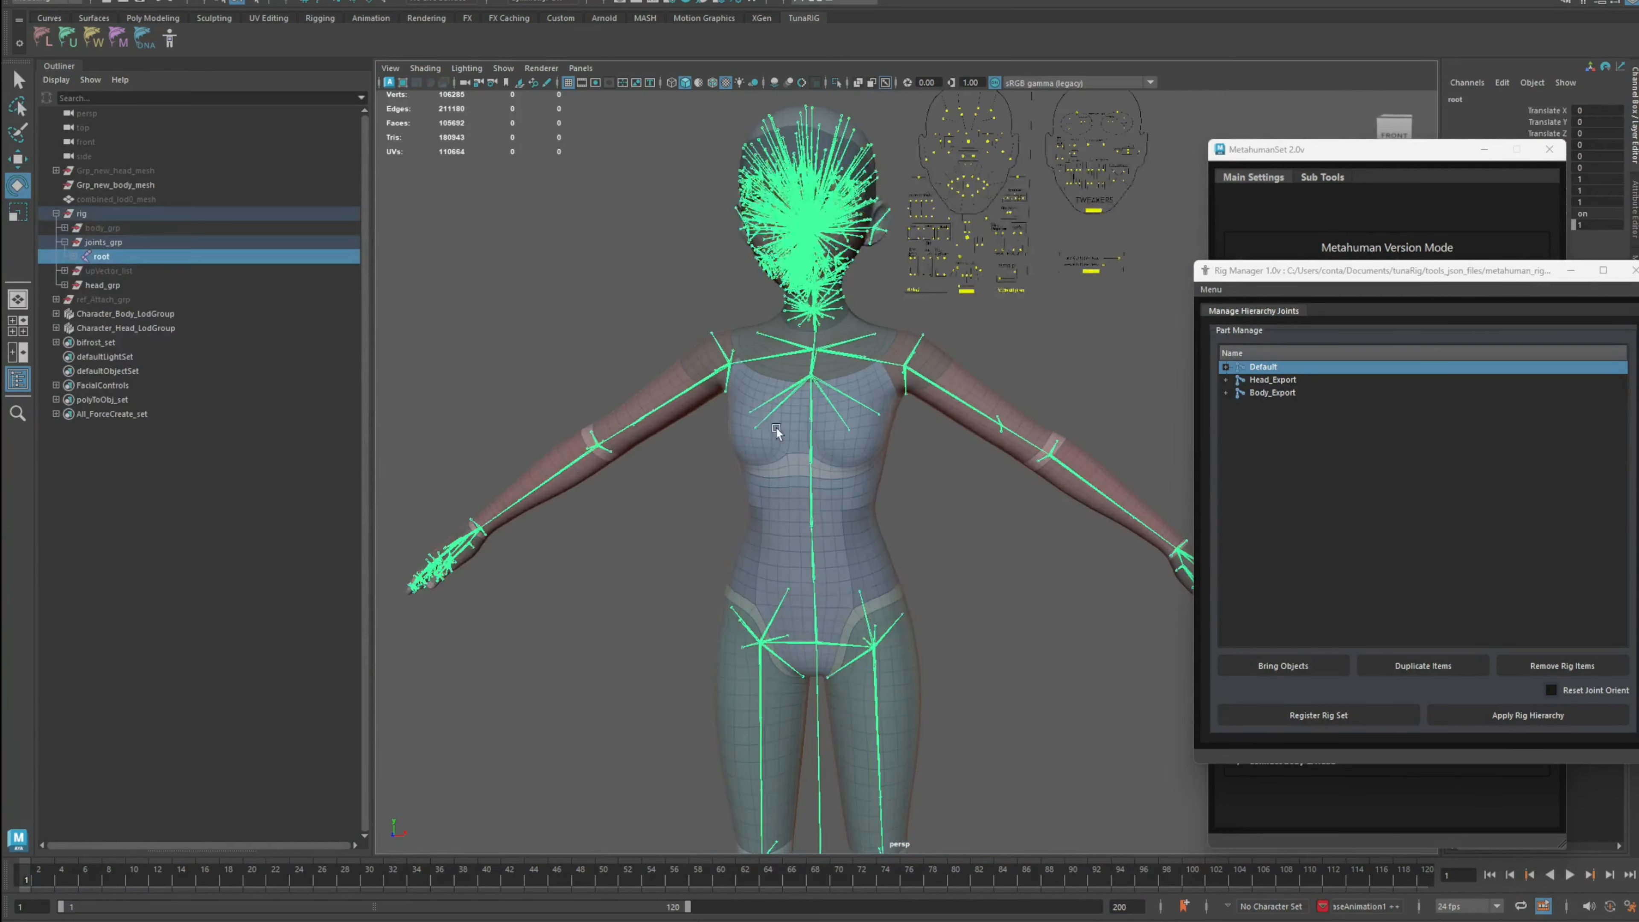
left_click_drag(778, 432, 1067, 417, "alt")
left_click(790, 446)
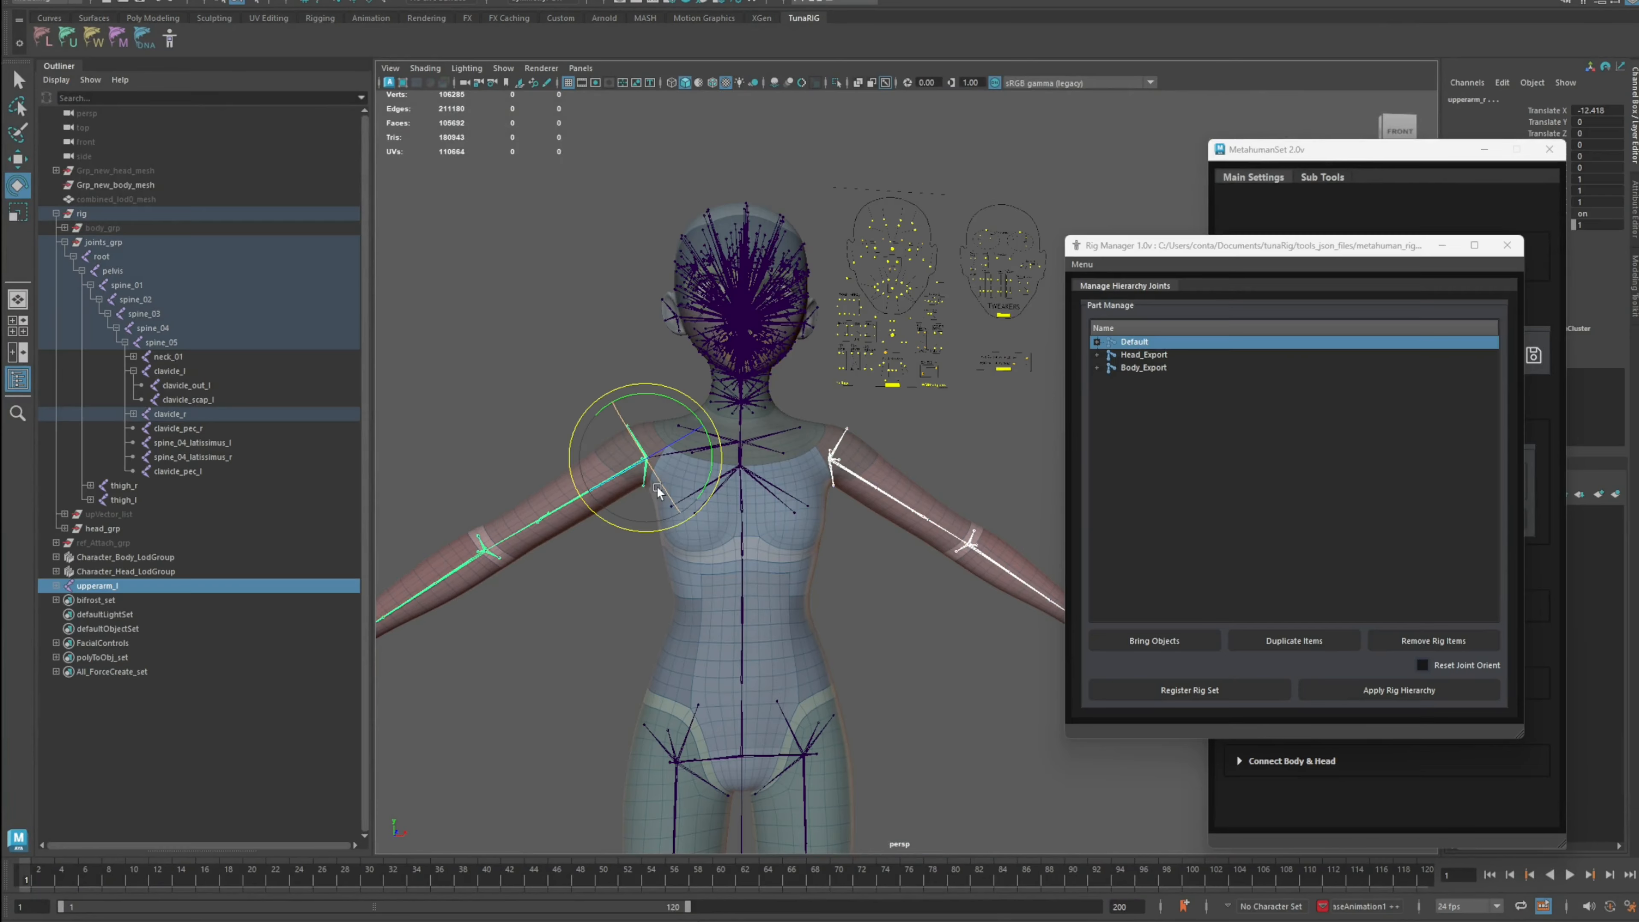
key("shift+p")
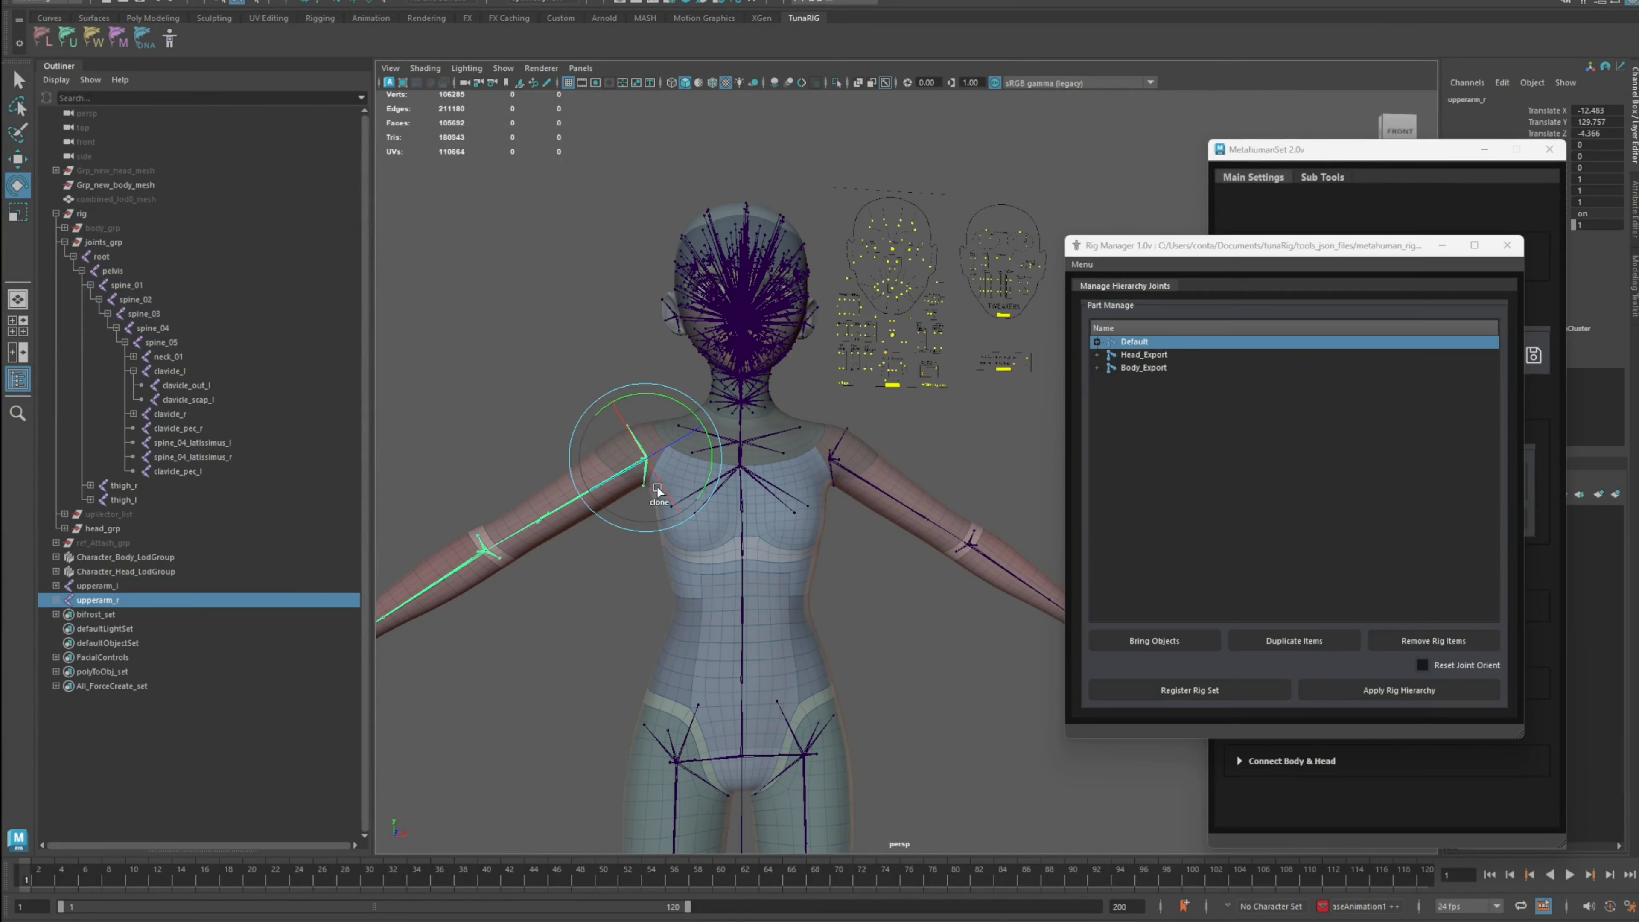
Step: Try hiding both upper arm joints, then undo the hide
mouse_move(657, 486)
left_mouse_down()
mouse_move(661, 502)
mouse_move(527, 496)
mouse_move(146, 571)
left_mouse_up()
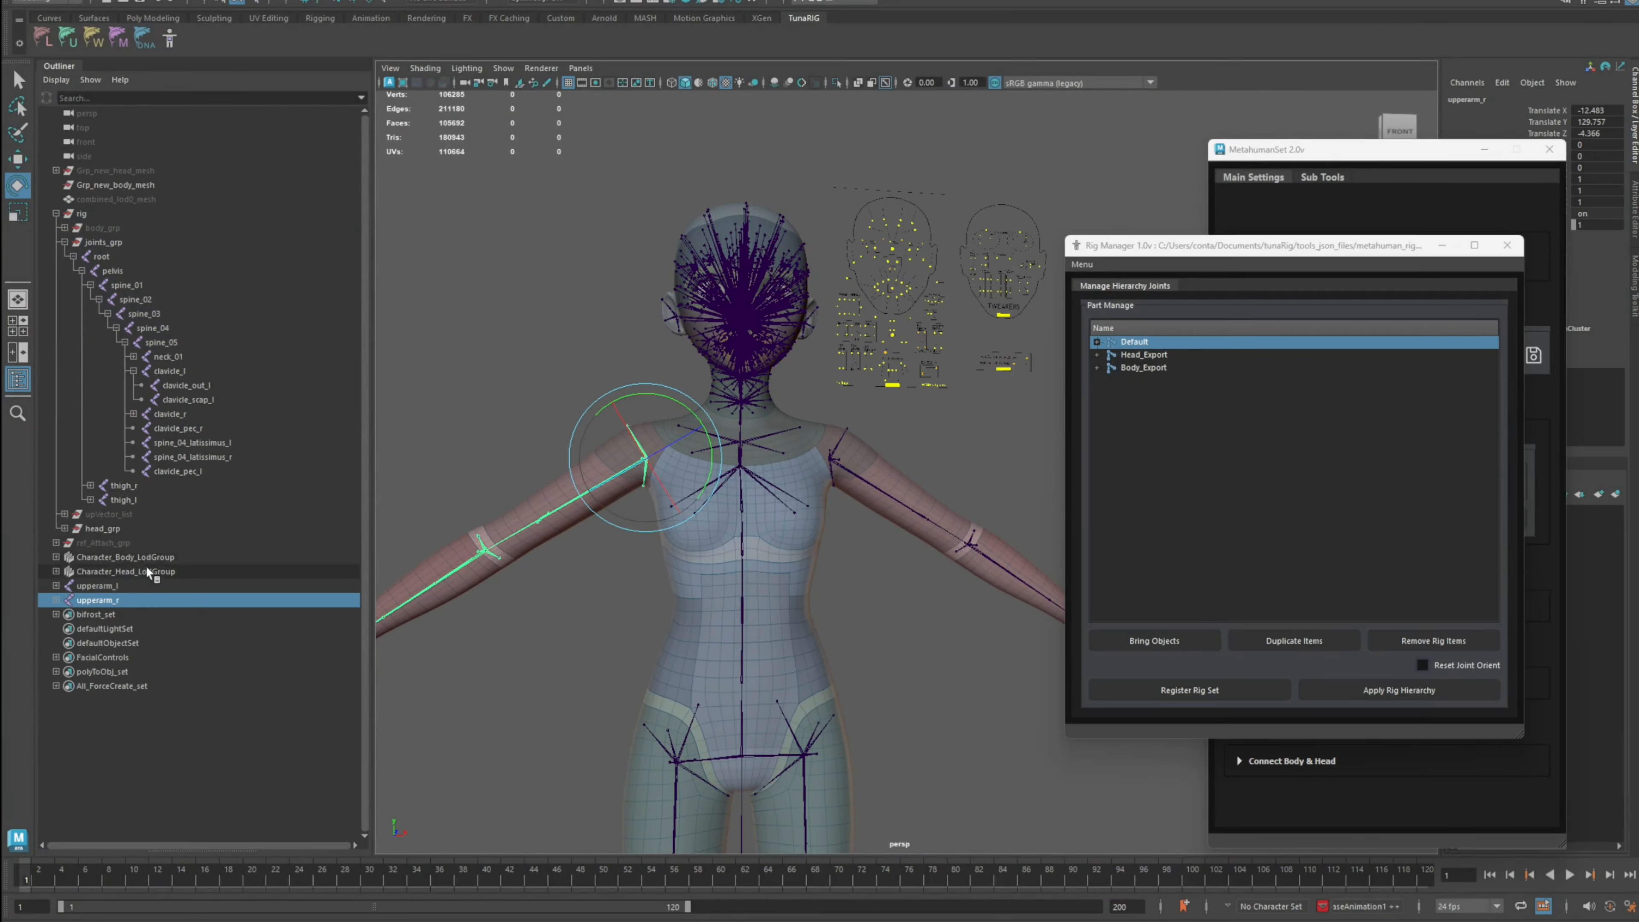
left_click(125, 586, "ctrl")
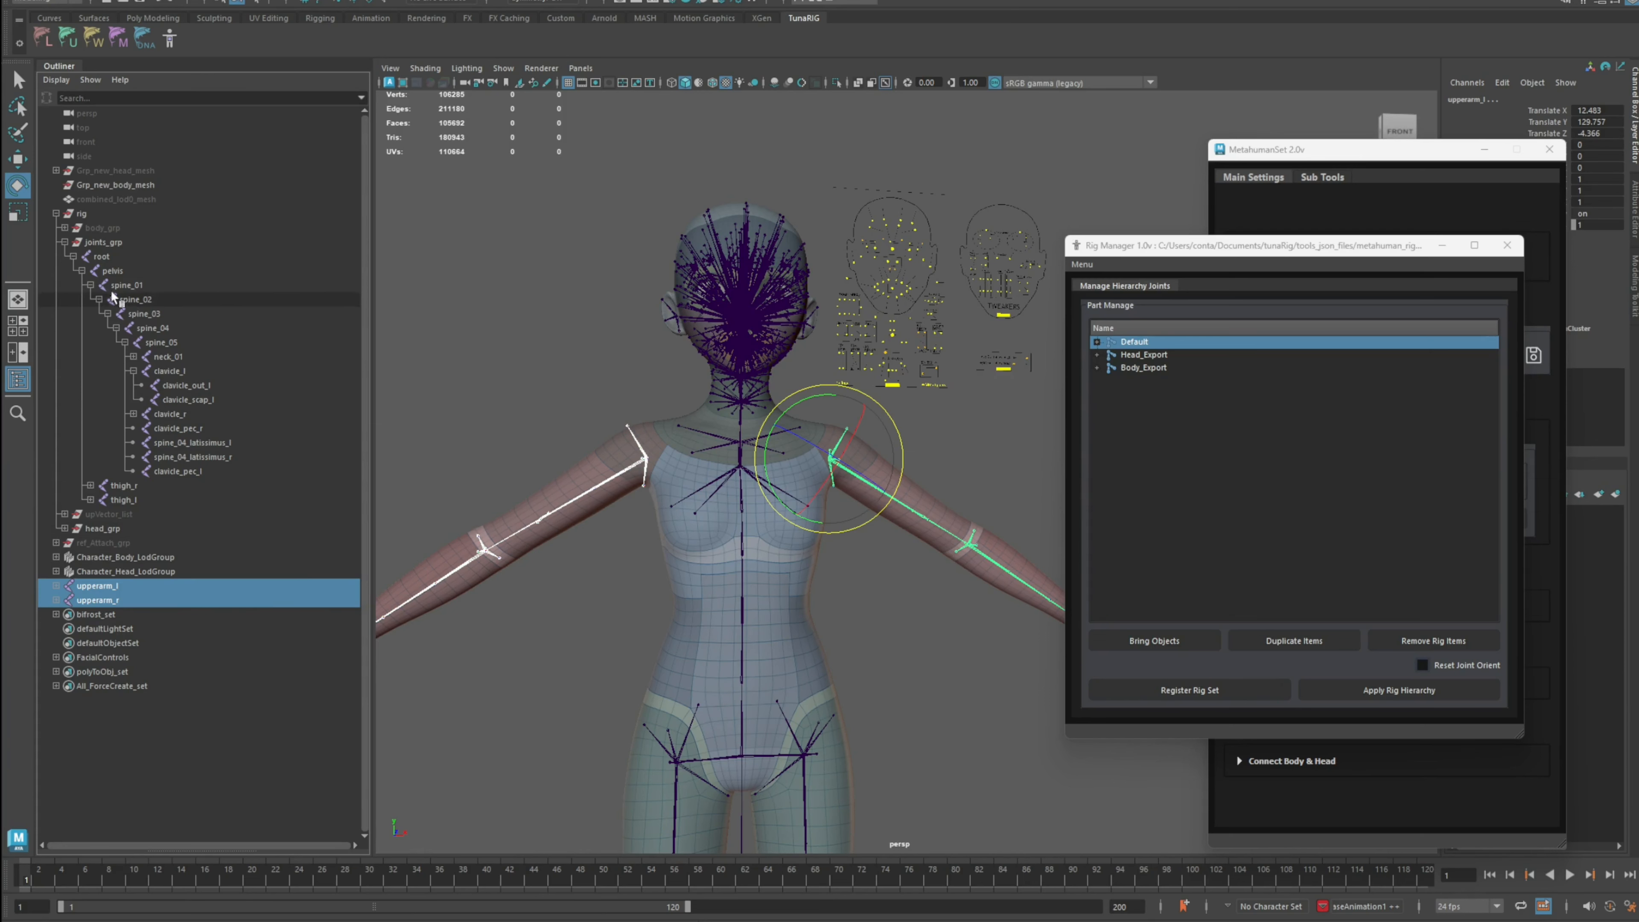
left_click(65, 242)
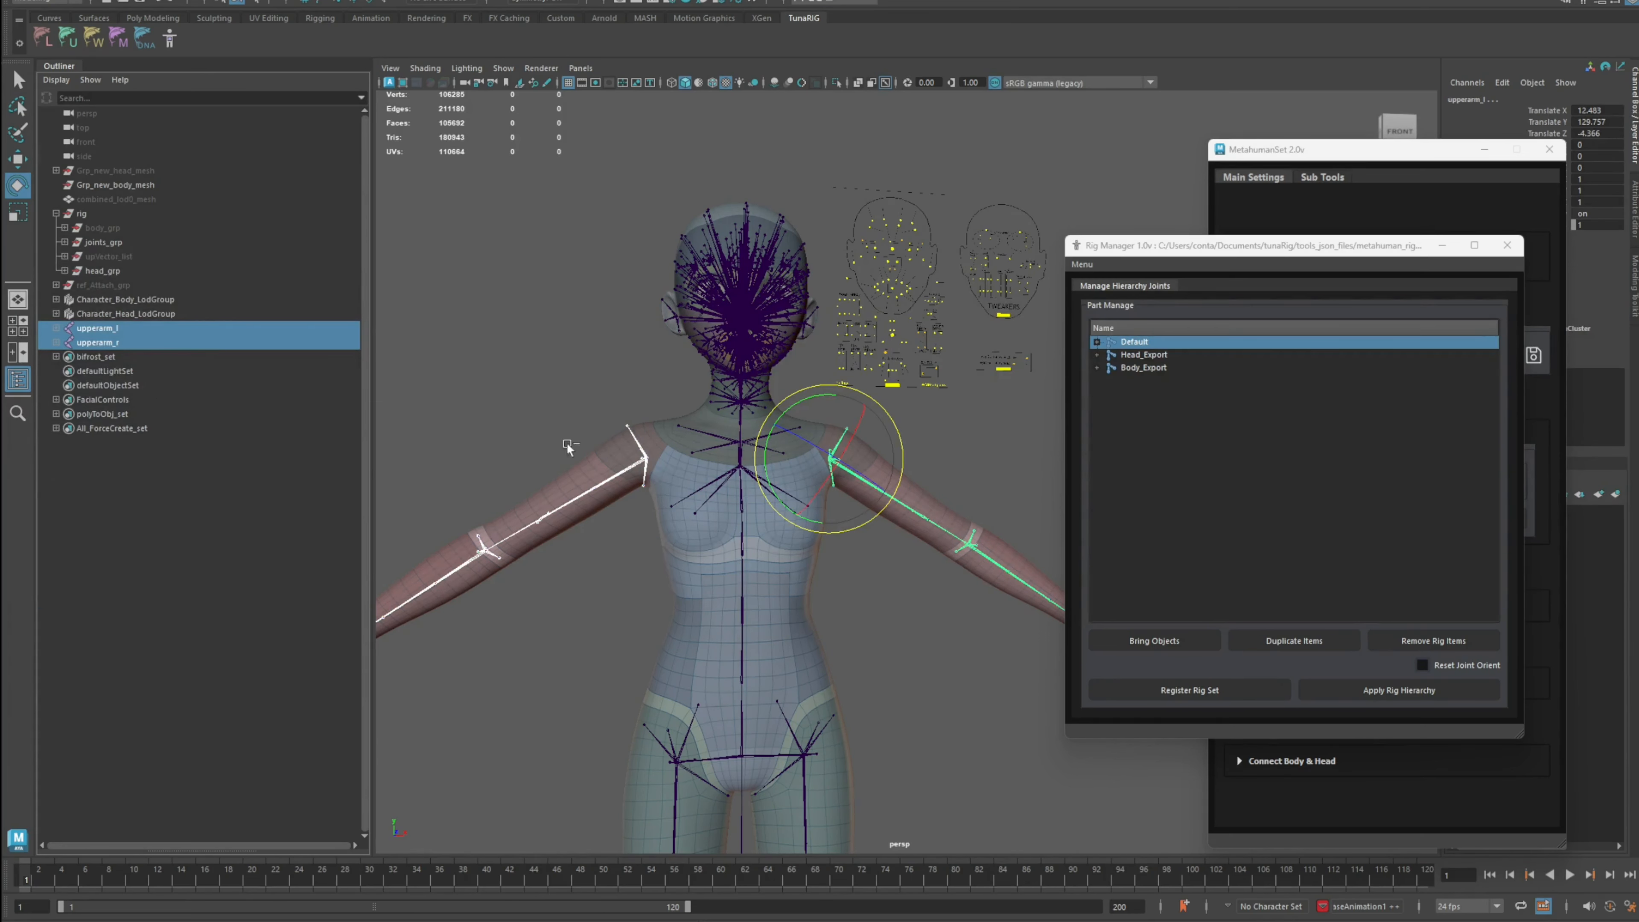
key("ctrl+h")
key("ctrl+z")
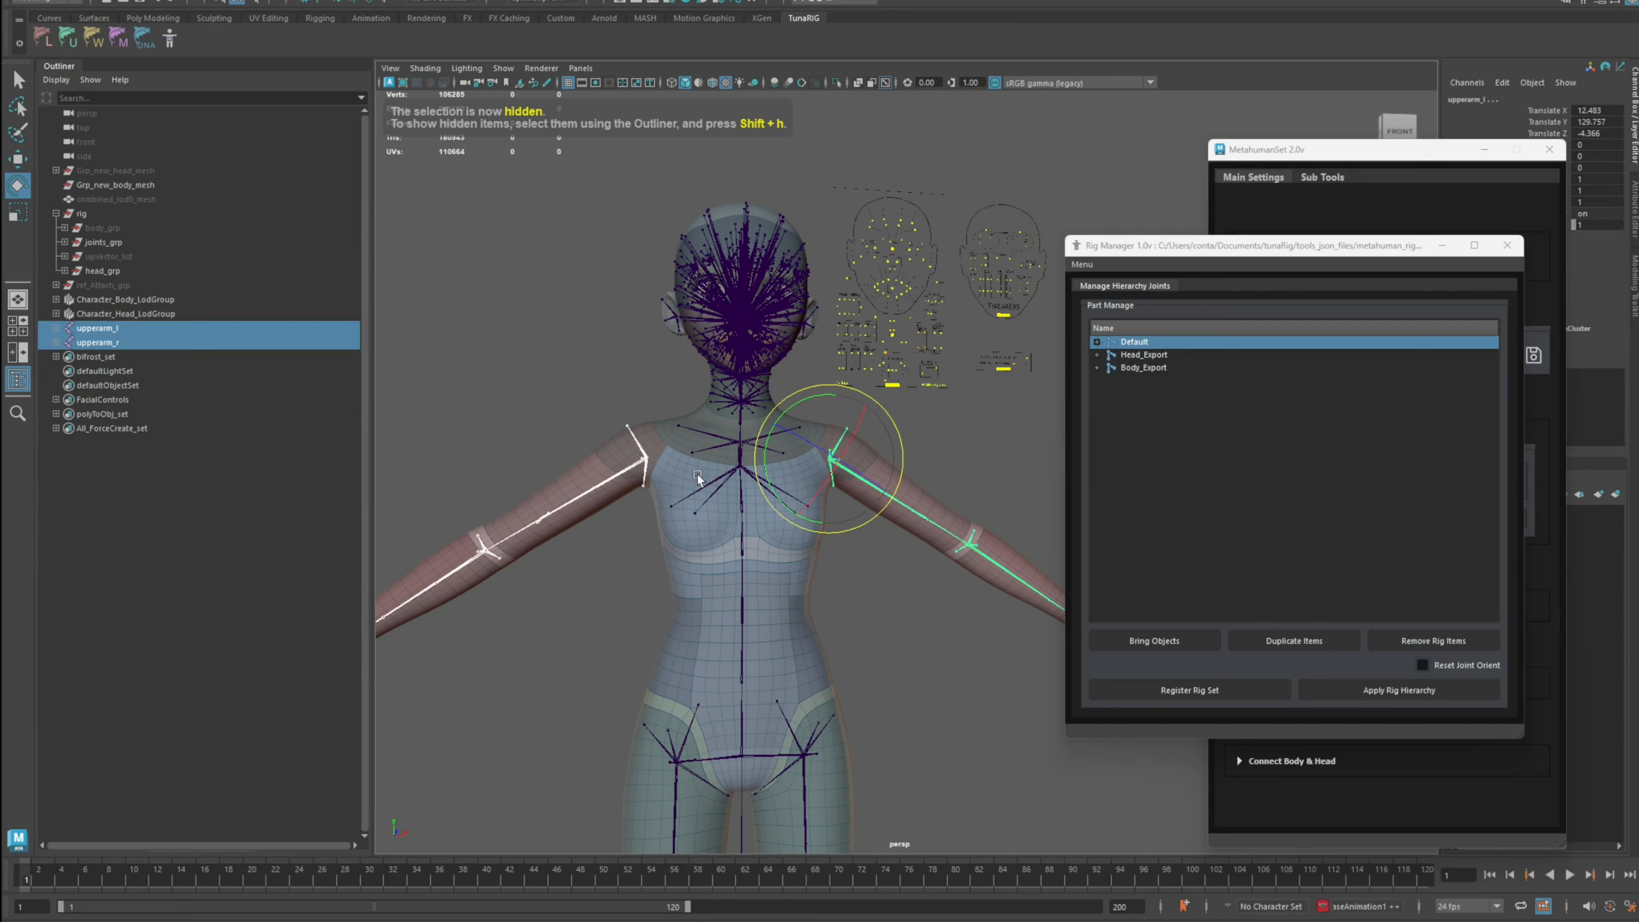
Step: Expand joints_grp, select the root joint and unparent it to the world
middle_click_drag(522, 409, 529, 406, "alt")
right_click_drag(530, 405, 543, 389, "alt")
left_click(570, 391)
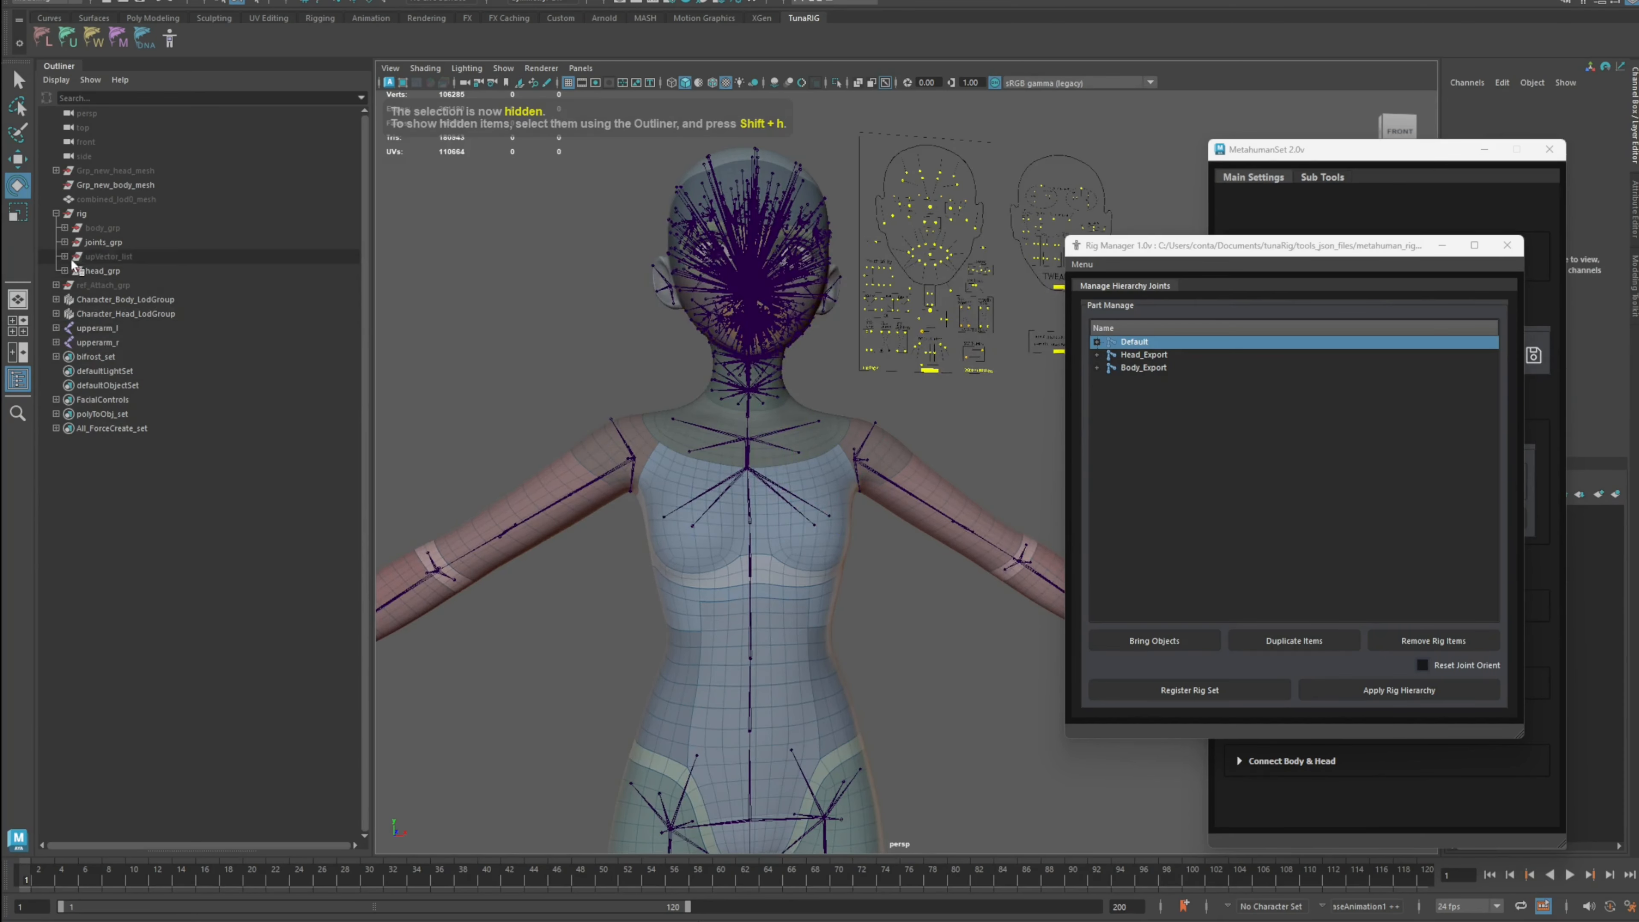
left_click(65, 242)
left_click(73, 257)
left_click(88, 258)
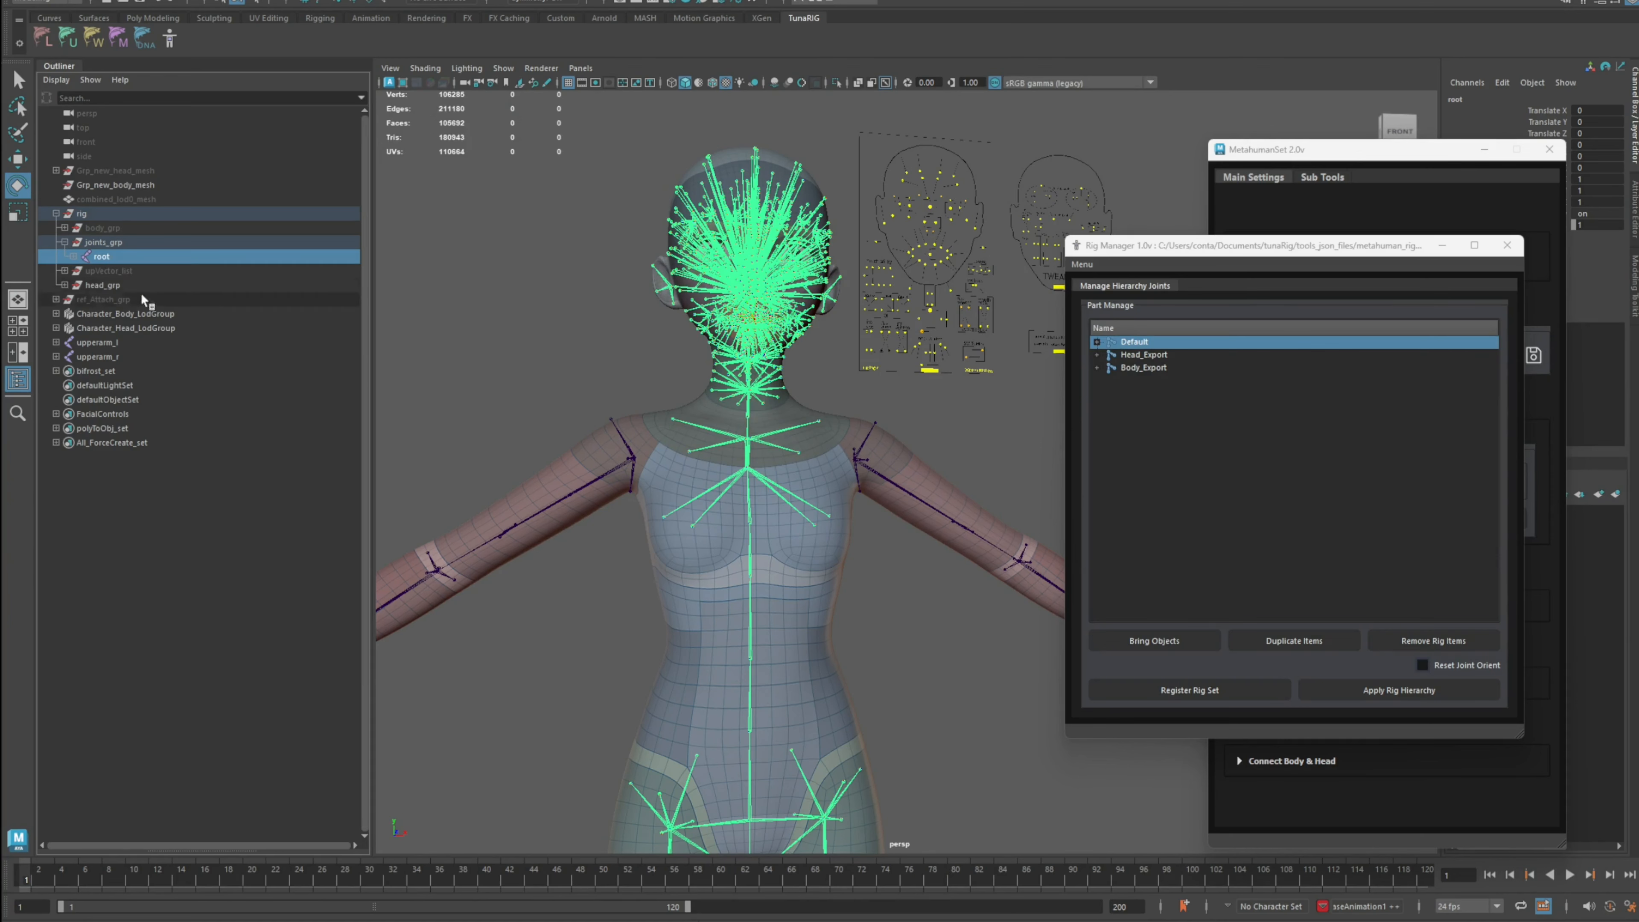
key("shift+p")
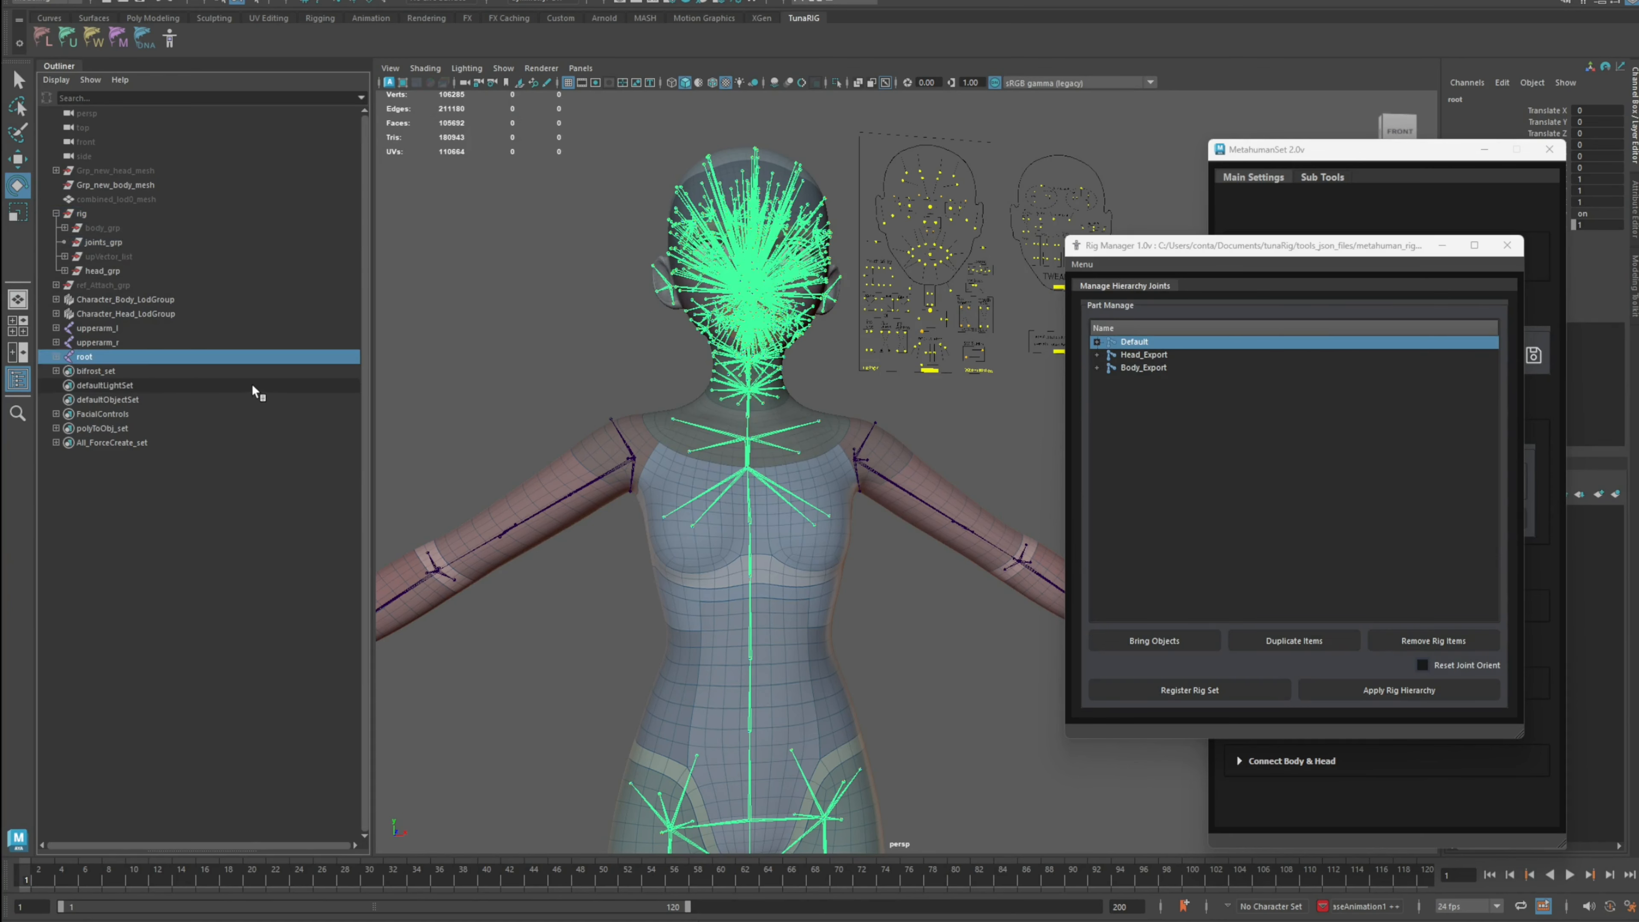
Step: Parent both upper arm joints under joints_grp and hide them
left_click(126, 330)
left_click(126, 338, "ctrl")
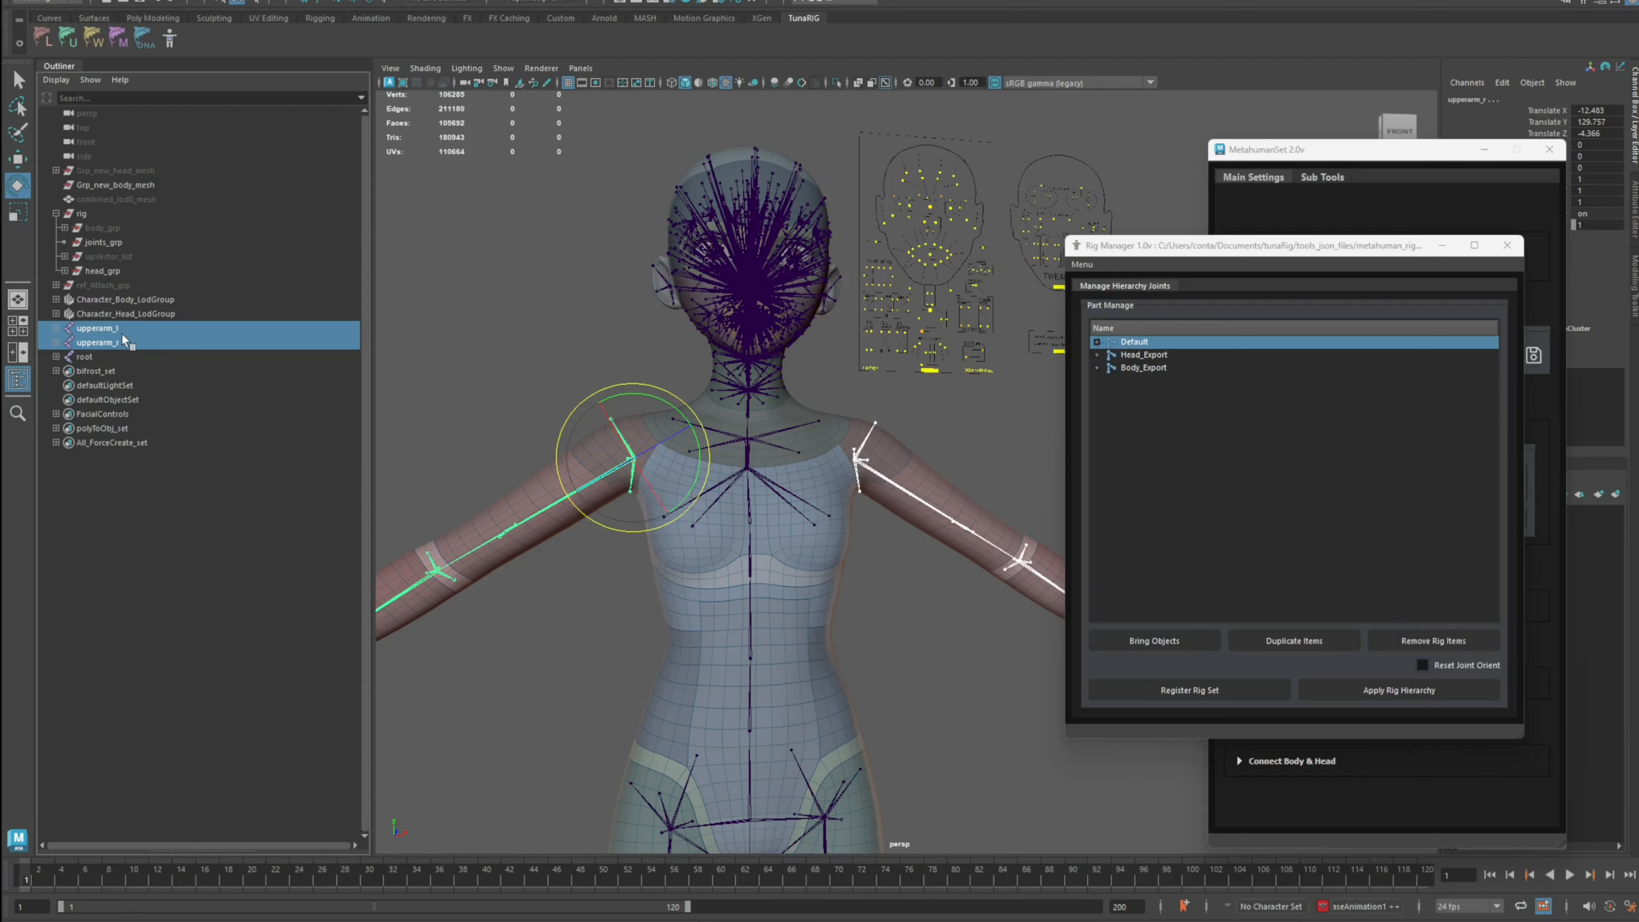
left_click(132, 243, "ctrl")
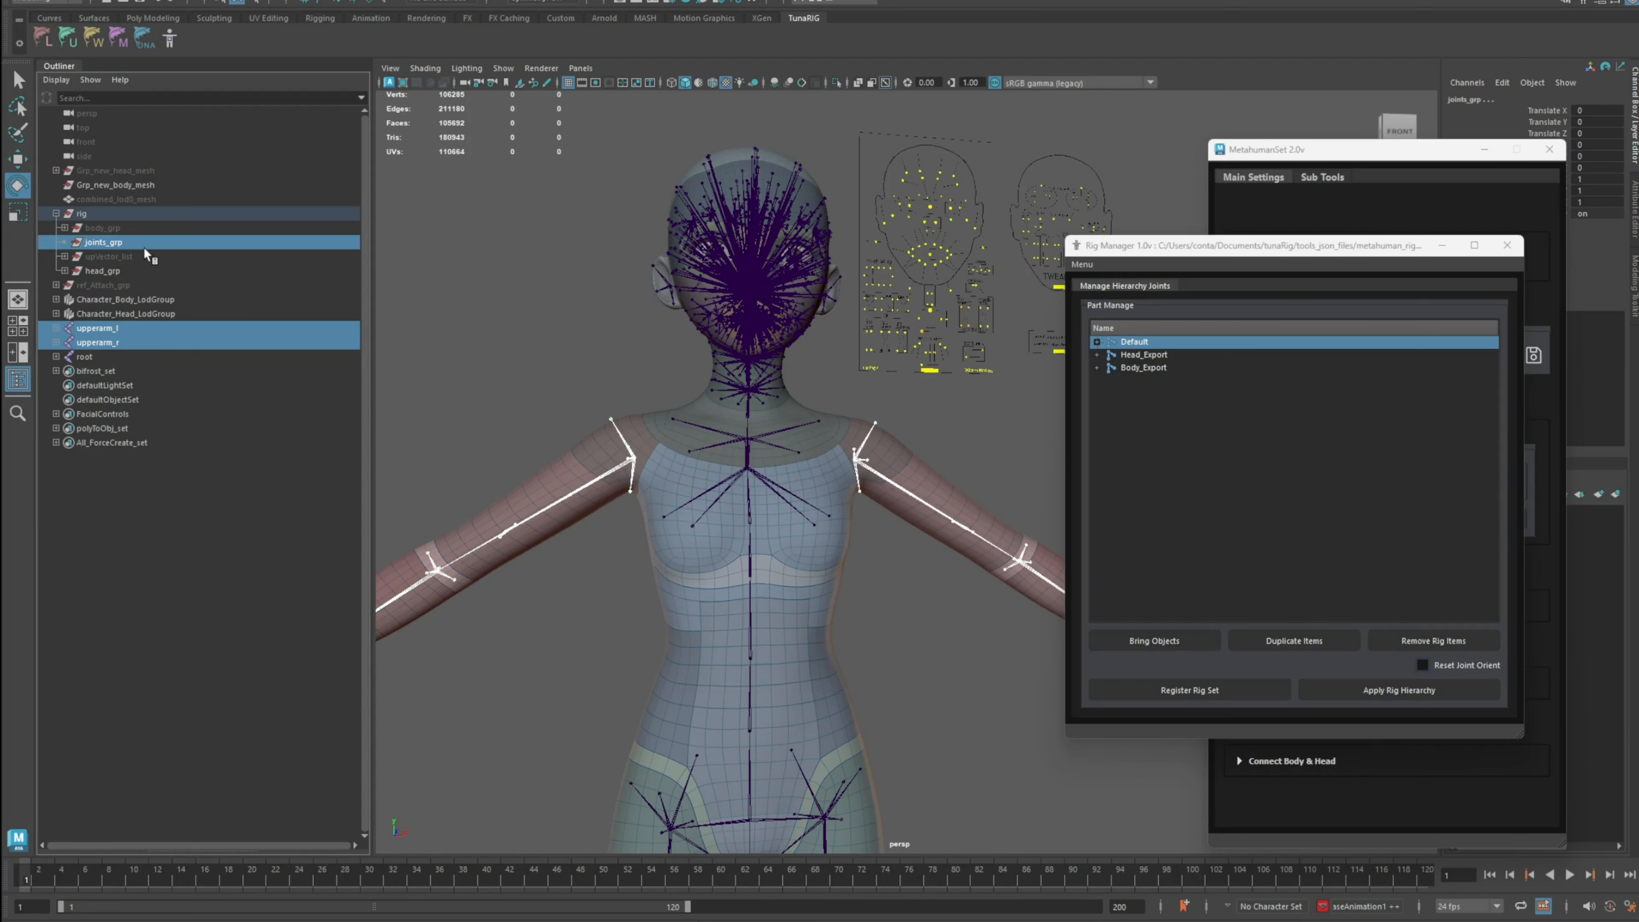
key("p")
key("ctrl+h")
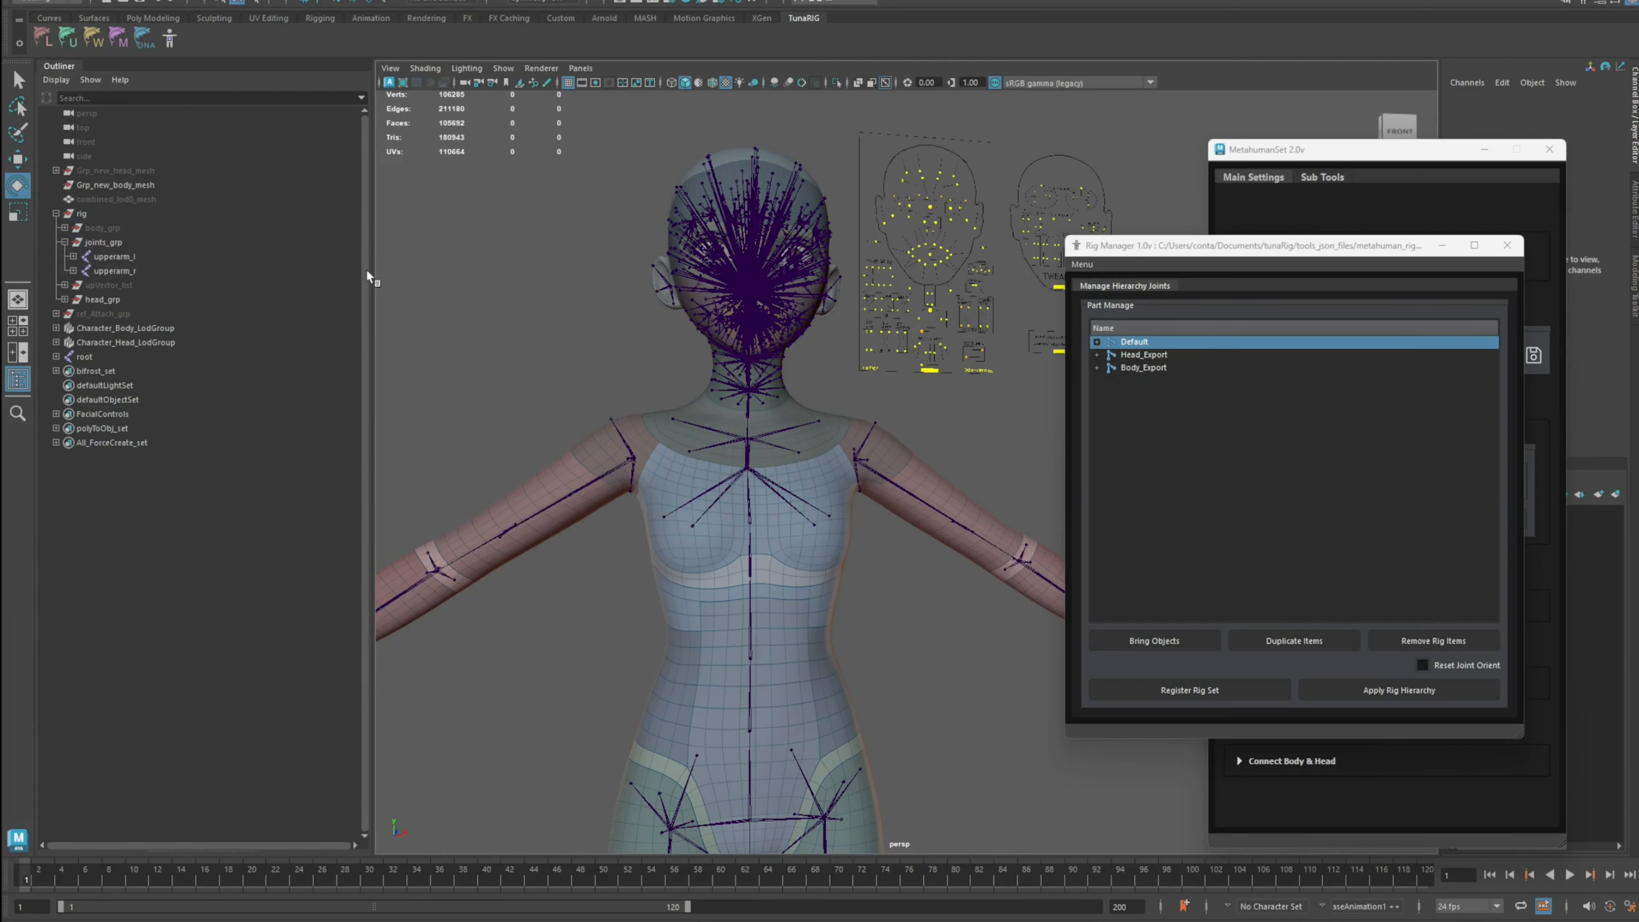
Step: Select the root joint and isolate it to inspect the remaining skeleton
scroll(771, 498, "down", 3)
scroll(794, 593, "up", 2)
left_click(793, 583)
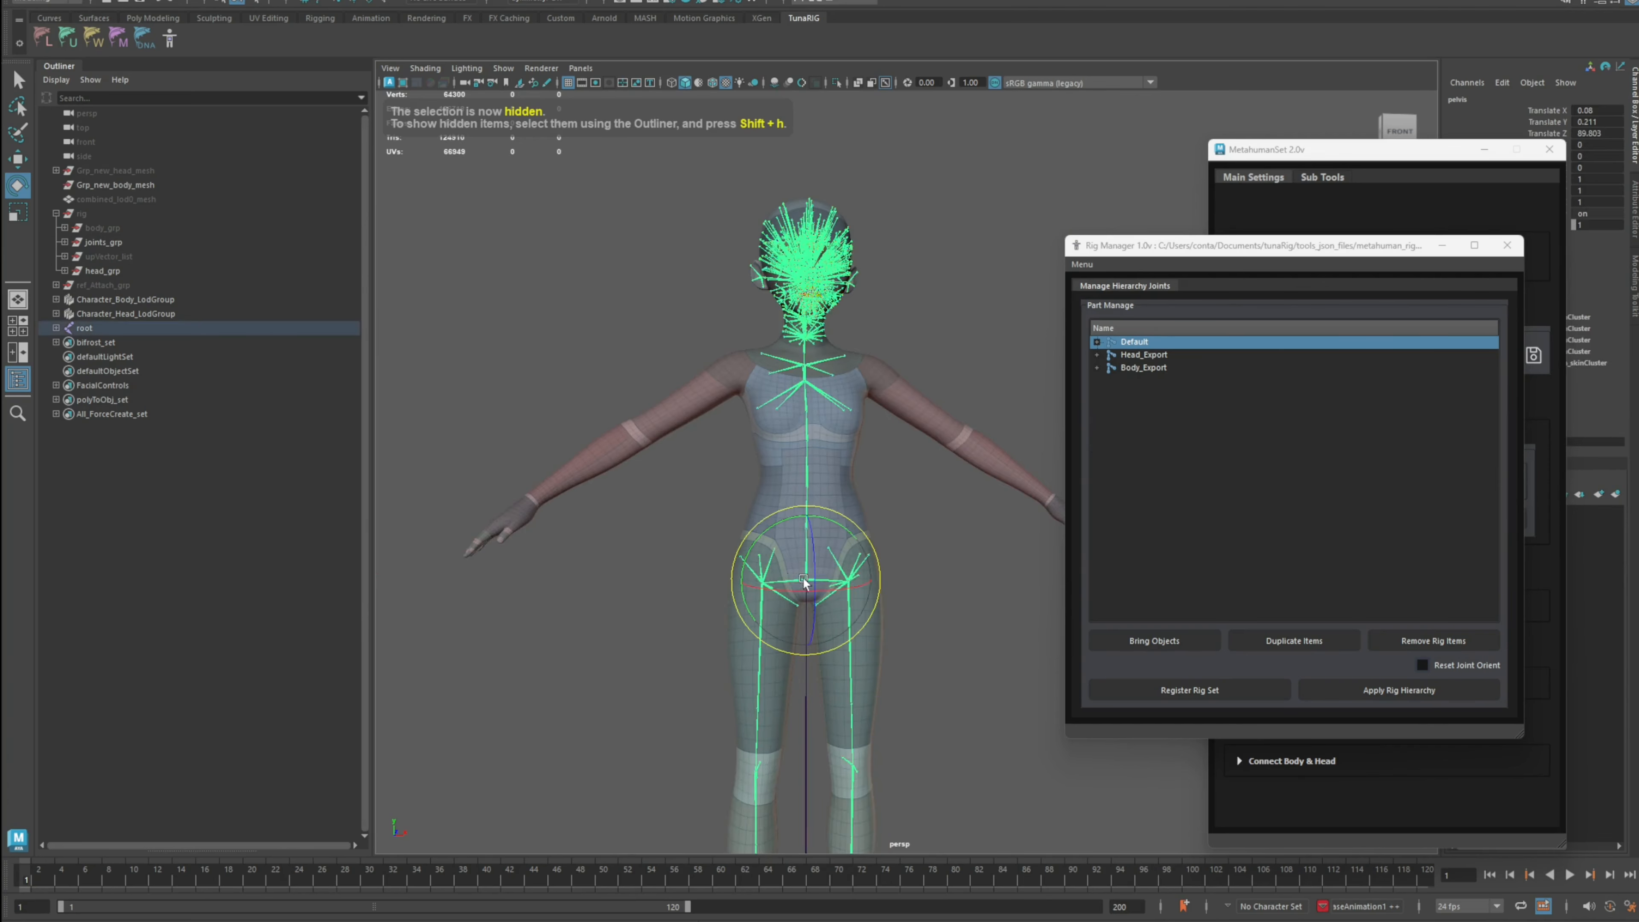
key("ctrl+1")
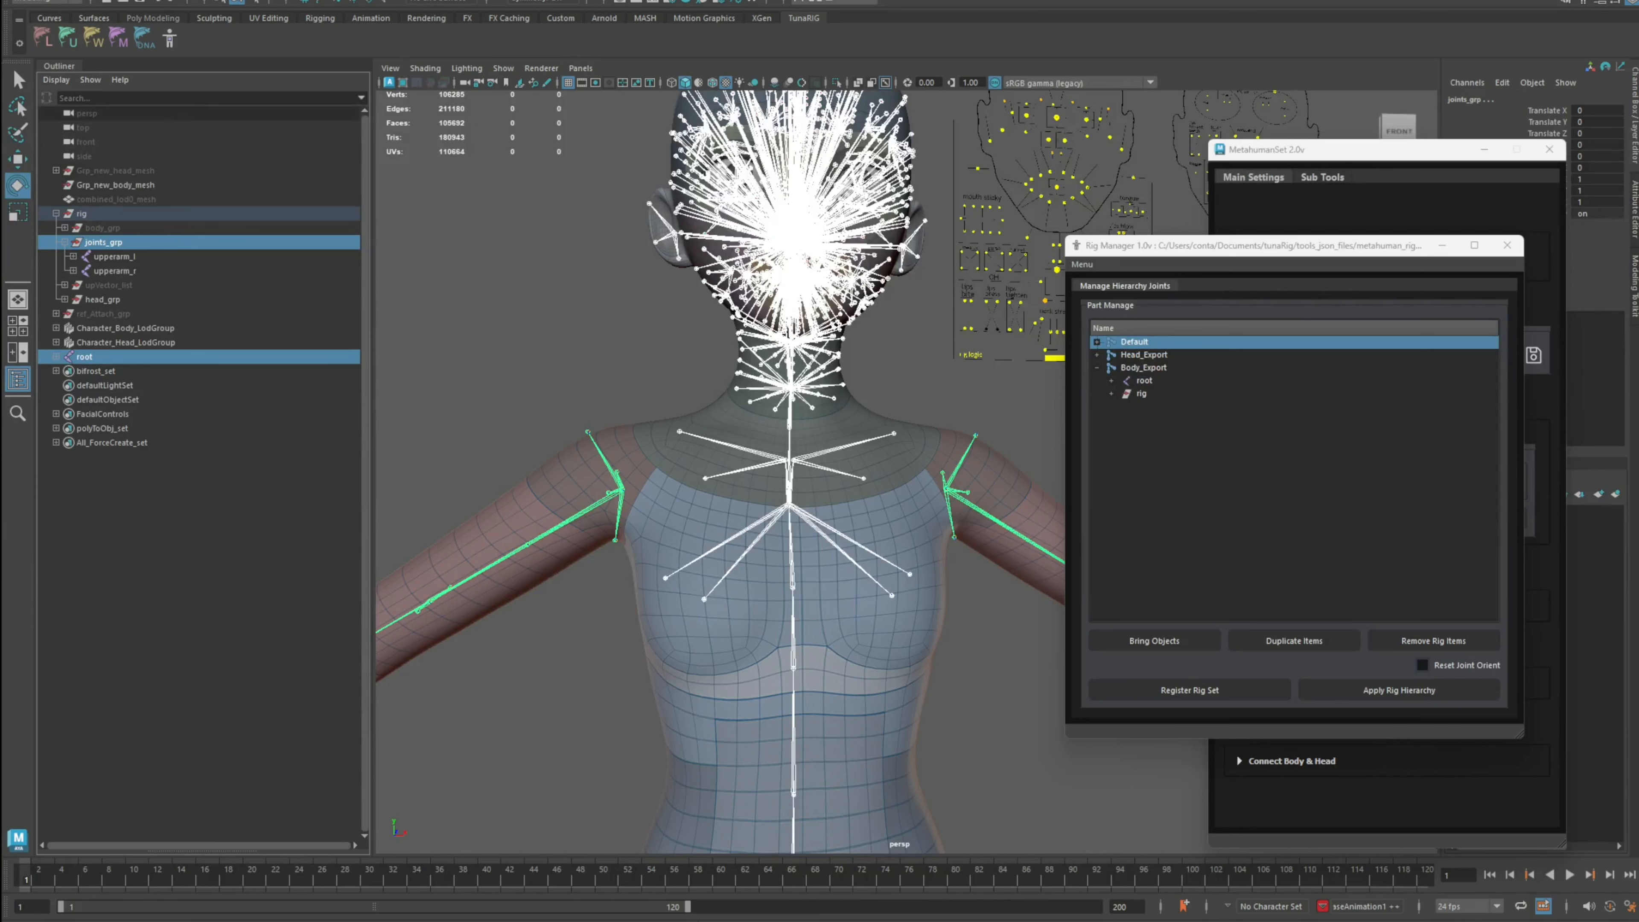
Step: Select the root and upper arm joint hierarchy plus the rig group, and register them as a rig set named except_arm
left_click(135, 1)
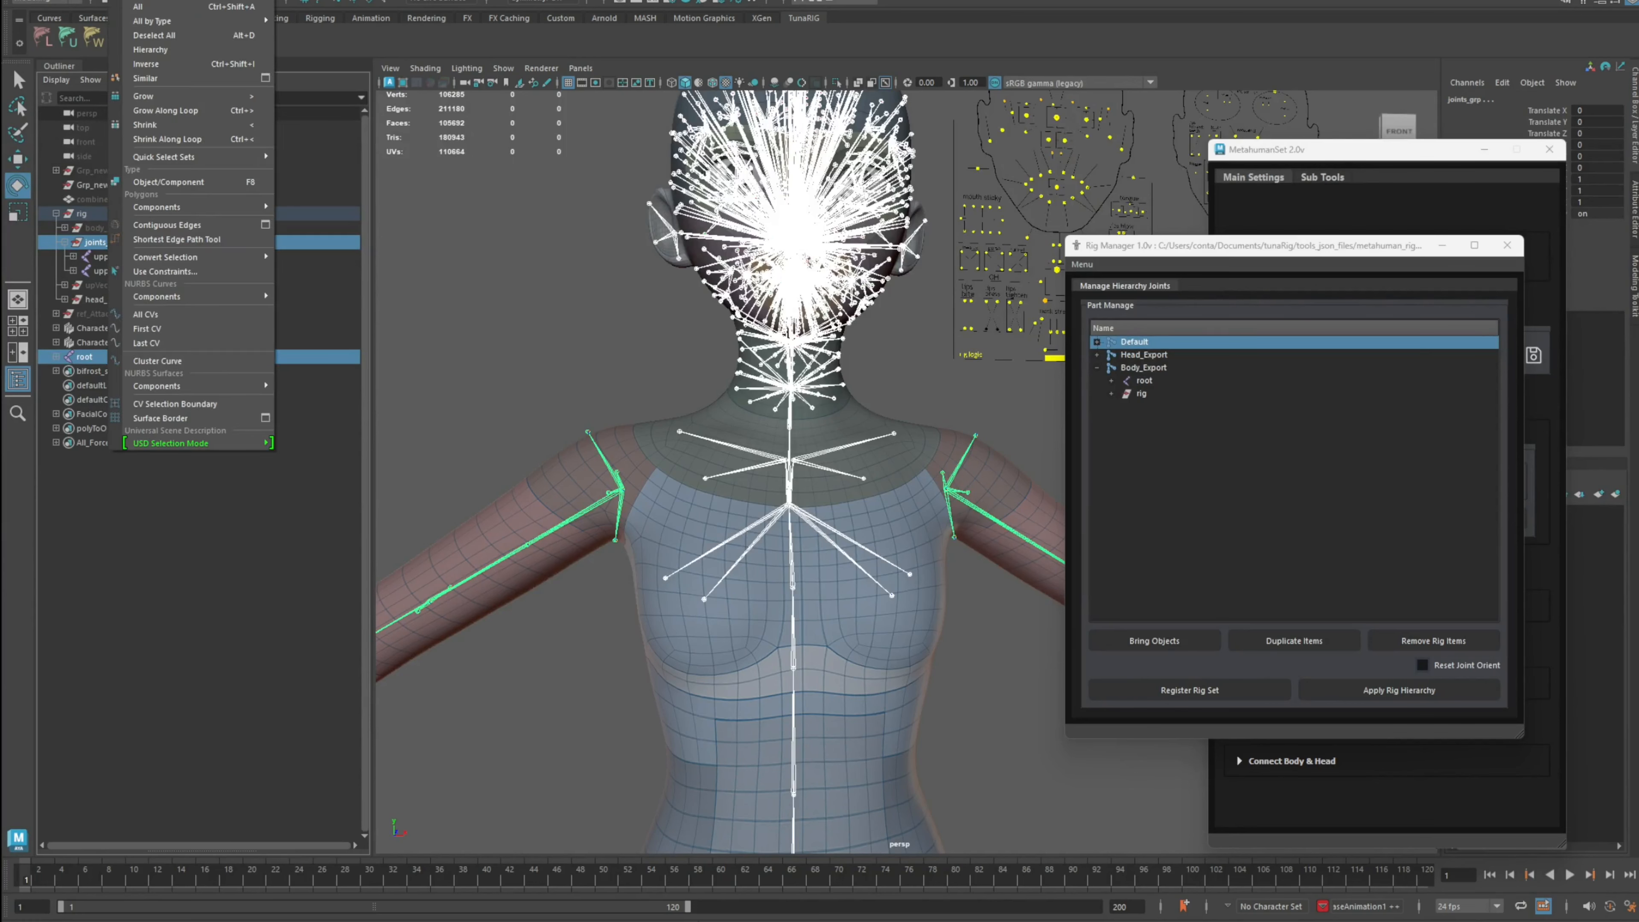
left_click(176, 51)
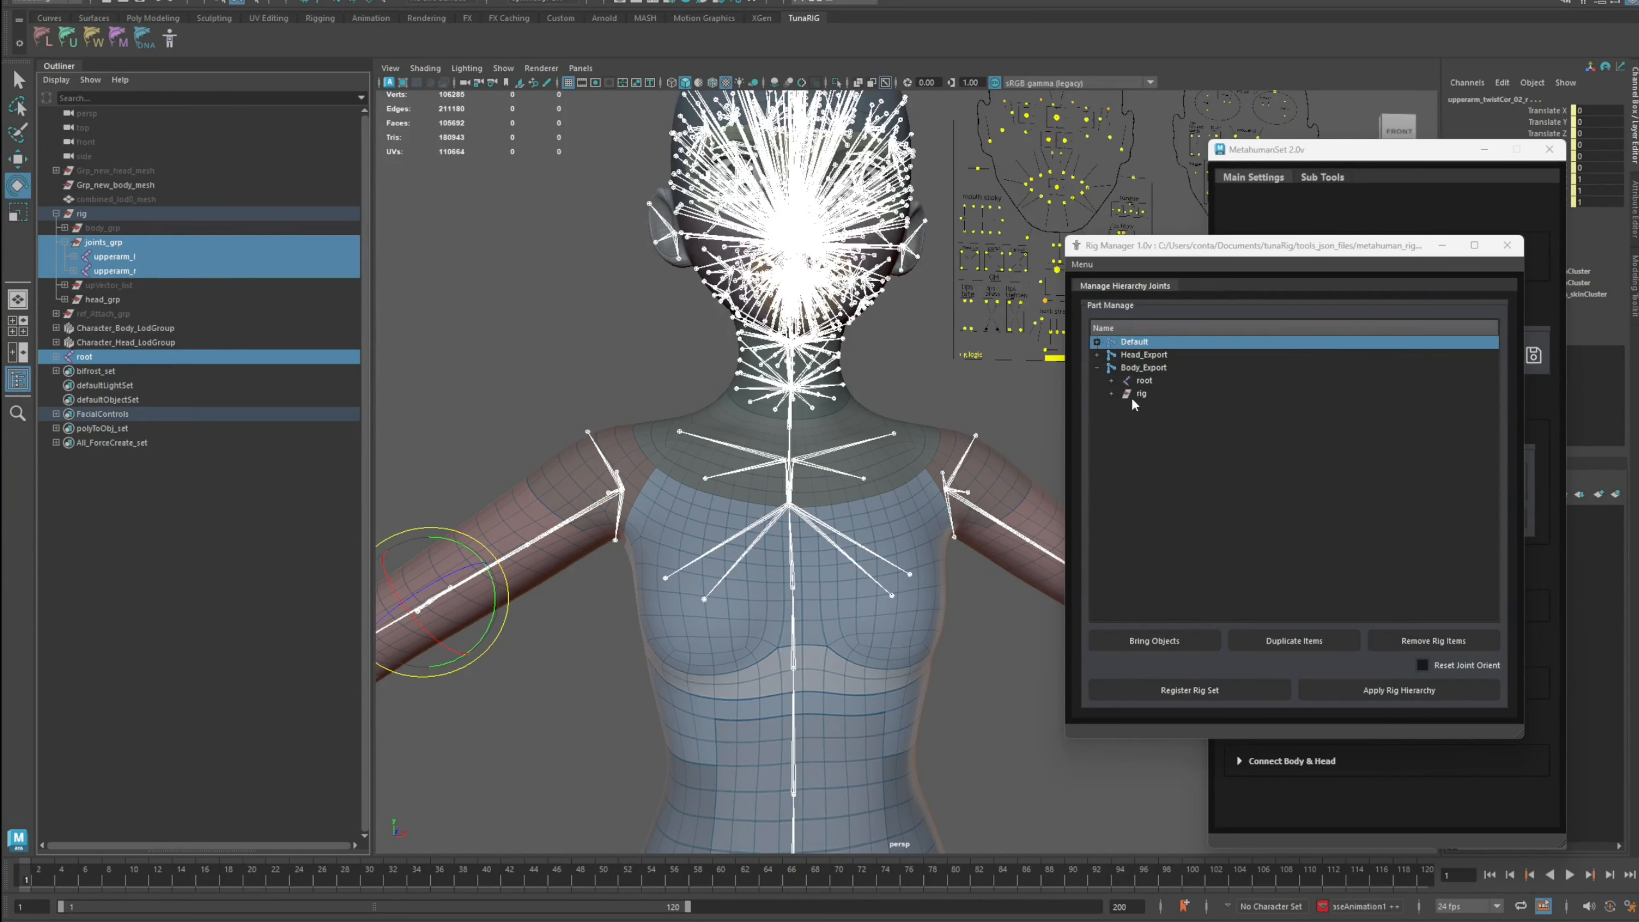
left_click(1097, 356)
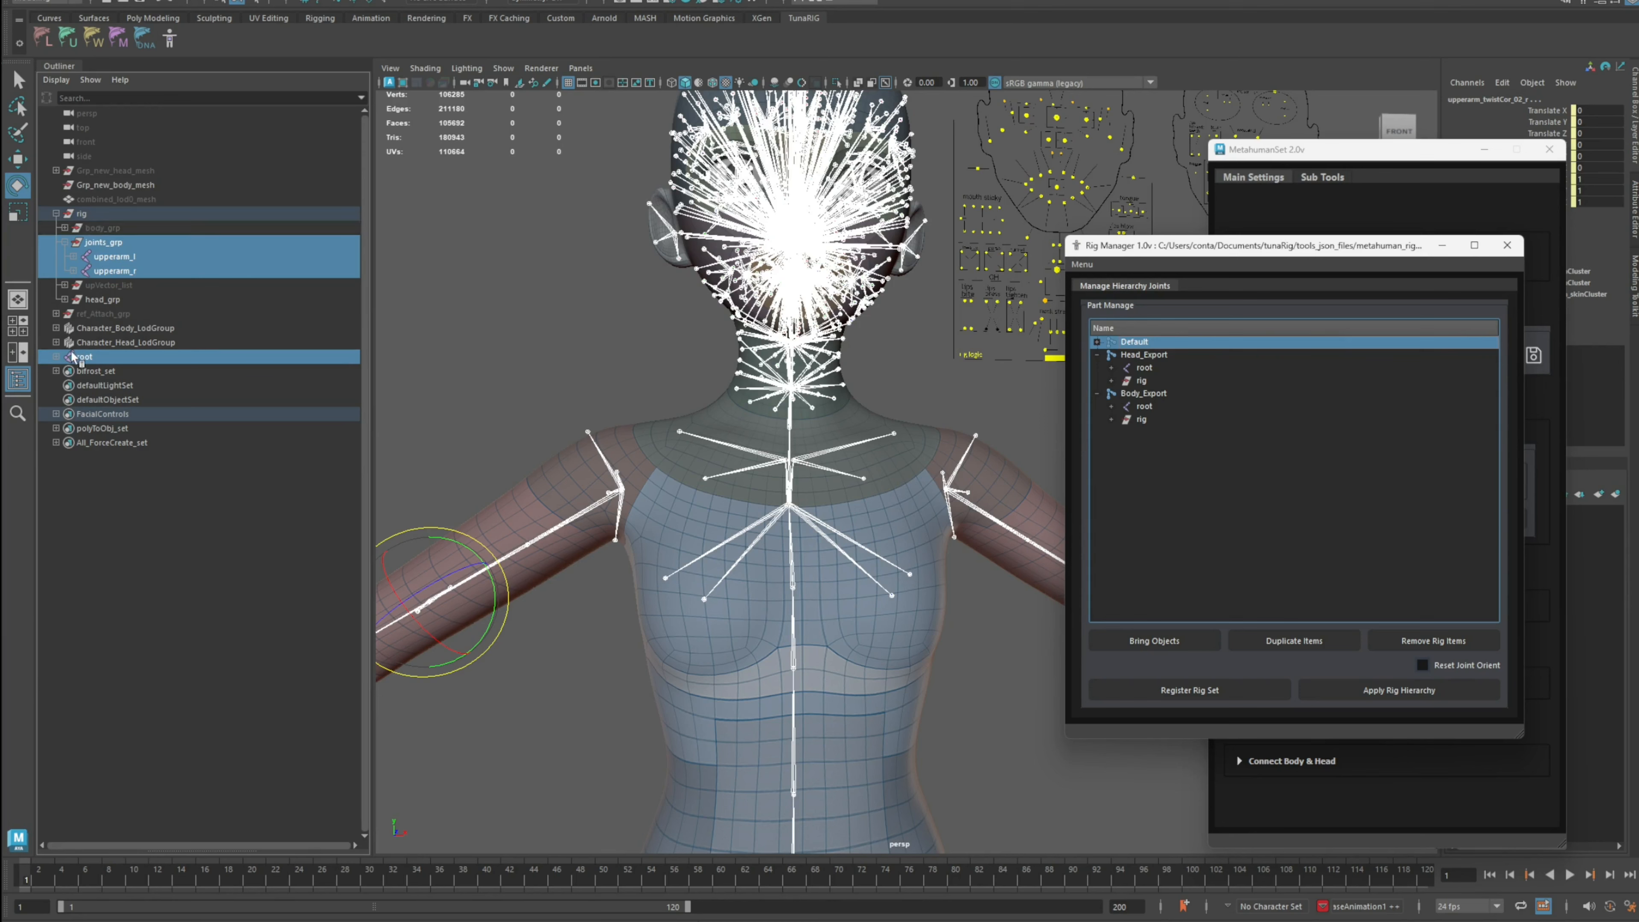
left_click(95, 216, "ctrl")
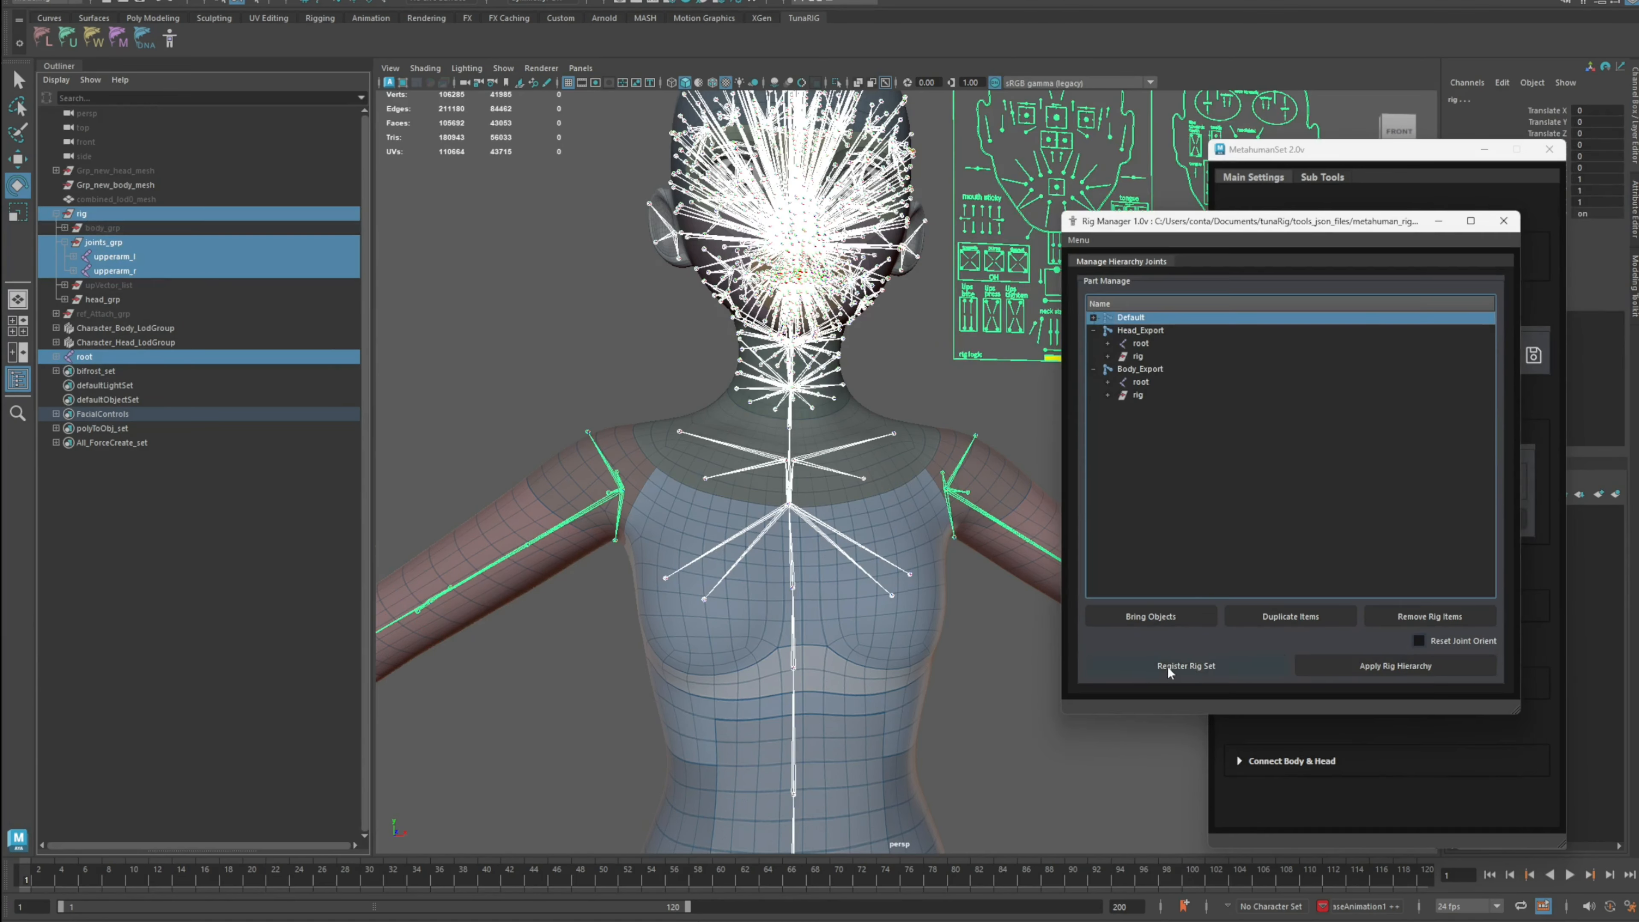
left_click(1173, 667)
left_click_drag(1268, 433, 1151, 437)
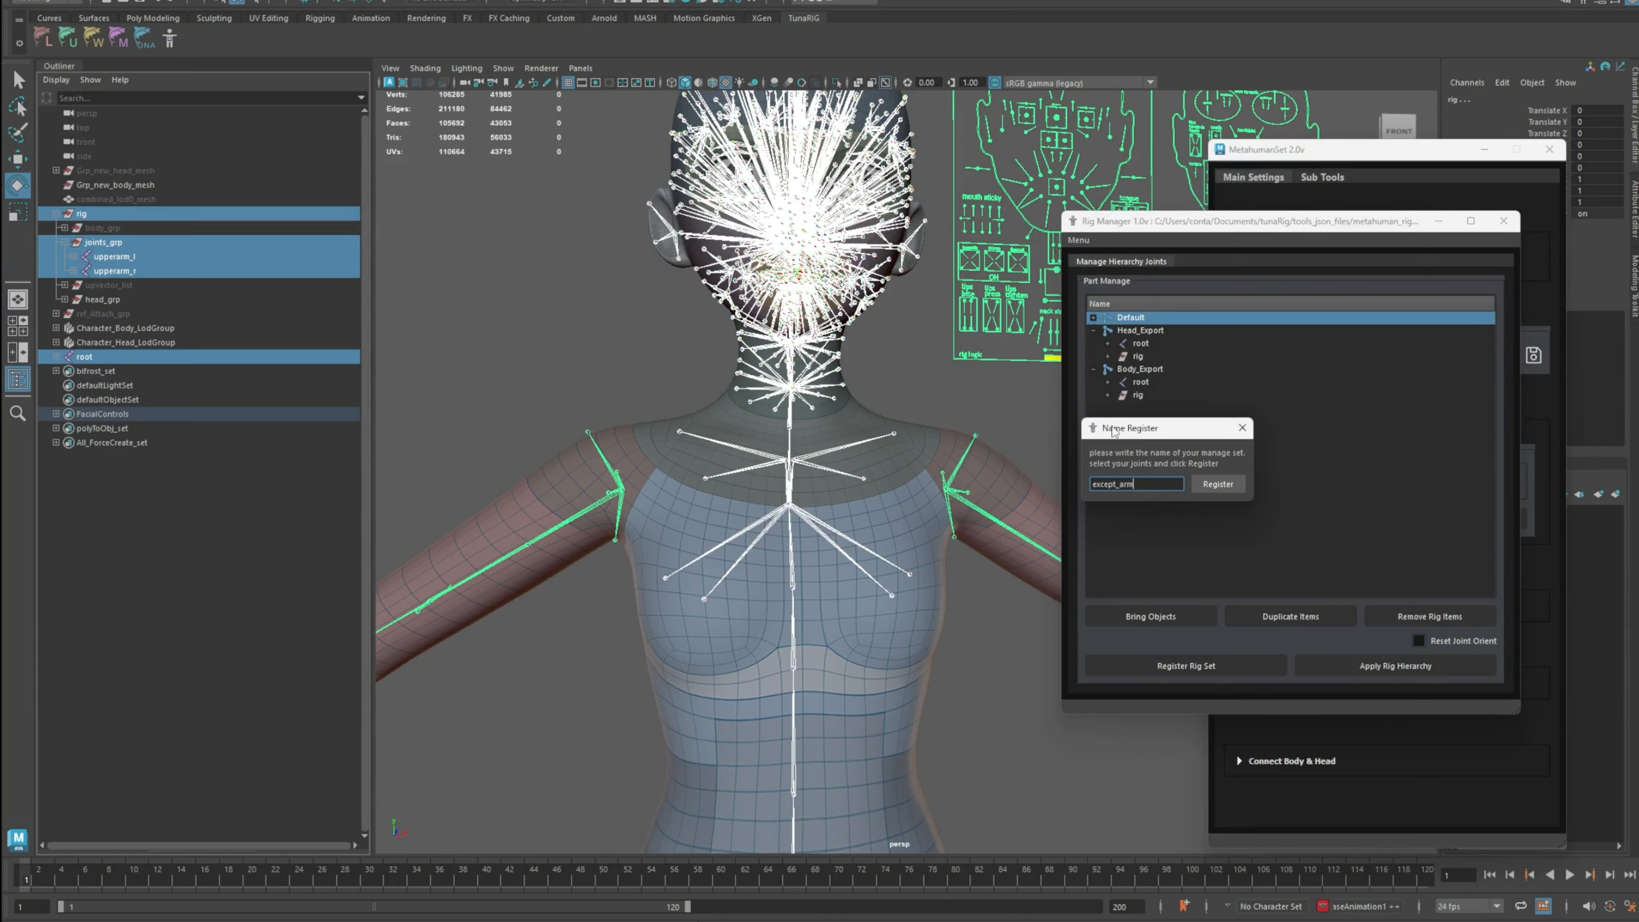
left_click_drag(1113, 431, 862, 406)
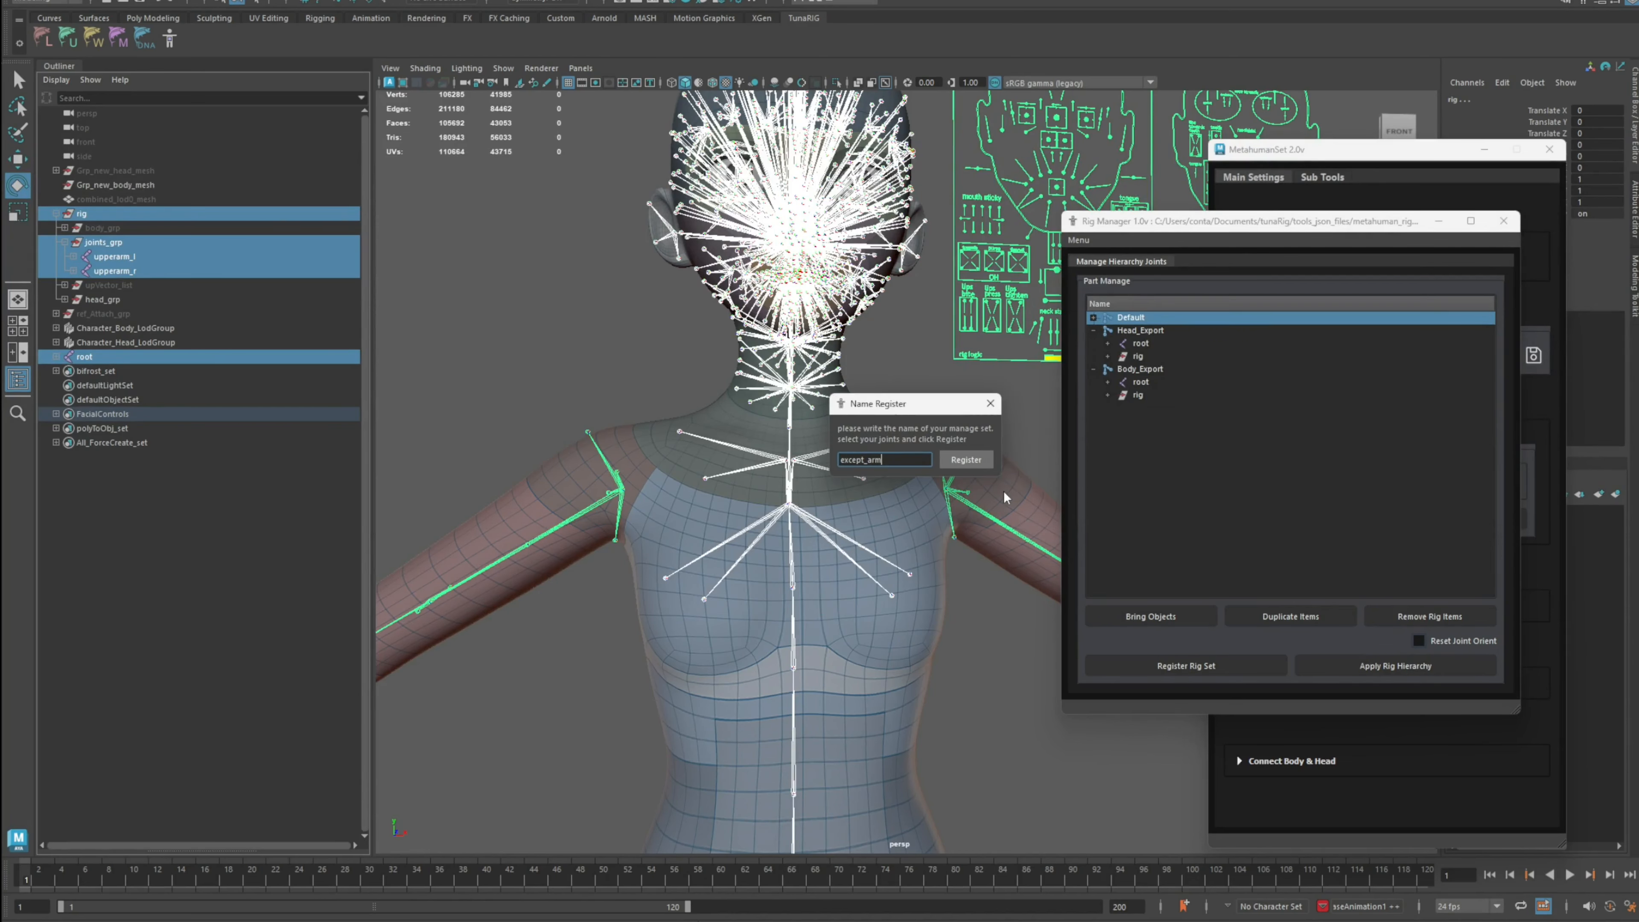
scroll(1004, 492, "up", 2)
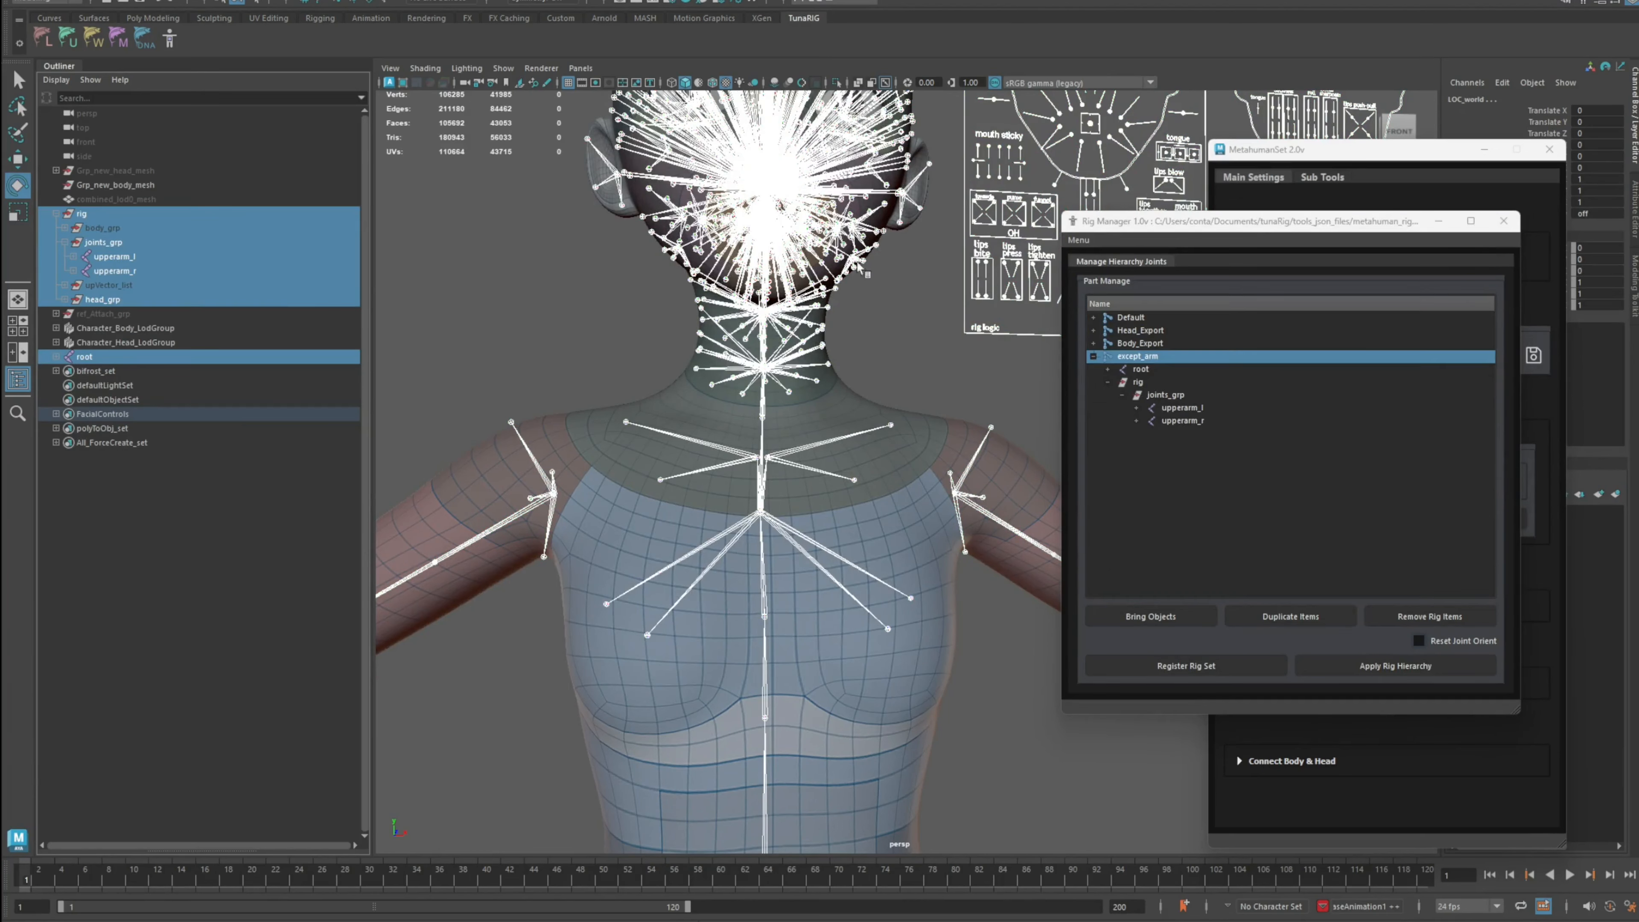
Step: Apply the Default rig hierarchy to restore the original joint structure
left_click(1149, 320)
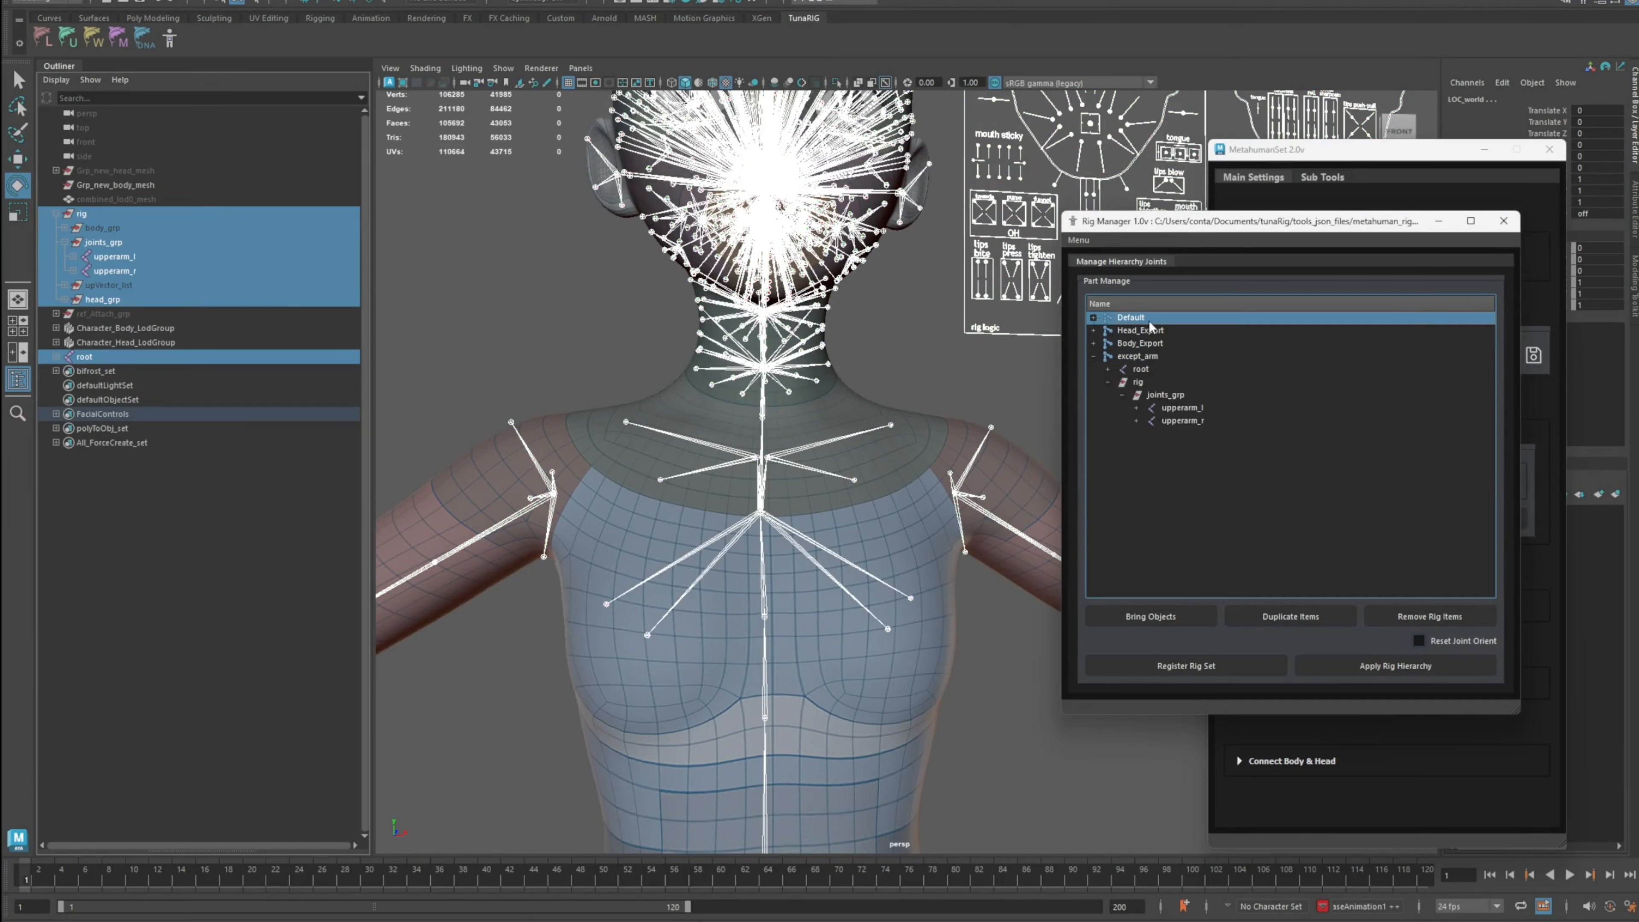
left_click(1398, 669)
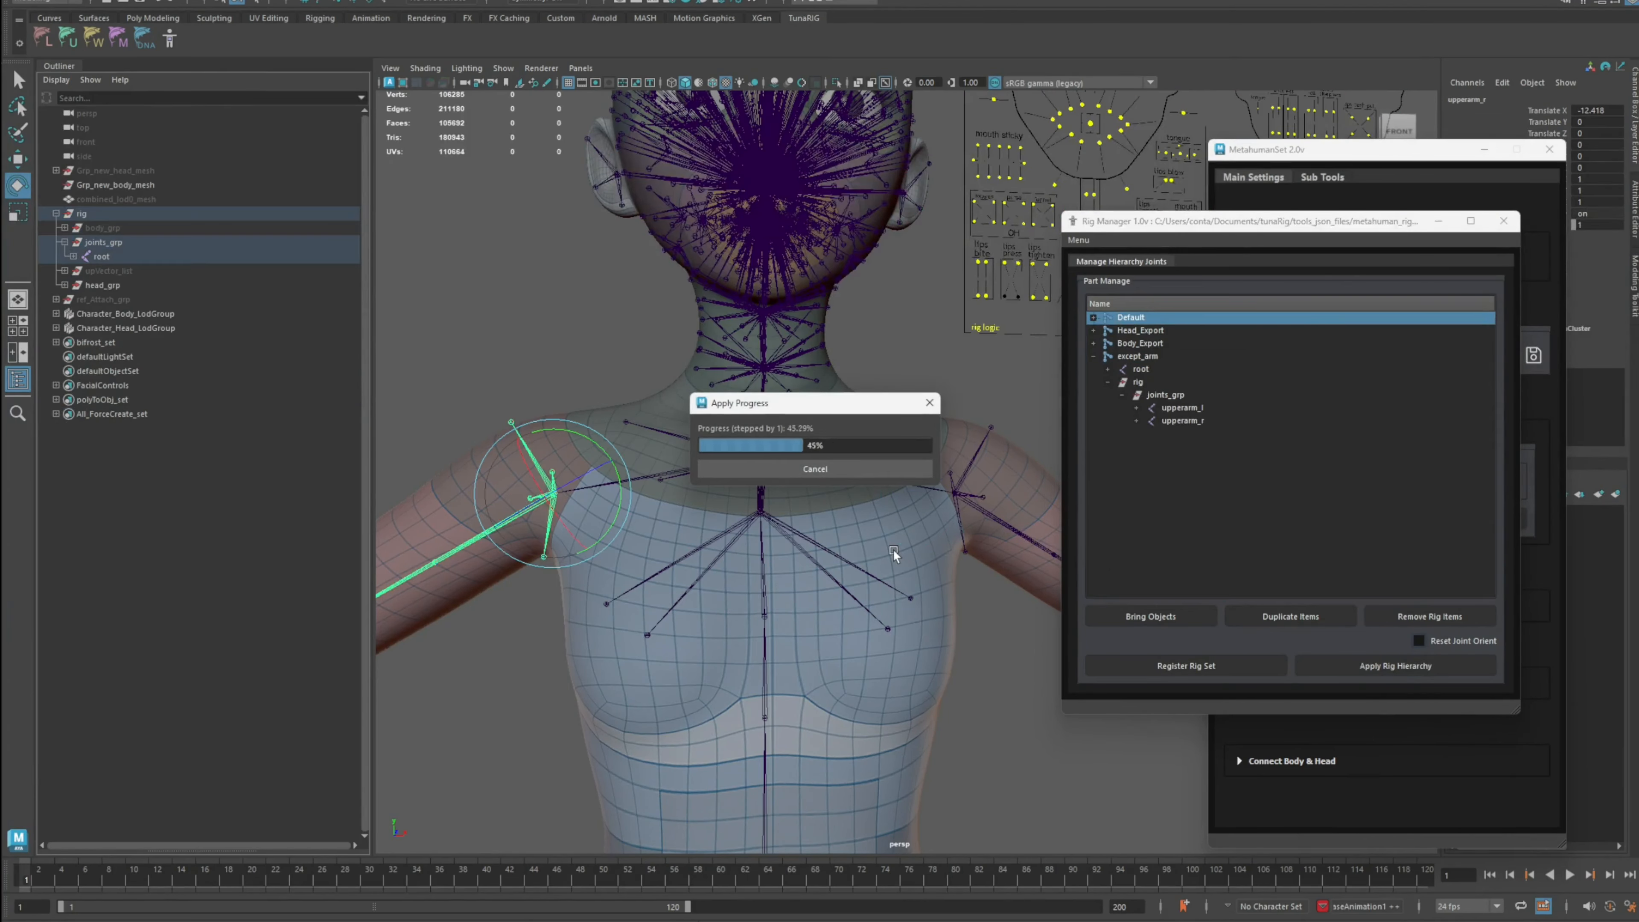
Step: Select the whole rig hierarchy and apply the except_arm rig hierarchy, then clear the selection
left_click(119, 214)
left_click(118, 0)
left_click(170, 49)
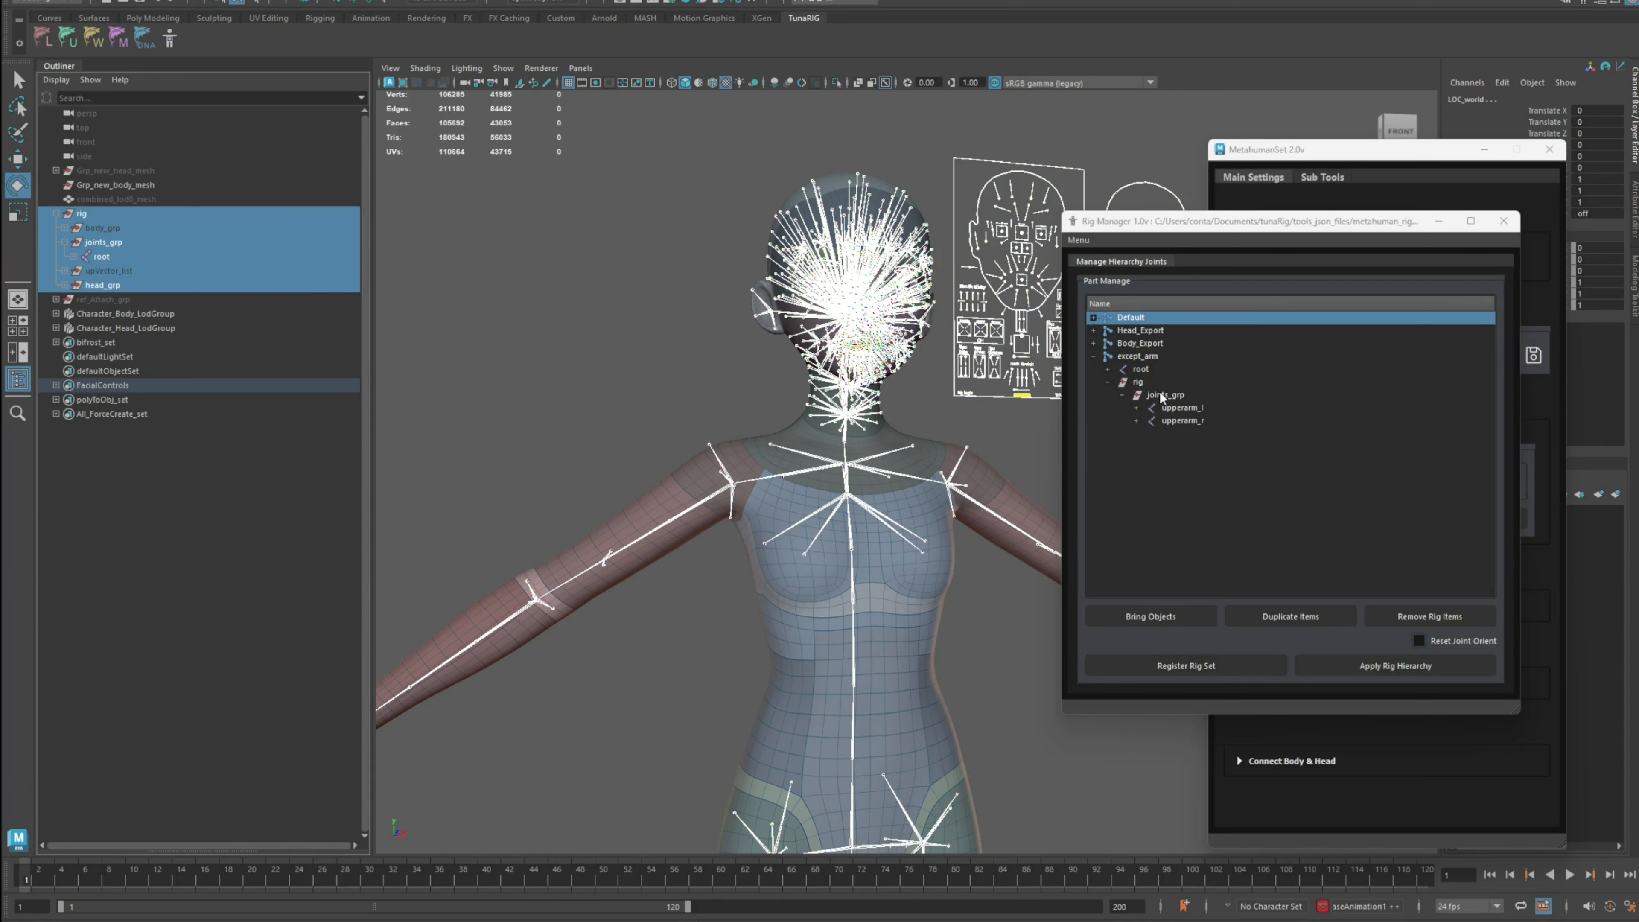
left_click(1137, 358)
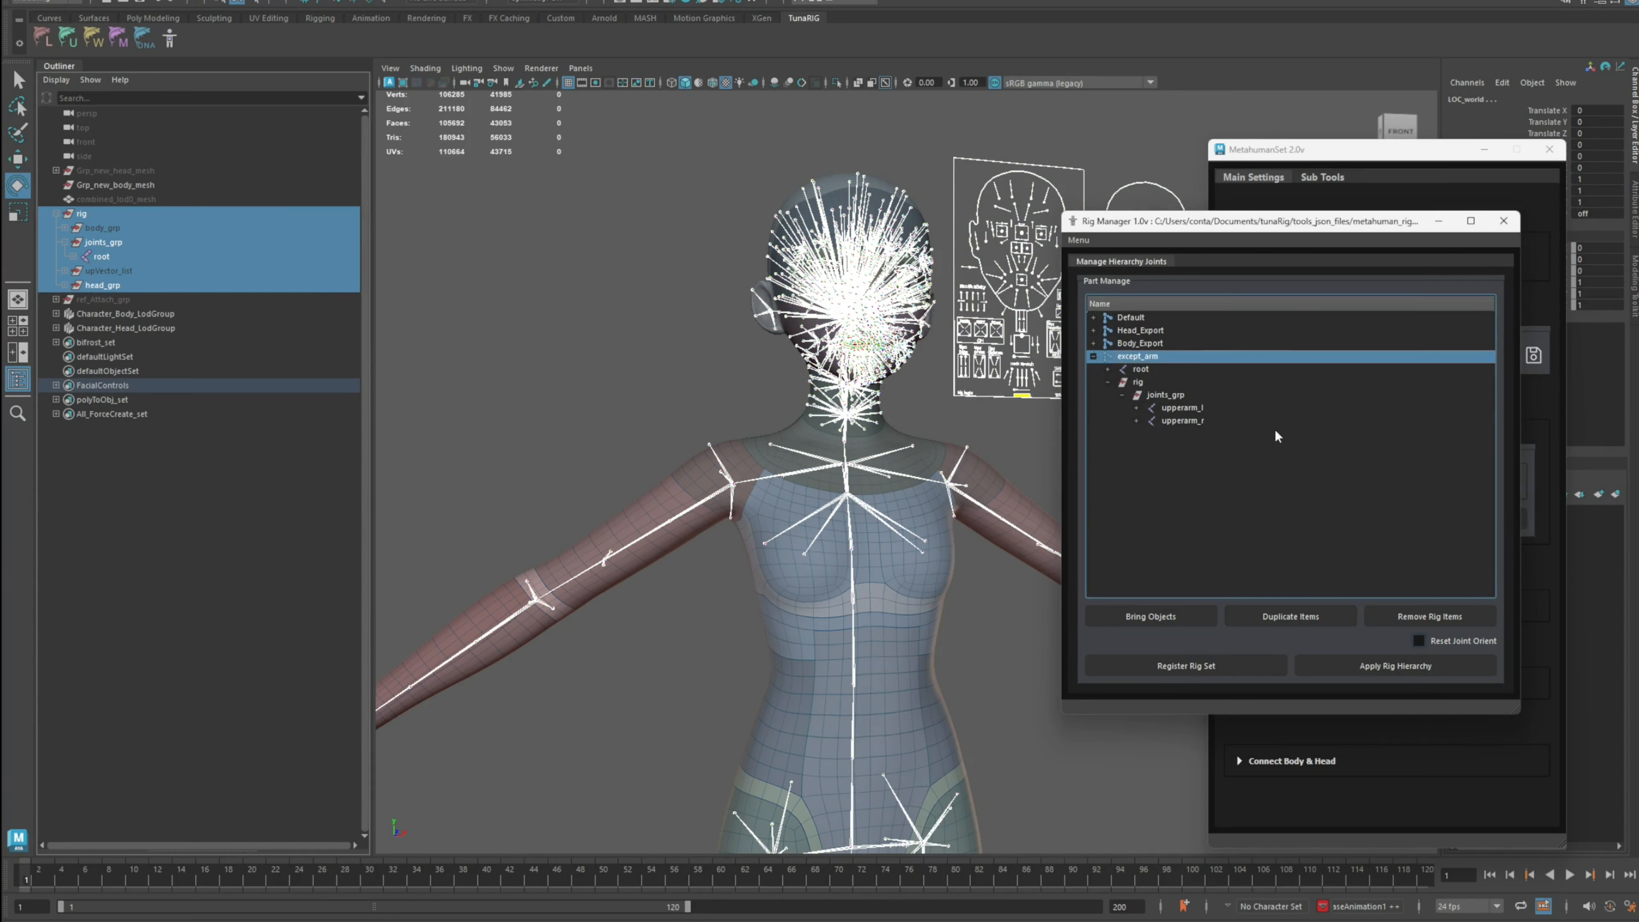
left_click(1374, 668)
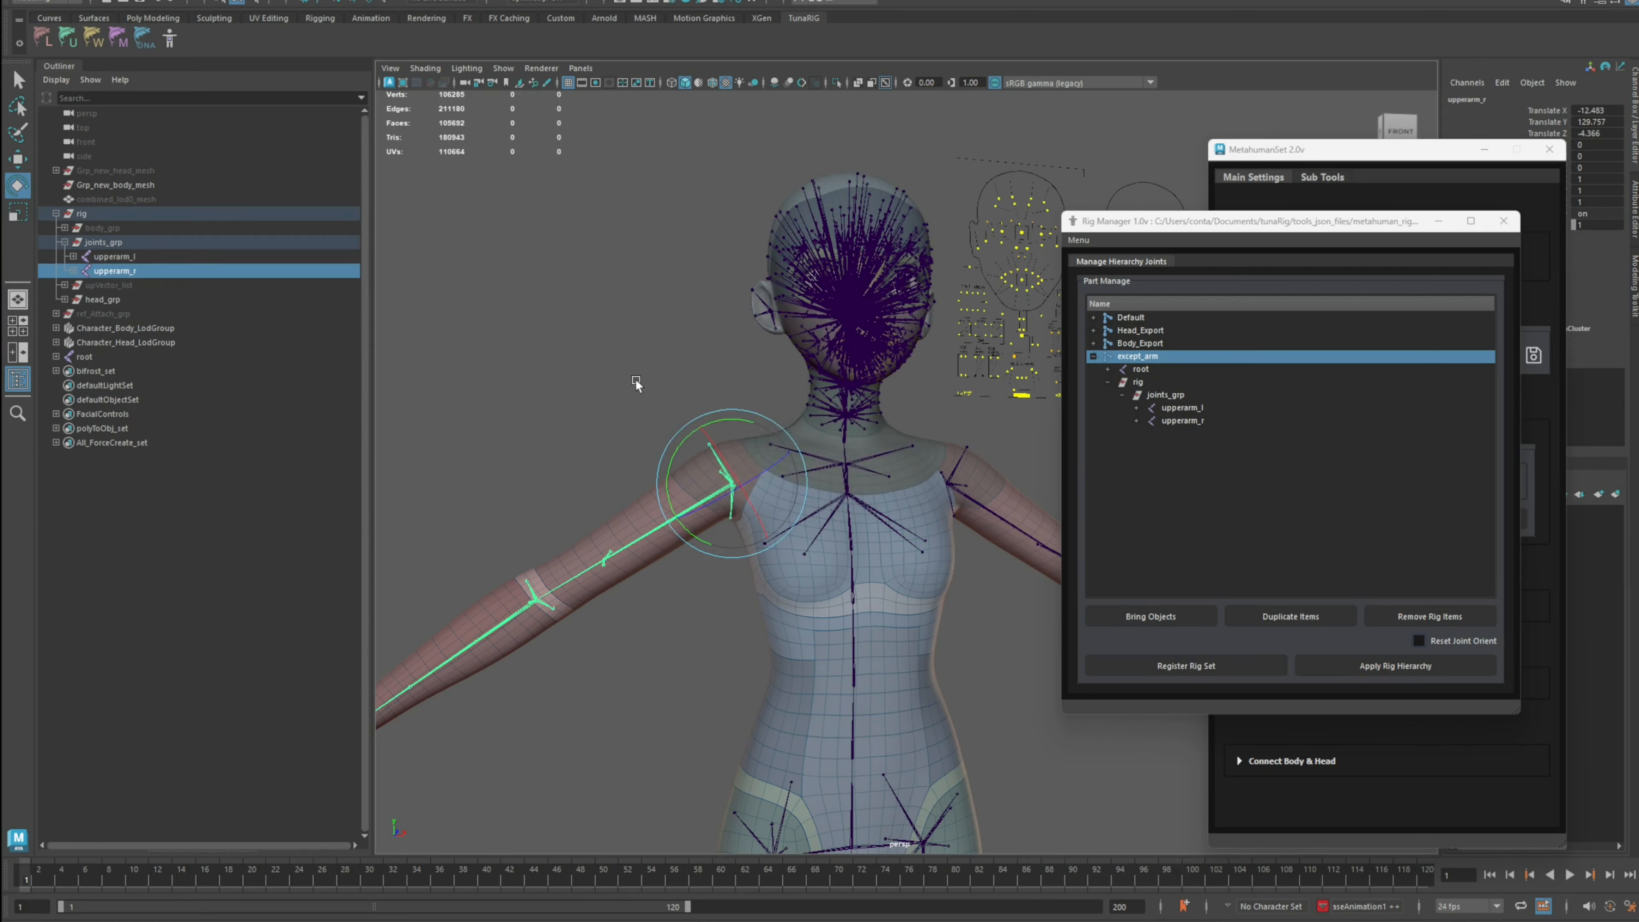
left_click(635, 378)
right_click_drag(635, 378, 856, 511, "alt")
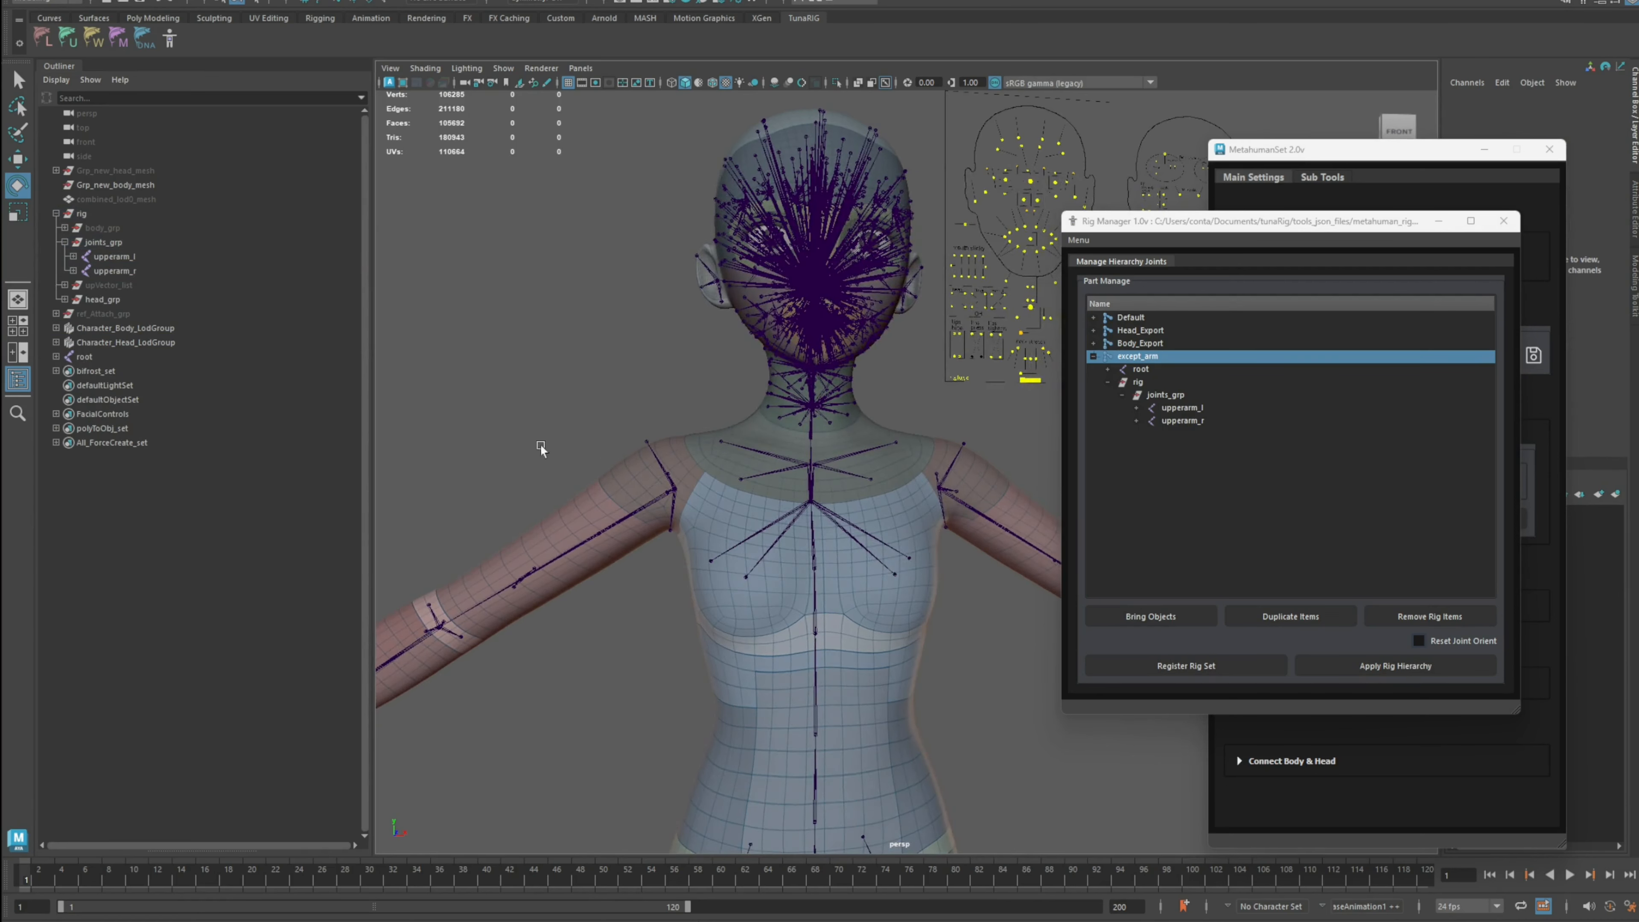
Step: Try hiding joints_grp, then undo the hide
left_click(121, 242)
key("ctrl+h")
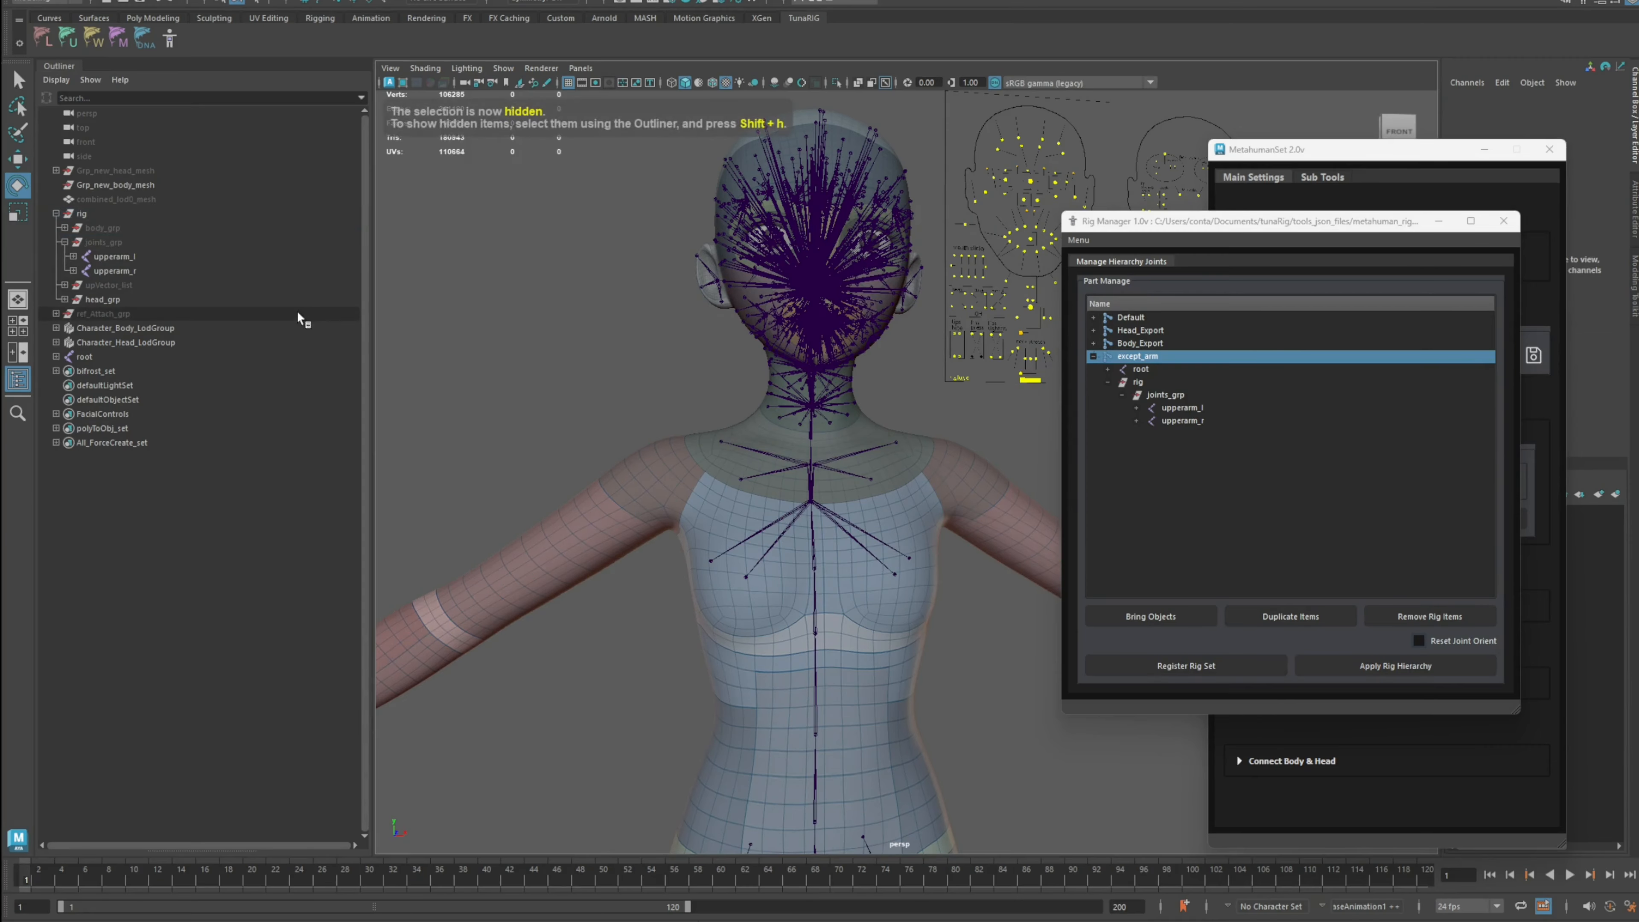
key("ctrl+z")
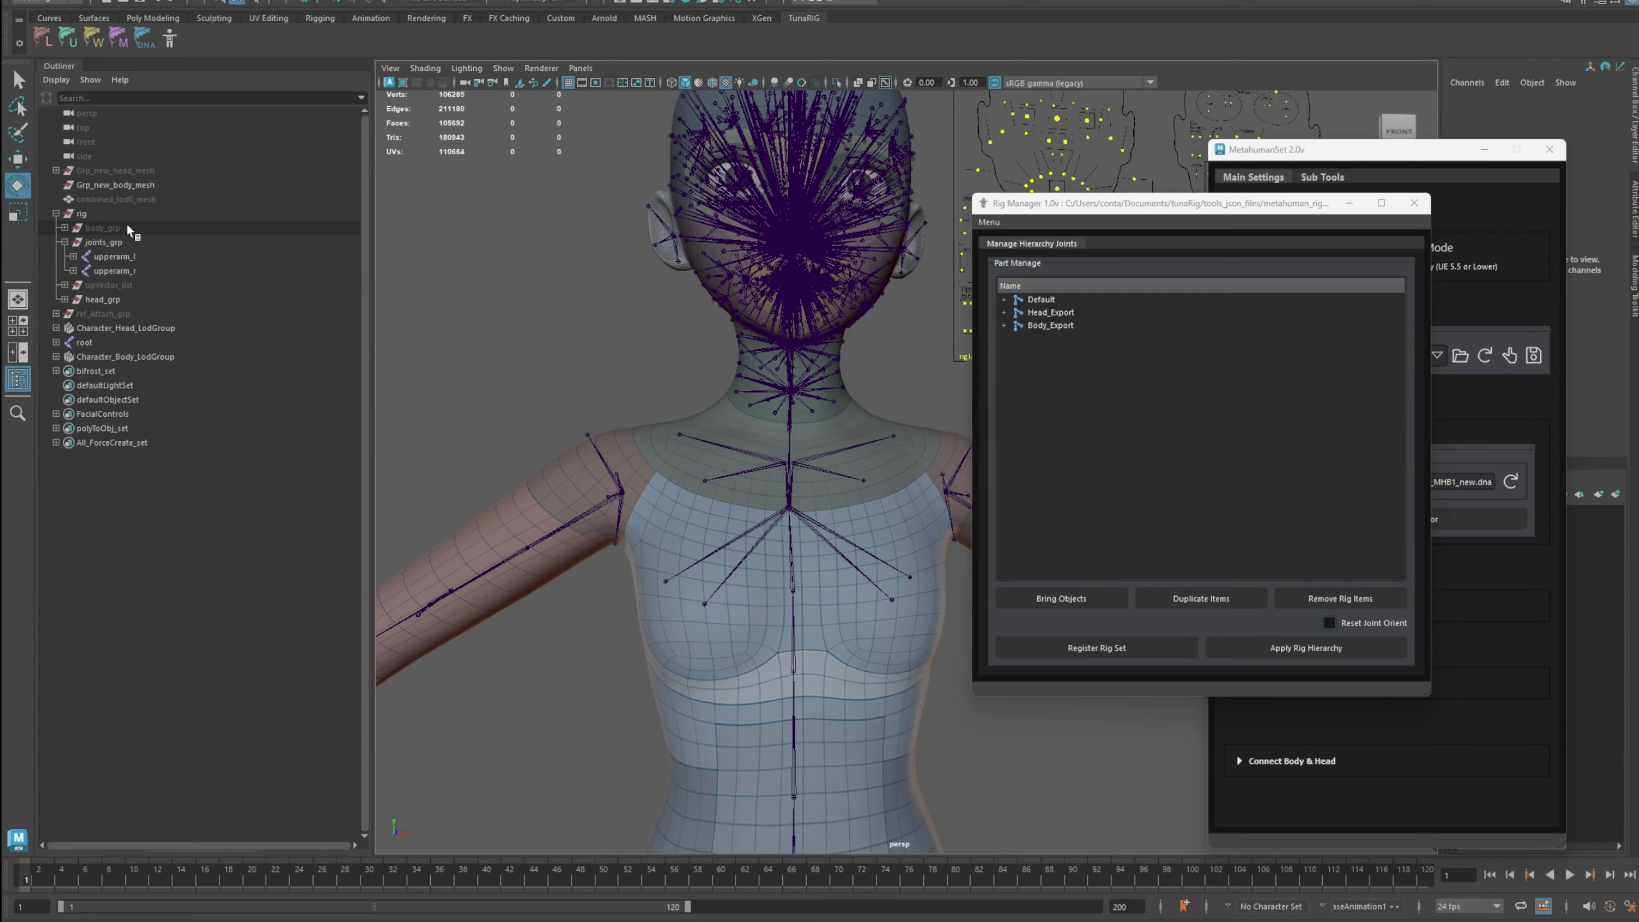
Step: Select the rig and root hierarchies and apply the Default rig hierarchy again
left_click(126, 214)
left_click(119, 343, "ctrl")
left_click(135, 1)
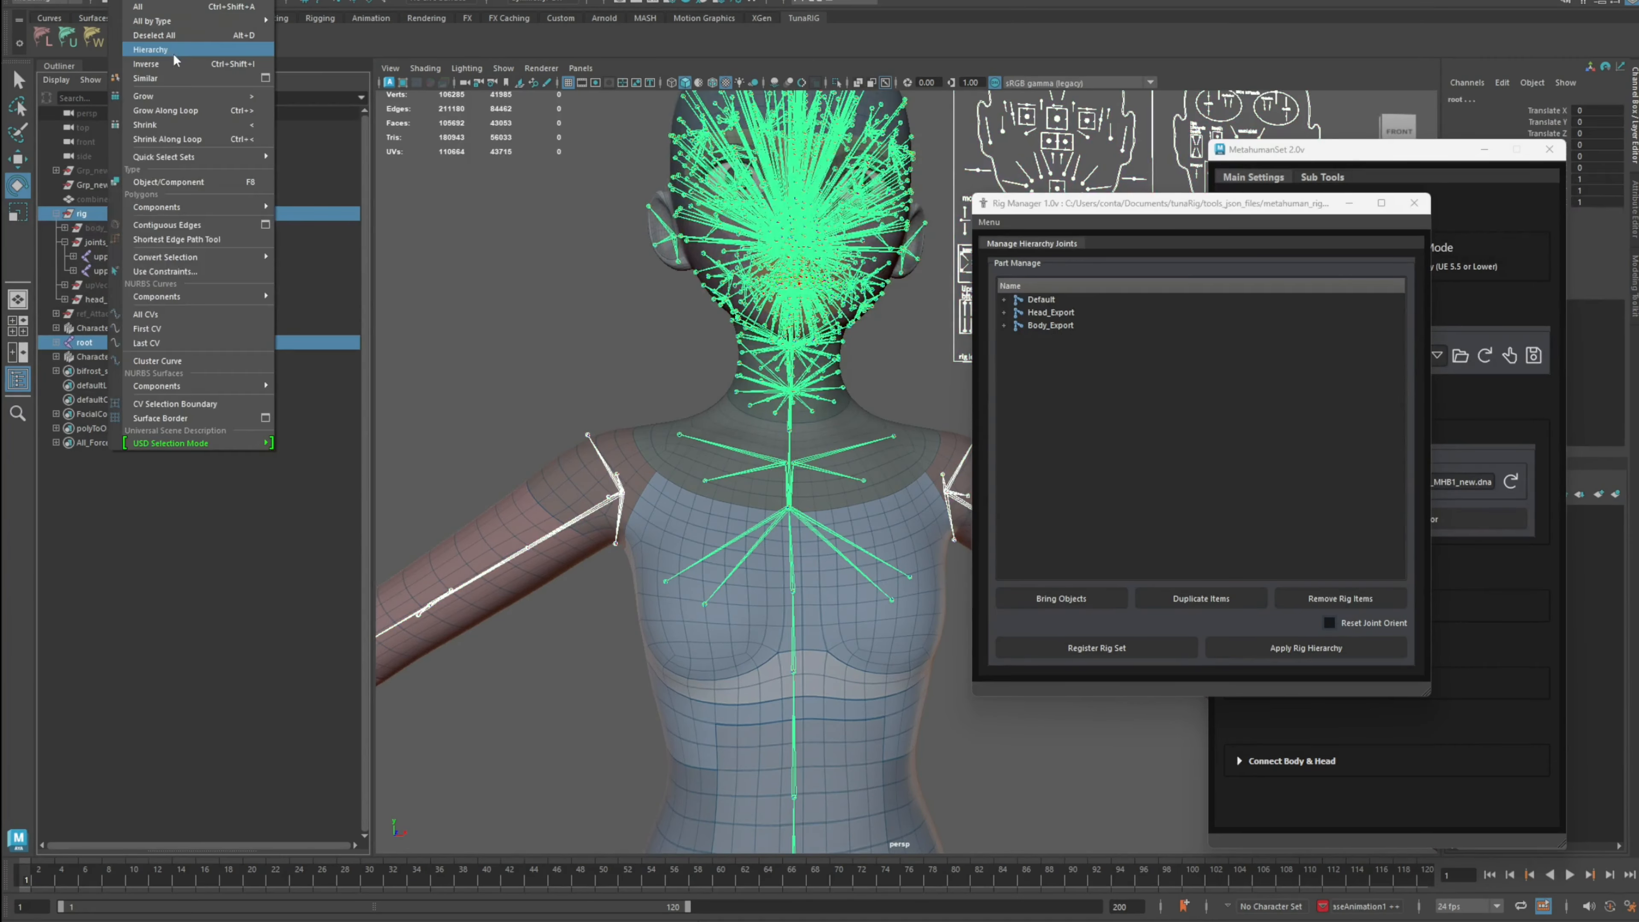
left_click(173, 51)
left_click(1042, 299)
left_click(1306, 648)
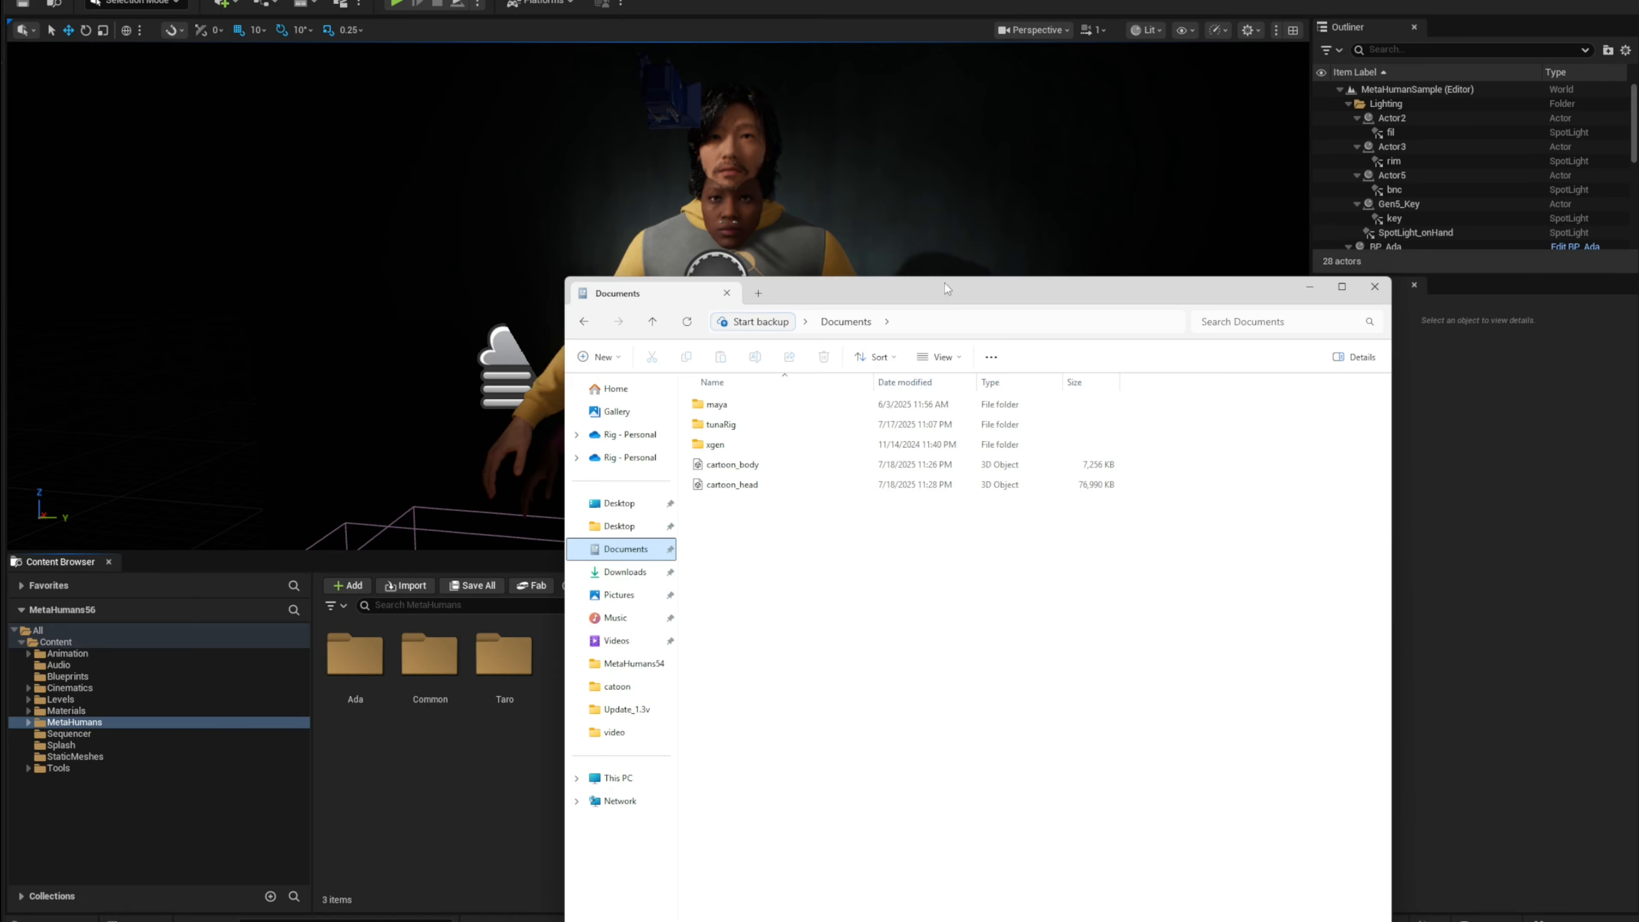
Step: Switch to File Explorer and browse into the tunaRig unreal_uasset folder
left_click_drag(947, 289, 1260, 256)
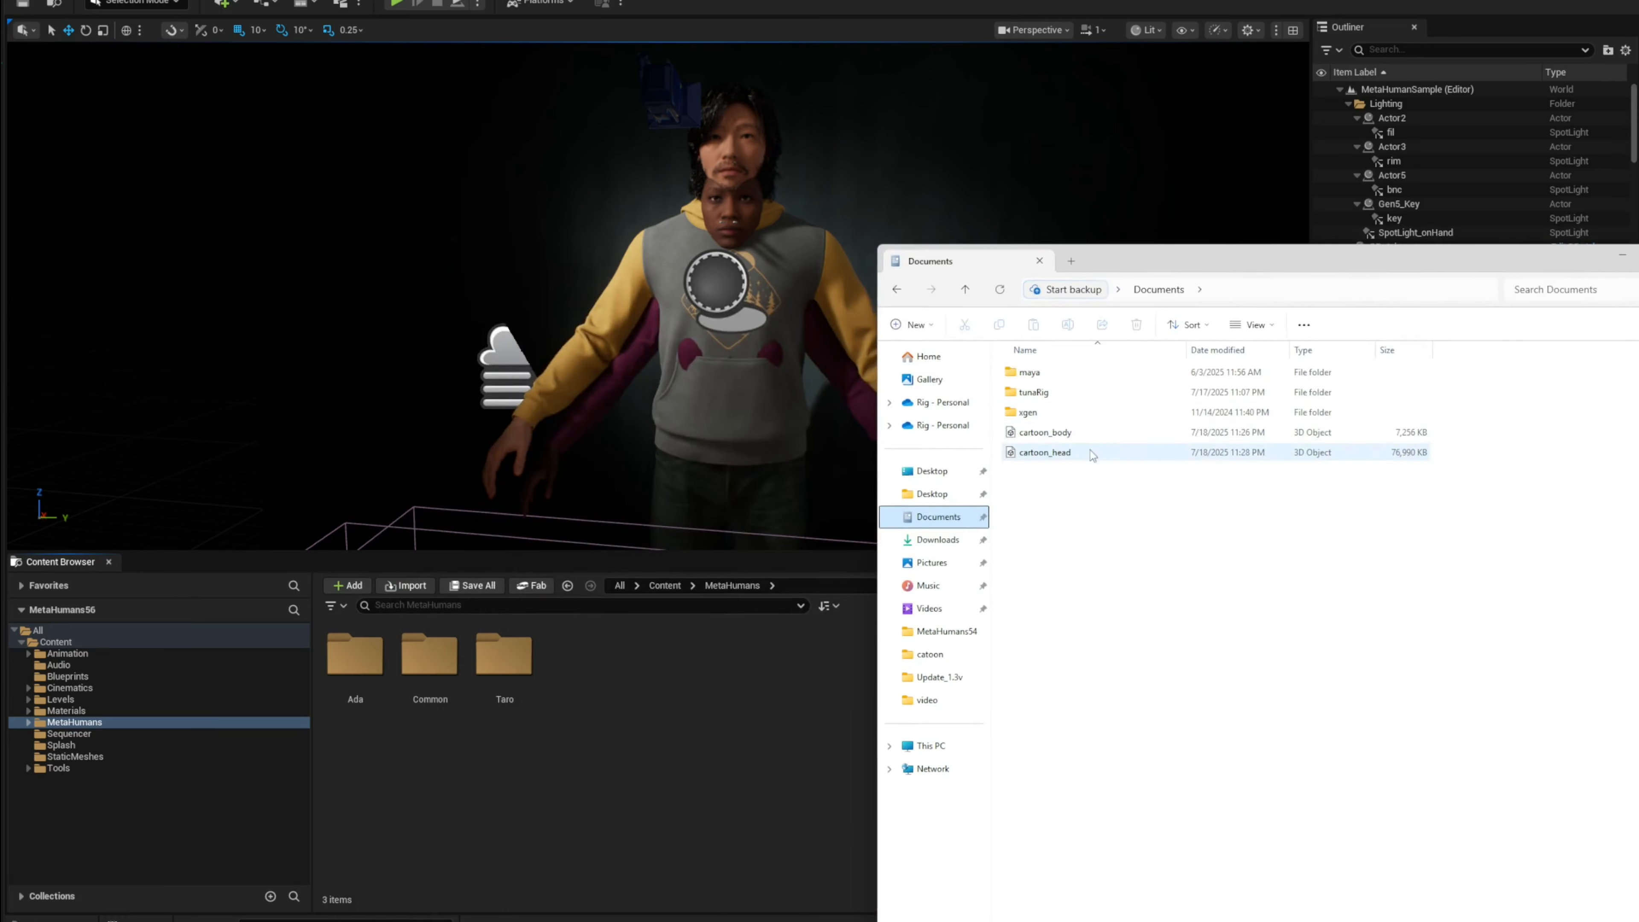
left_click_drag(1141, 267, 1178, 264)
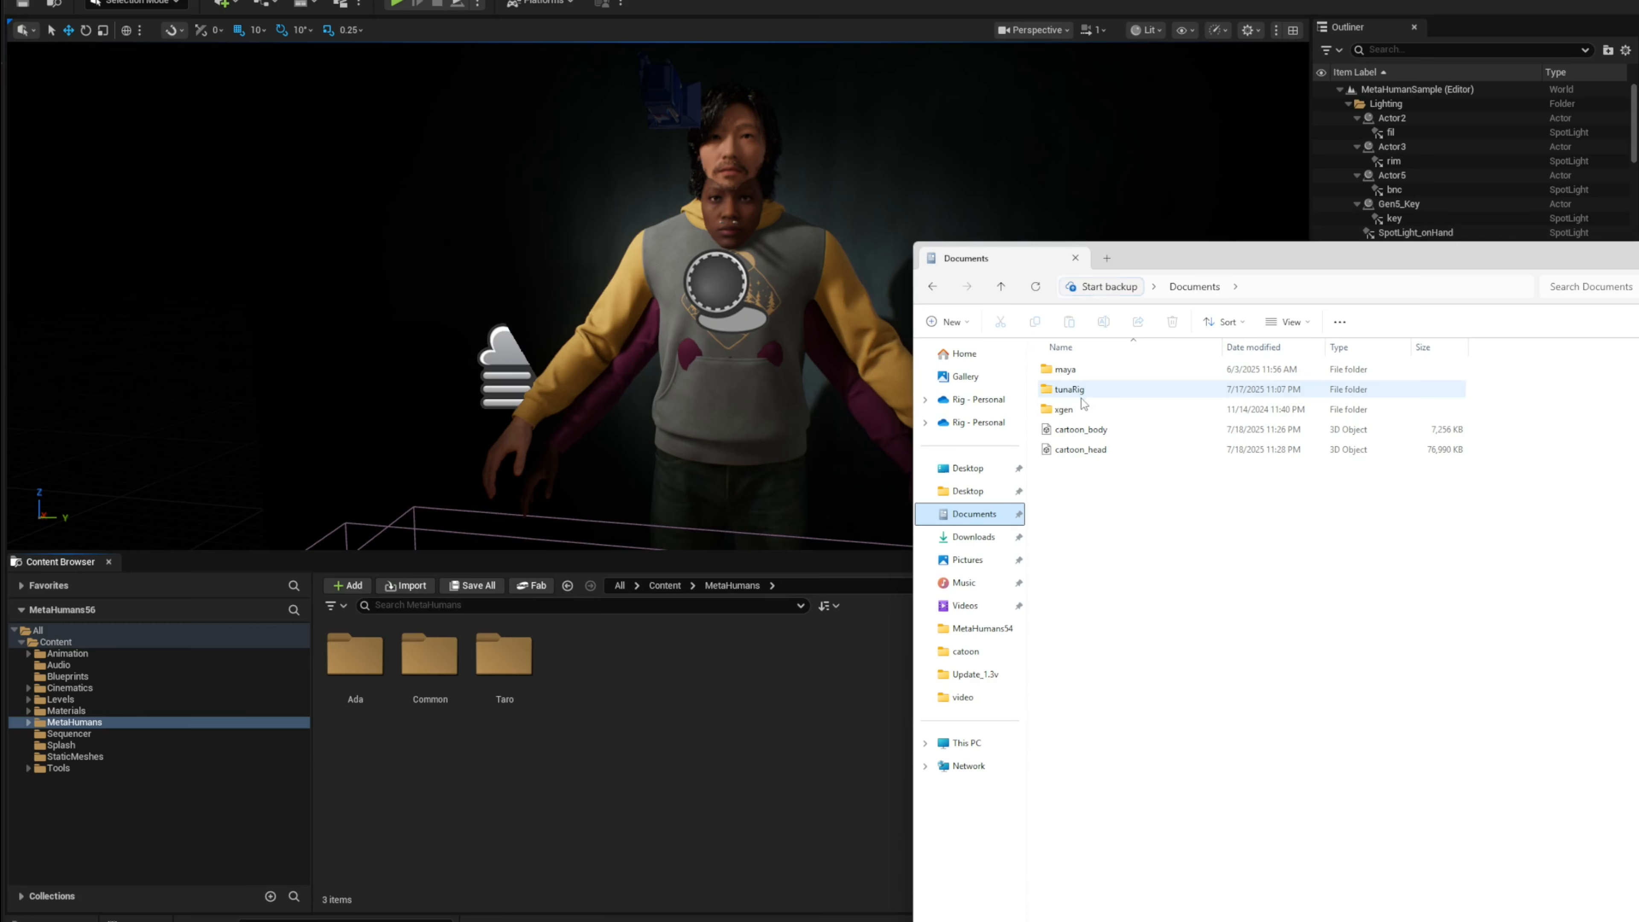
double_click(1095, 391)
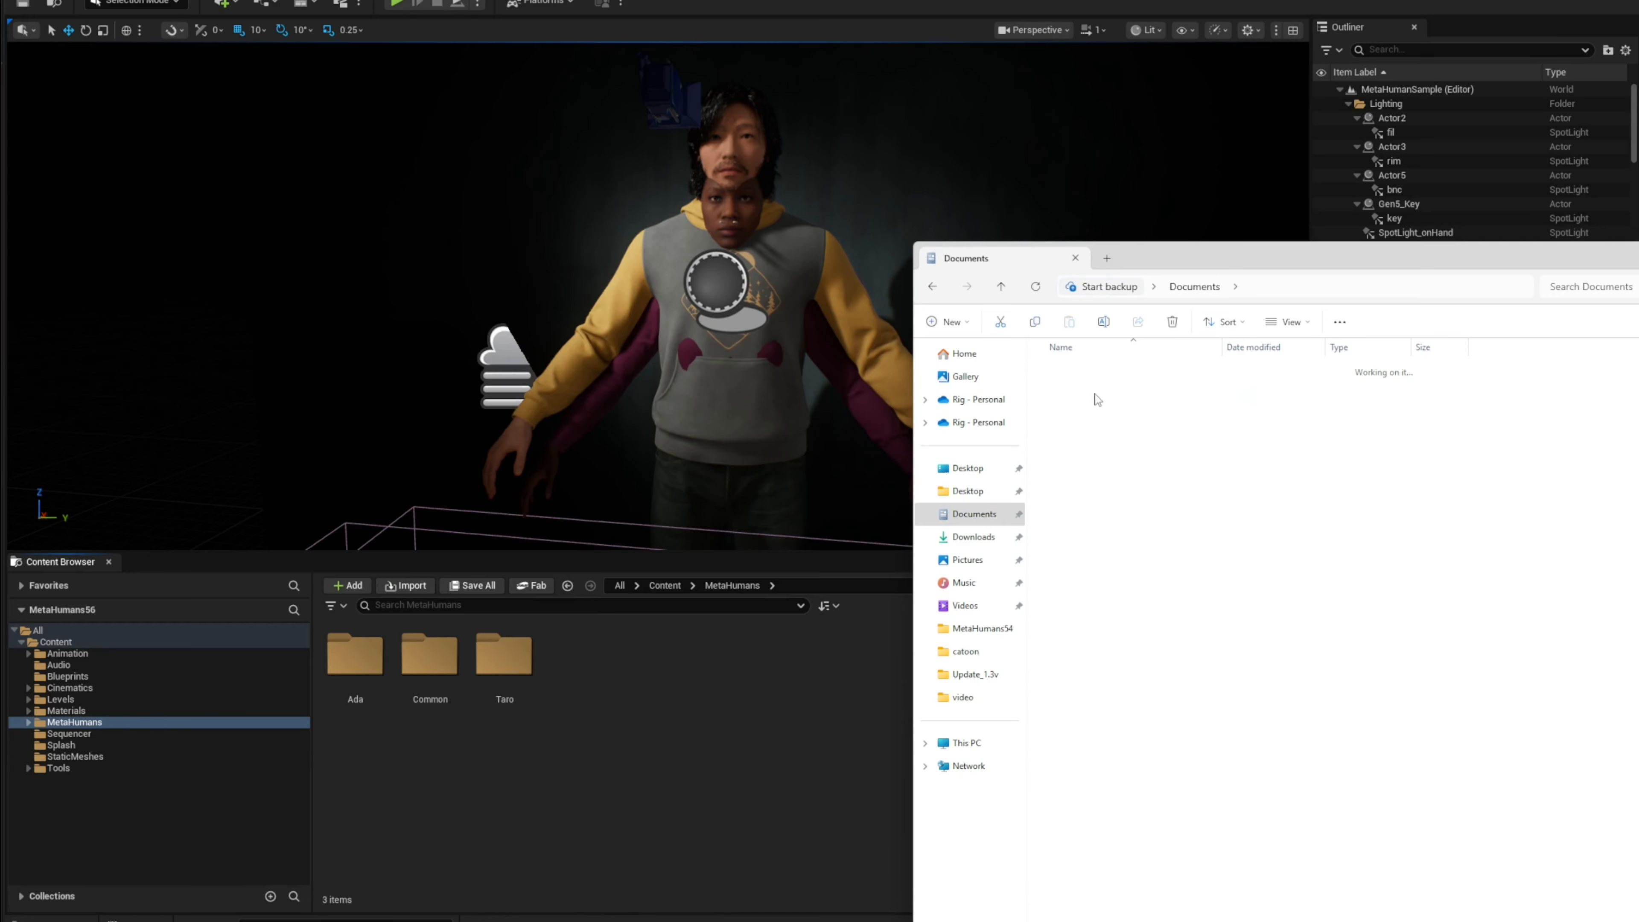
left_click(1105, 431)
double_click(1092, 431)
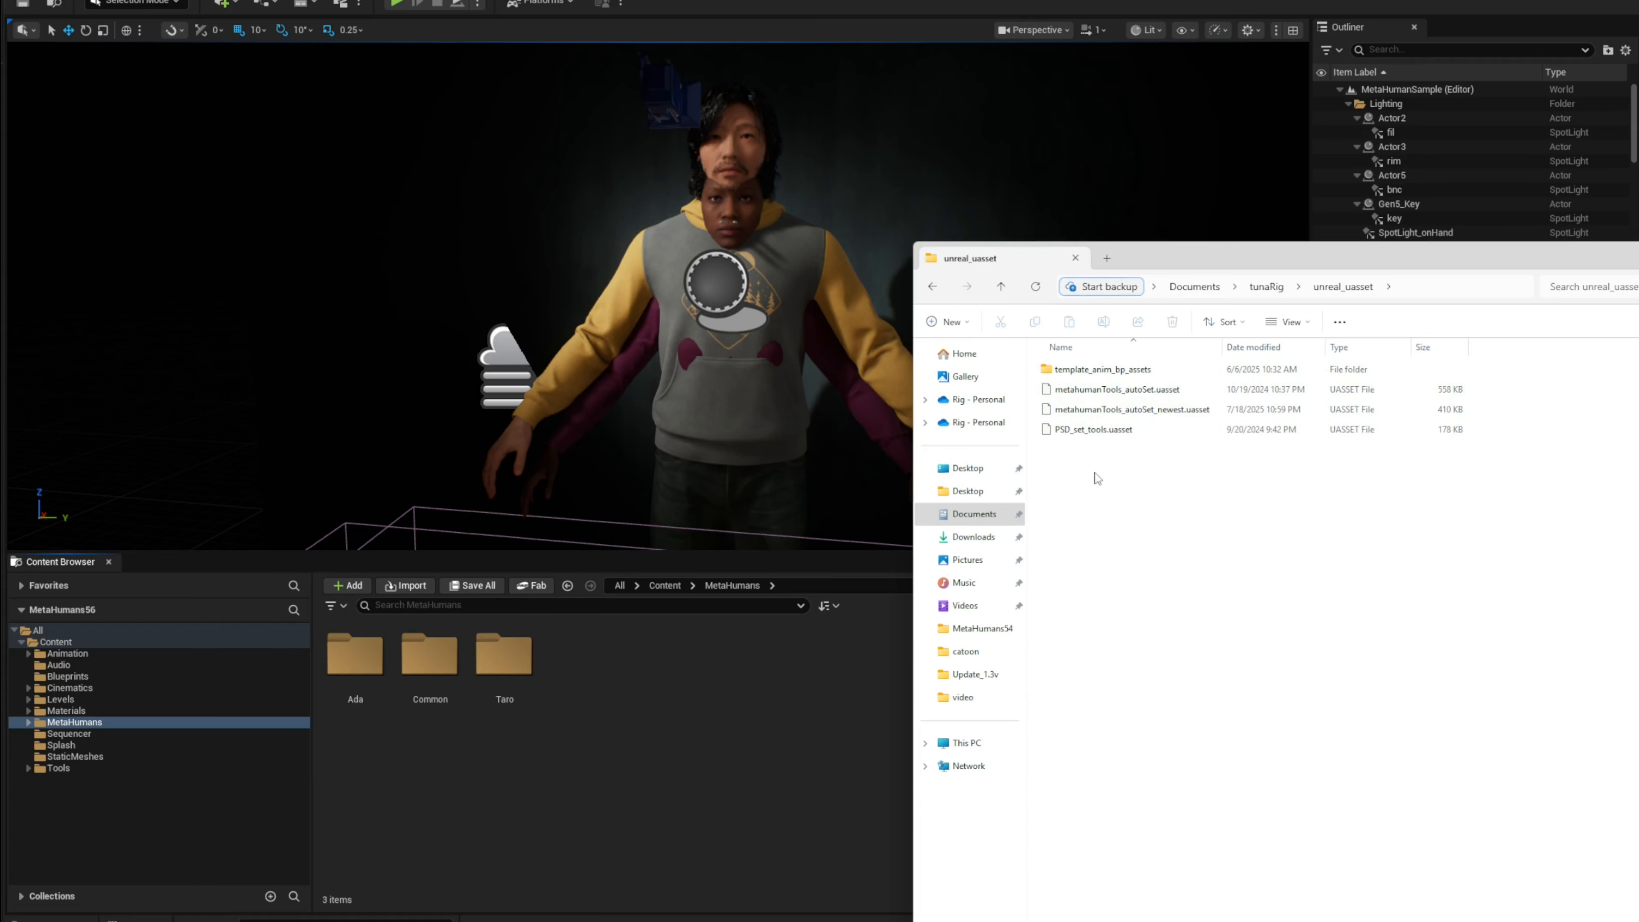
Step: In Unreal's Content Browser, open the Tools folder and its template_anim_bp_assets subfolder
left_click(74, 773)
left_click(68, 772)
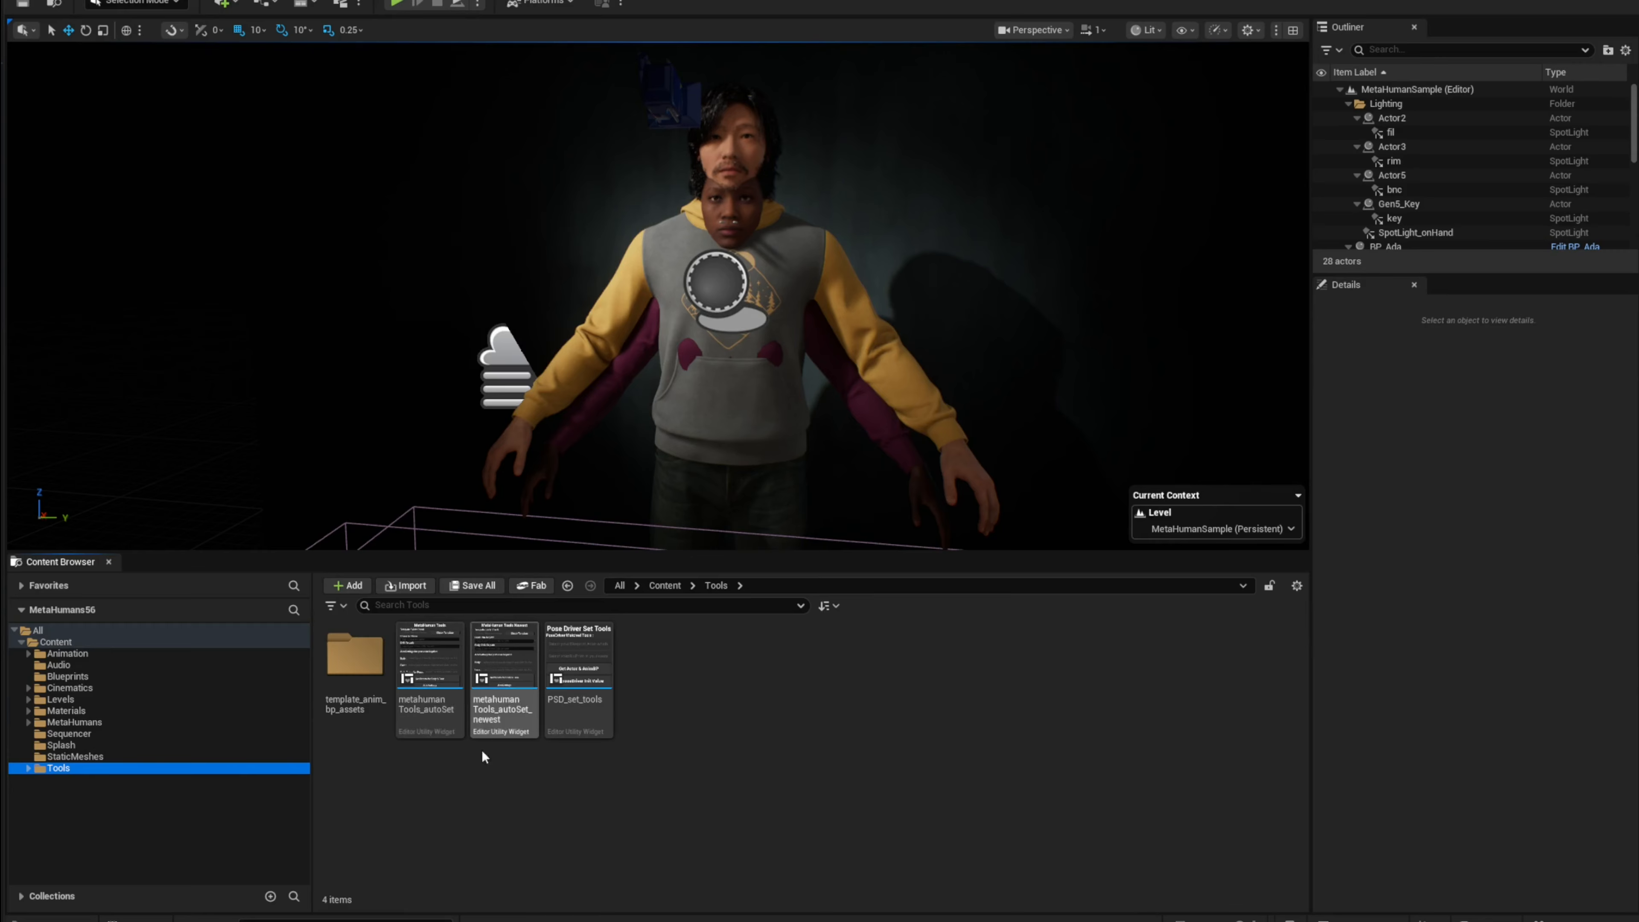
double_click(355, 665)
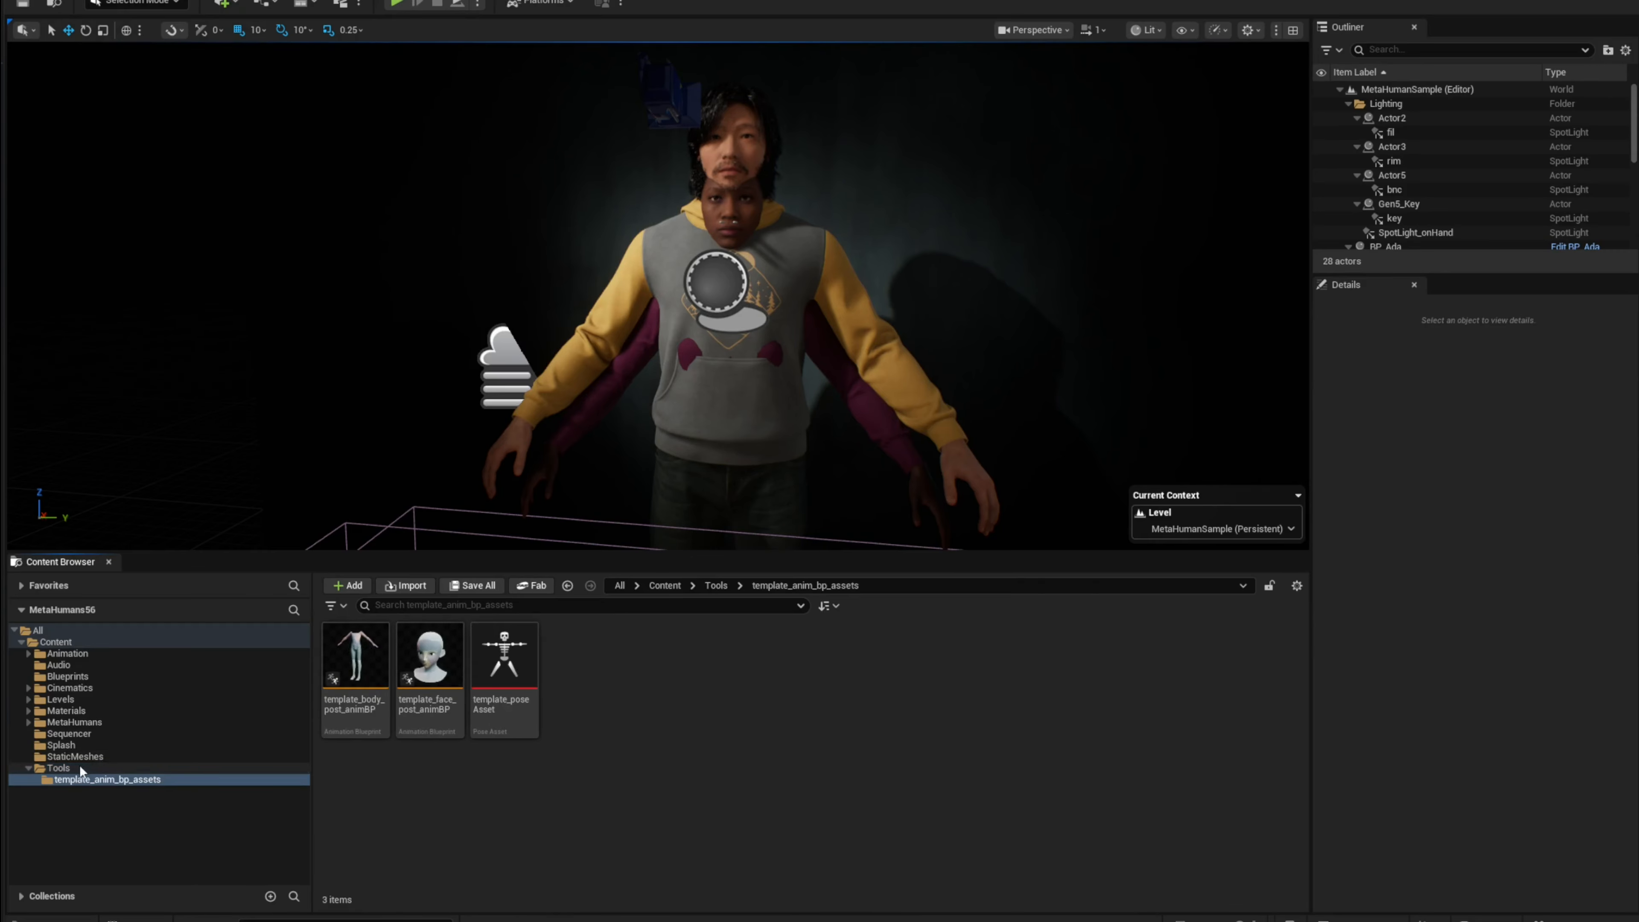
Step: Create a new folder named Cartoon inside the MetaHumans folder
left_click(58, 768)
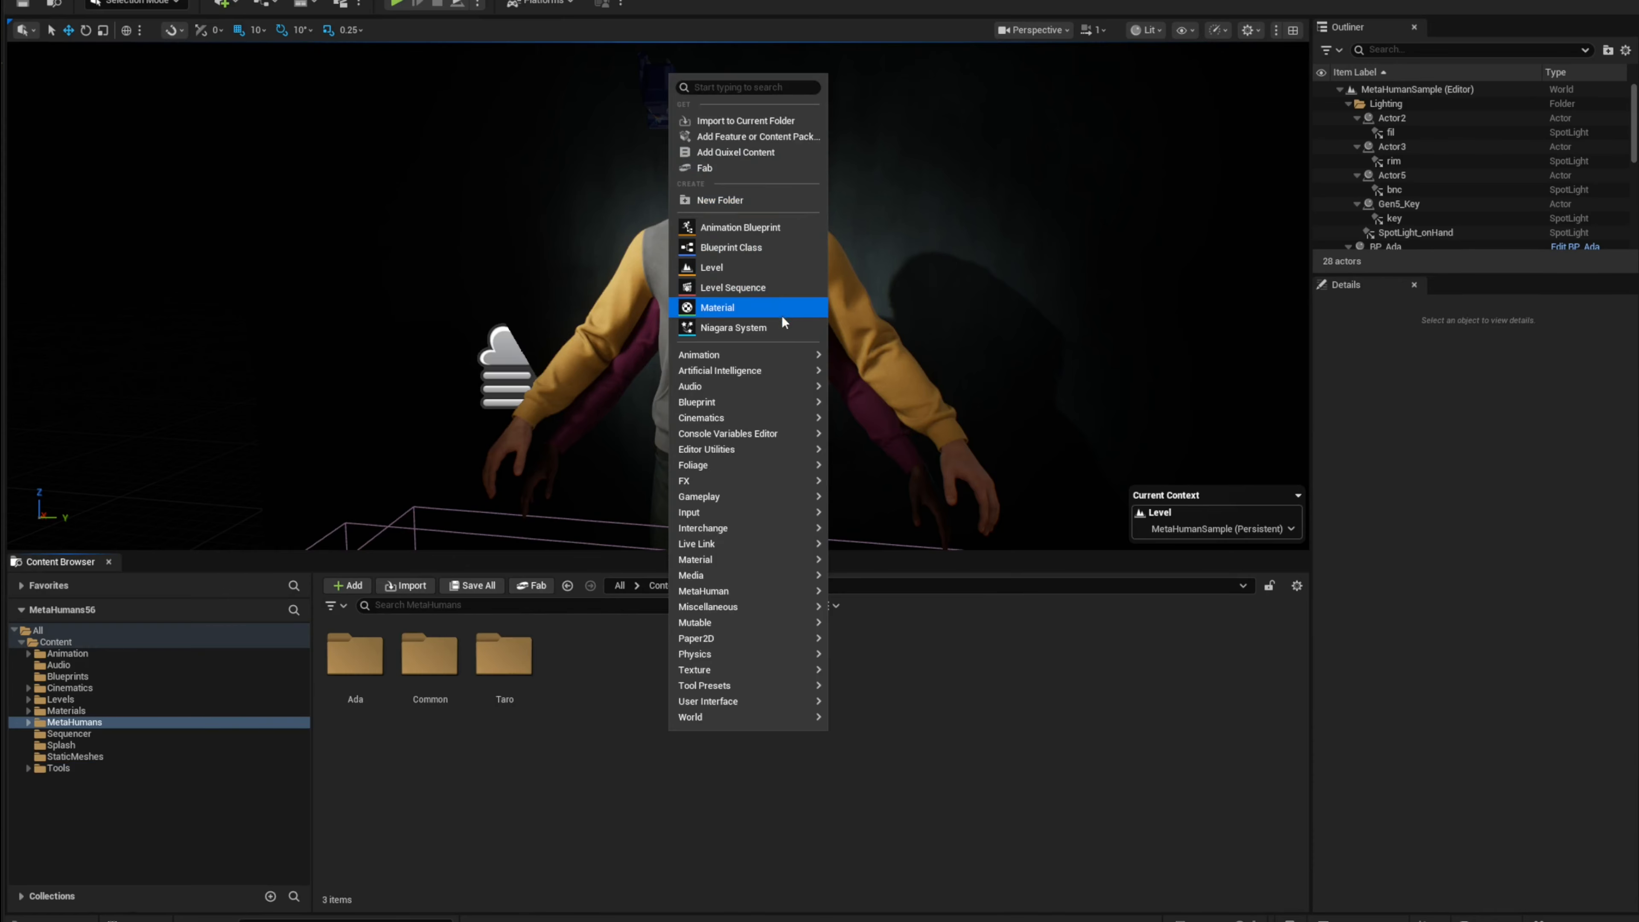
left_click(774, 208)
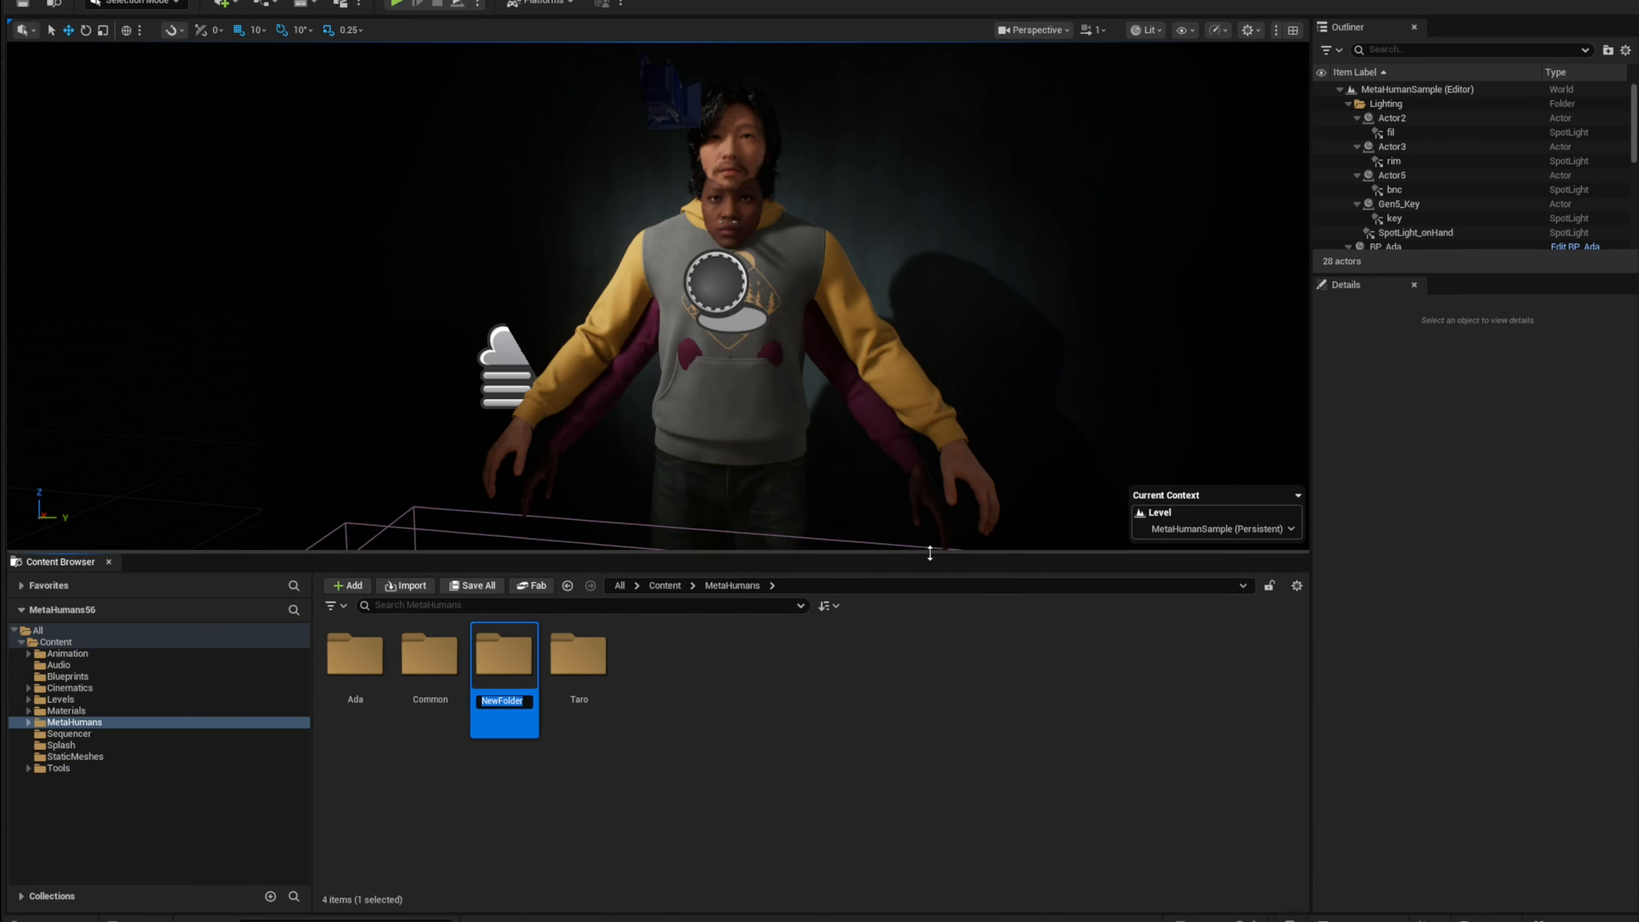
type("Cartoon")
key("Return")
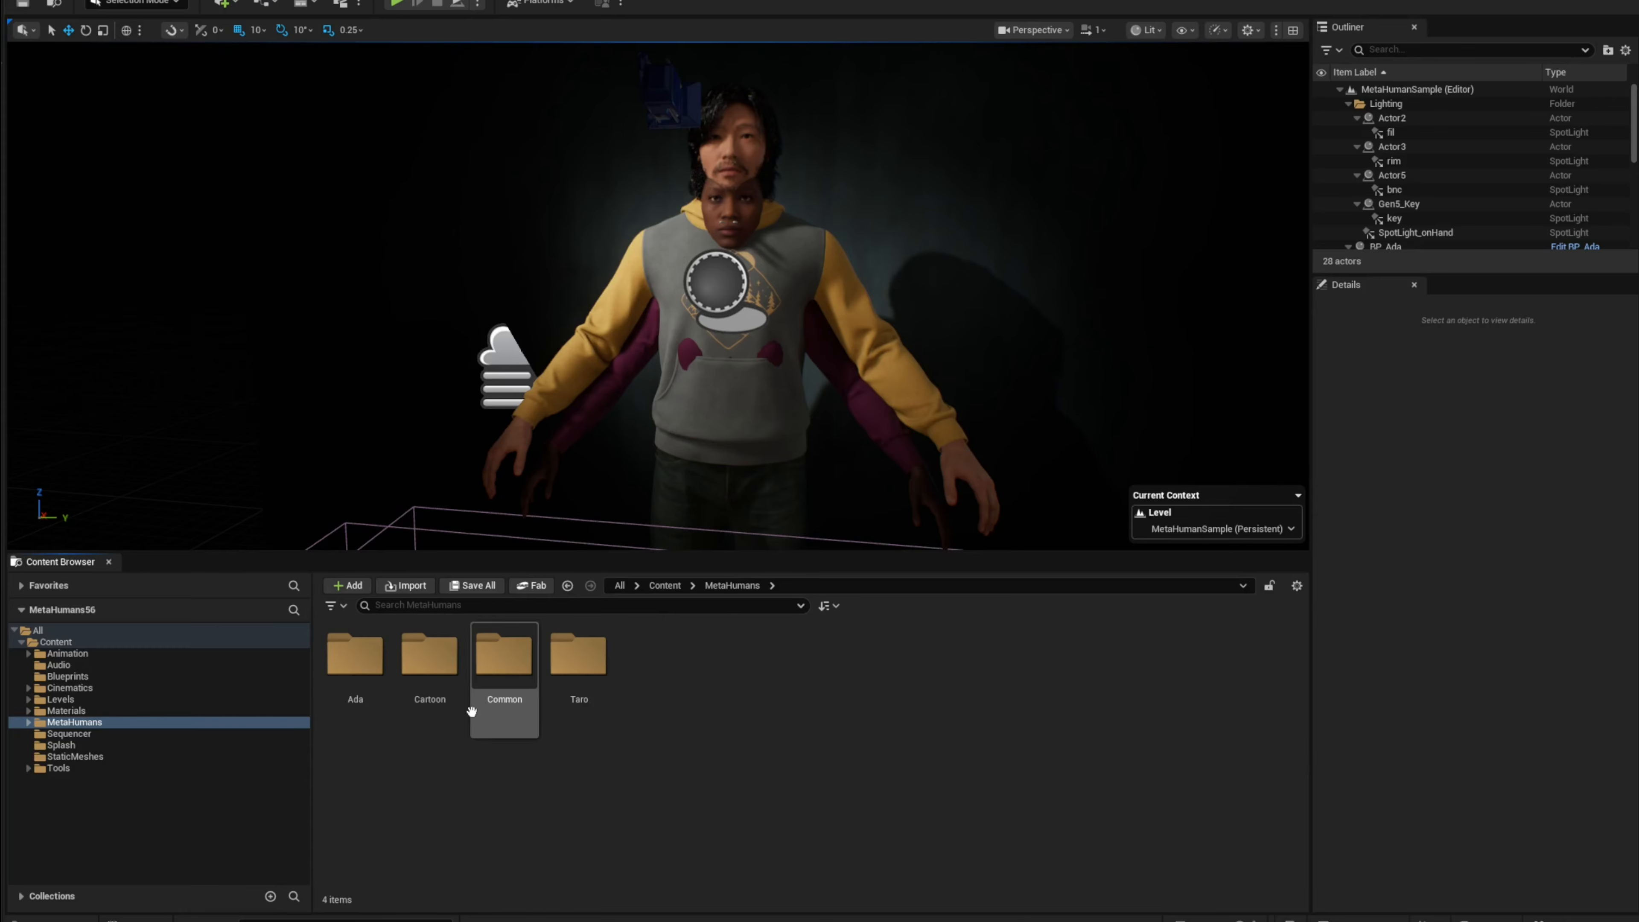
Step: Open the Cartoon folder and import the cartoon_body.fbx file into it
double_click(433, 672)
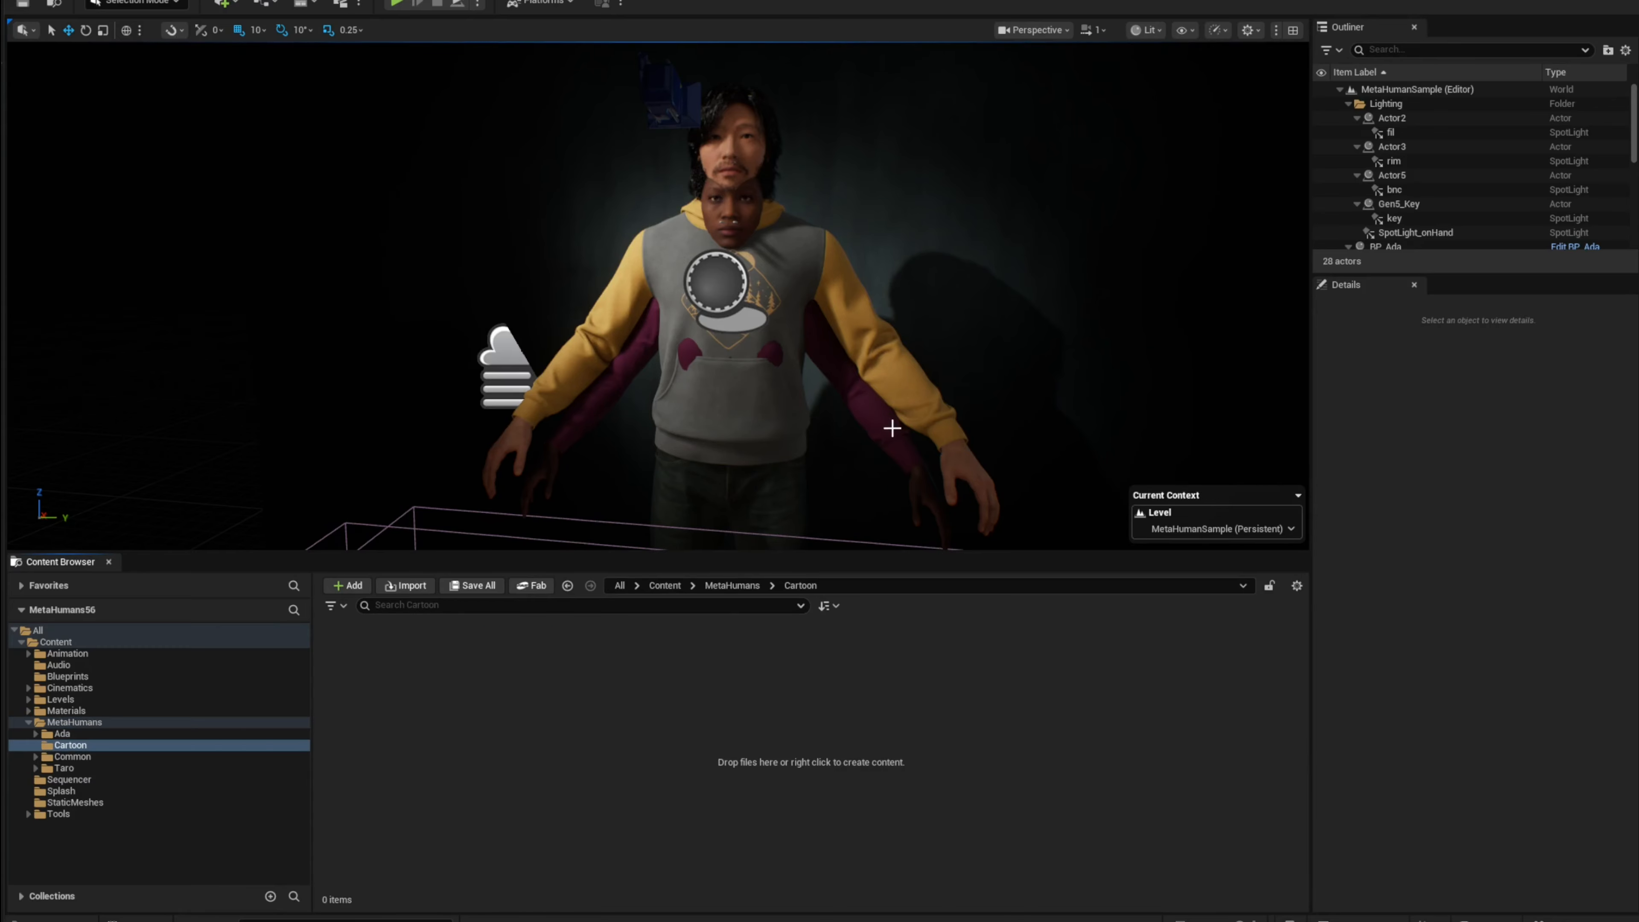
left_click_drag(839, 646, 643, 731)
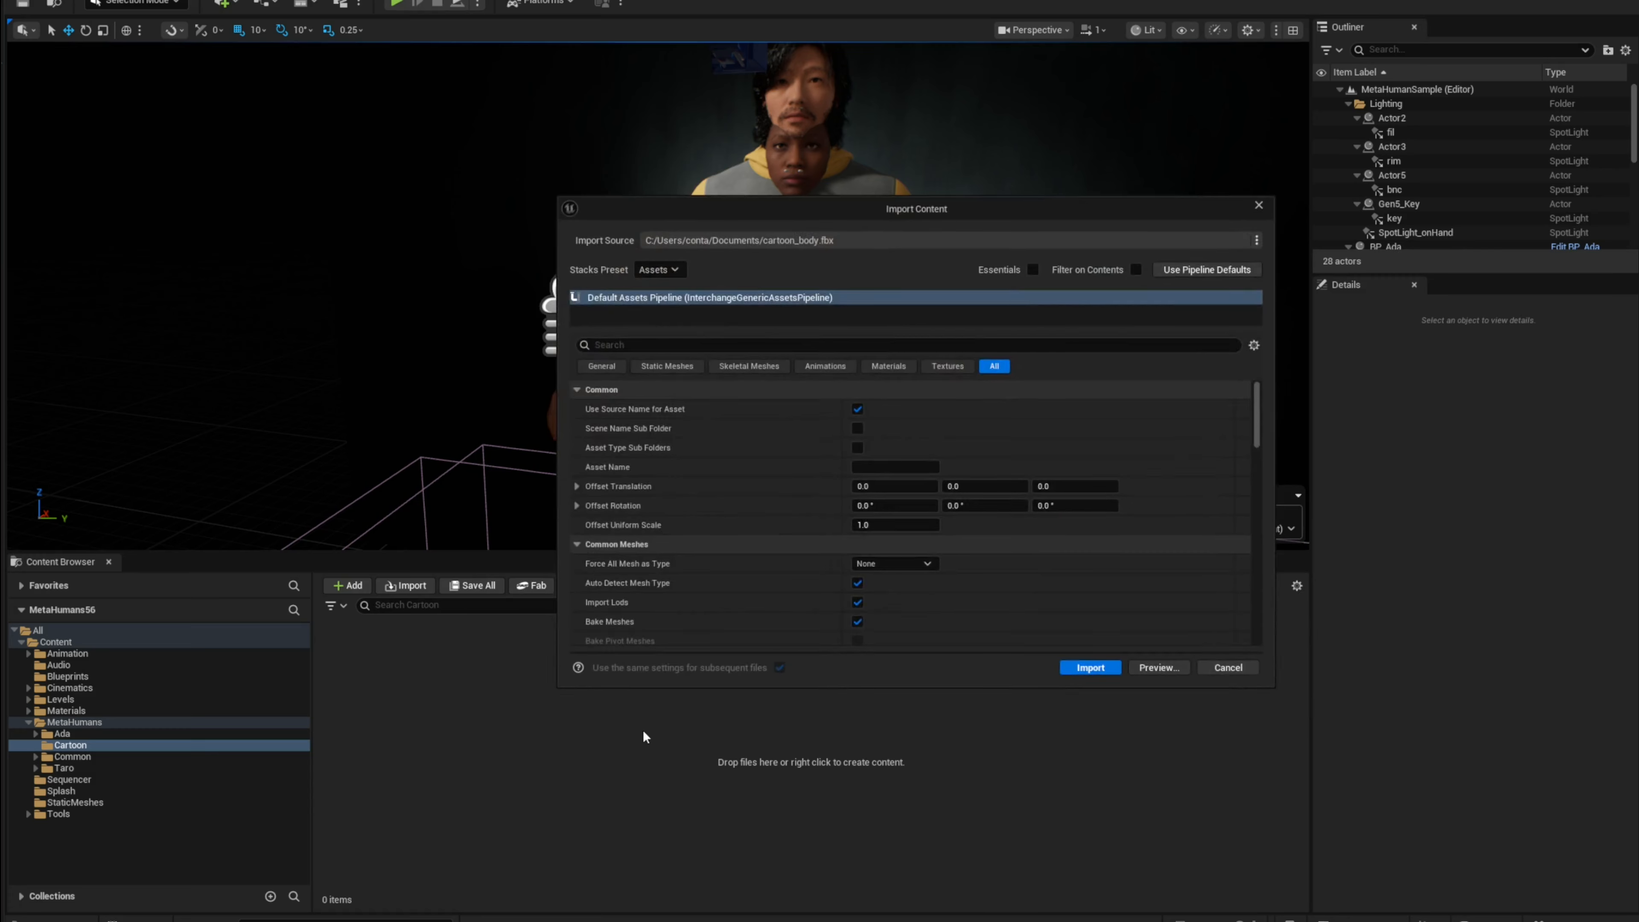
Step: Set the import Skeleton to metahuman_base_skel
scroll(1001, 488, "down", 5)
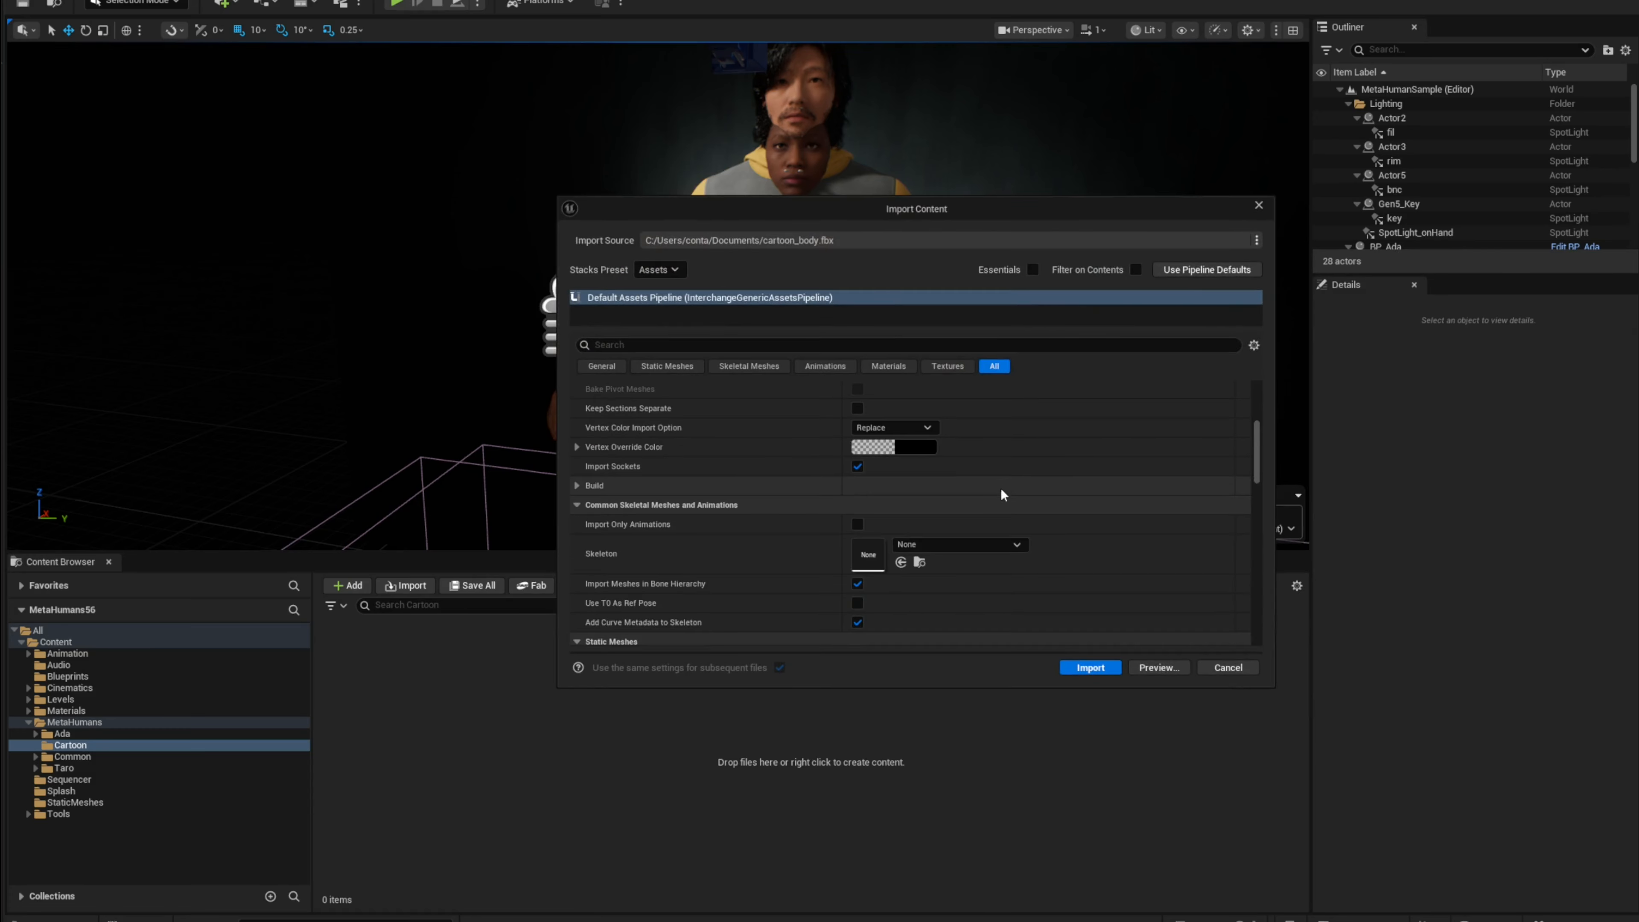
left_click(932, 546)
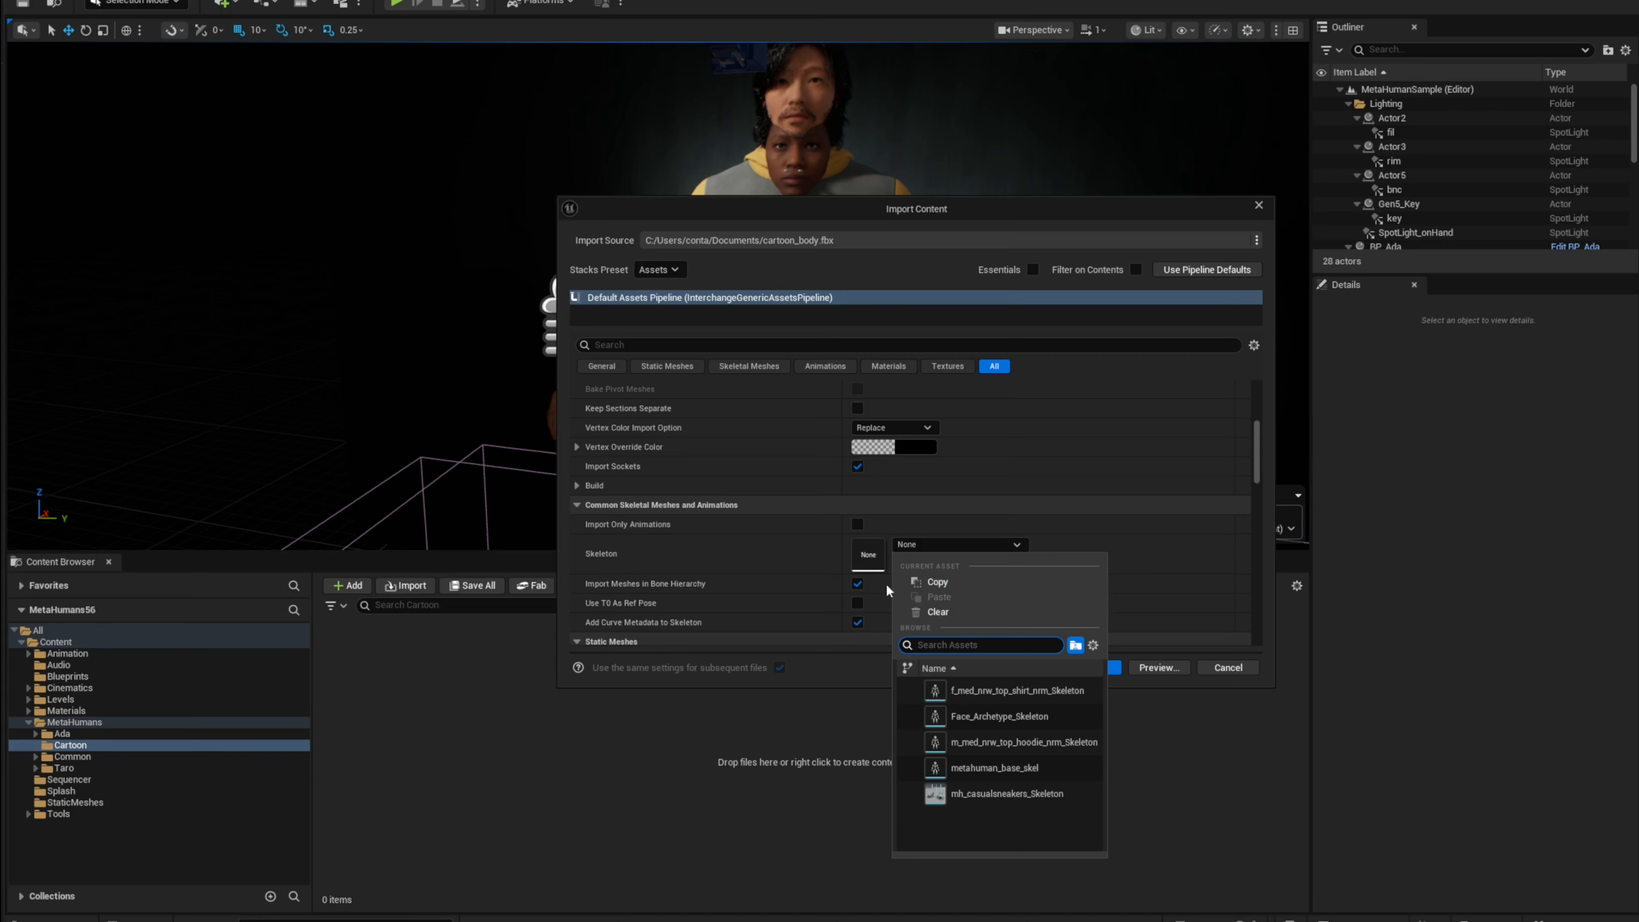
left_click(1258, 468)
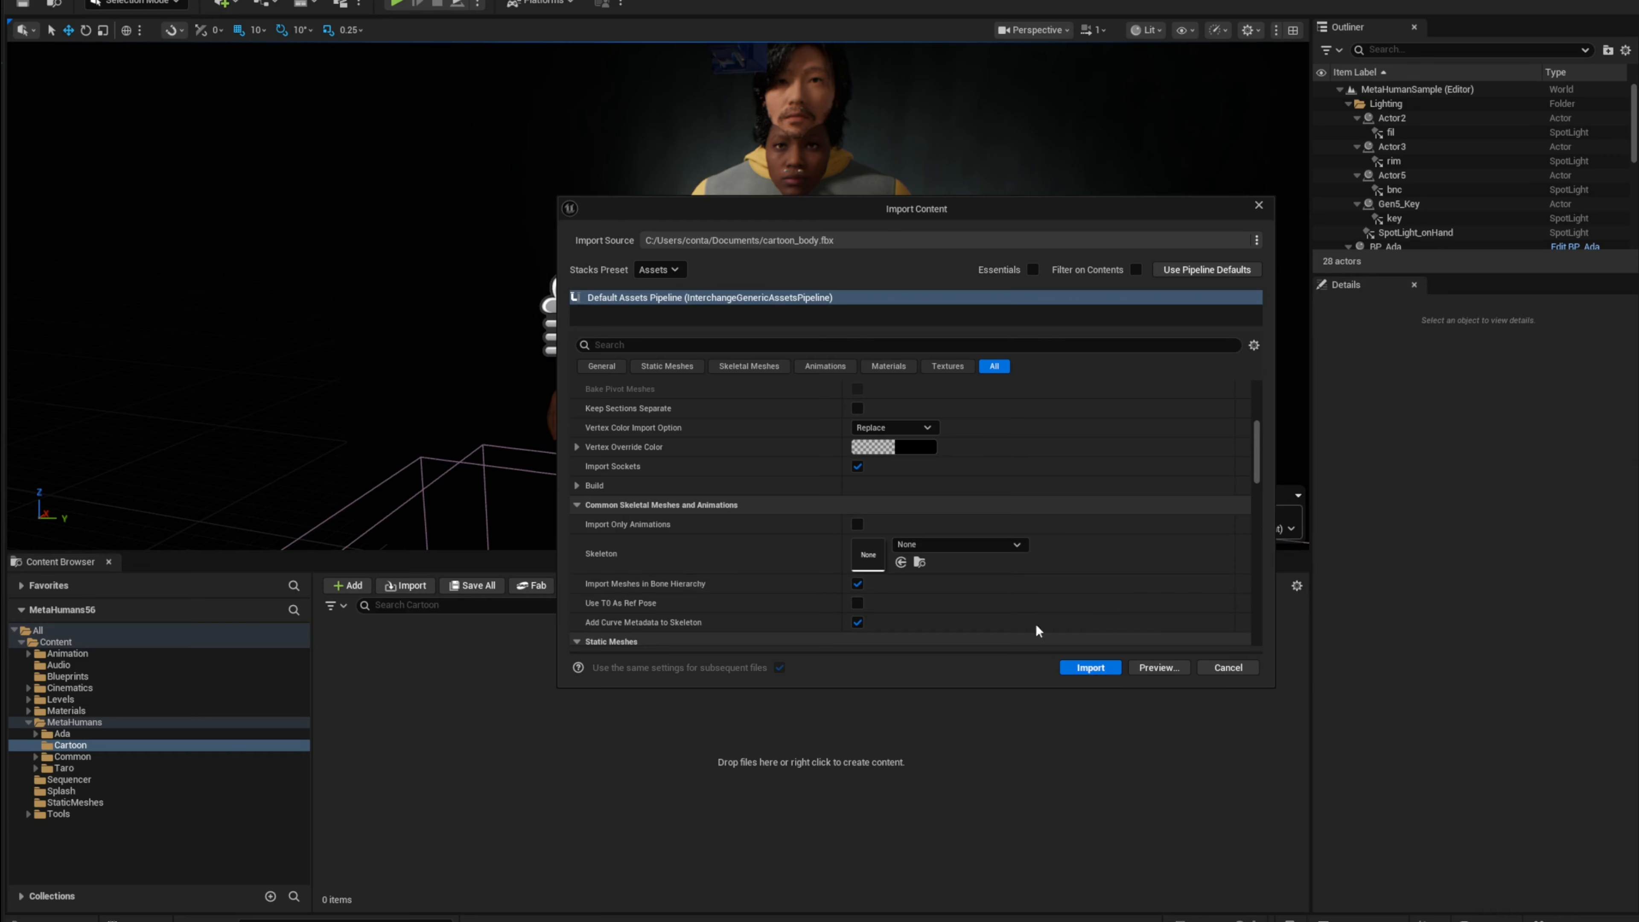
left_click(961, 545)
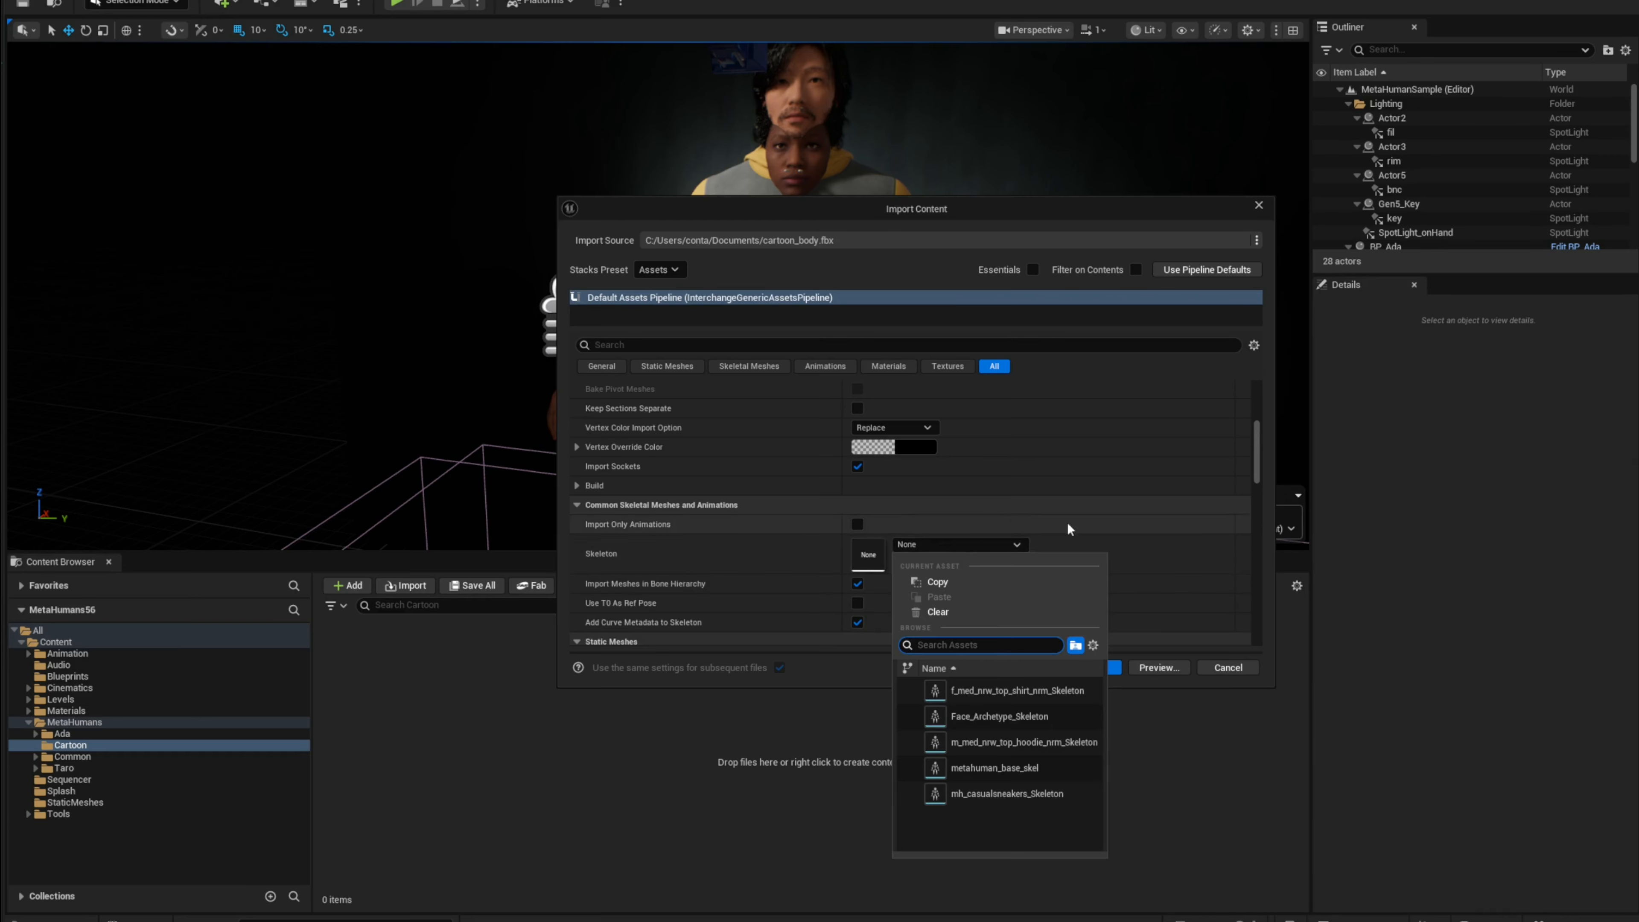
left_click(1040, 769)
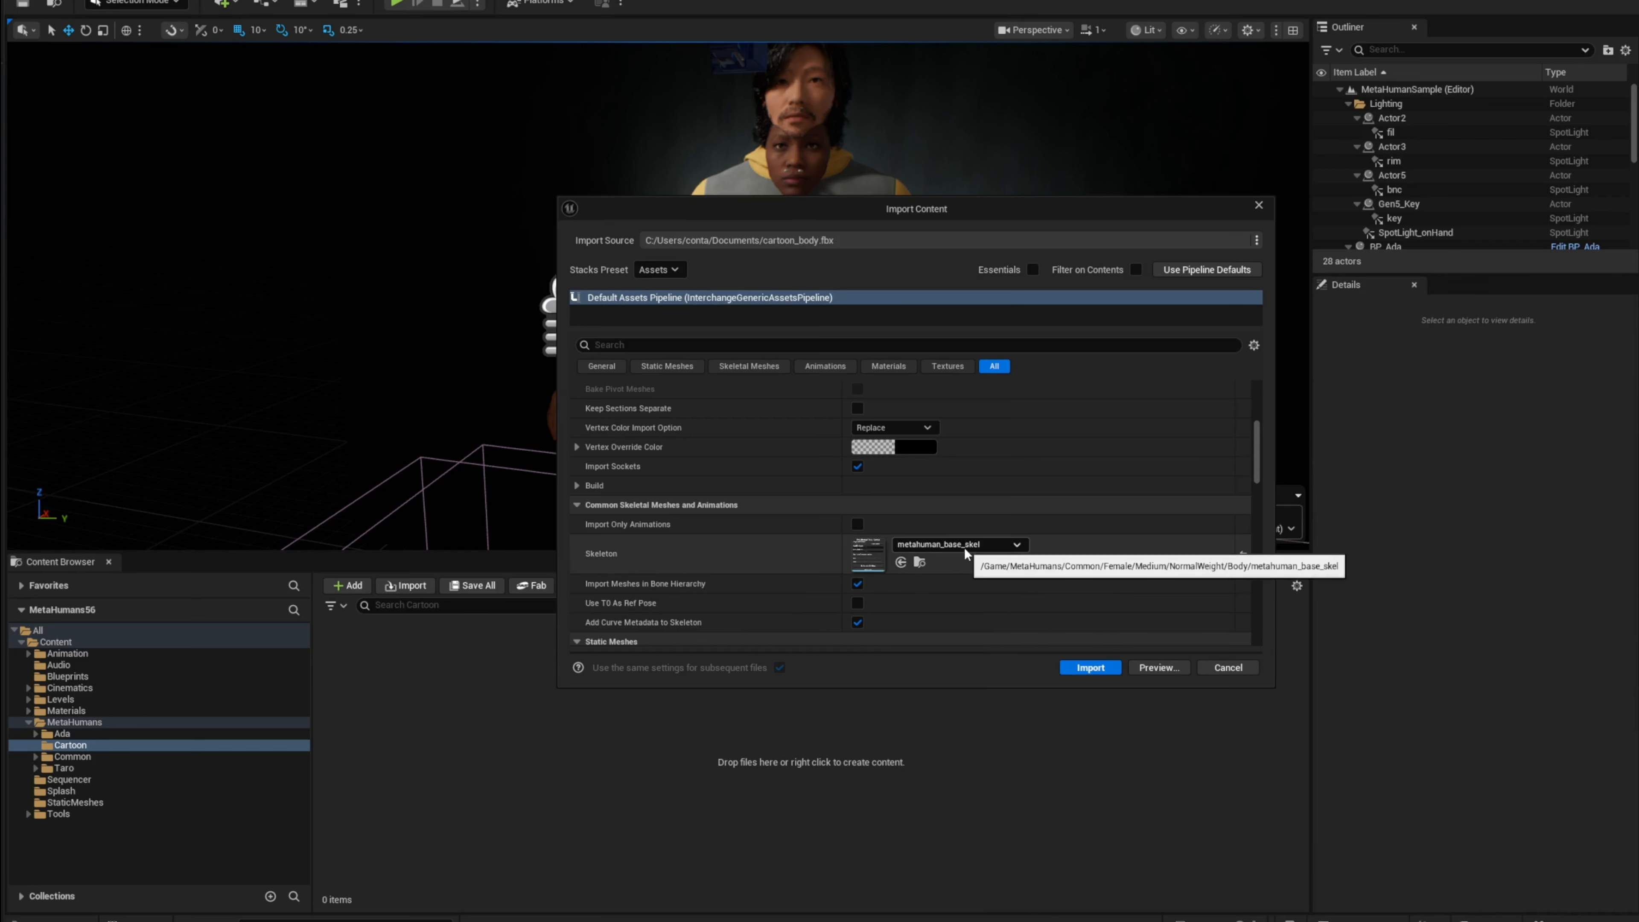
Step: Turn off Import Materials in the import options
scroll(825, 517, "down", 10)
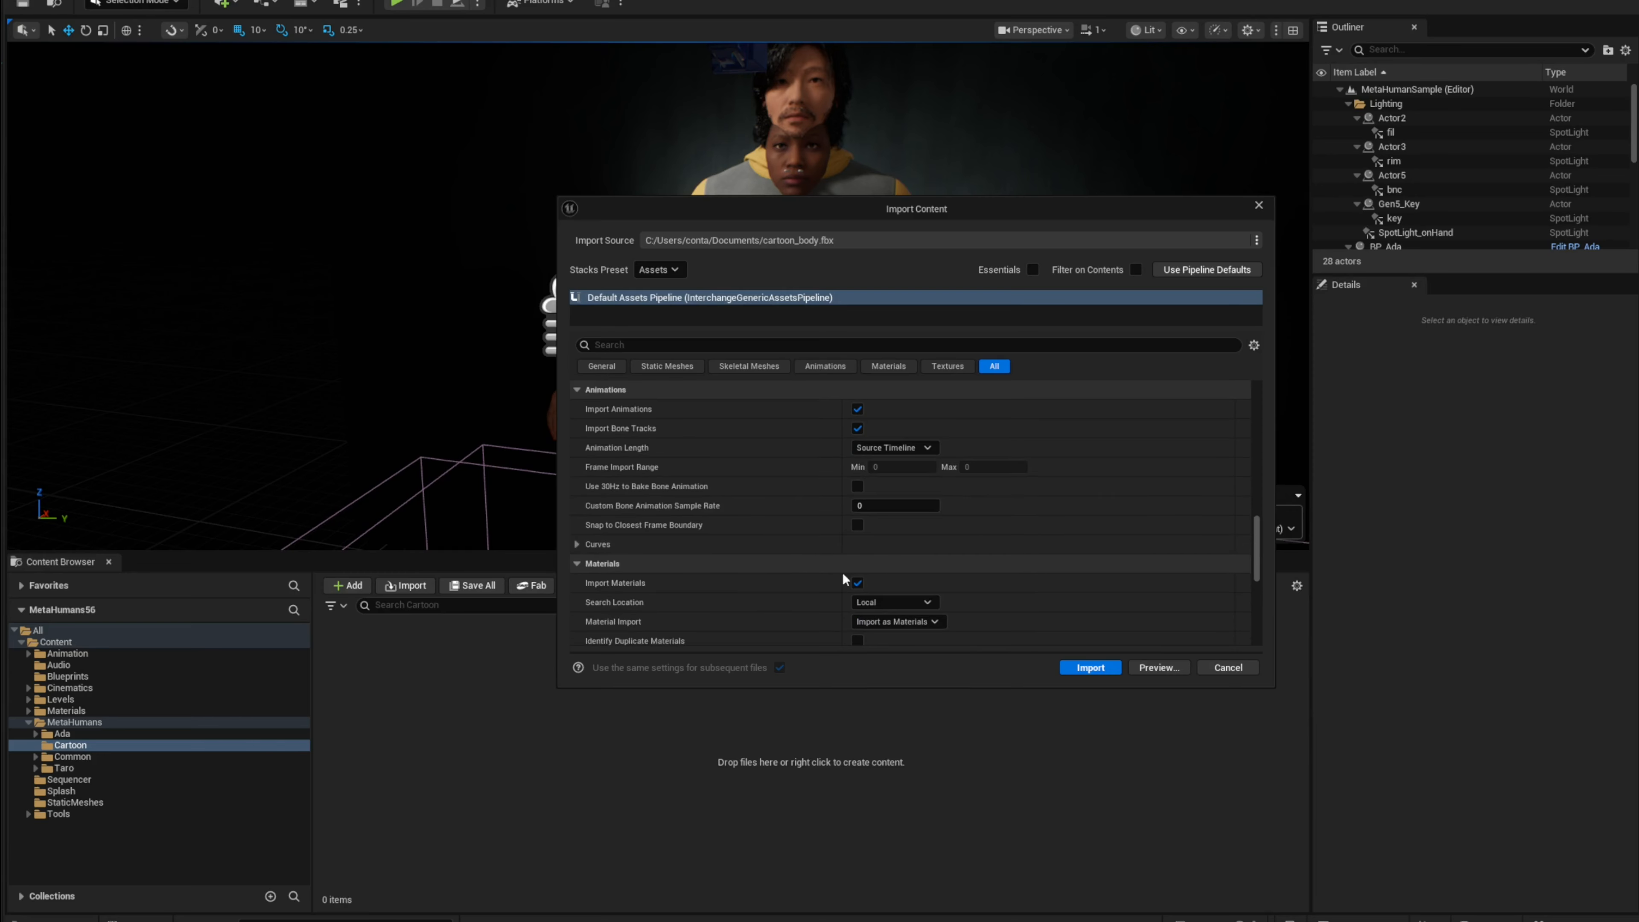
left_click(857, 582)
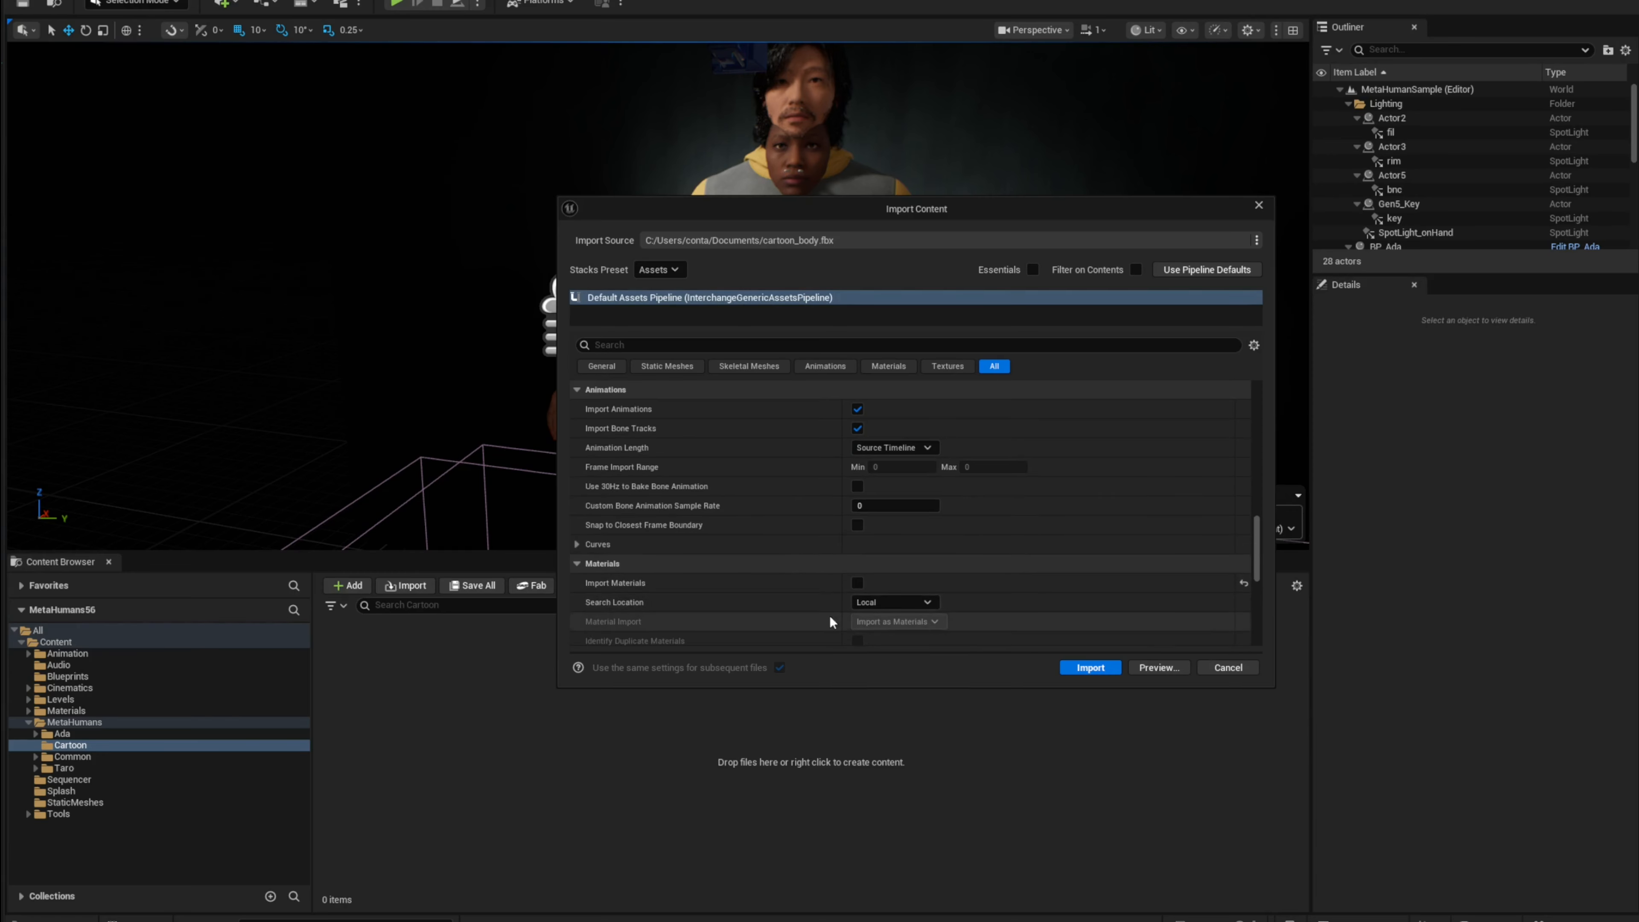
scroll(838, 590, "down", 3)
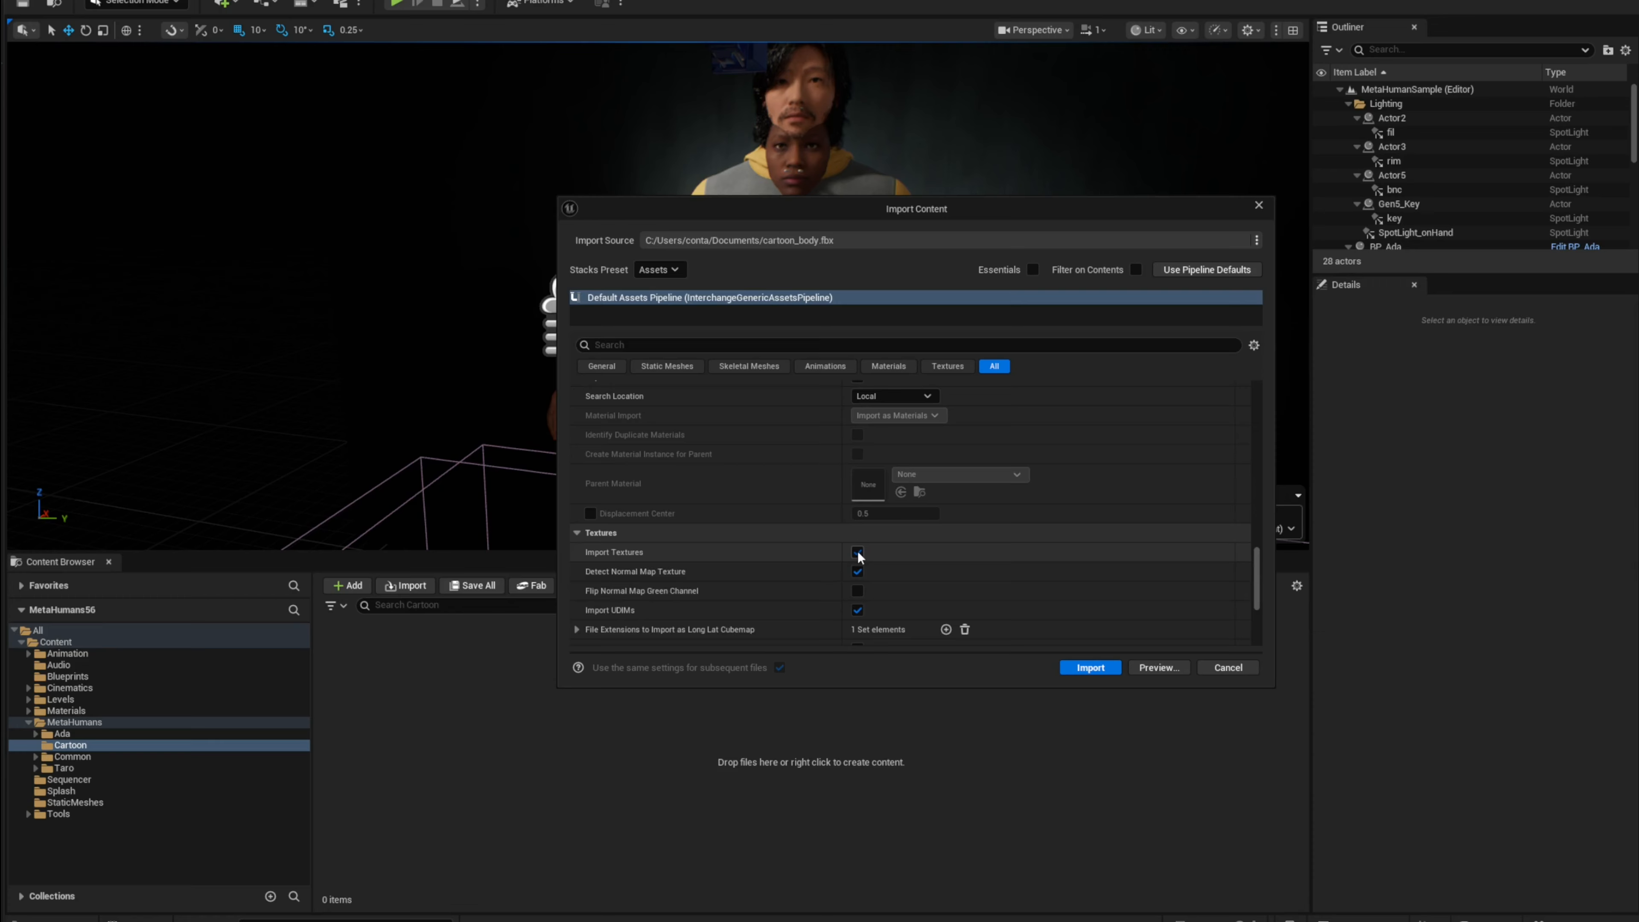
Step: Finish importing the body, then force delete the body's physics asset from the Cartoon folder
scroll(806, 575, "up", 8)
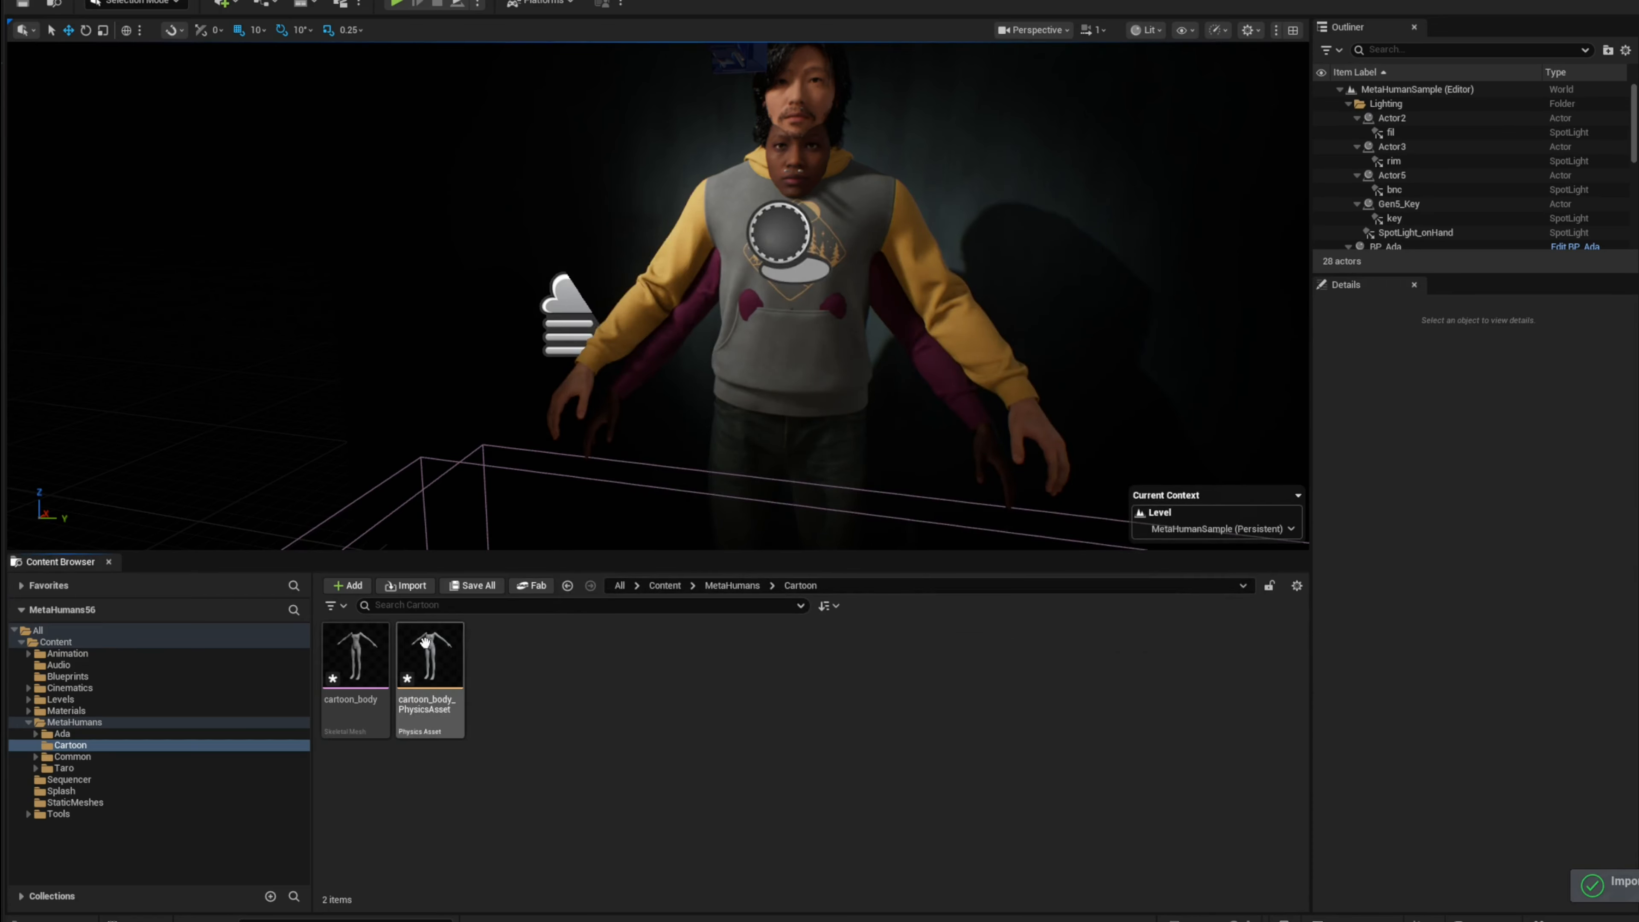
left_click(433, 660)
key("Delete")
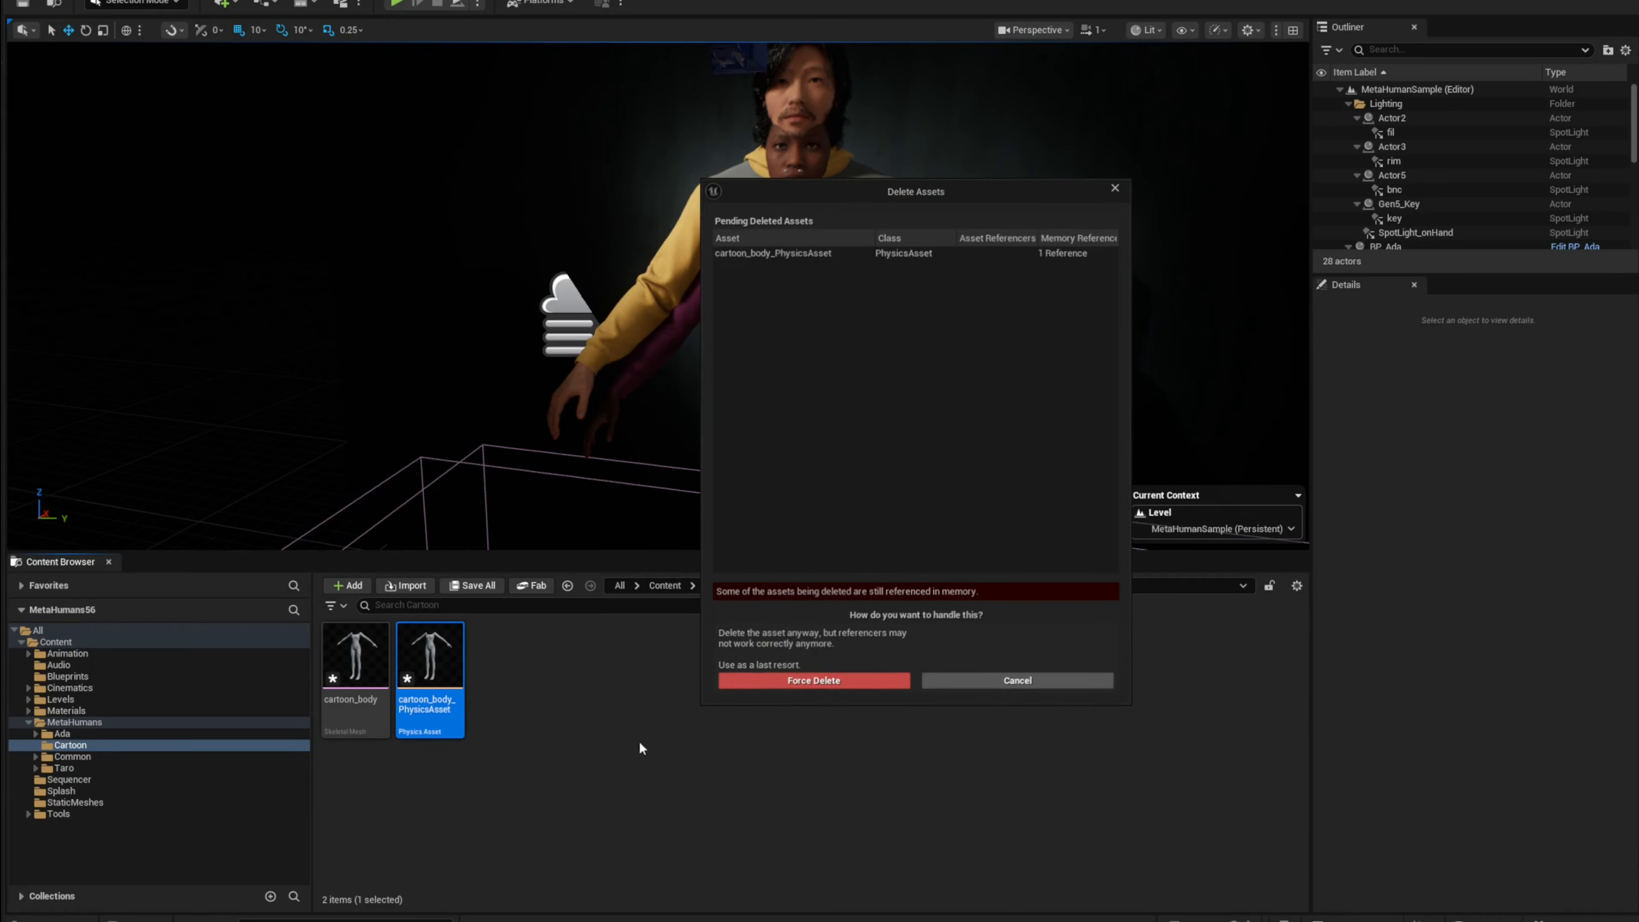
left_click(812, 681)
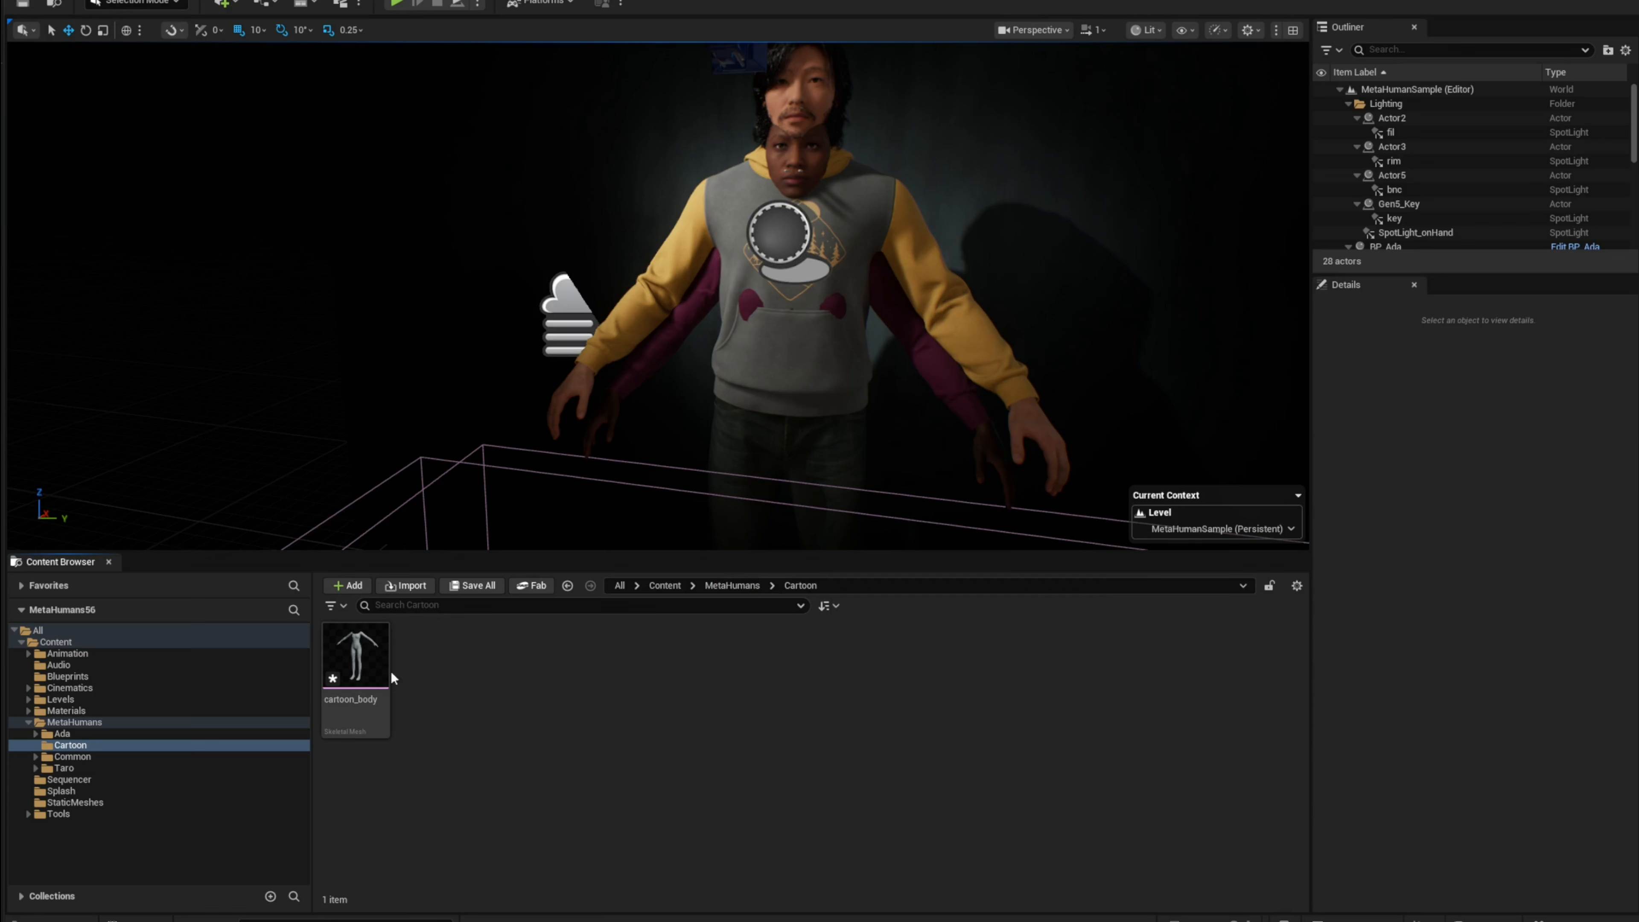
Step: Open the cartoon_body mesh in its editor and show the full bone hierarchy in the viewport
left_click(377, 660)
double_click(367, 673)
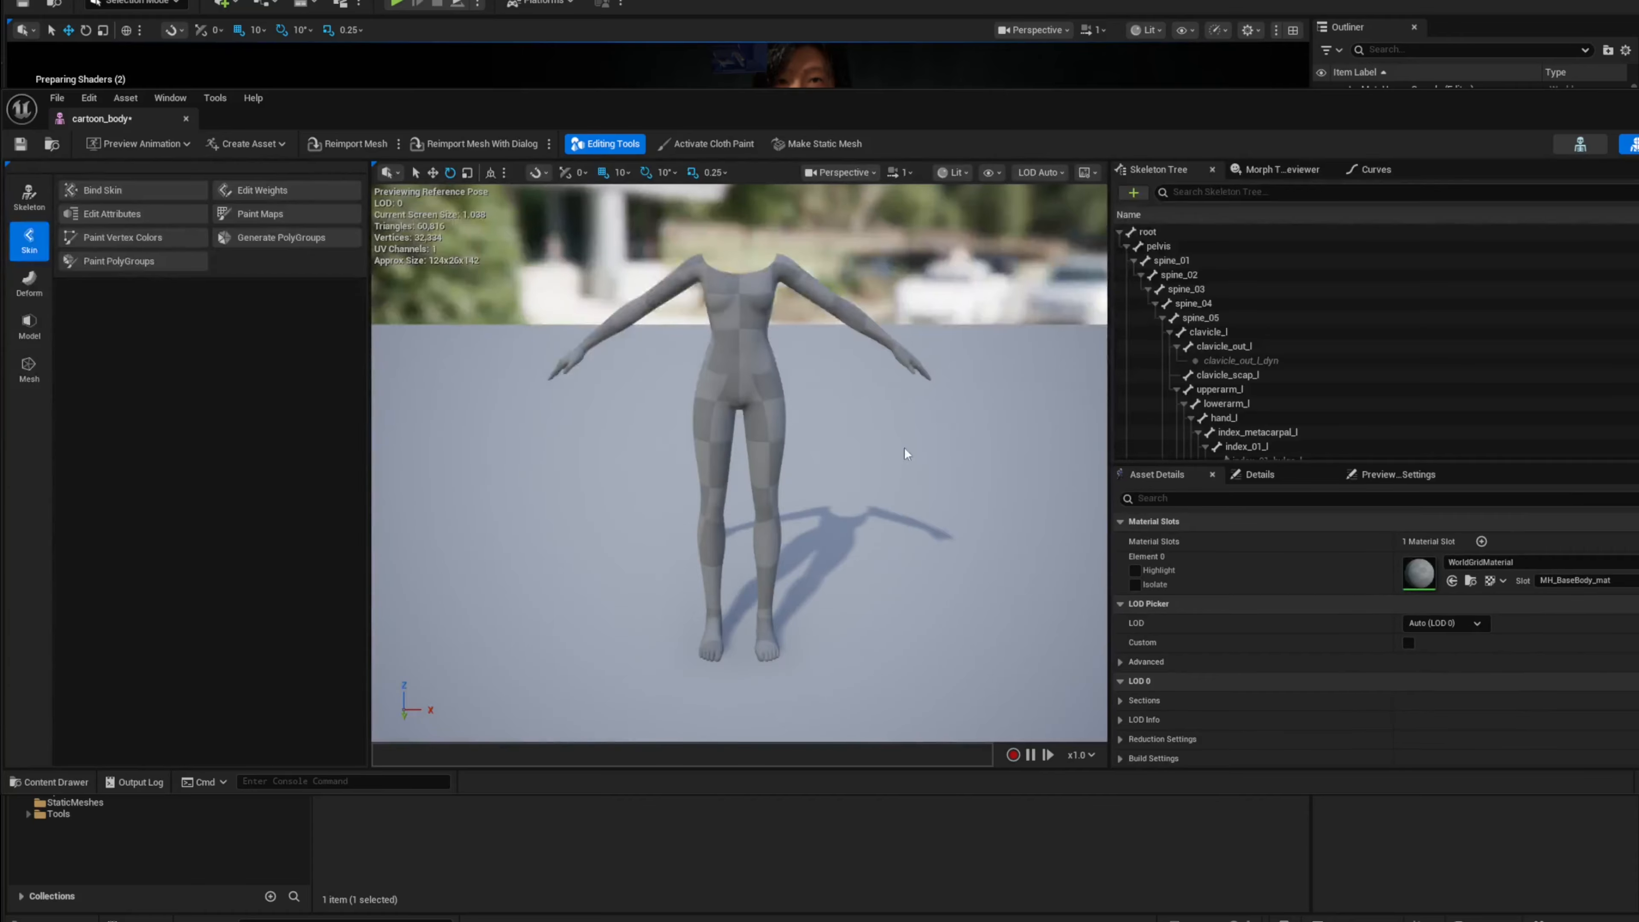
left_click(811, 173)
mouse_move(853, 263)
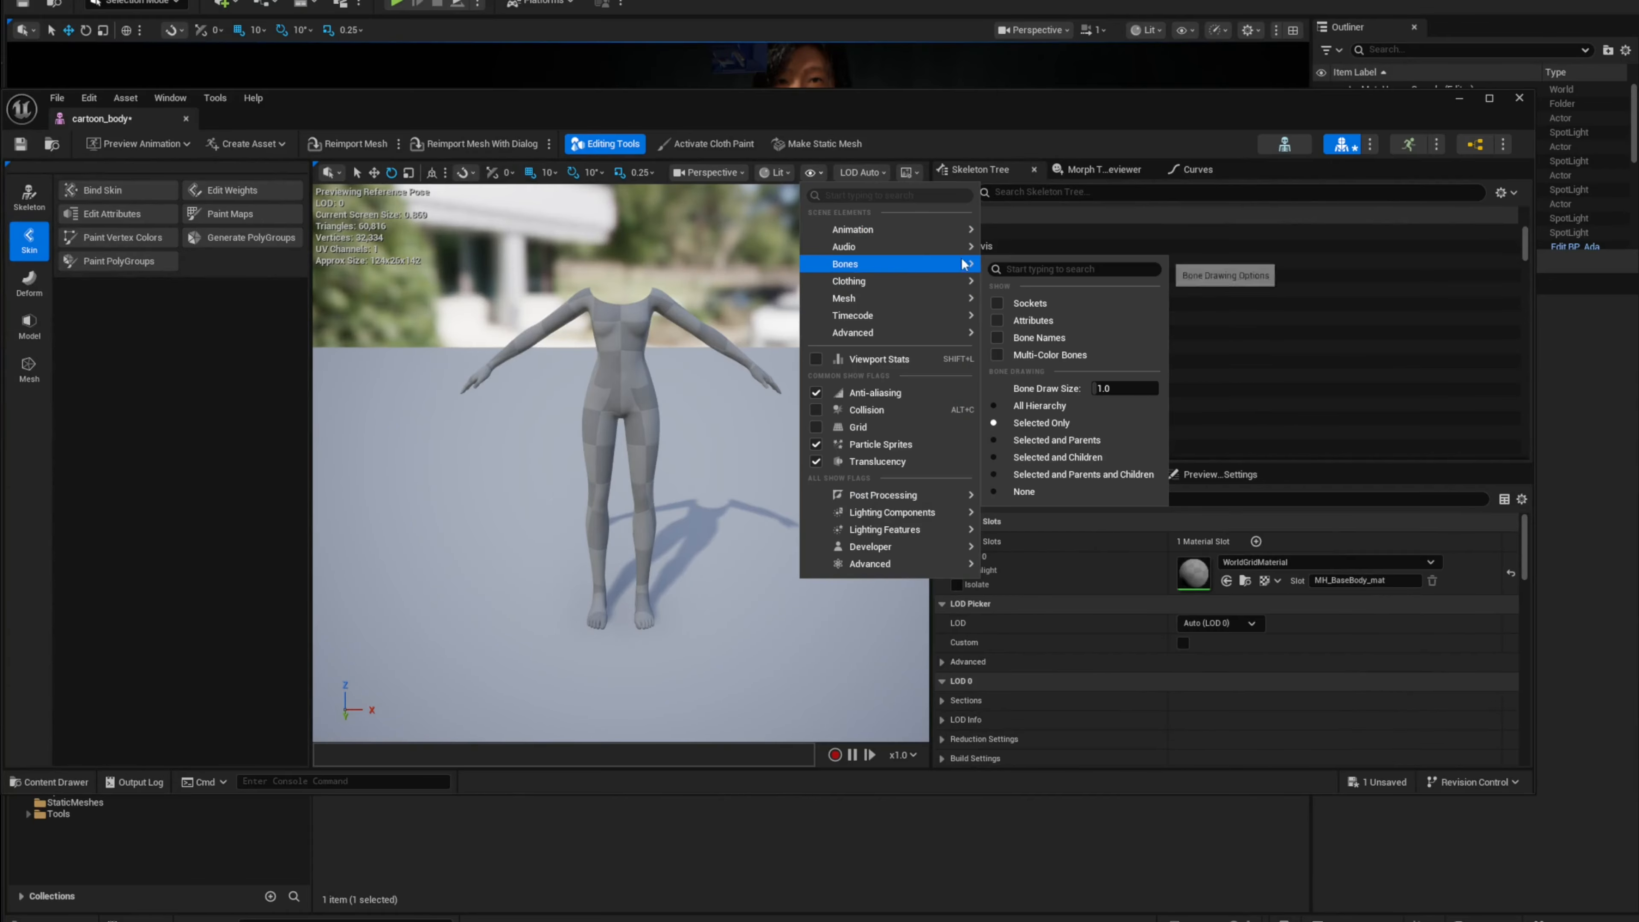
left_click(1041, 405)
scroll(621, 464, "up", 5)
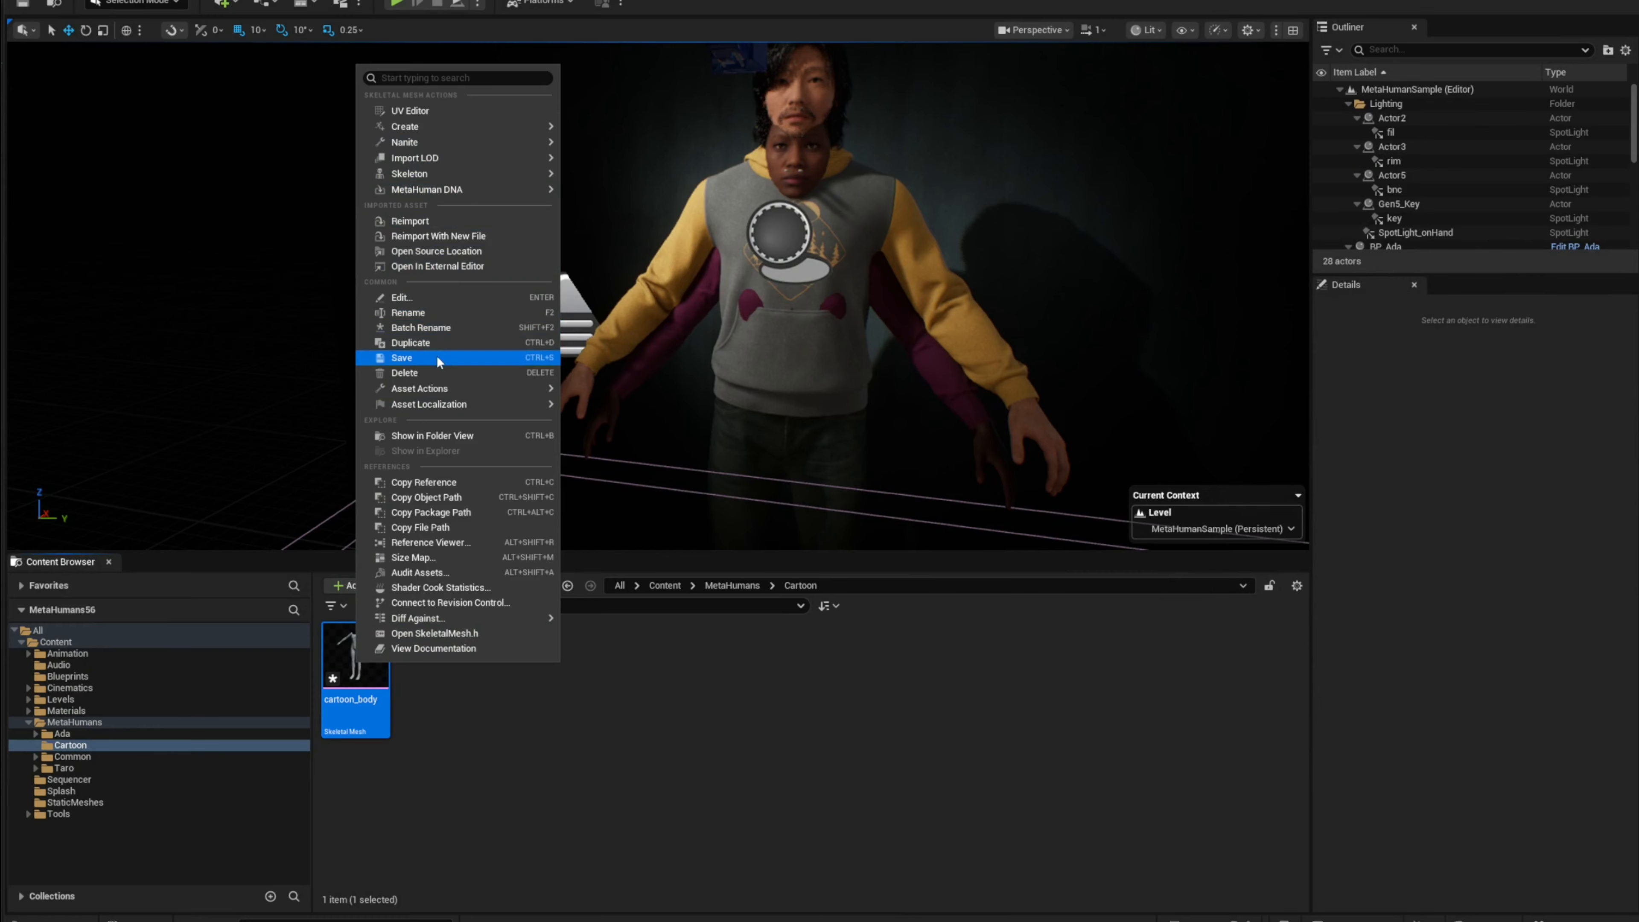
Step: Reopen the cartoon_body mesh, set the preview LOD to Auto, and close the mesh editor
left_click(495, 618)
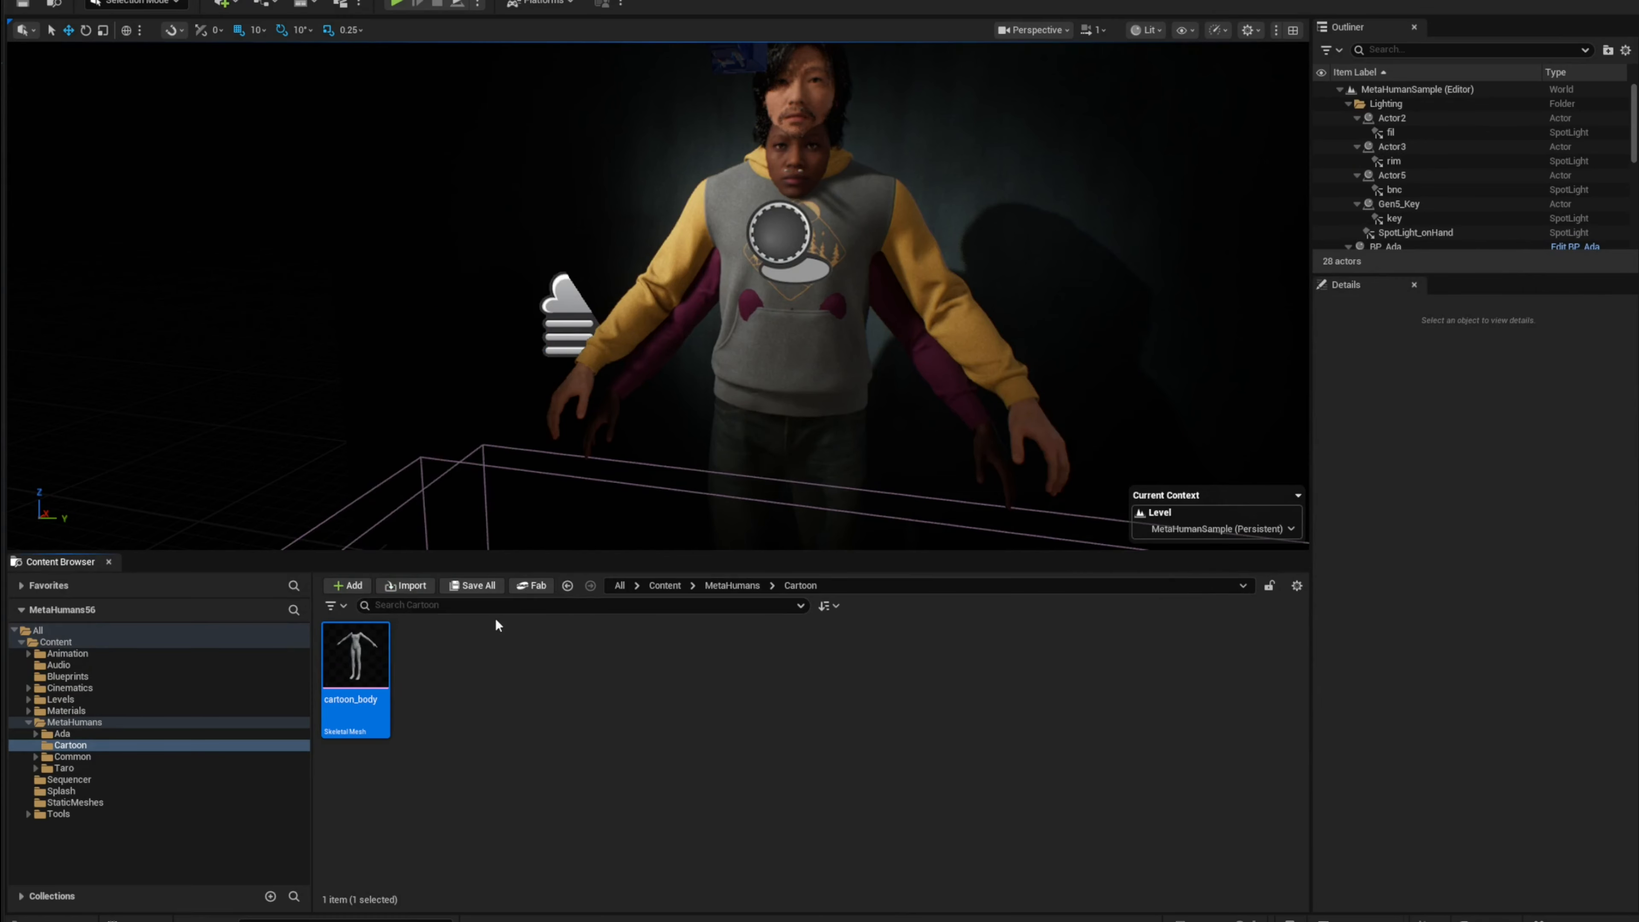
double_click(369, 664)
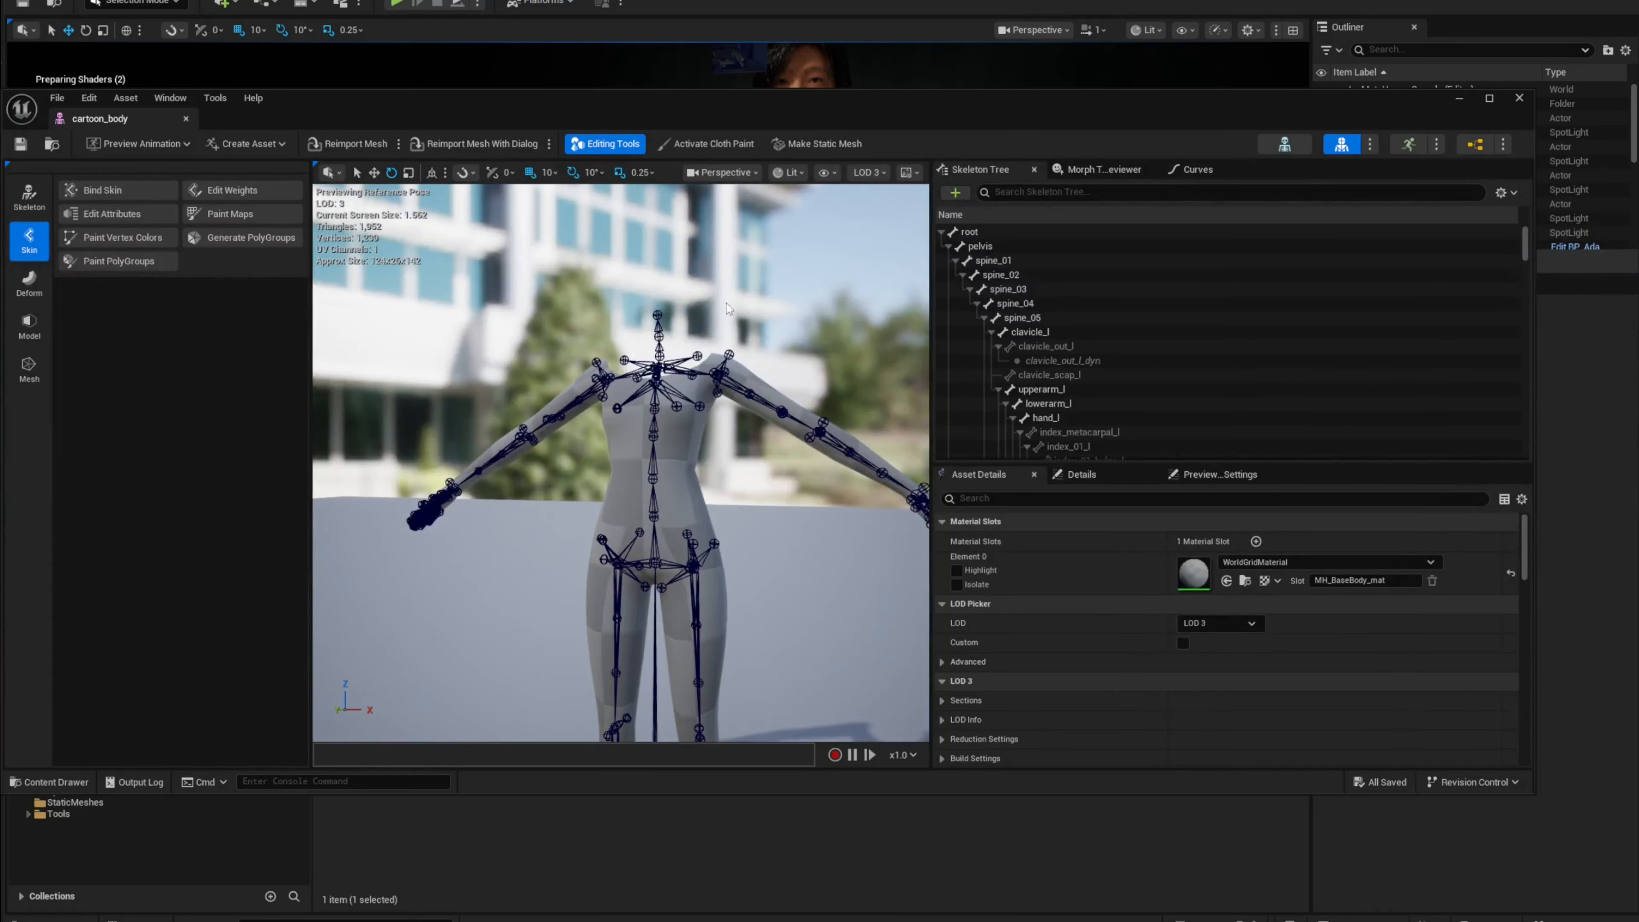
left_click(868, 172)
left_click(871, 201)
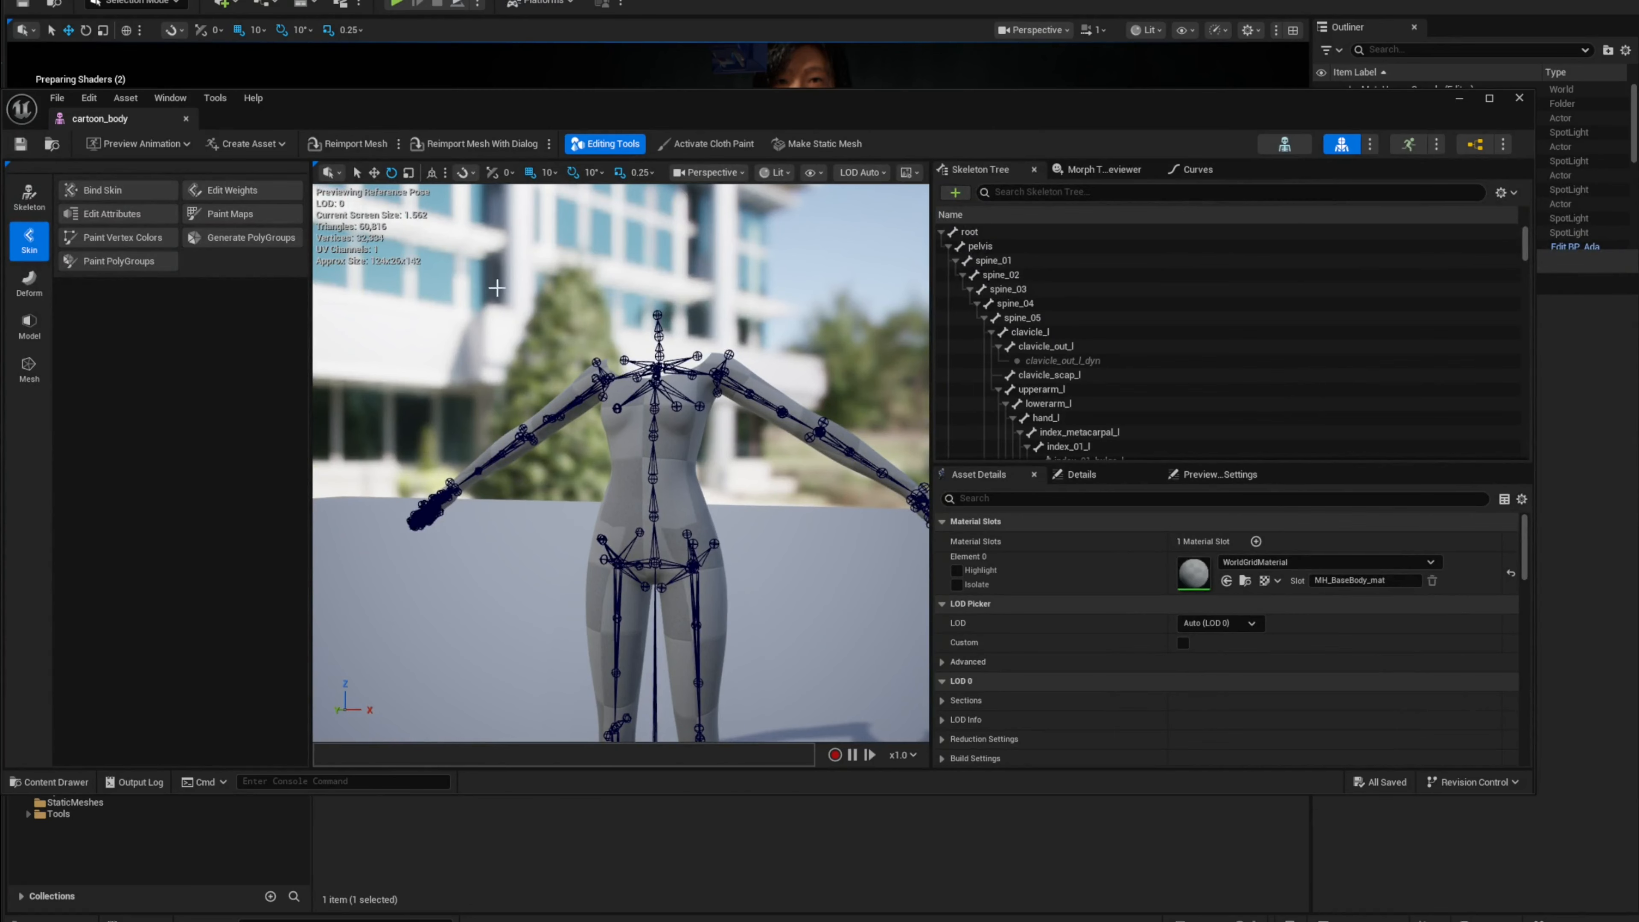
left_click(186, 119)
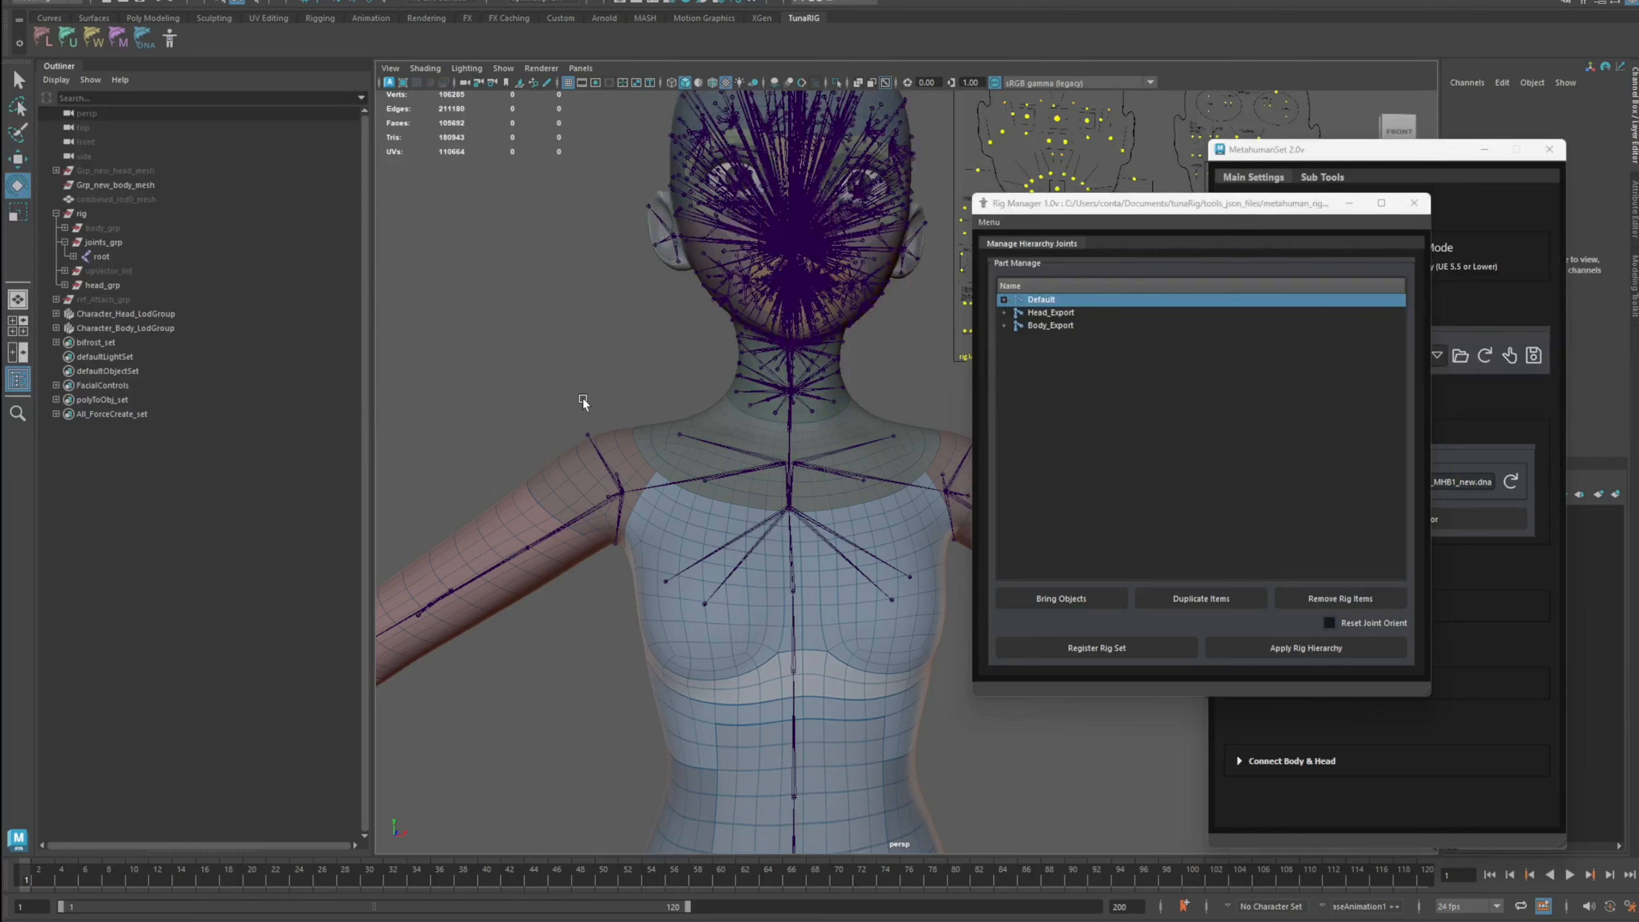
Step: Switch to Maya and inspect the Character_Body_LodGroup meshes in the Outliner
left_click(174, 326)
left_click(56, 328)
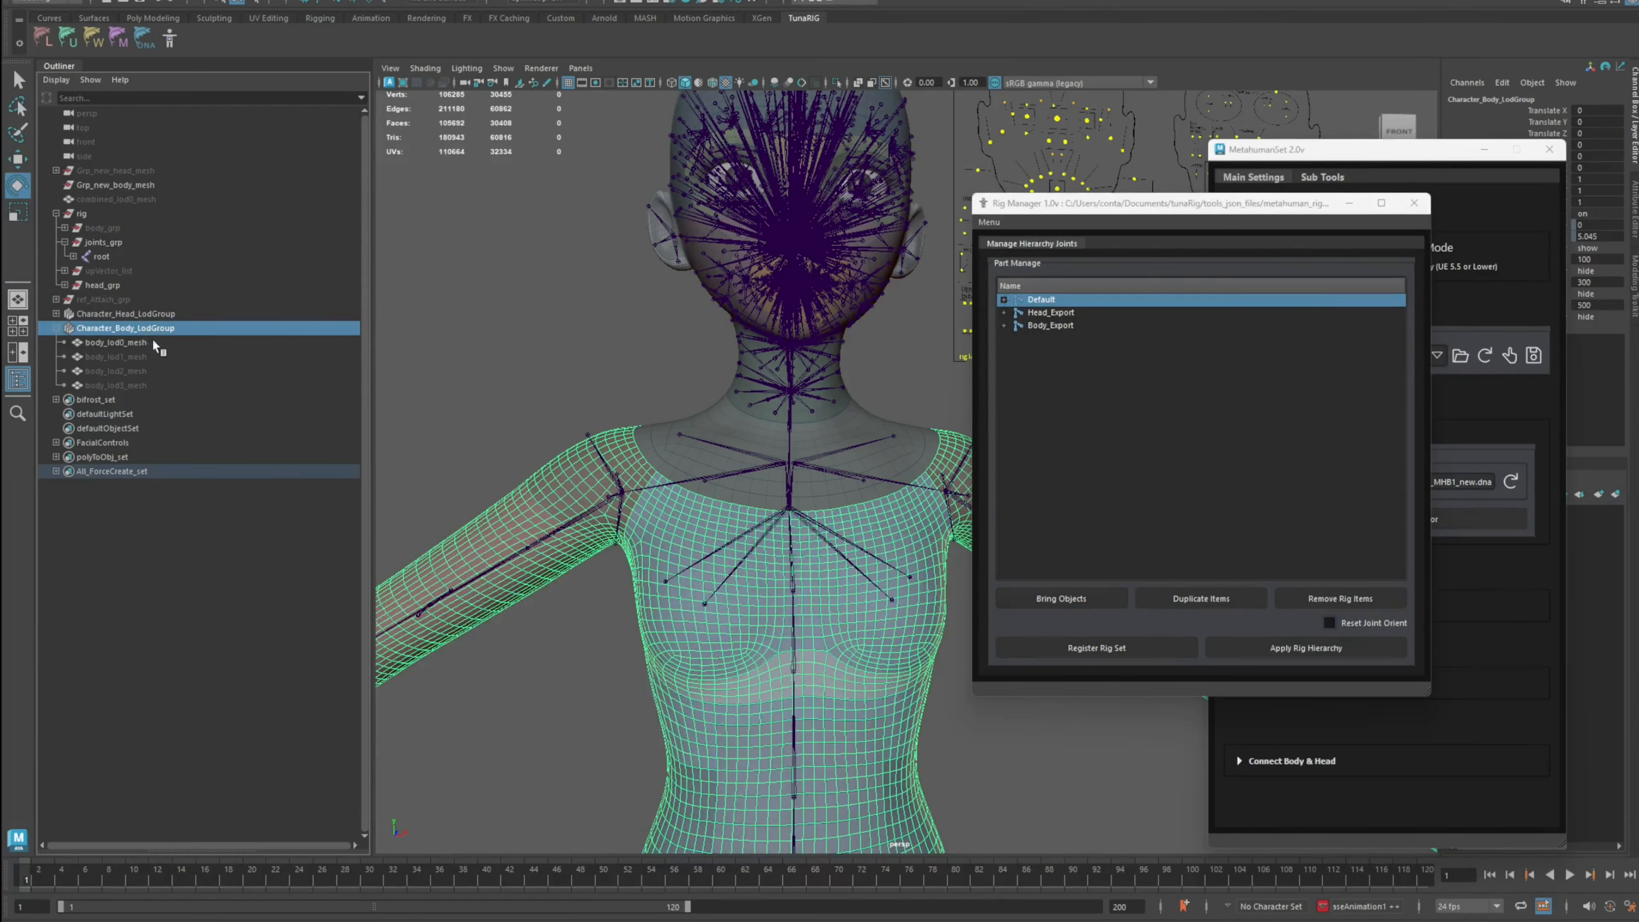
left_click(56, 328)
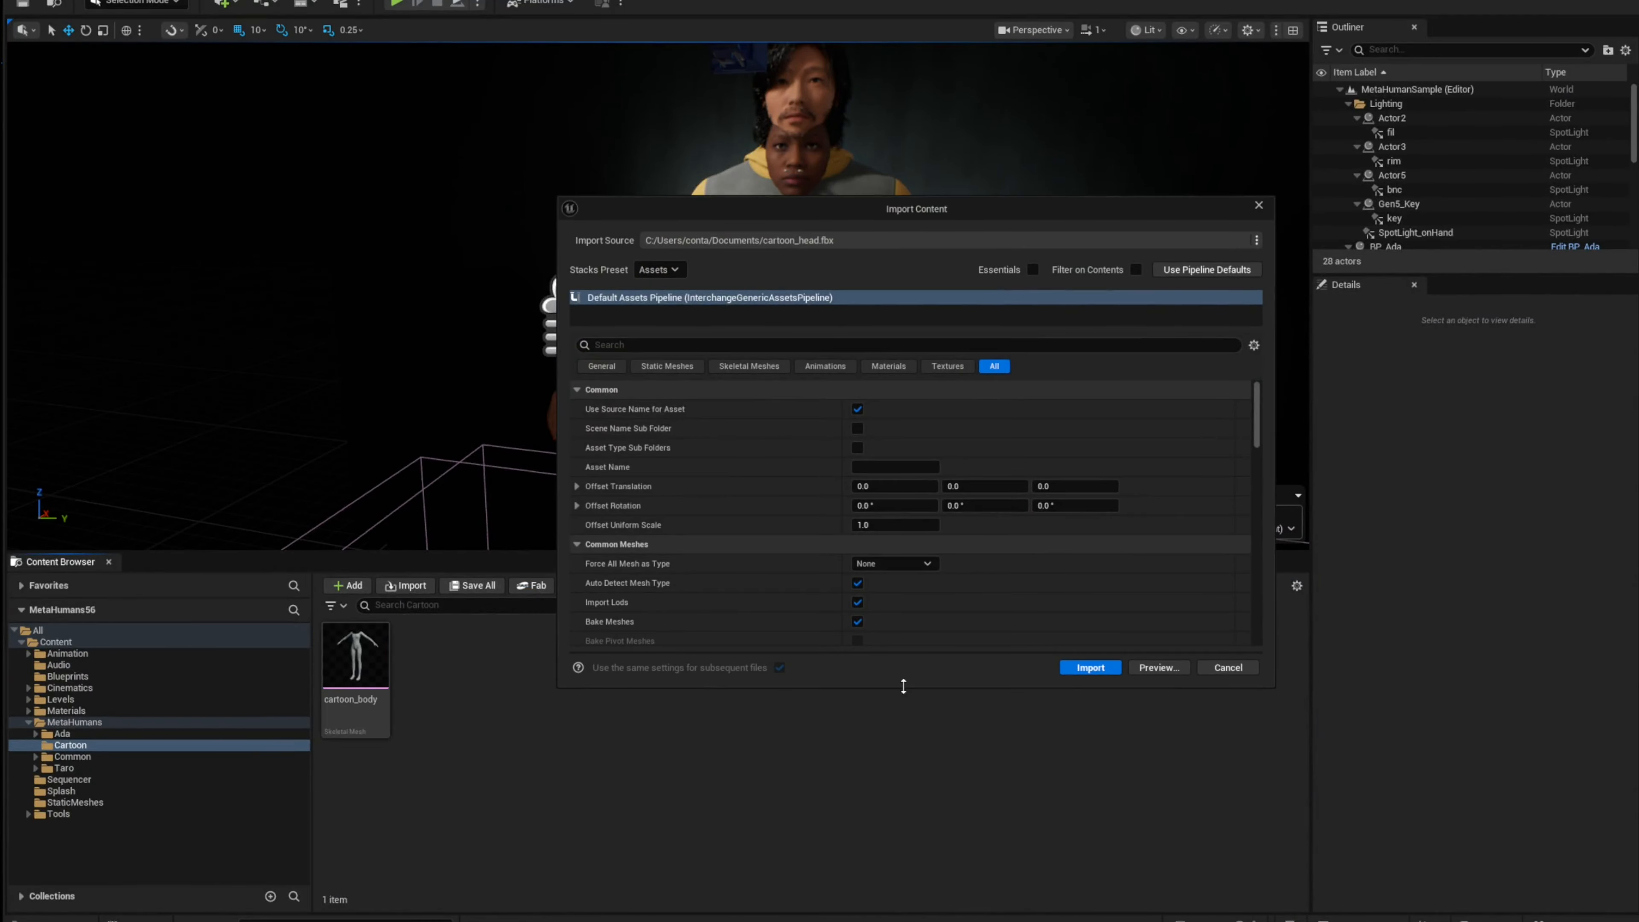
Step: Import cartoon_head.fbx into the Cartoon folder with Face_Archetype_Skeleton as its skeleton
left_click_drag(839, 209, 918, 150)
scroll(964, 431, "down", 5)
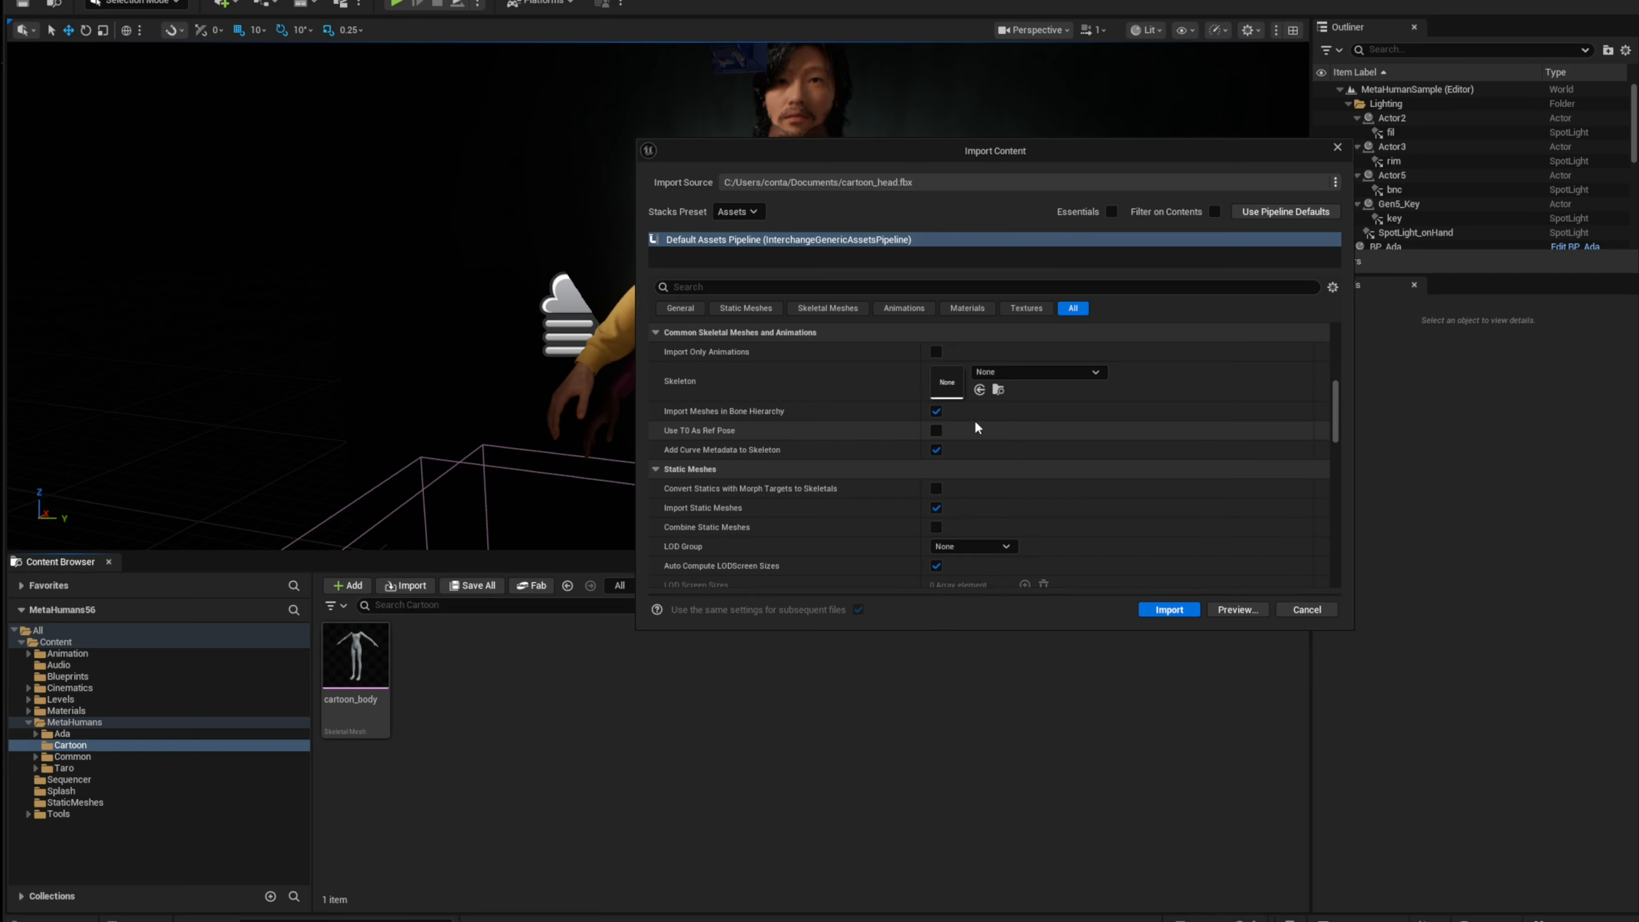
left_click(1063, 377)
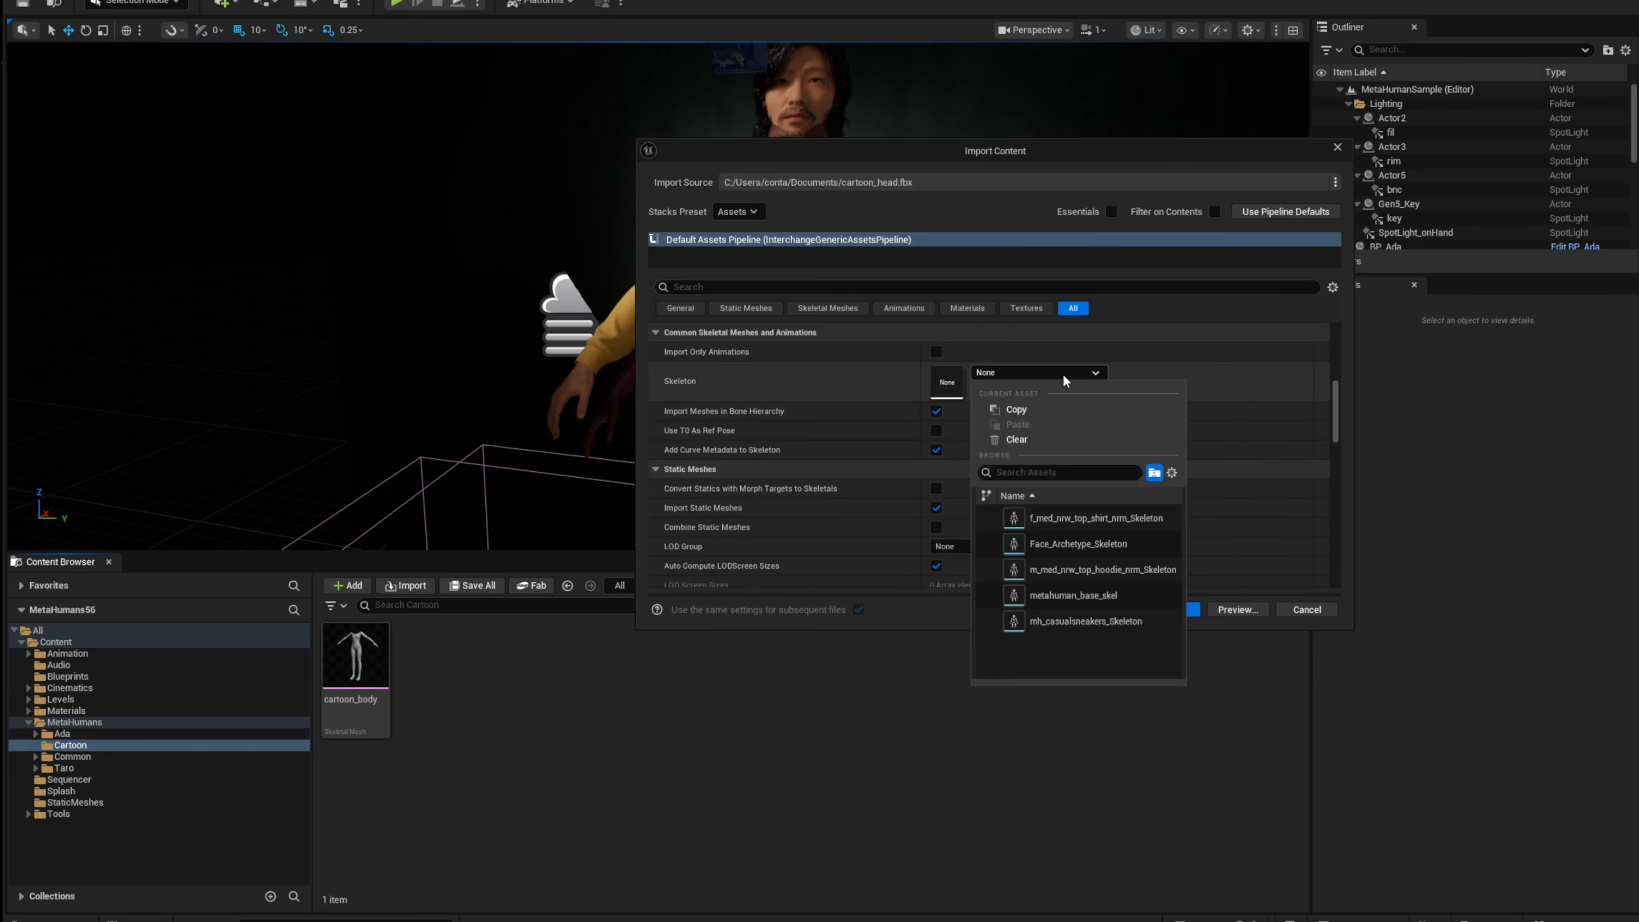
left_click(1066, 541)
scroll(1103, 461, "down", 1)
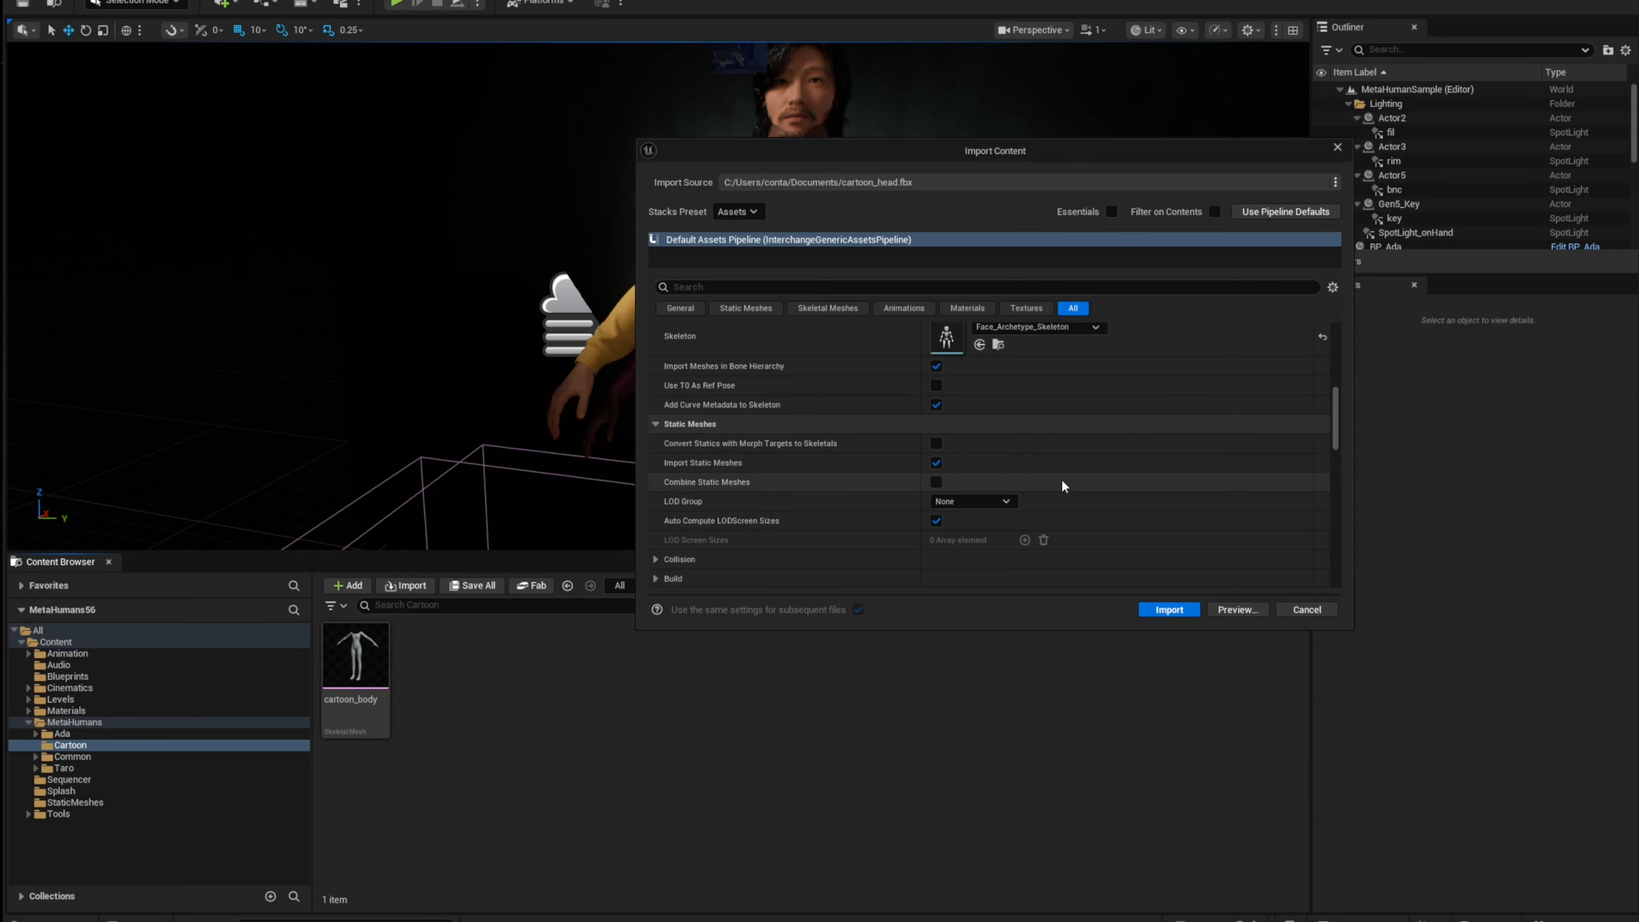
Step: Review the head's skeletal mesh, build, animation and material import options, then import it
scroll(1062, 479, "down", 1)
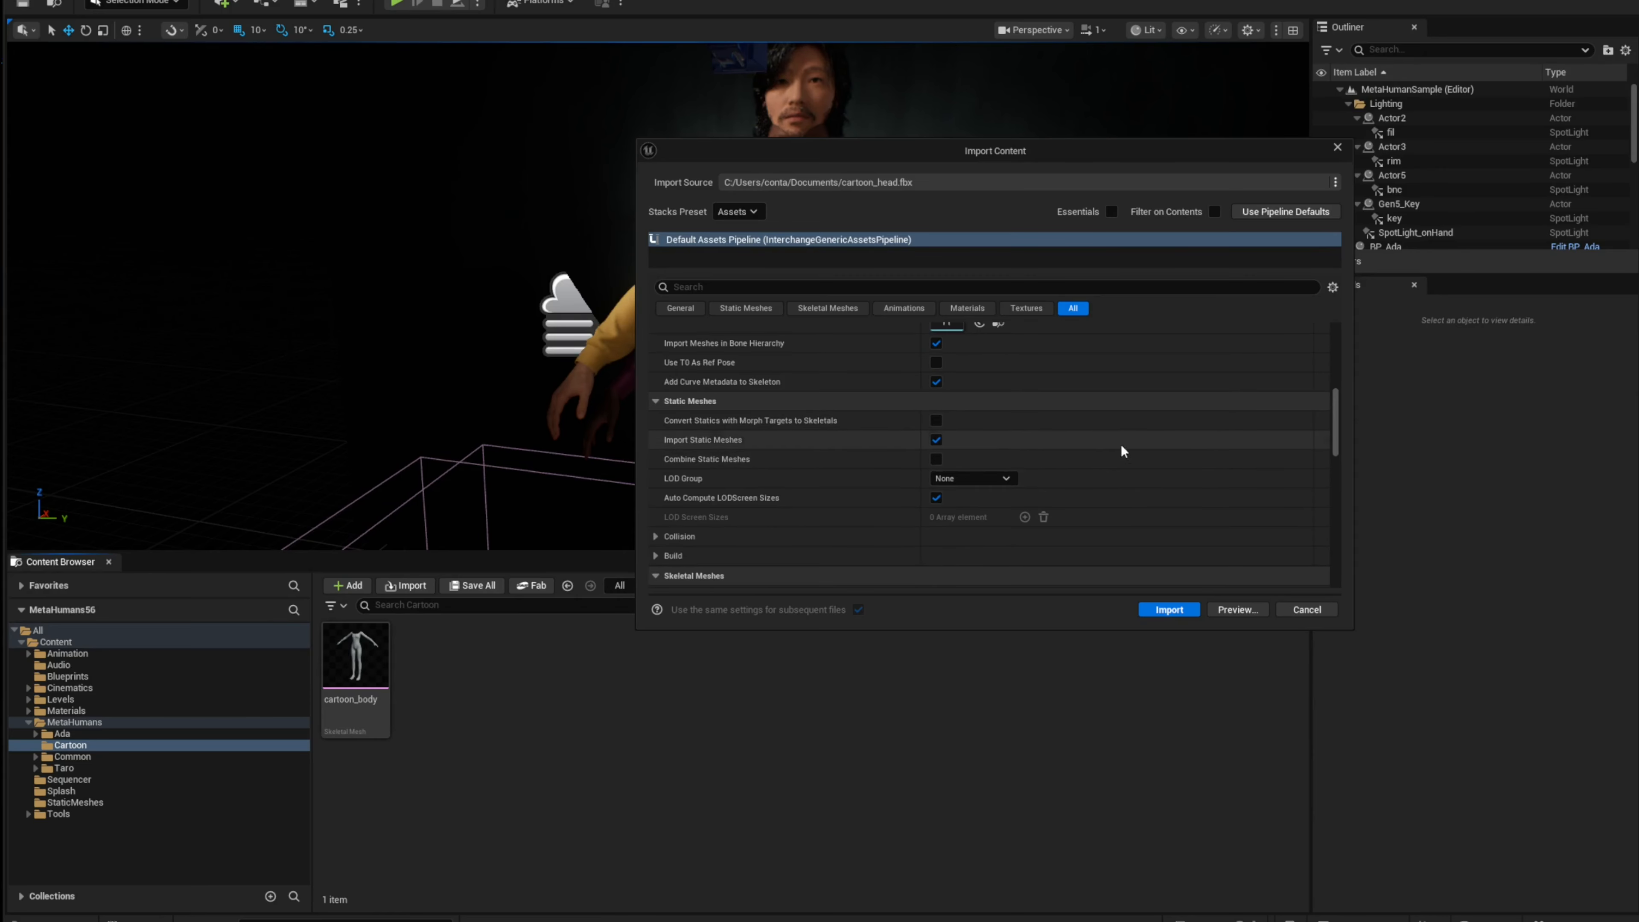
scroll(1120, 445, "down", 5)
scroll(1010, 426, "down", 1)
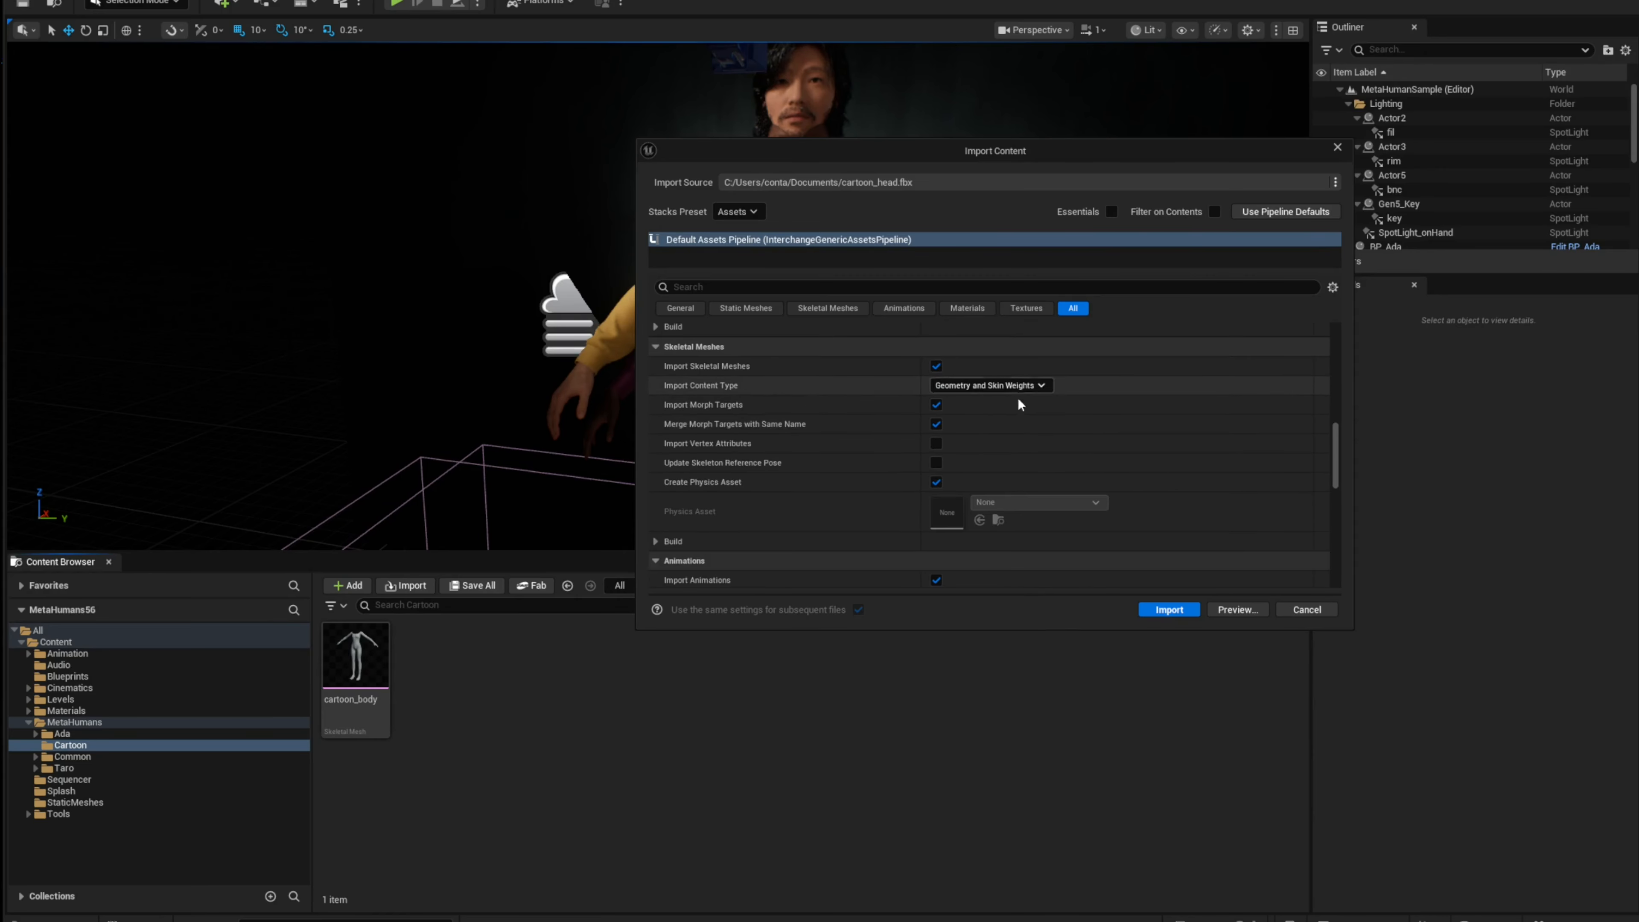
scroll(1003, 436, "down", 1)
scroll(1000, 439, "down", 2)
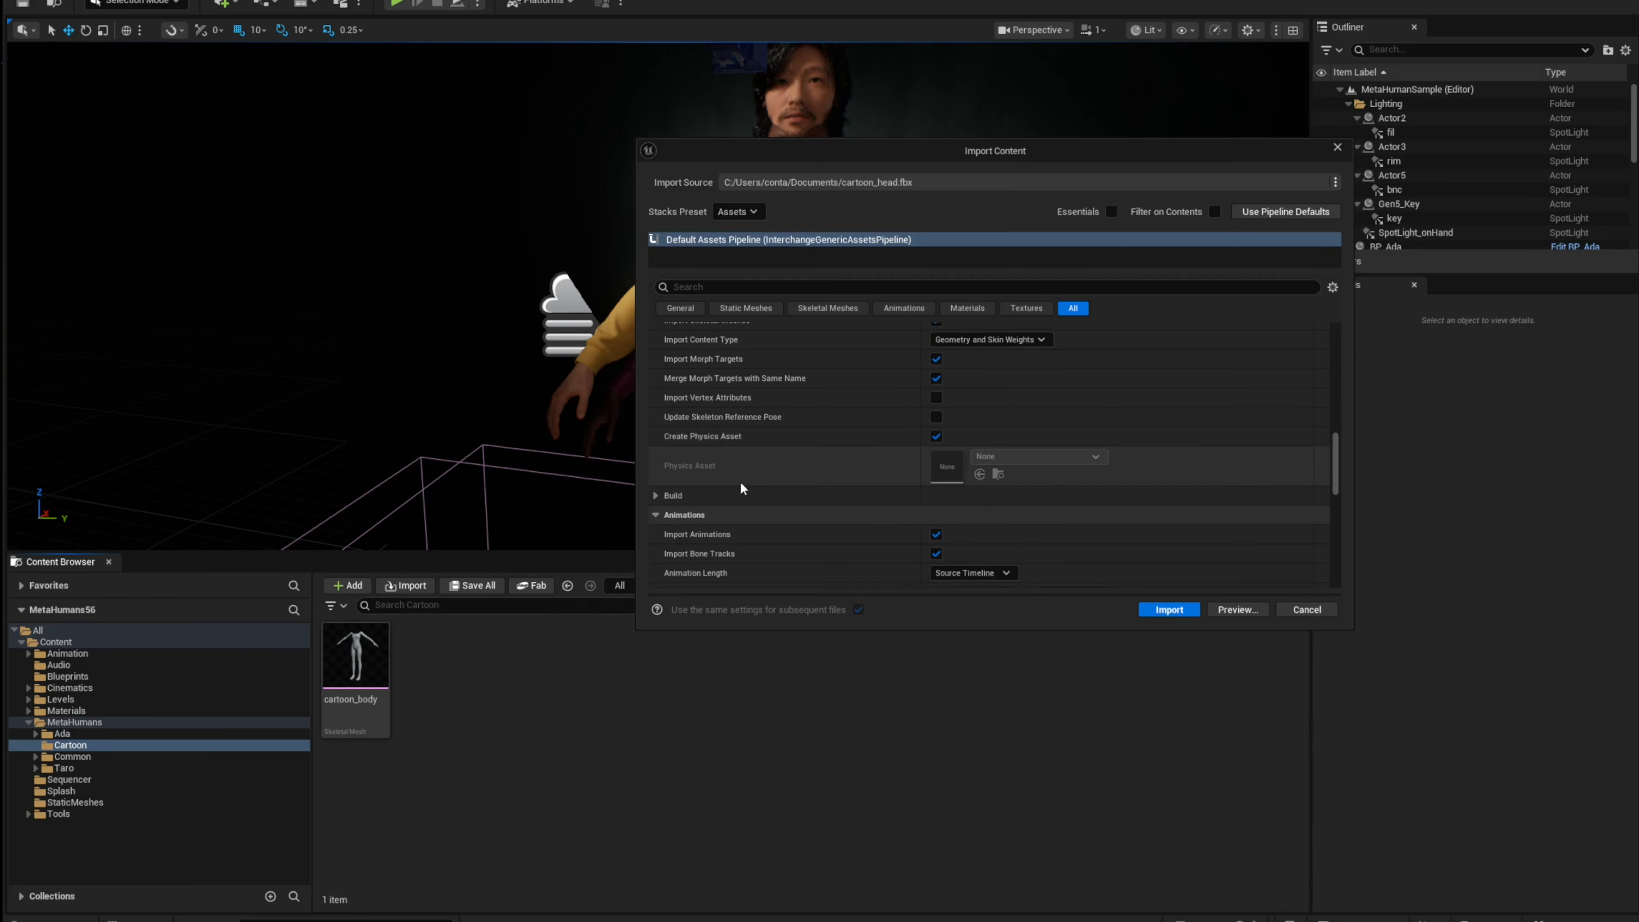
left_click(658, 473)
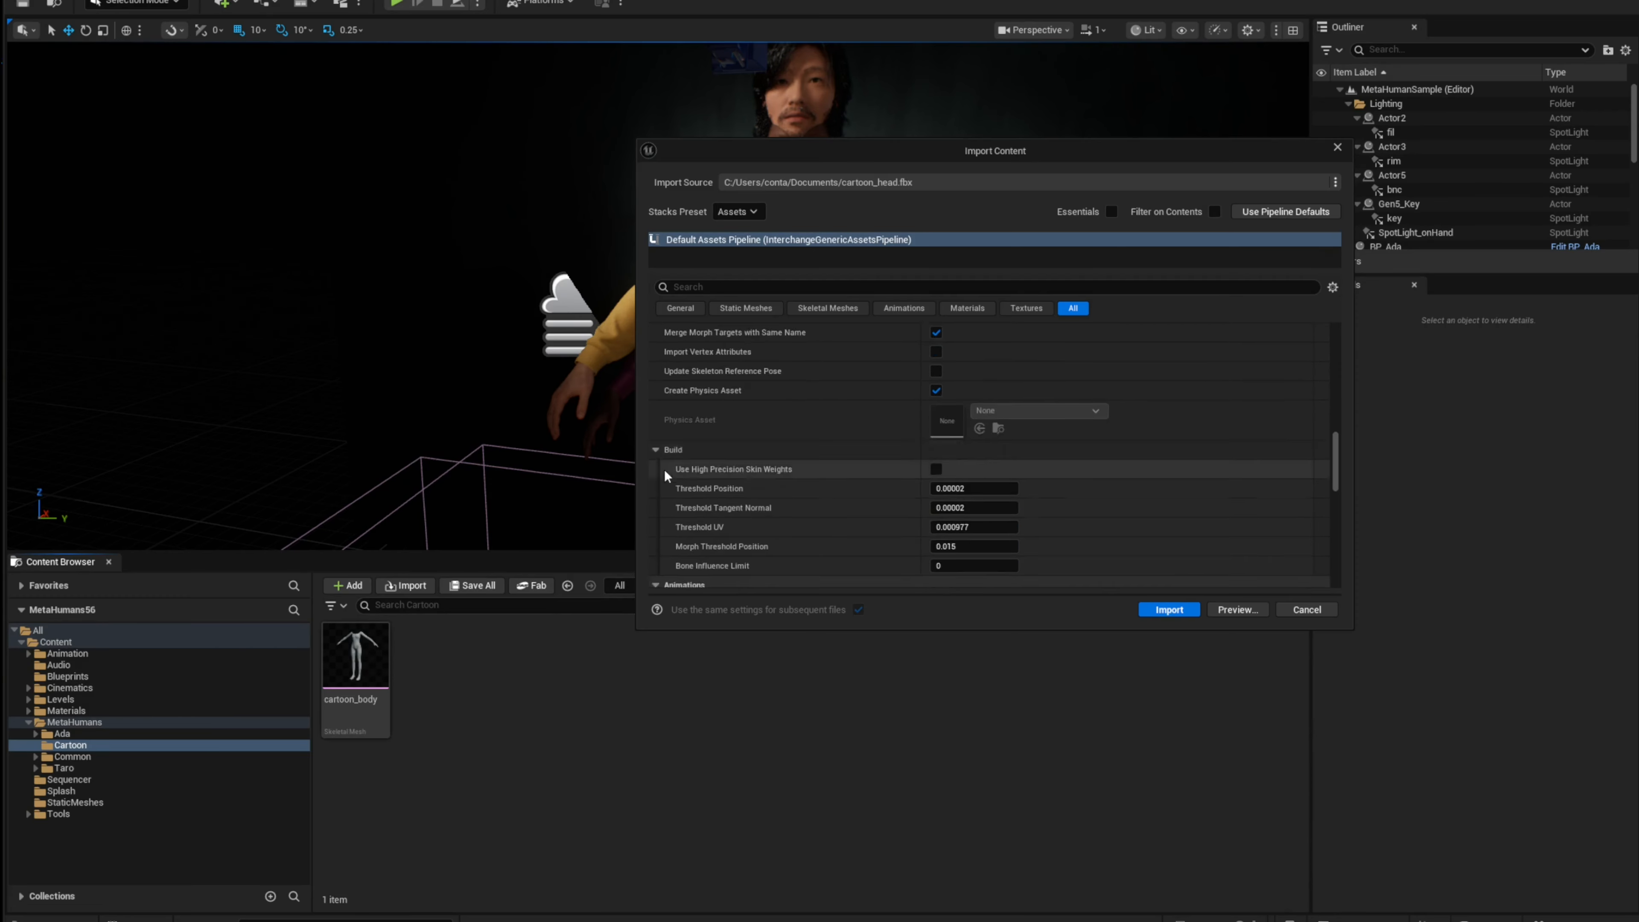
left_click(658, 472)
scroll(659, 417, "down", 3)
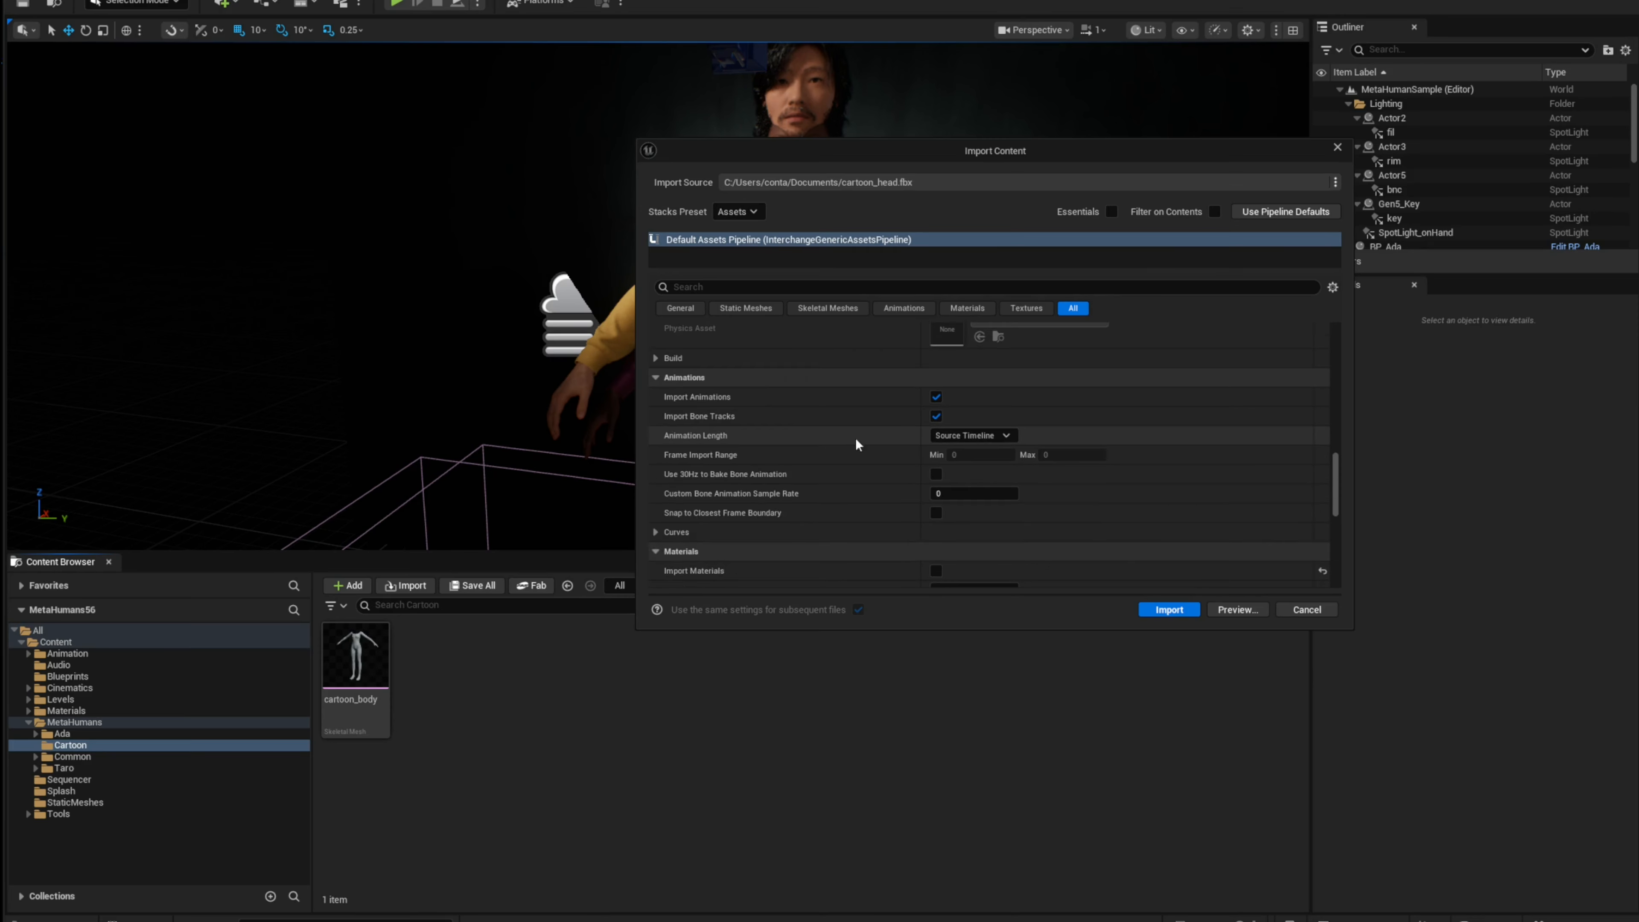
scroll(865, 437, "down", 3)
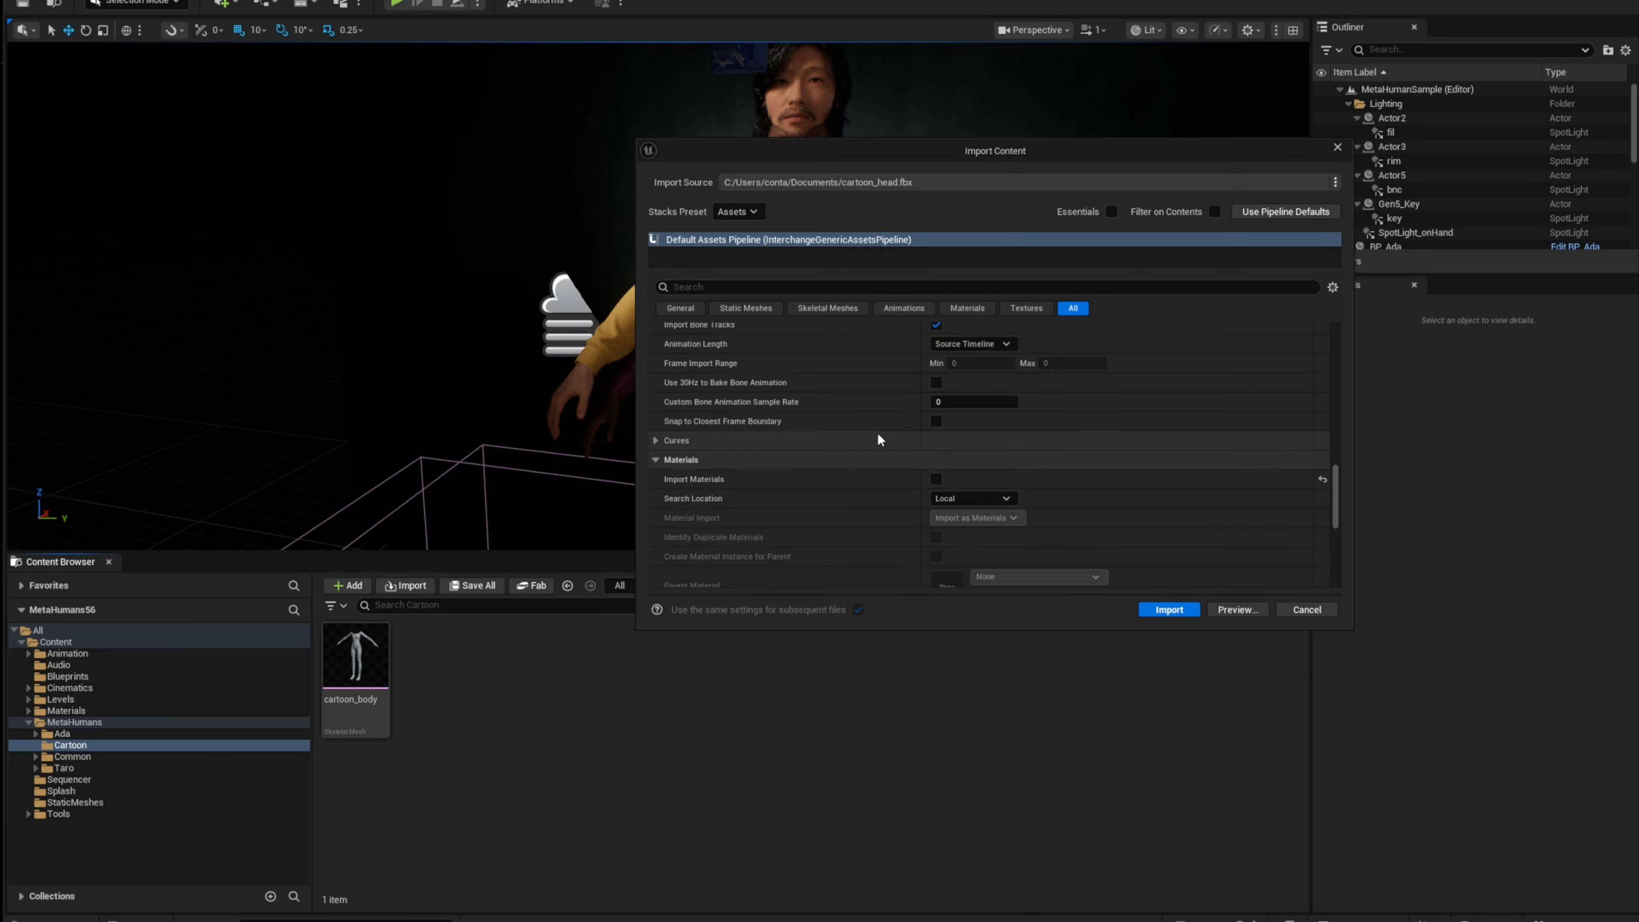
scroll(923, 456, "down", 3)
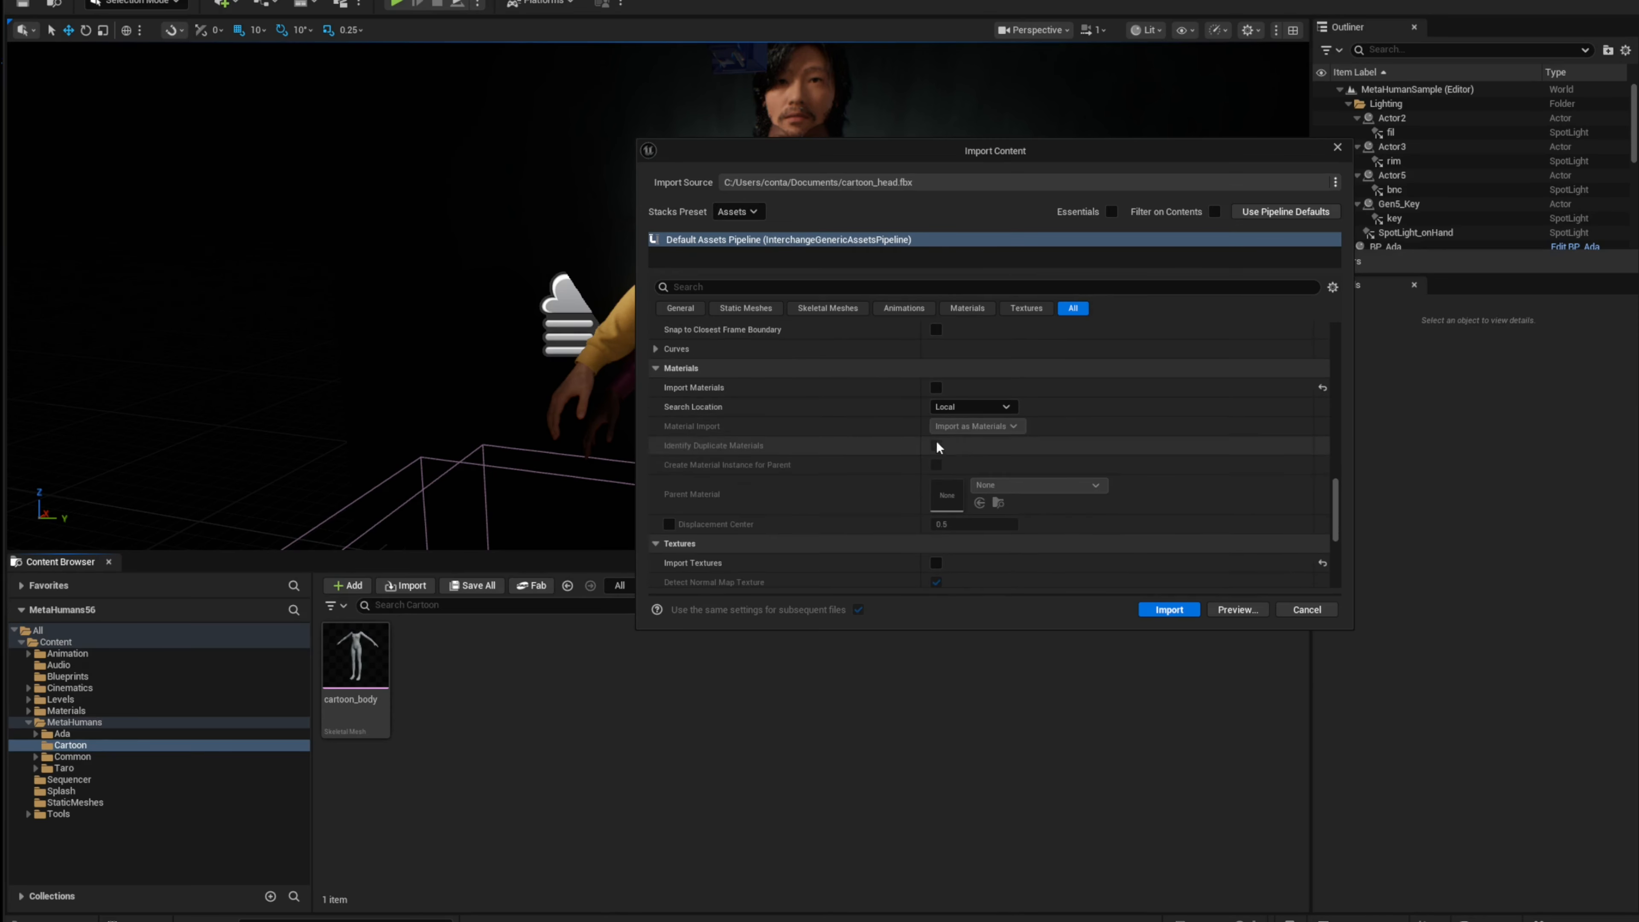
scroll(940, 448, "down", 3)
left_click(1169, 610)
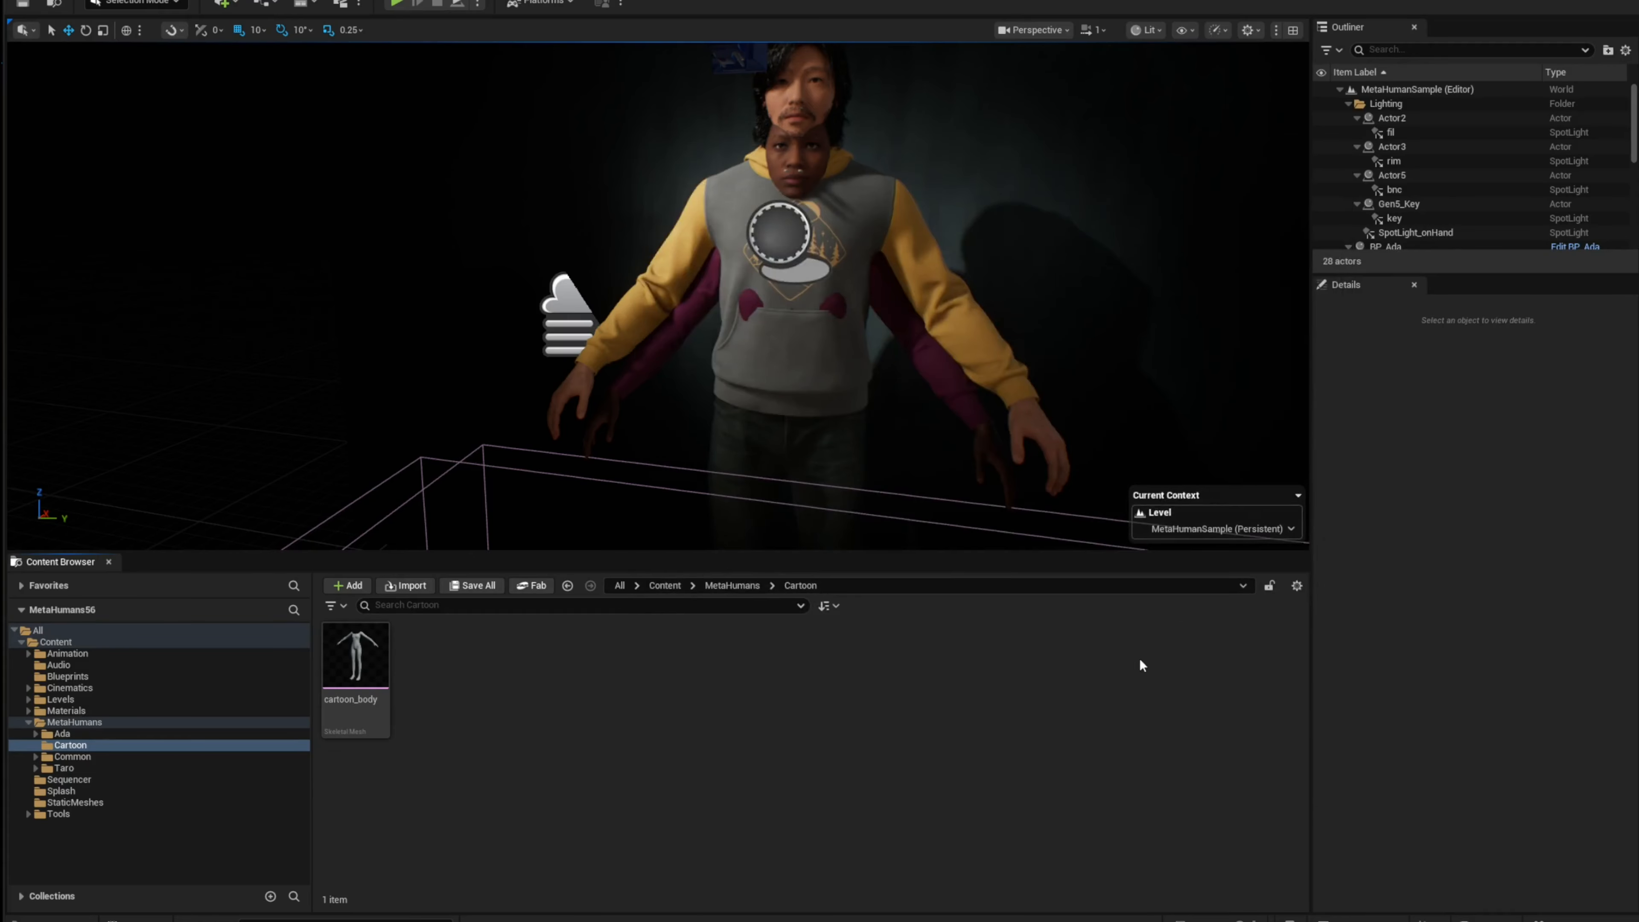
Step: Force delete the head's physics asset from the Cartoon folder
left_click(866, 781)
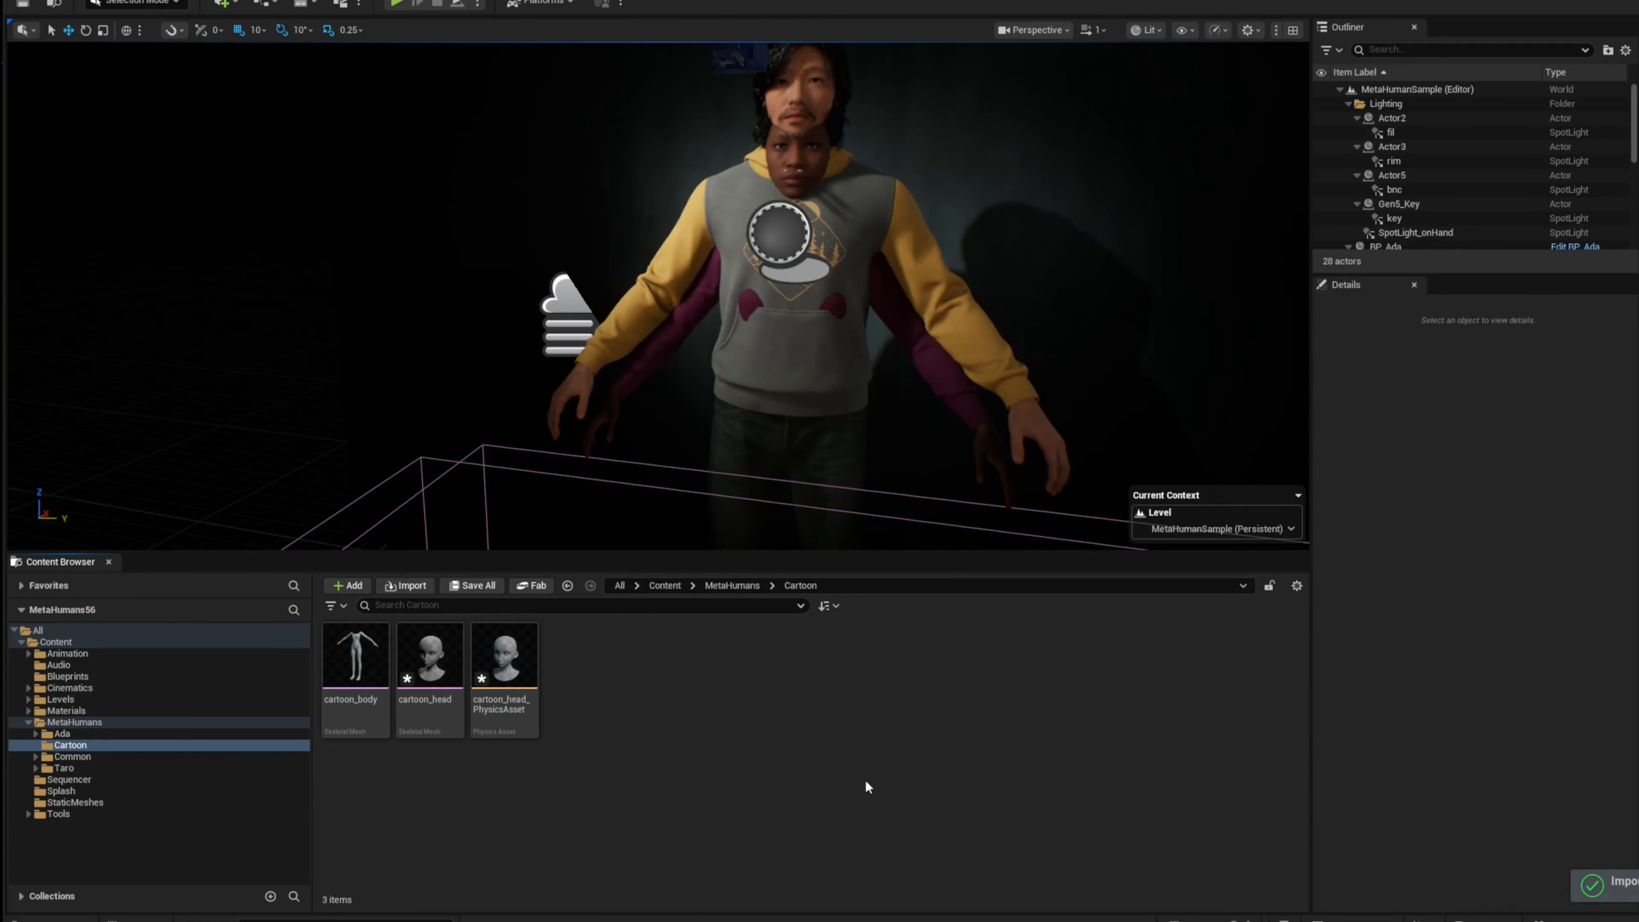
left_click(516, 704)
key("Delete")
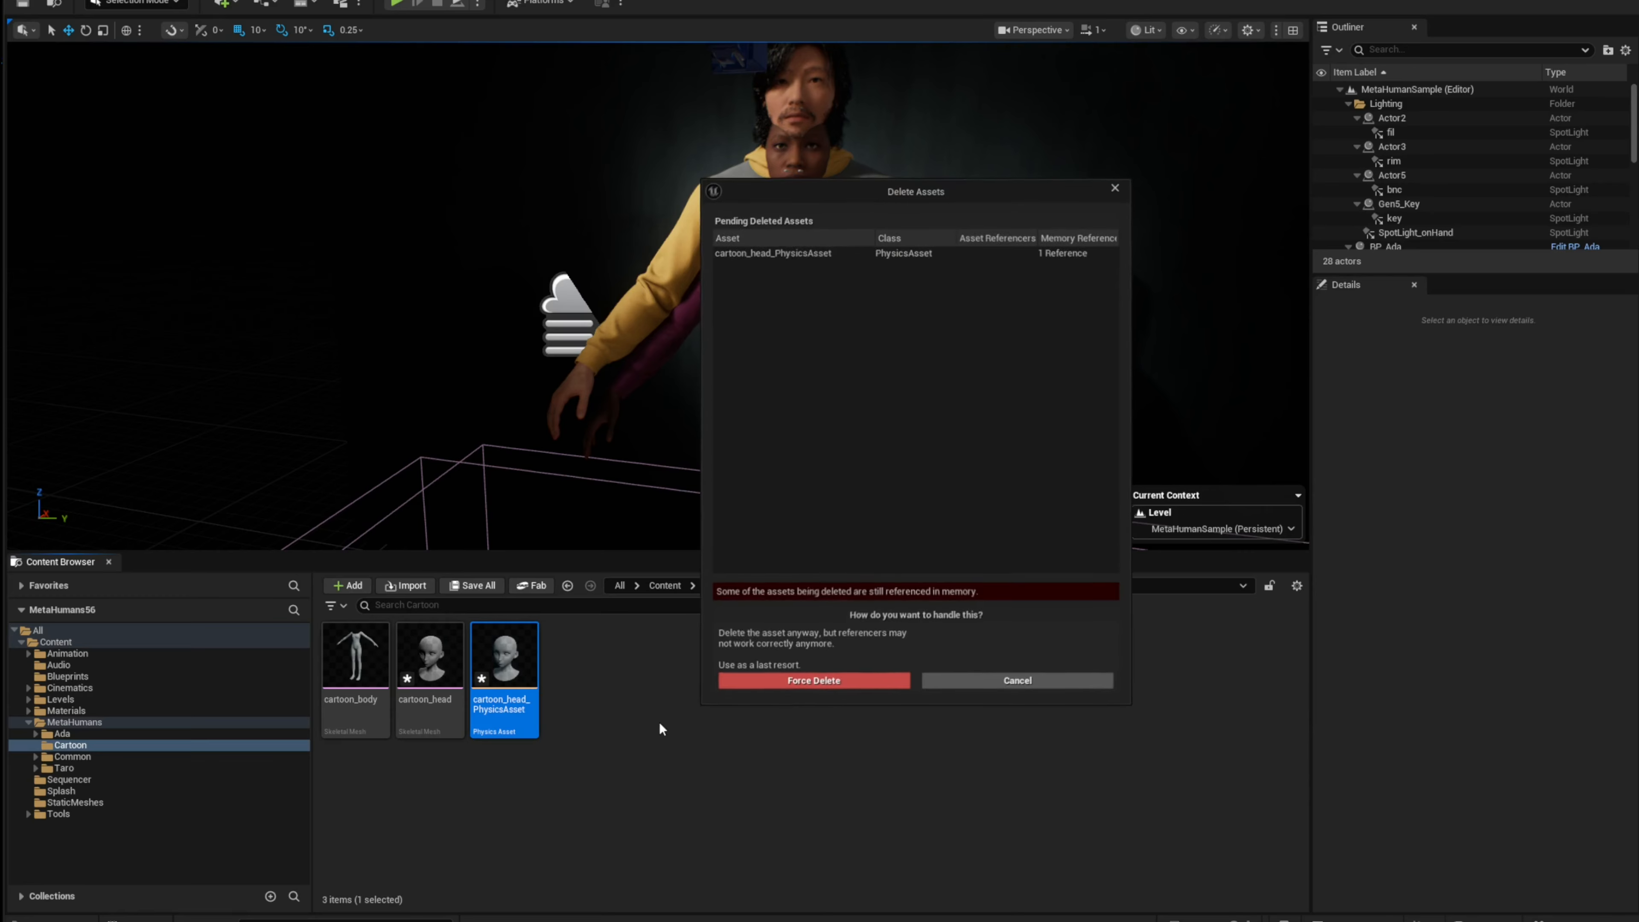
left_click(800, 685)
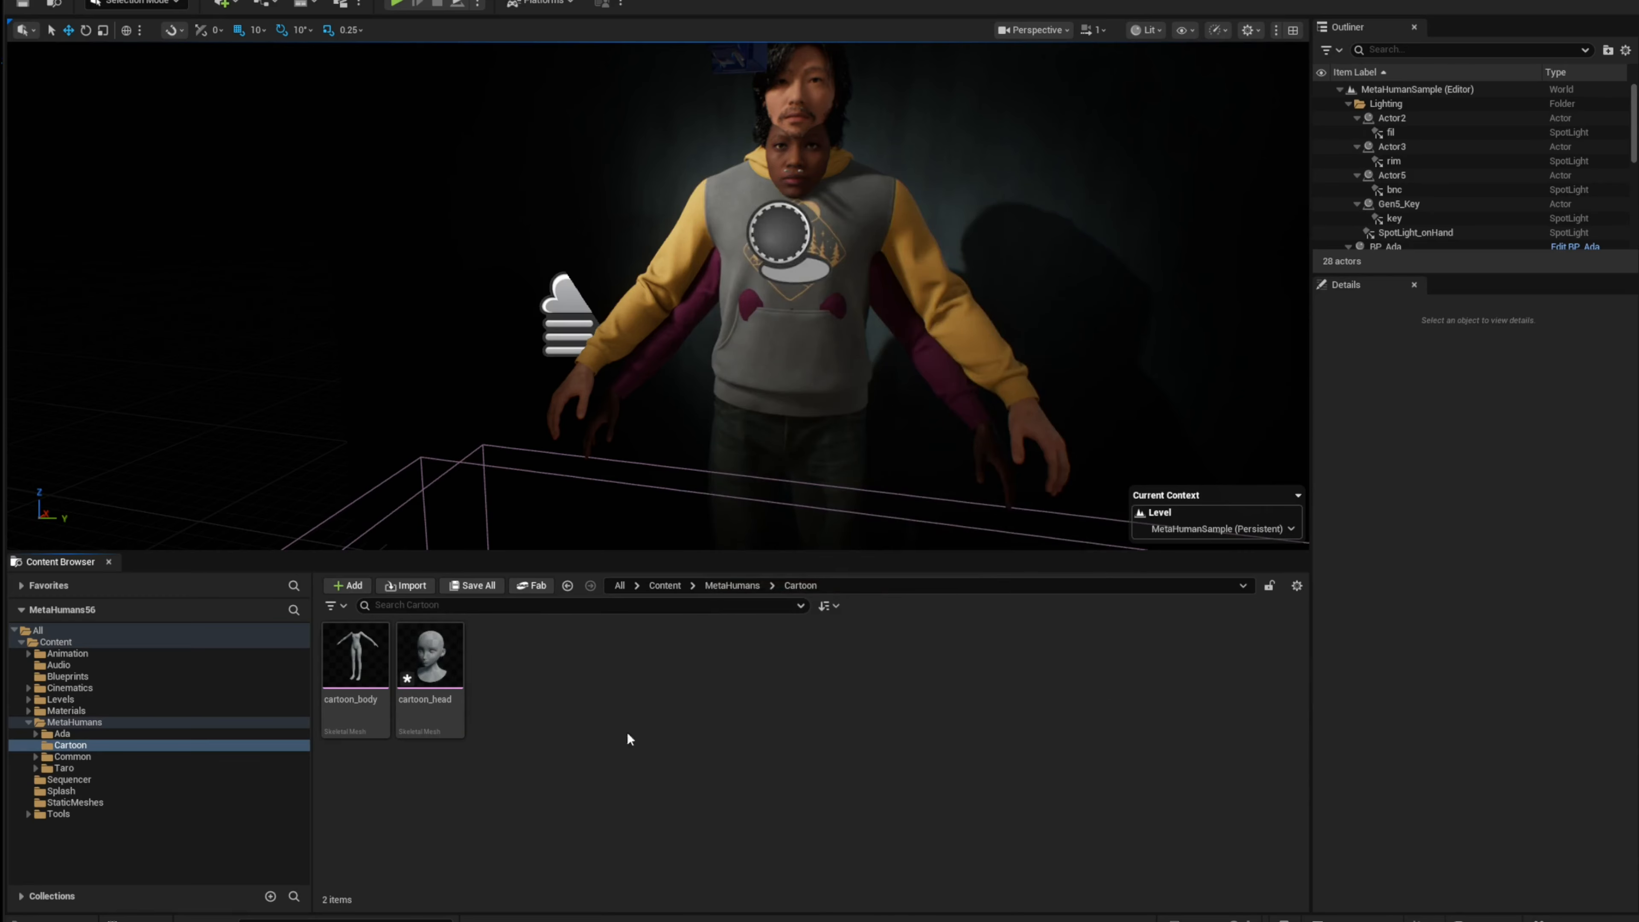
Step: Save the cartoon_head skeletal mesh asset
left_click(434, 668)
right_click(437, 672)
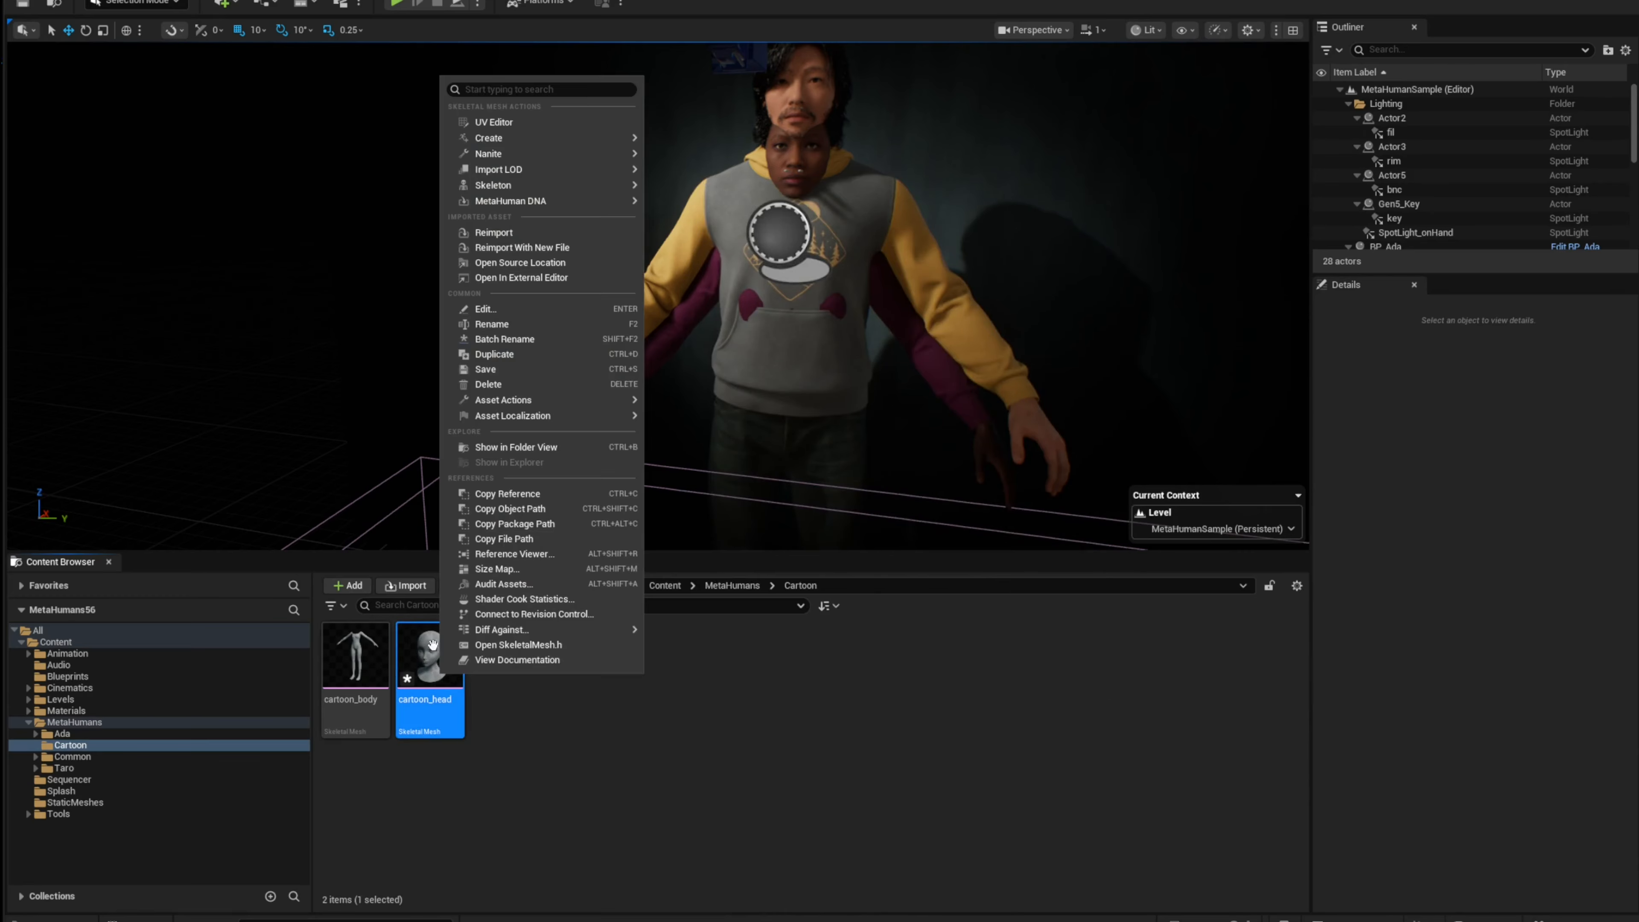
left_click(516, 372)
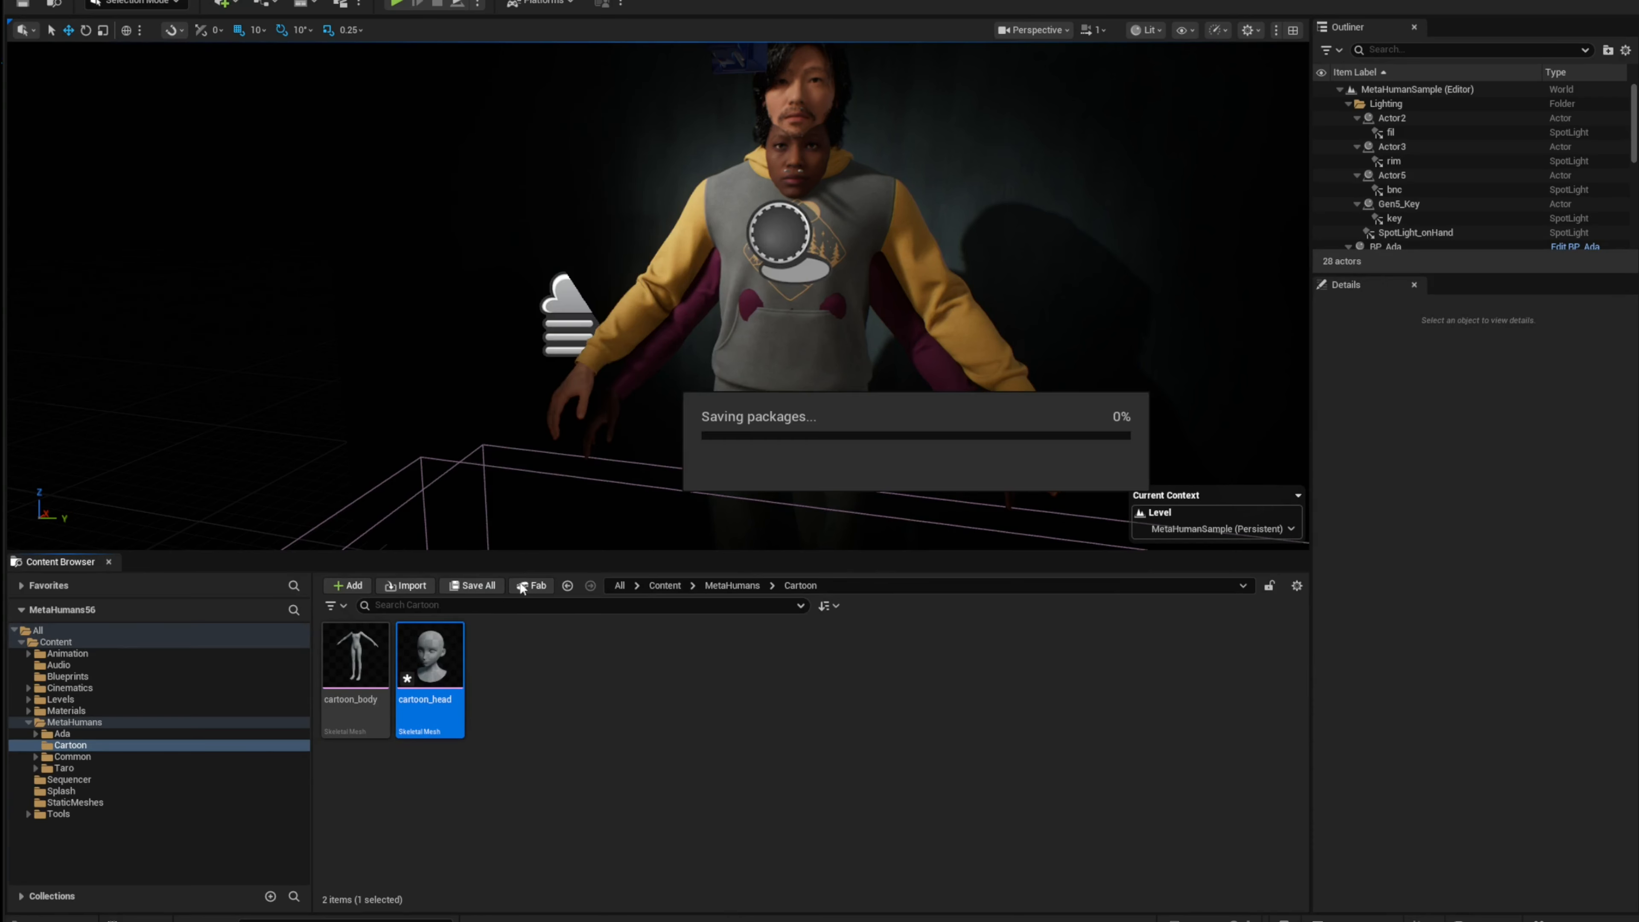
left_click(540, 702)
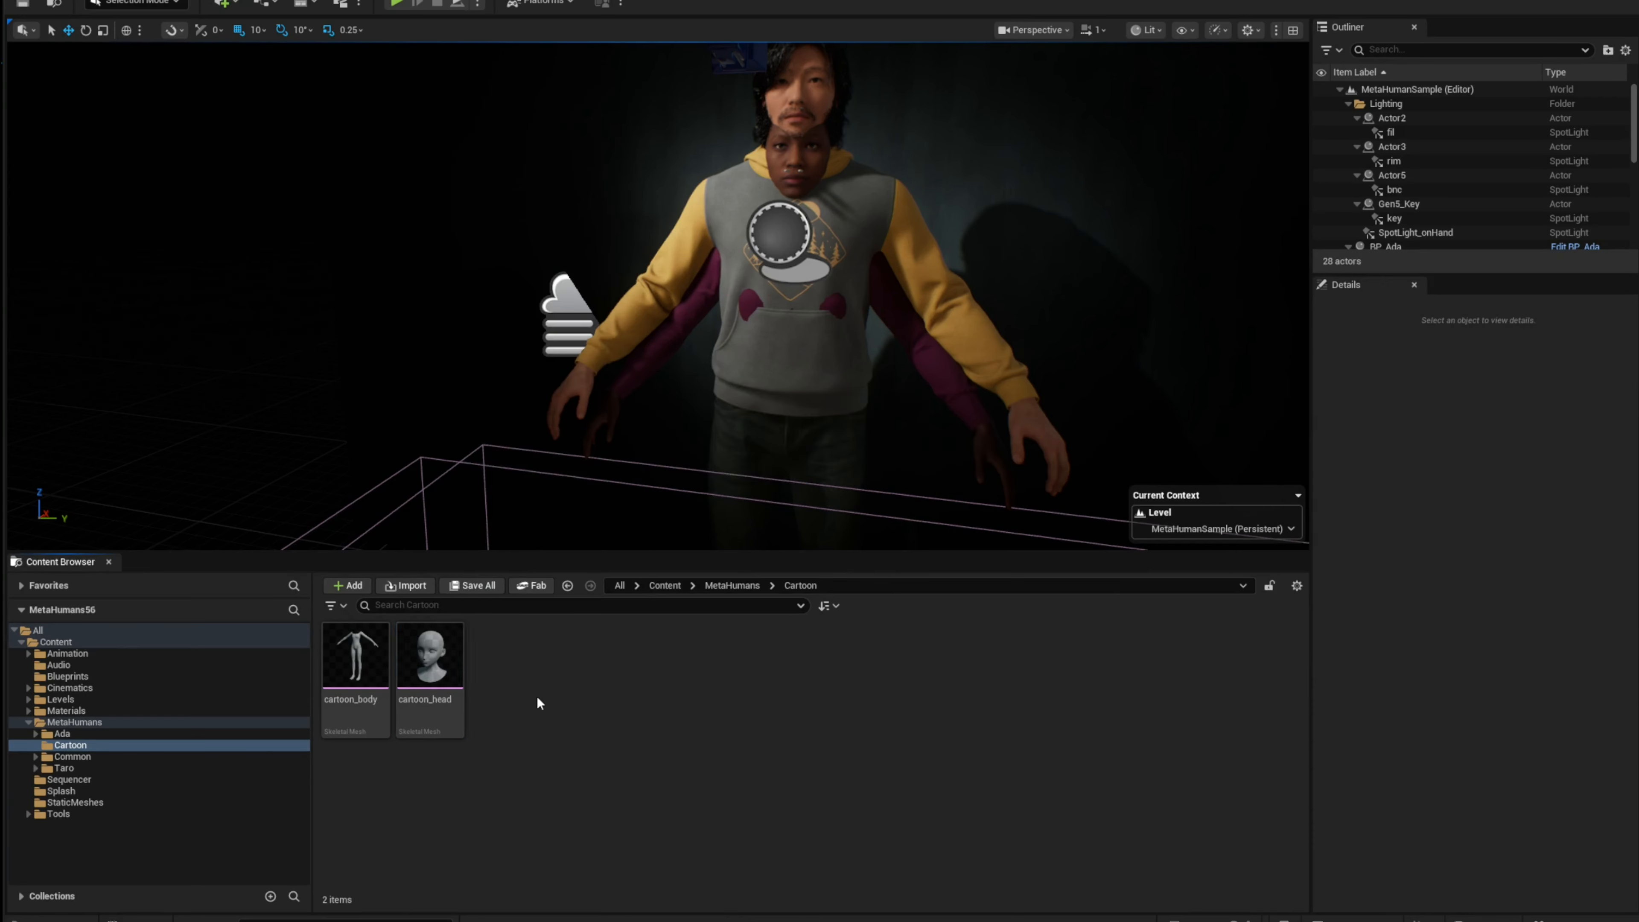
Step: Locate the cartoon_head mesh's skeleton in the Content Browser
right_click(448, 672)
mouse_move(502, 185)
left_click(699, 200)
left_click(850, 783)
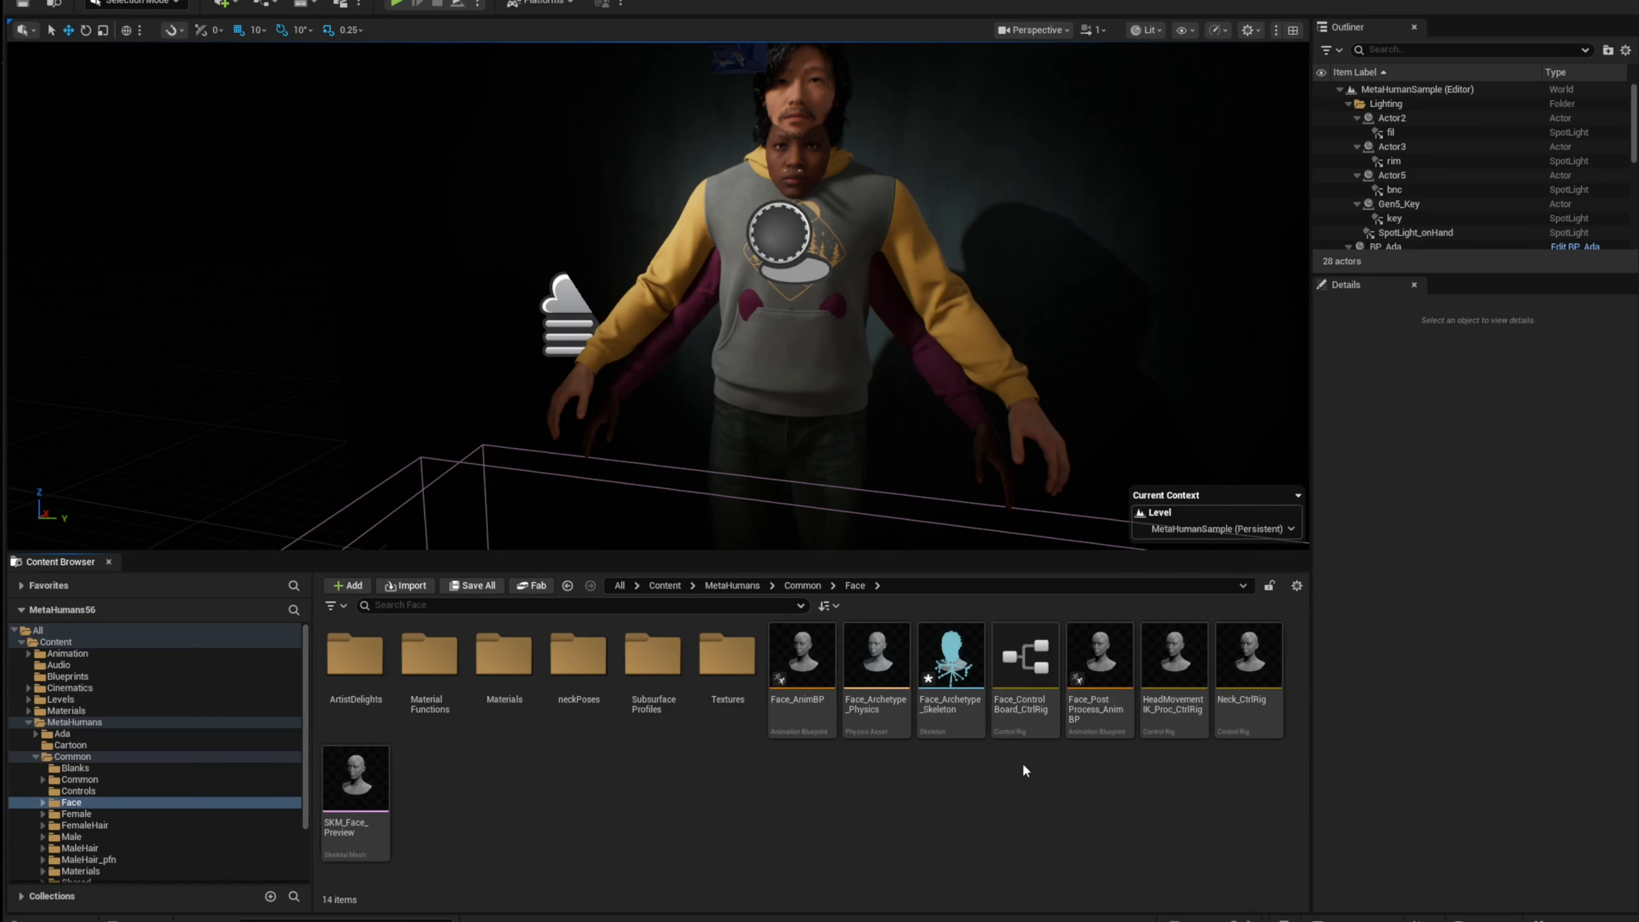
Step: Return to the Cartoon folder and locate the cartoon_body mesh's skeleton
scroll(197, 827, "down", 1)
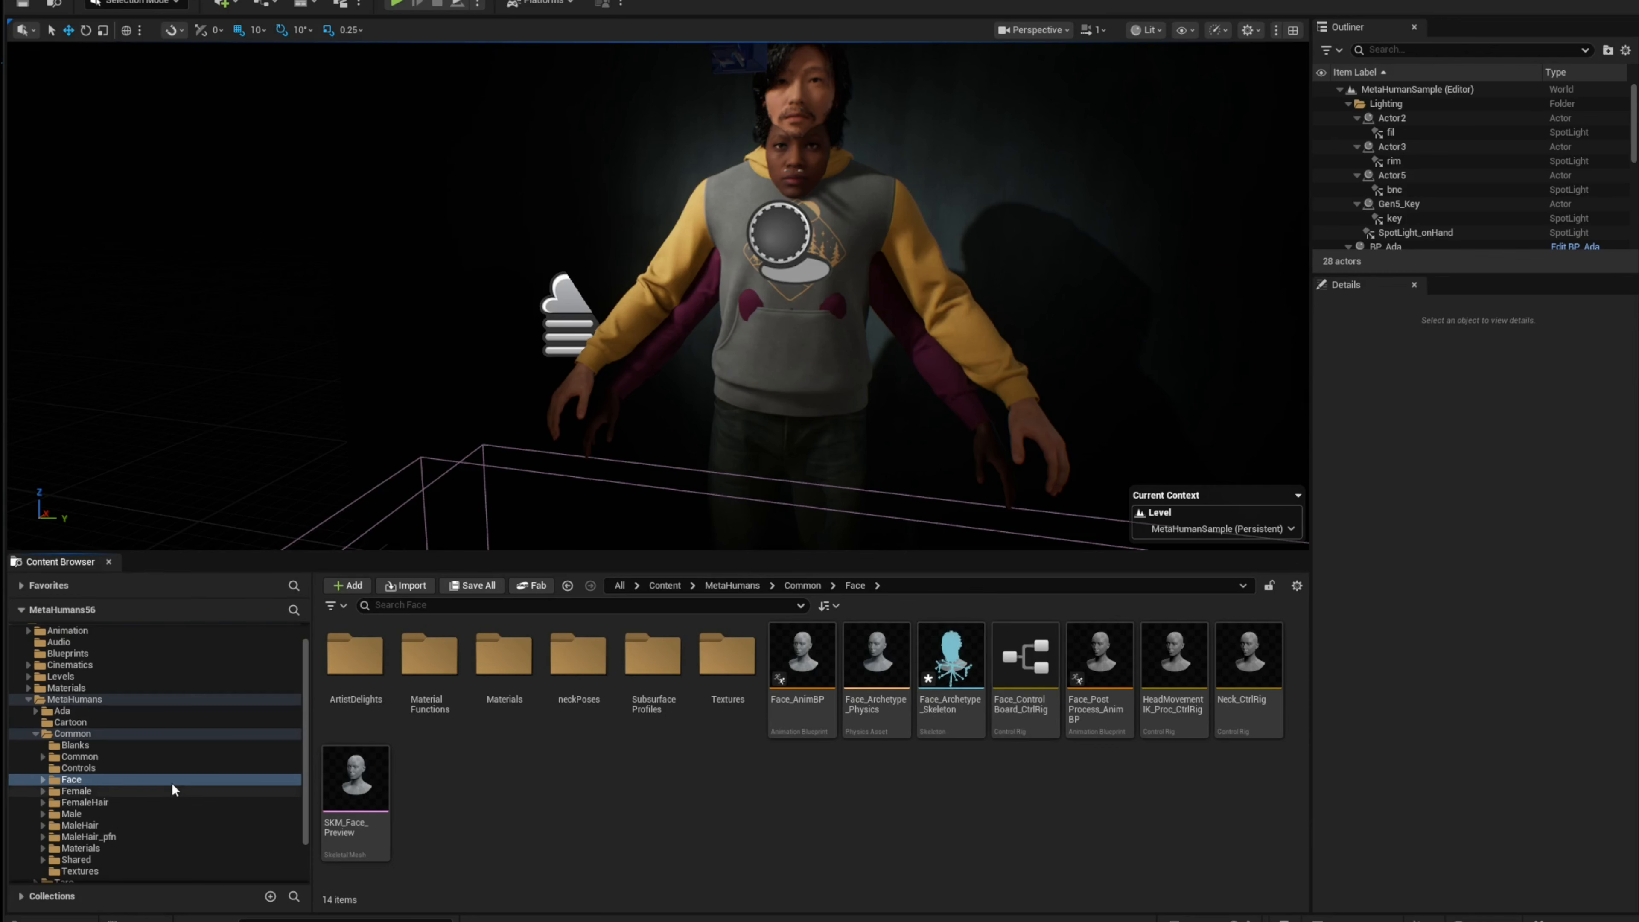
scroll(168, 780, "down", 2)
scroll(81, 713, "up", 2)
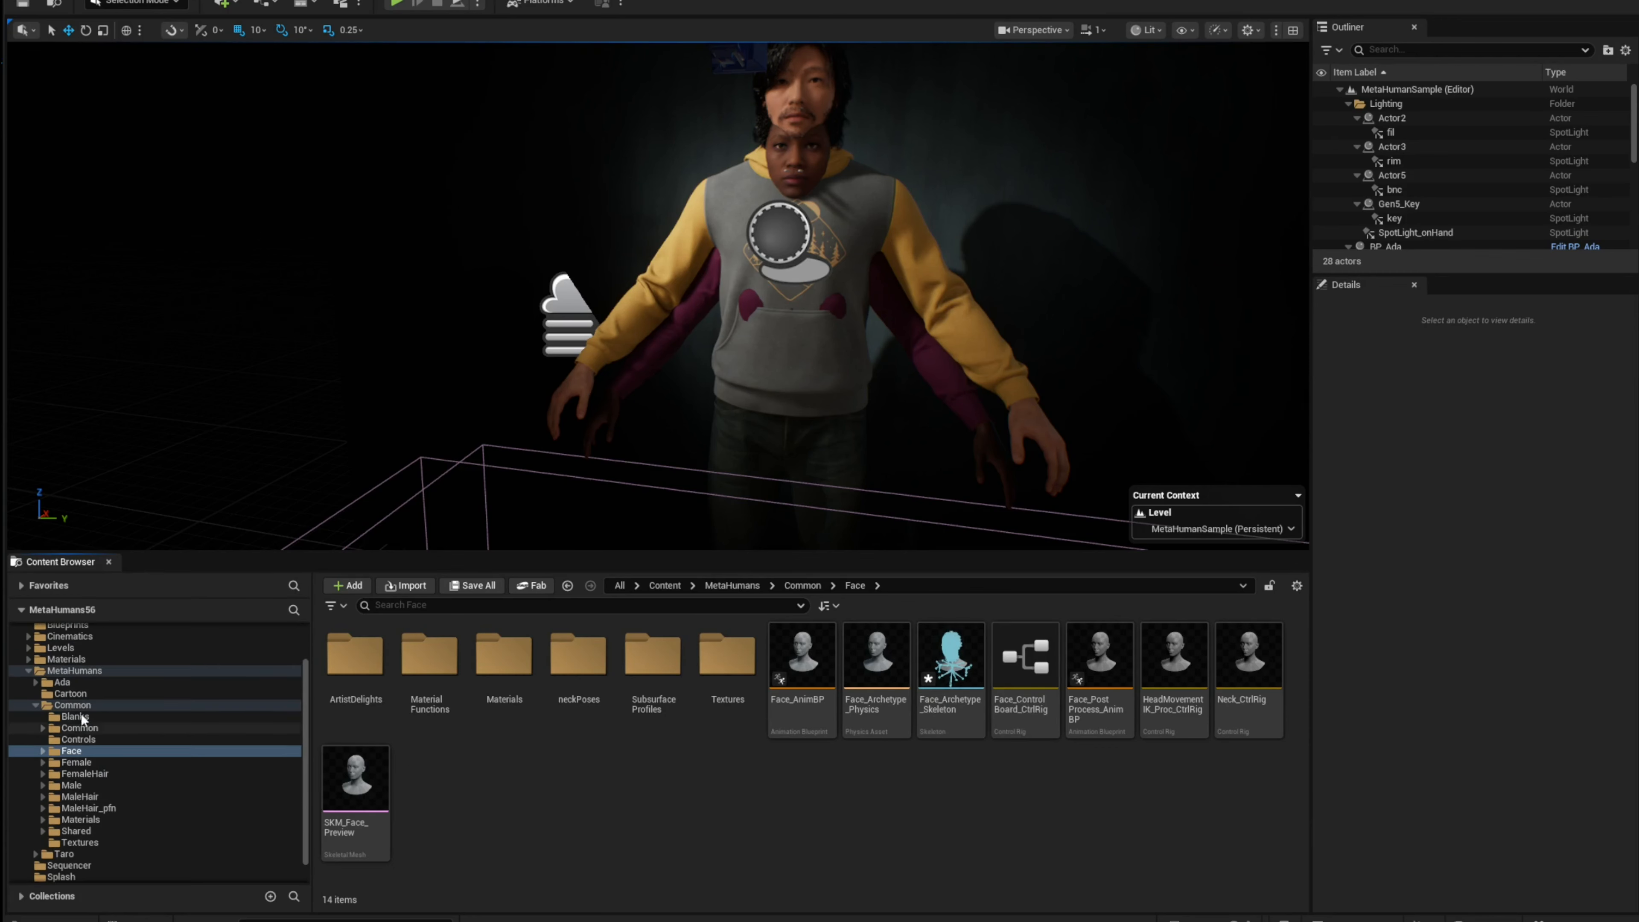
left_click(82, 716)
left_click(355, 659)
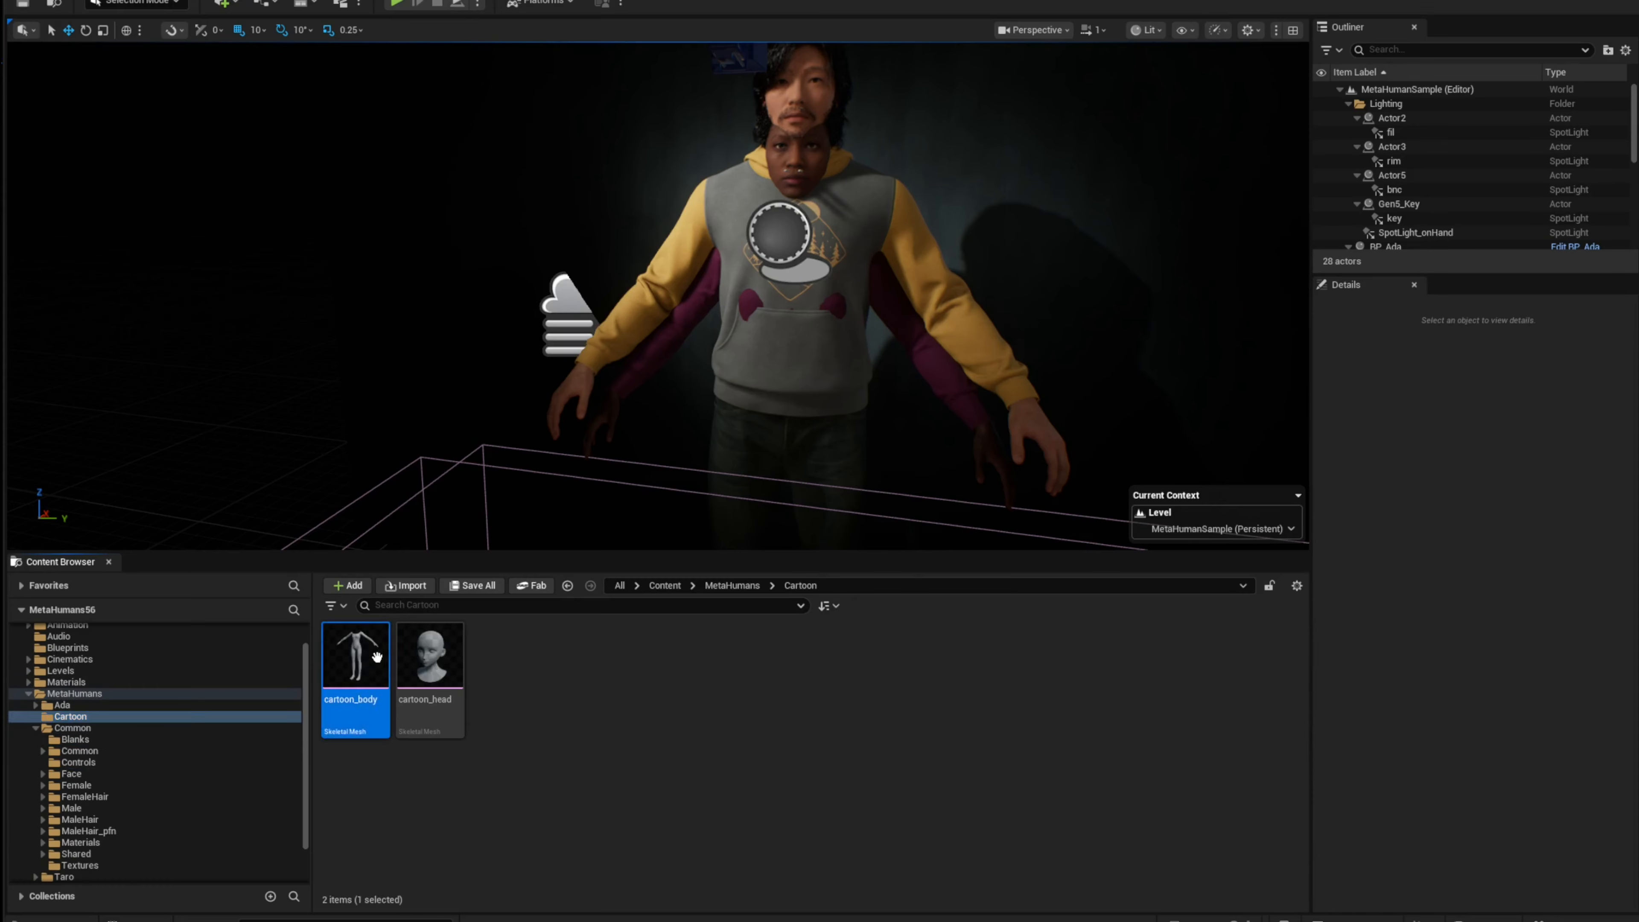
right_click(356, 659)
mouse_move(543, 169)
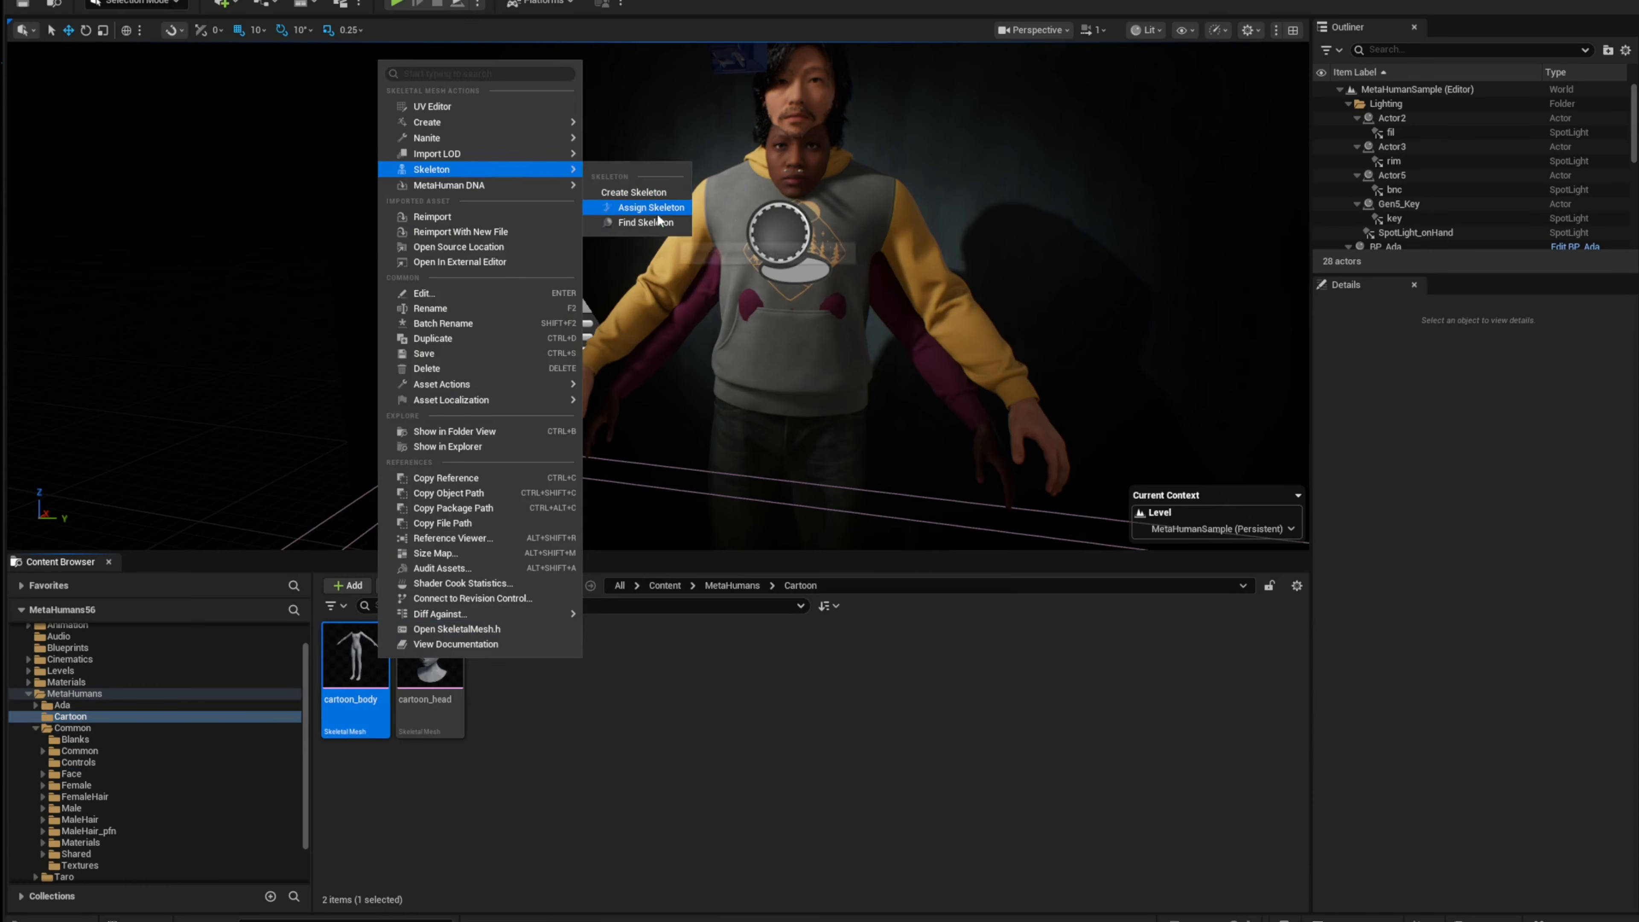
left_click(645, 222)
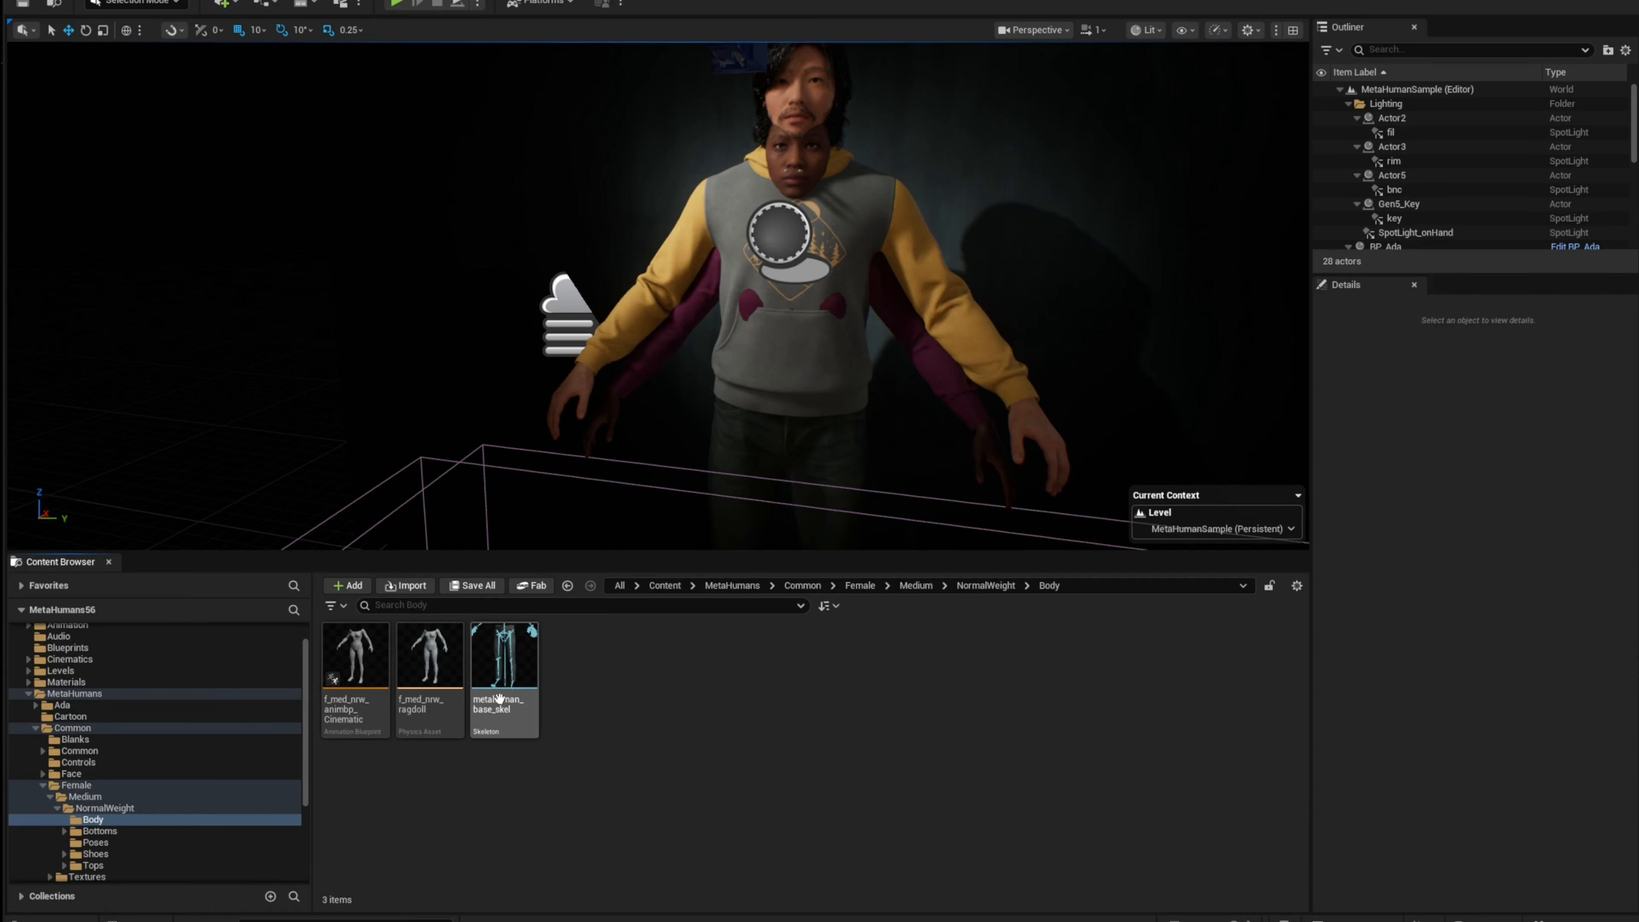
Step: Duplicate the BP_Ada blueprint from the Ada folder and rename the copy BP_Cartoon
left_click(87, 715)
left_click(56, 727)
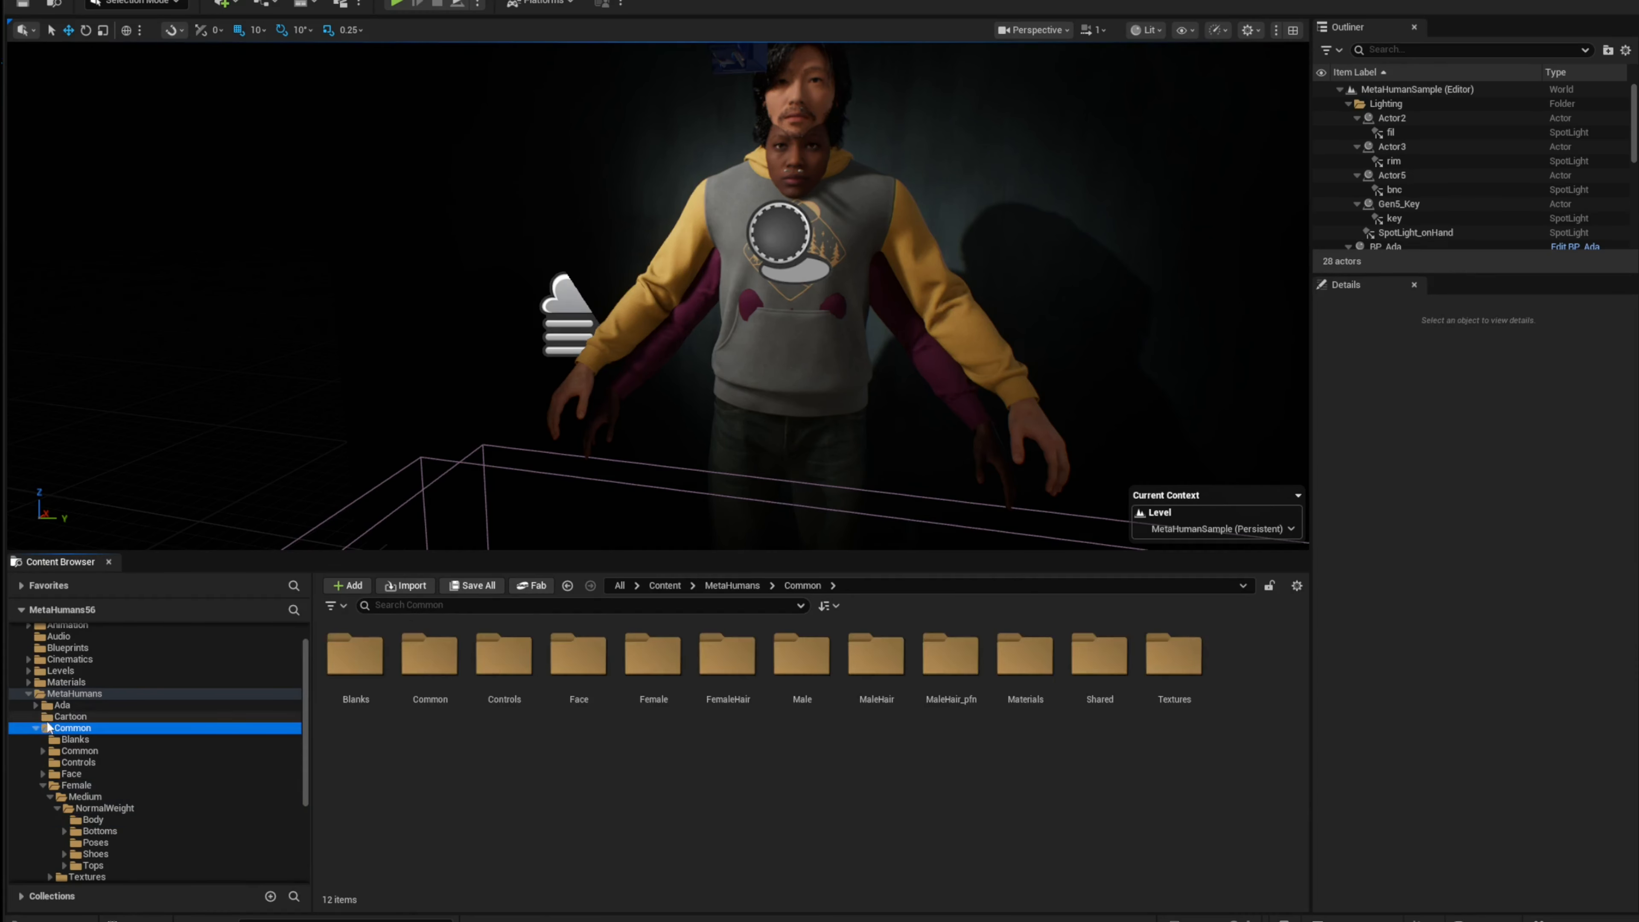
left_click(36, 728)
left_click(79, 737)
left_click(671, 661)
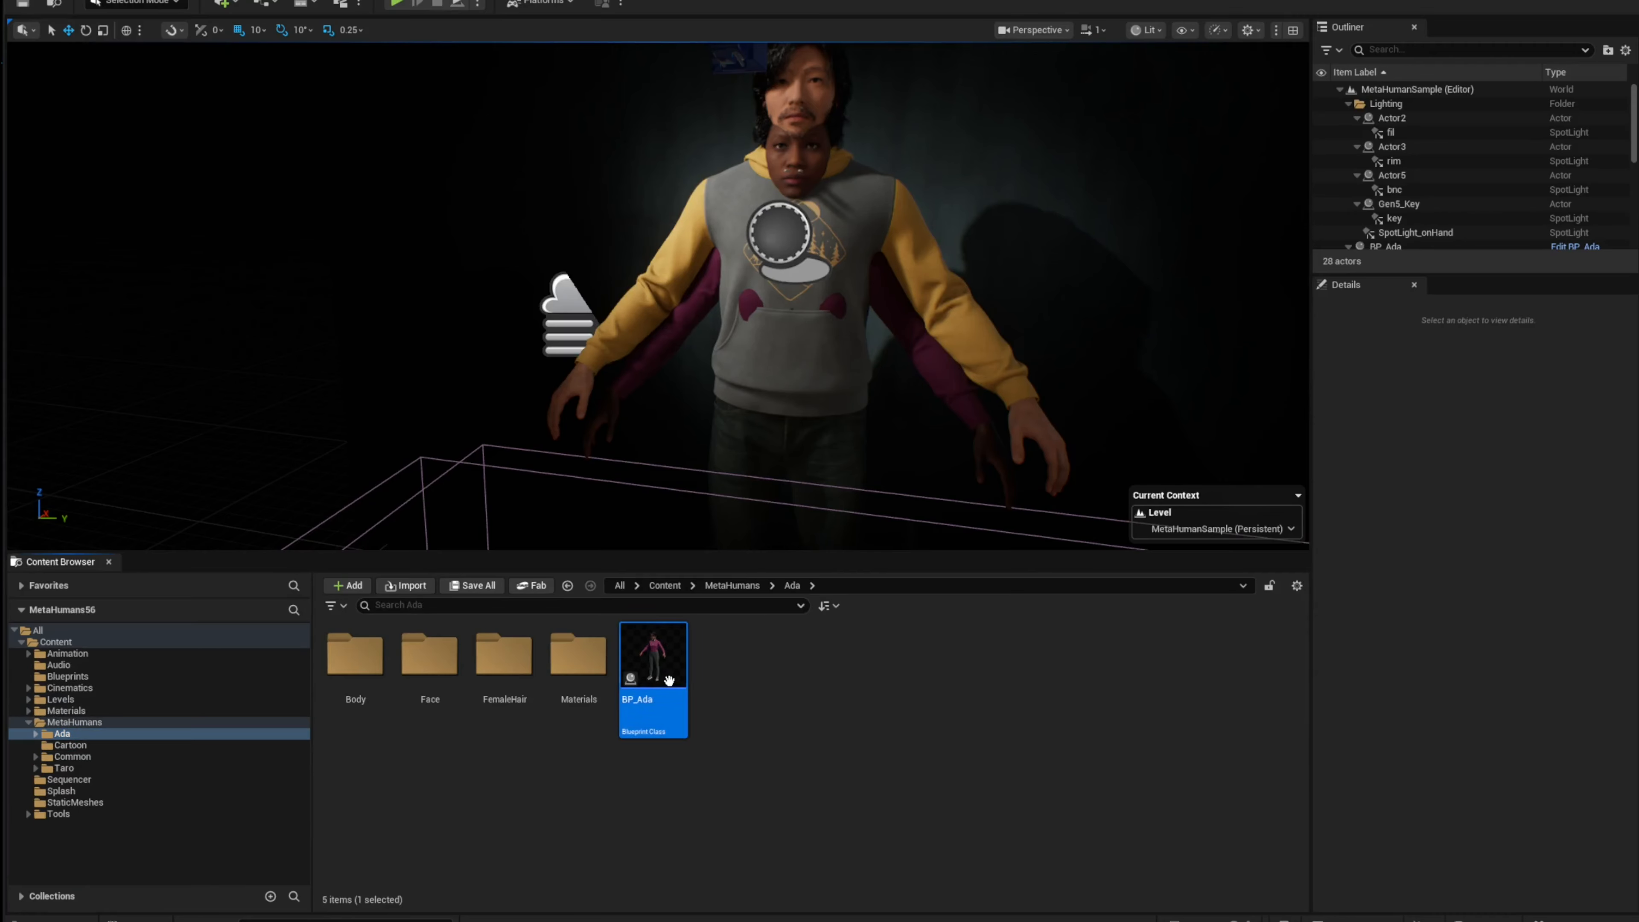
right_click(676, 663)
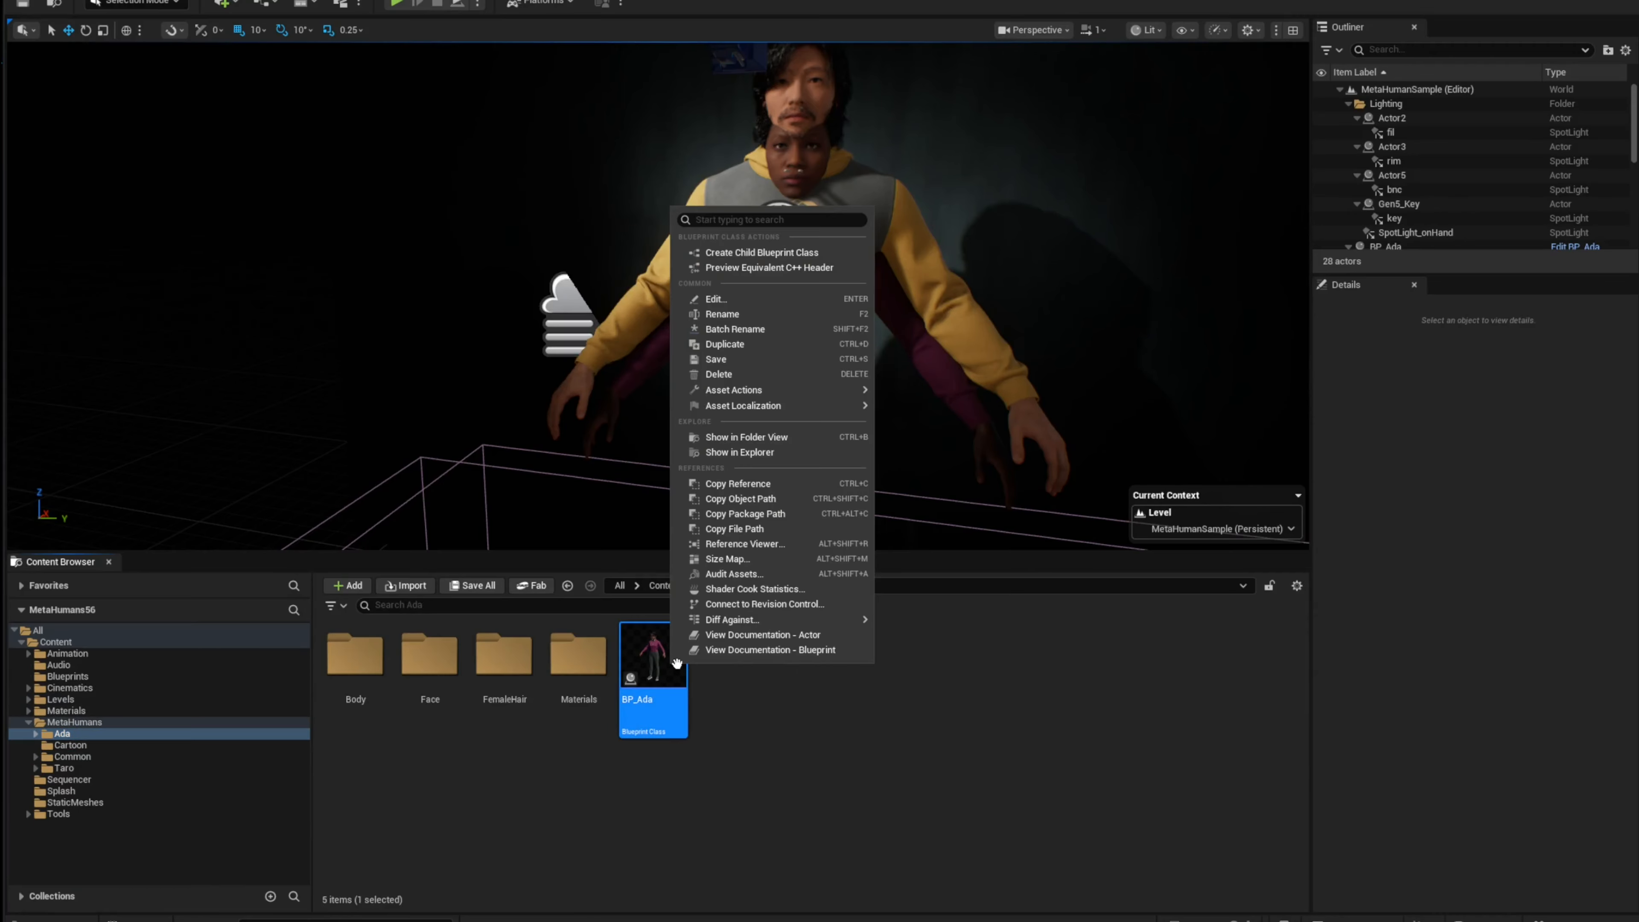
left_click(800, 349)
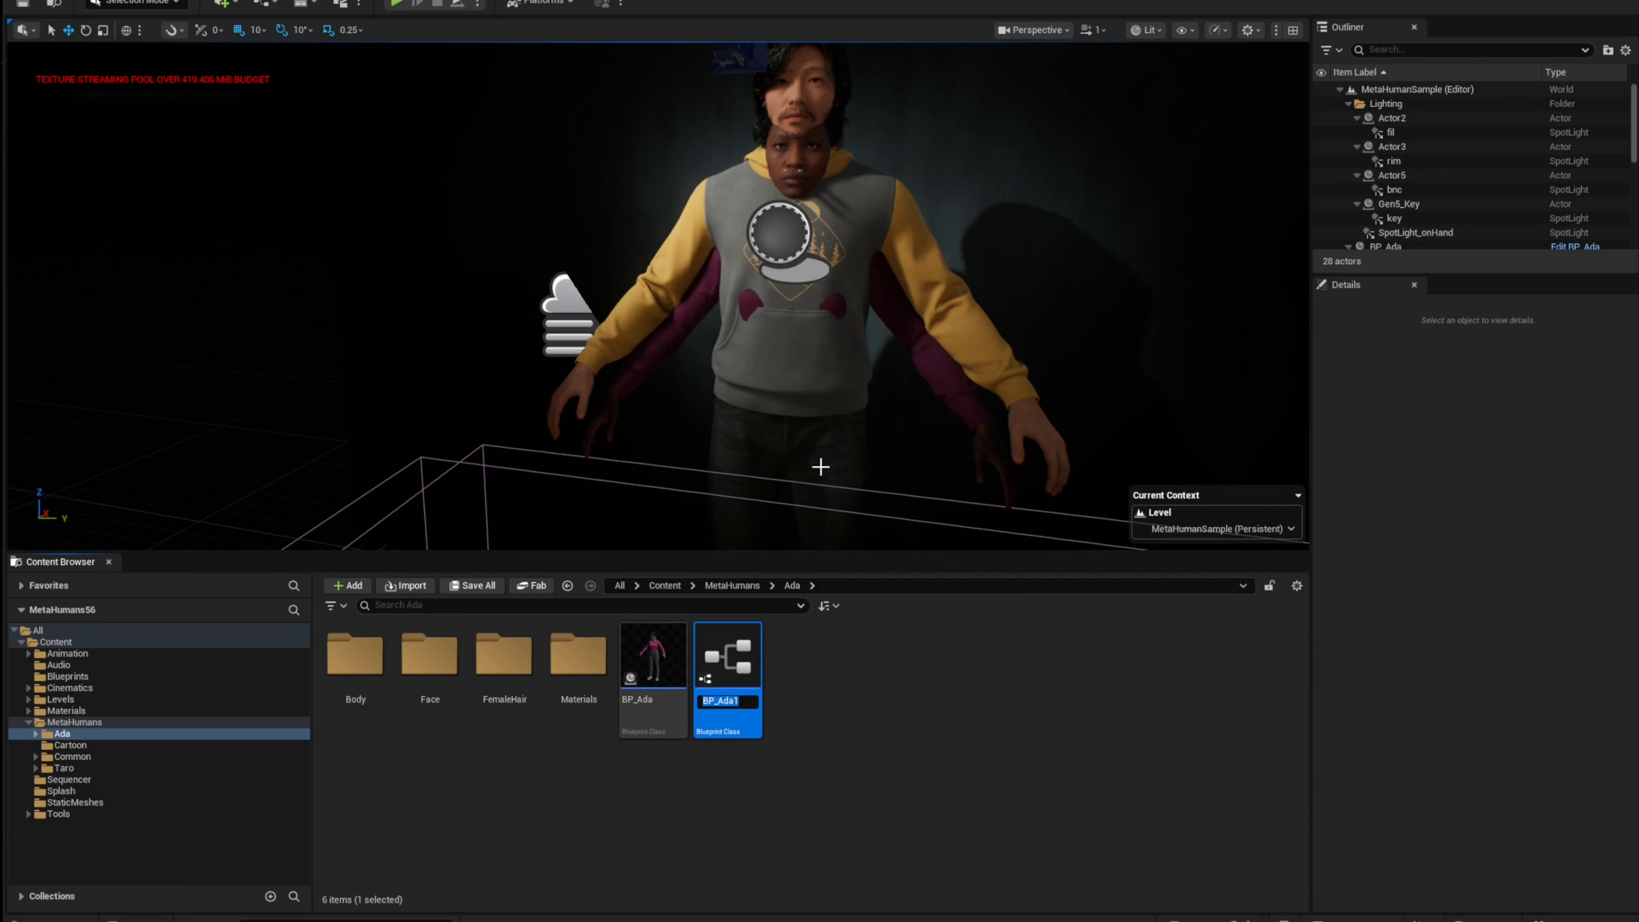
type("BP_Cartoon")
key("Return")
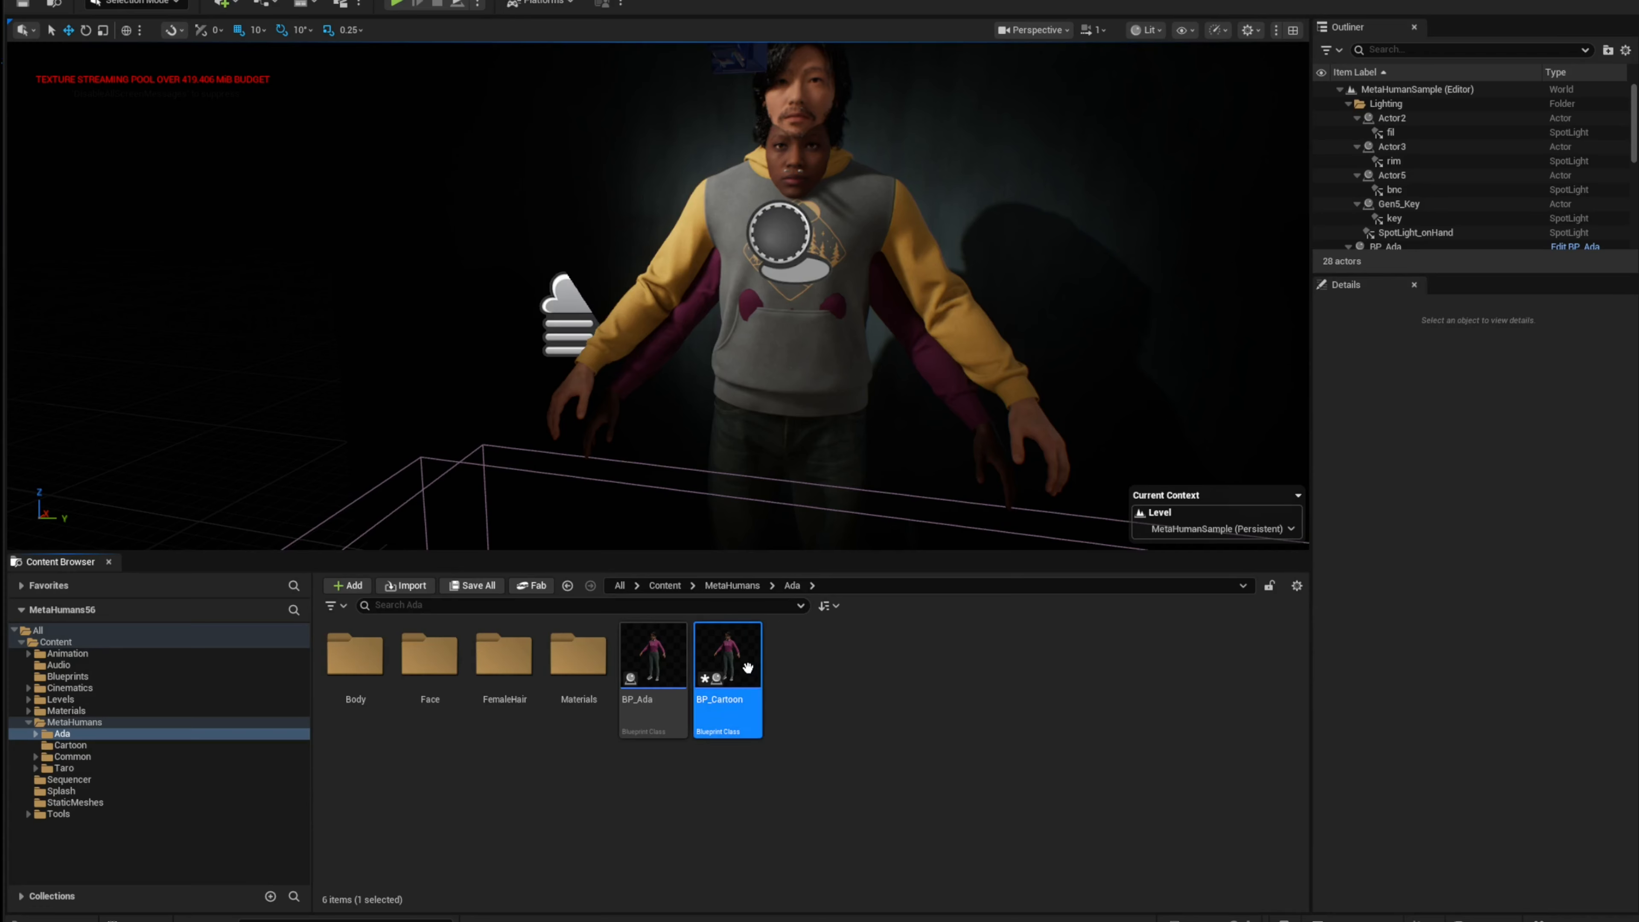
Step: Move BP_Cartoon into the Cartoon folder and open that folder
left_click_drag(728, 655, 87, 747)
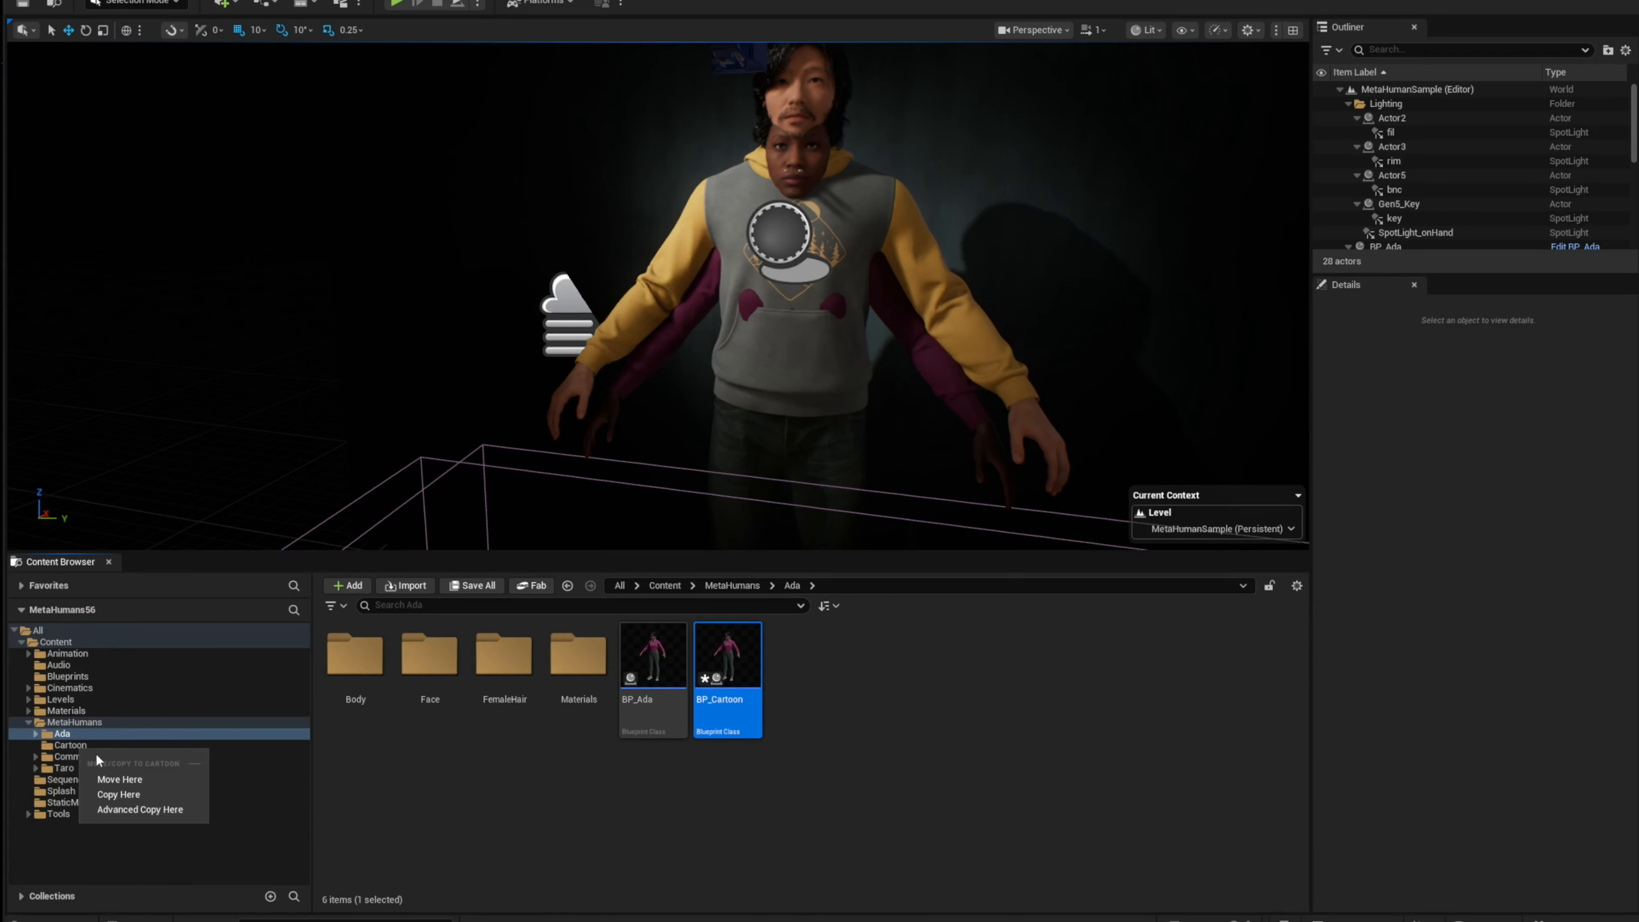
left_click(133, 778)
left_click(145, 745)
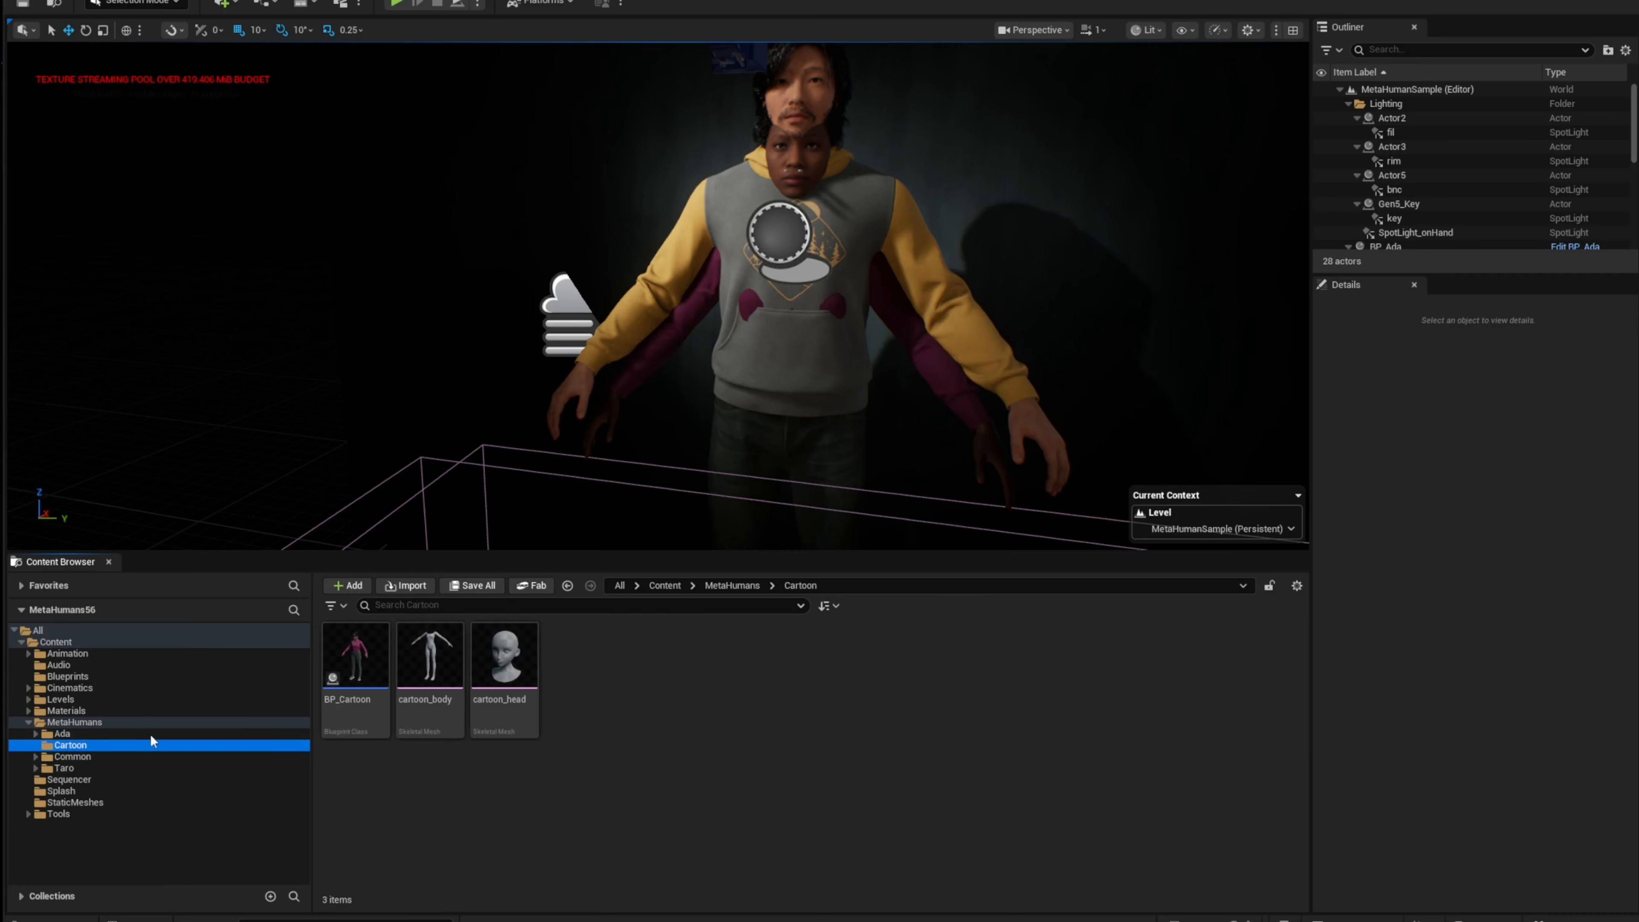
Step: Open BP_Cartoon and set the Body component's skeletal mesh asset to cartoon_body
left_click(369, 661)
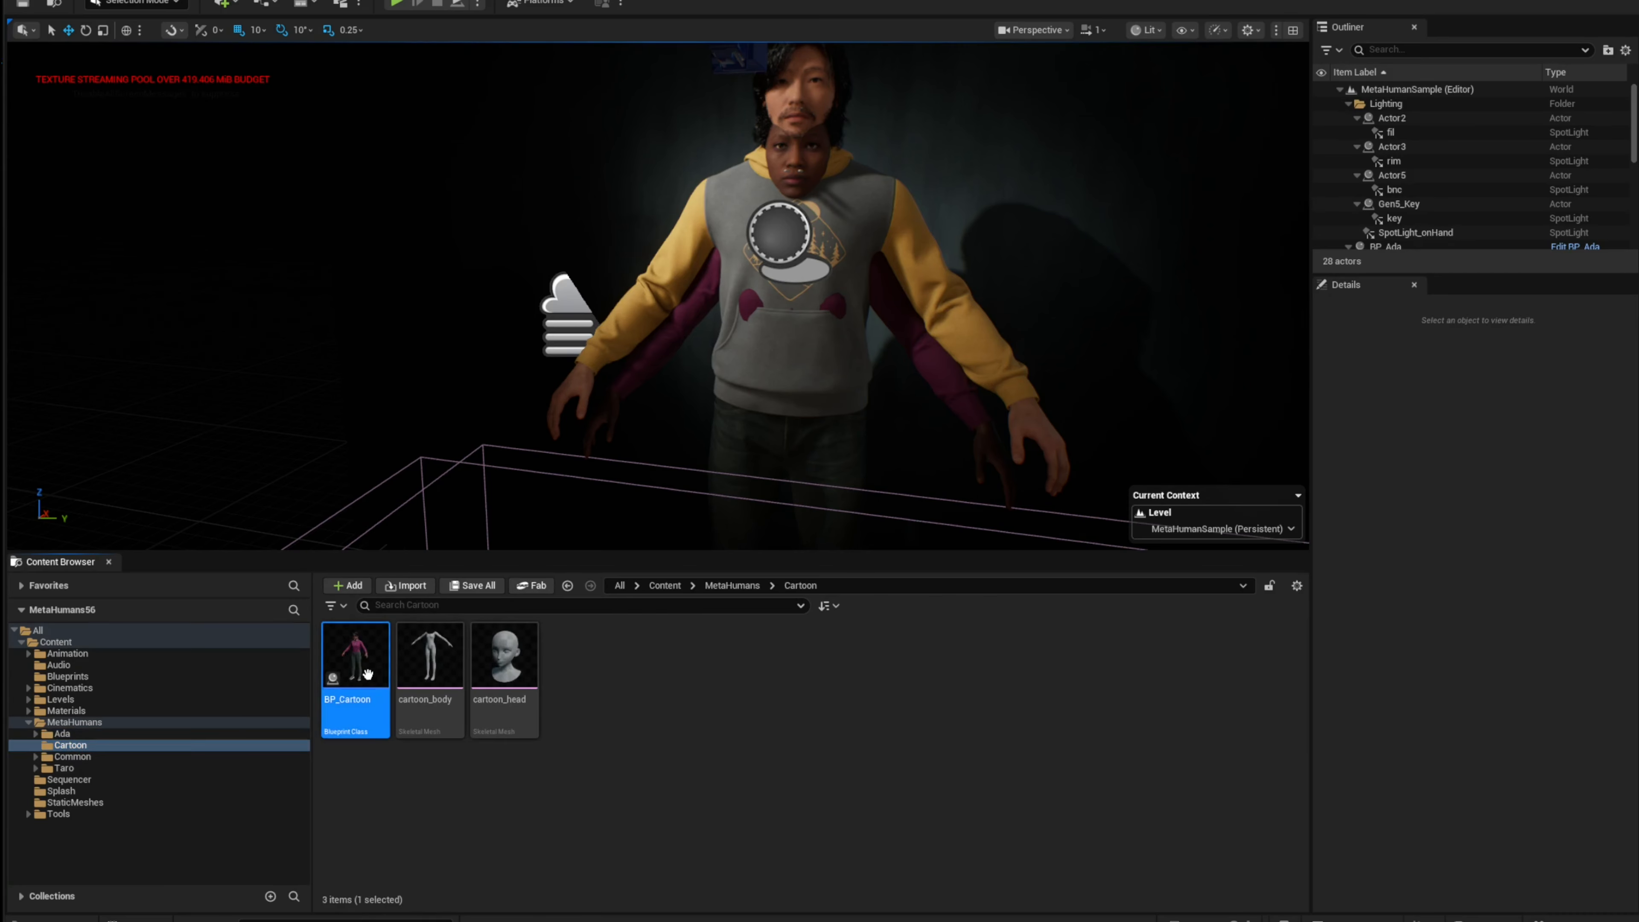
double_click(368, 661)
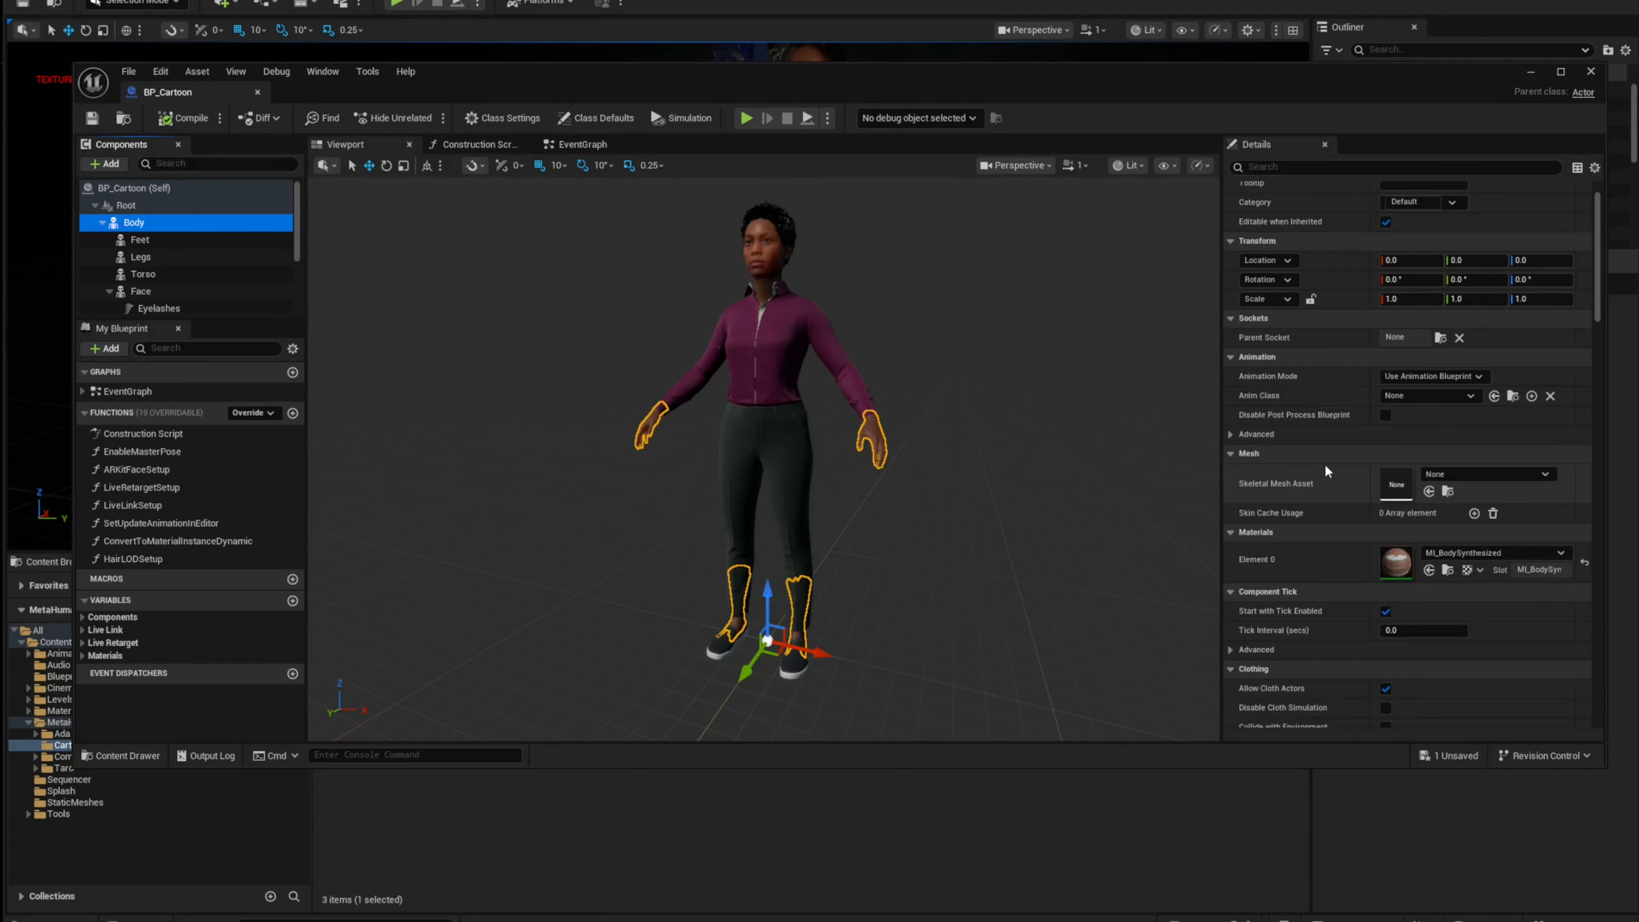
scroll(1319, 464, "down", 1)
scroll(1327, 469, "down", 5)
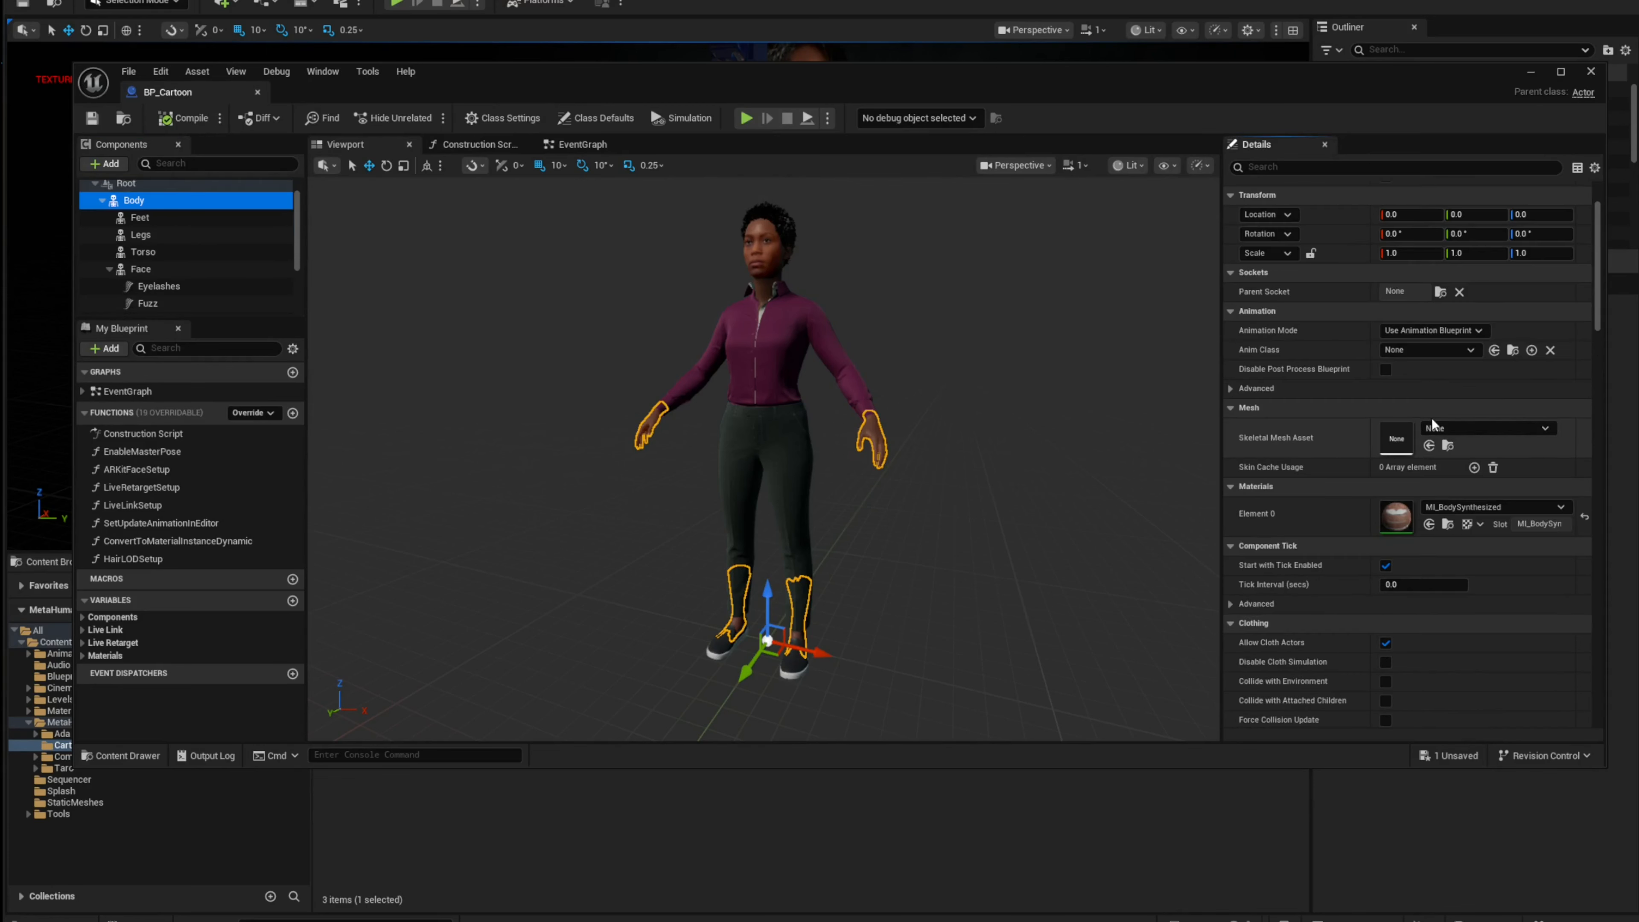
left_click(1474, 429)
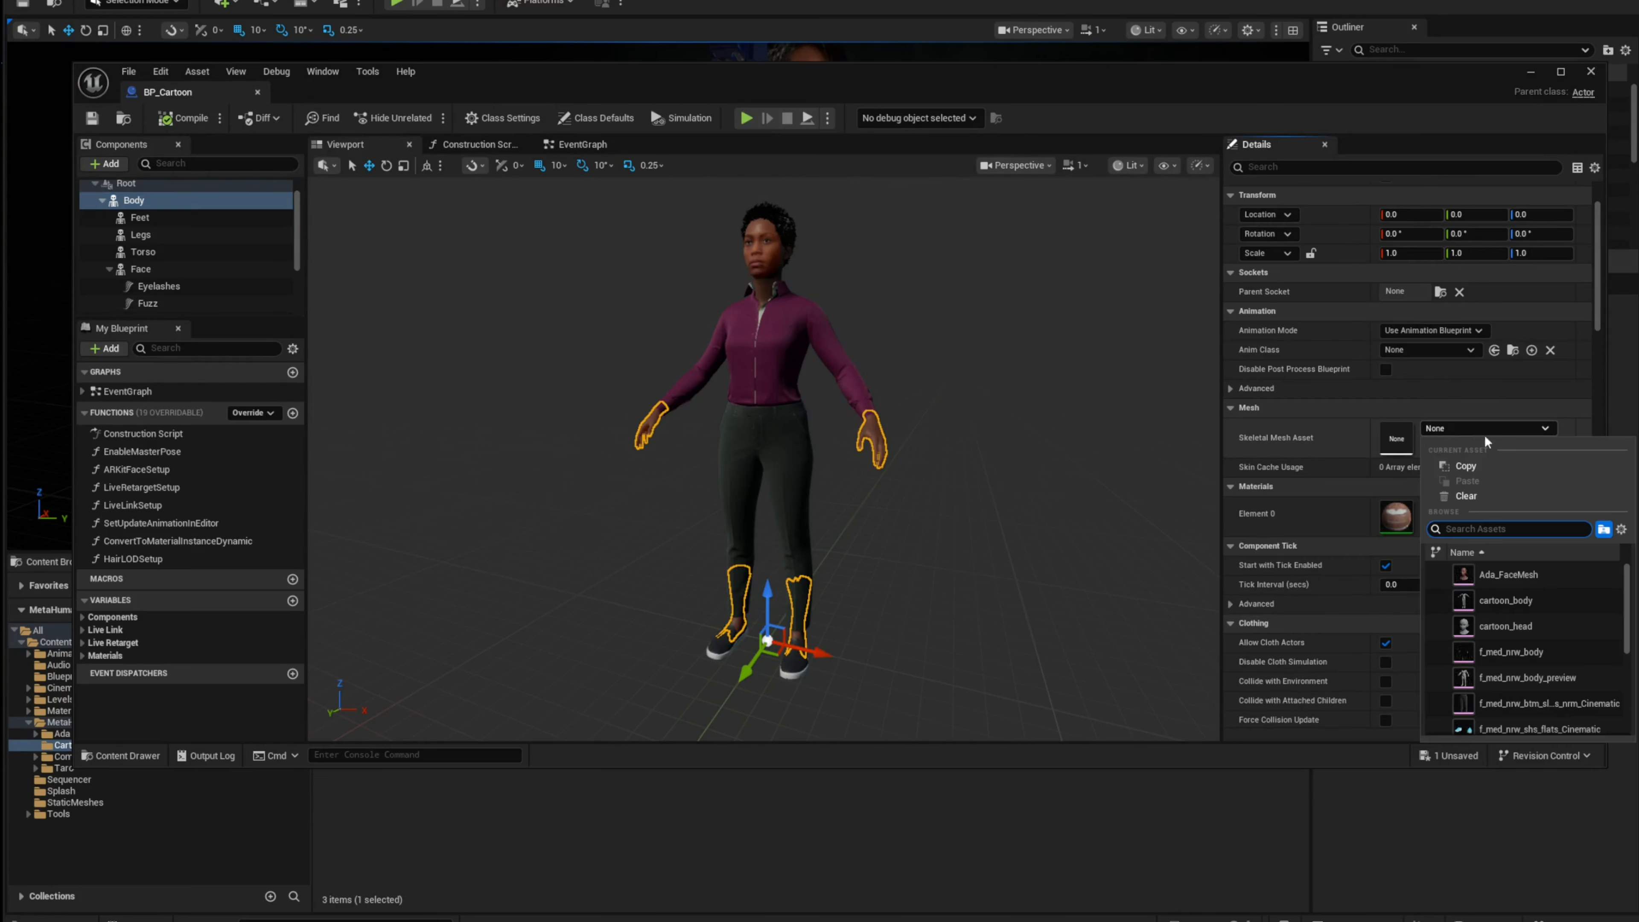
left_click(1506, 600)
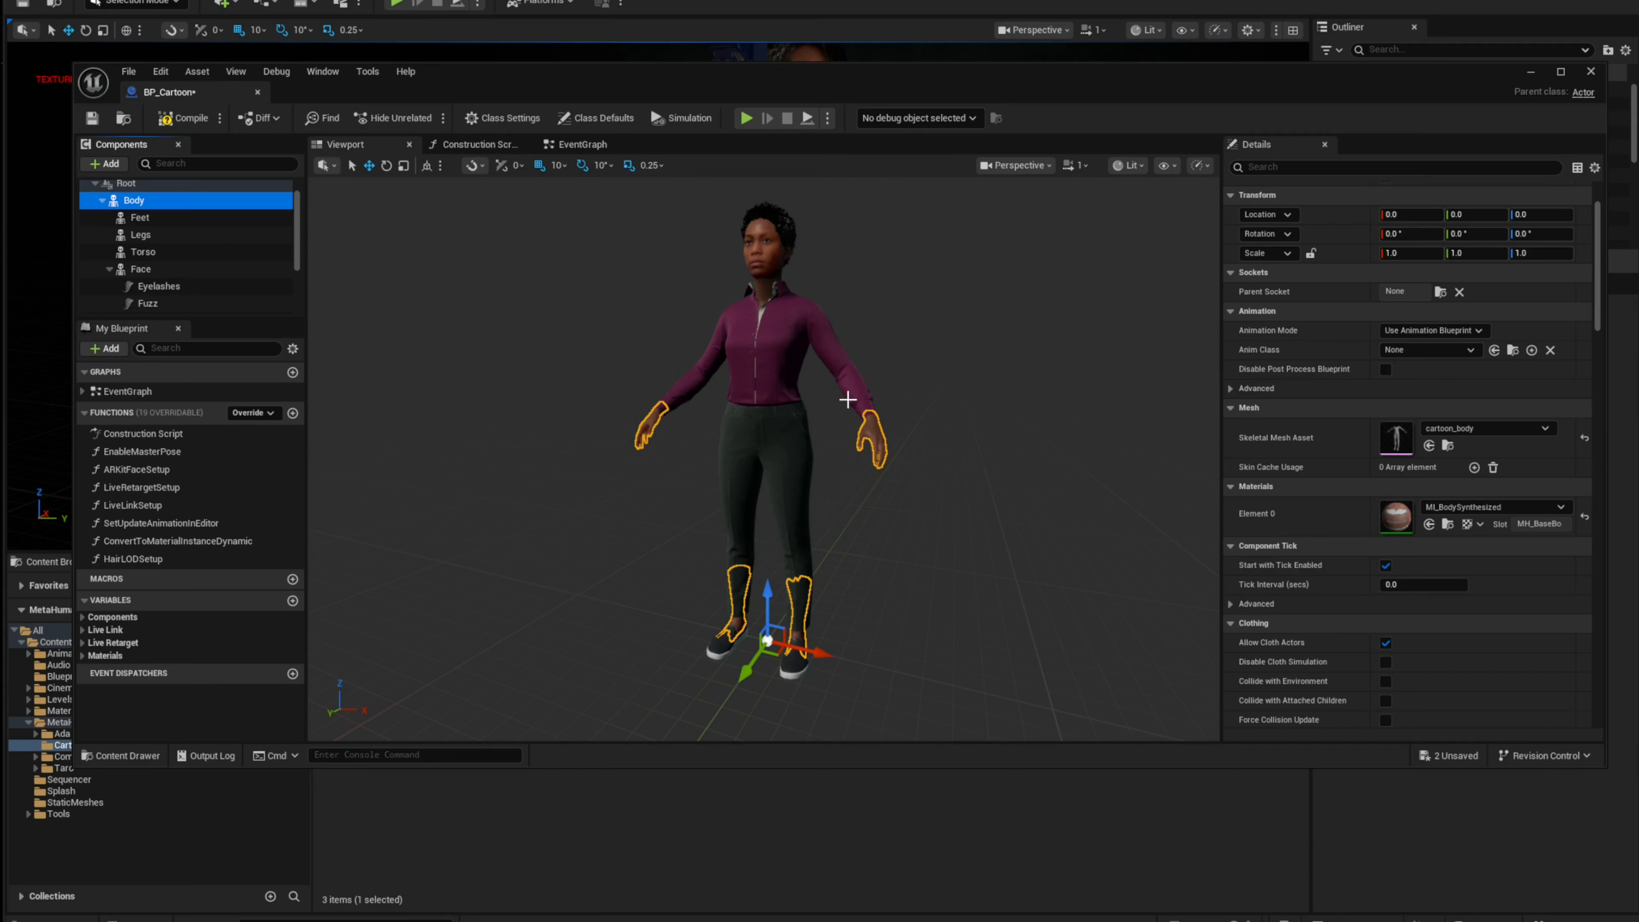
Step: Set the Face component's skeletal mesh asset to cartoon_head
left_click(140, 269)
left_click(1463, 429)
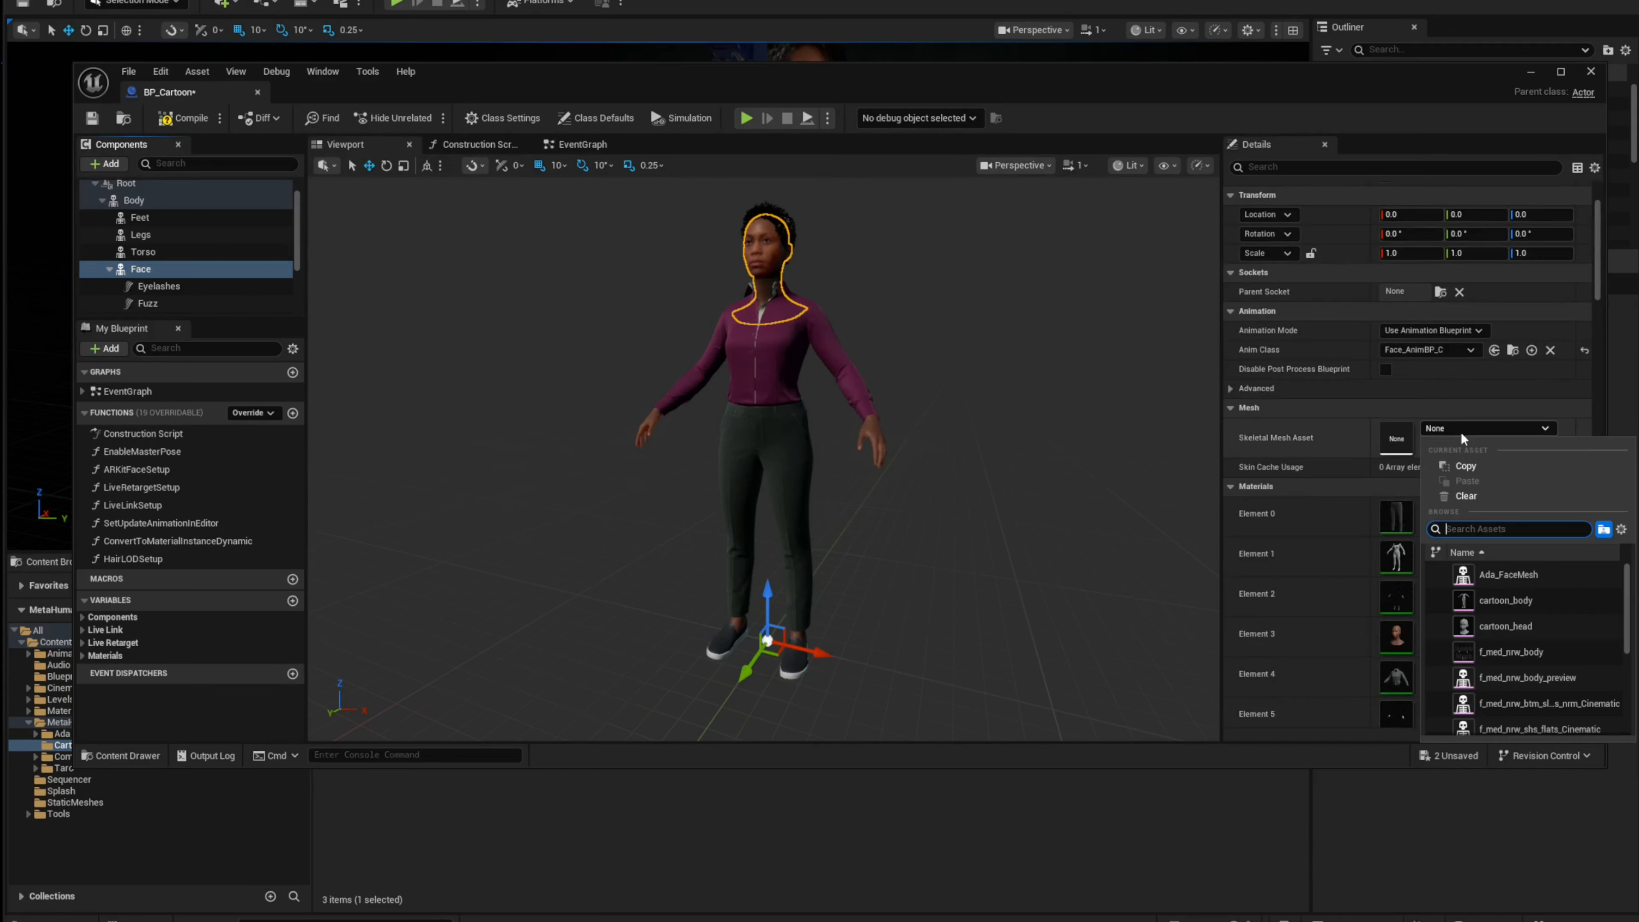
left_click(1461, 431)
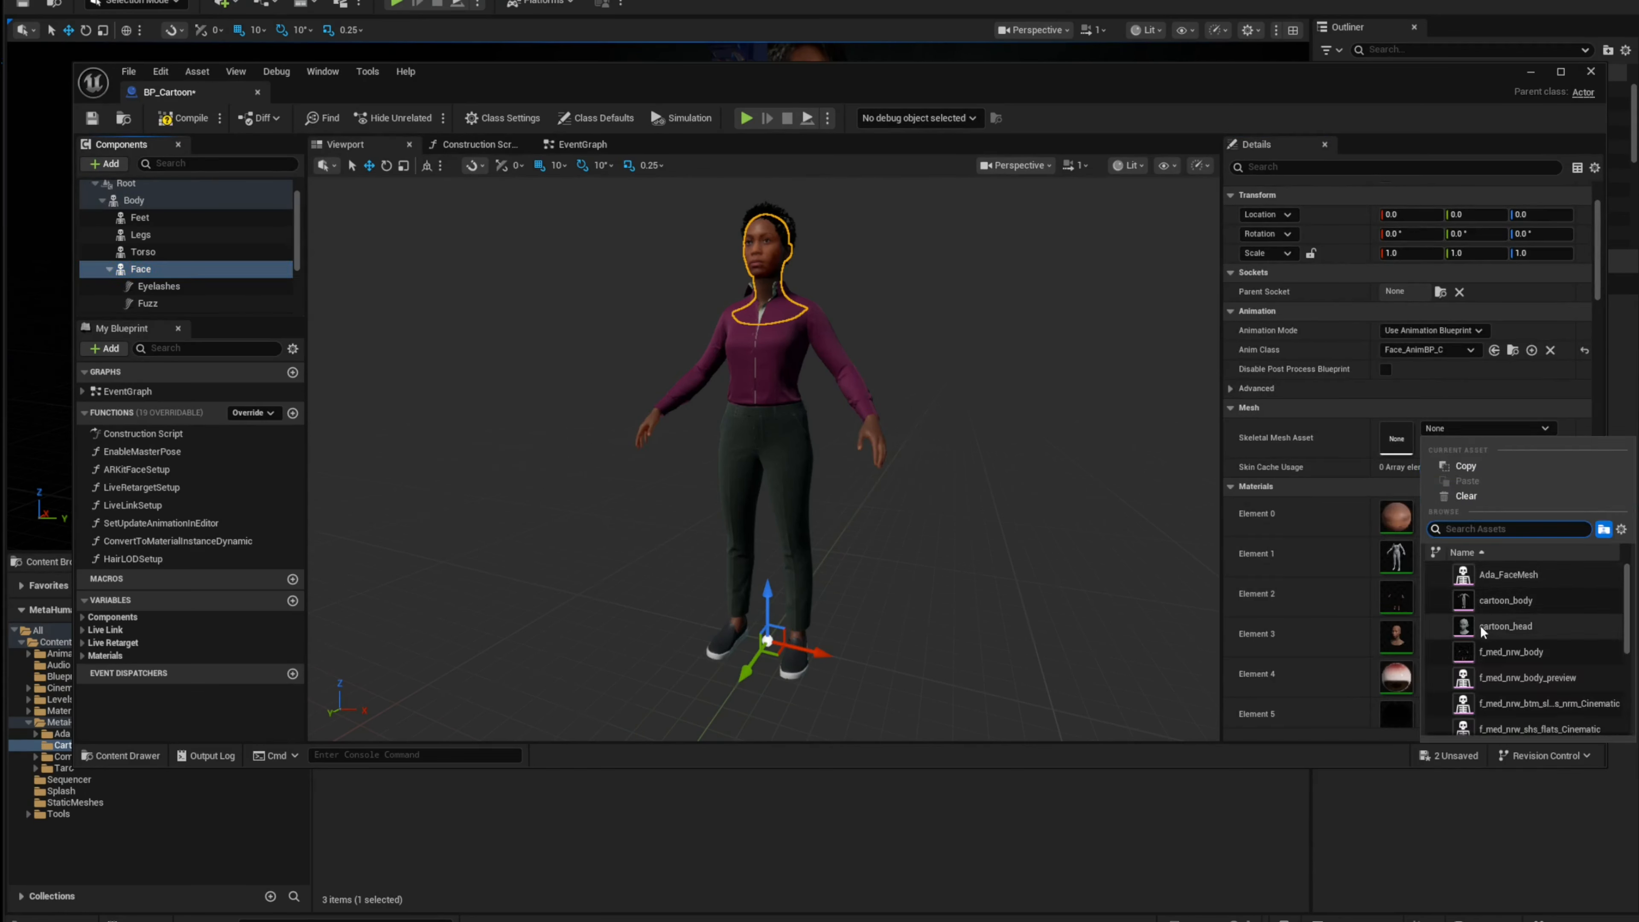
left_click(1504, 626)
Step: Compile the BP_Cartoon blueprint and close its editor
left_click(172, 254)
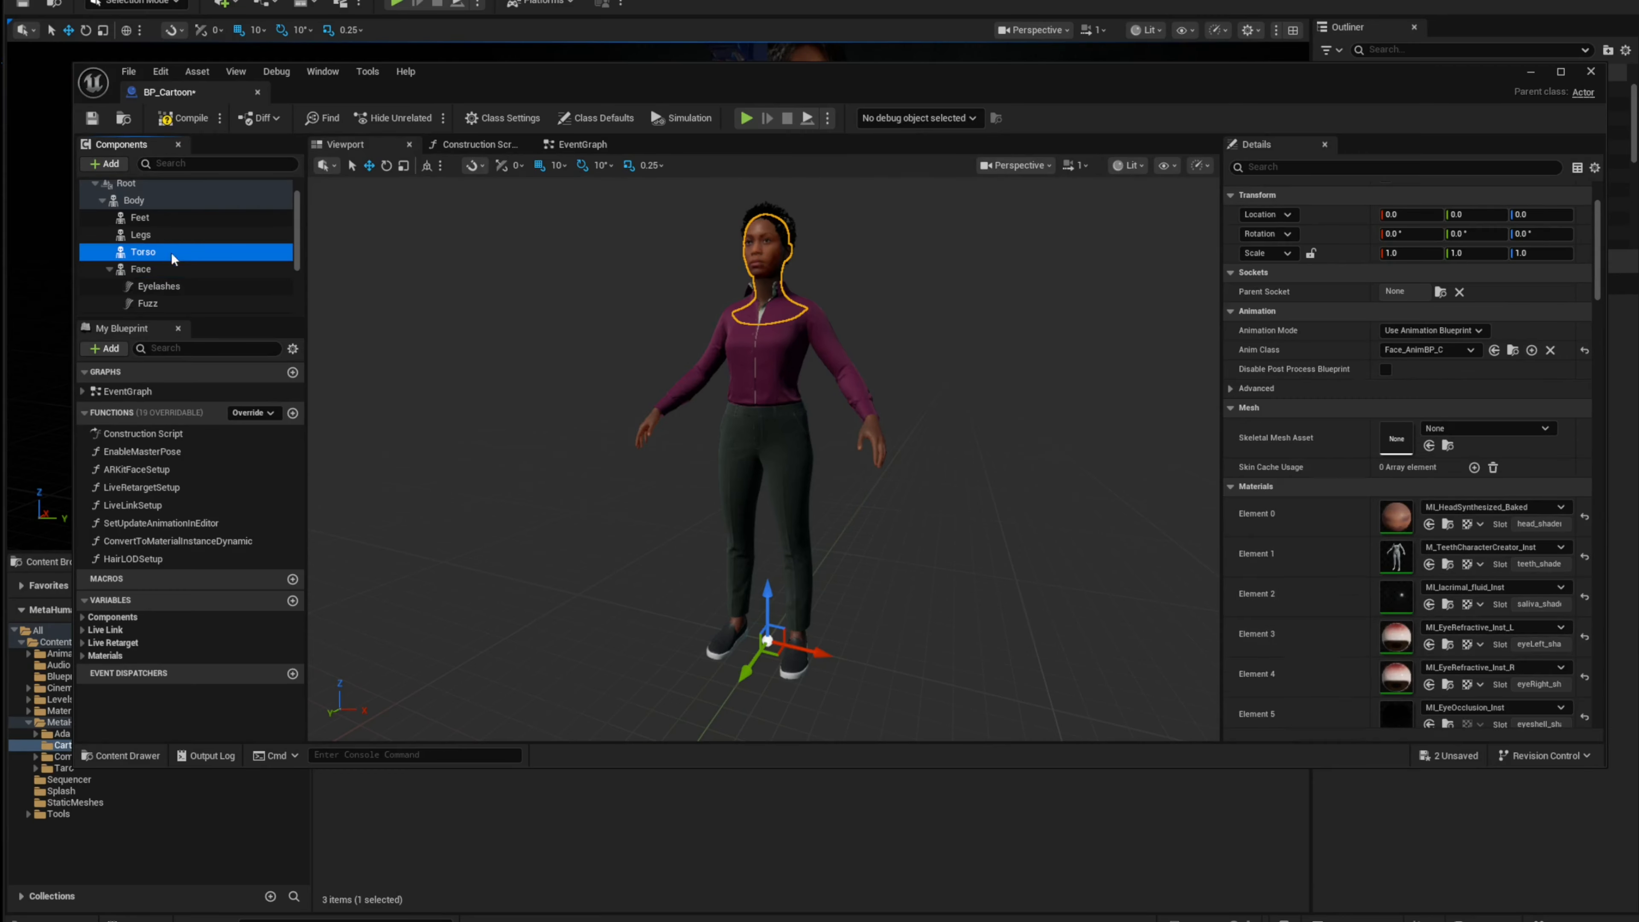
left_click(186, 118)
left_click(257, 92)
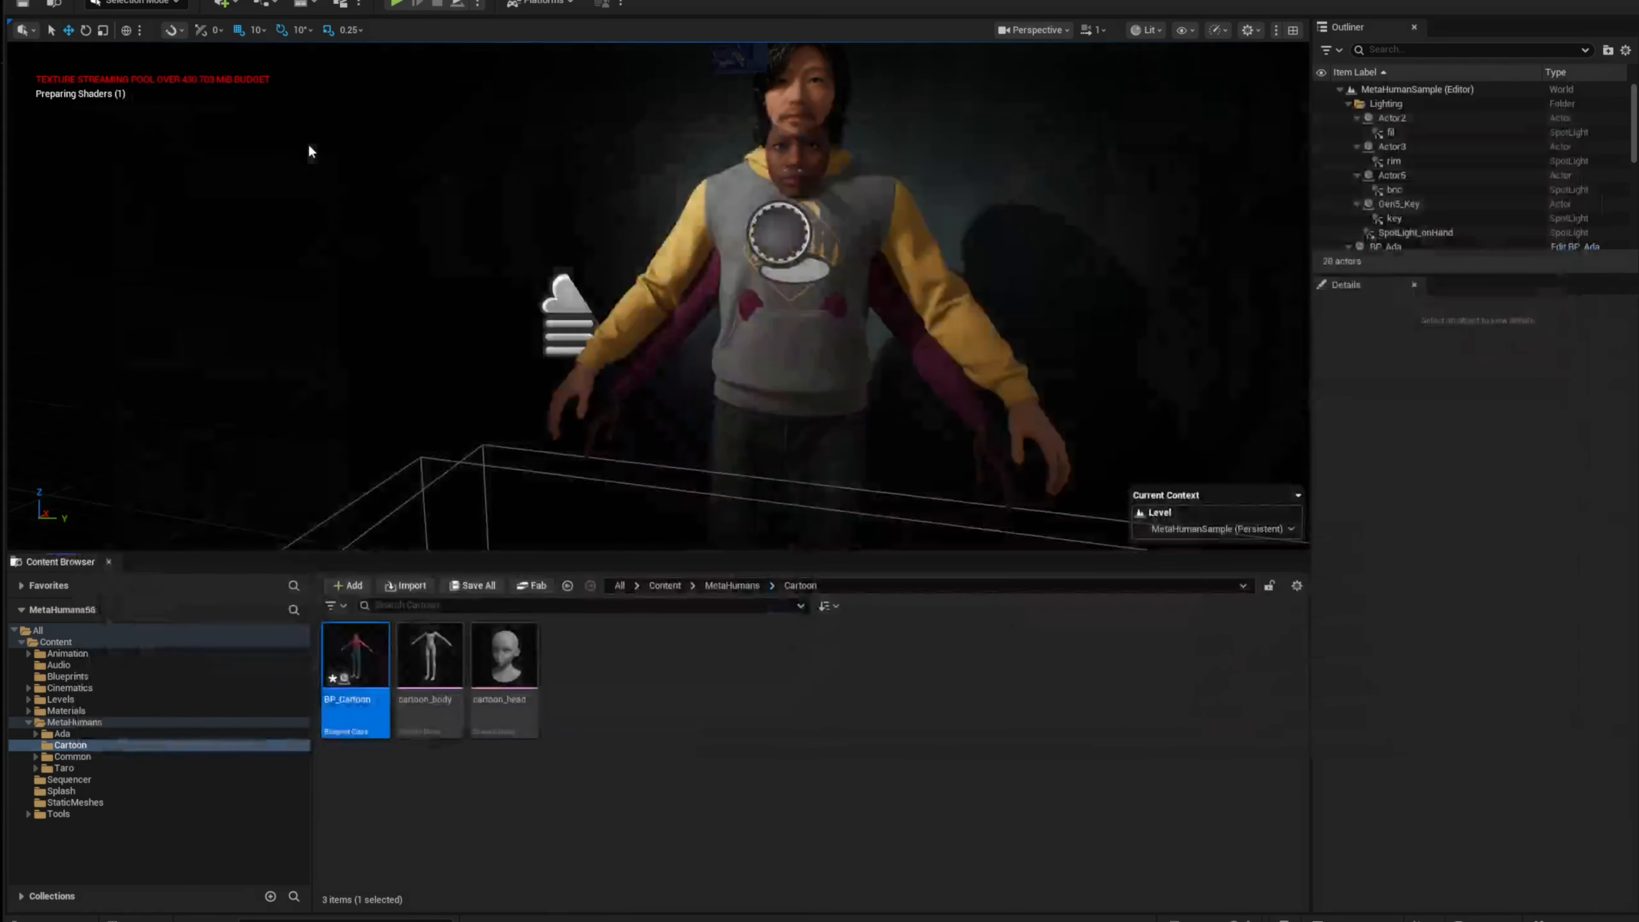
Step: Reopen BP_Cartoon and inspect the character in the blueprint viewport
double_click(368, 663)
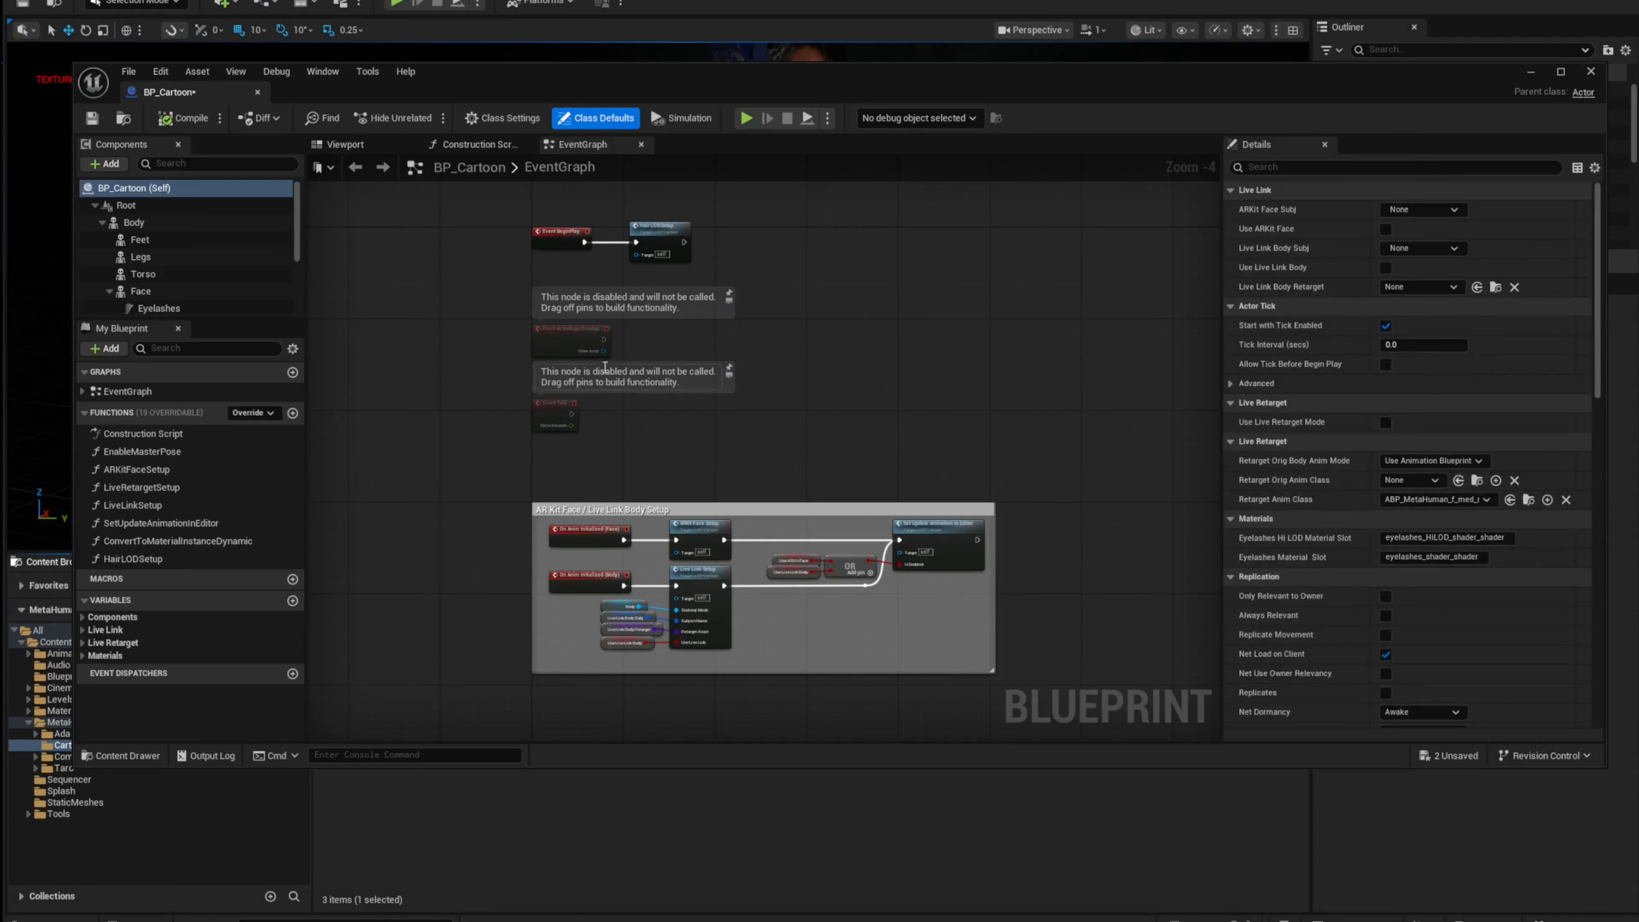
left_click(351, 151)
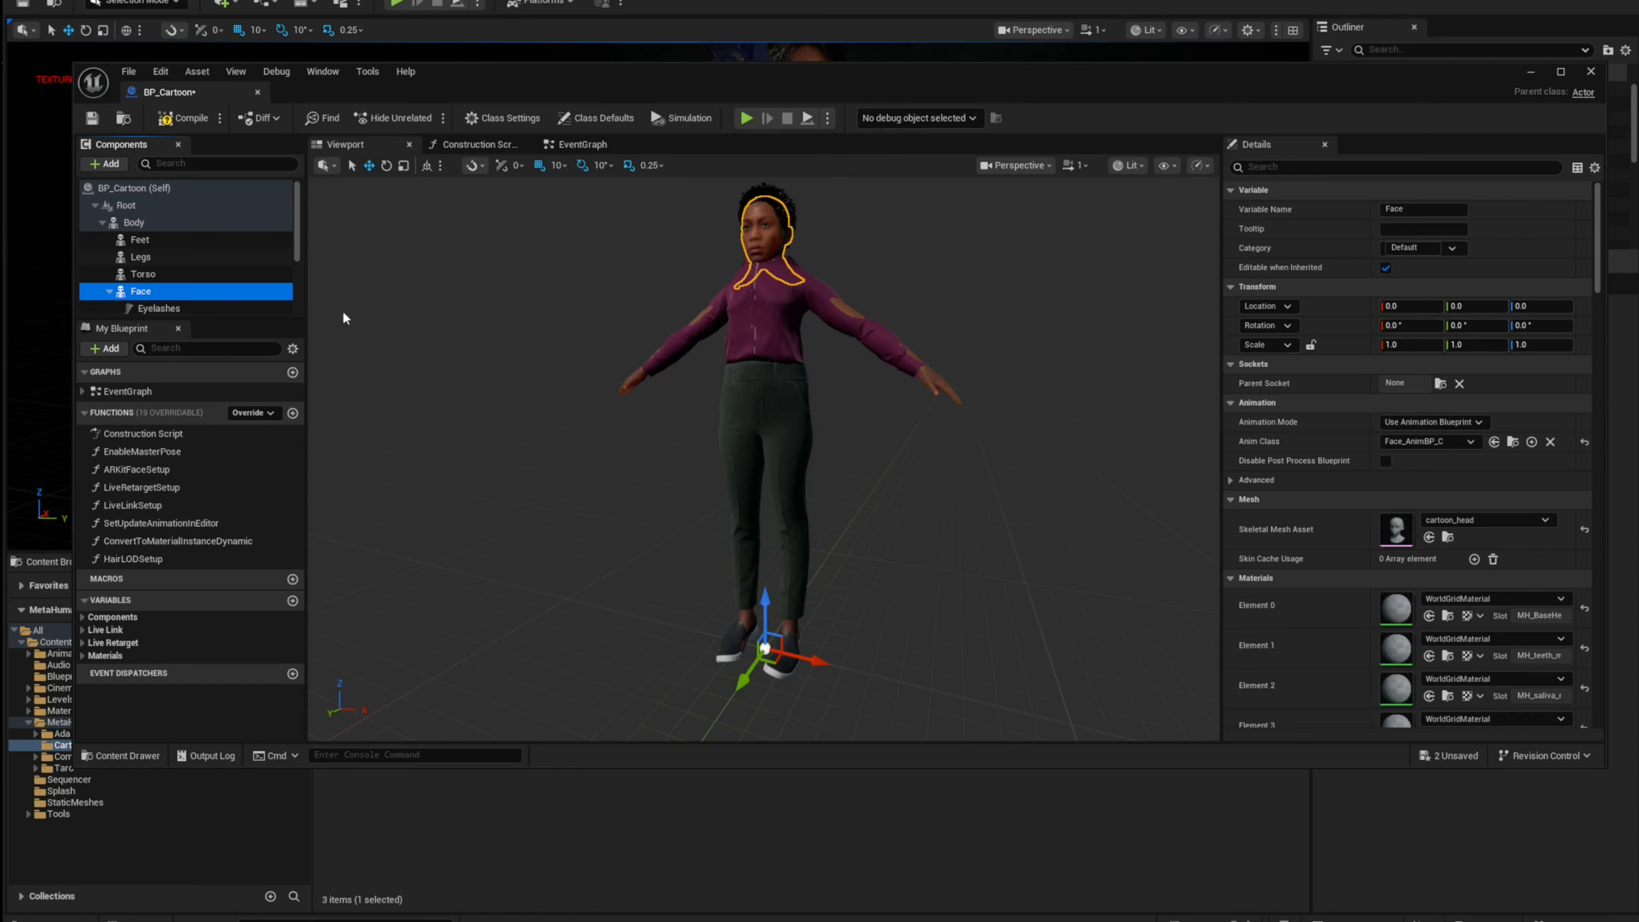
left_click(257, 94)
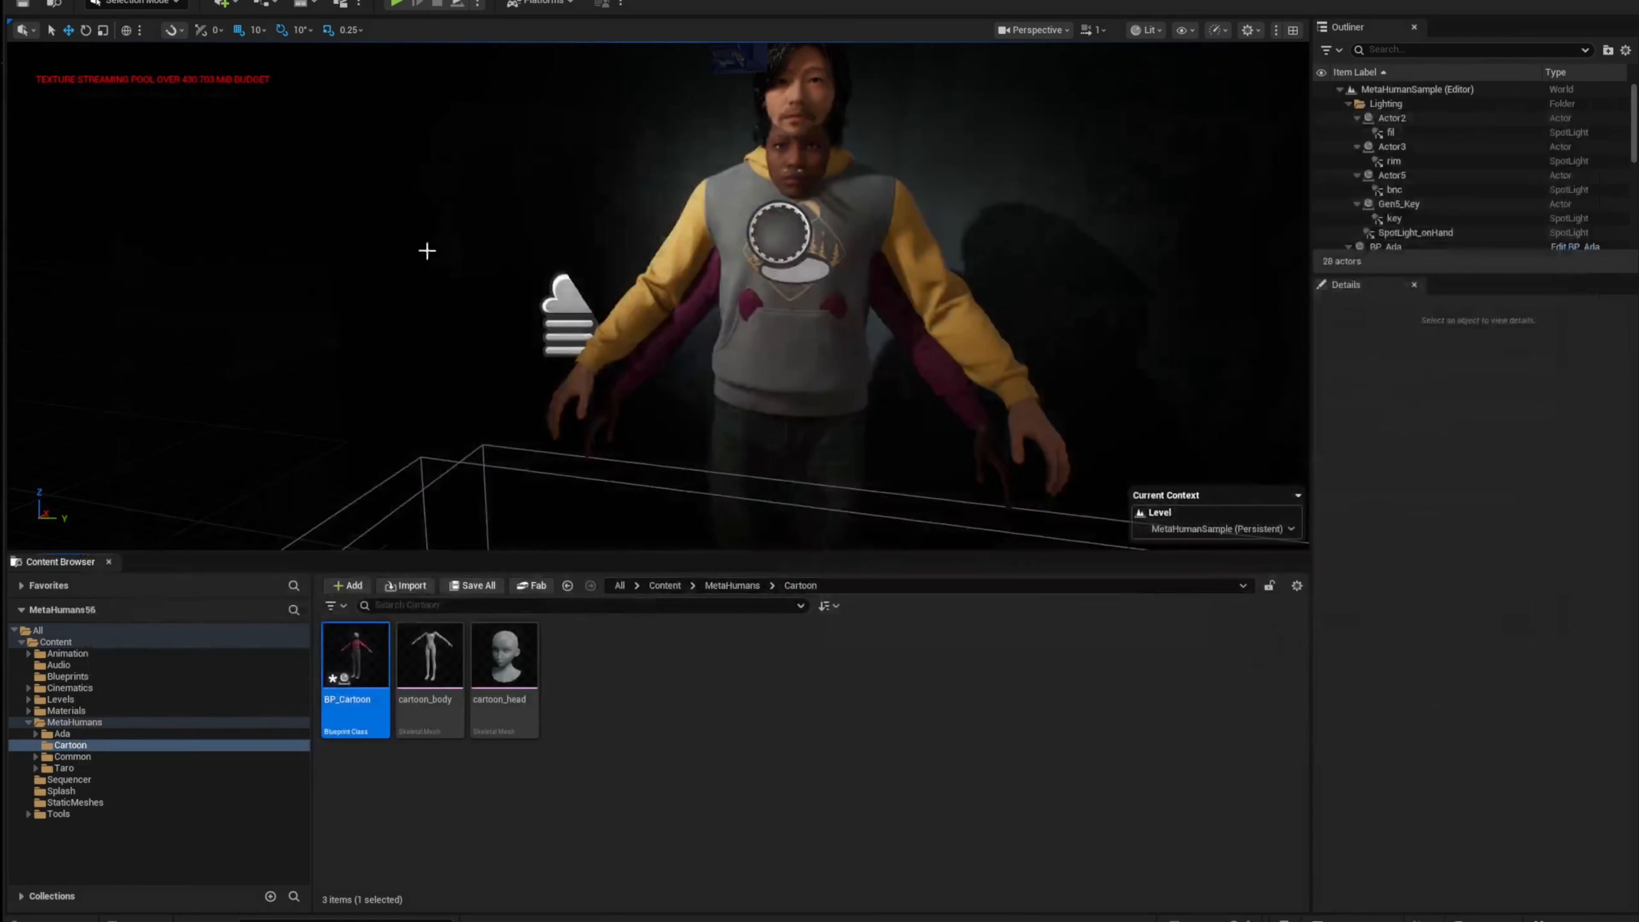
double_click(347, 641)
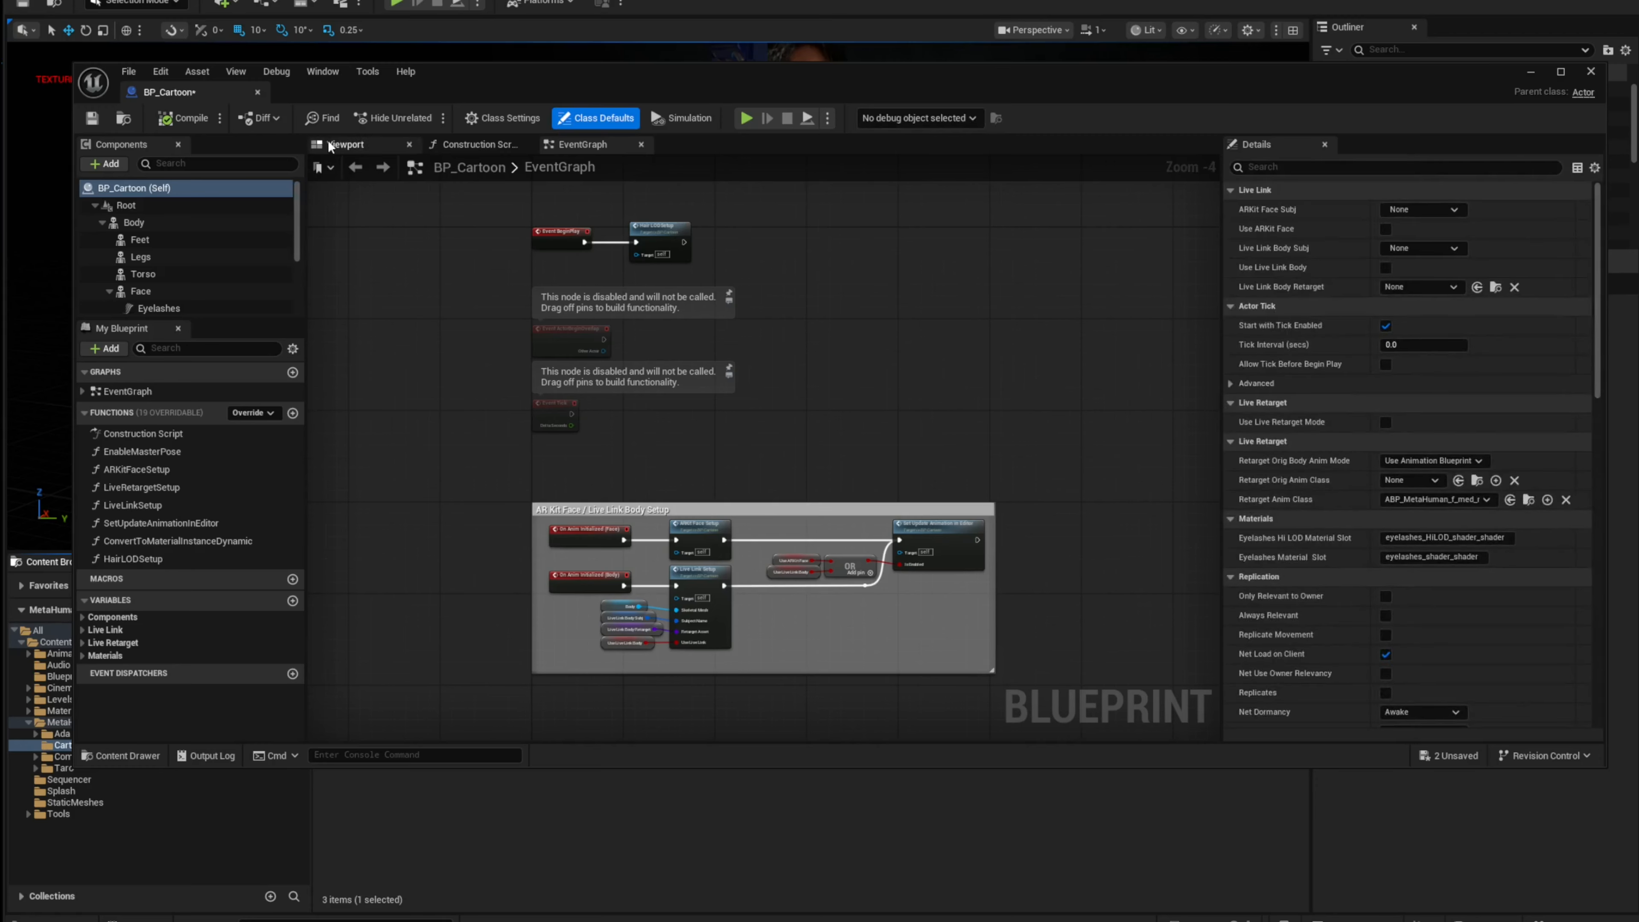
left_click(342, 145)
scroll(759, 357, "up", 3)
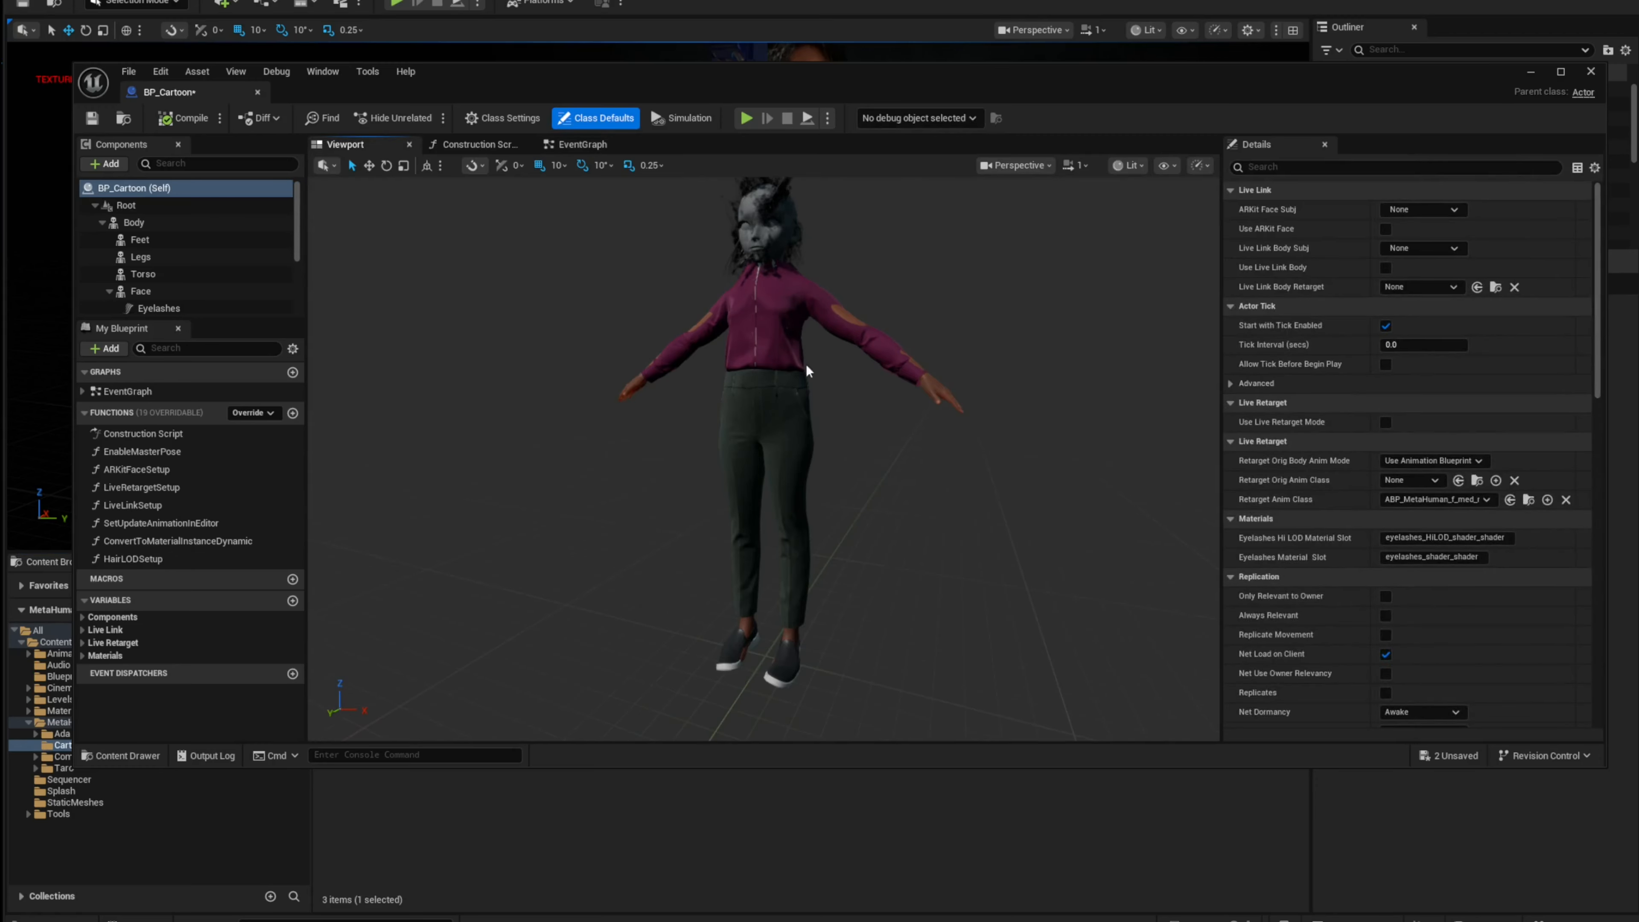
Step: Reset the Torso component's skeletal mesh asset to its default
left_click(151, 223)
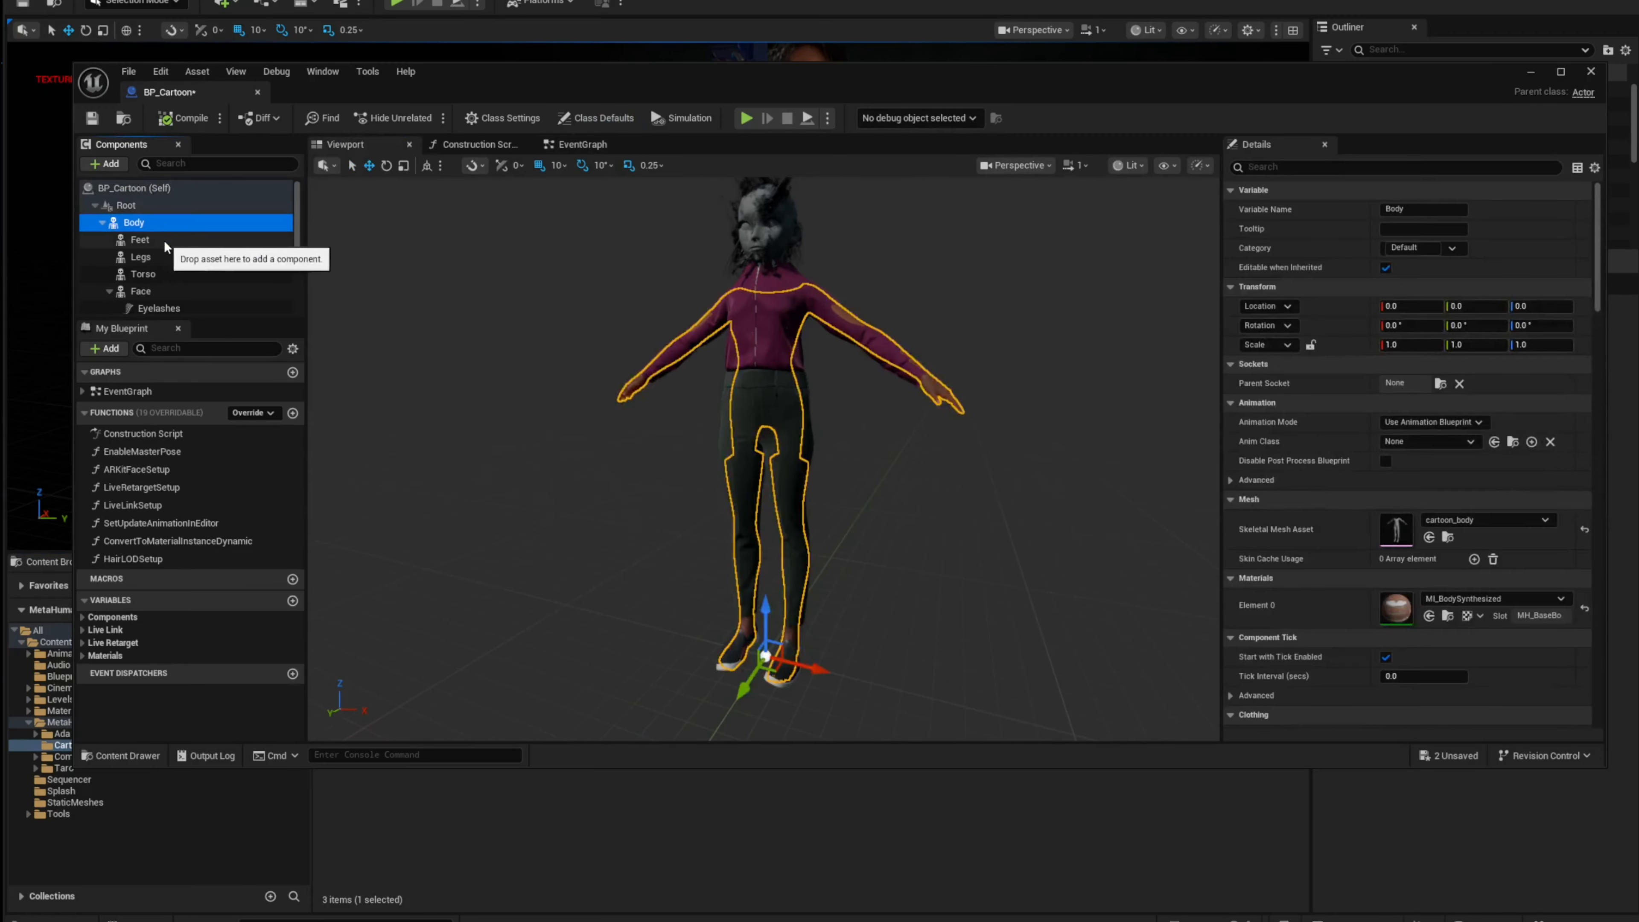
left_click(165, 277)
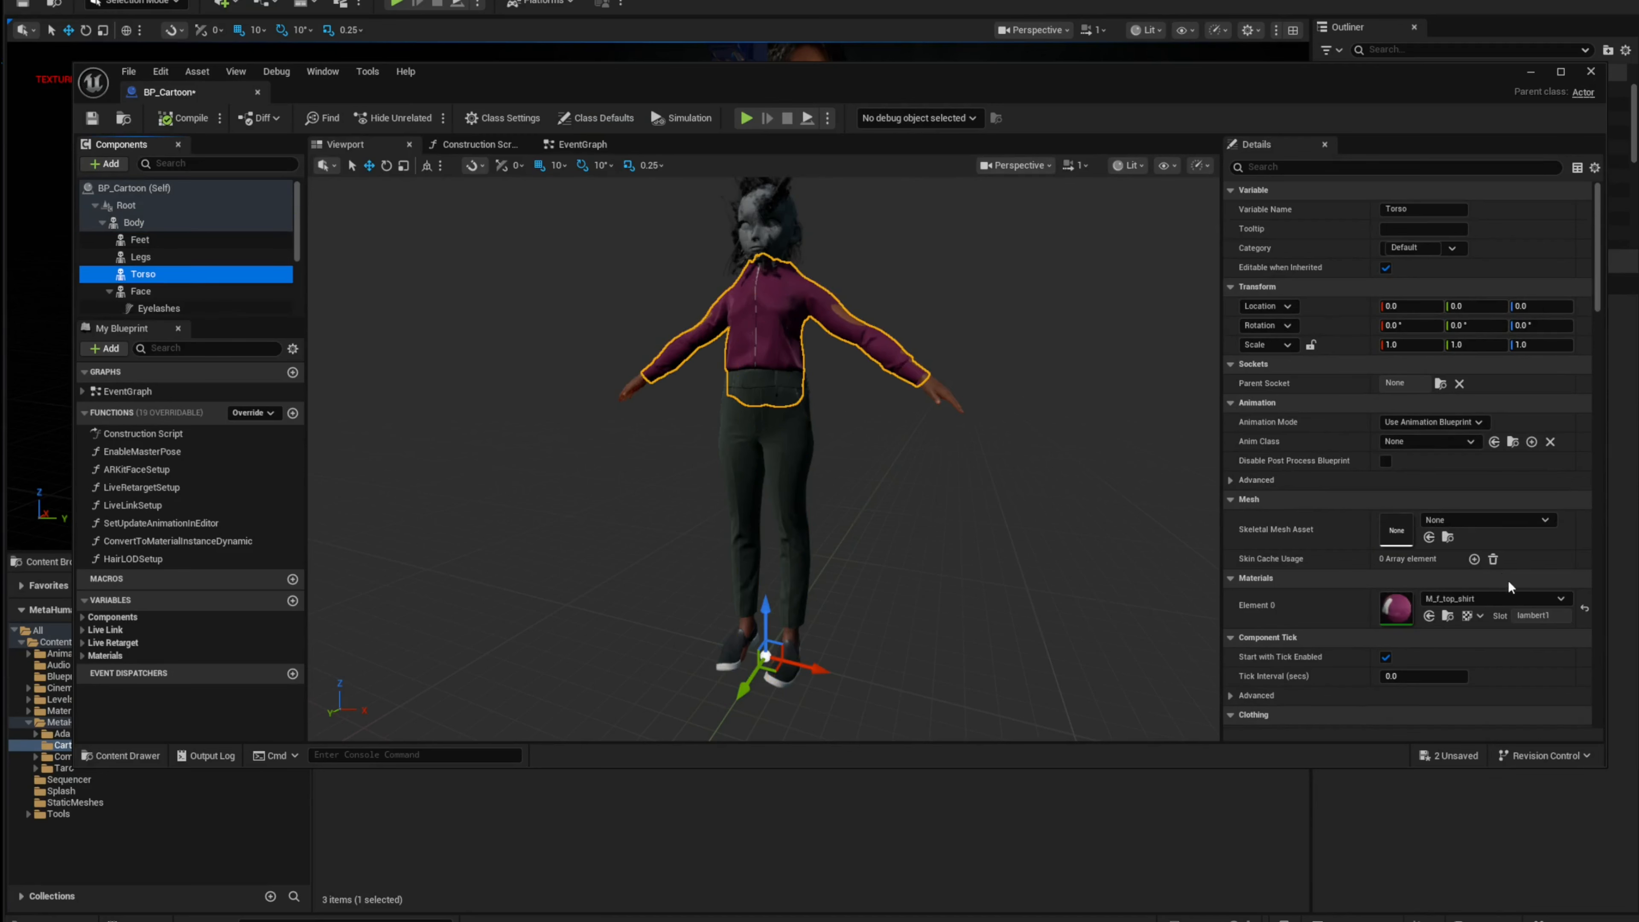
left_click(1452, 521)
left_click(1522, 772)
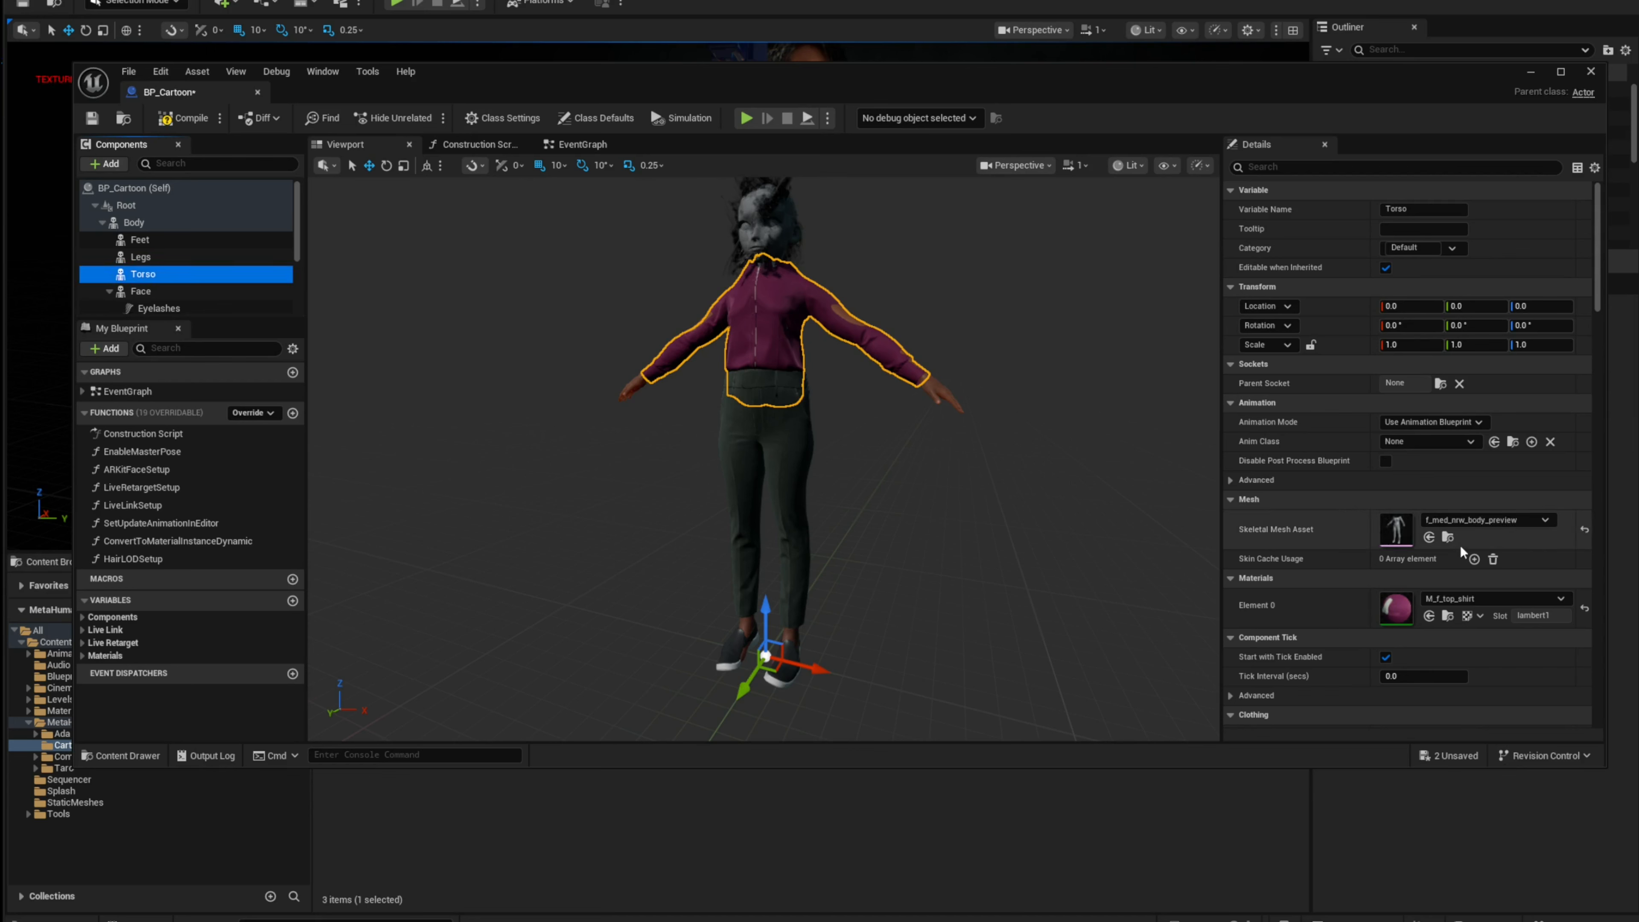
left_click(1586, 530)
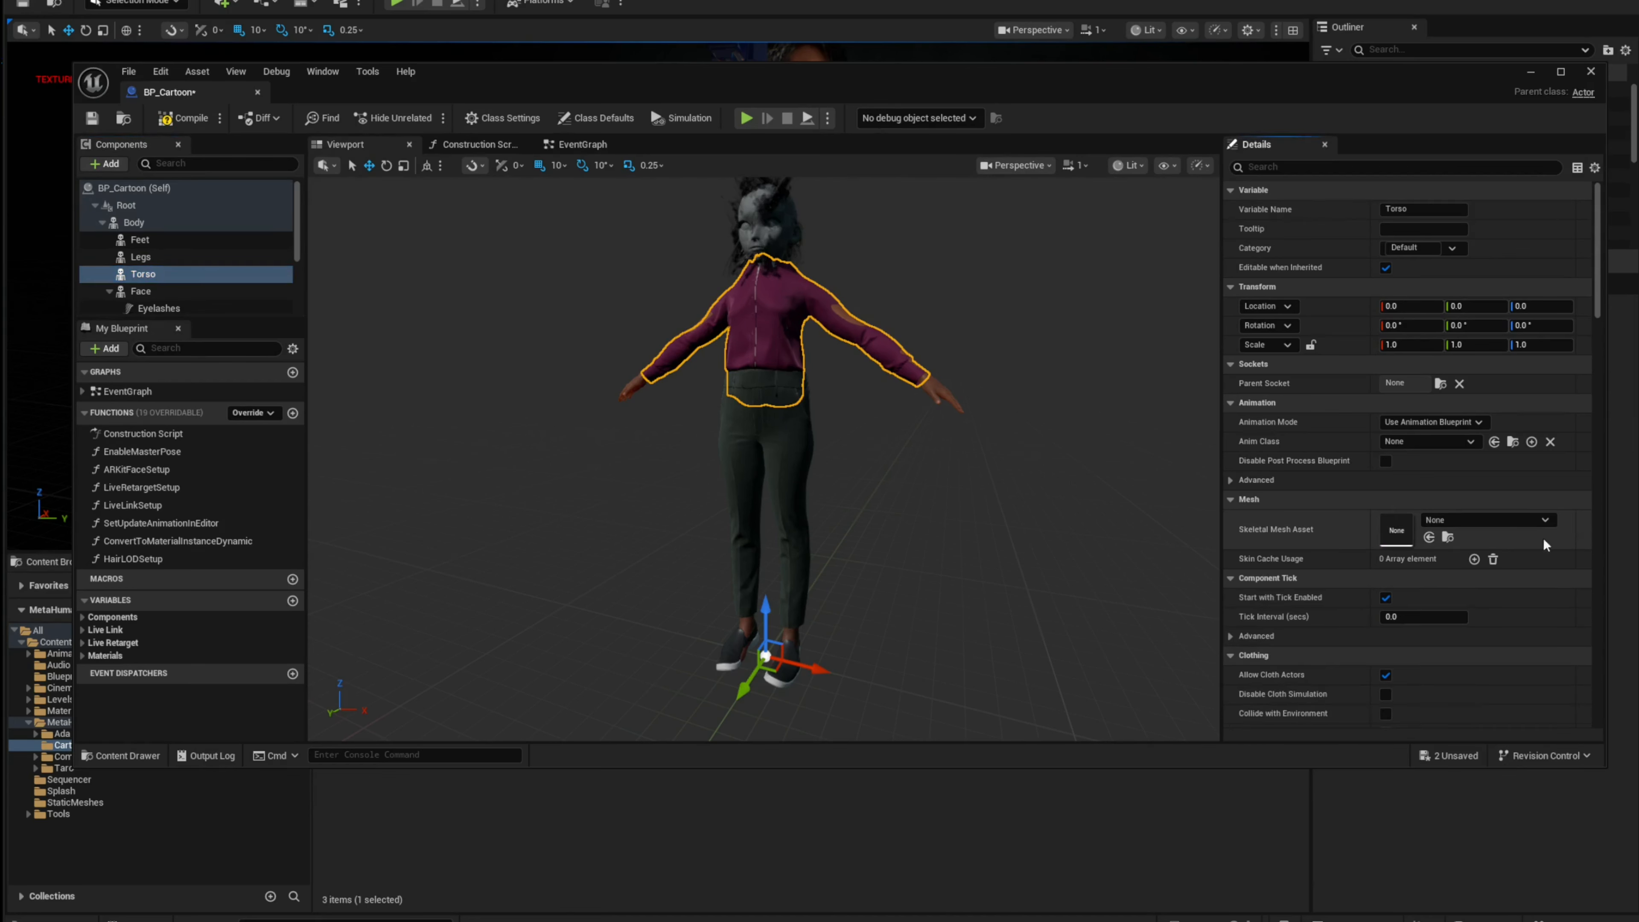
Step: Reset the Legs component's skeletal mesh asset to its default
left_click(143, 257)
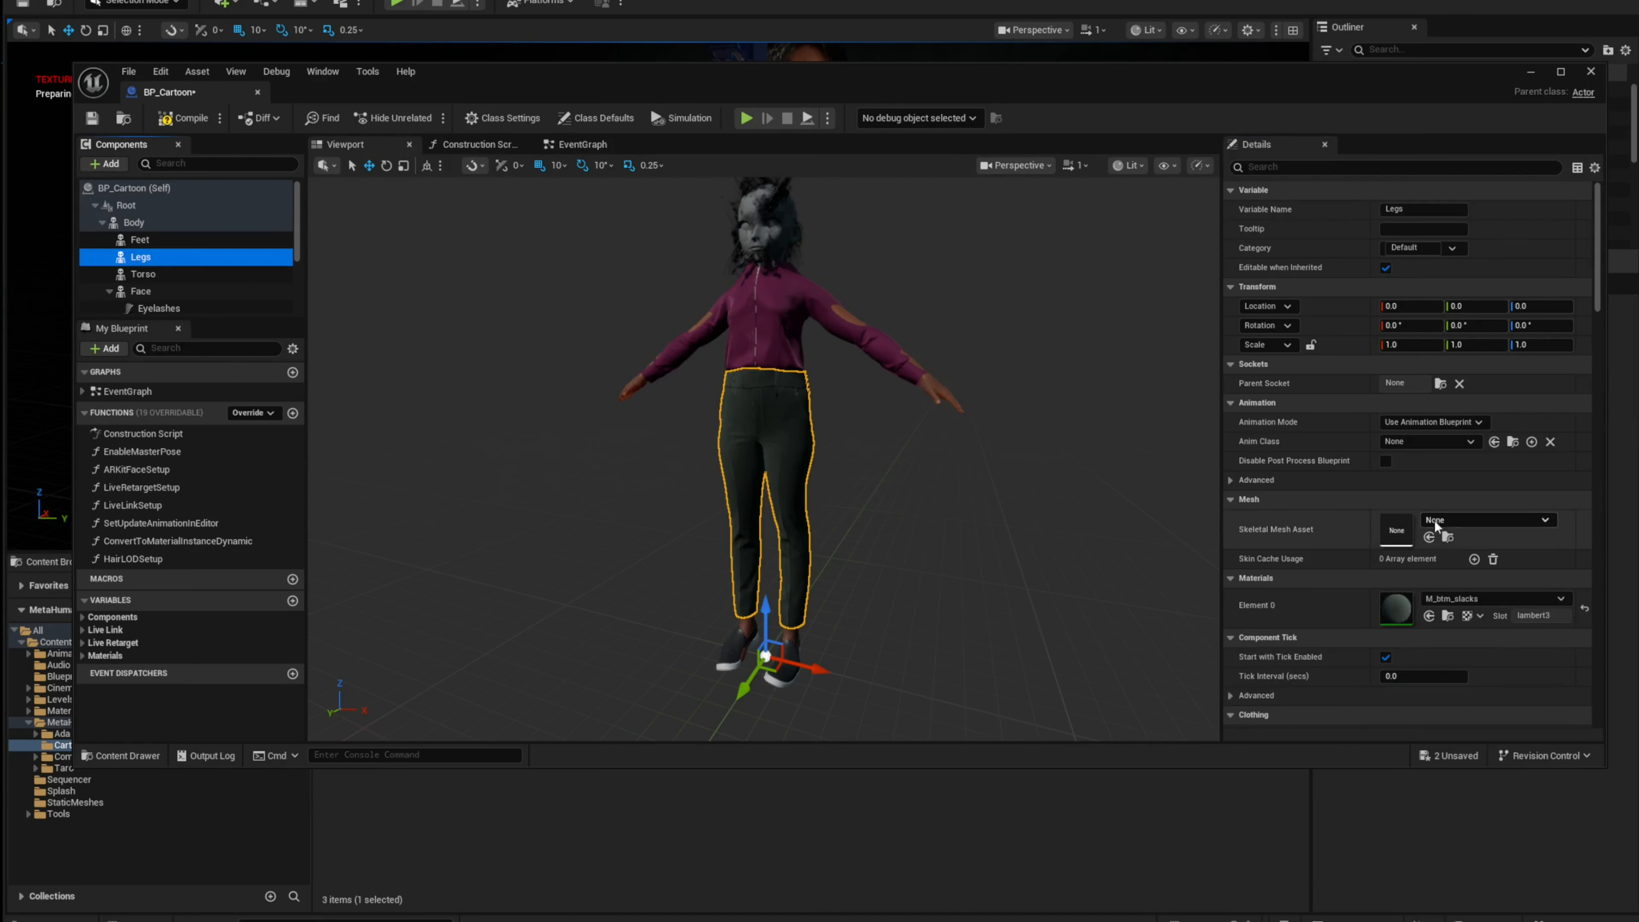
left_click(1436, 522)
left_click(1558, 792)
left_click(1585, 530)
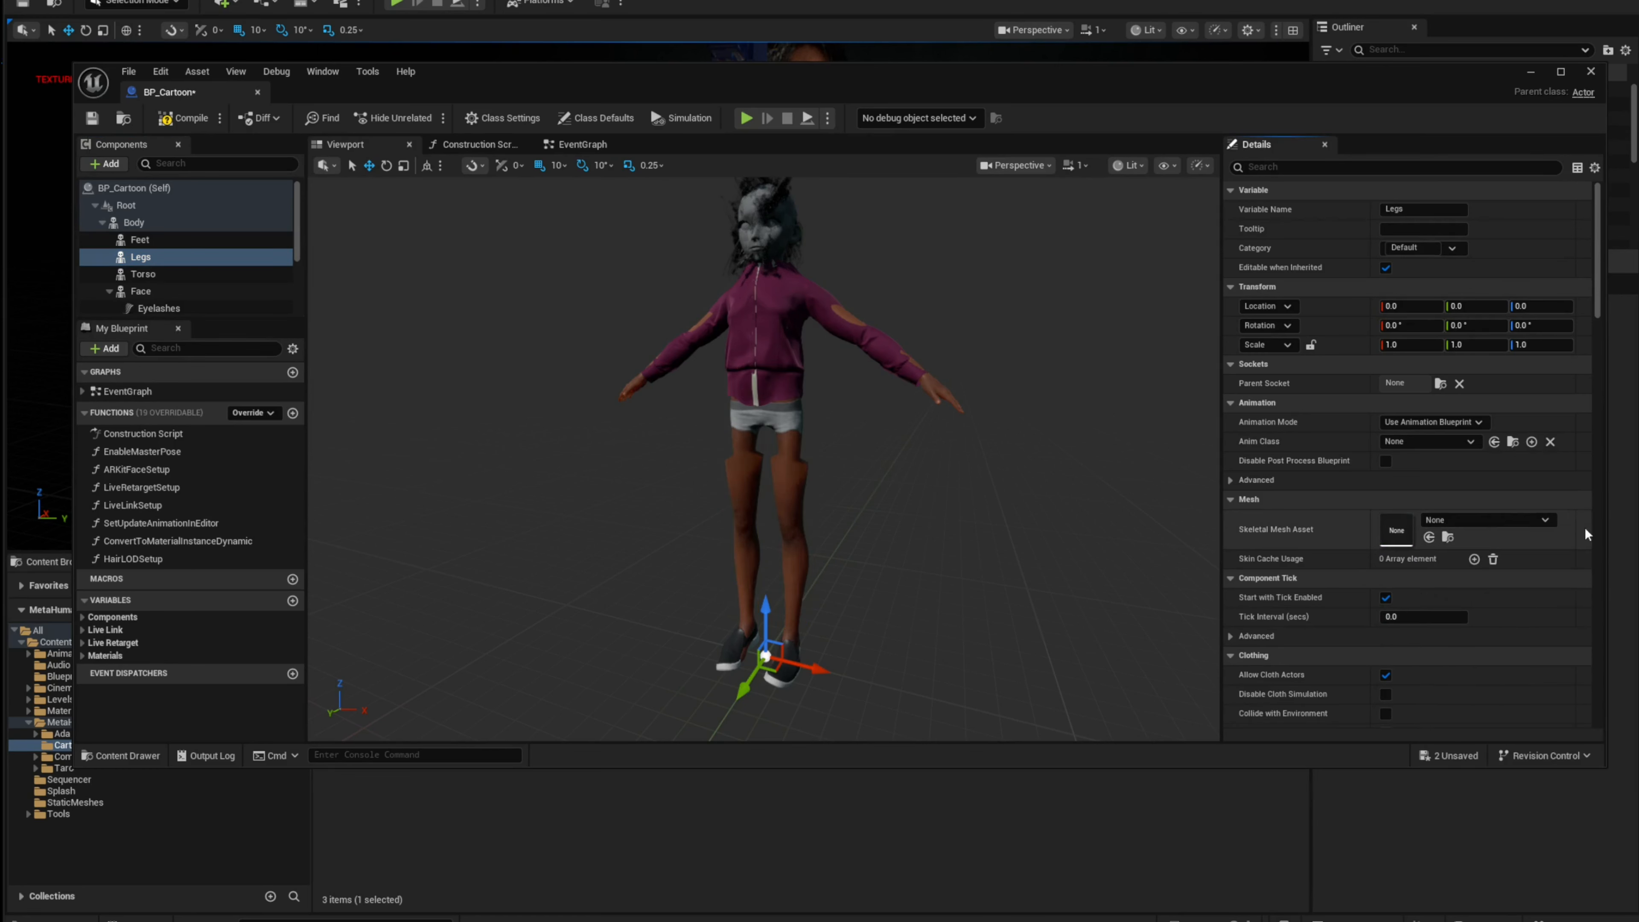
Step: Reset the Feet component's skeletal mesh asset to its default
left_click(141, 240)
left_click(1490, 522)
left_click(1551, 769)
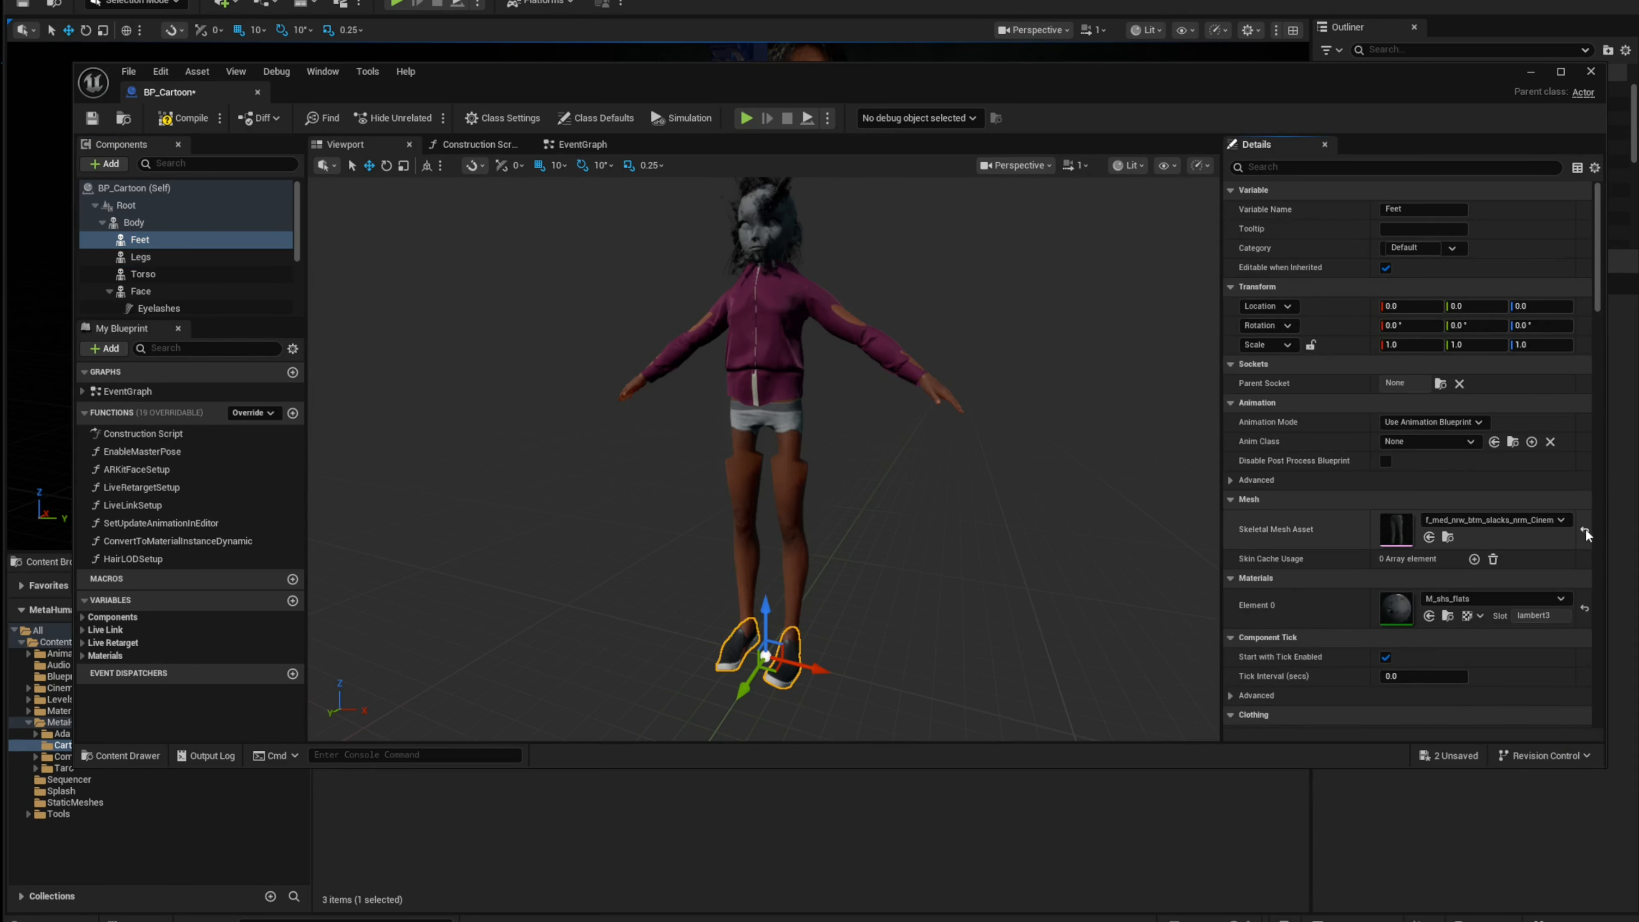
left_click(1586, 534)
Step: Reset the Eyelashes component's groom asset to its default
scroll(187, 271, "down", 2)
left_click(161, 263)
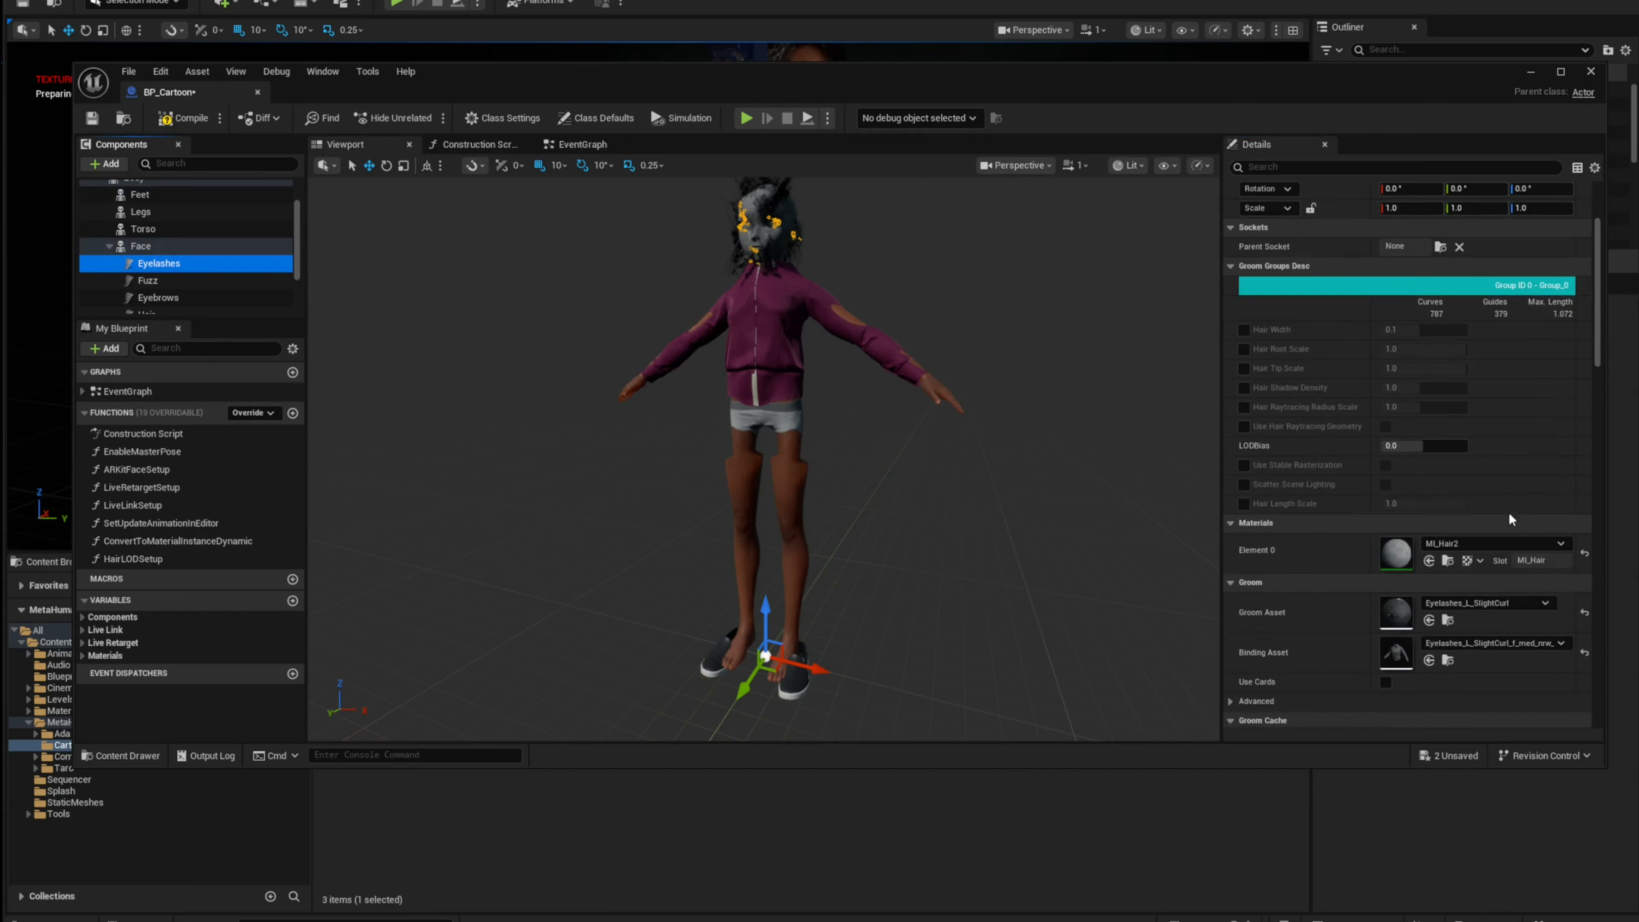
left_click(1585, 612)
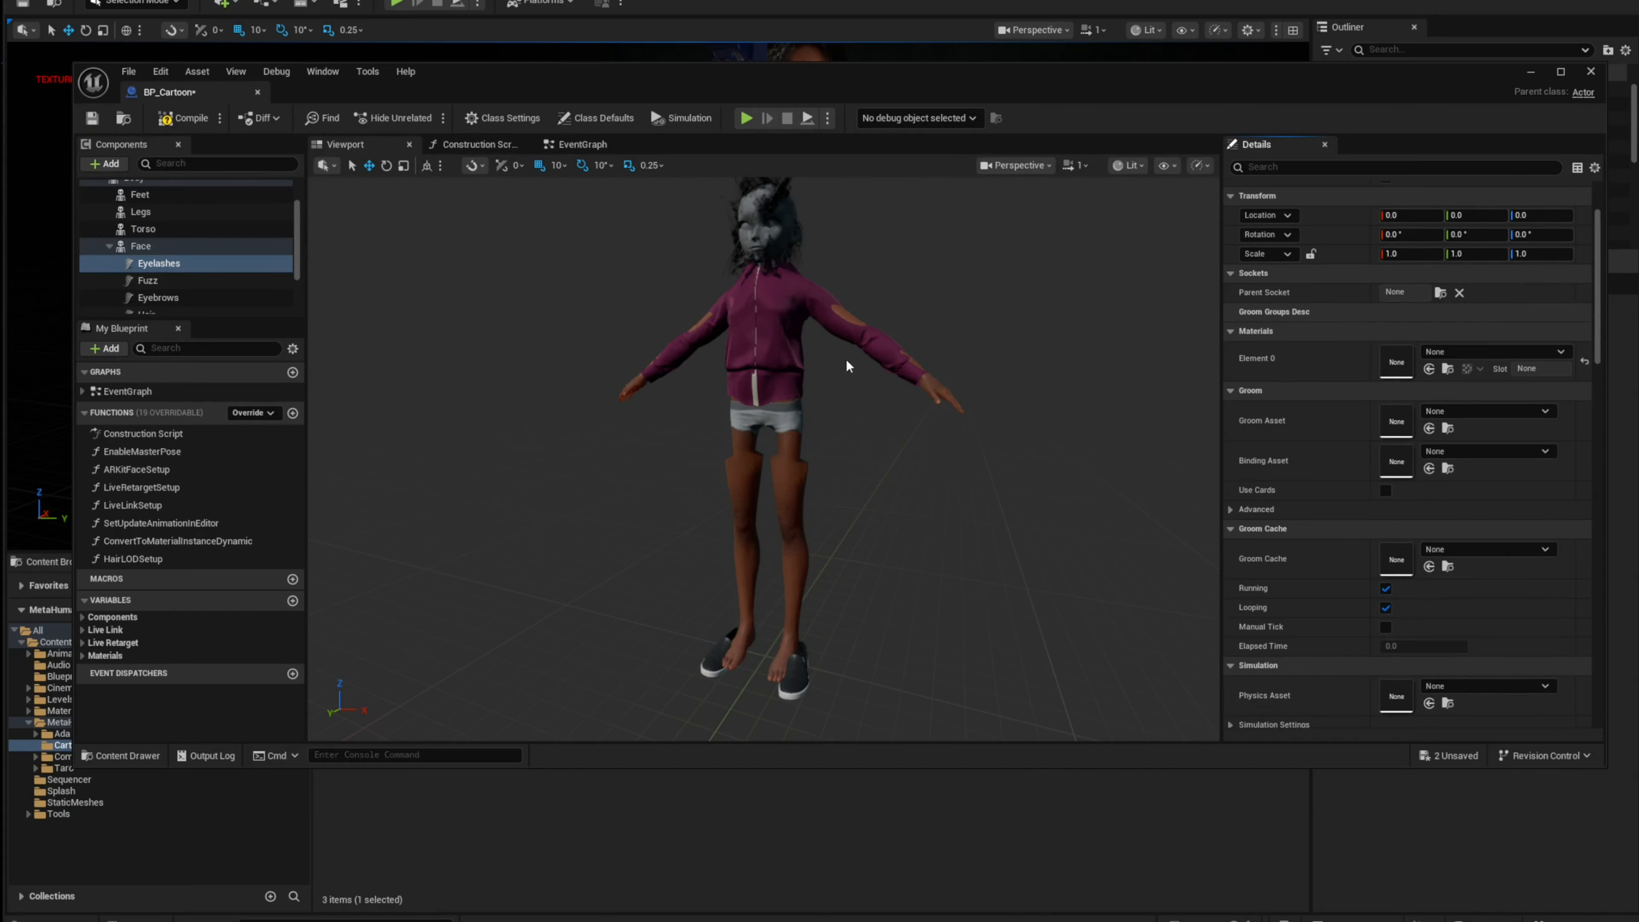
Step: Reset the Eyebrows component's groom binding asset to its default
left_click(148, 280)
scroll(1576, 393, "down", 1)
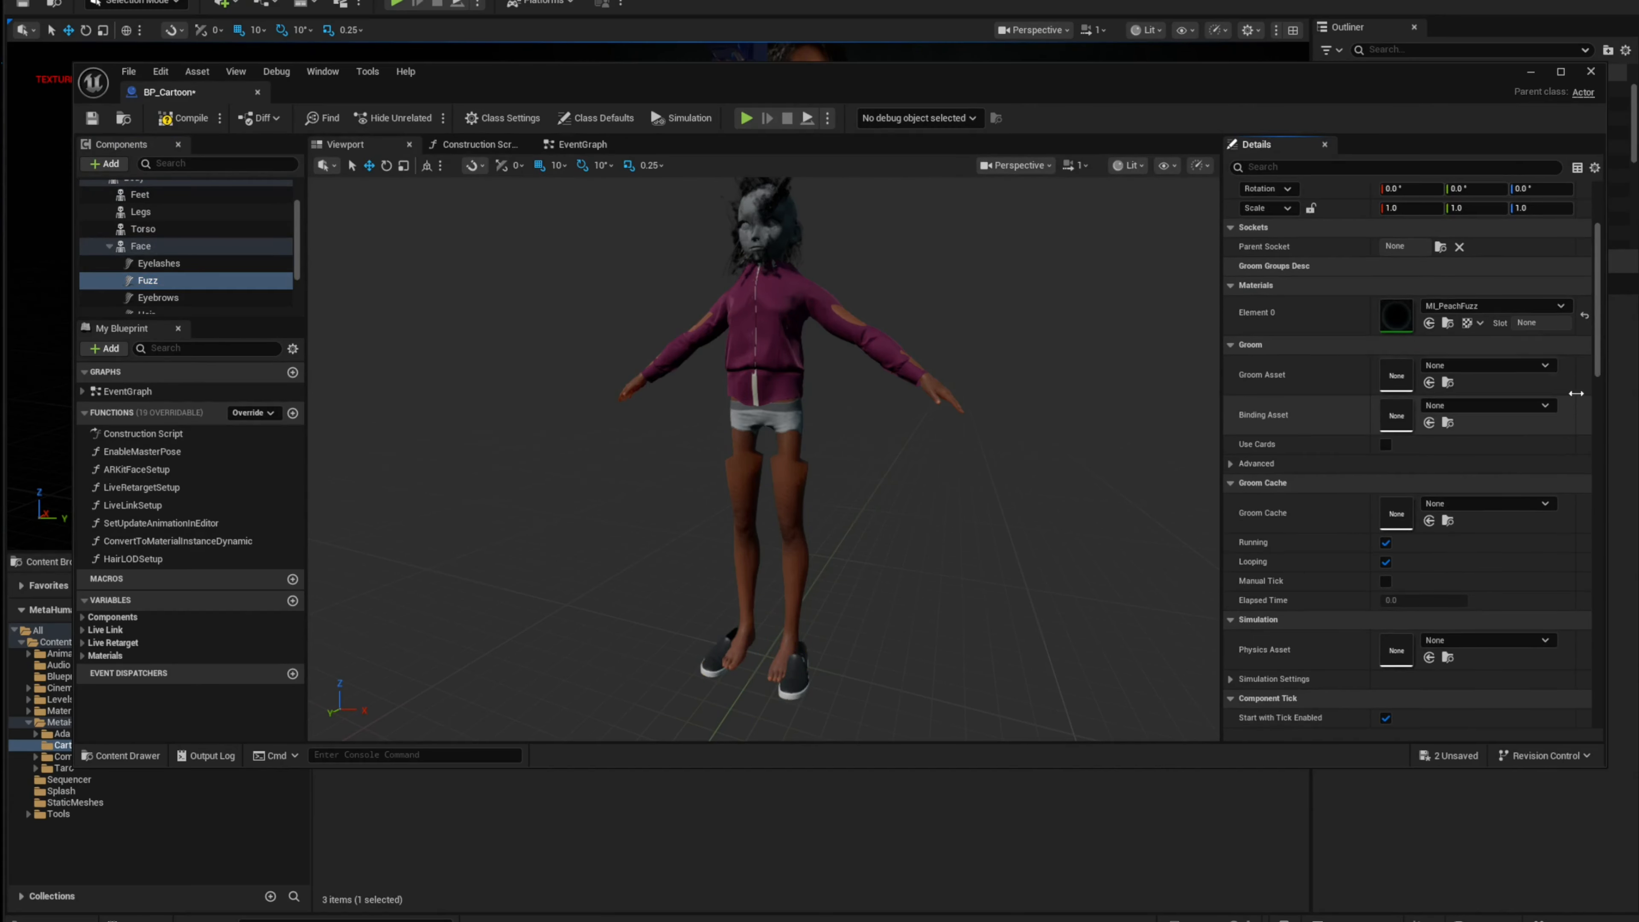
left_click(158, 297)
left_click(1586, 654)
left_click(1586, 417)
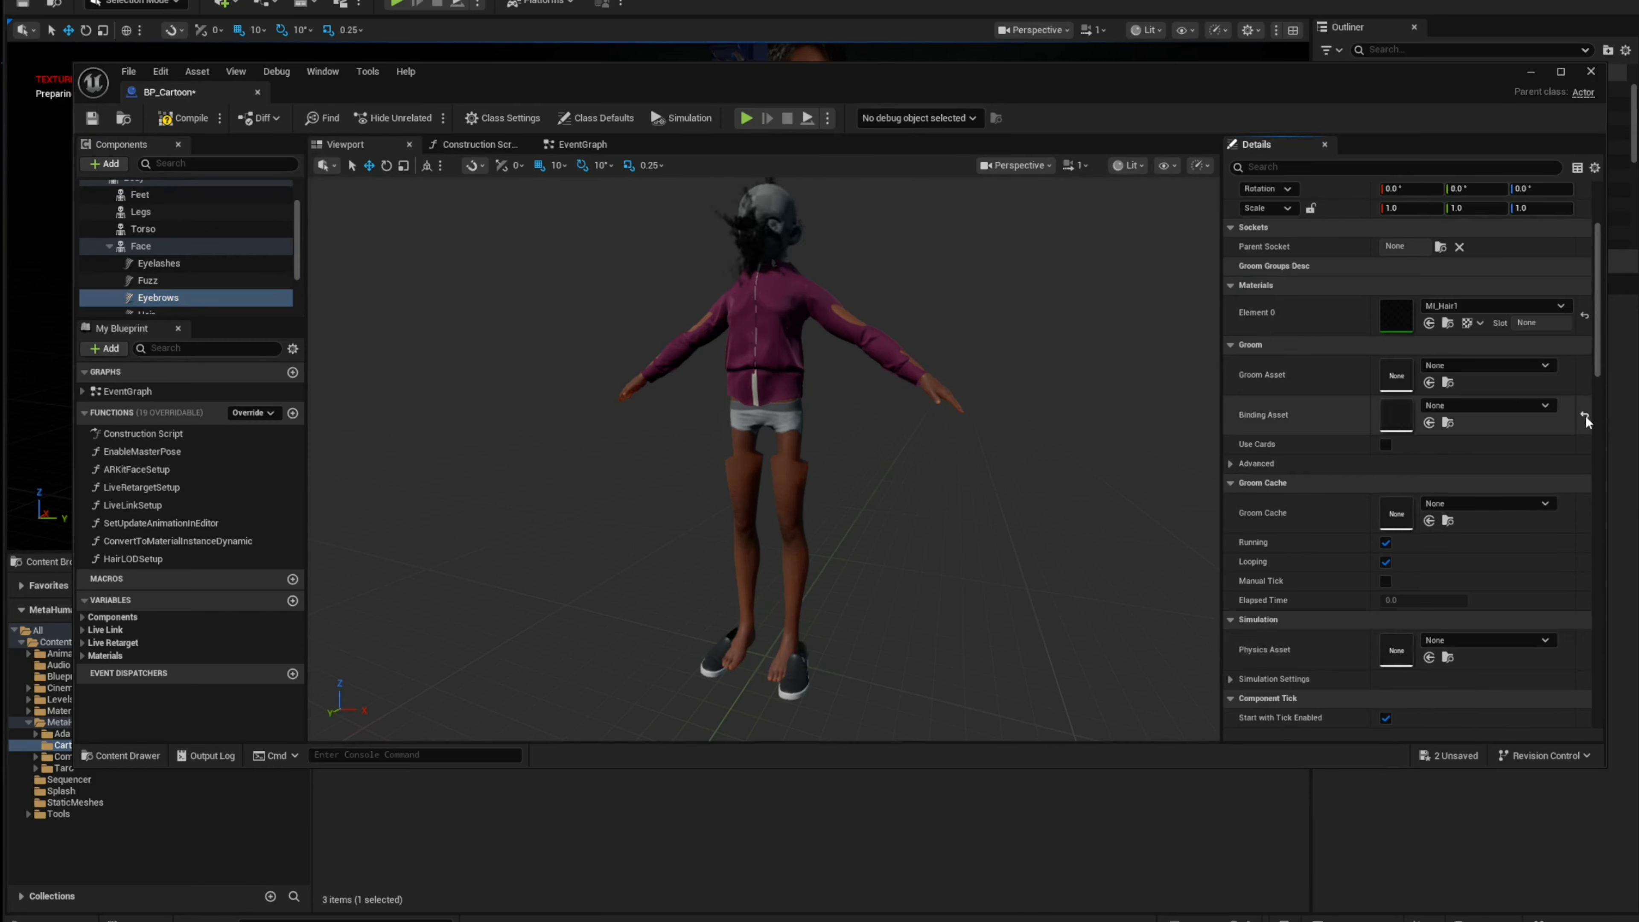
Step: Reset the Hair component's groom binding asset to its default
scroll(155, 285, "down", 1)
left_click(147, 270)
left_click(1586, 696)
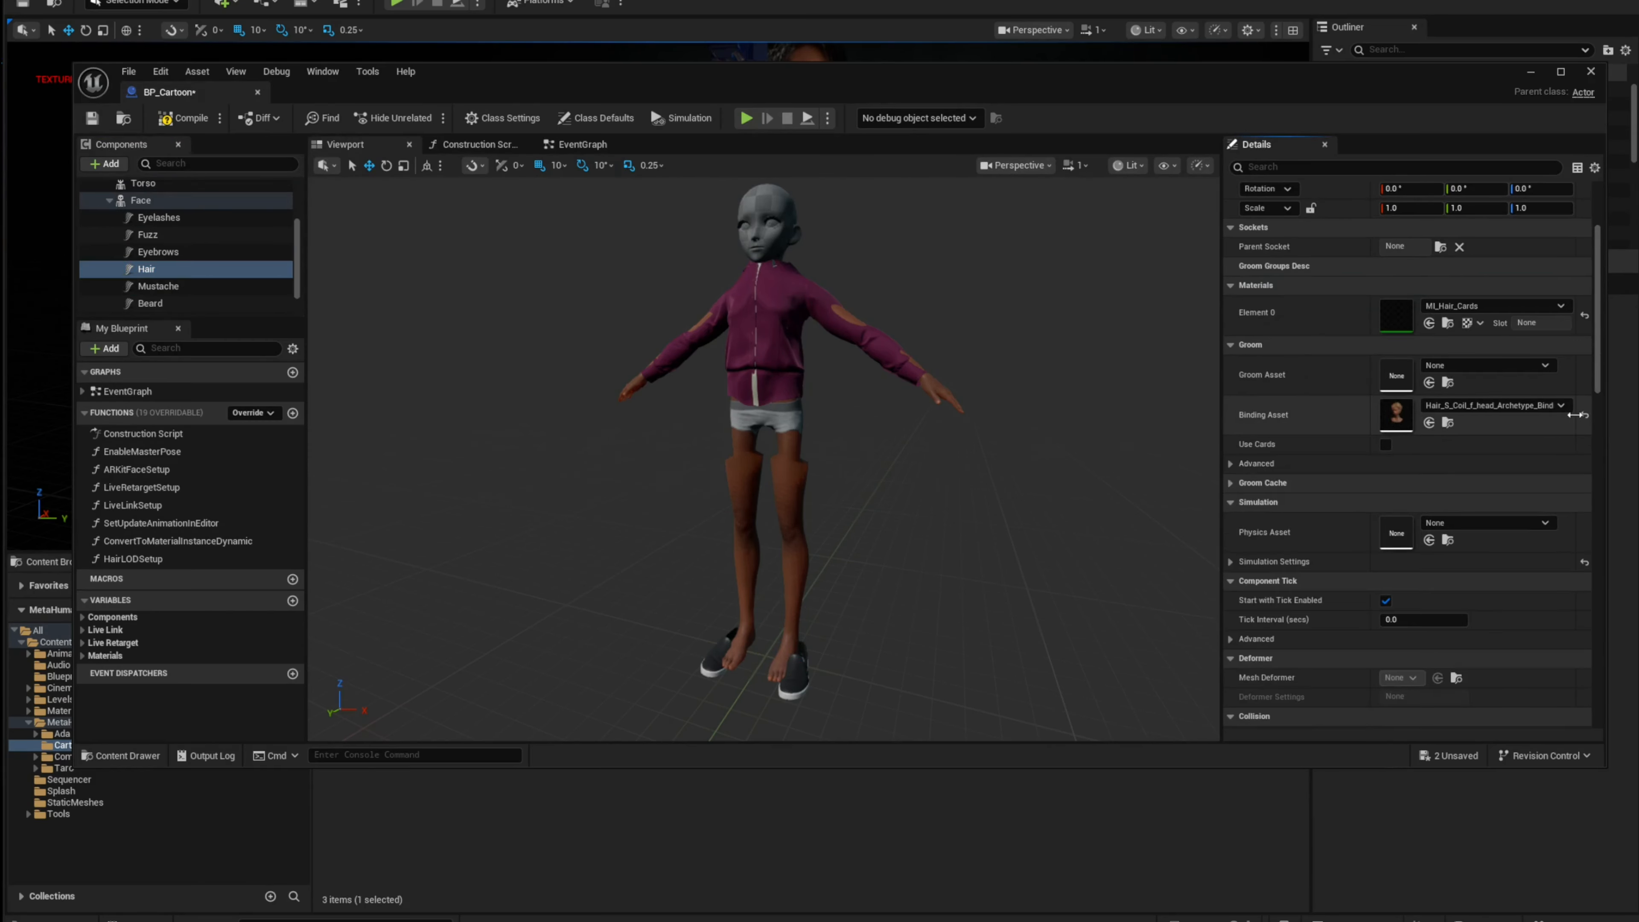
left_click(1585, 415)
Step: Check the Mustache and Beard groom components' settings
left_click(187, 287)
left_click(211, 304)
scroll(195, 290, "down", 1)
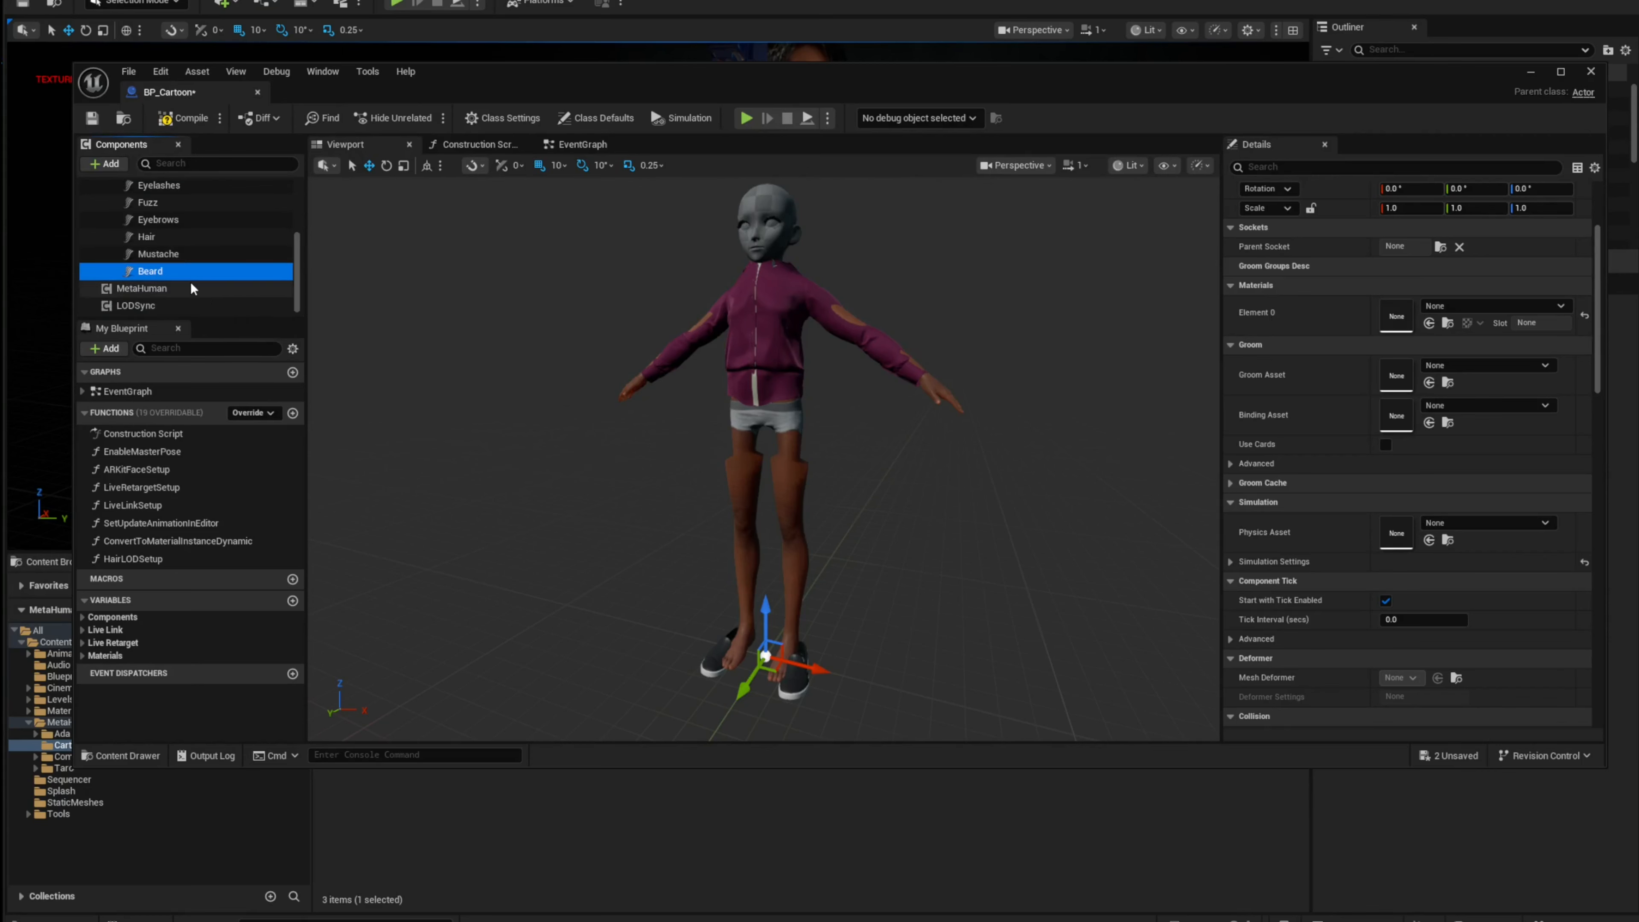
scroll(191, 288, "up", 3)
left_click(194, 244)
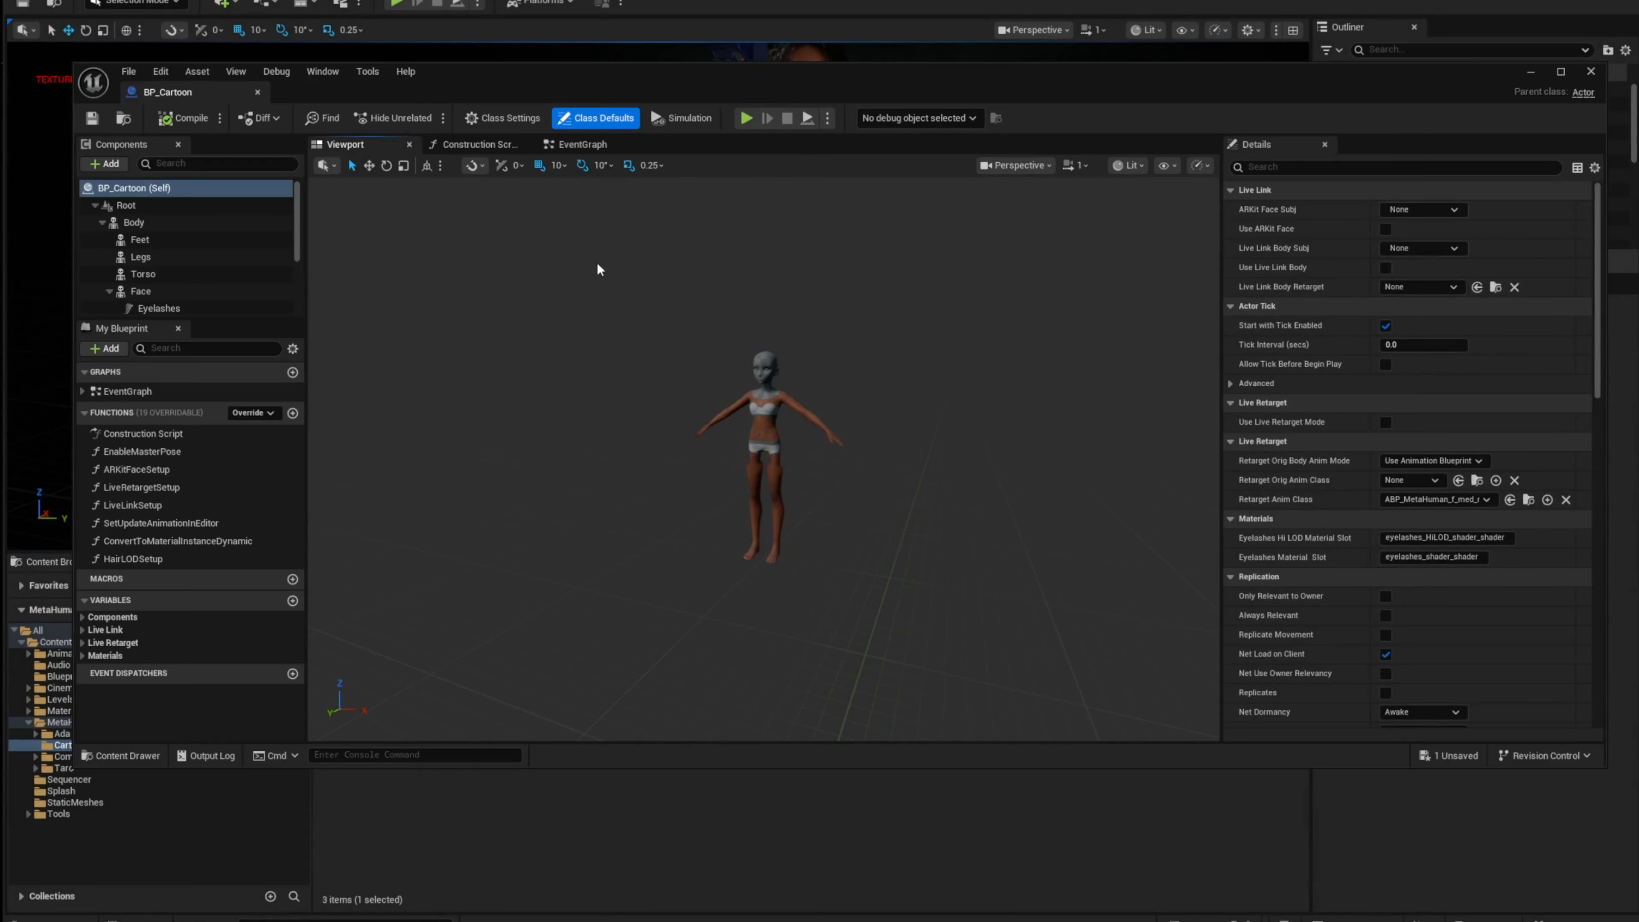
Step: Reset the Body component's Element 0 material to its default
scroll(782, 371, "up", 3)
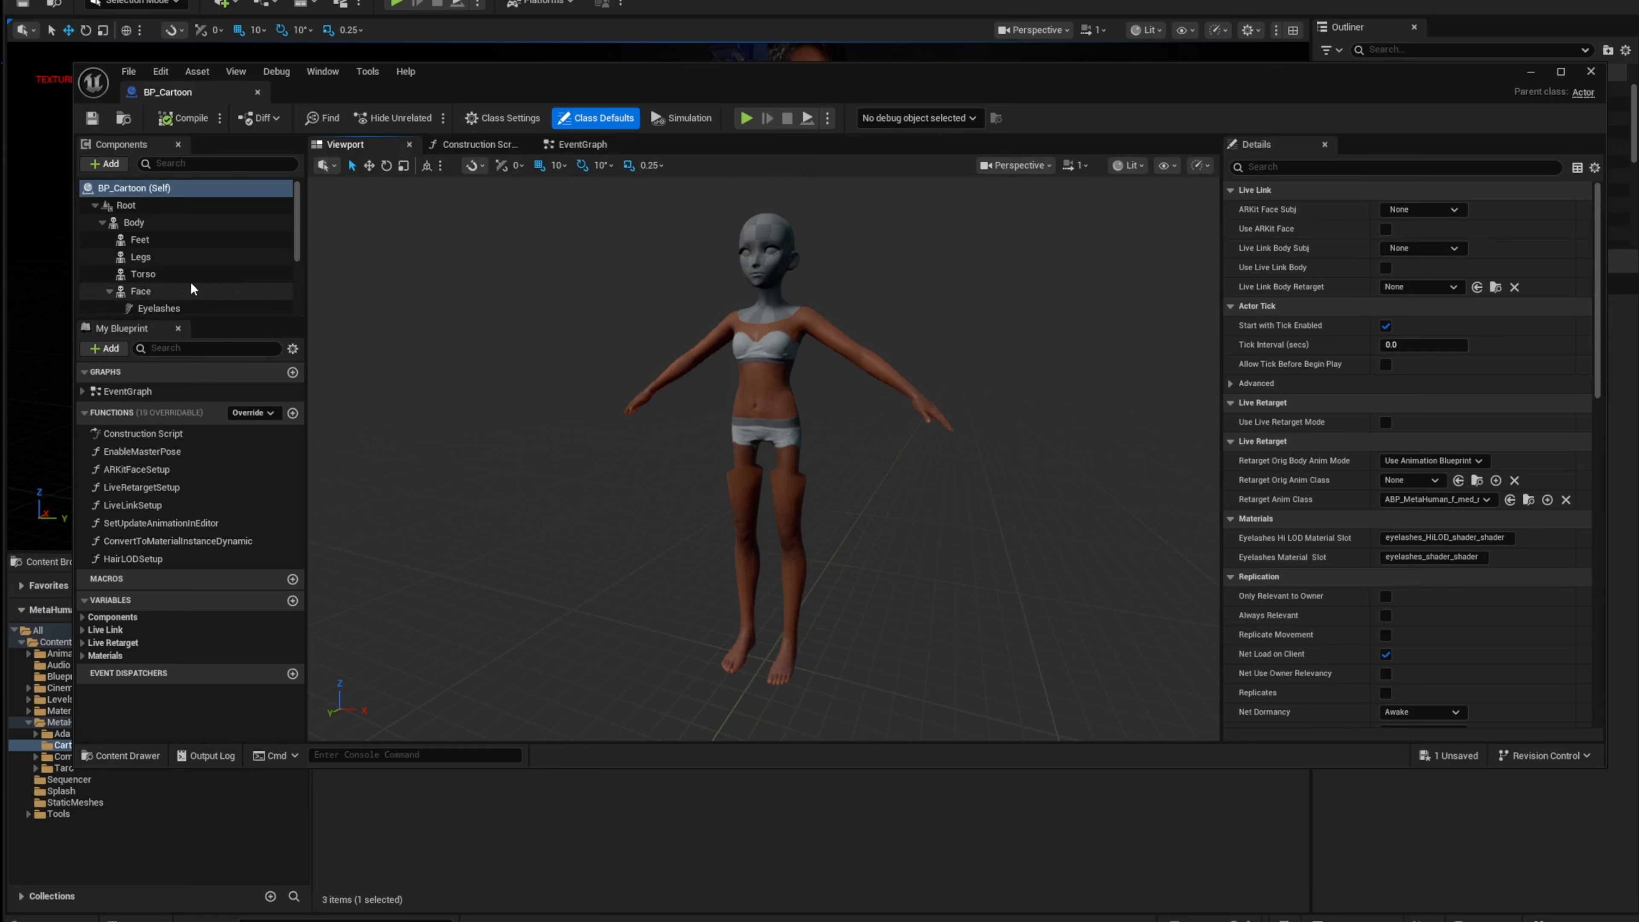
left_click(147, 231)
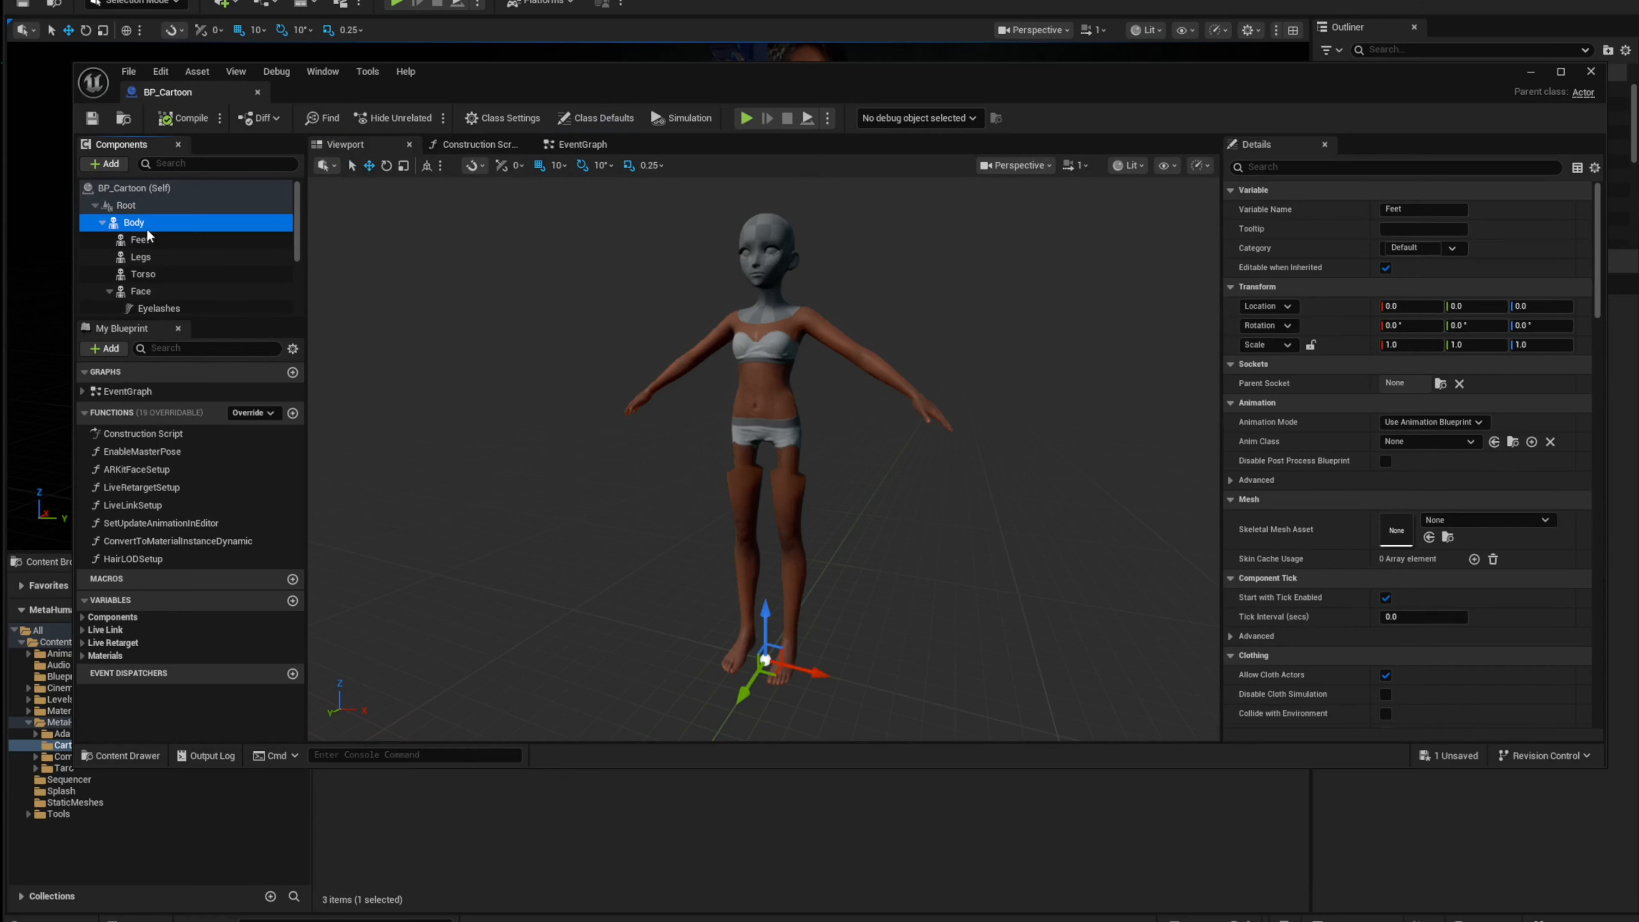
scroll(1541, 567, "down", 2)
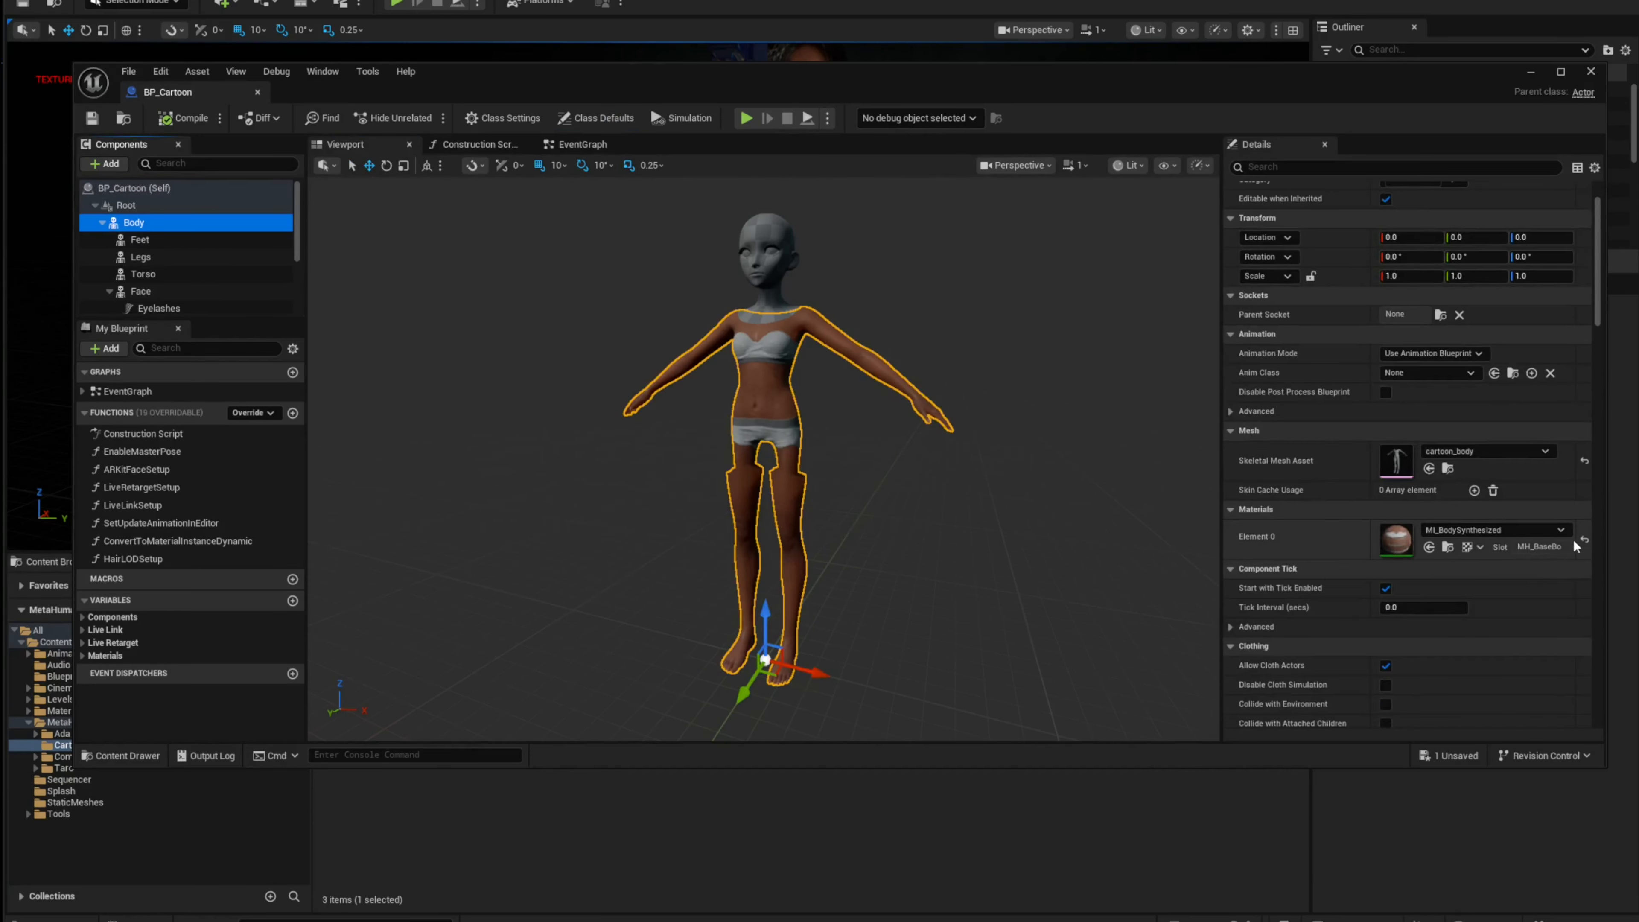
left_click(1586, 540)
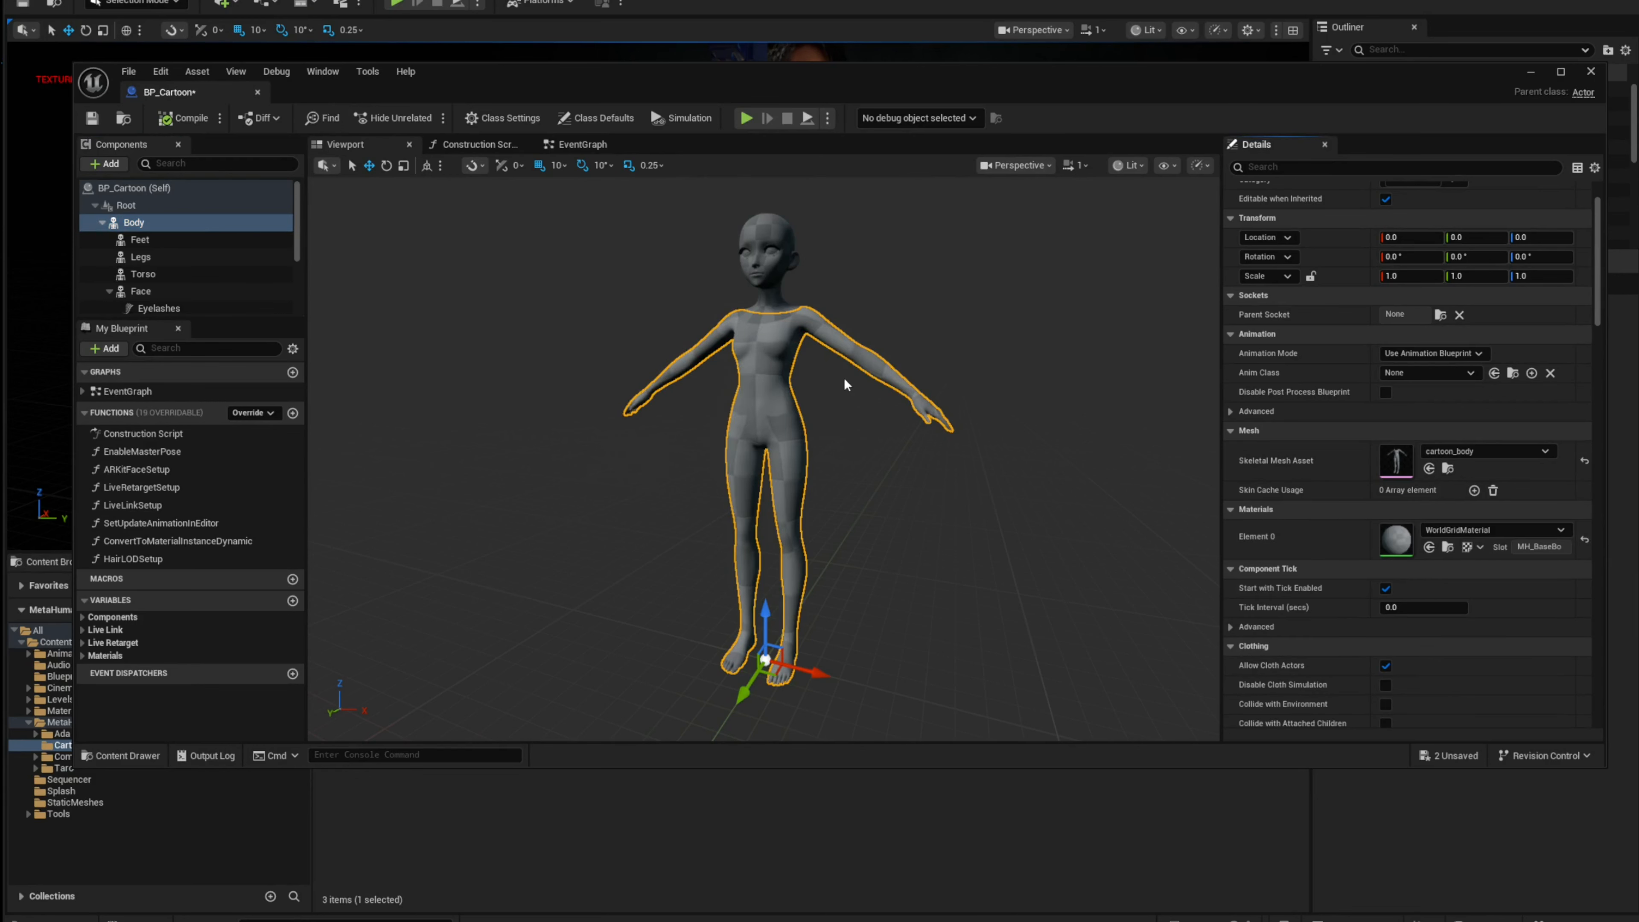
Step: Inspect the Face component and the material slots of the cartoon_head skeletal mesh
scroll(792, 370, "up", 3)
scroll(792, 370, "down", 3)
left_click(183, 294)
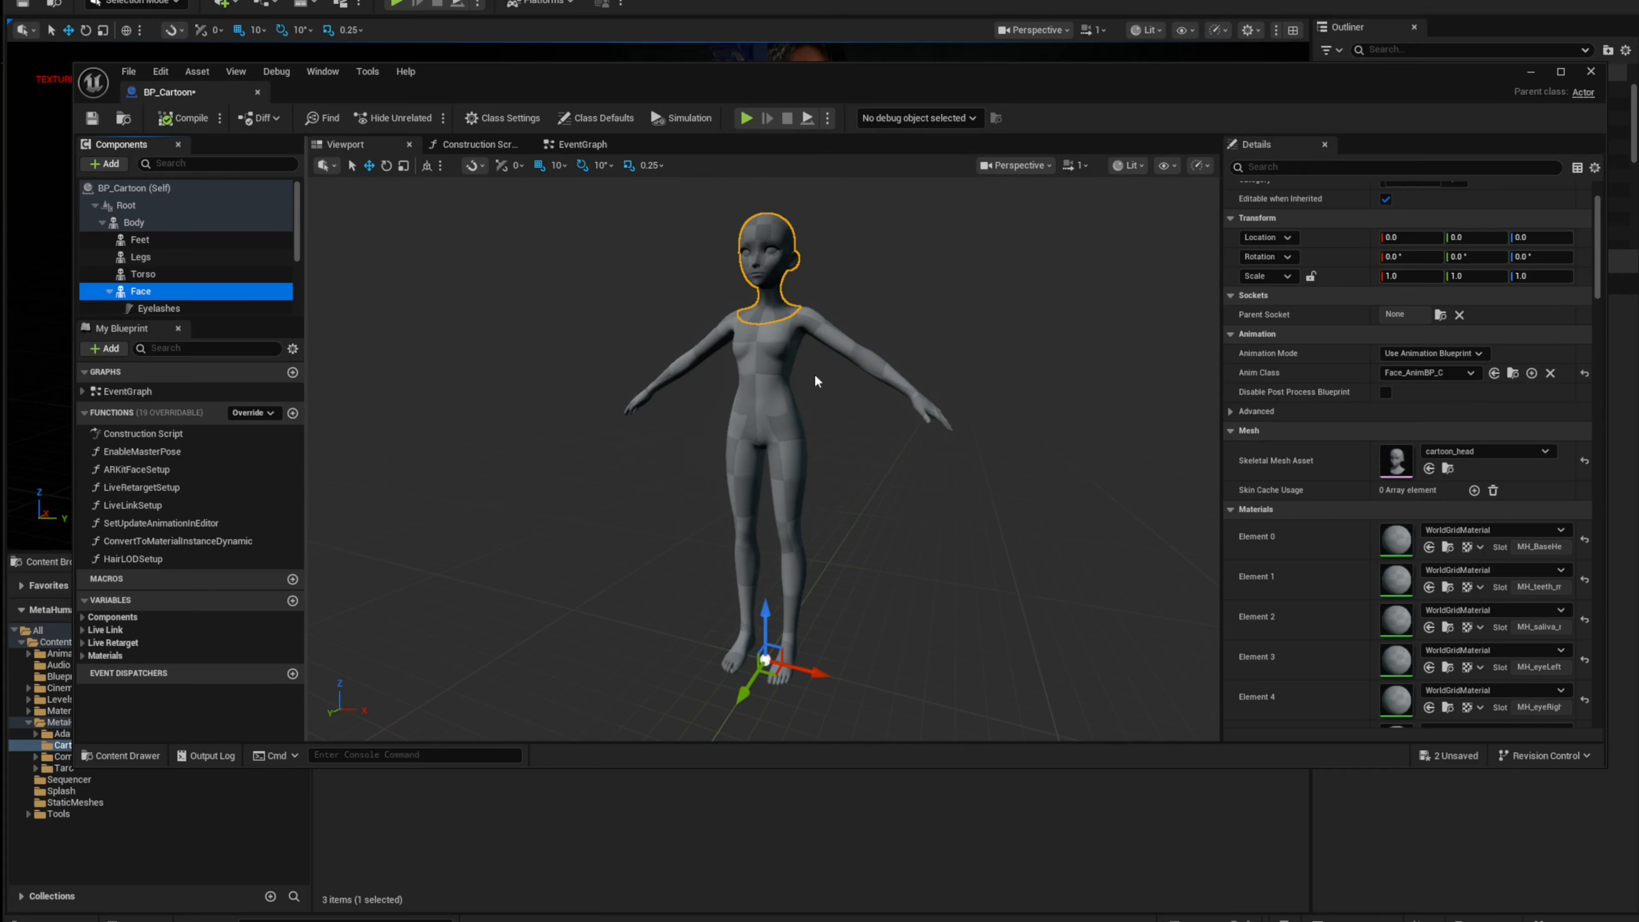
right_click_drag(816, 380, 805, 359)
left_click_drag(806, 388, 802, 432, "alt")
scroll(802, 432, "up", 4)
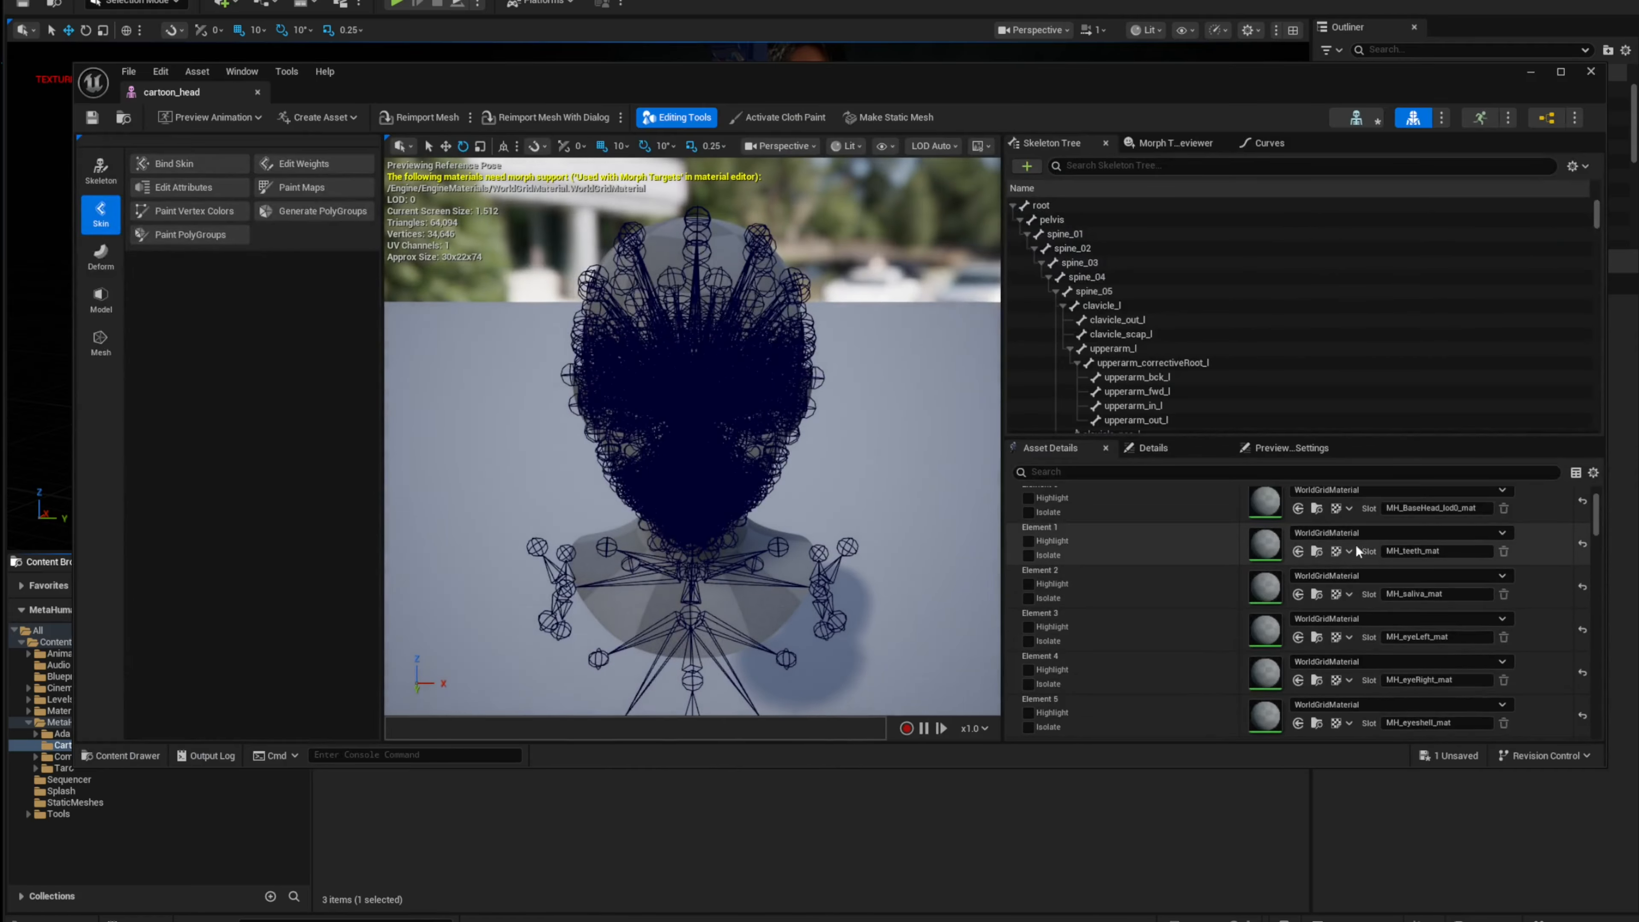
scroll(1356, 544, "down", 1)
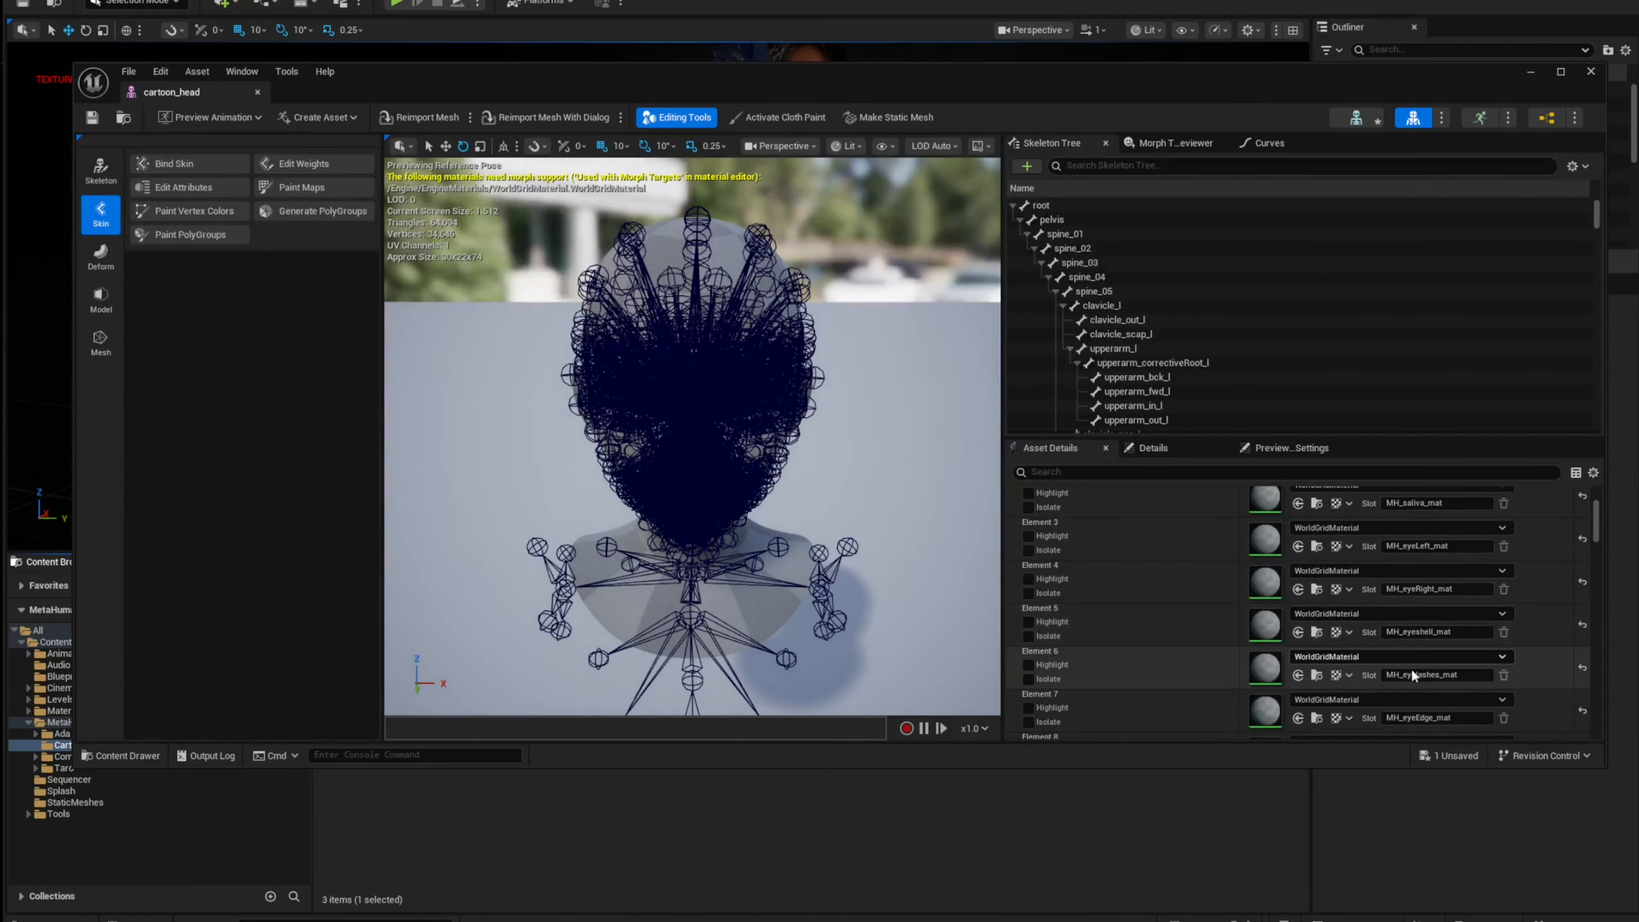
scroll(1347, 669, "down", 3)
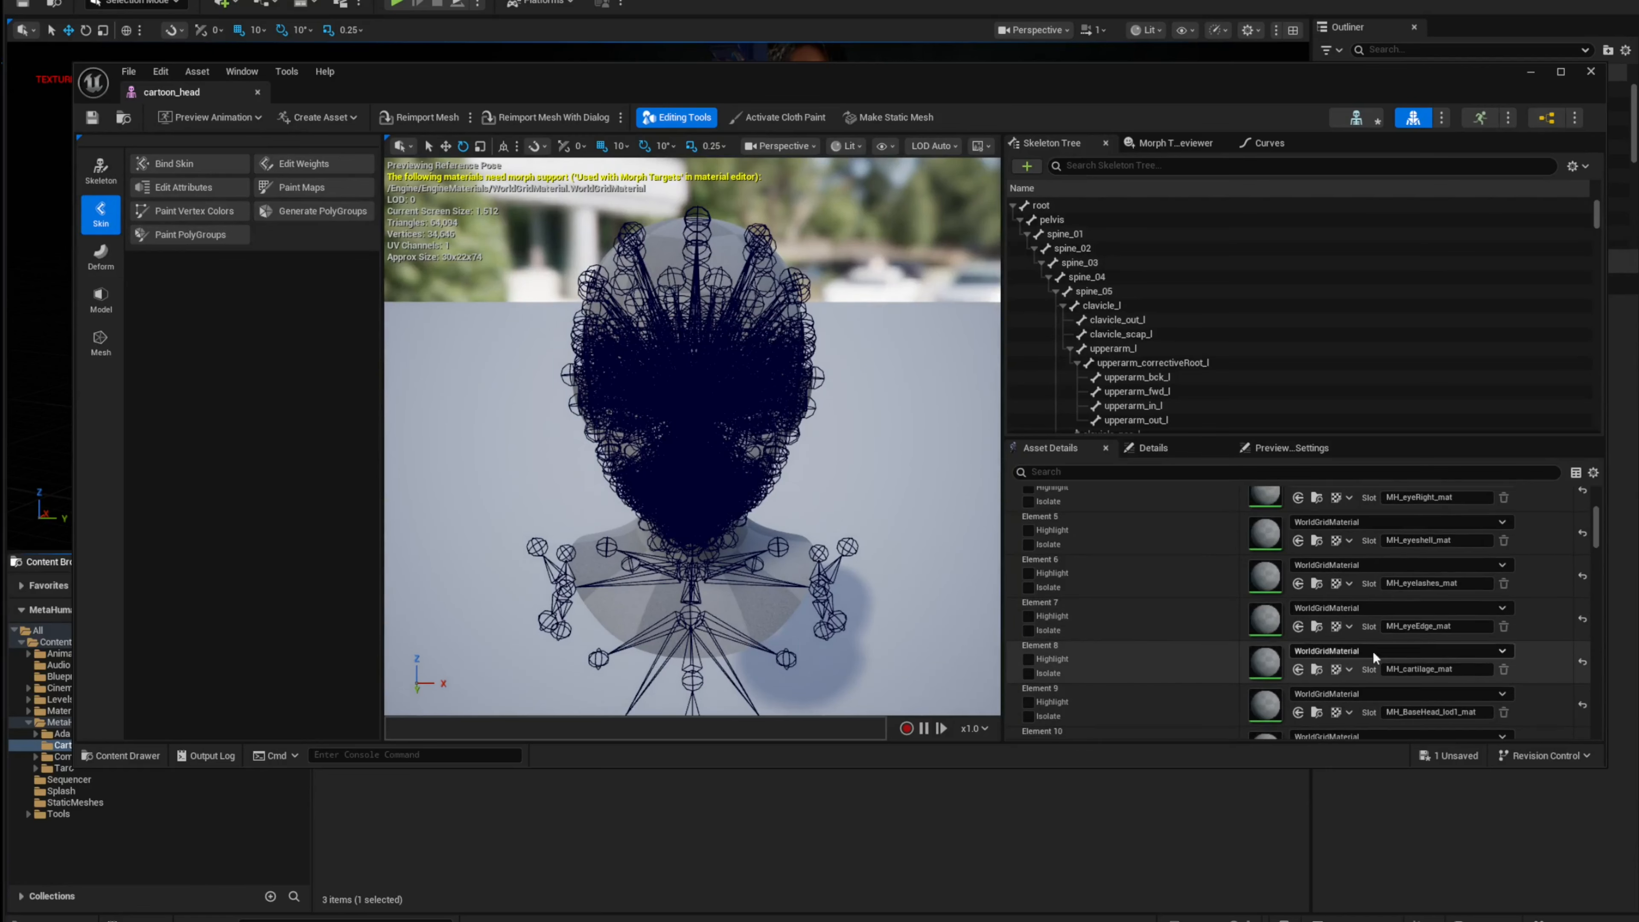
scroll(1373, 651, "down", 4)
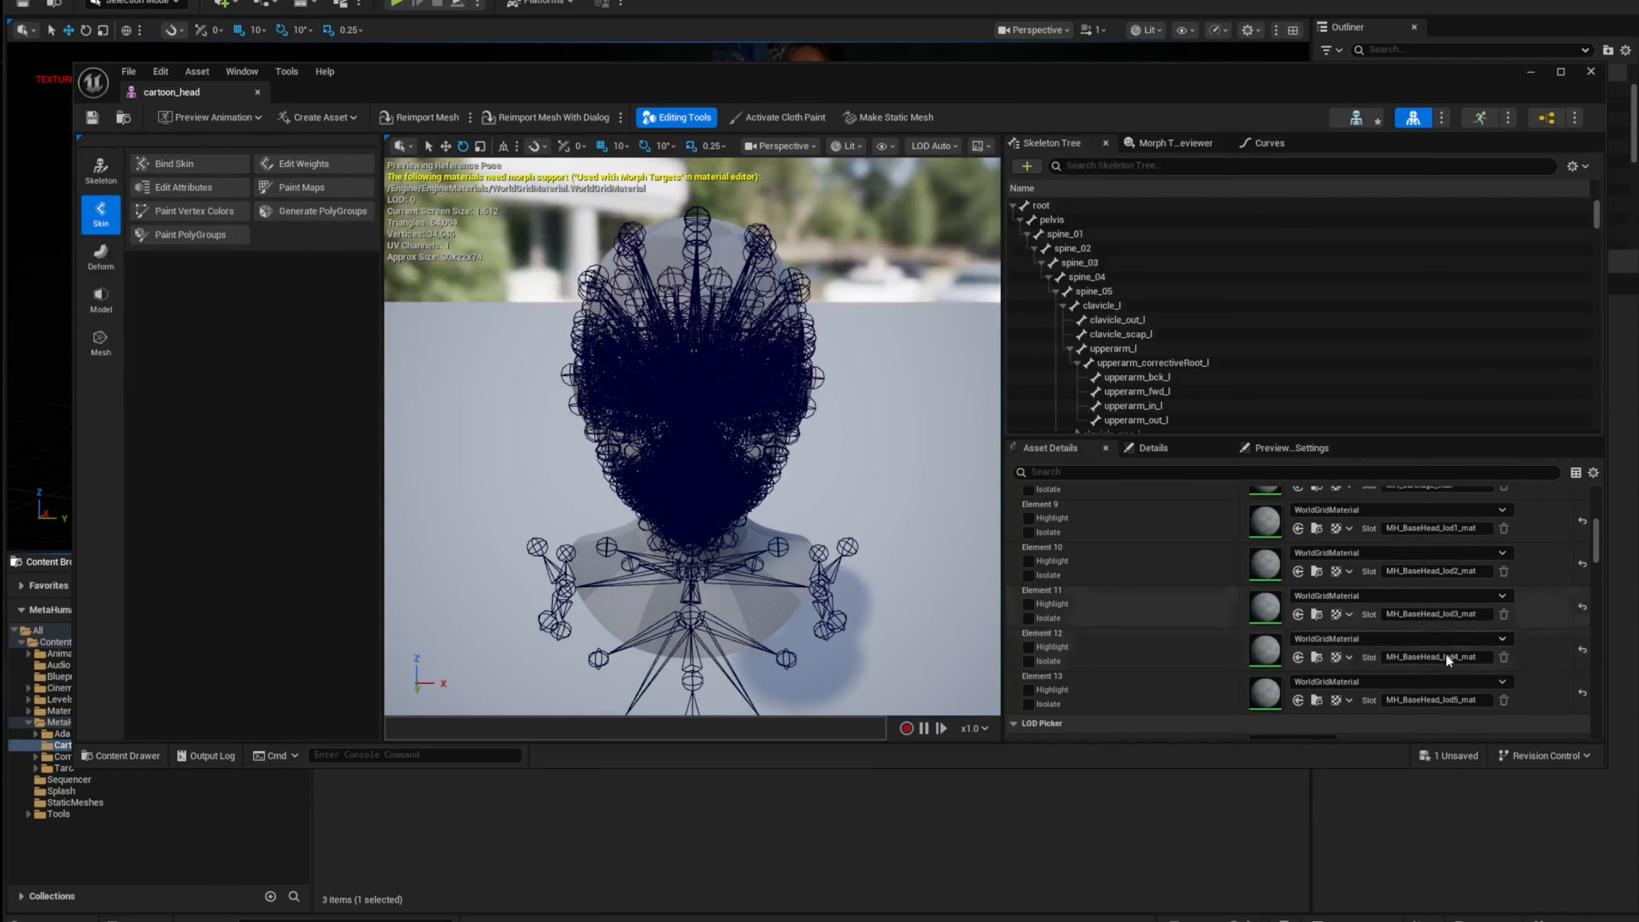
scroll(1221, 611, "up", 8)
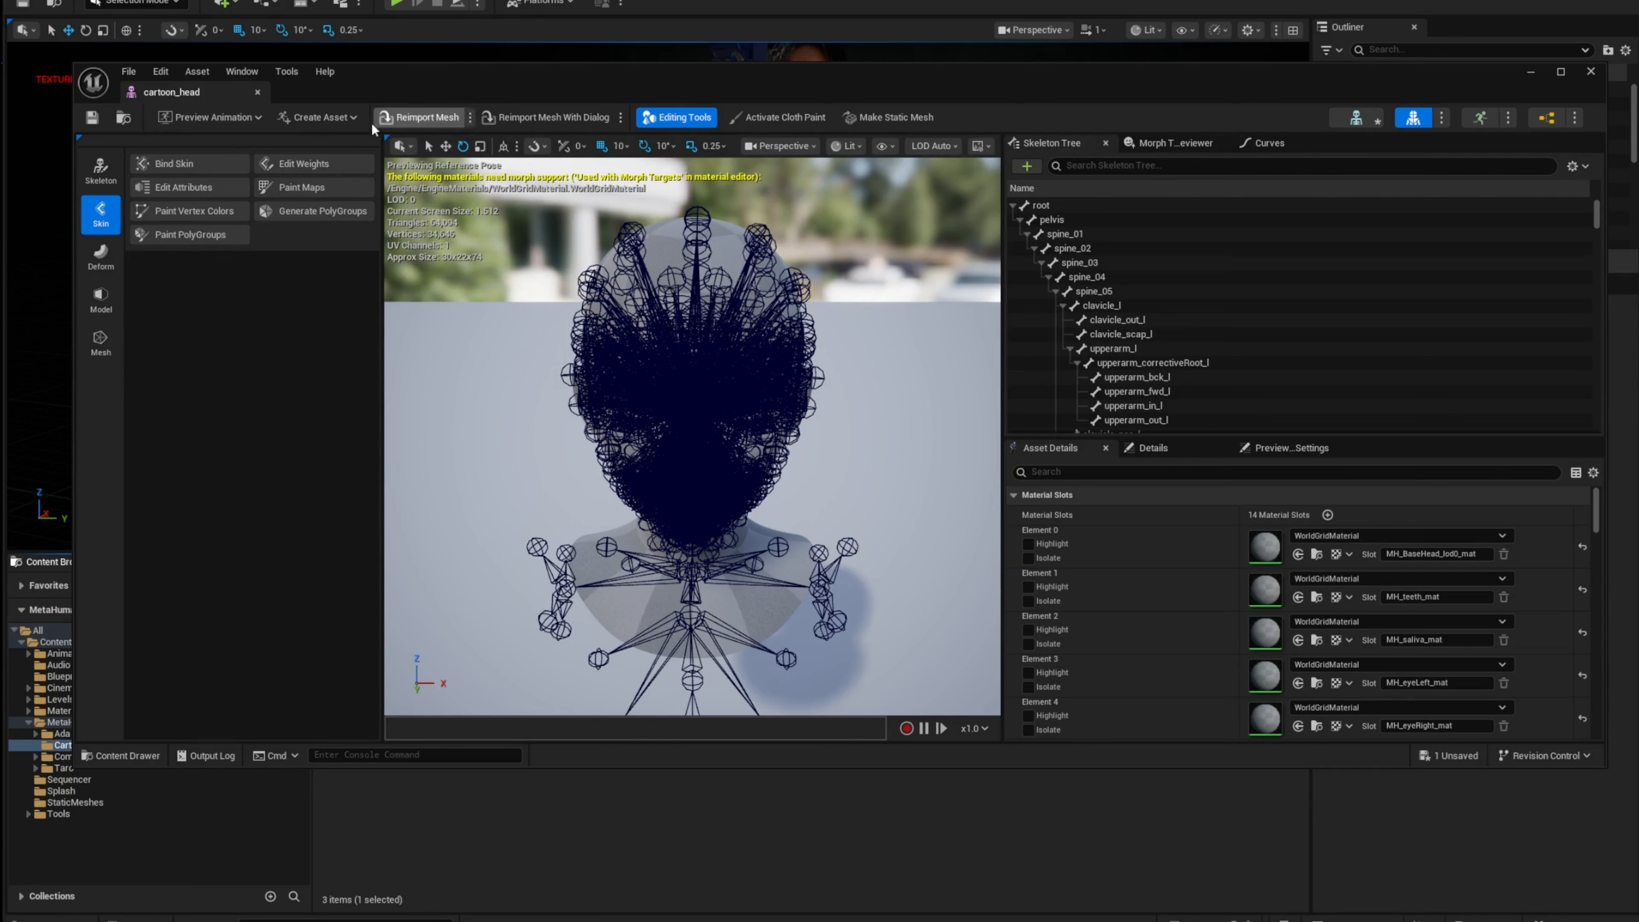
left_click(257, 92)
Step: Run the metahumanTools_autoSet editor utility widget, then close it after browsing the Cartoon folder
left_click(58, 814)
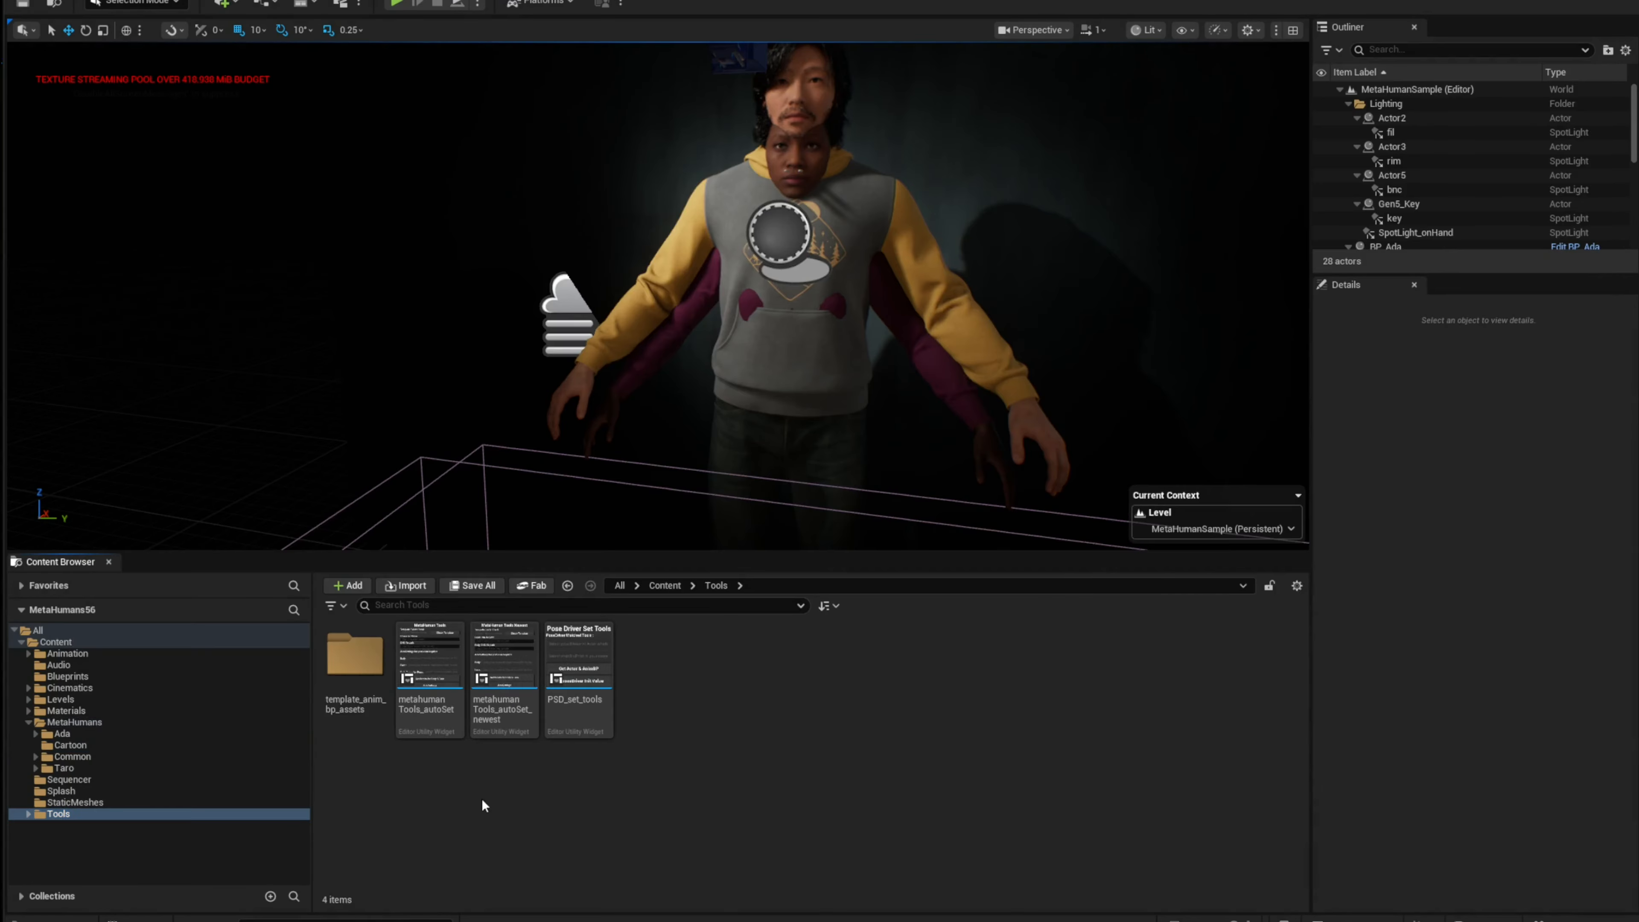
left_click(503, 695)
left_click(446, 681)
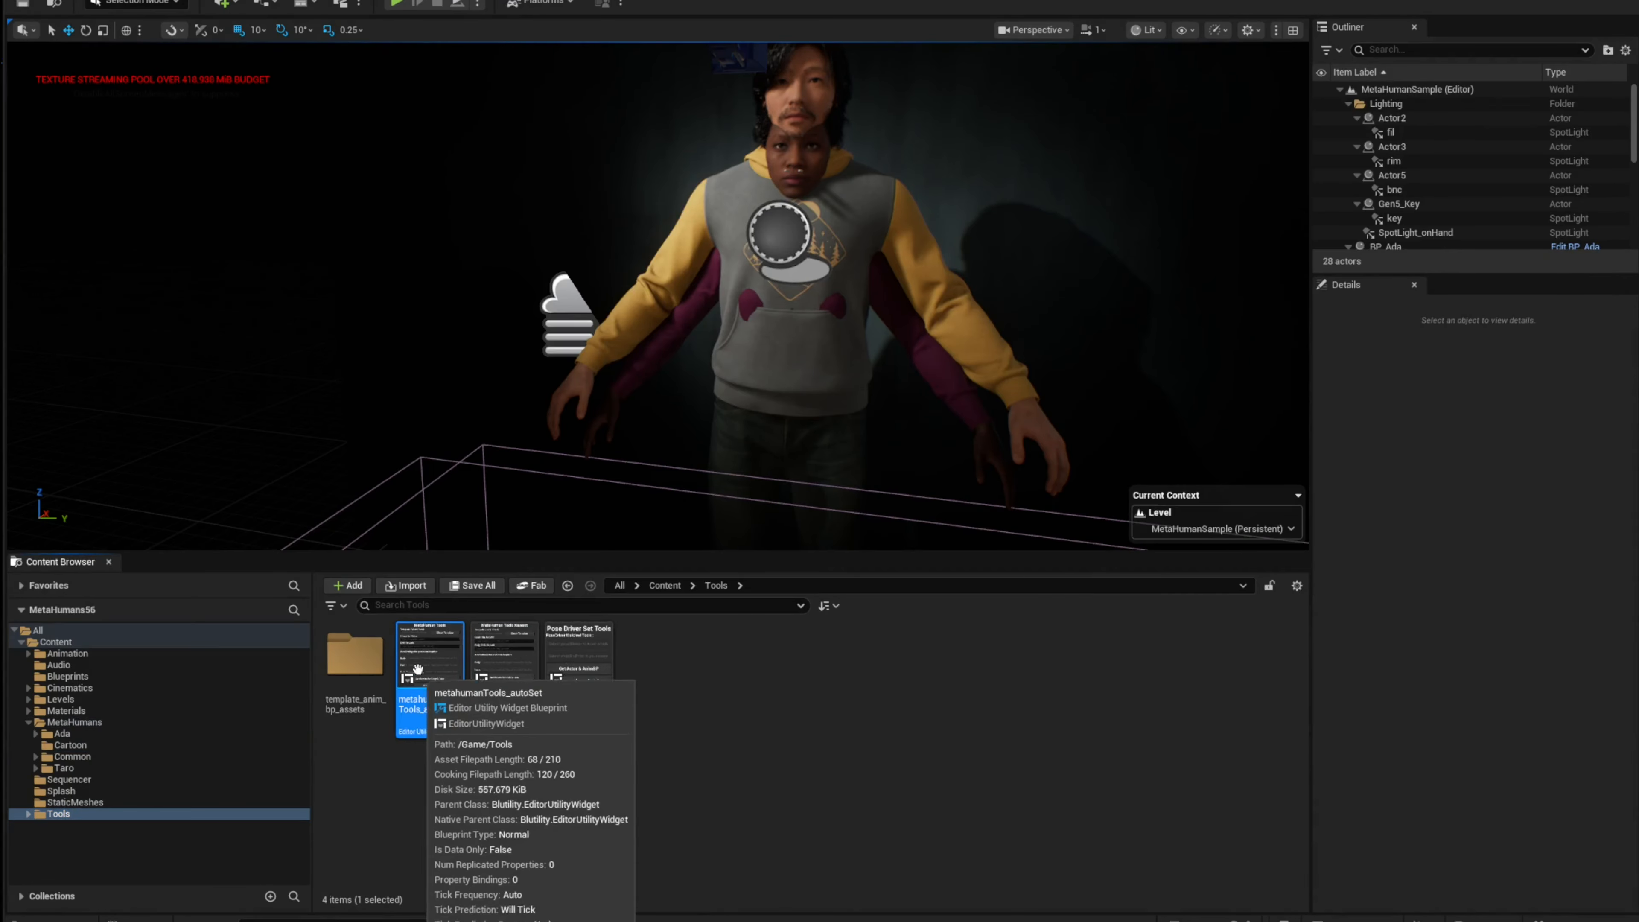
right_click(428, 684)
left_click(516, 294)
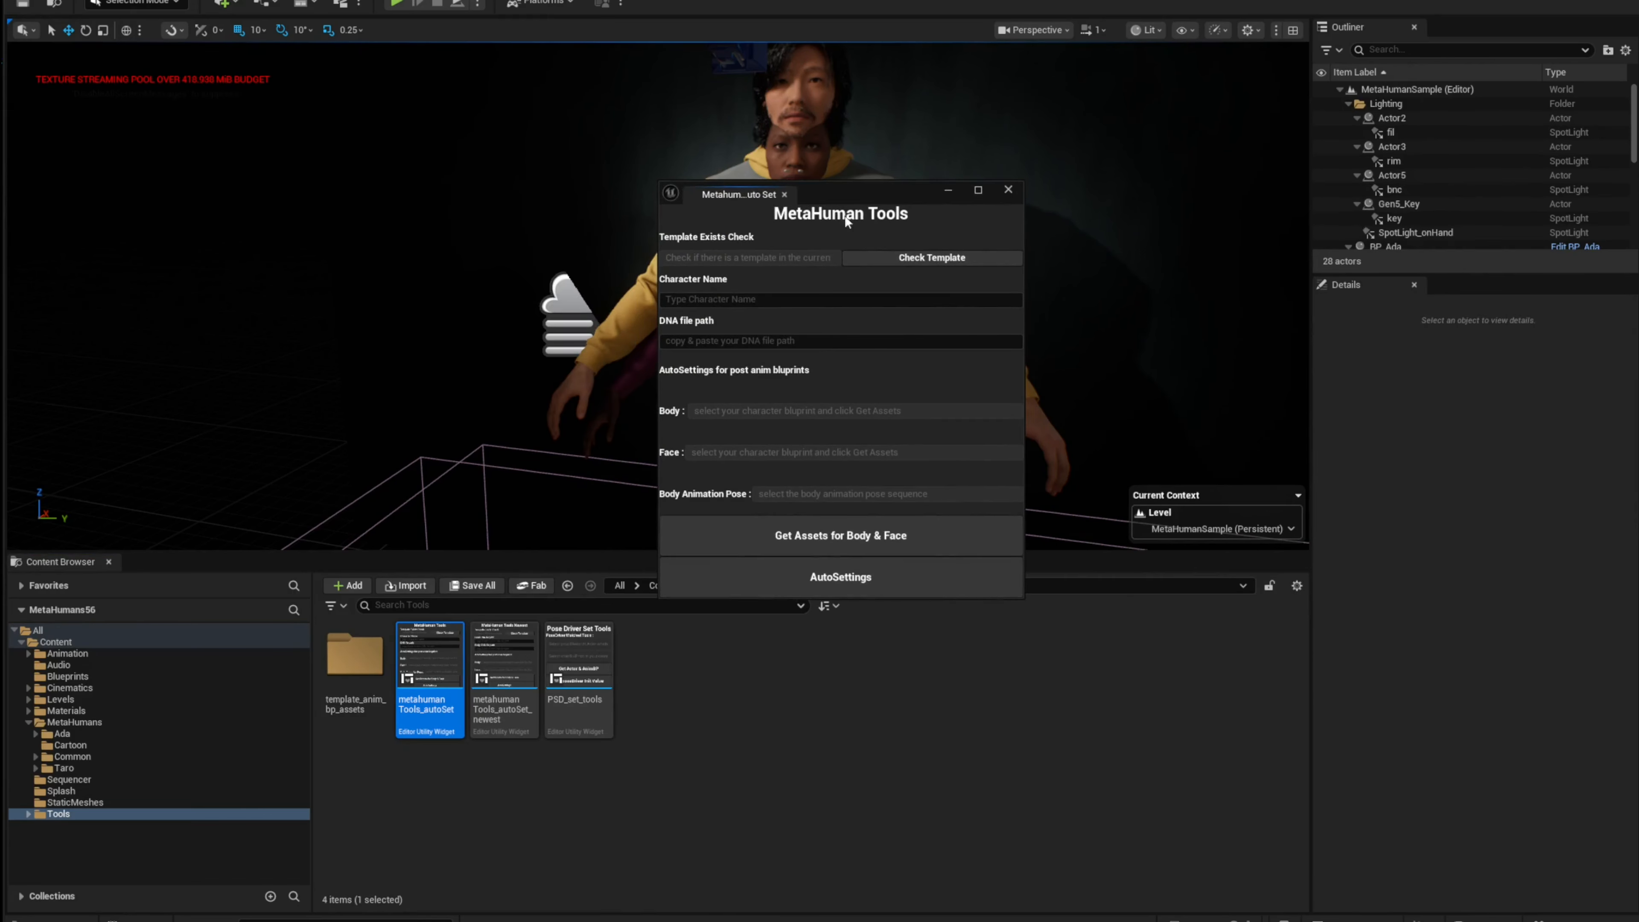
left_click_drag(873, 190, 909, 201)
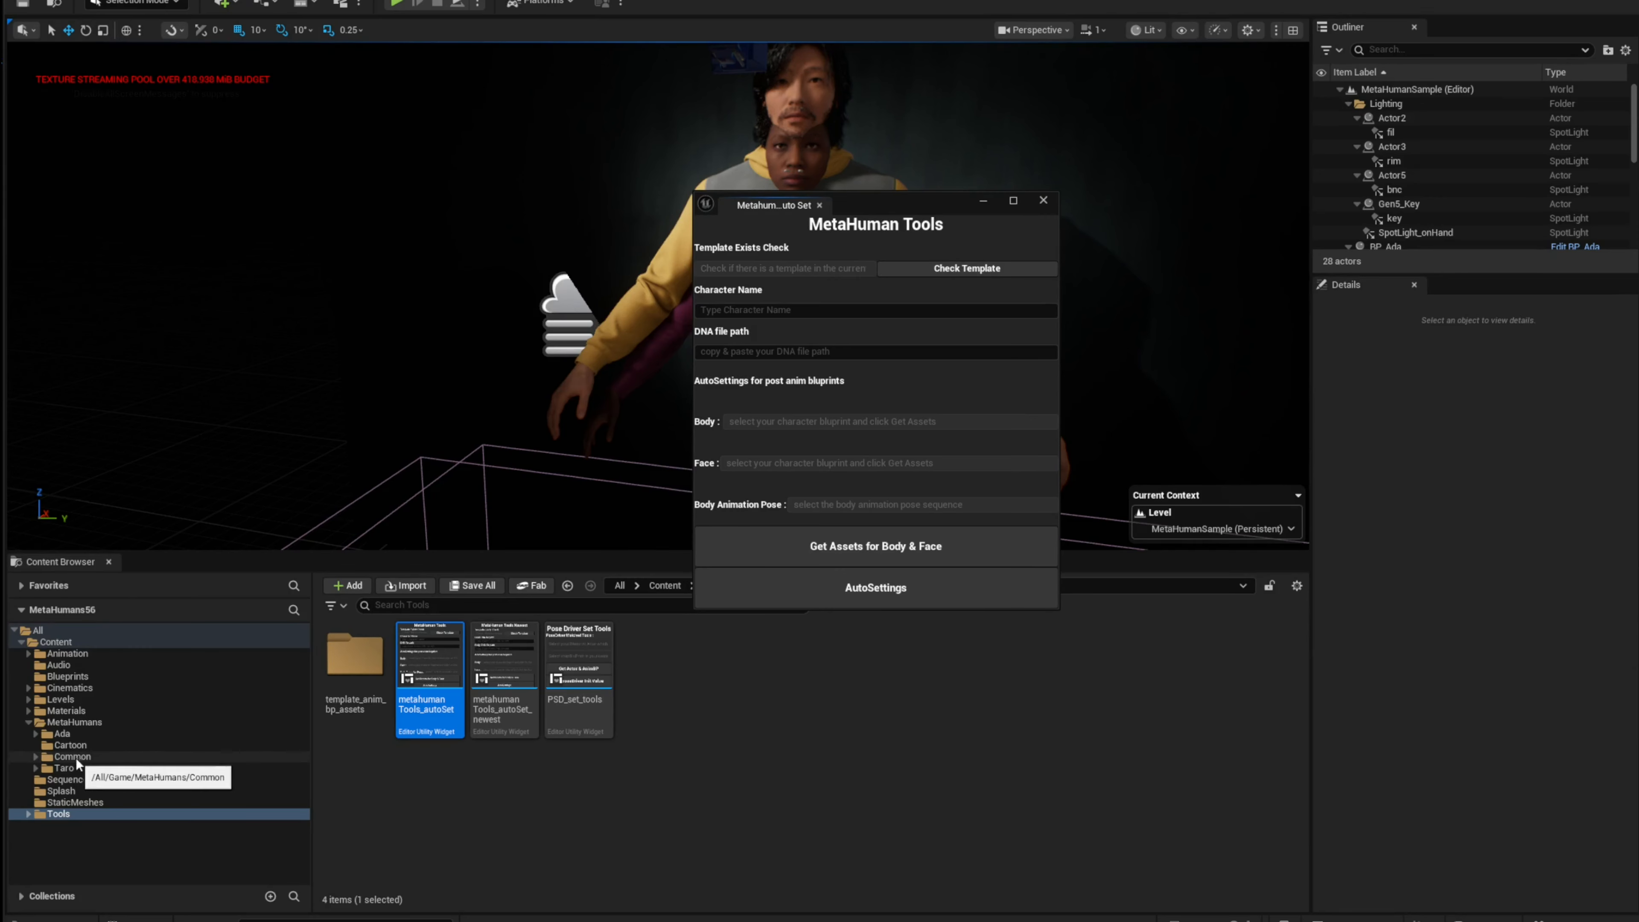
left_click(68, 746)
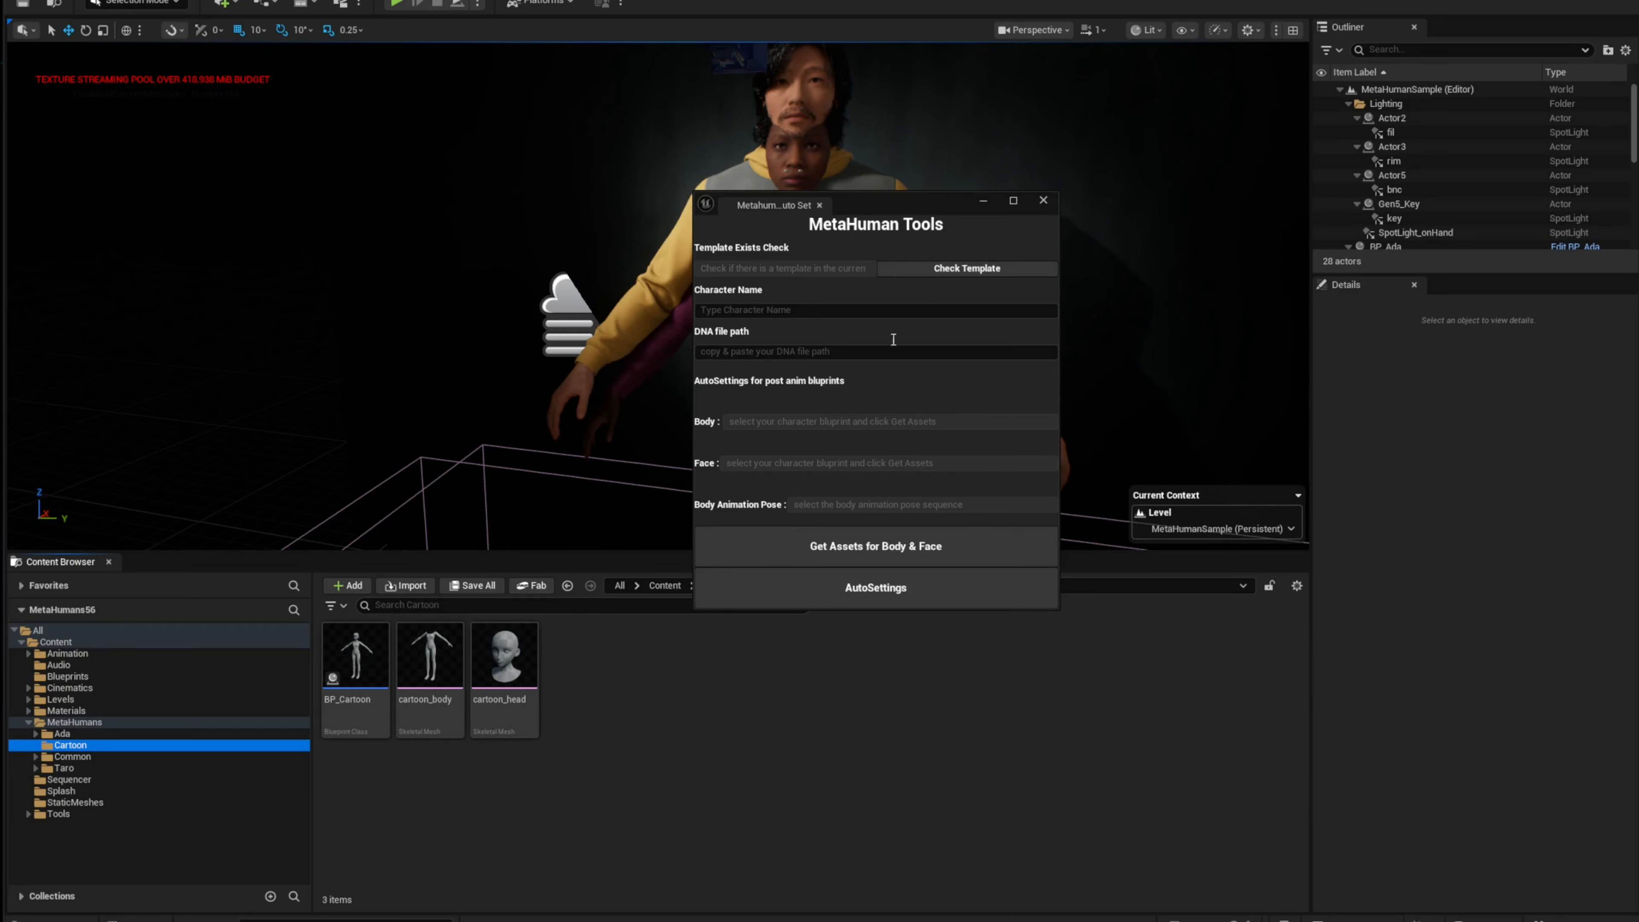
left_click(1043, 201)
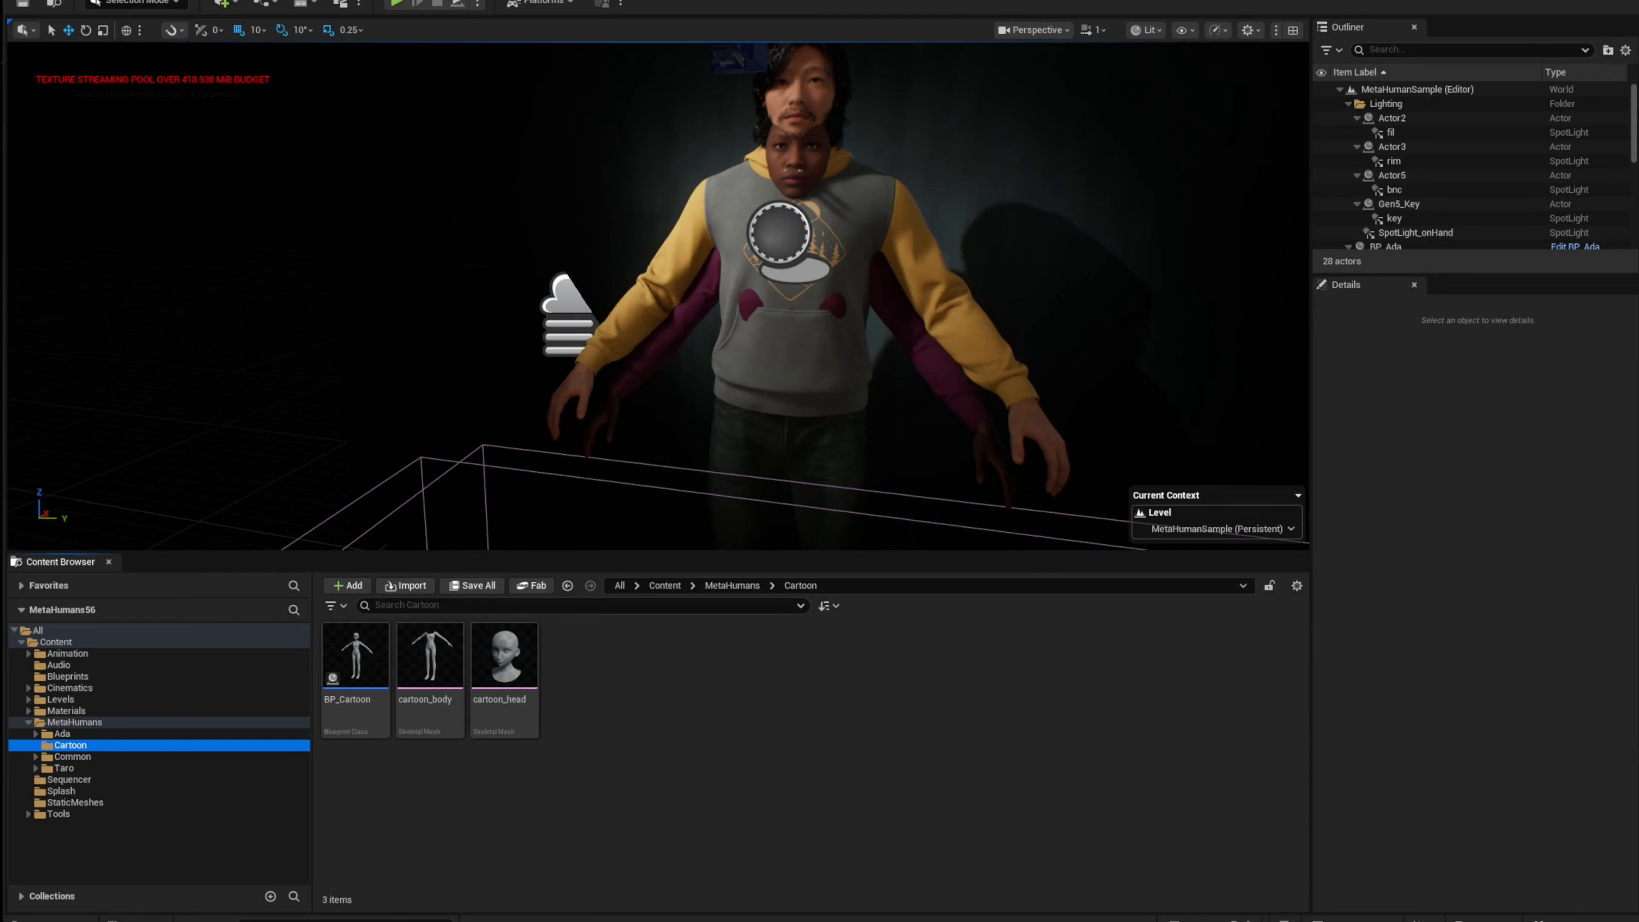
Step: Run the metahumanTools_autoSet_newest editor utility widget from the Tools folder and move its window aside
left_click(467, 798)
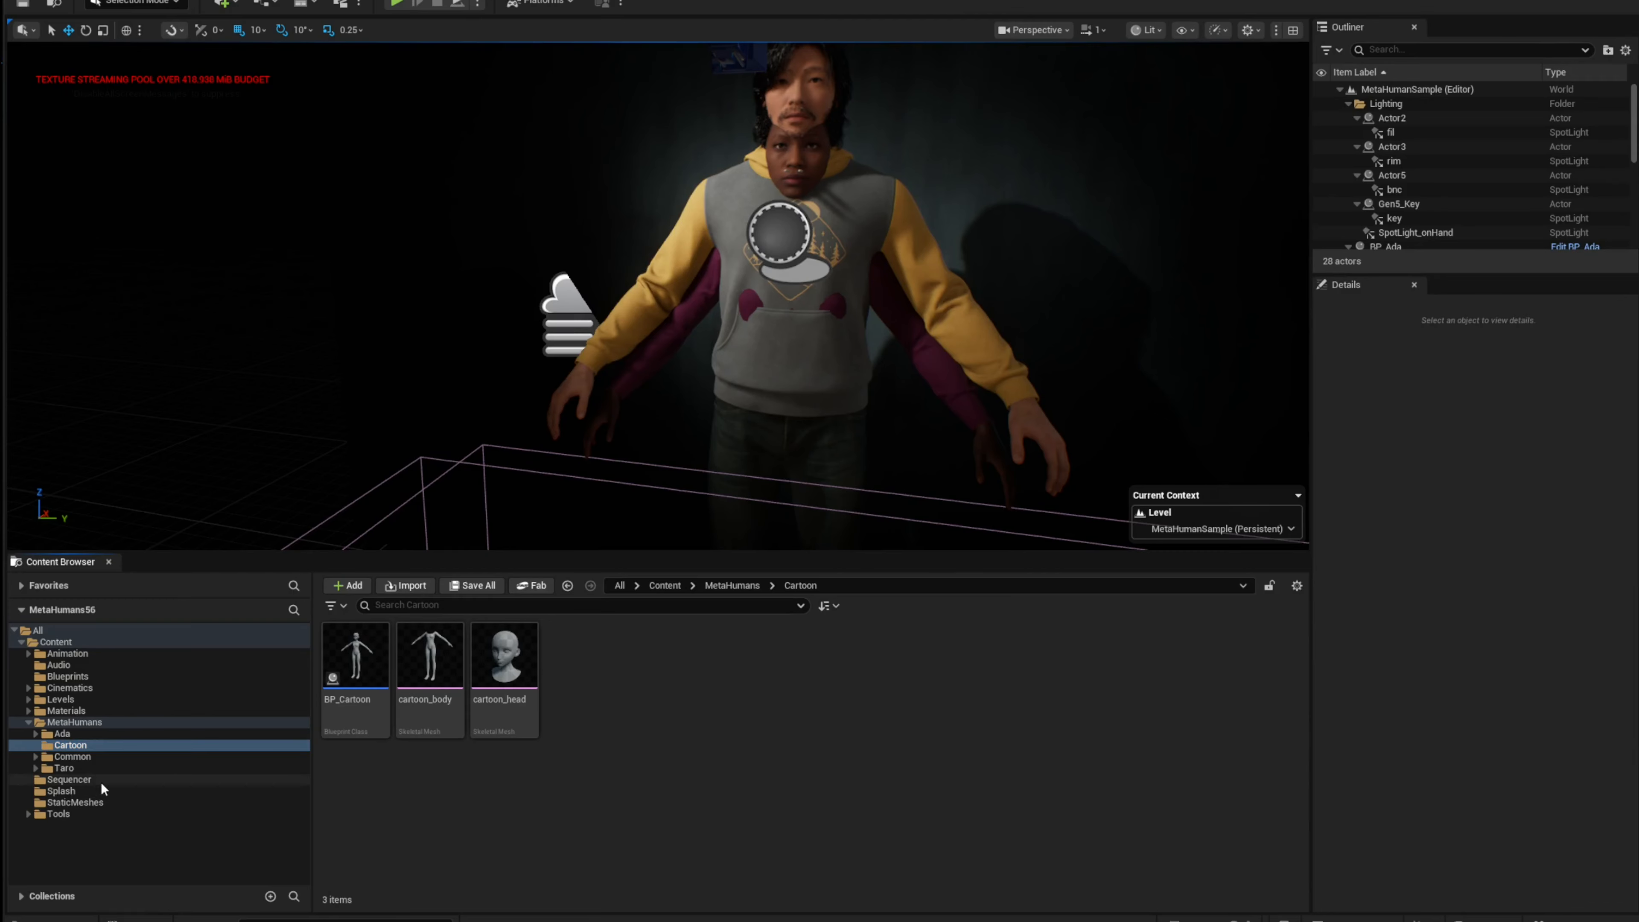
left_click(84, 815)
left_click(499, 683)
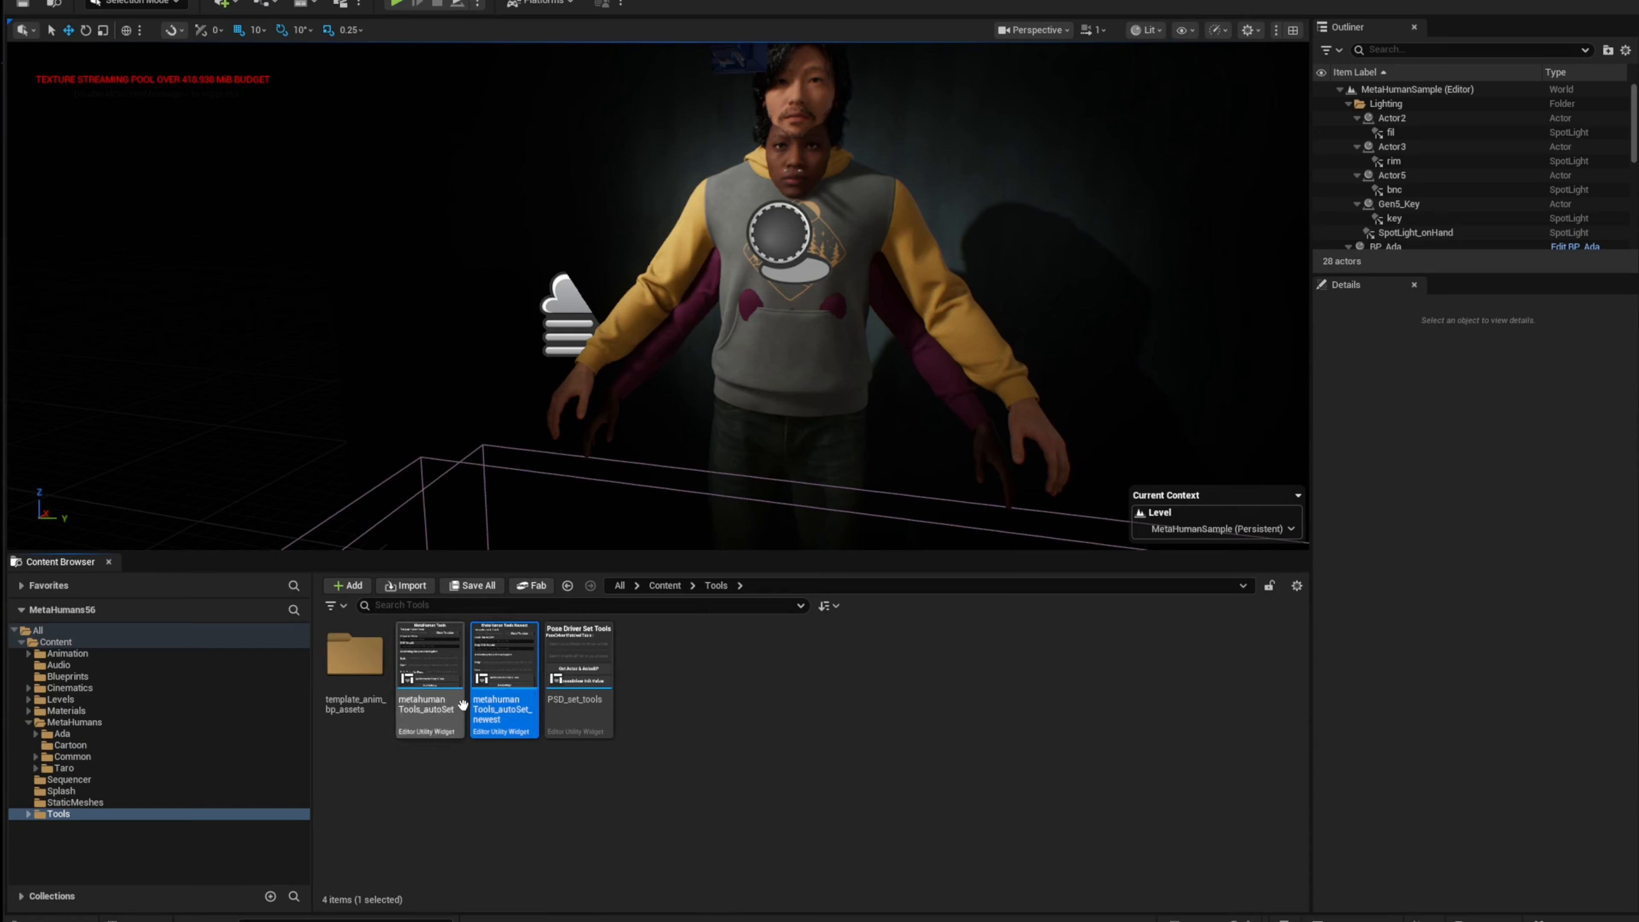
mouse_move(500, 713)
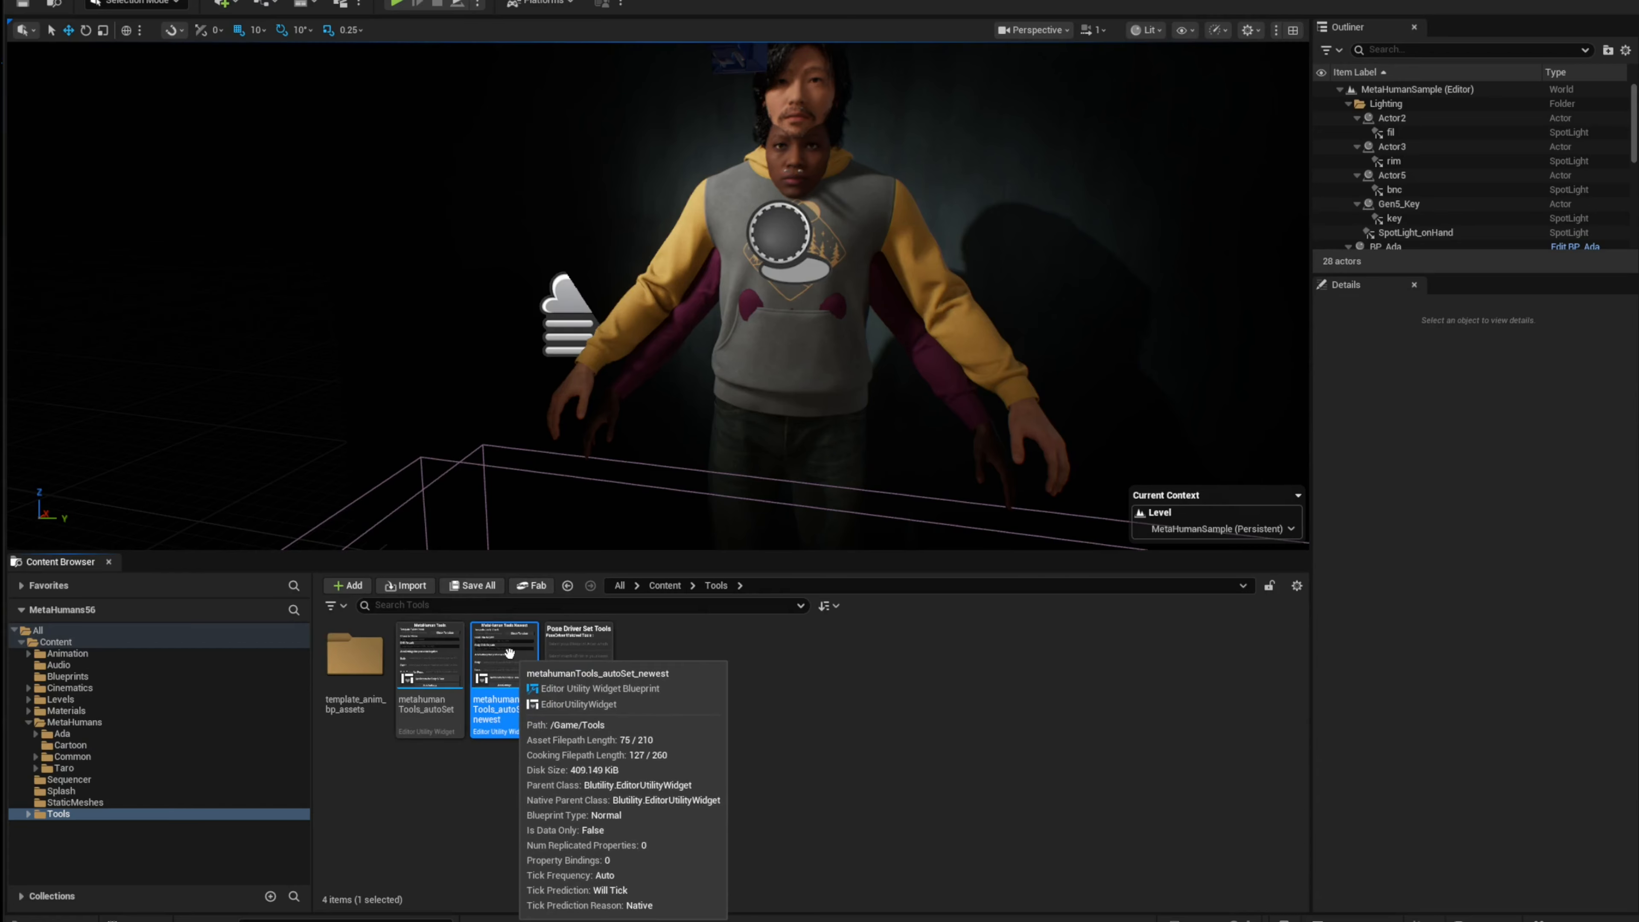
right_click(496, 728)
left_click(618, 278)
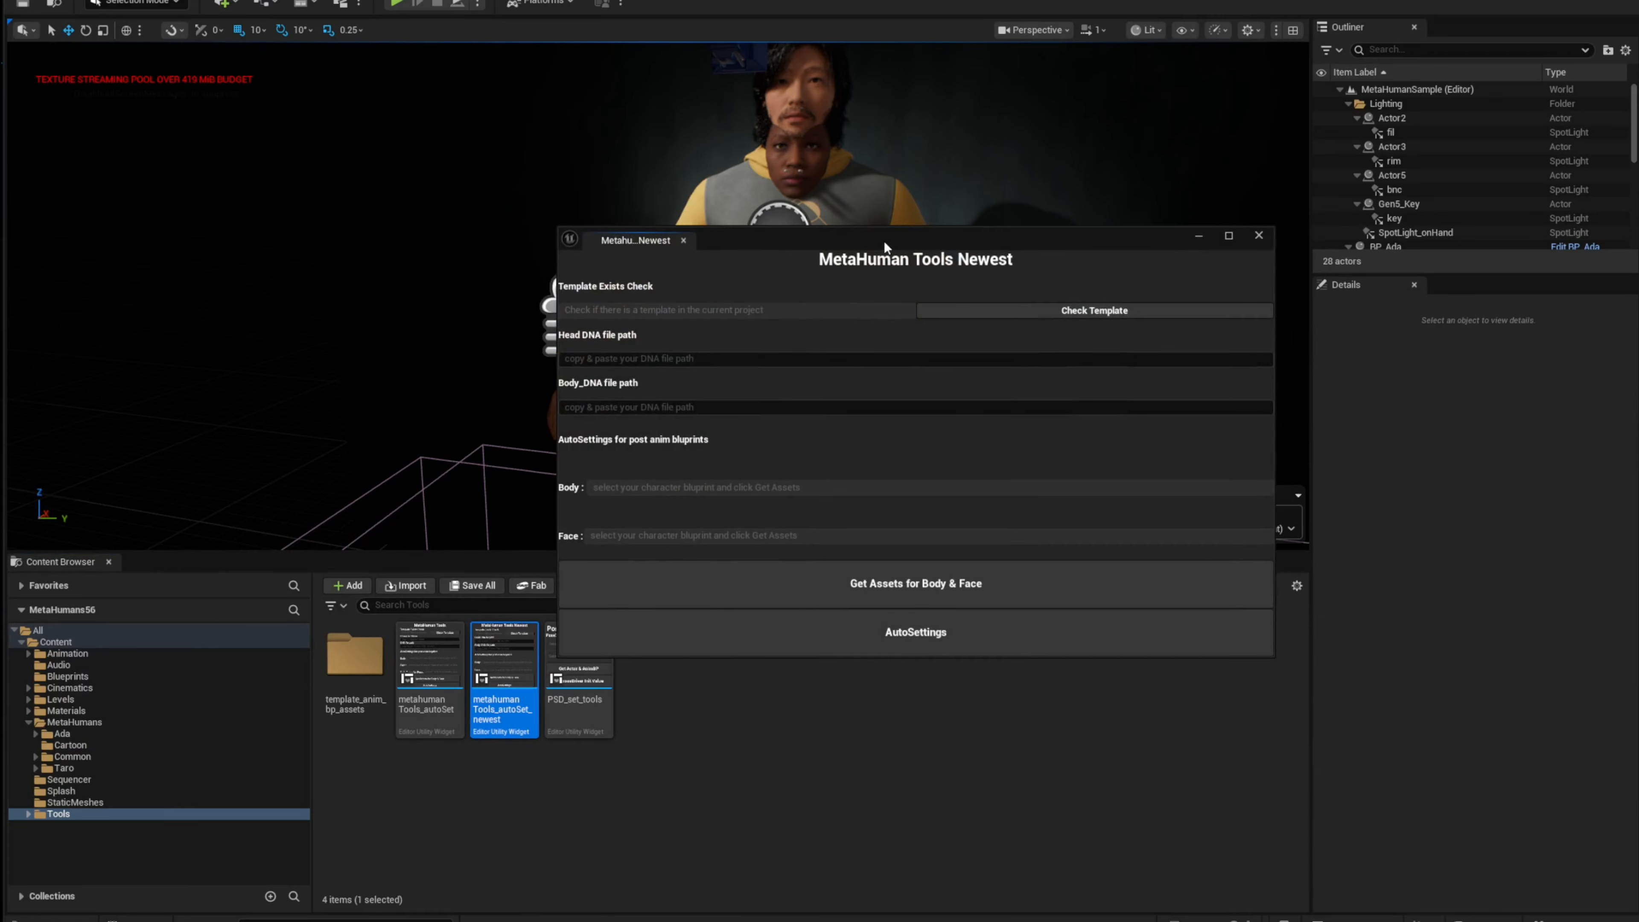
left_click_drag(884, 241, 904, 230)
left_click_drag(583, 226, 948, 188)
Step: Run the metahumanTools_autoSet widget again and arrange both MetaHuman tool windows side by side
left_click(445, 665)
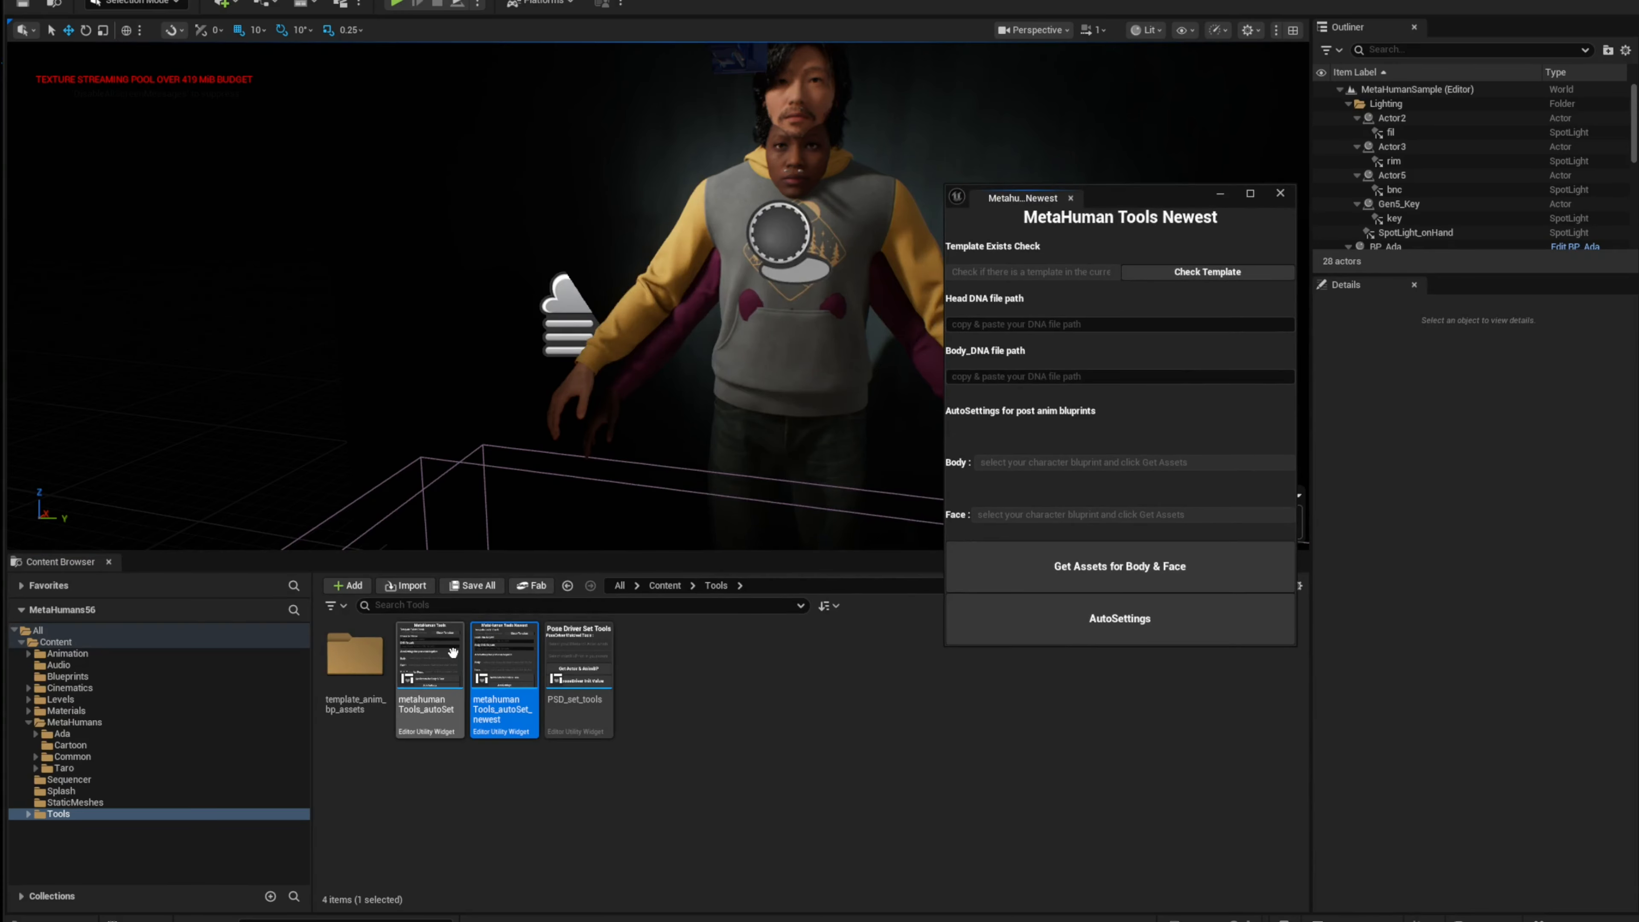
right_click(447, 664)
left_click(574, 277)
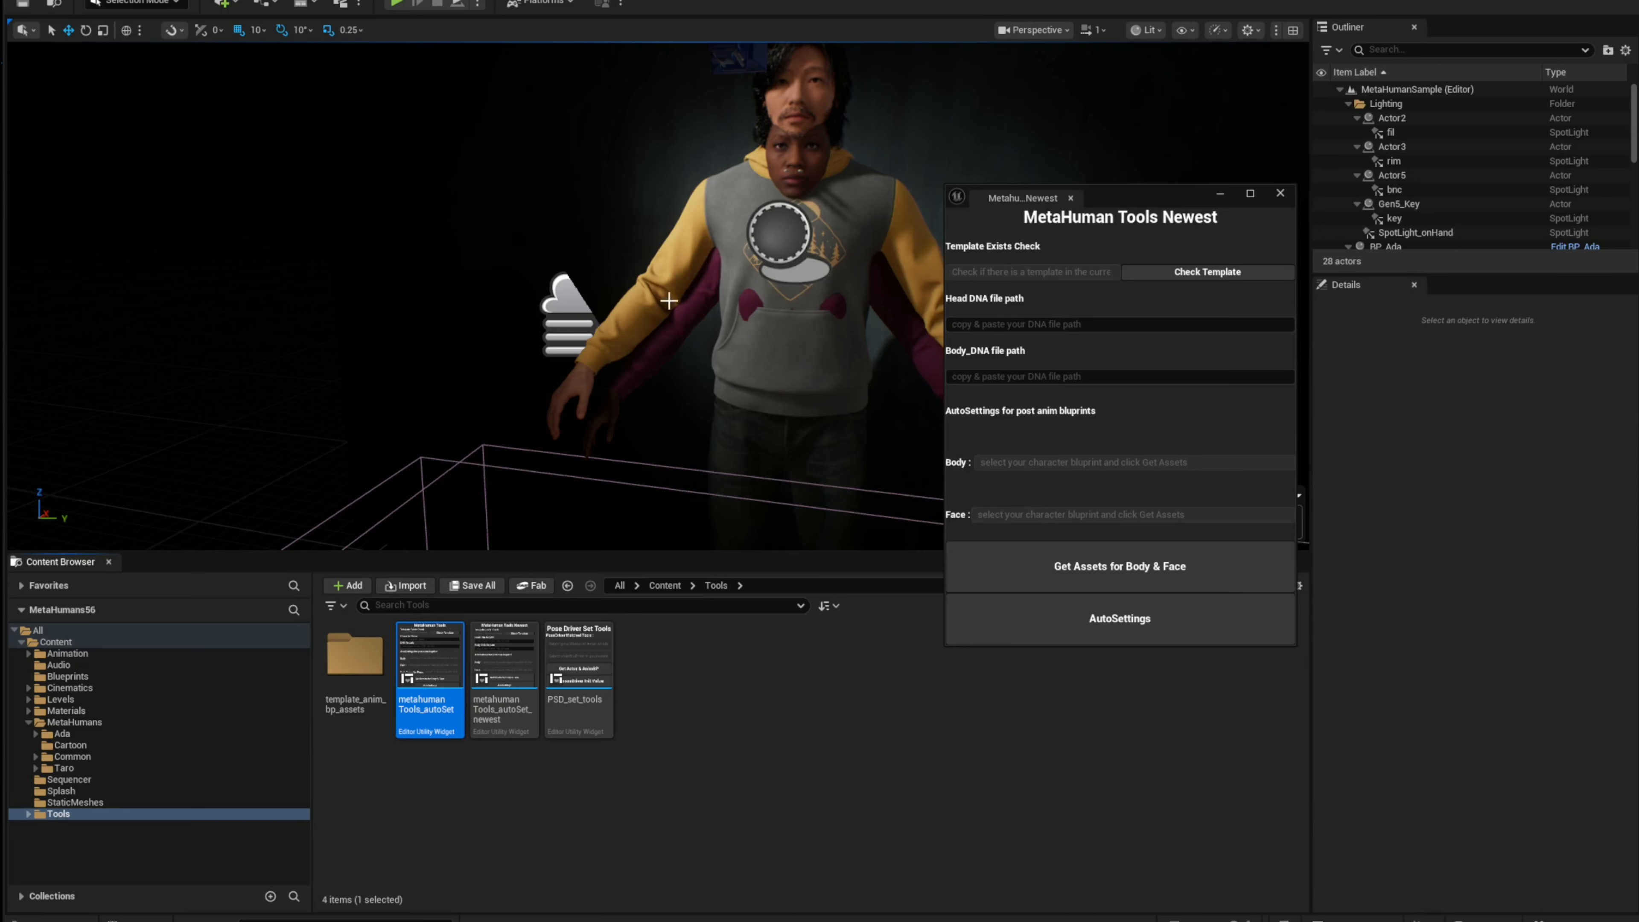
left_click_drag(881, 187, 661, 180)
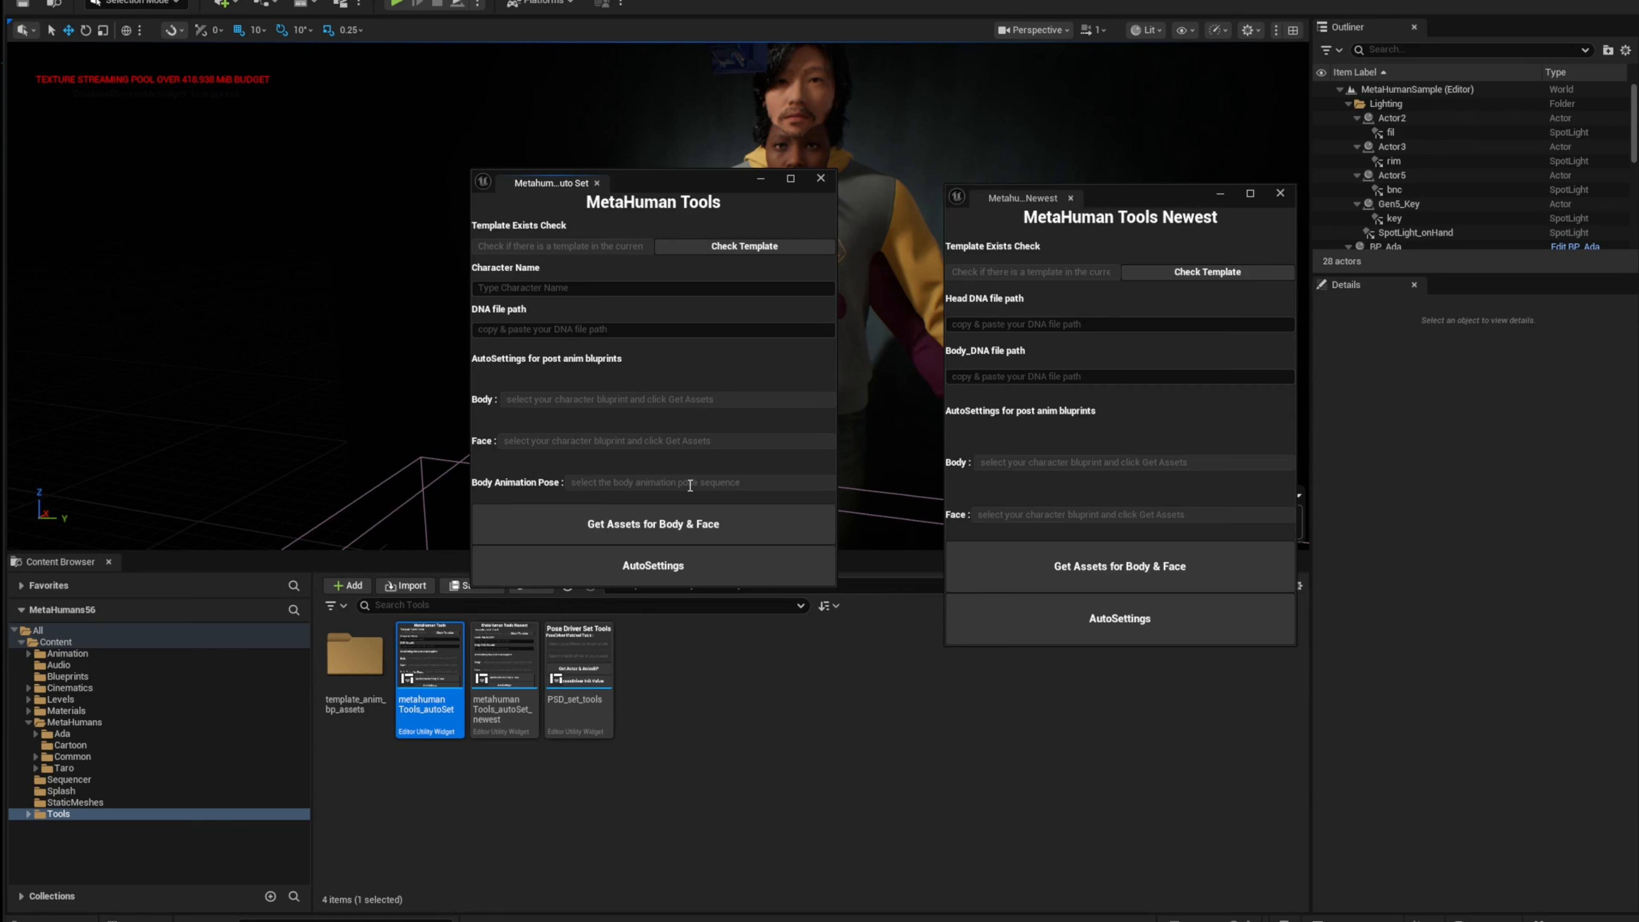
left_click_drag(1111, 198, 1067, 182)
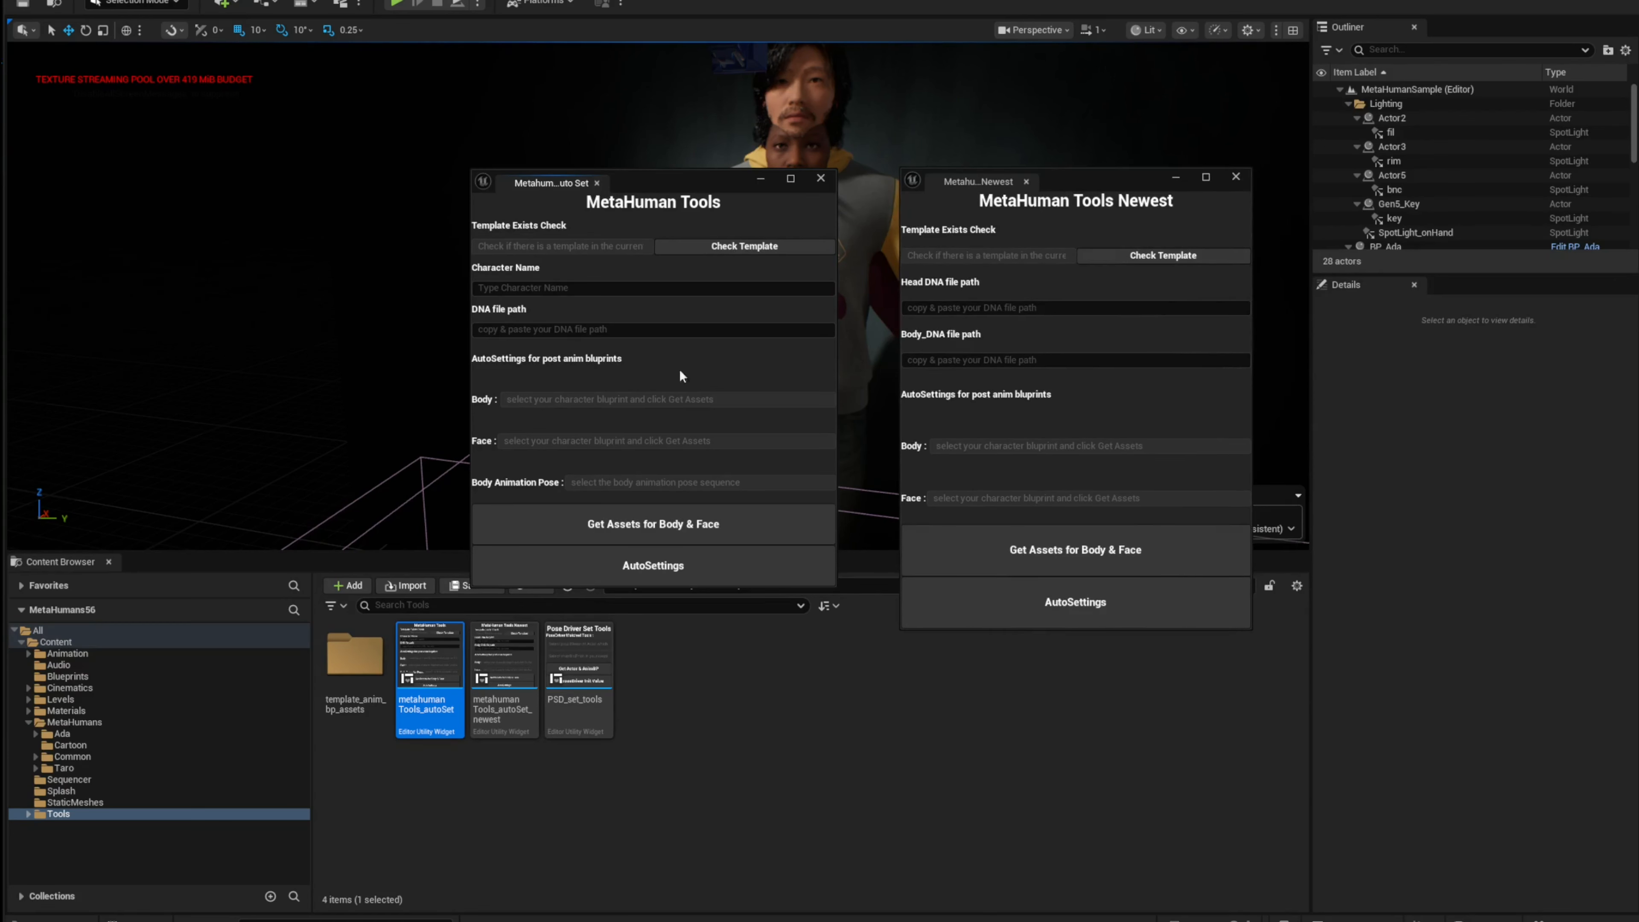
Step: Switch to Maya and compare the MetahumanSet panel's sections in Newest and Legacy version modes
left_click(1075, 919)
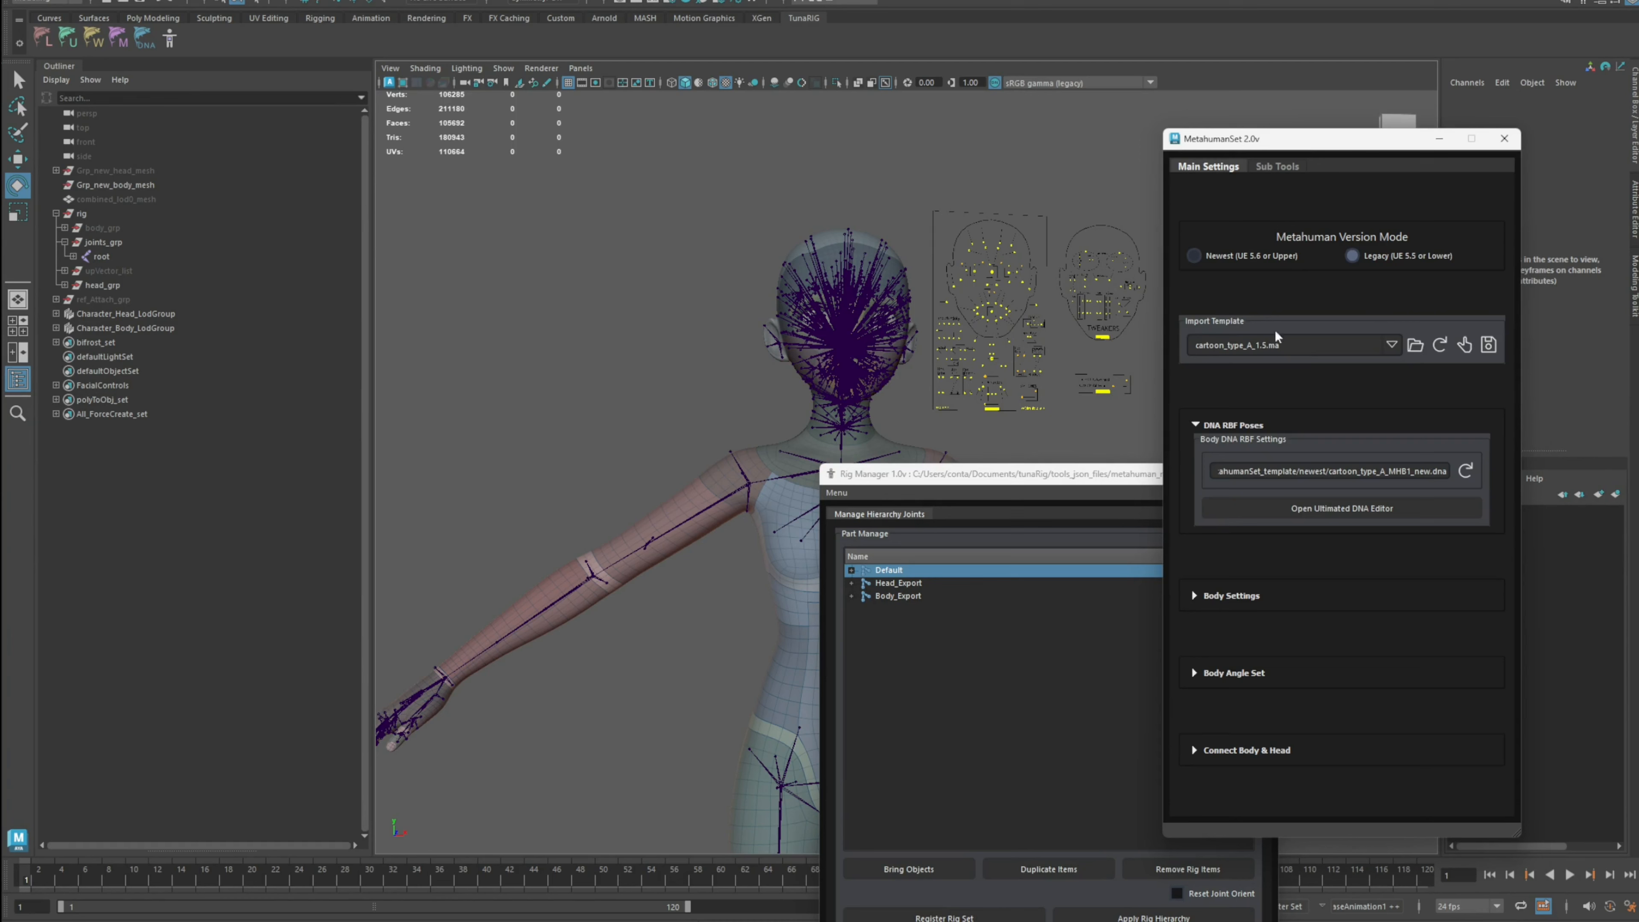
left_click(1329, 645)
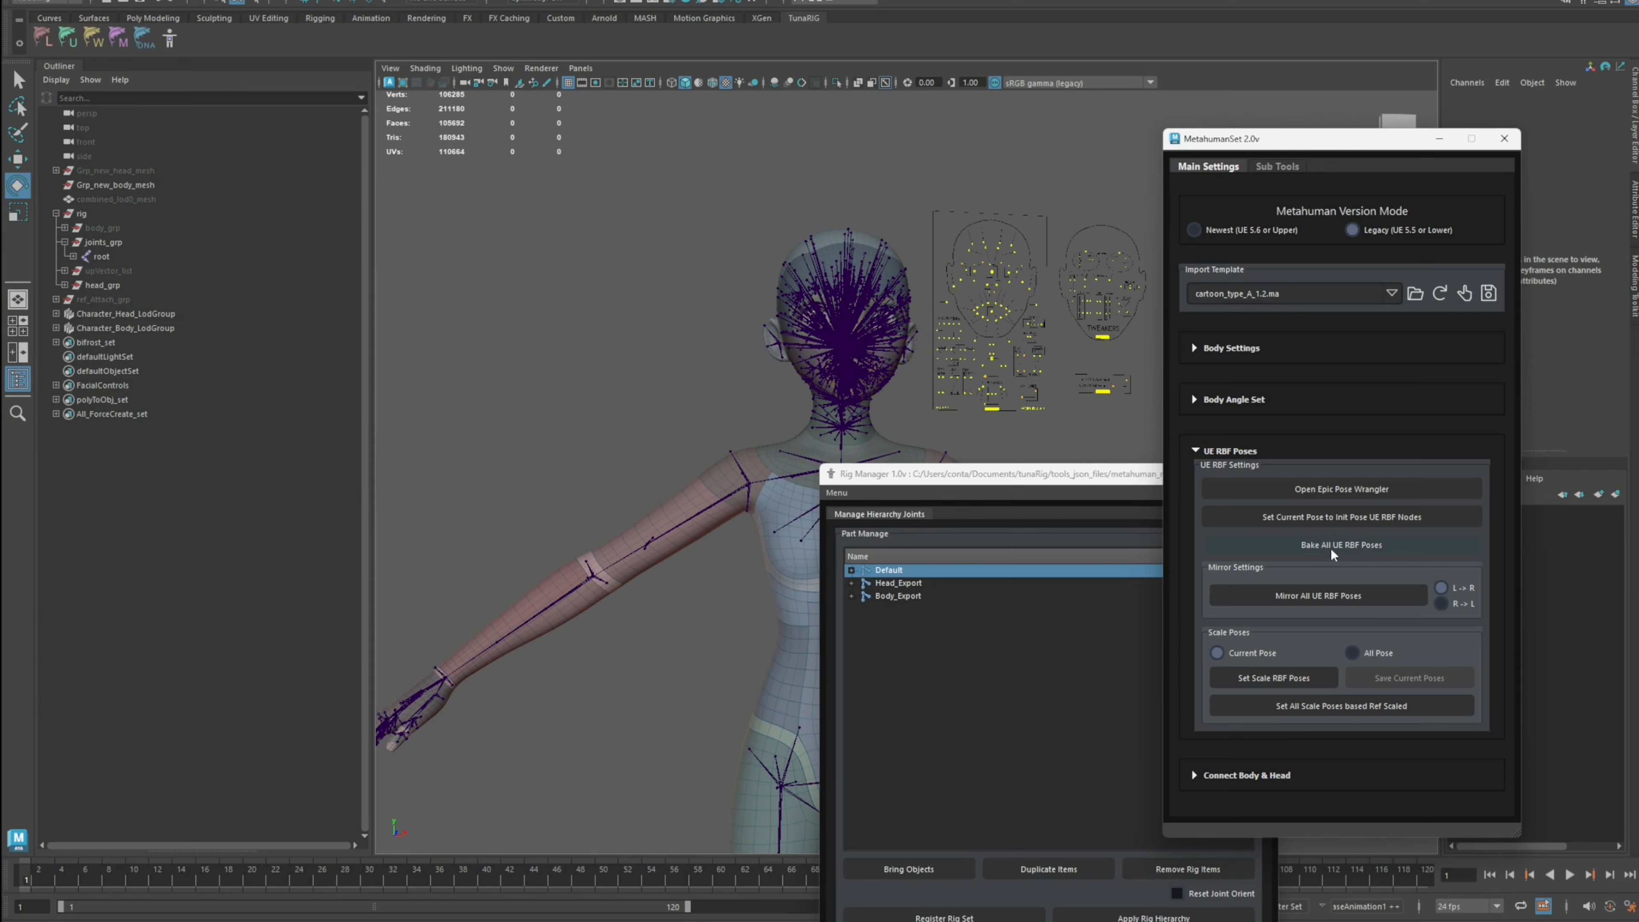
left_click(1250, 230)
left_click(1238, 594)
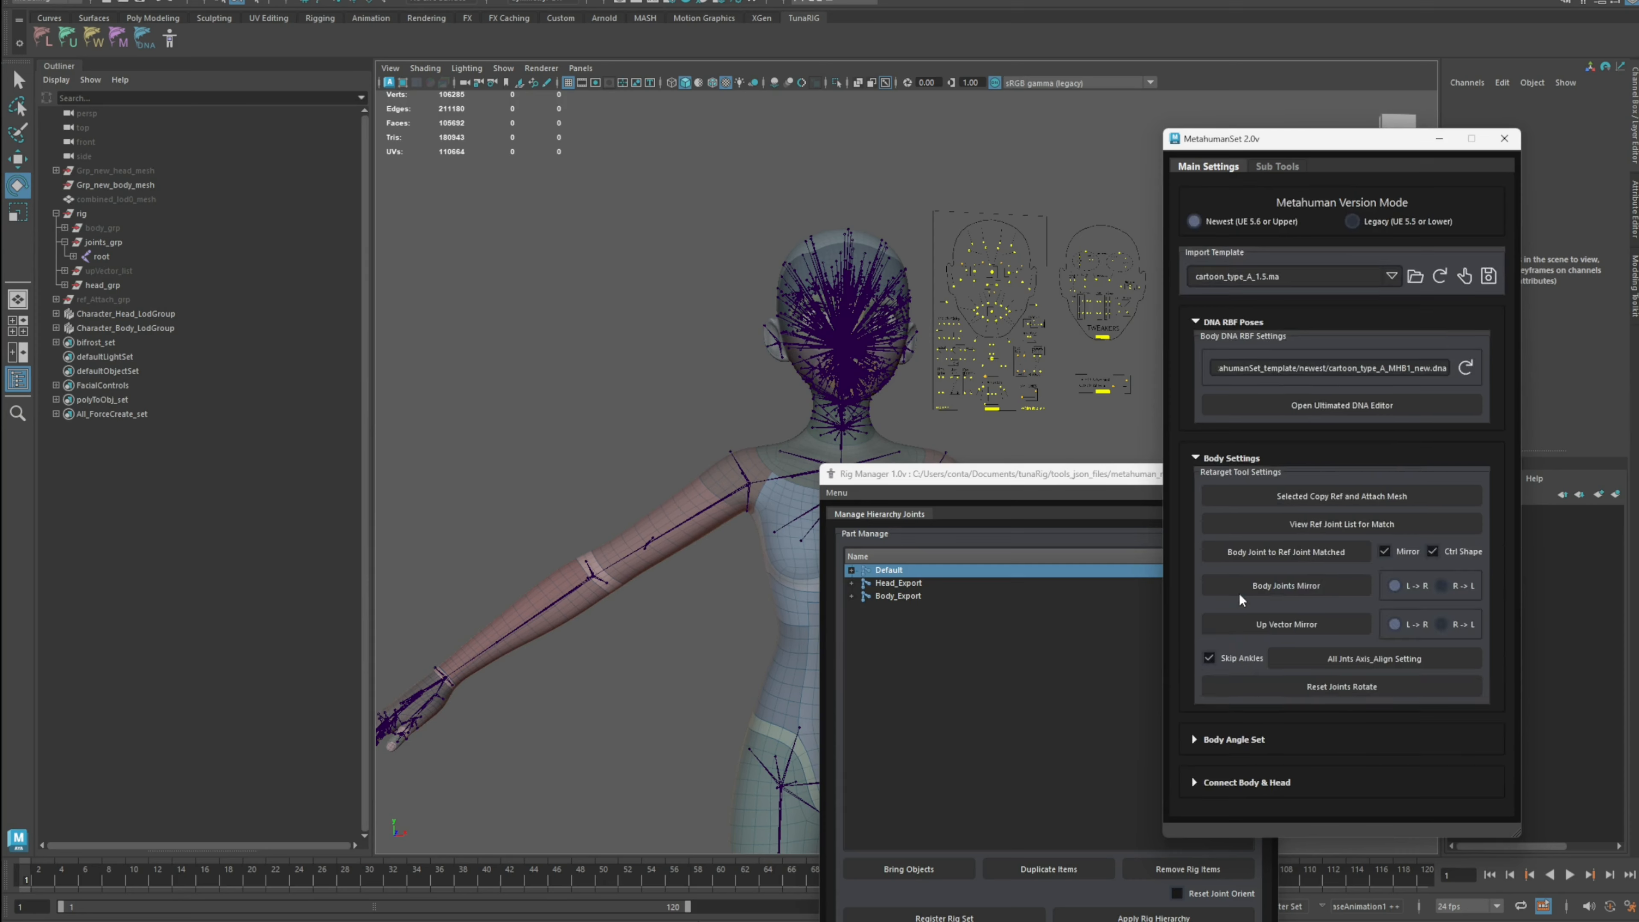
left_click(1226, 468)
left_click(1255, 681)
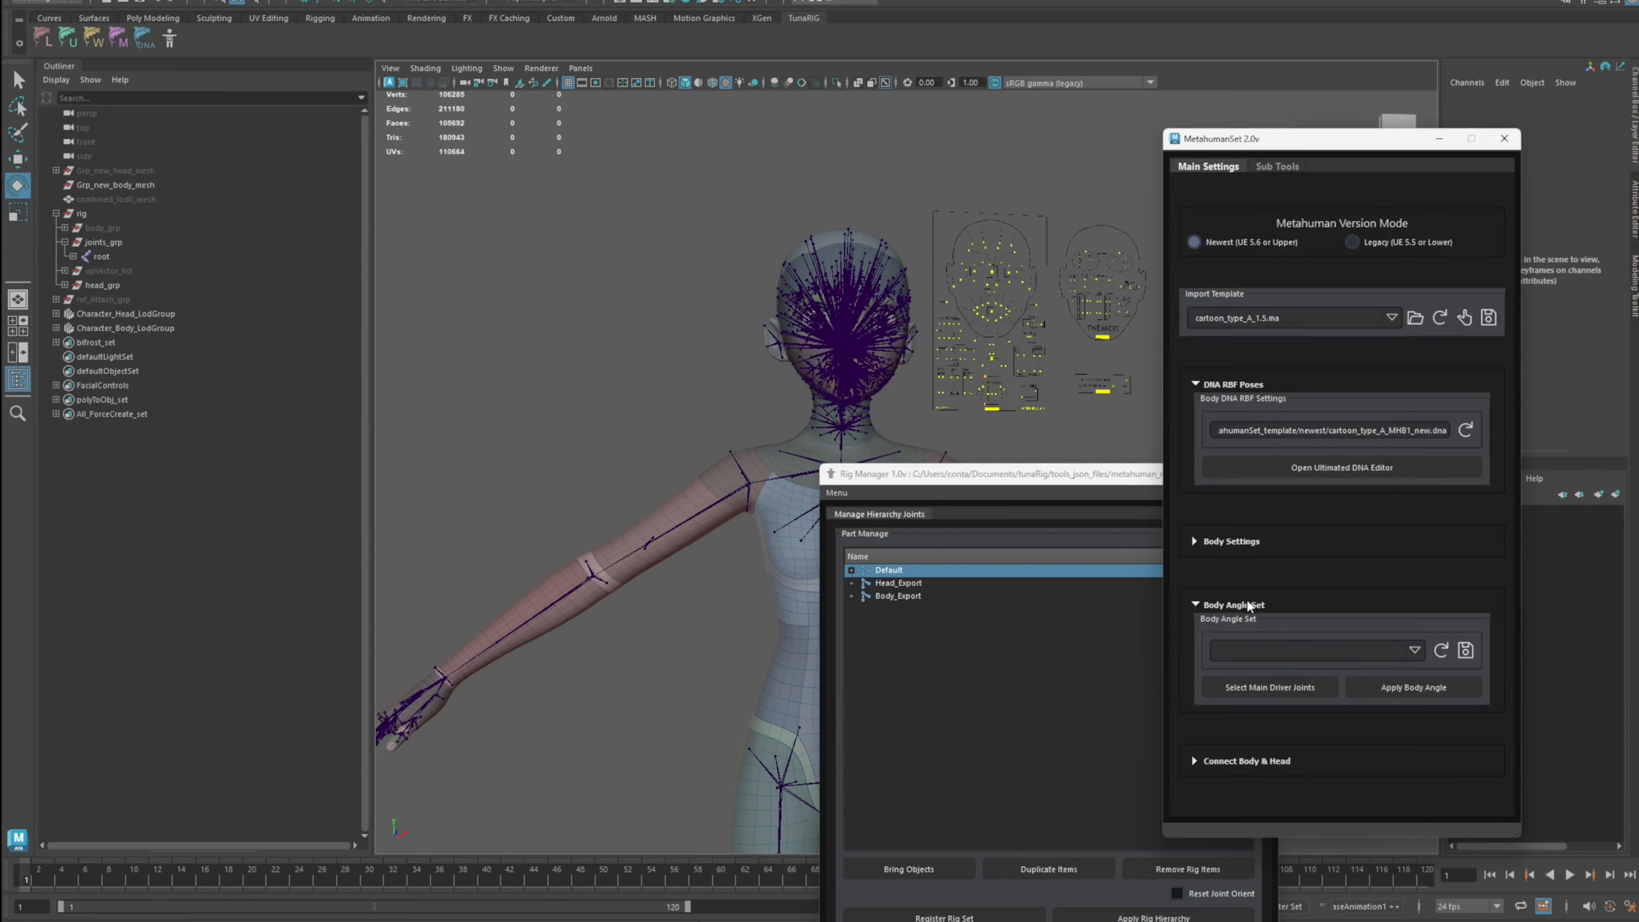
left_click(1247, 602)
left_click(1251, 744)
left_click(1229, 683)
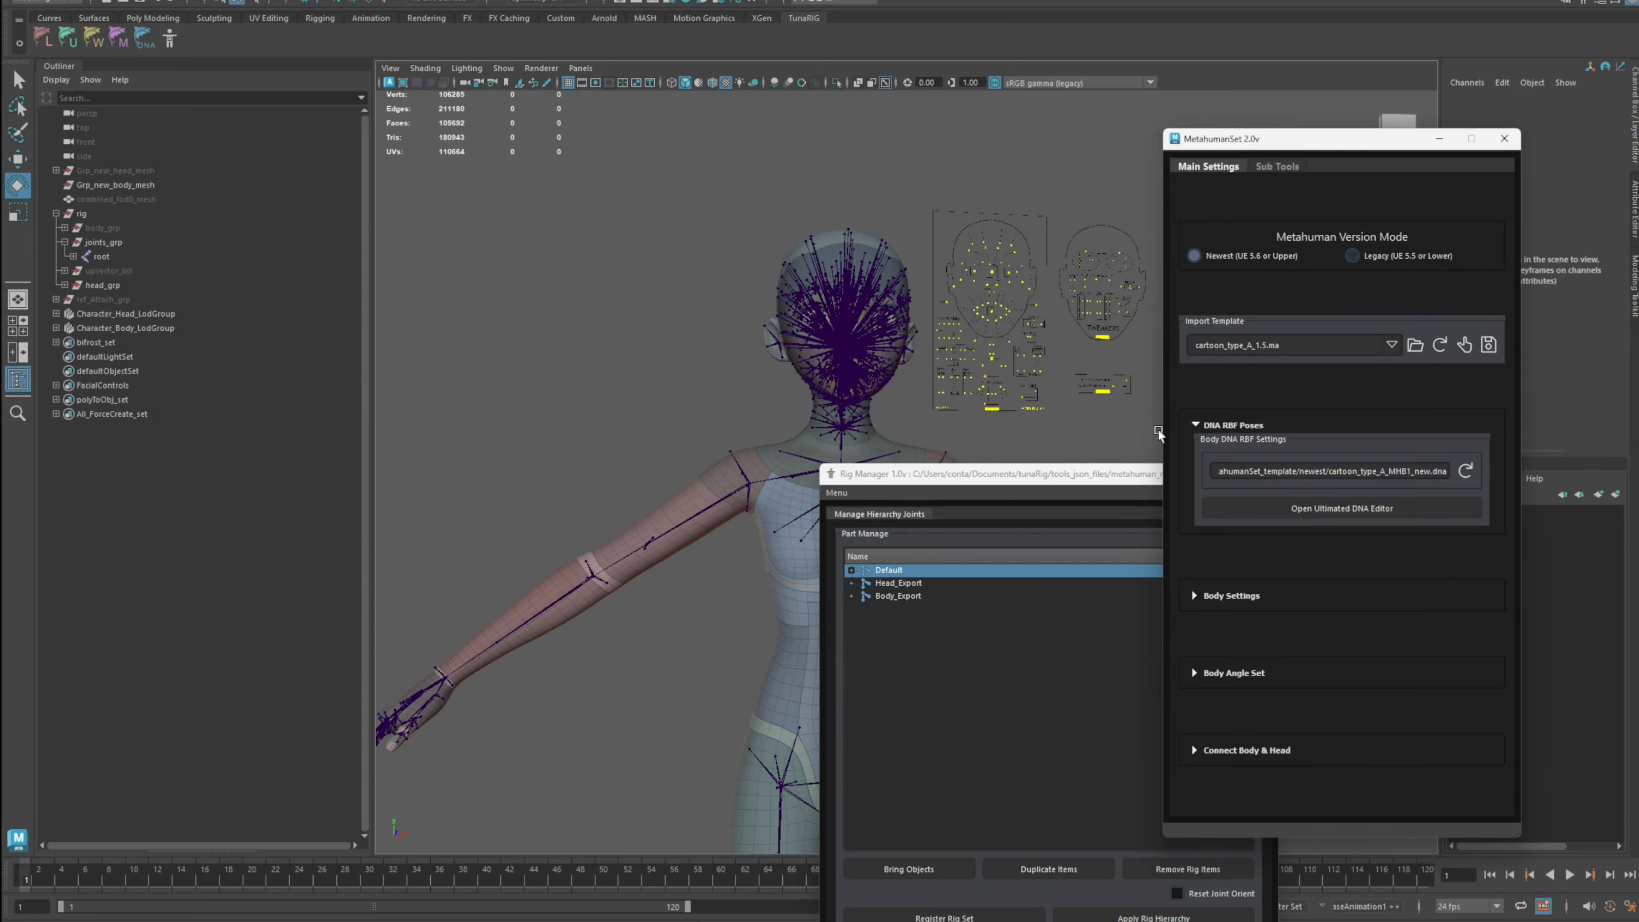
Step: Return to Unreal, close the older MetaHuman Tools widget and reposition the MetaHuman Tools Newest window
left_click(1170, 921)
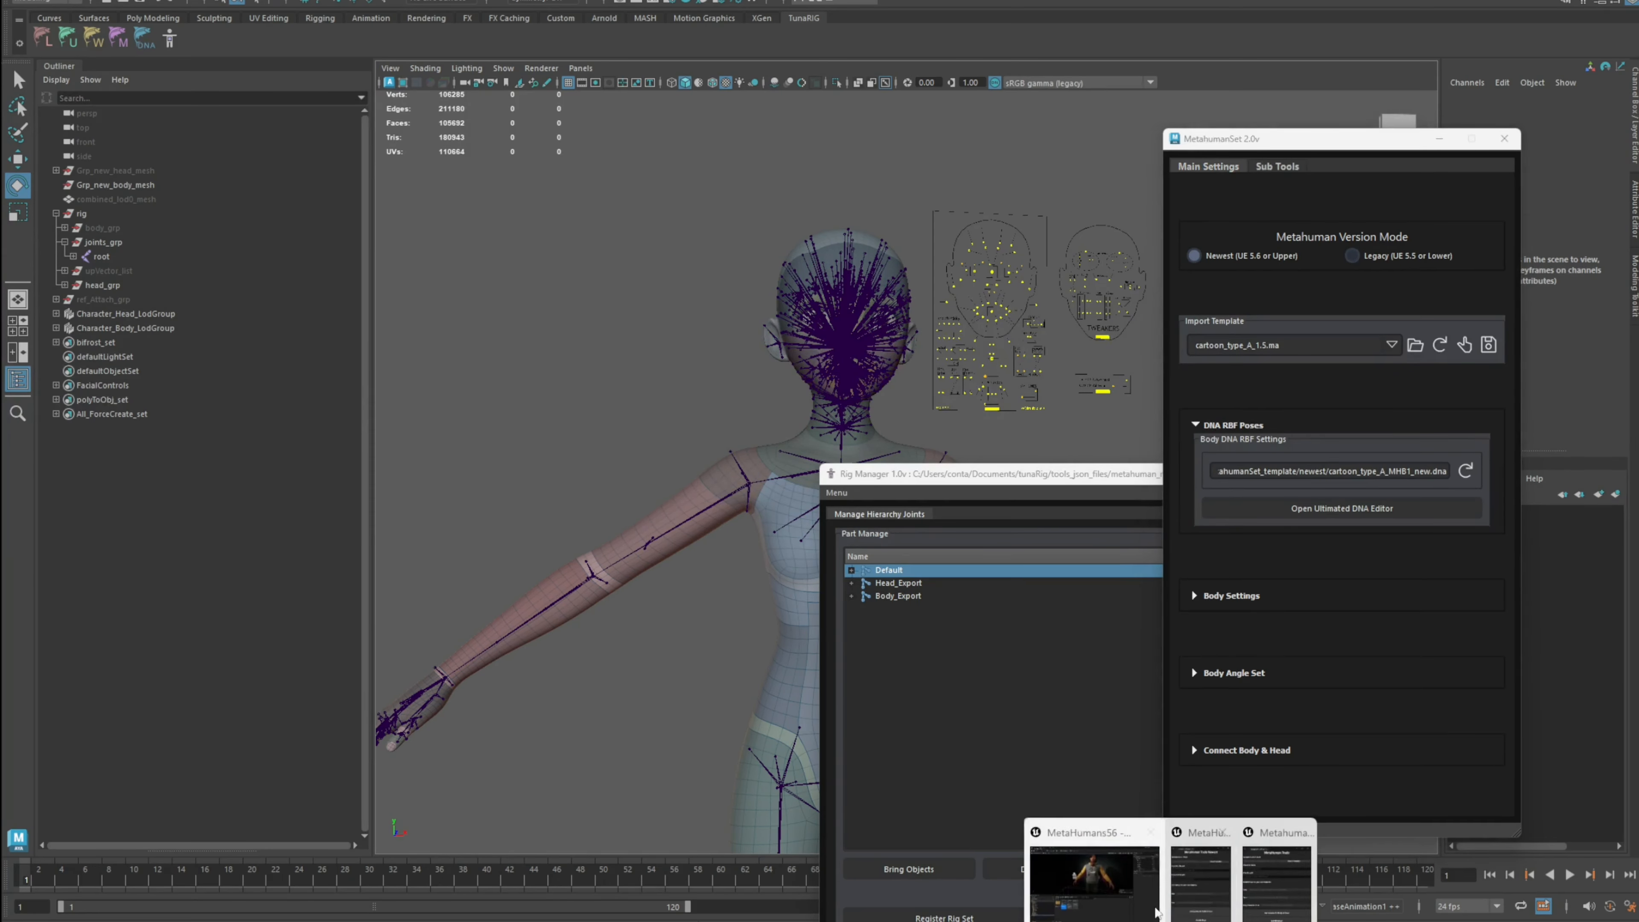
left_click(1154, 908)
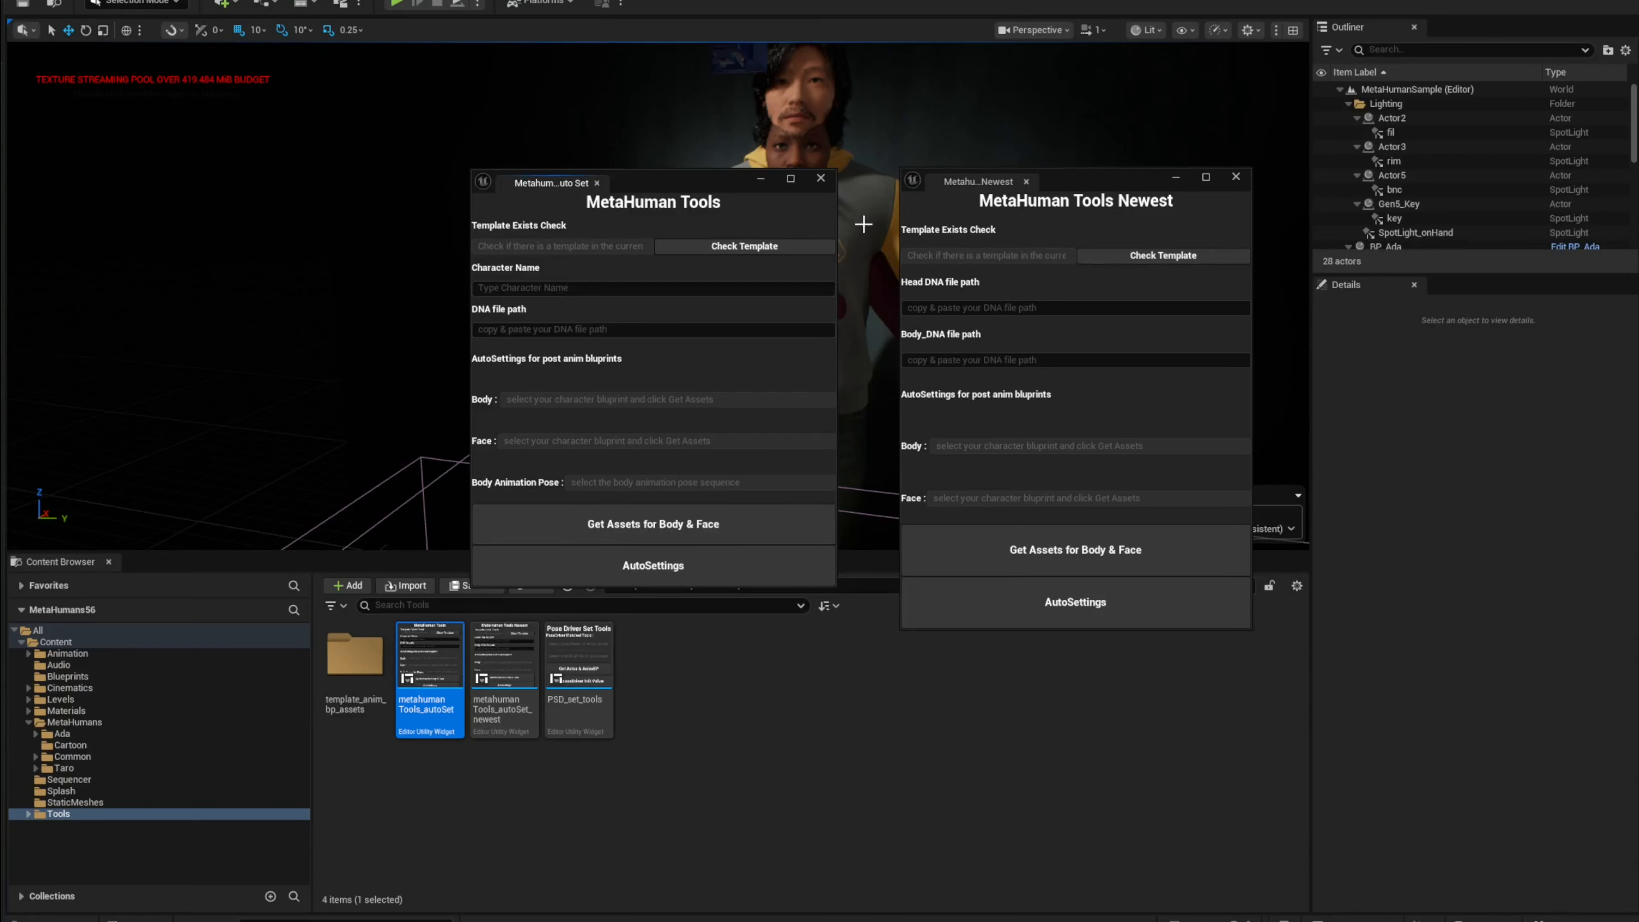
left_click(821, 179)
left_click_drag(1084, 181, 1176, 137)
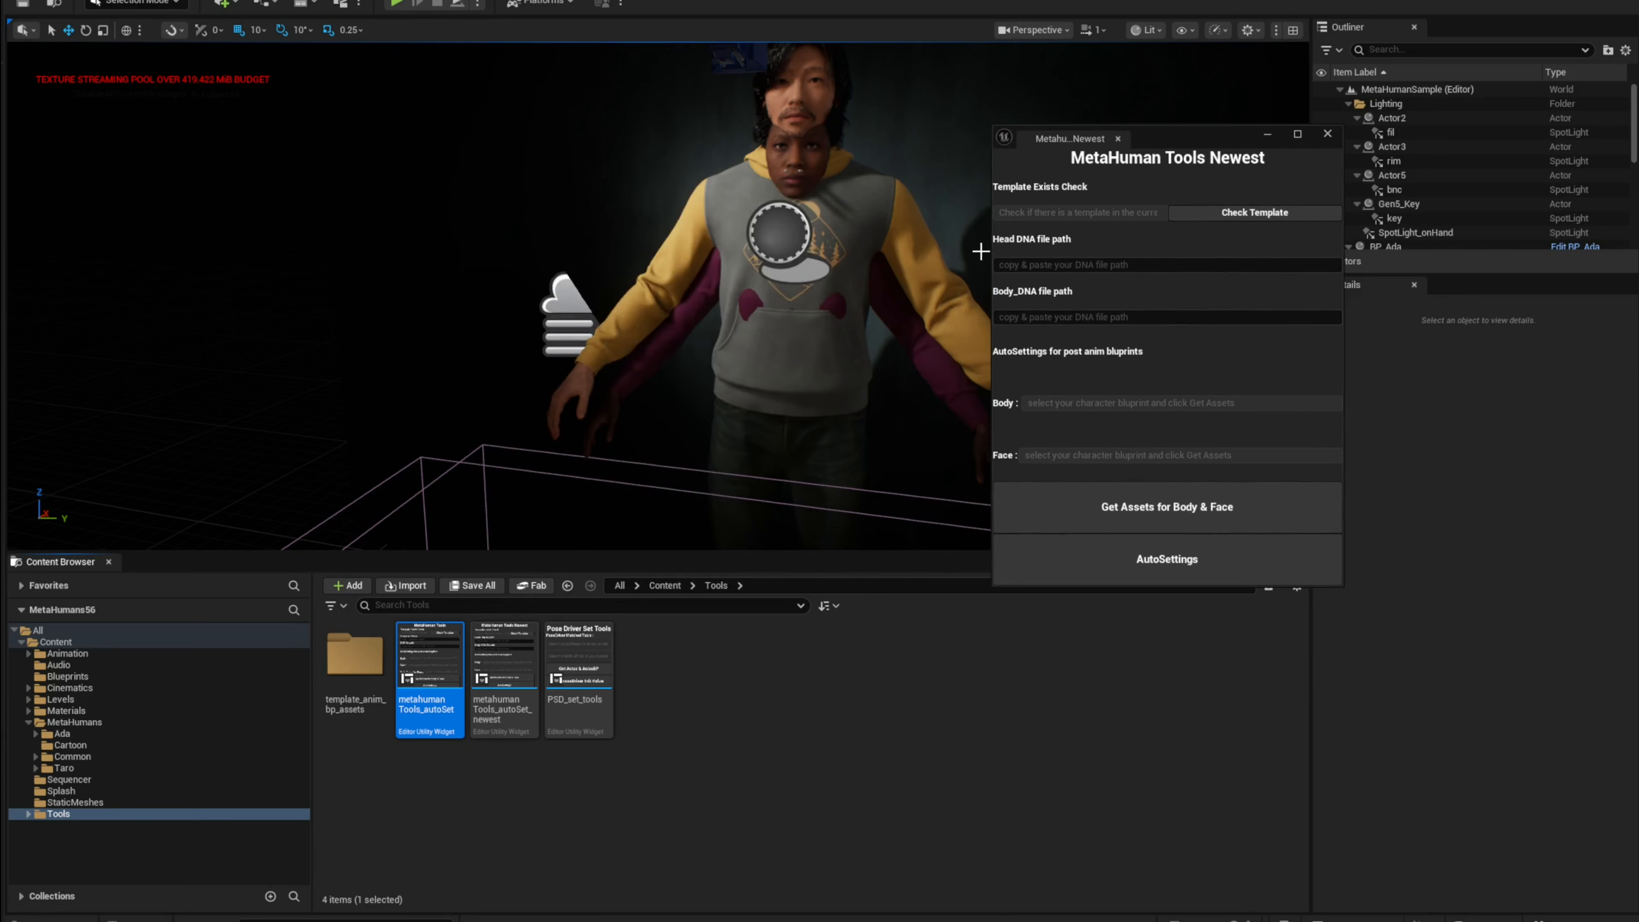
left_click_drag(1147, 137, 1105, 138)
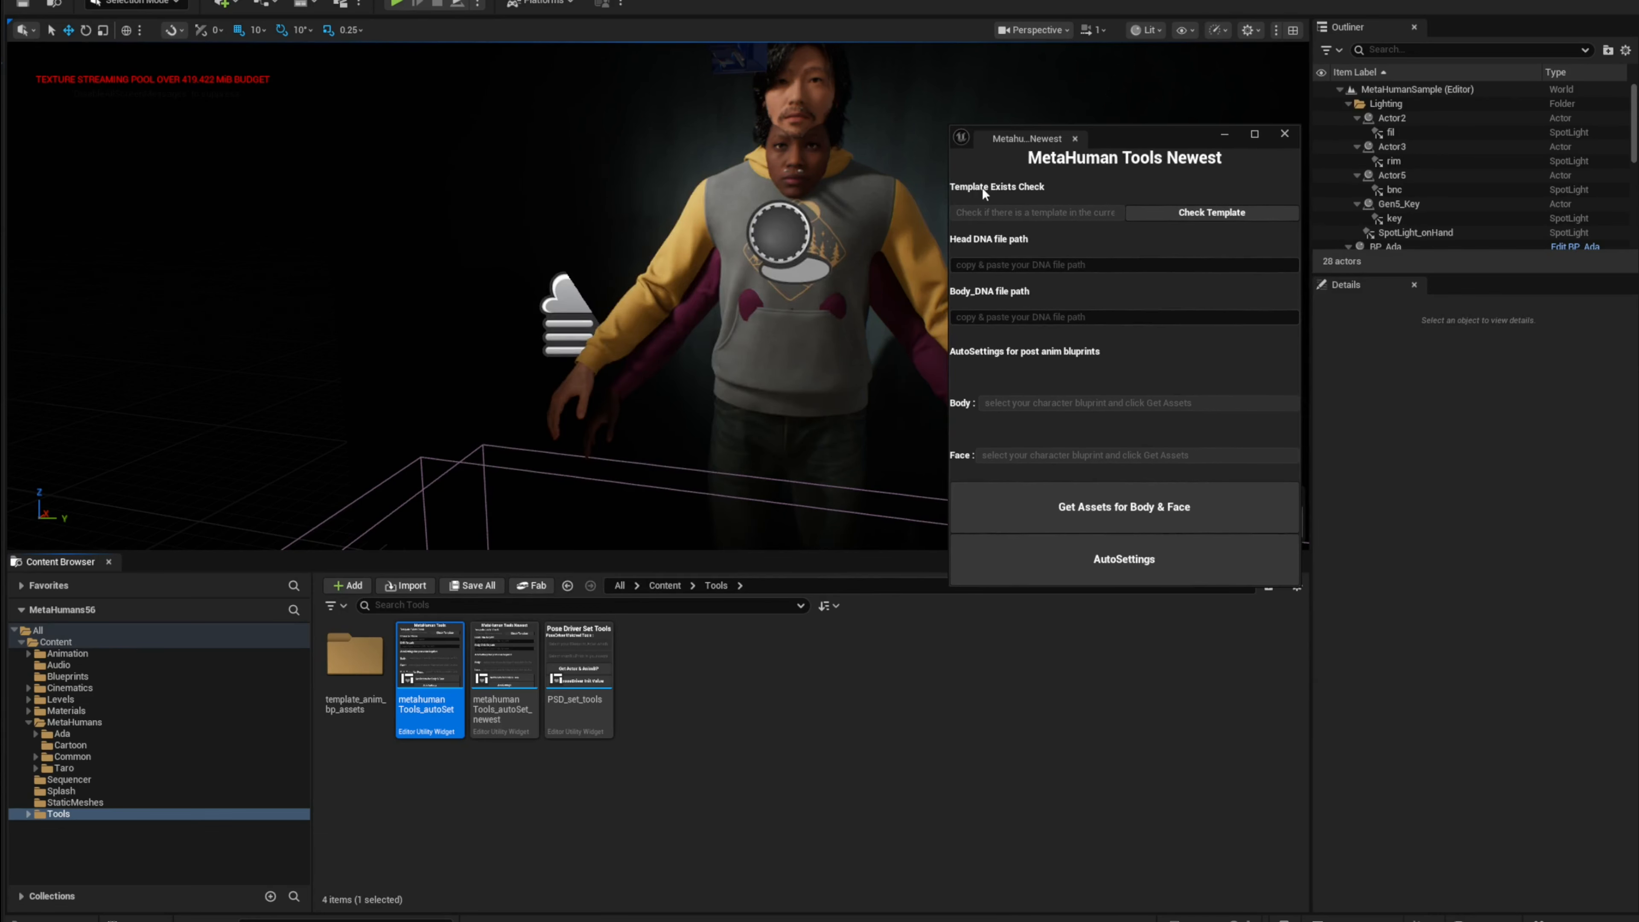
Step: Run Check Template in MetaHuman Tools Newest and open the MetaHumans Common folder
left_click(1189, 217)
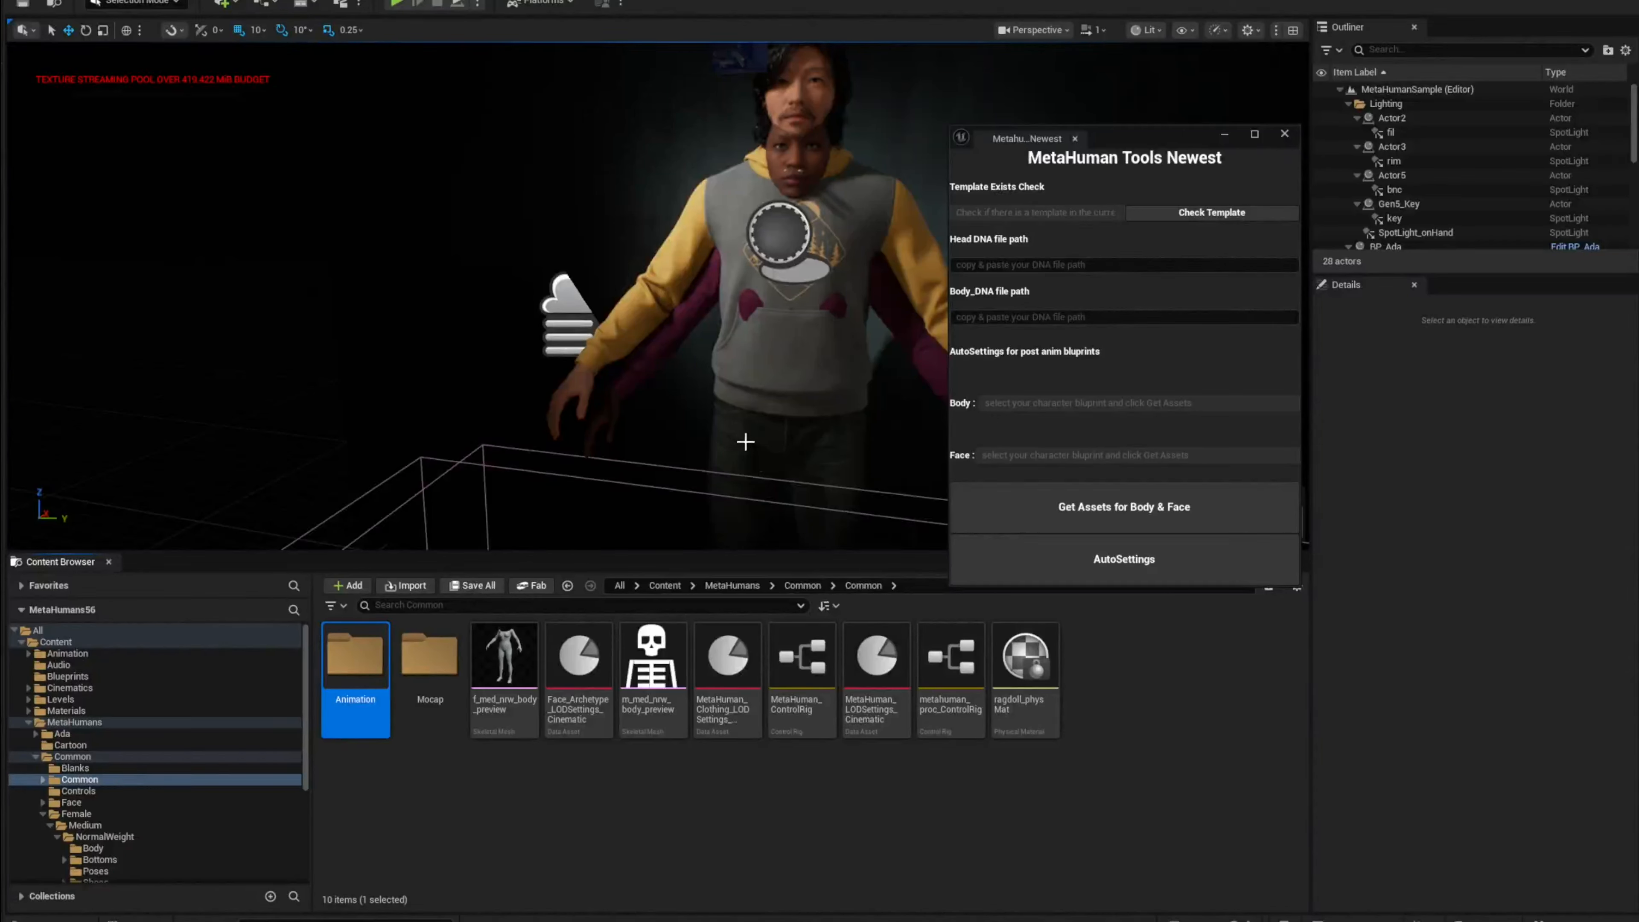
left_click(907, 791)
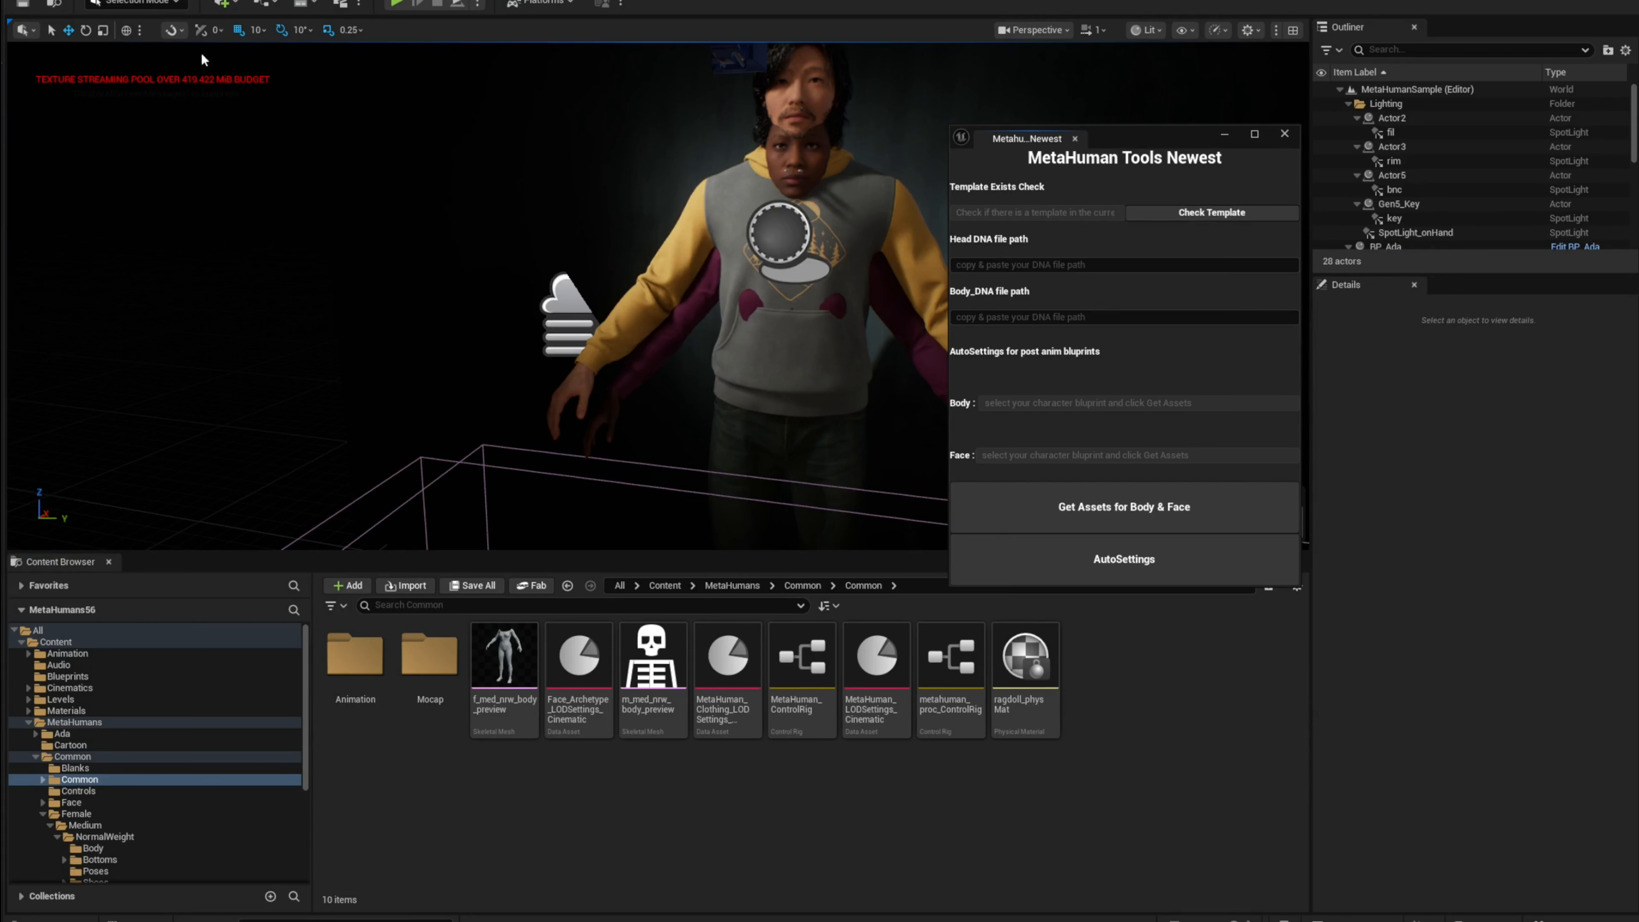
left_click(142, 779)
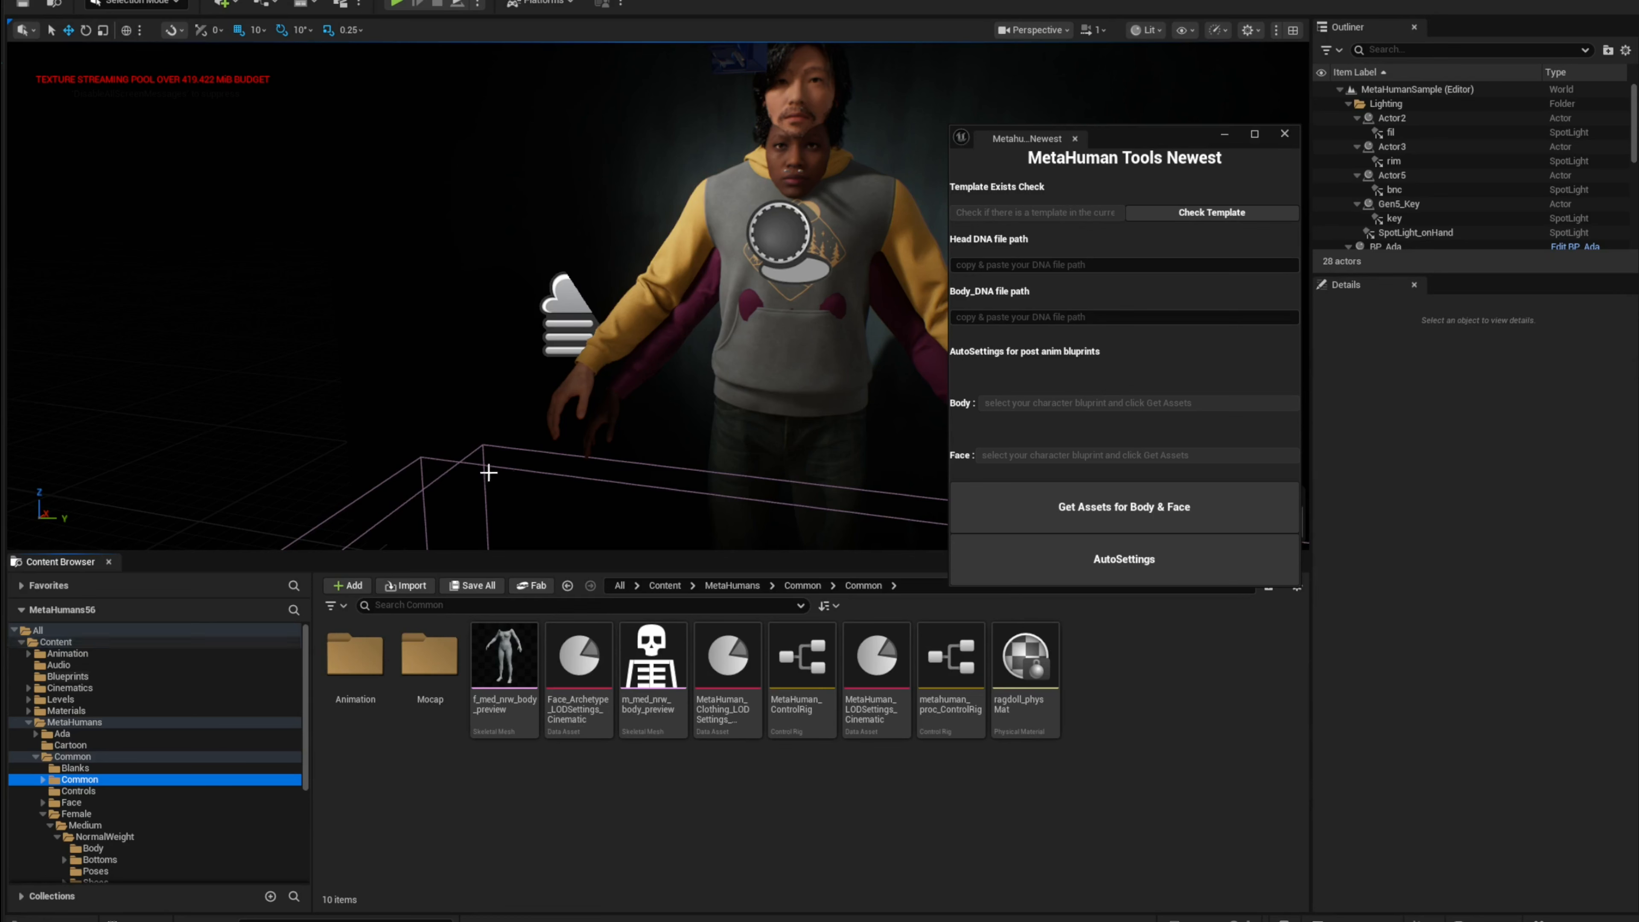
Step: Close the MetaHuman Tools Newest window and open the MetaHumans folder in the Content Browser
left_click(1107, 227)
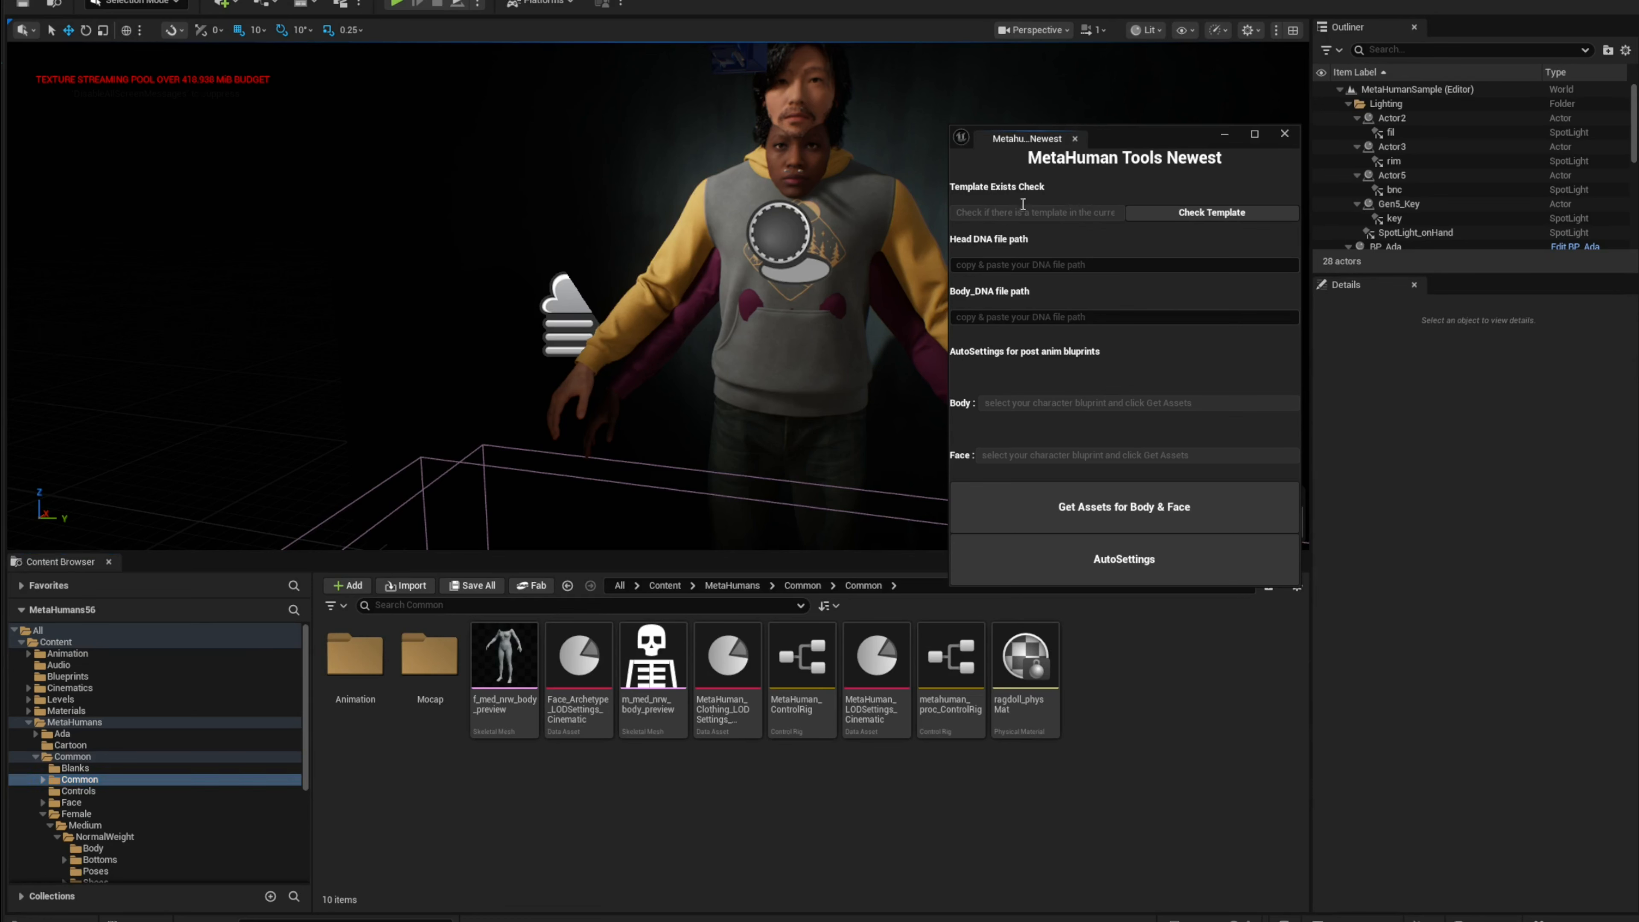
left_click(1294, 140)
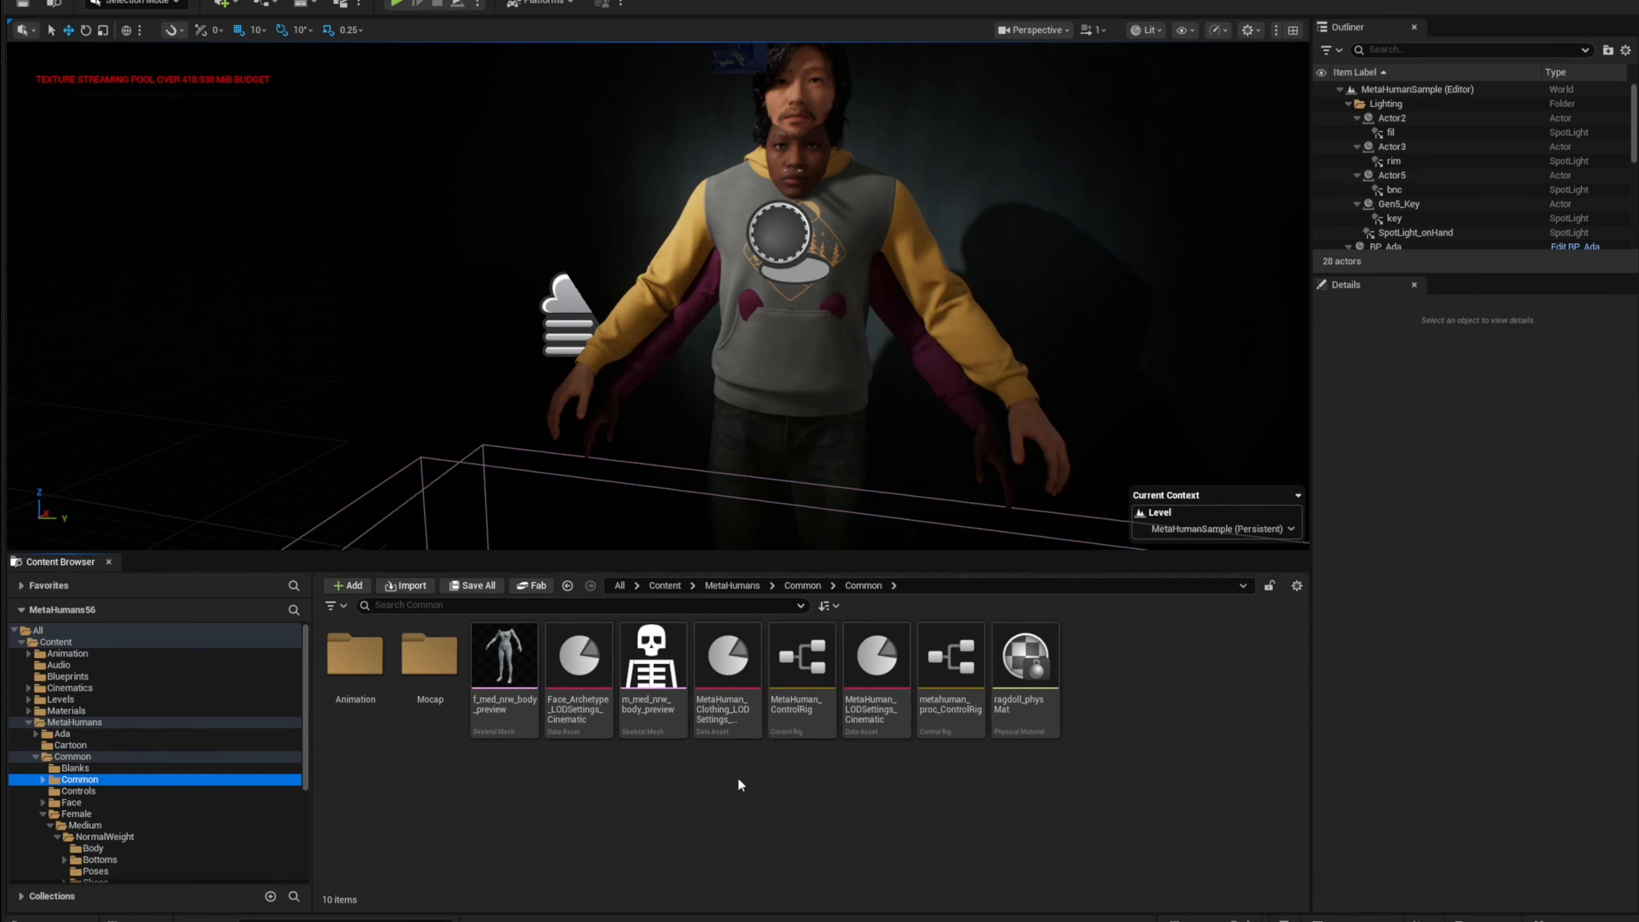
left_click(43, 814)
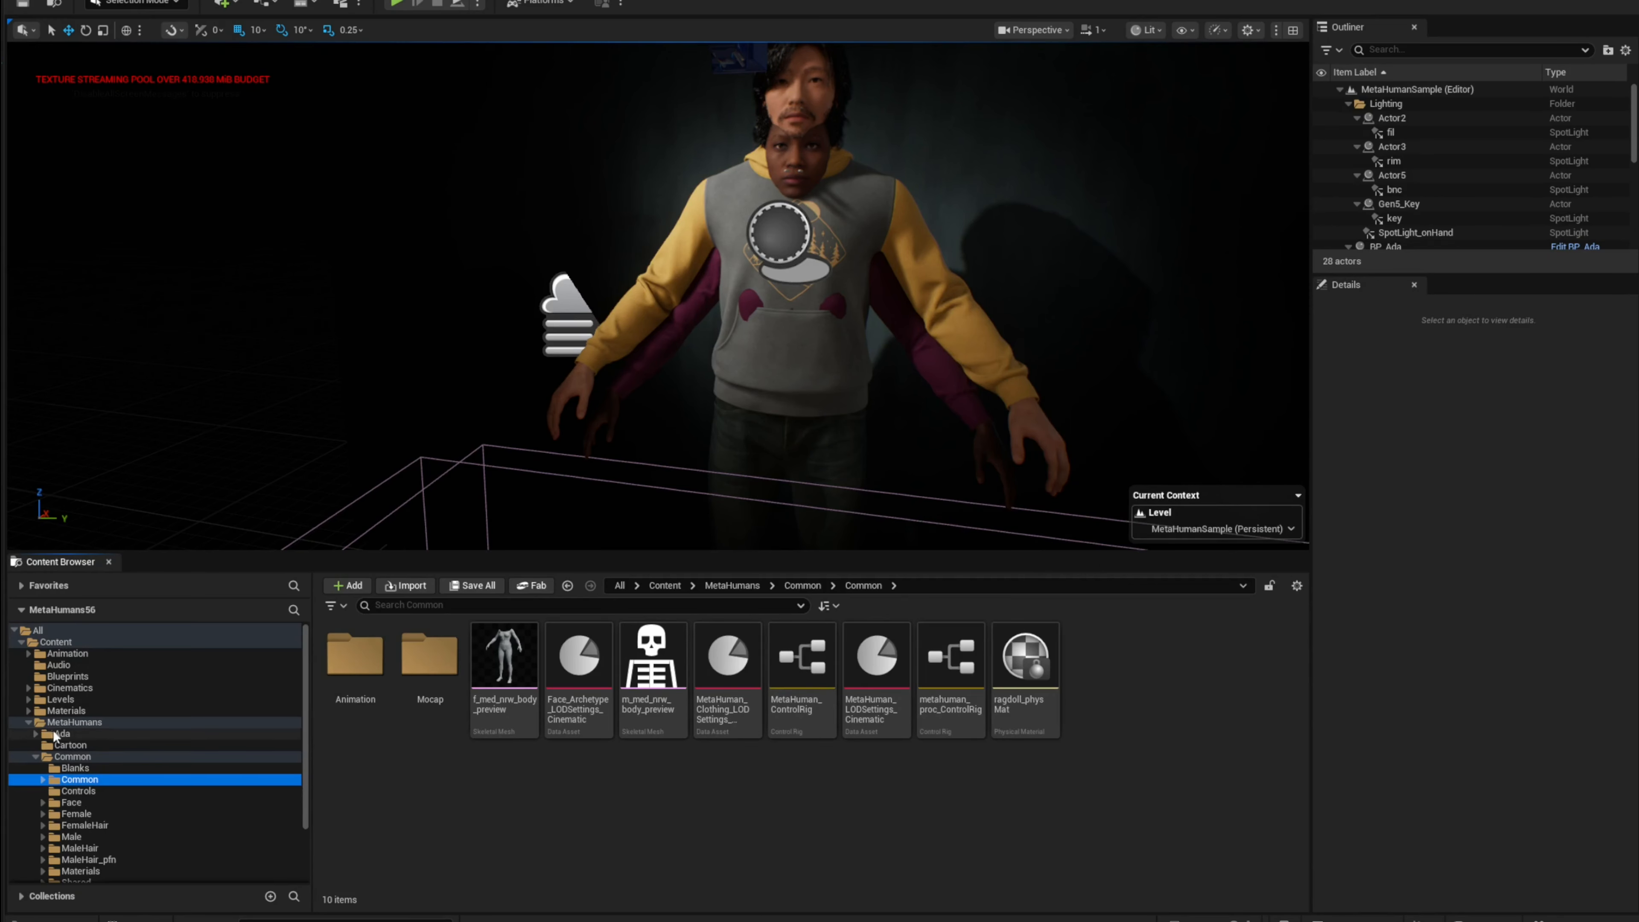
left_click(29, 723)
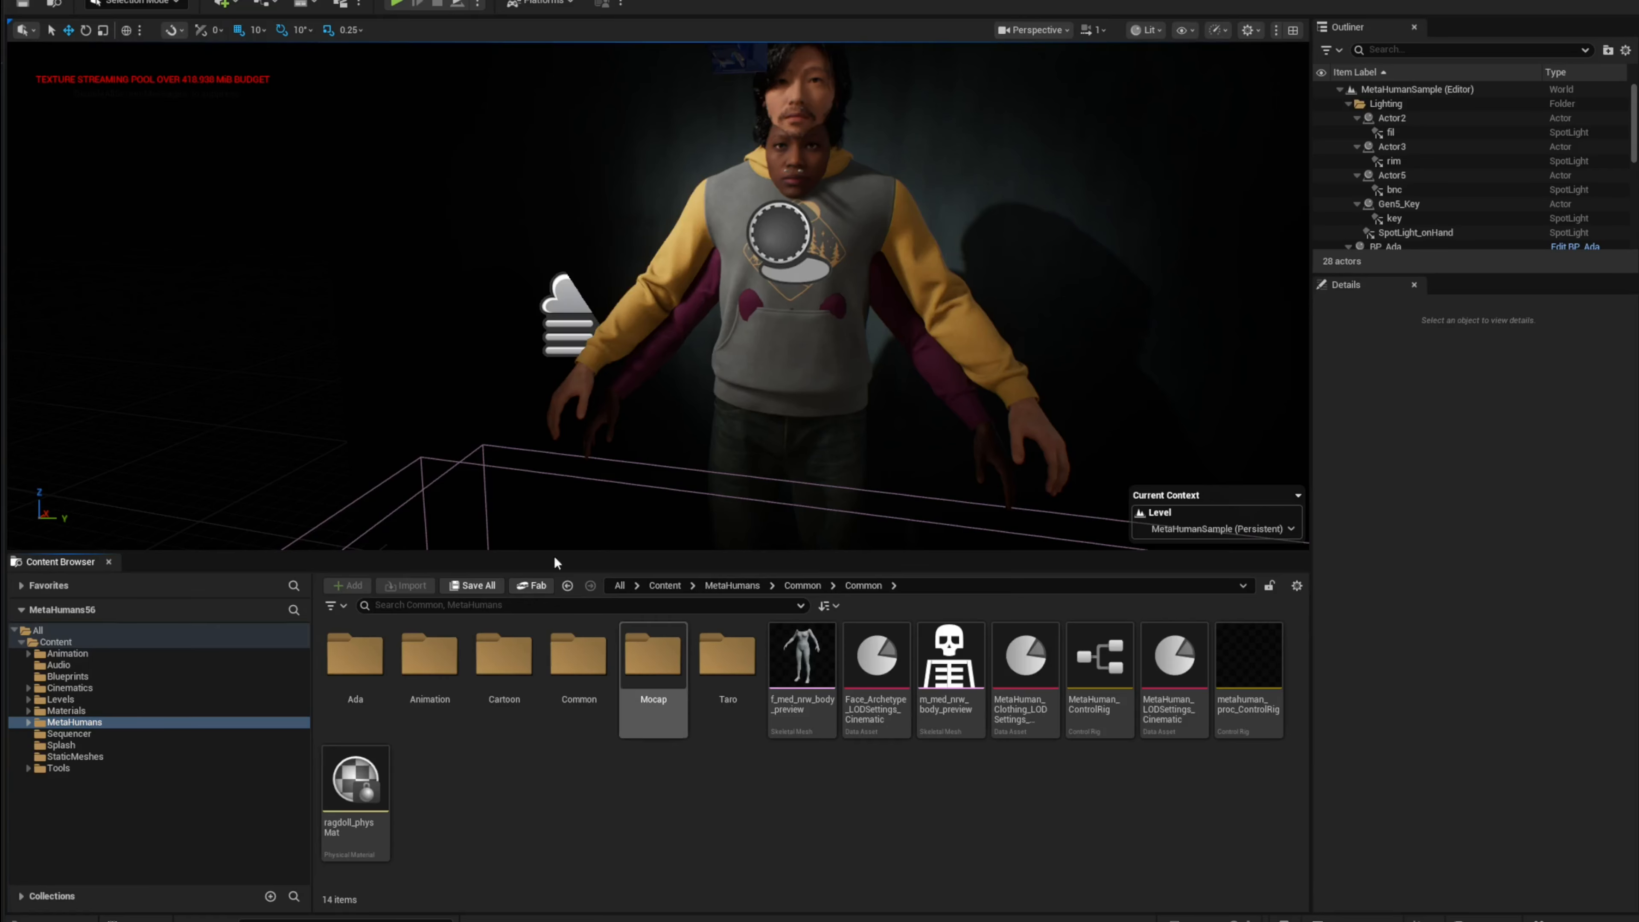
Step: Open the Plugins window, reposition it, and search the plugin list for metahuman
left_click(55, 0)
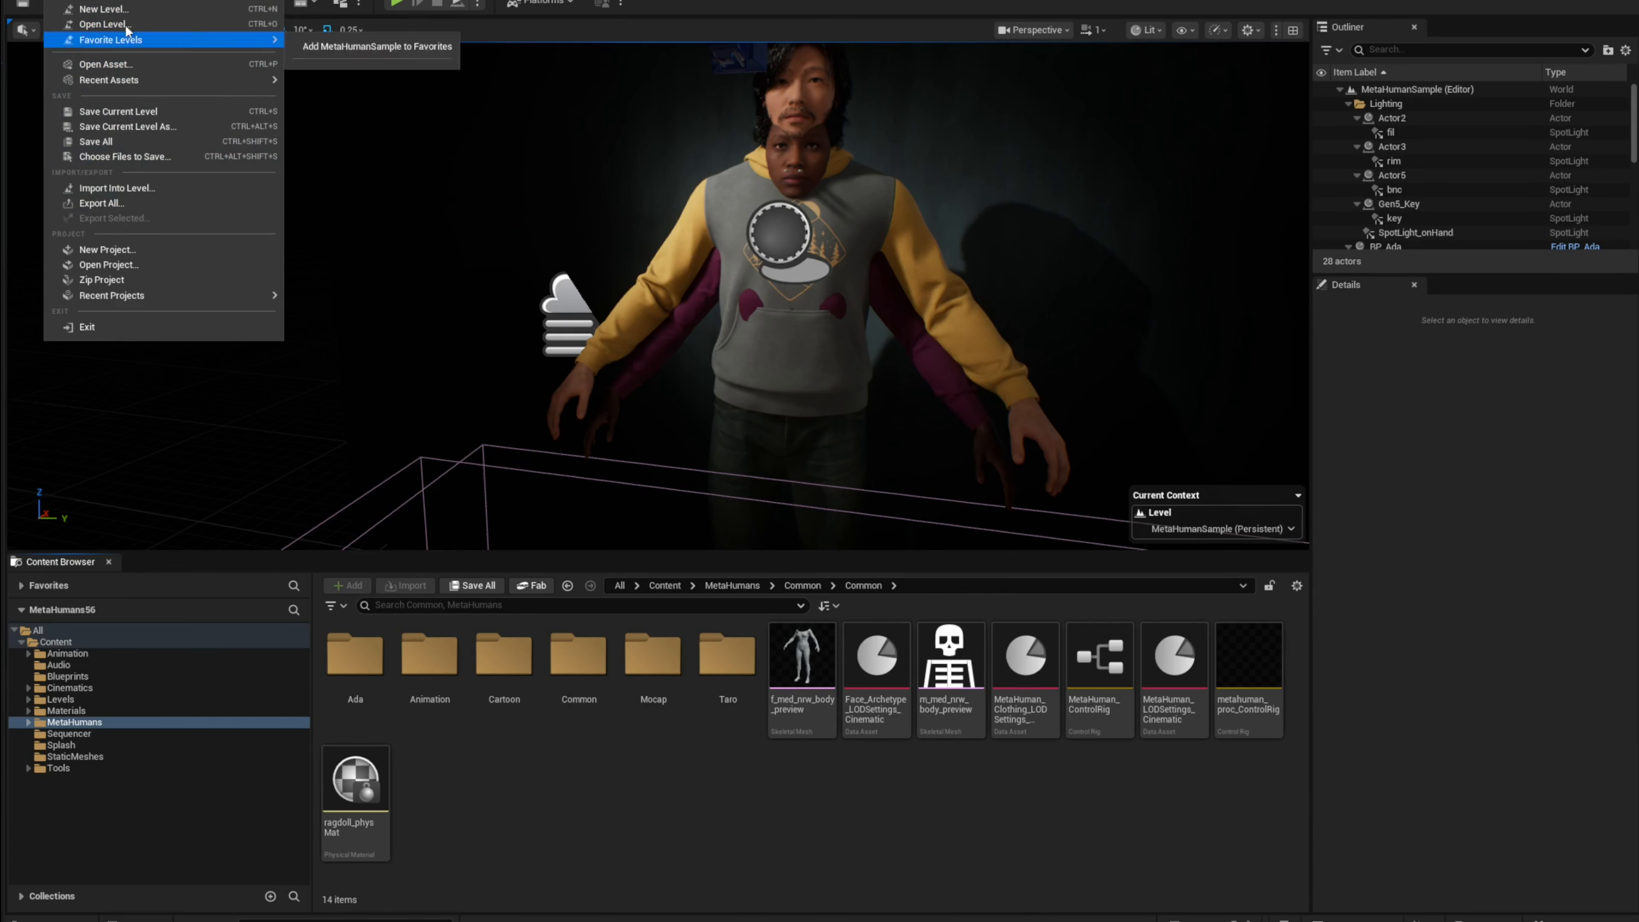
left_click(147, 195)
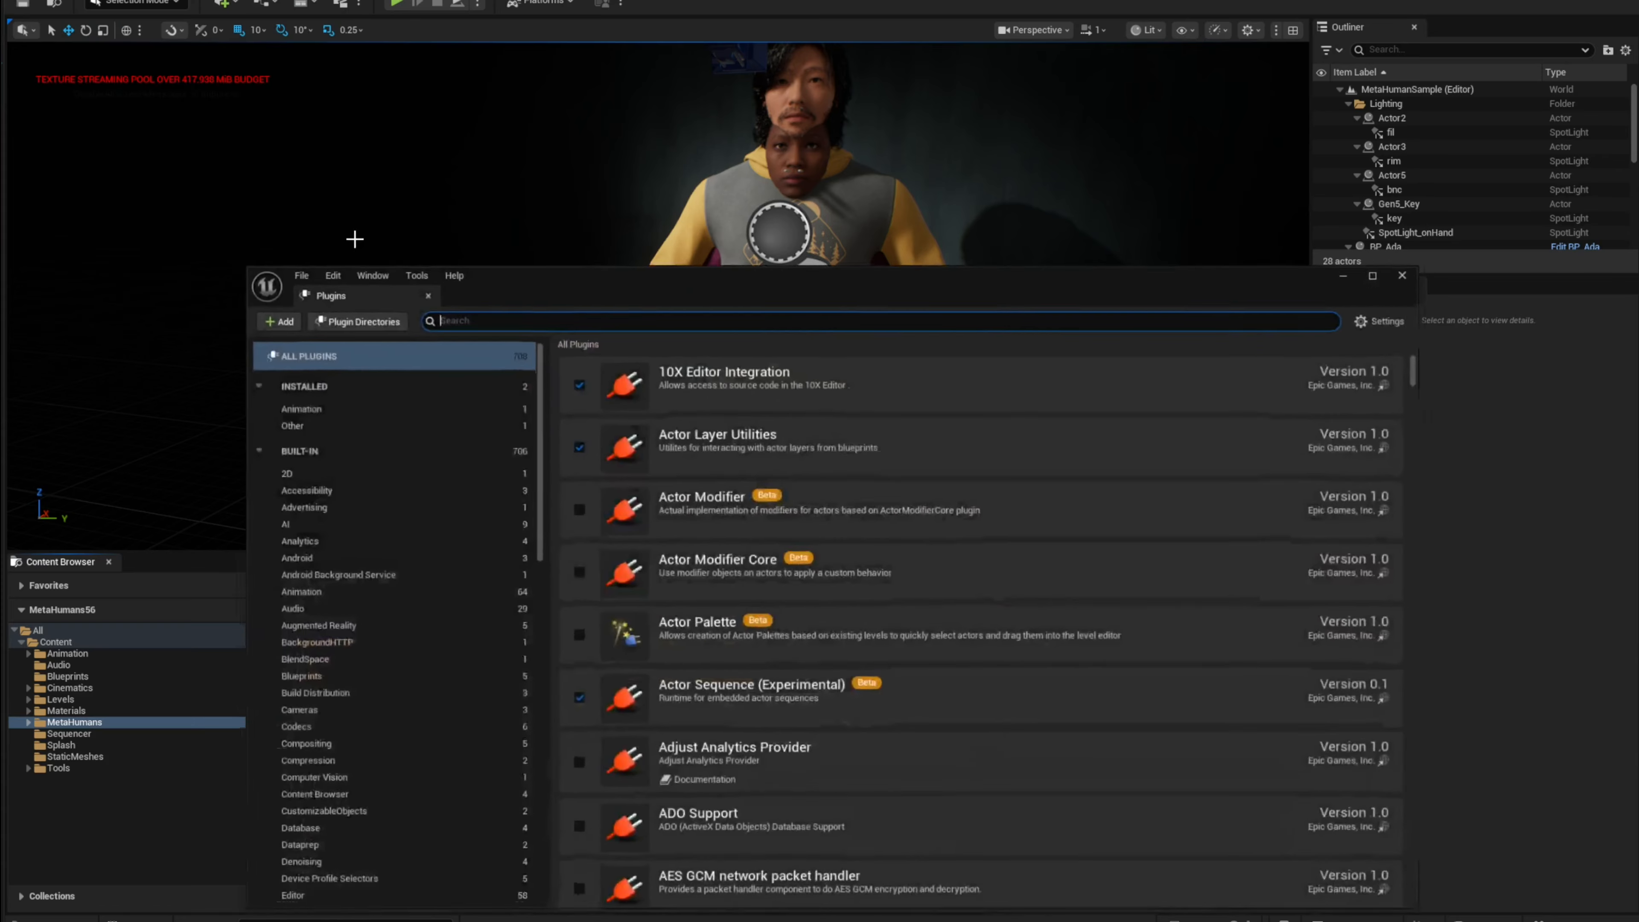
left_click_drag(801, 293, 749, 200)
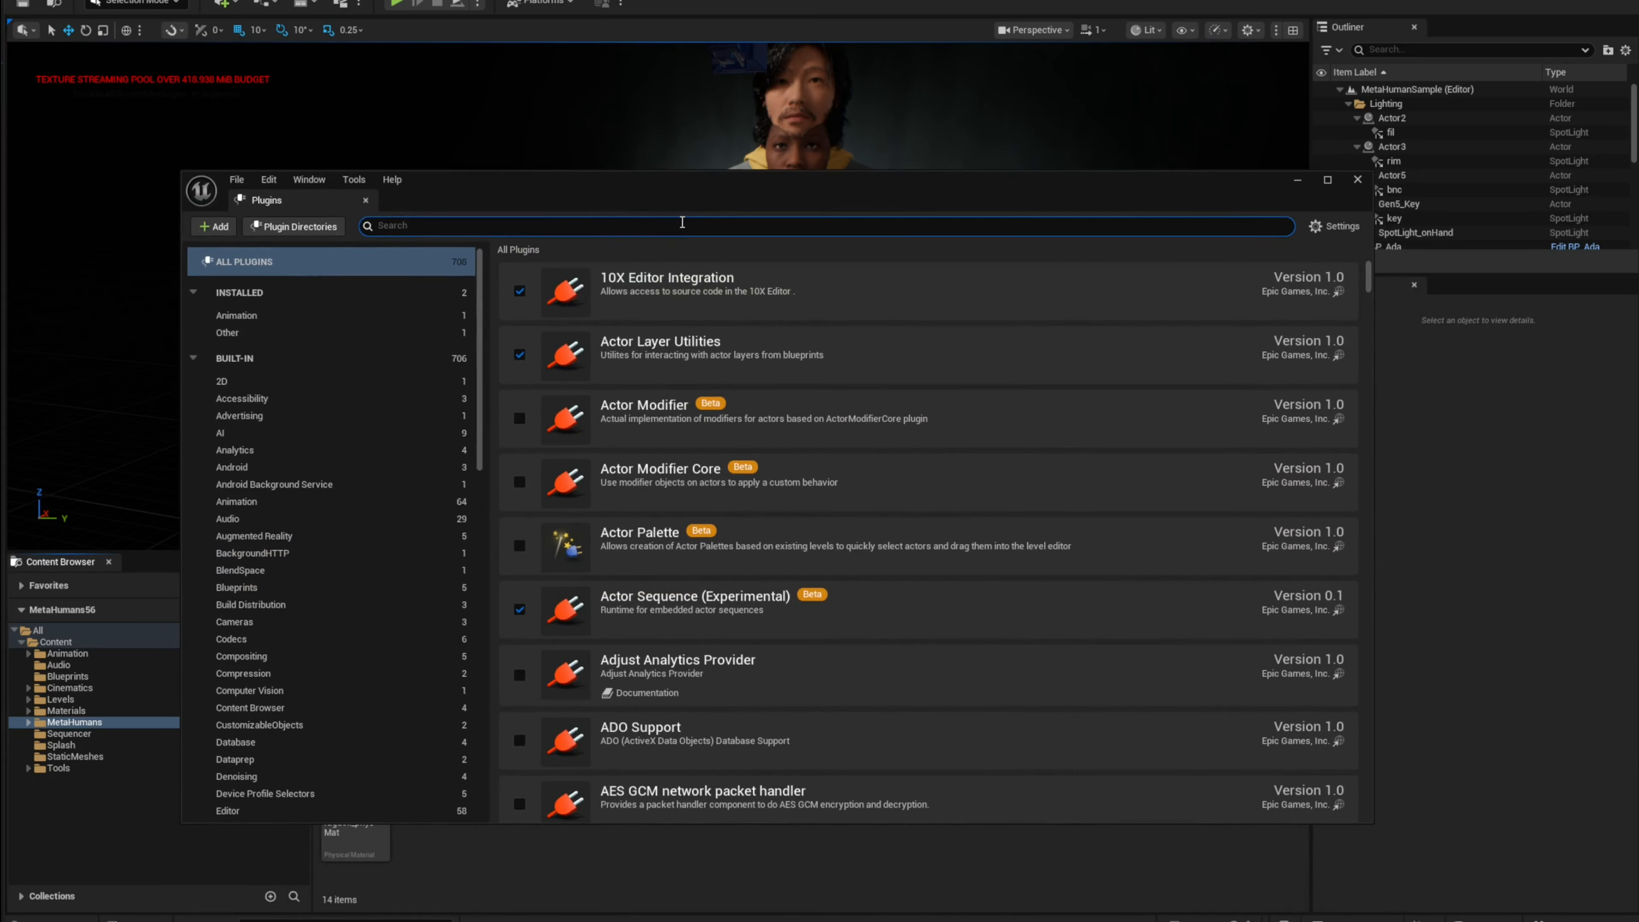
type("metahuman")
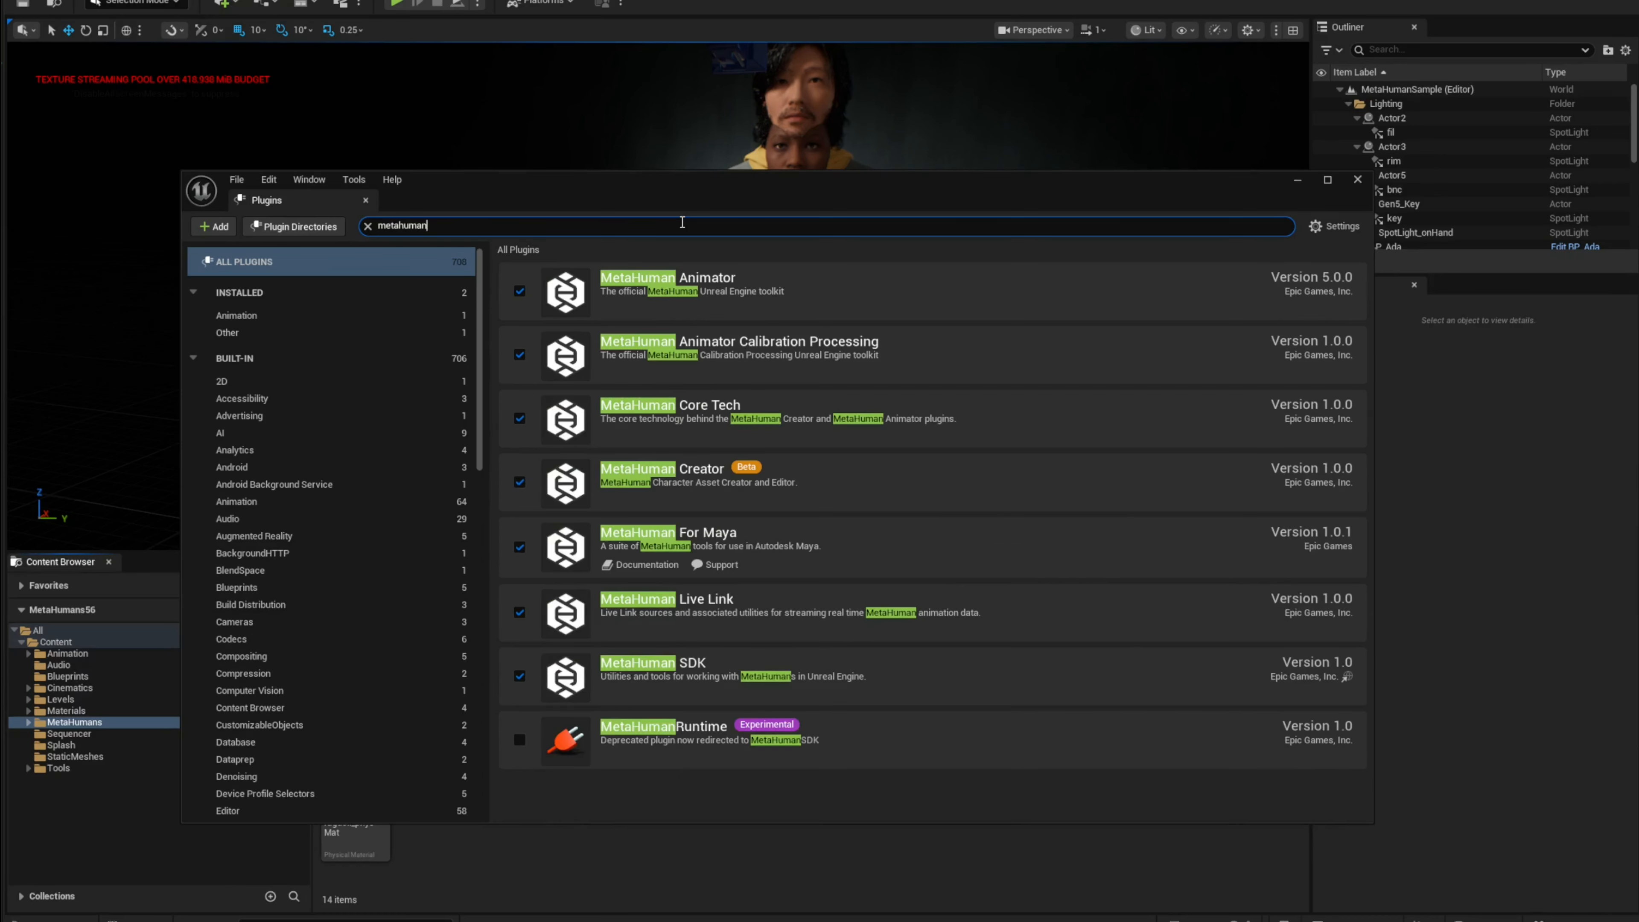
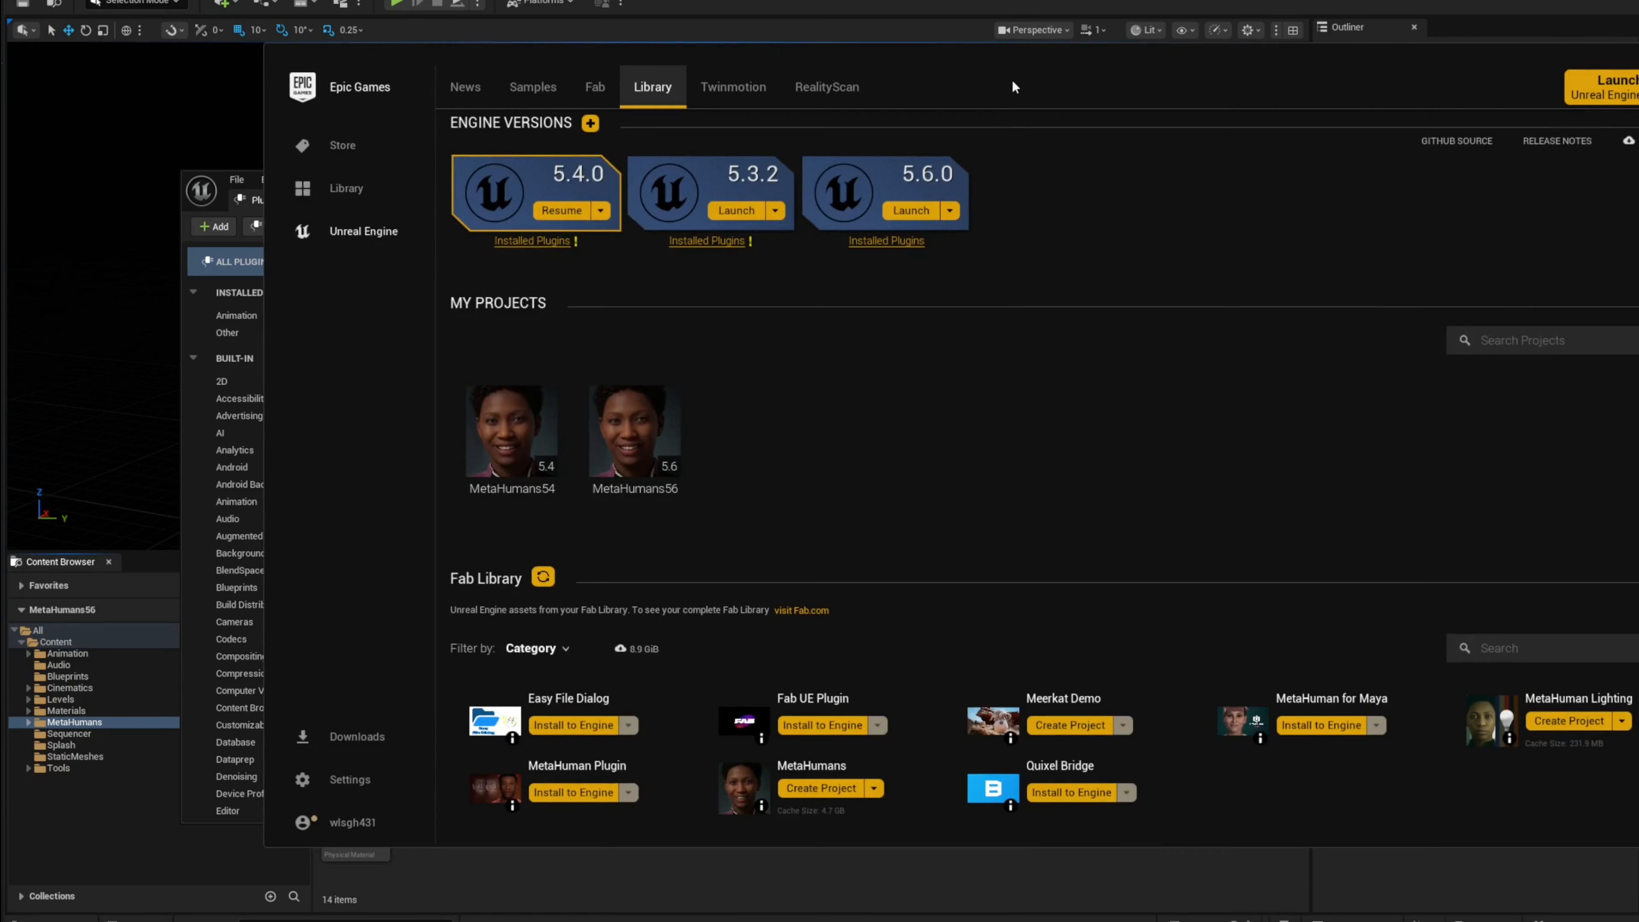
Step: In the Epic Games Launcher, review the Unreal Engine 5.6.0 installation options, then close the dialog and minimize the launcher
left_click_drag(1012, 80, 932, 130)
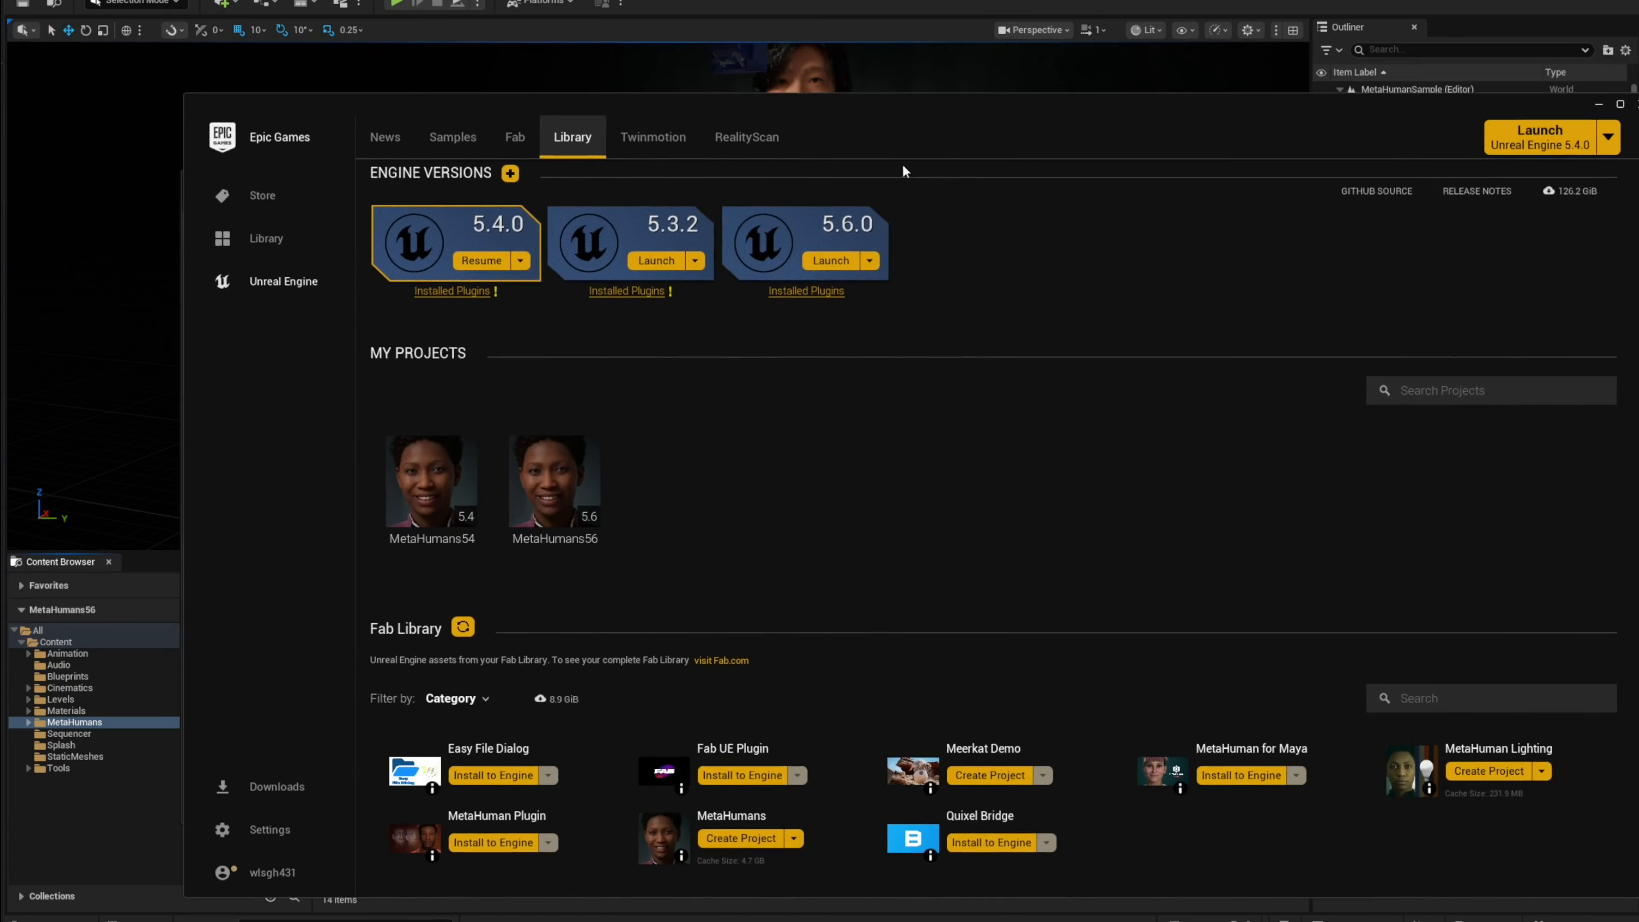
left_click(869, 260)
left_click(864, 284)
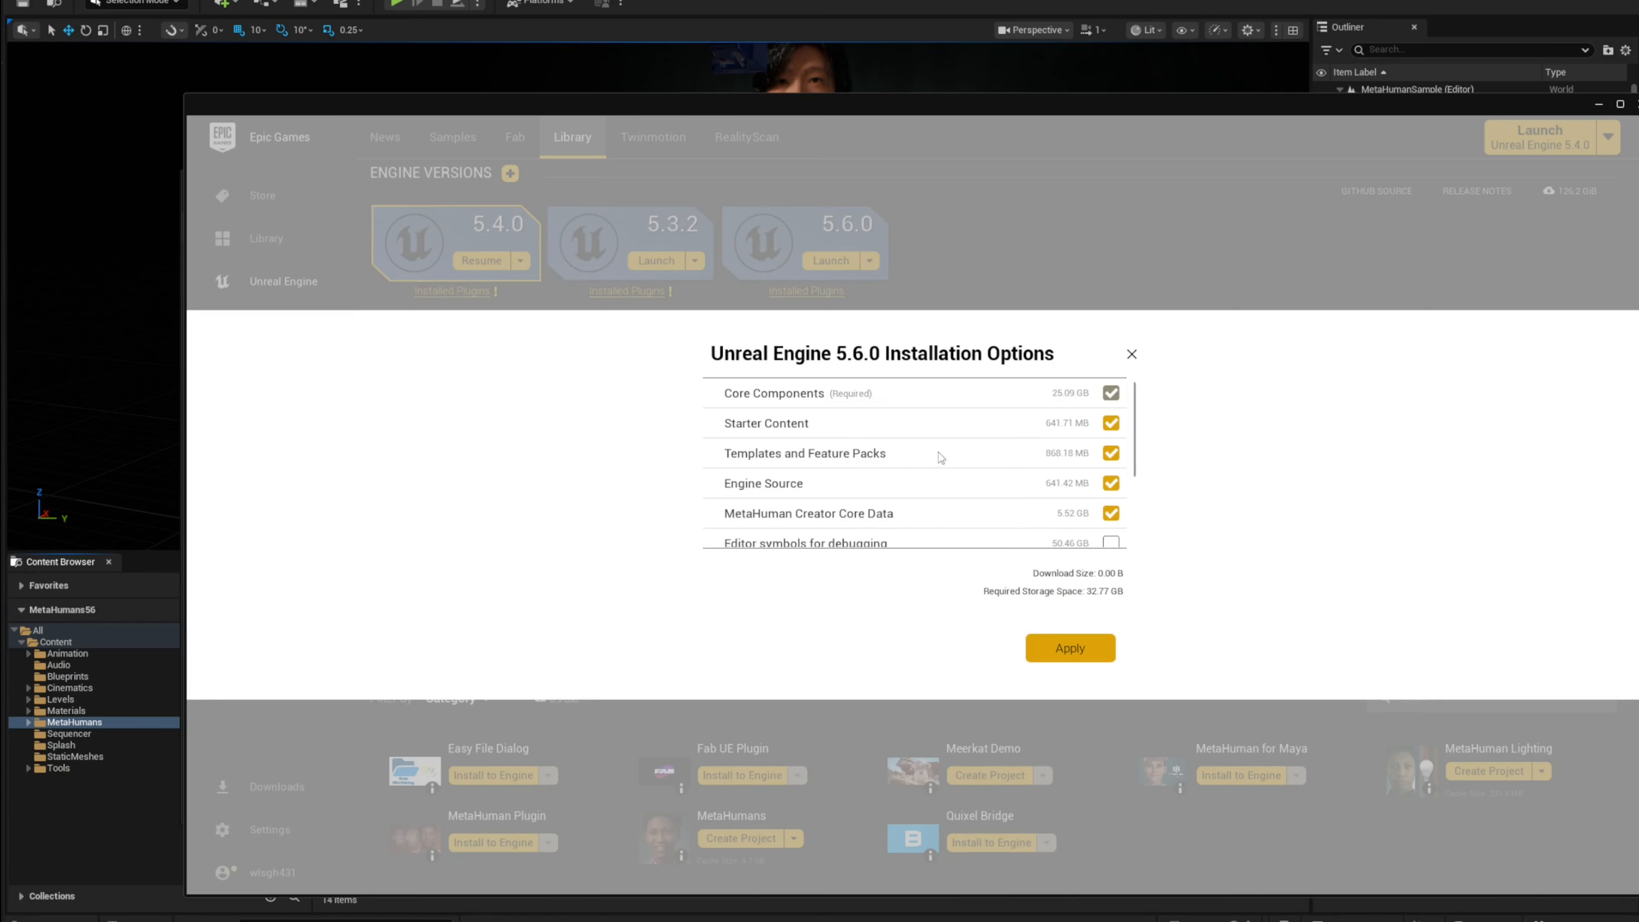
scroll(934, 453, "down", 1)
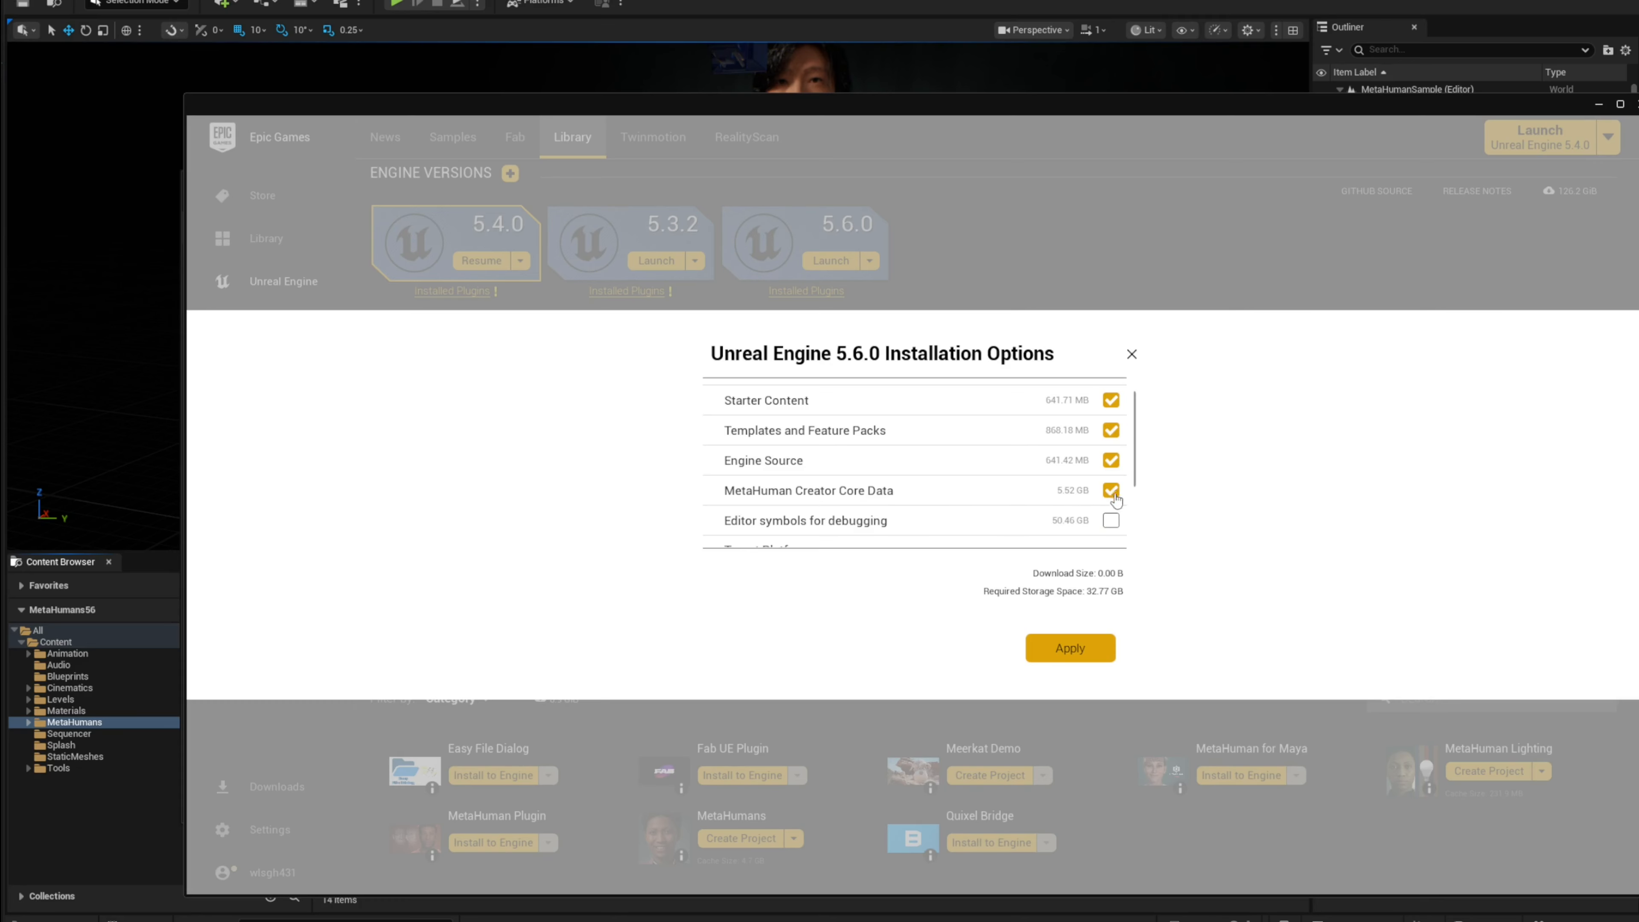
scroll(968, 492, "down", 2)
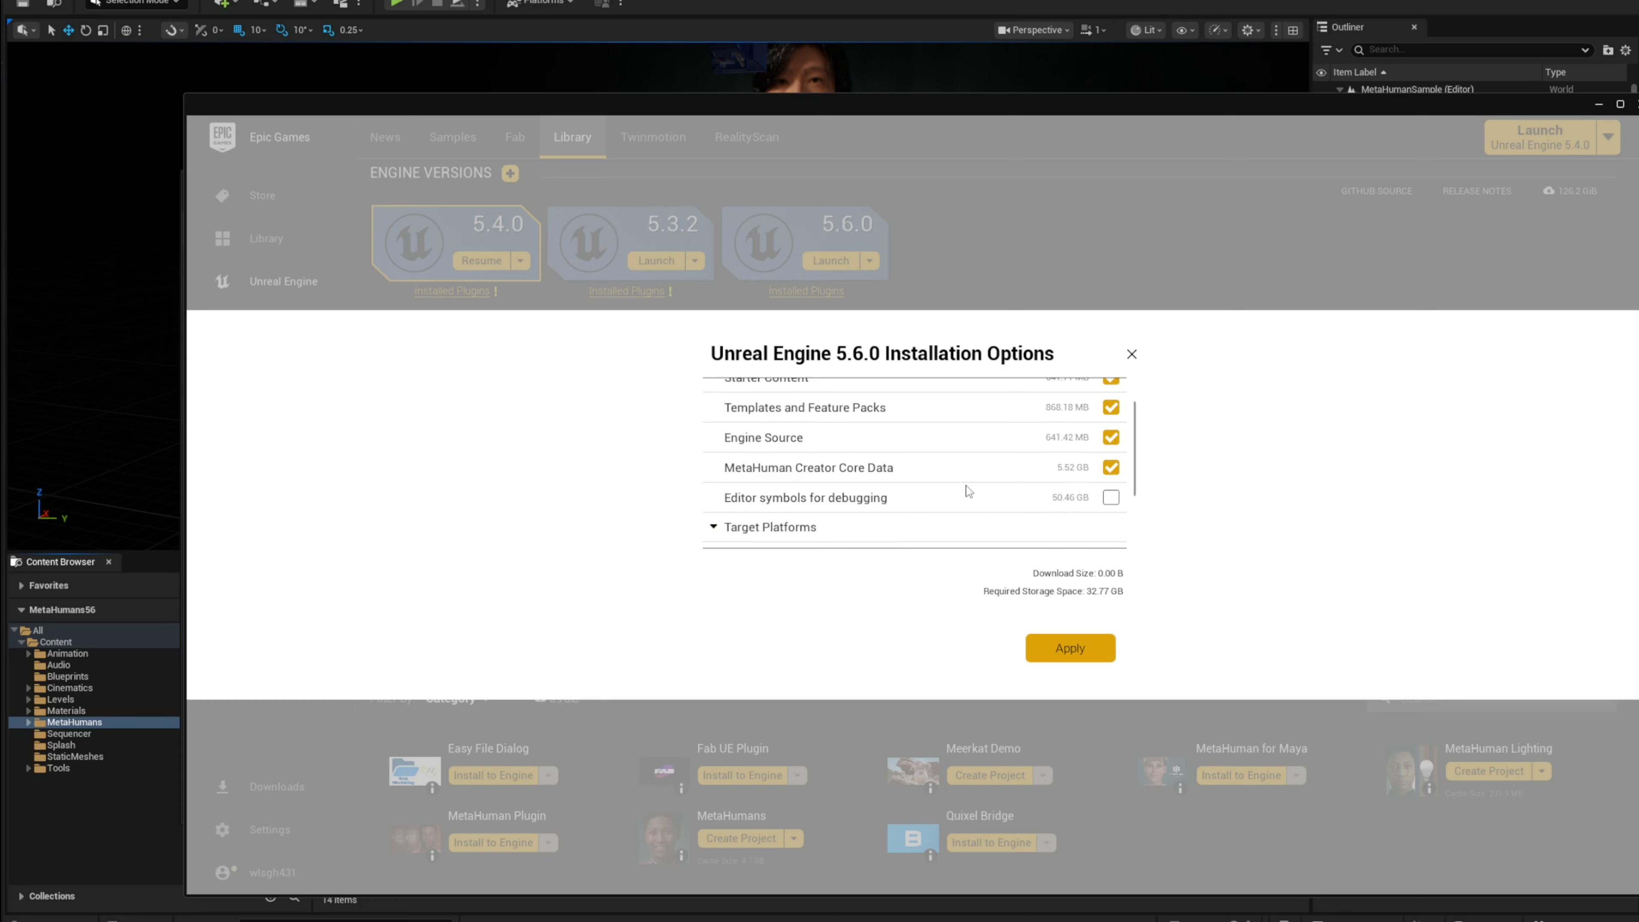
scroll(1040, 467, "down", 3)
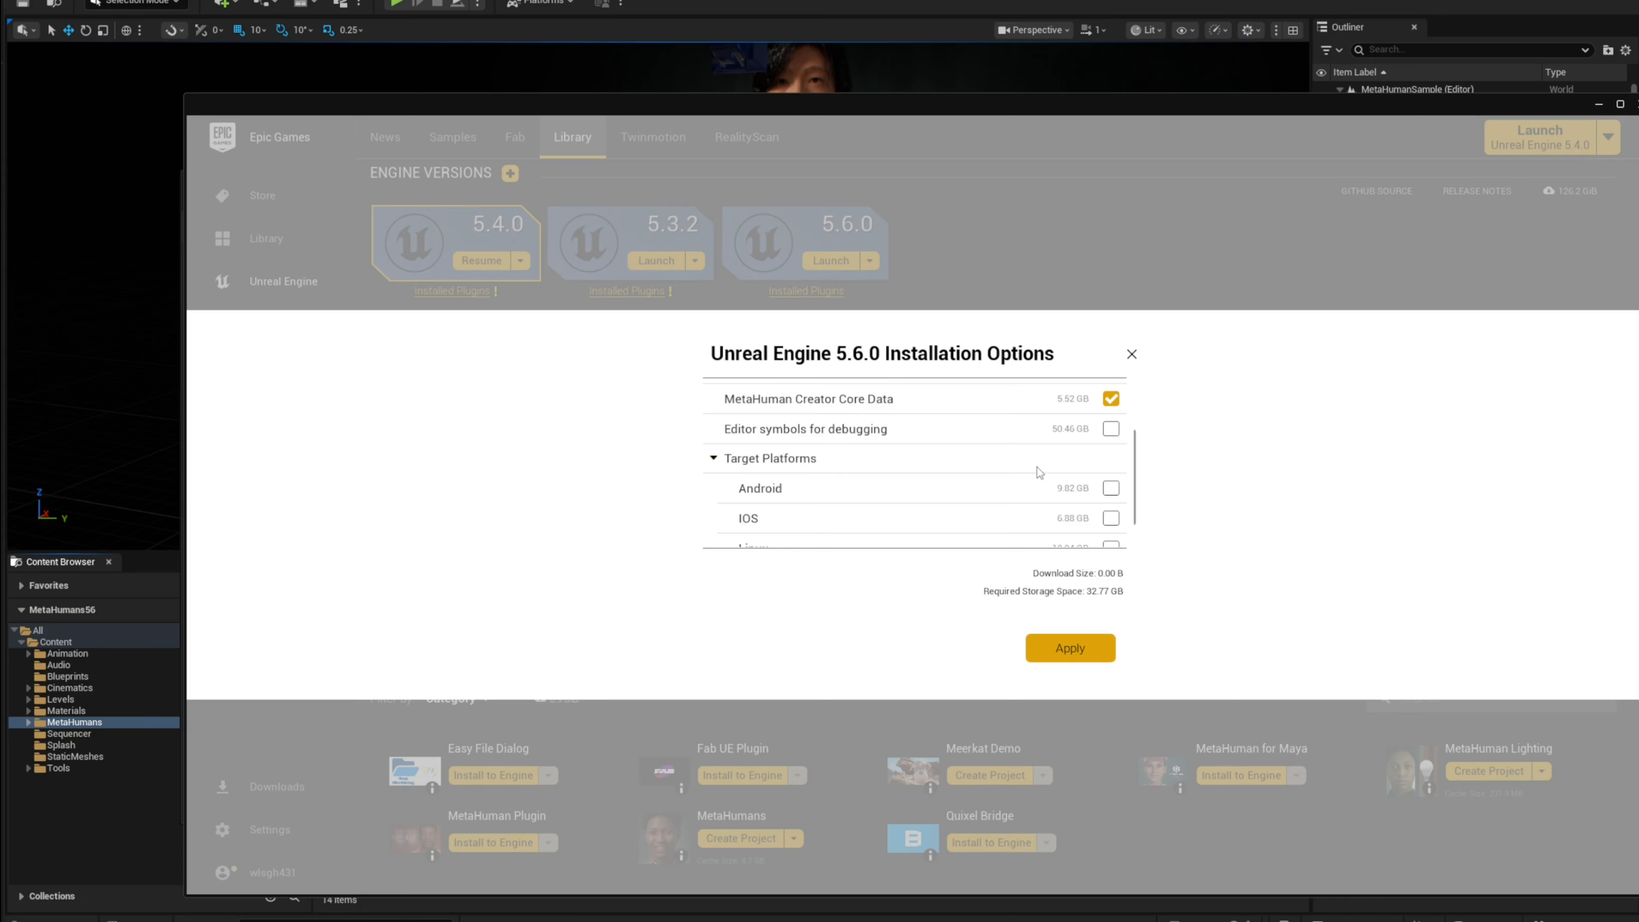
scroll(1042, 469, "up", 5)
left_click(1133, 354)
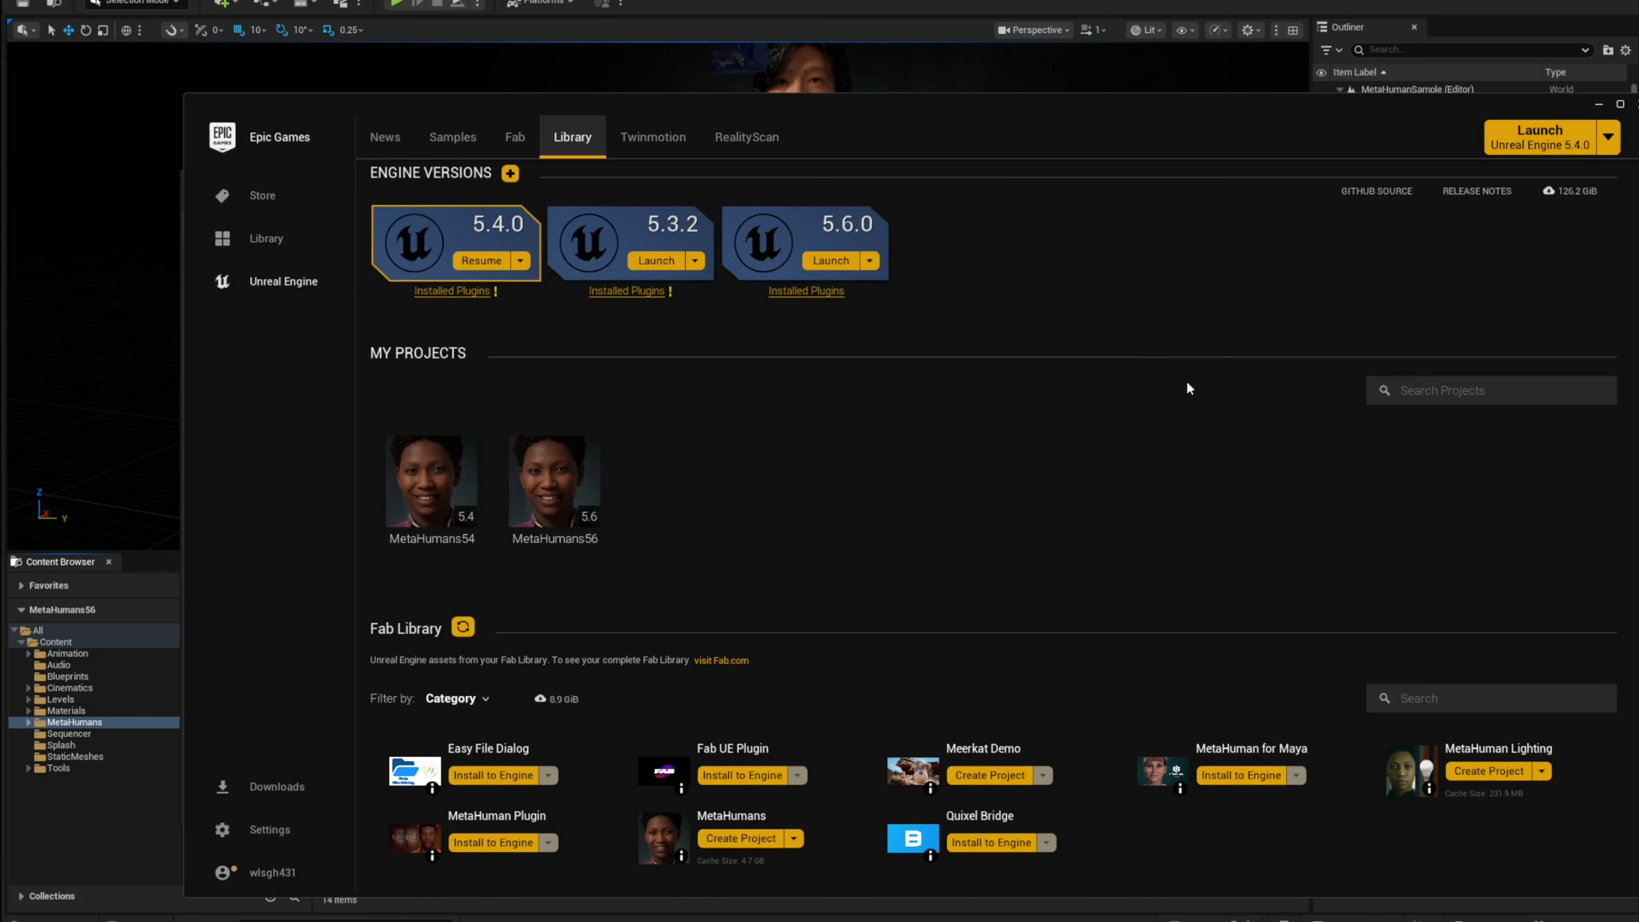
left_click(1599, 105)
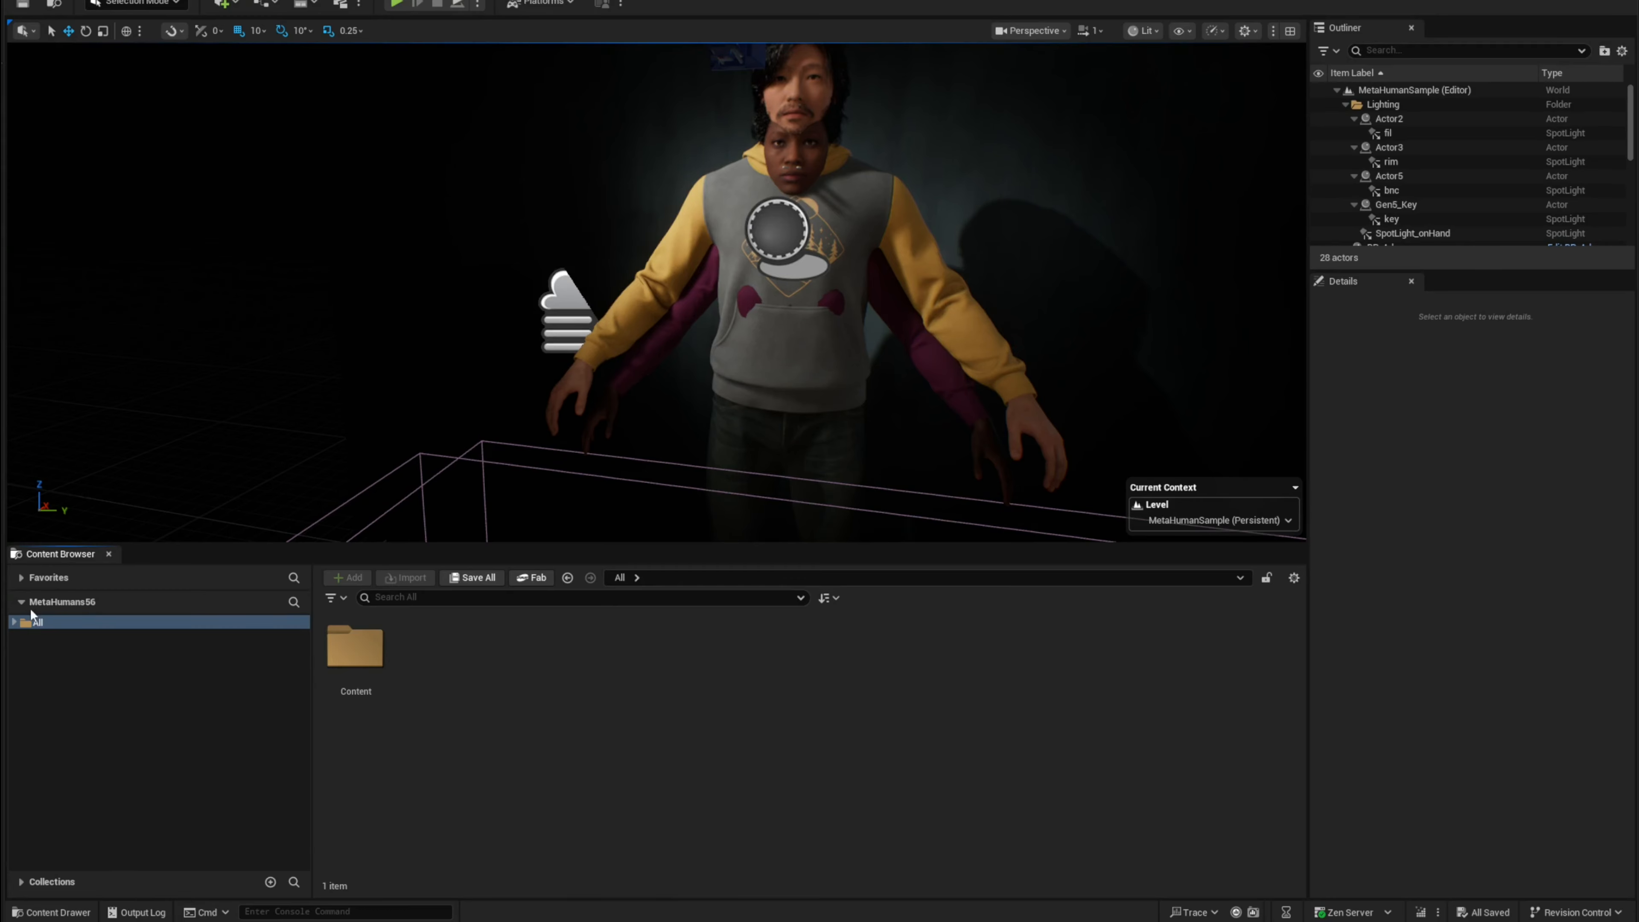
Step: Open the Content folder's Tools subfolder and enable showing plugin and engine content in the Content Browser
double_click(355, 648)
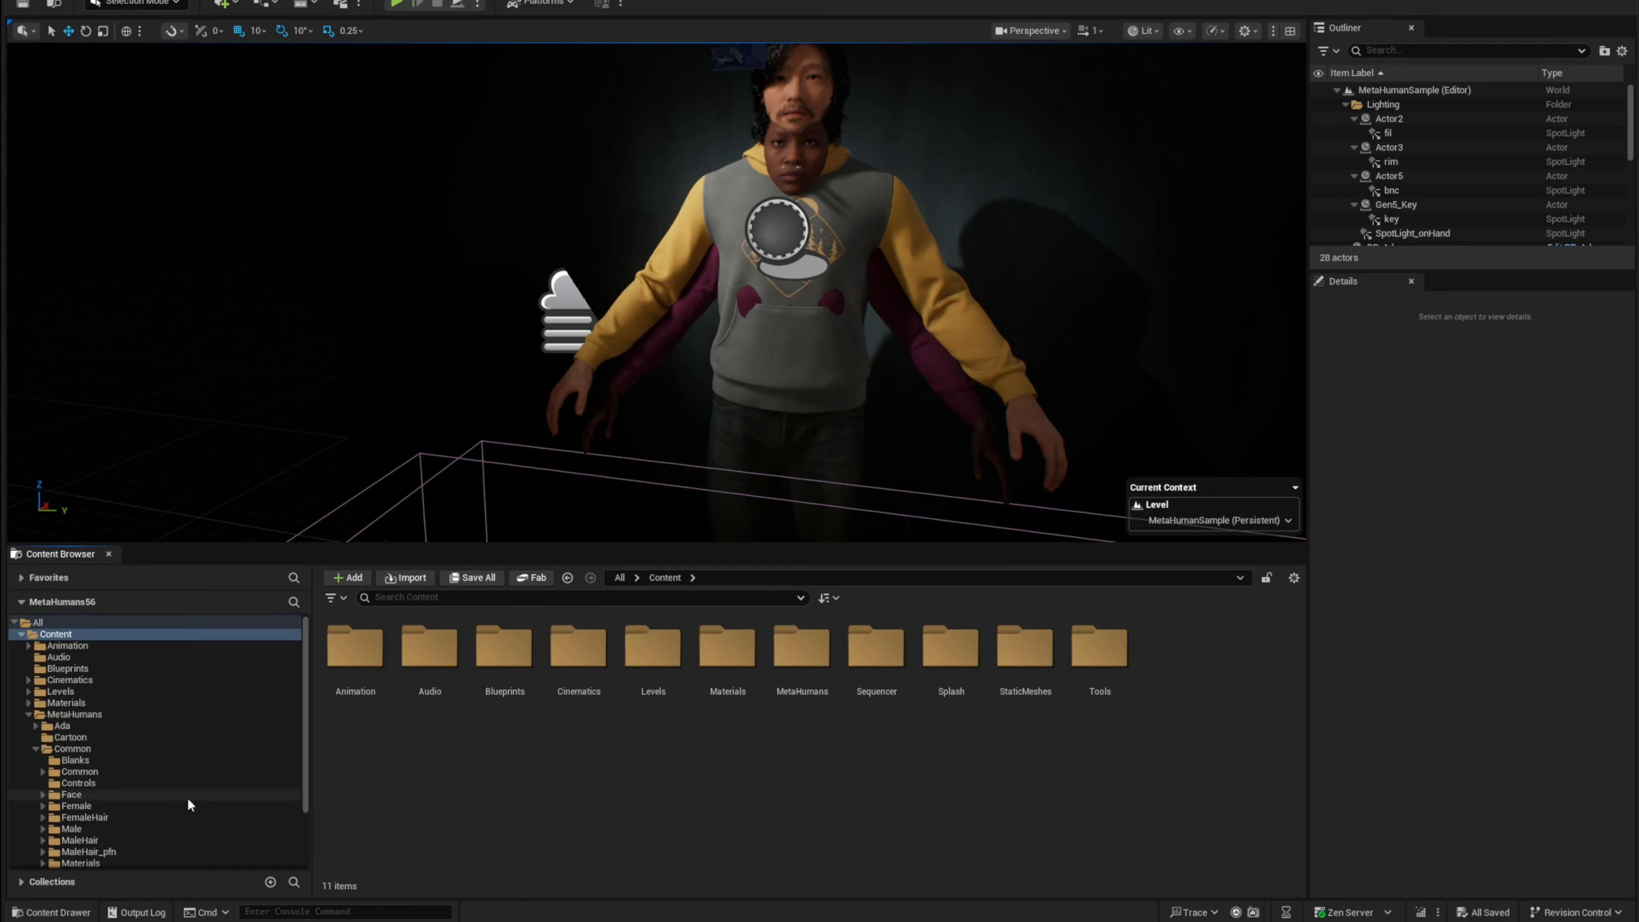
scroll(187, 799, "down", 3)
left_click(73, 863)
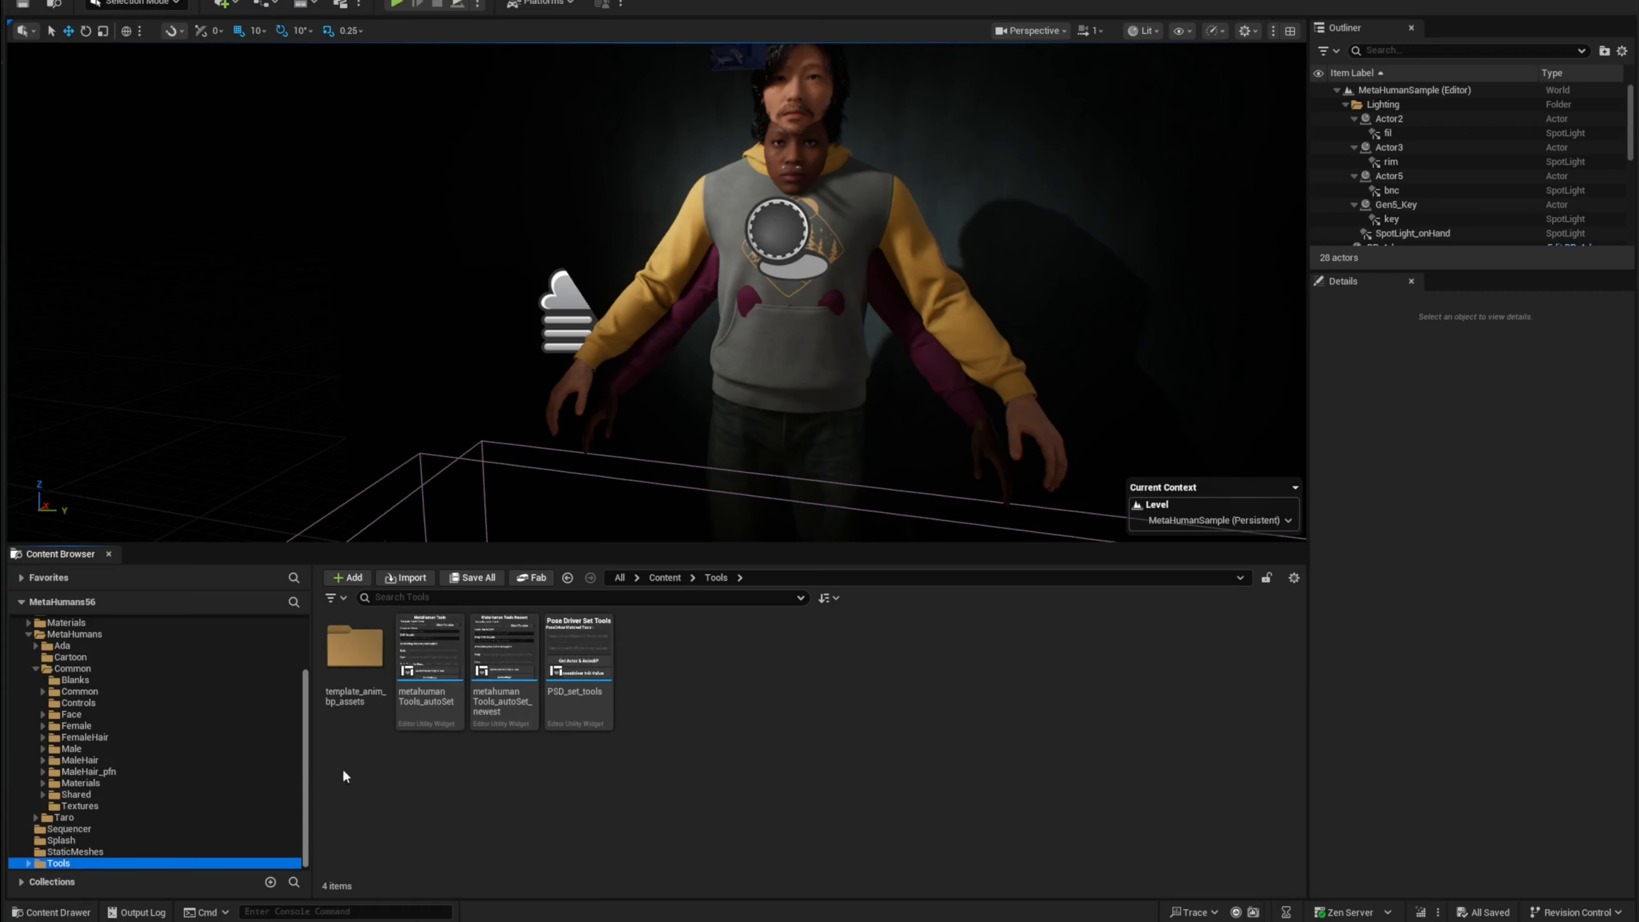
left_click(1033, 658)
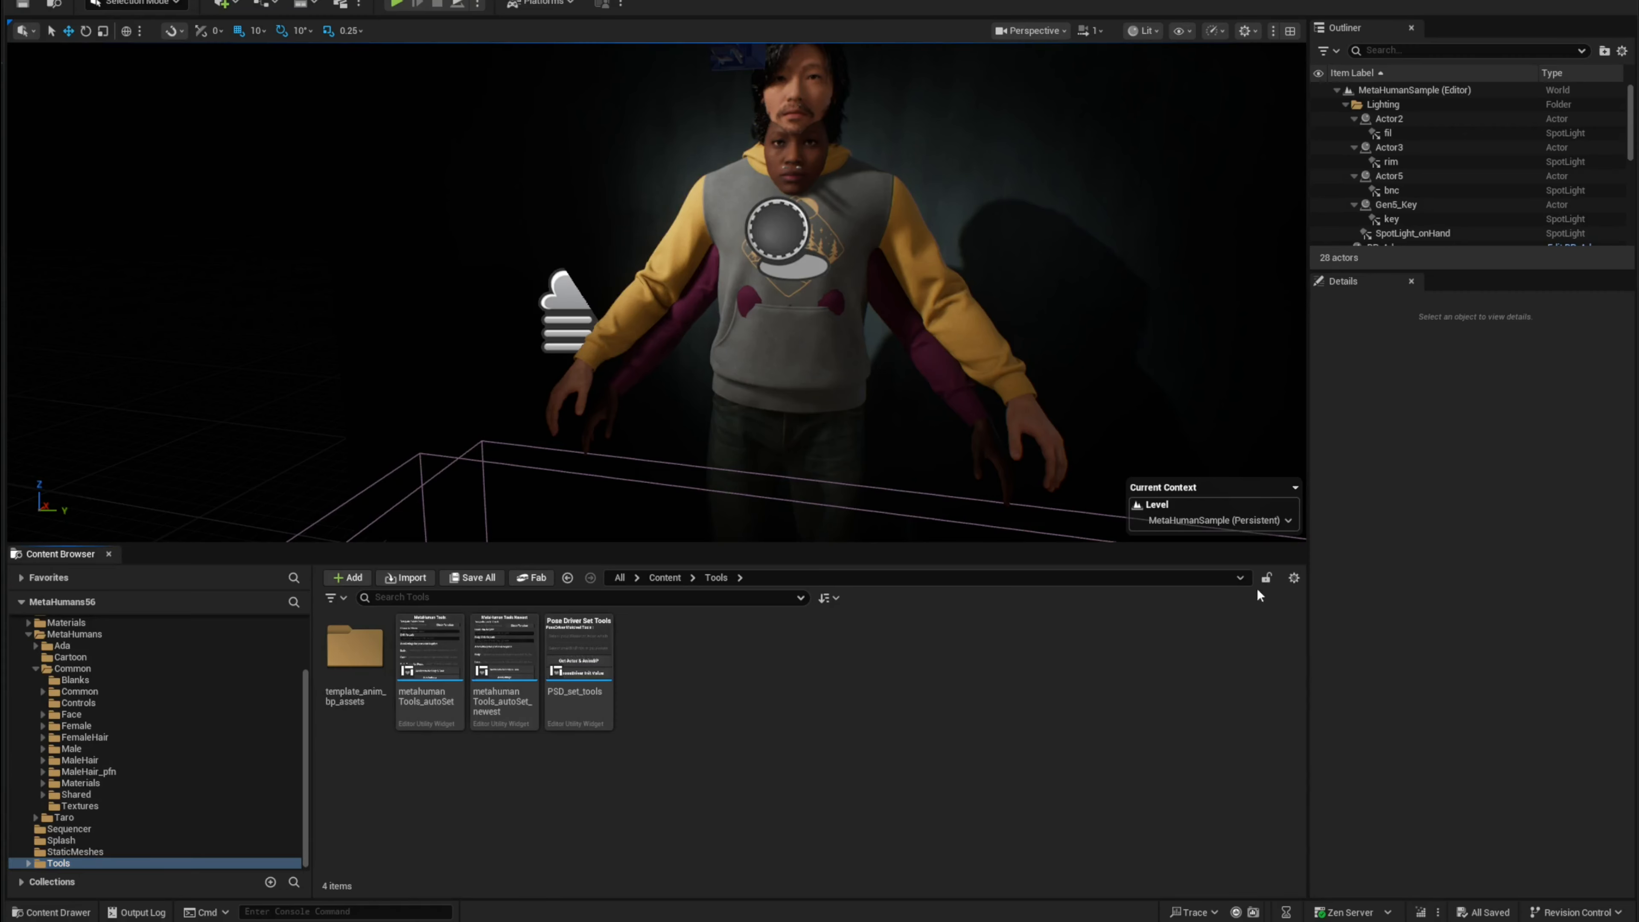
left_click(1293, 578)
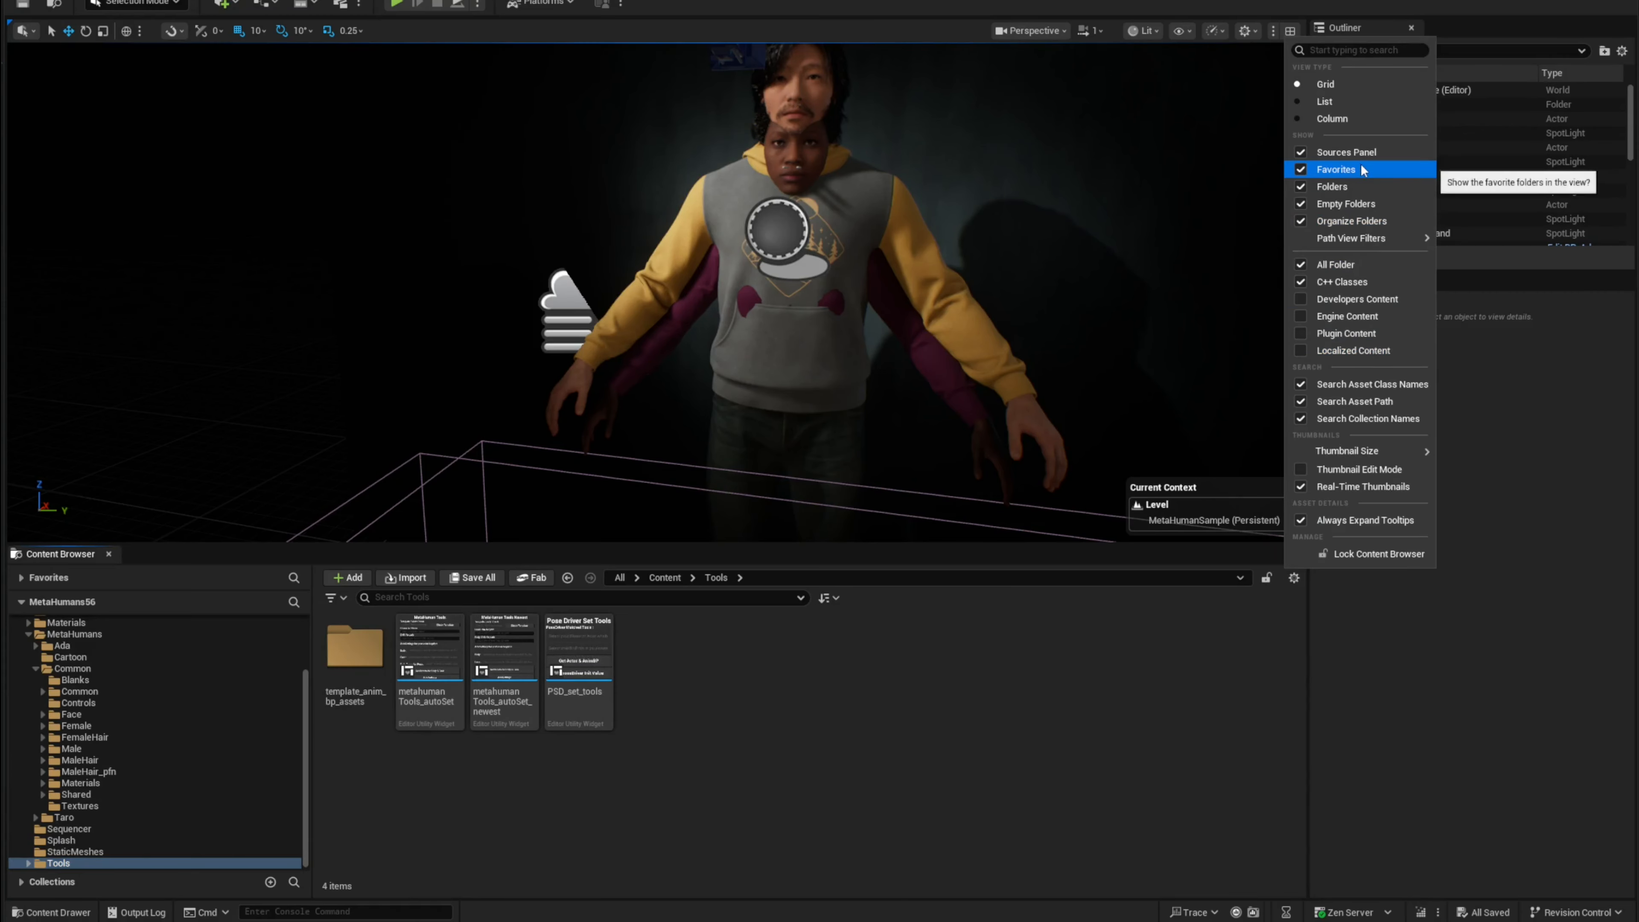
left_click(1300, 336)
left_click(1301, 316)
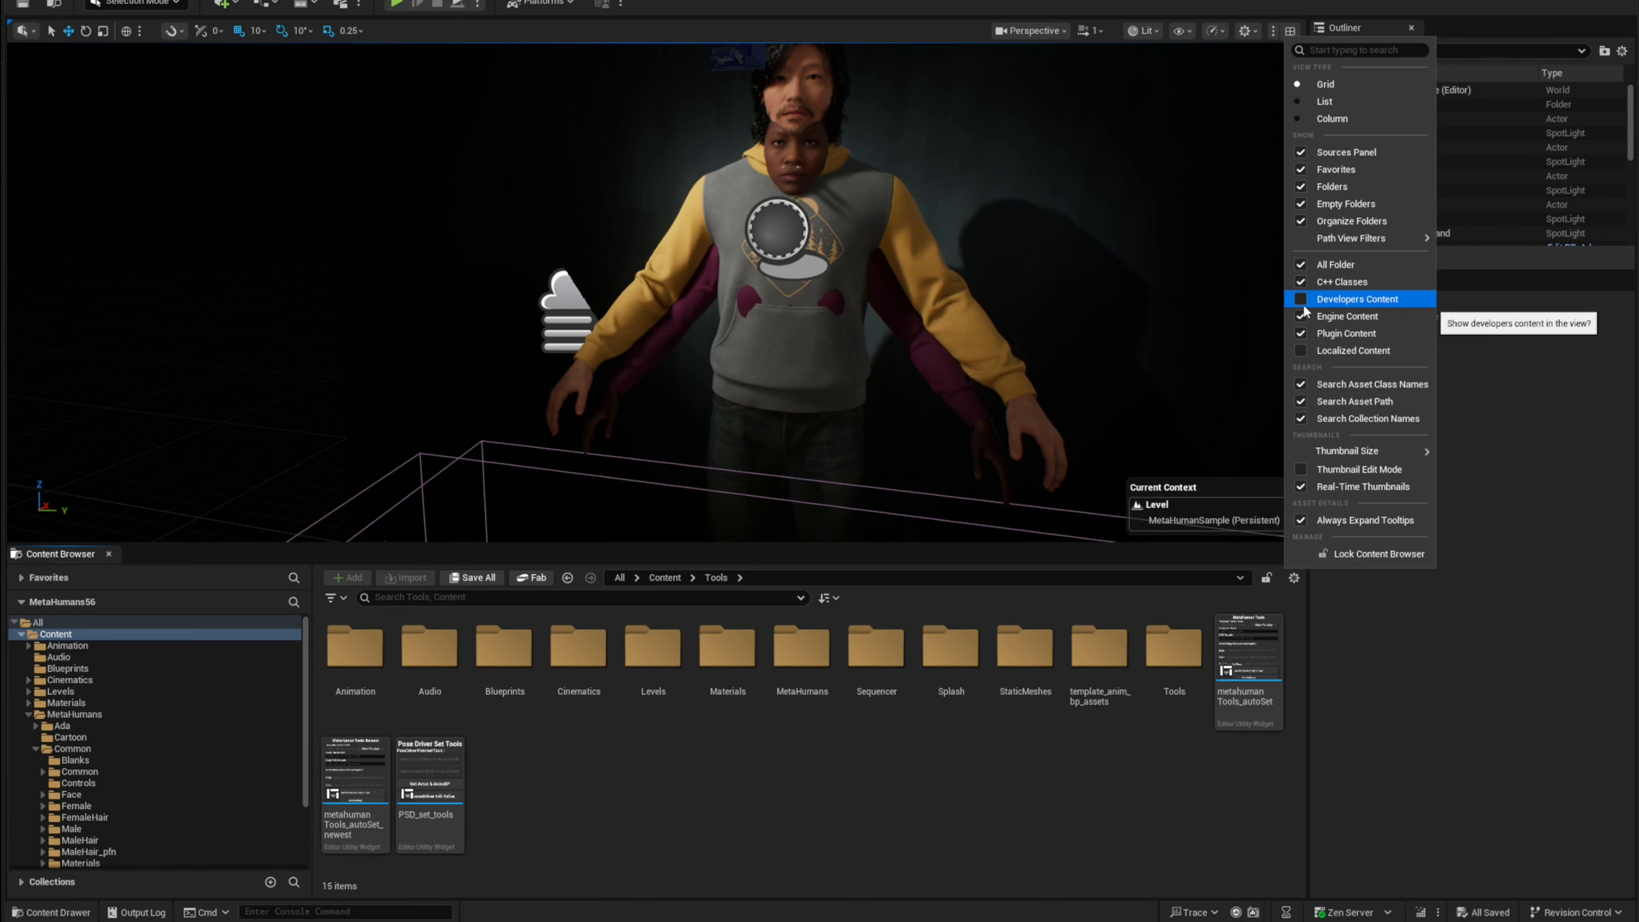
Step: Browse the Engine plugins folder tree and select the MetaHuman Creator plugin folder
scroll(155, 742, "down", 4)
left_click(53, 829)
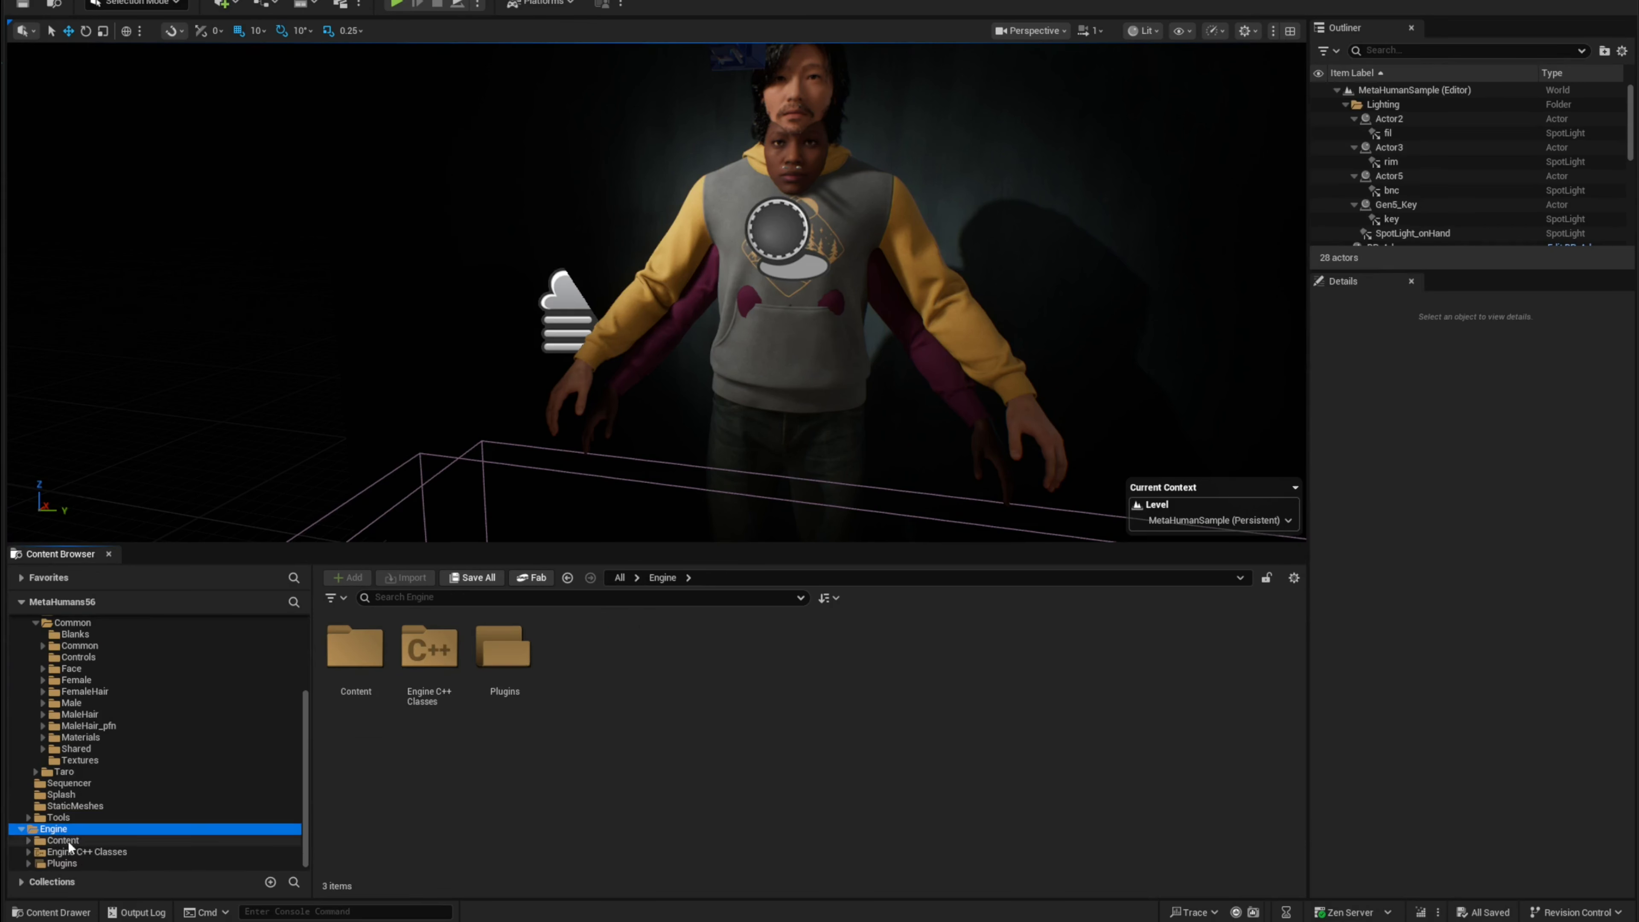
left_click(30, 865)
scroll(103, 839, "down", 5)
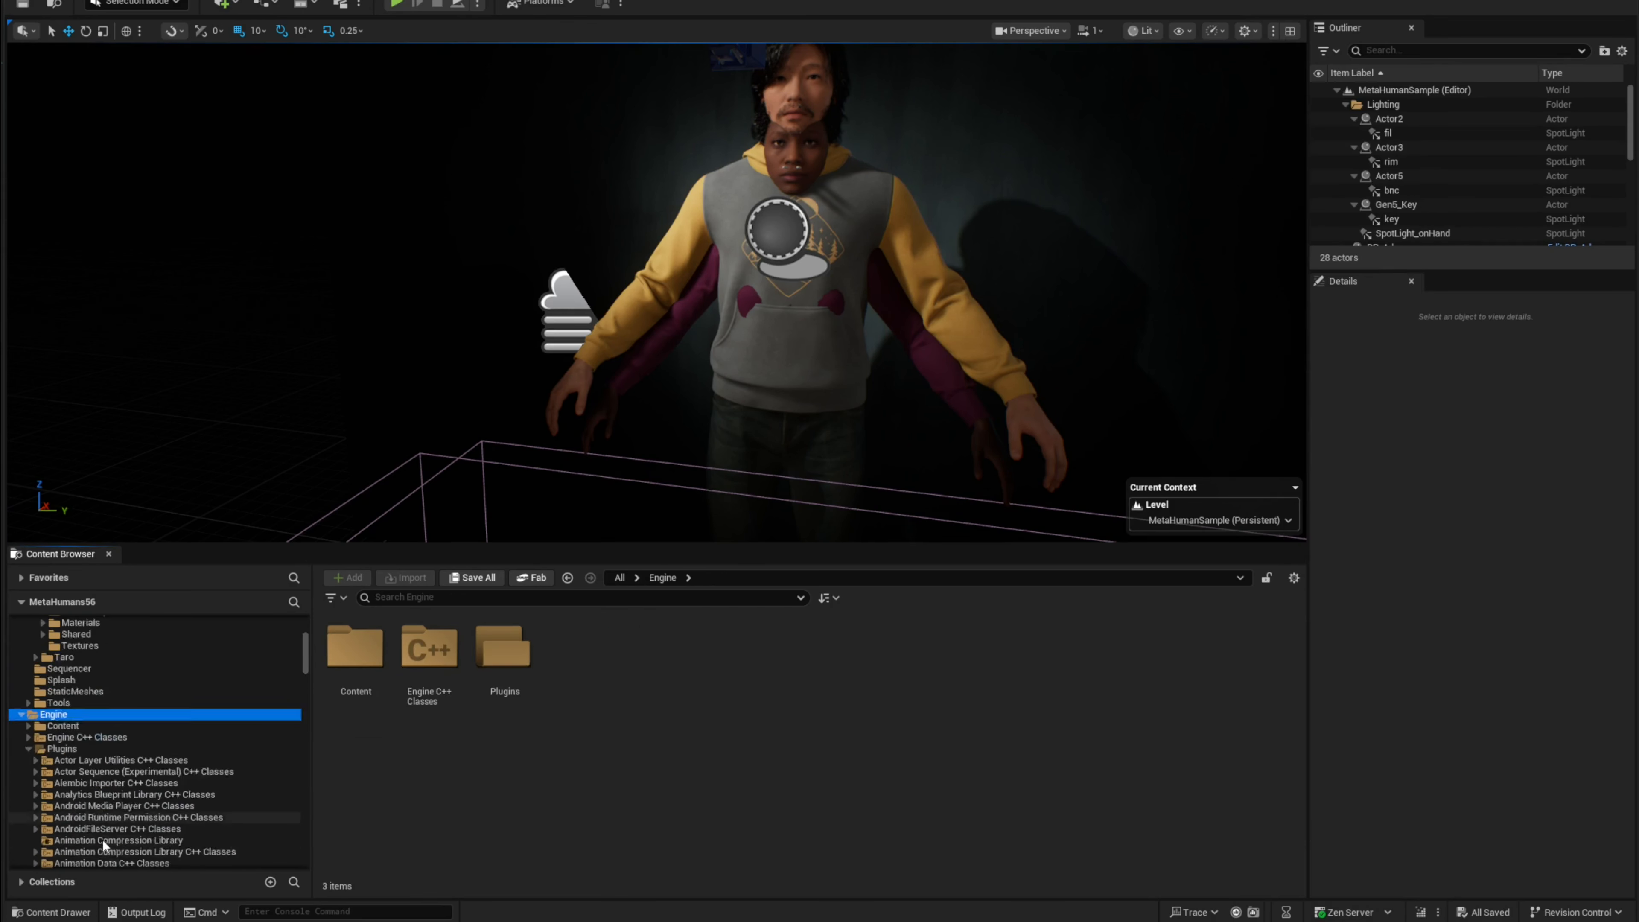
scroll(147, 785, "down", 10)
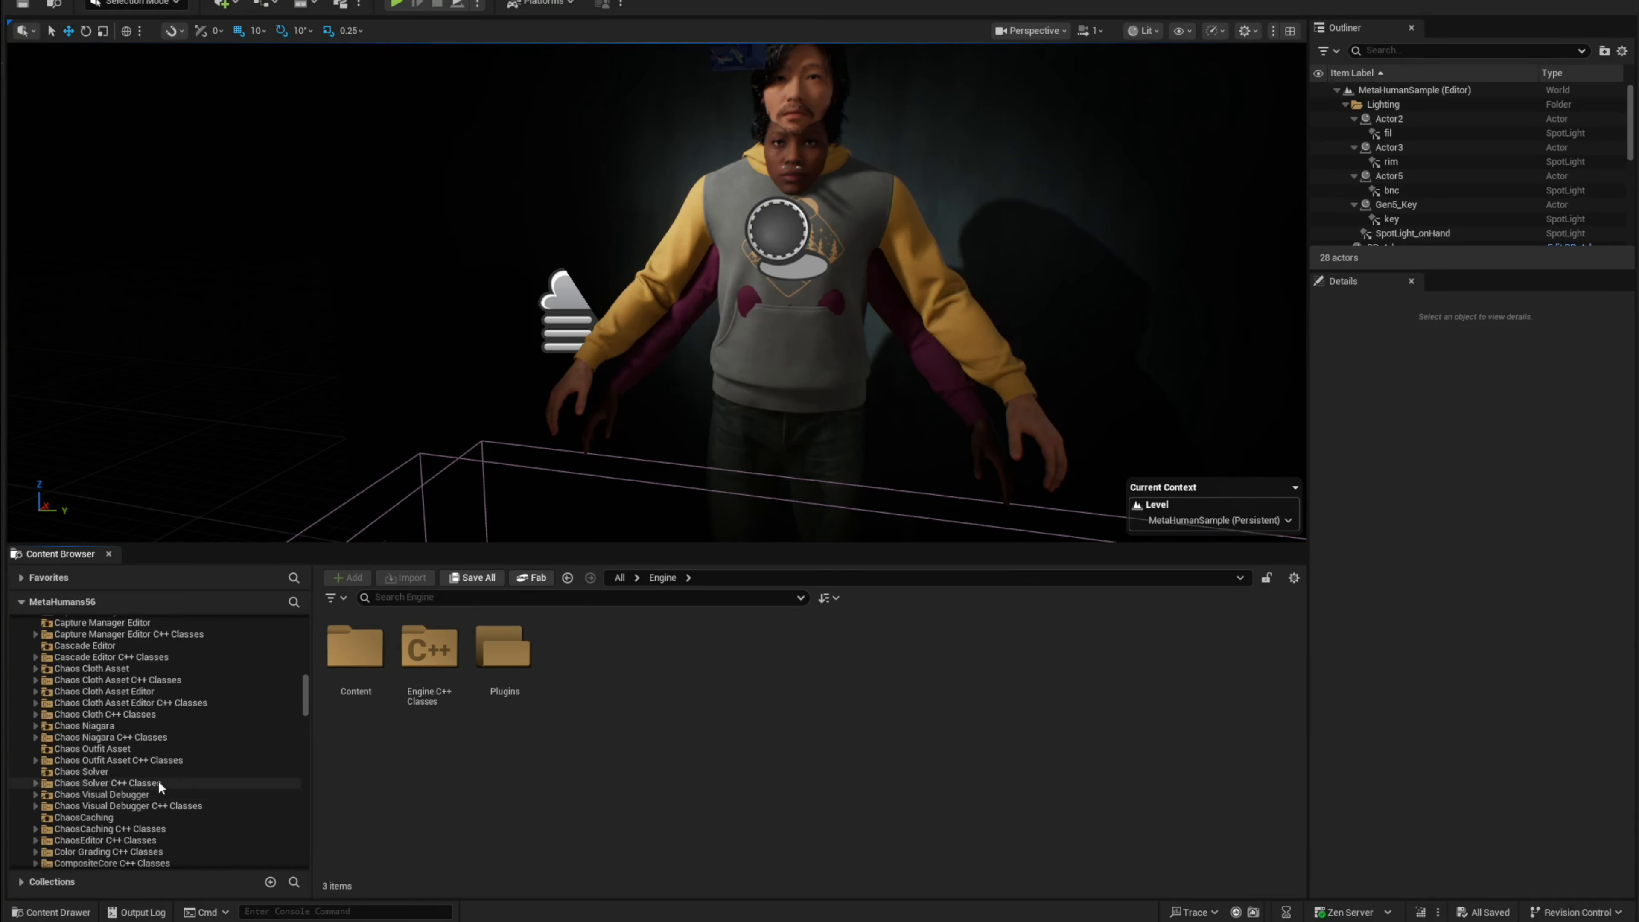
scroll(156, 780, "down", 15)
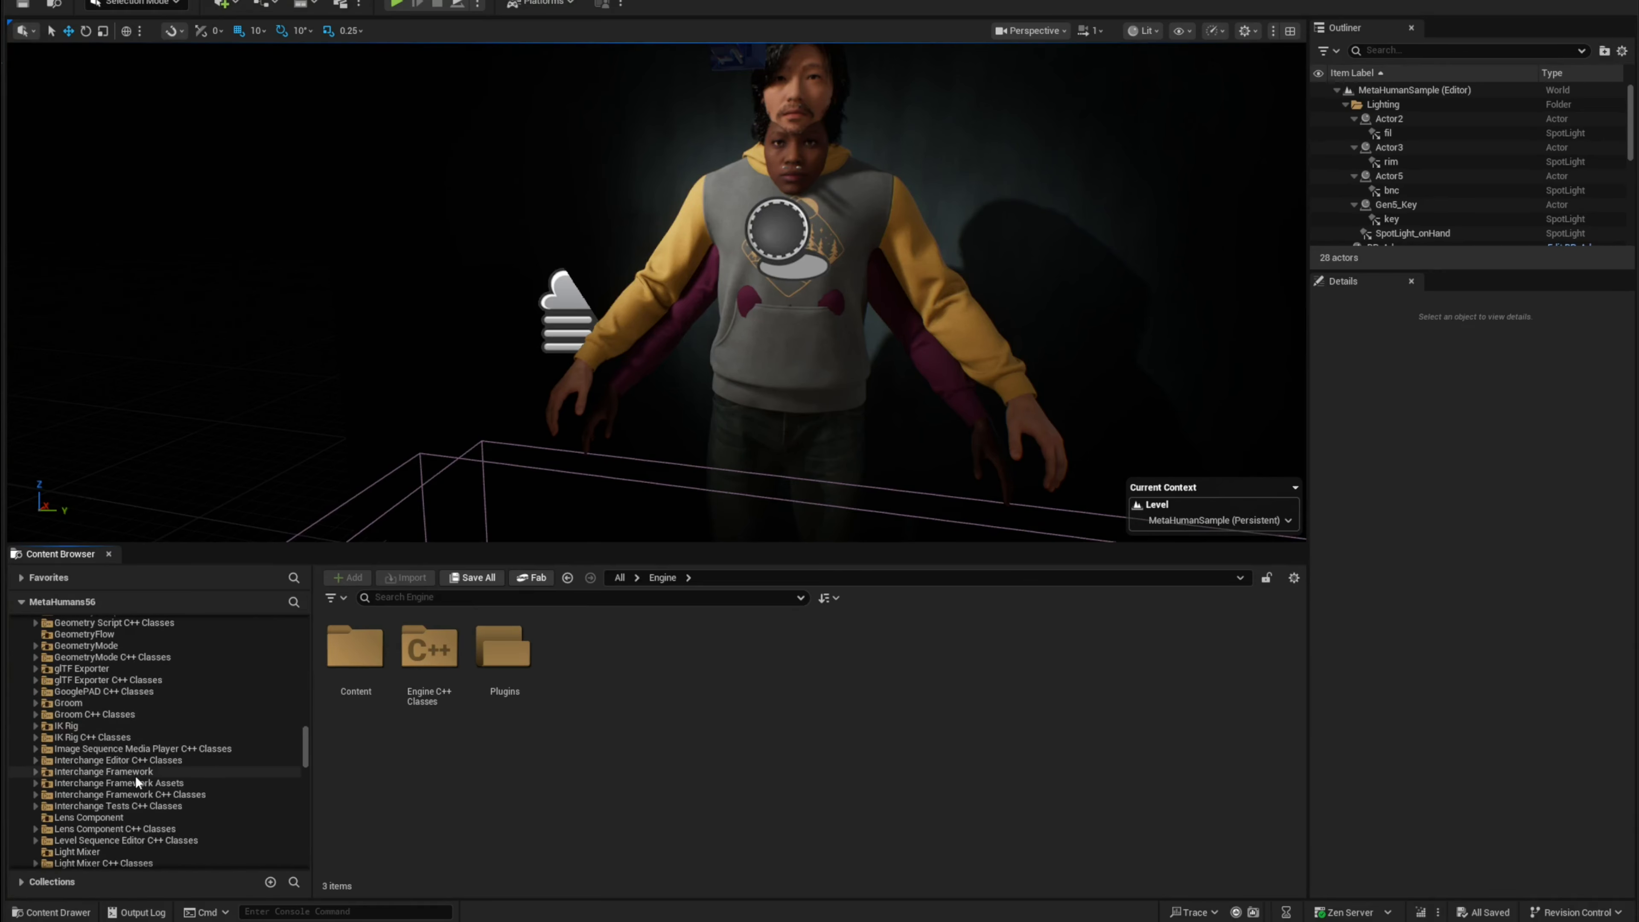
scroll(181, 798, "down", 7)
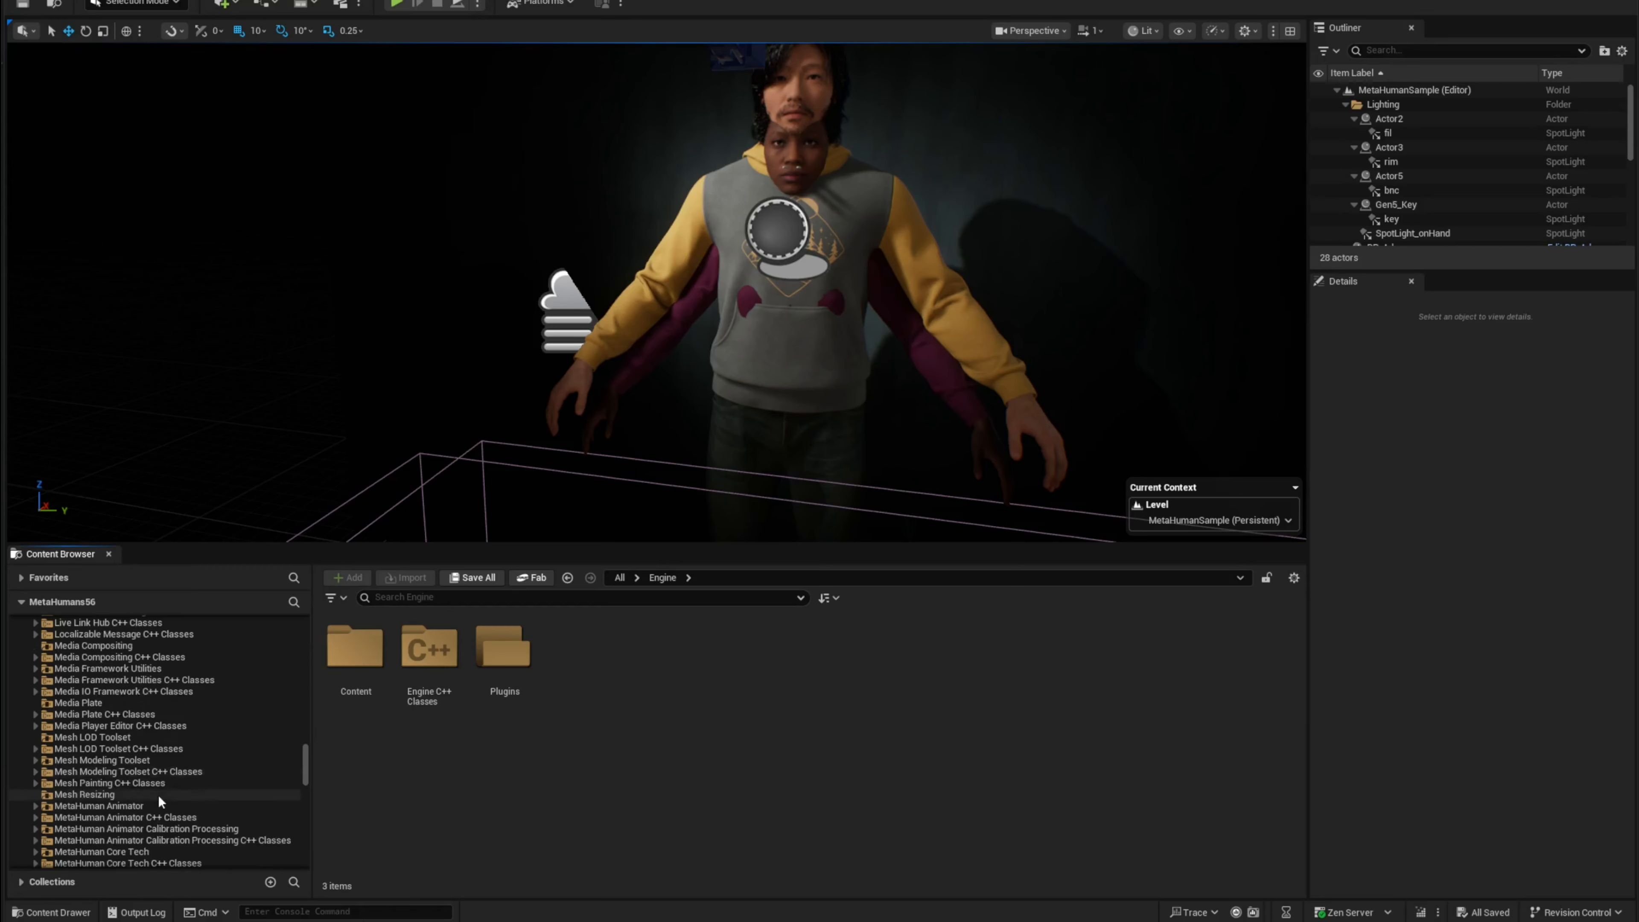
scroll(181, 793, "down", 3)
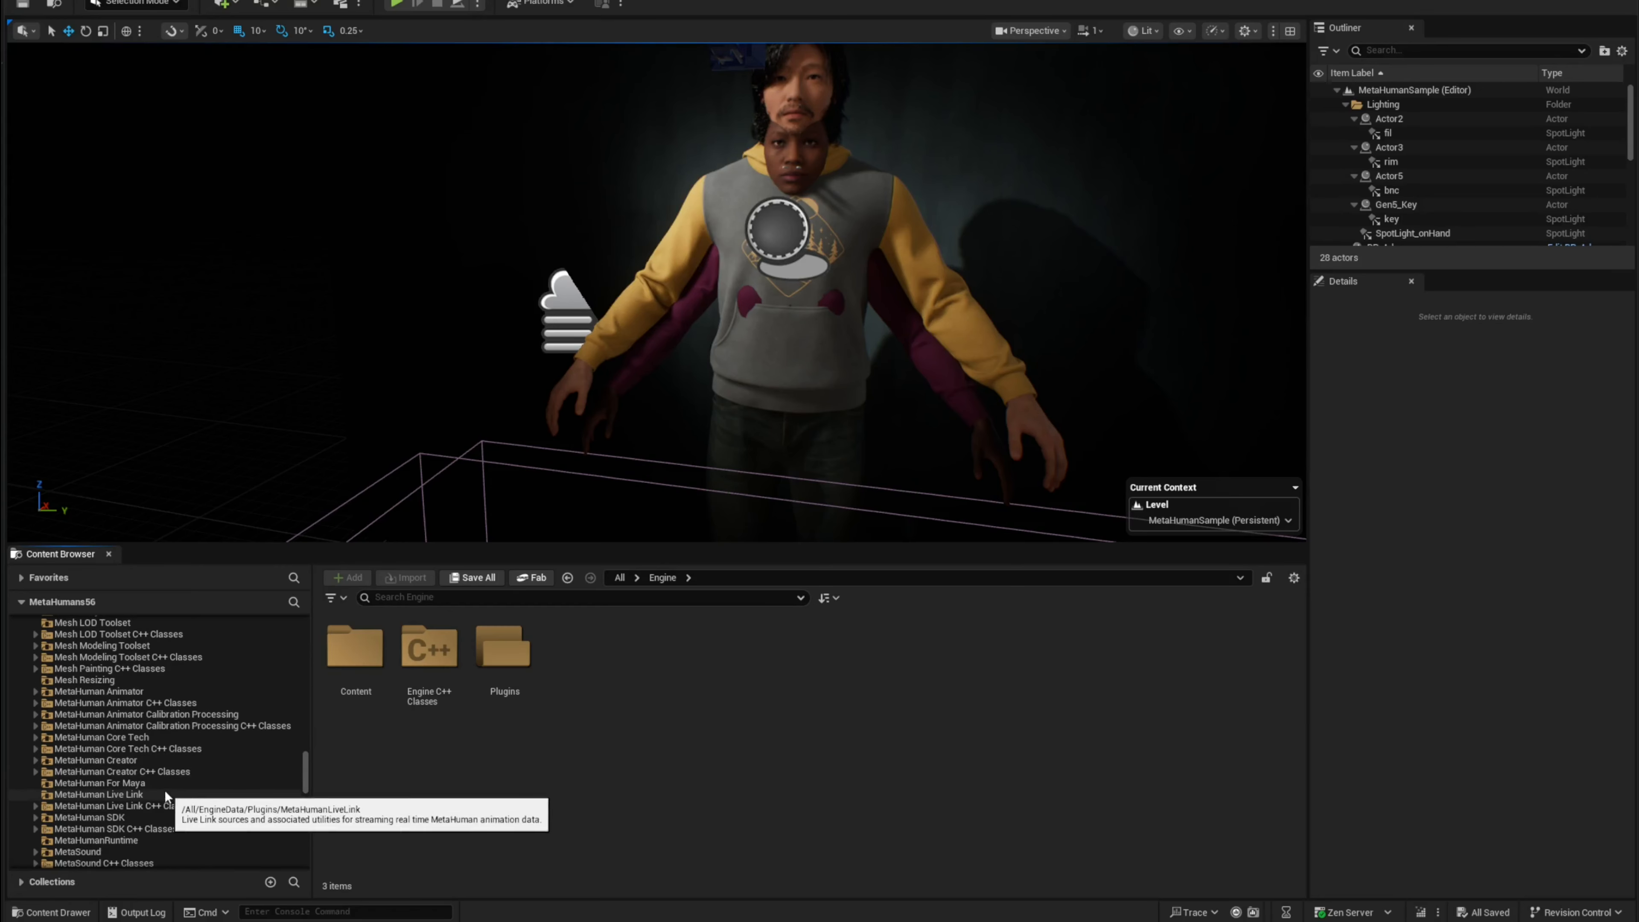
left_click(127, 760)
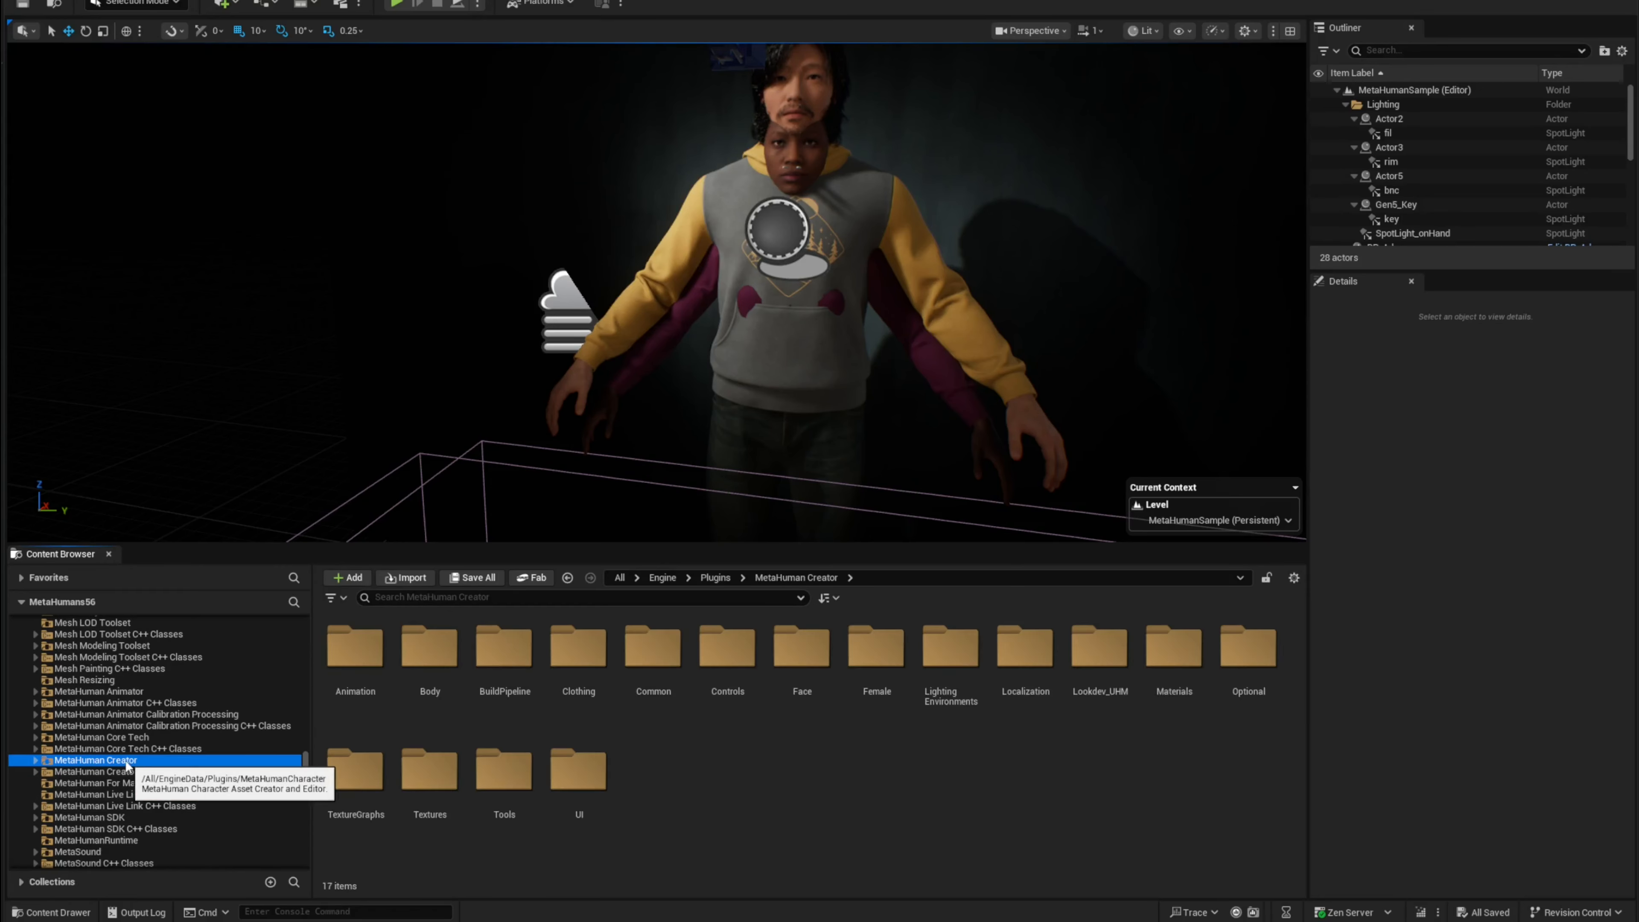
Step: Expand MetaHuman Creator and open its Optional > Presets folder
left_click(35, 760)
scroll(124, 770, "down", 2)
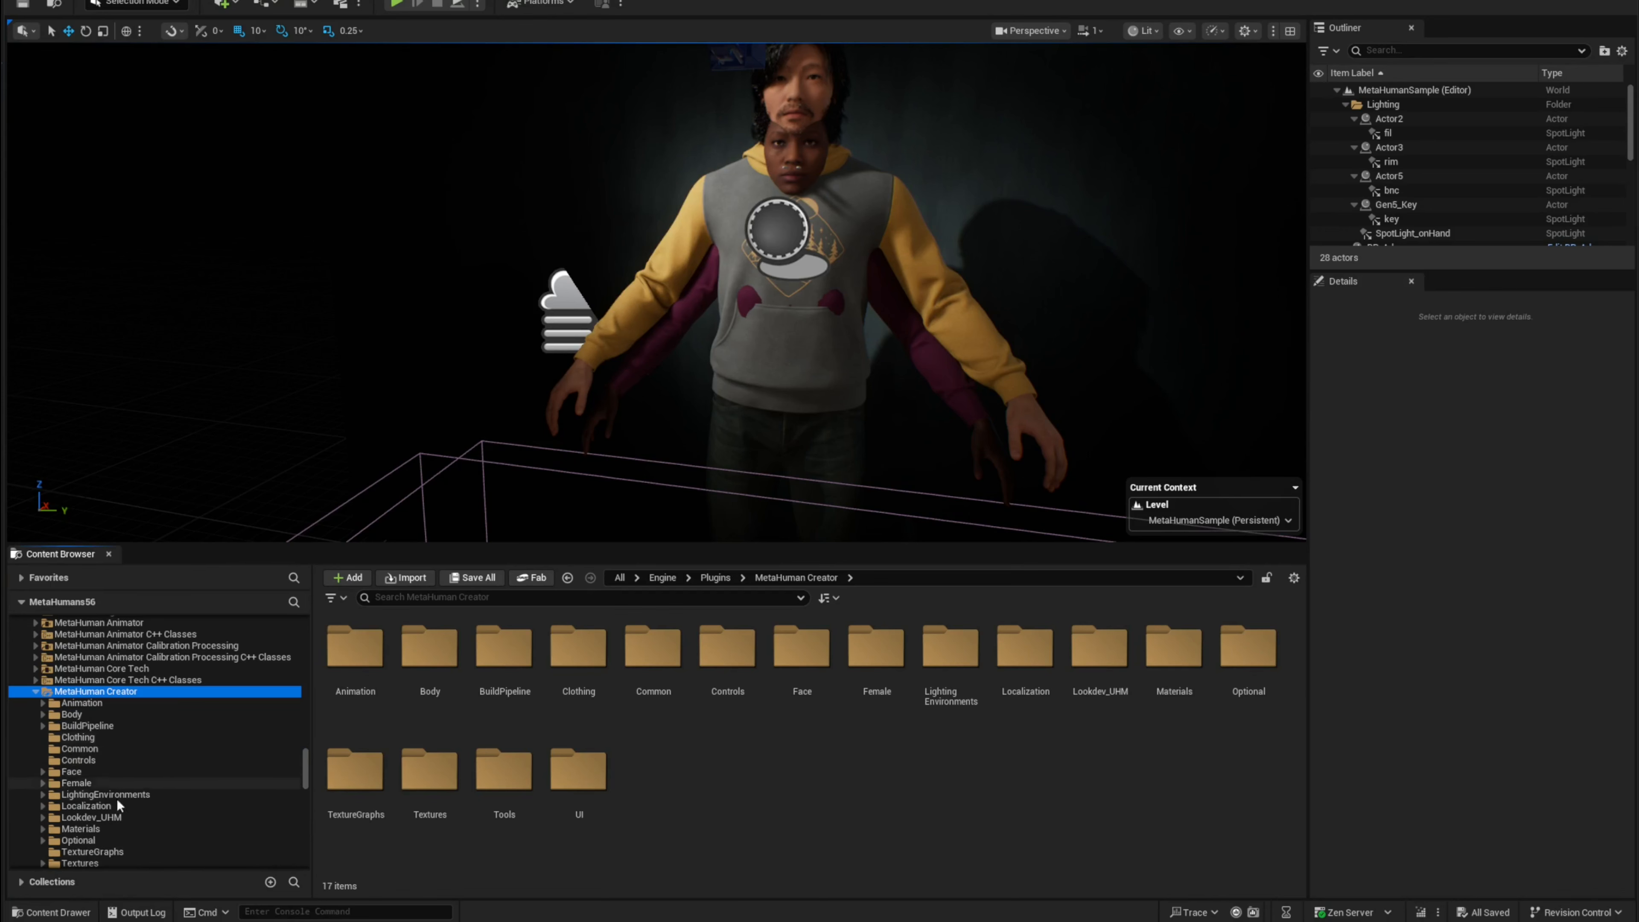
scroll(165, 833, "down", 1)
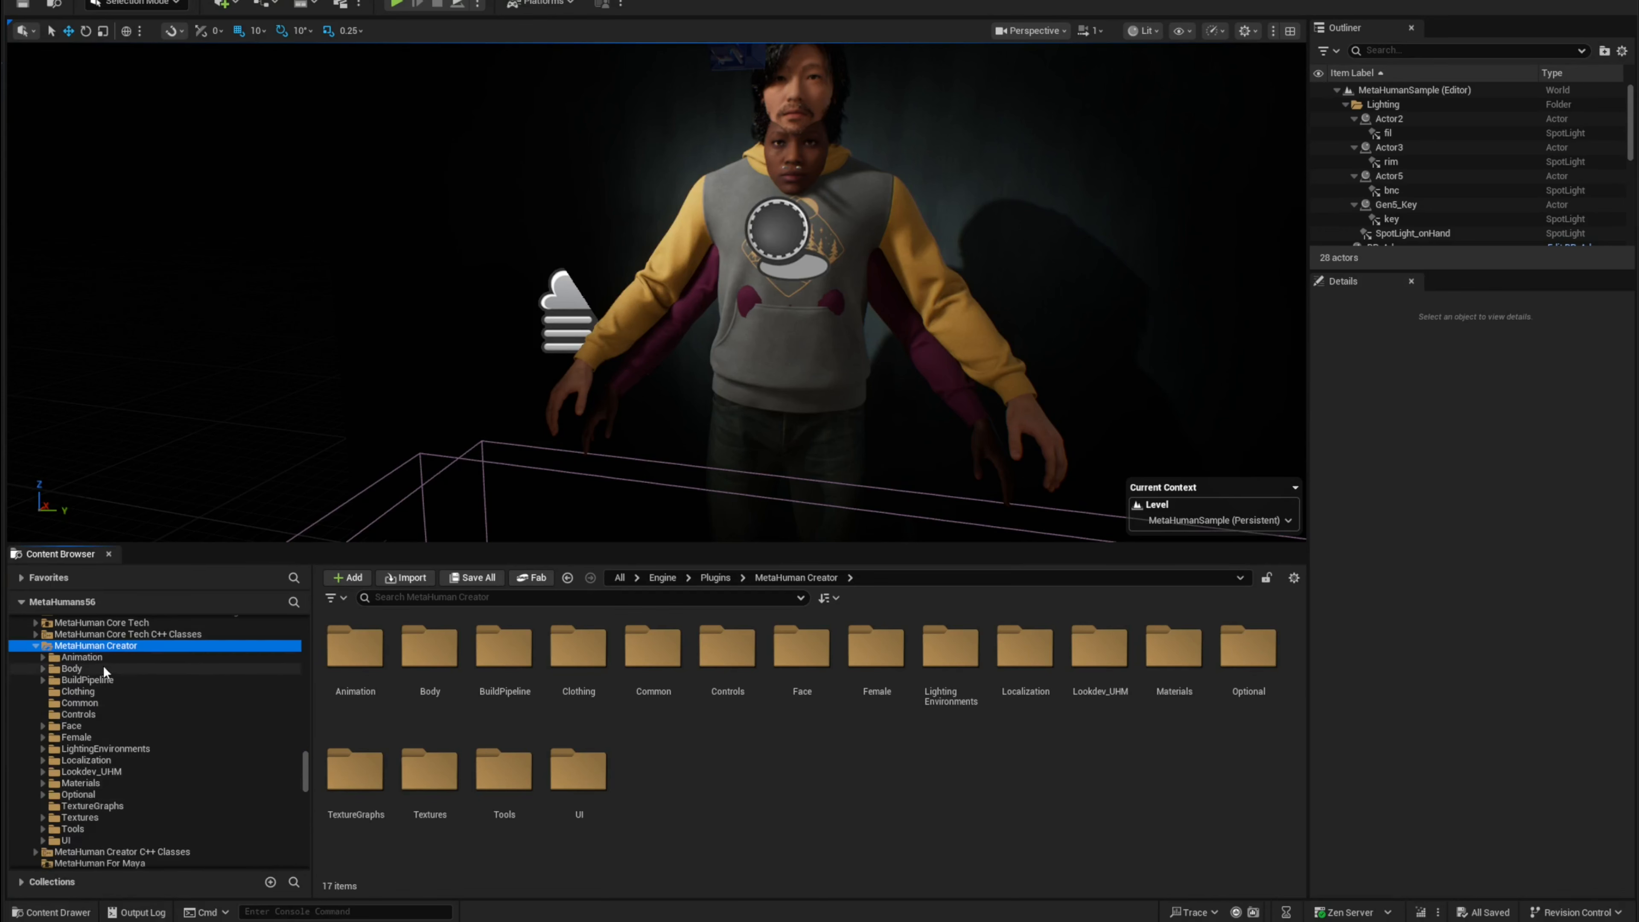
left_click(43, 795)
scroll(91, 798, "down", 2)
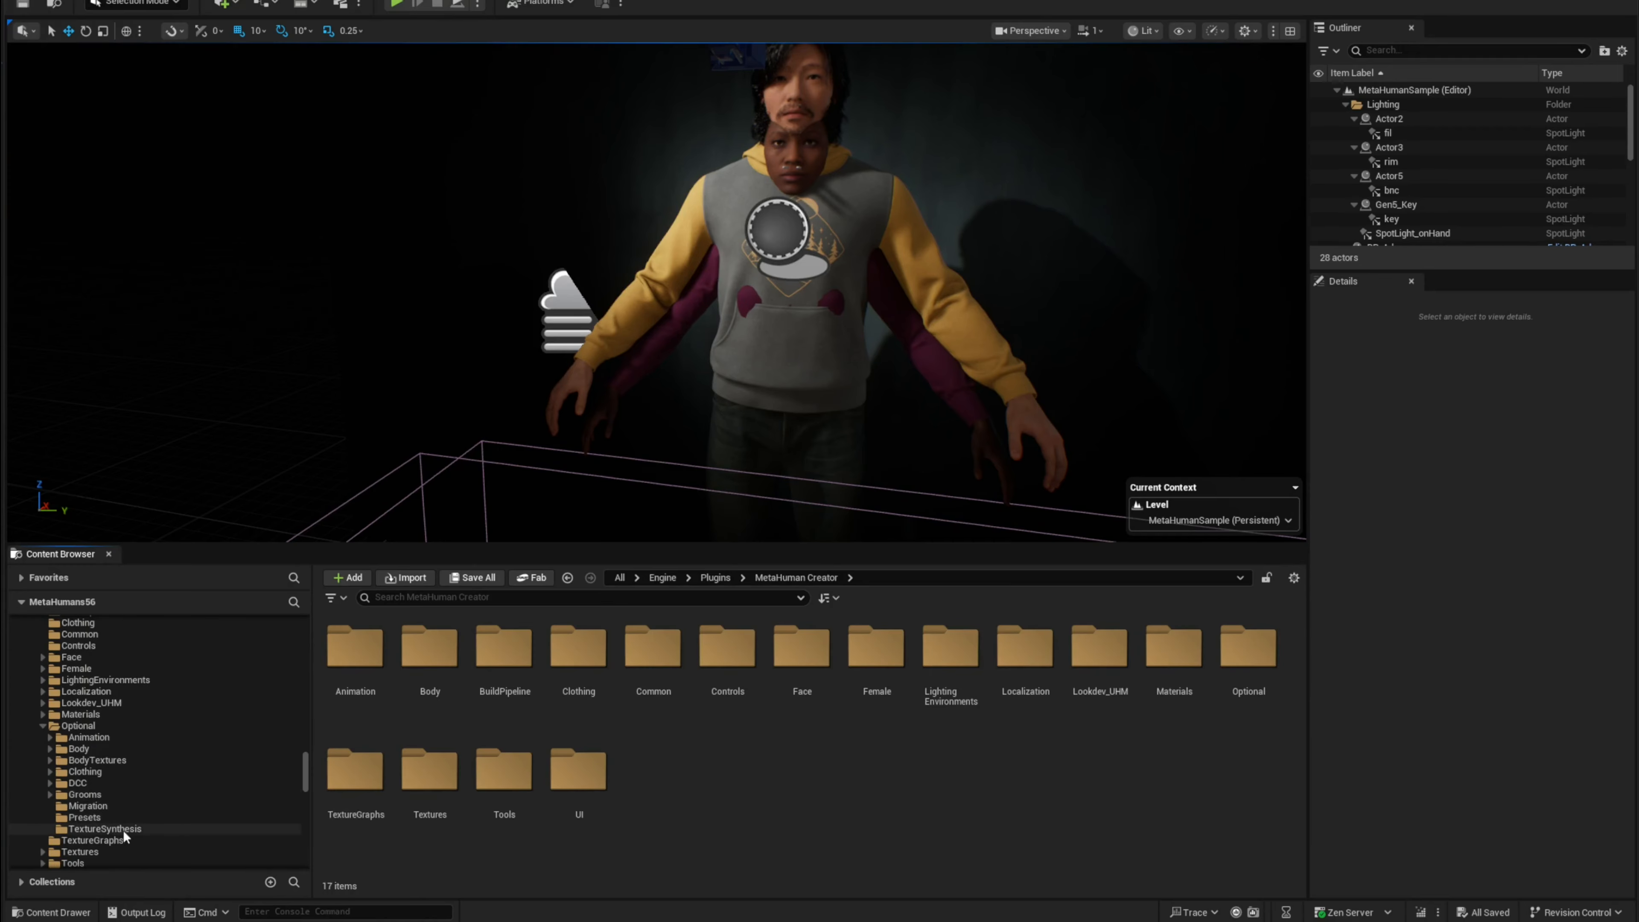
left_click(94, 818)
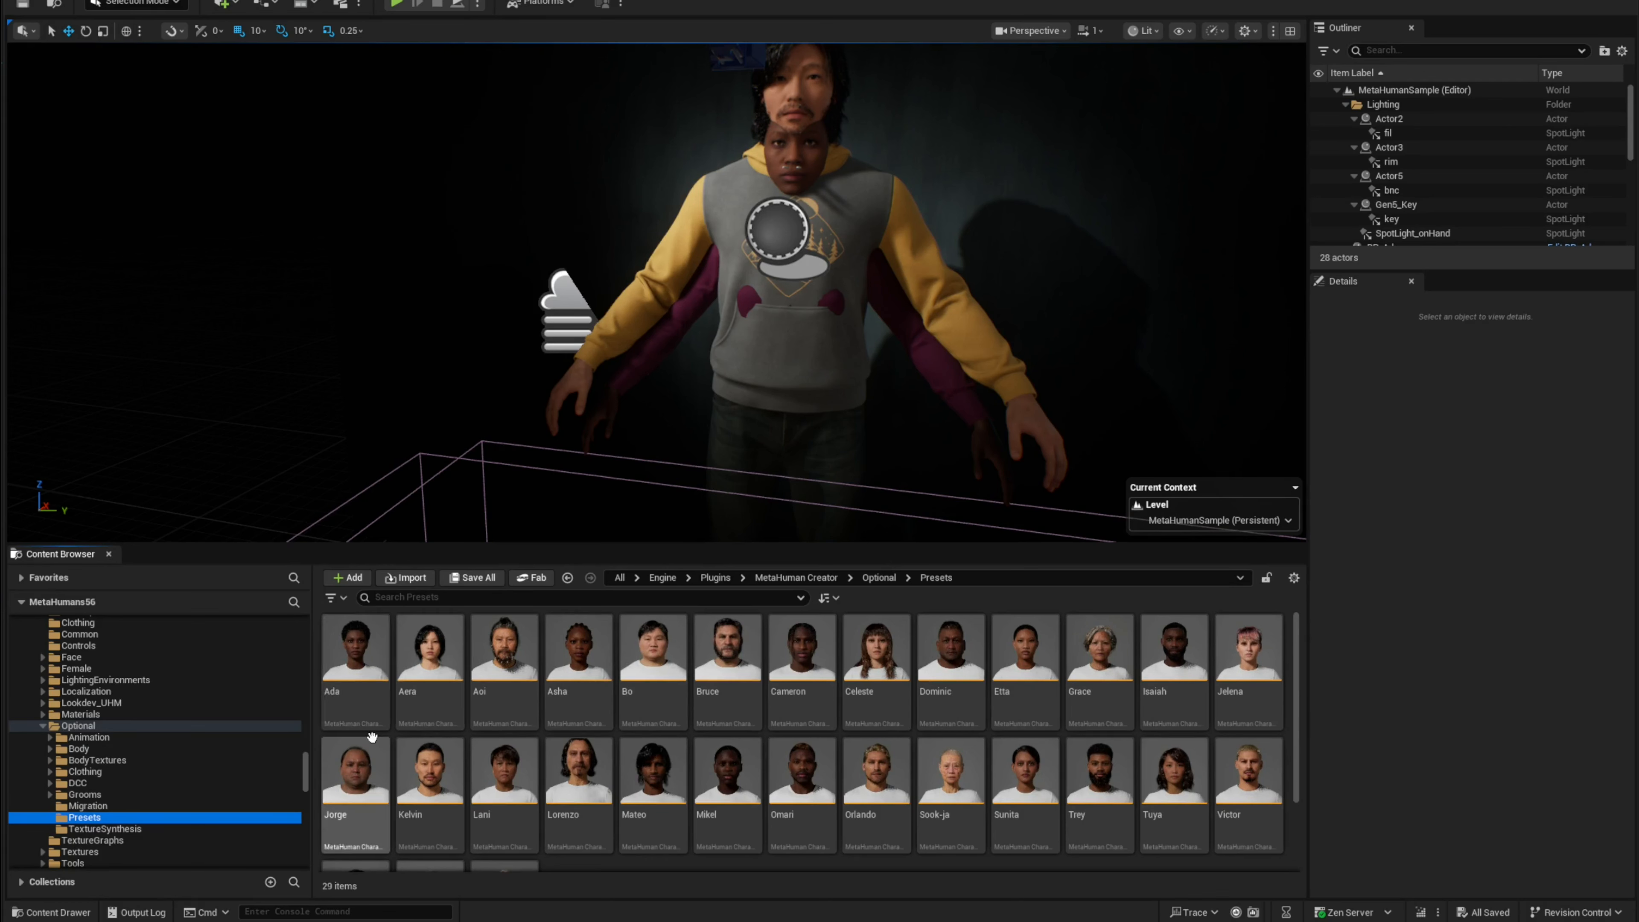
Step: Open the Ada preset character and set its assembly name to Ada_MH
double_click(379, 679)
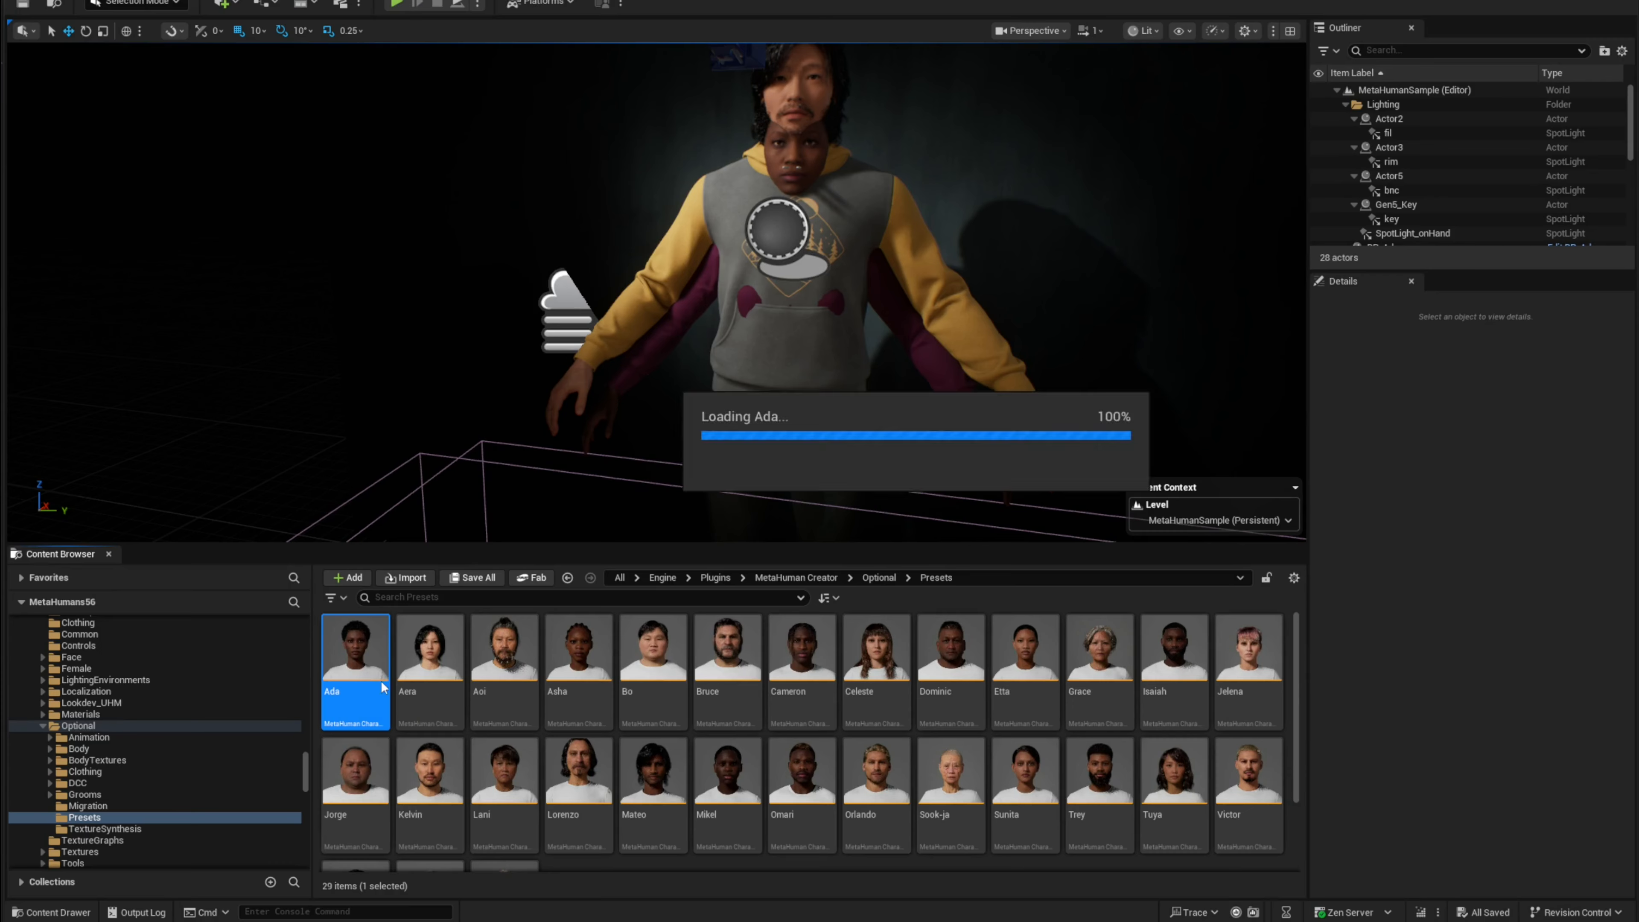
left_click(539, 273)
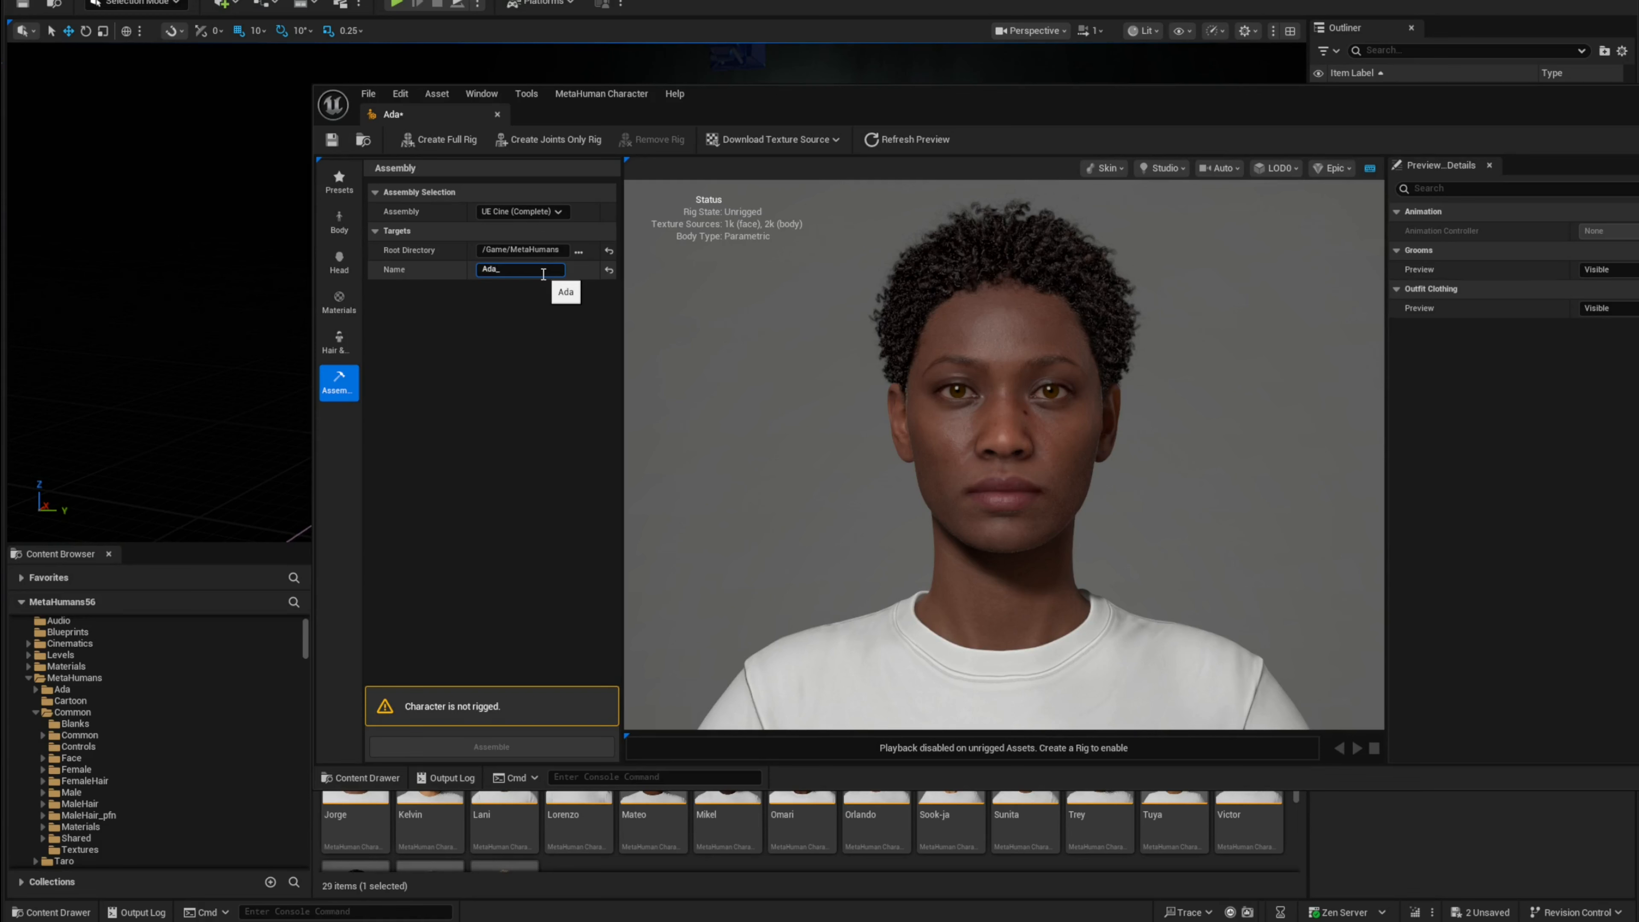
key("Return")
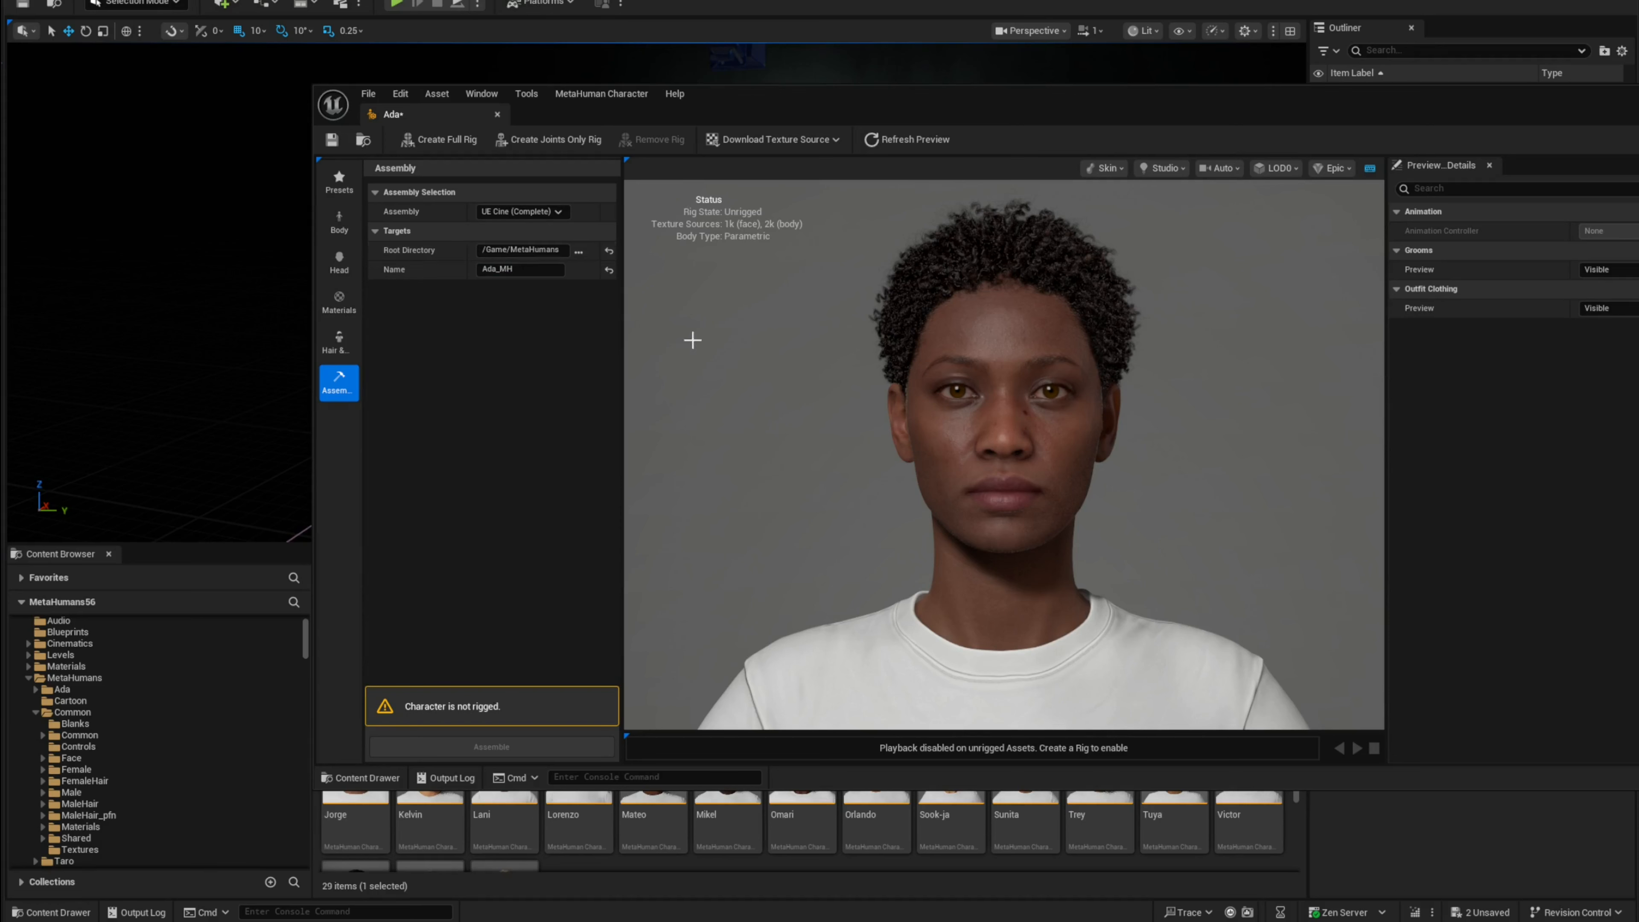
Step: Create a full rig for Ada and download its texture sources
left_click(434, 142)
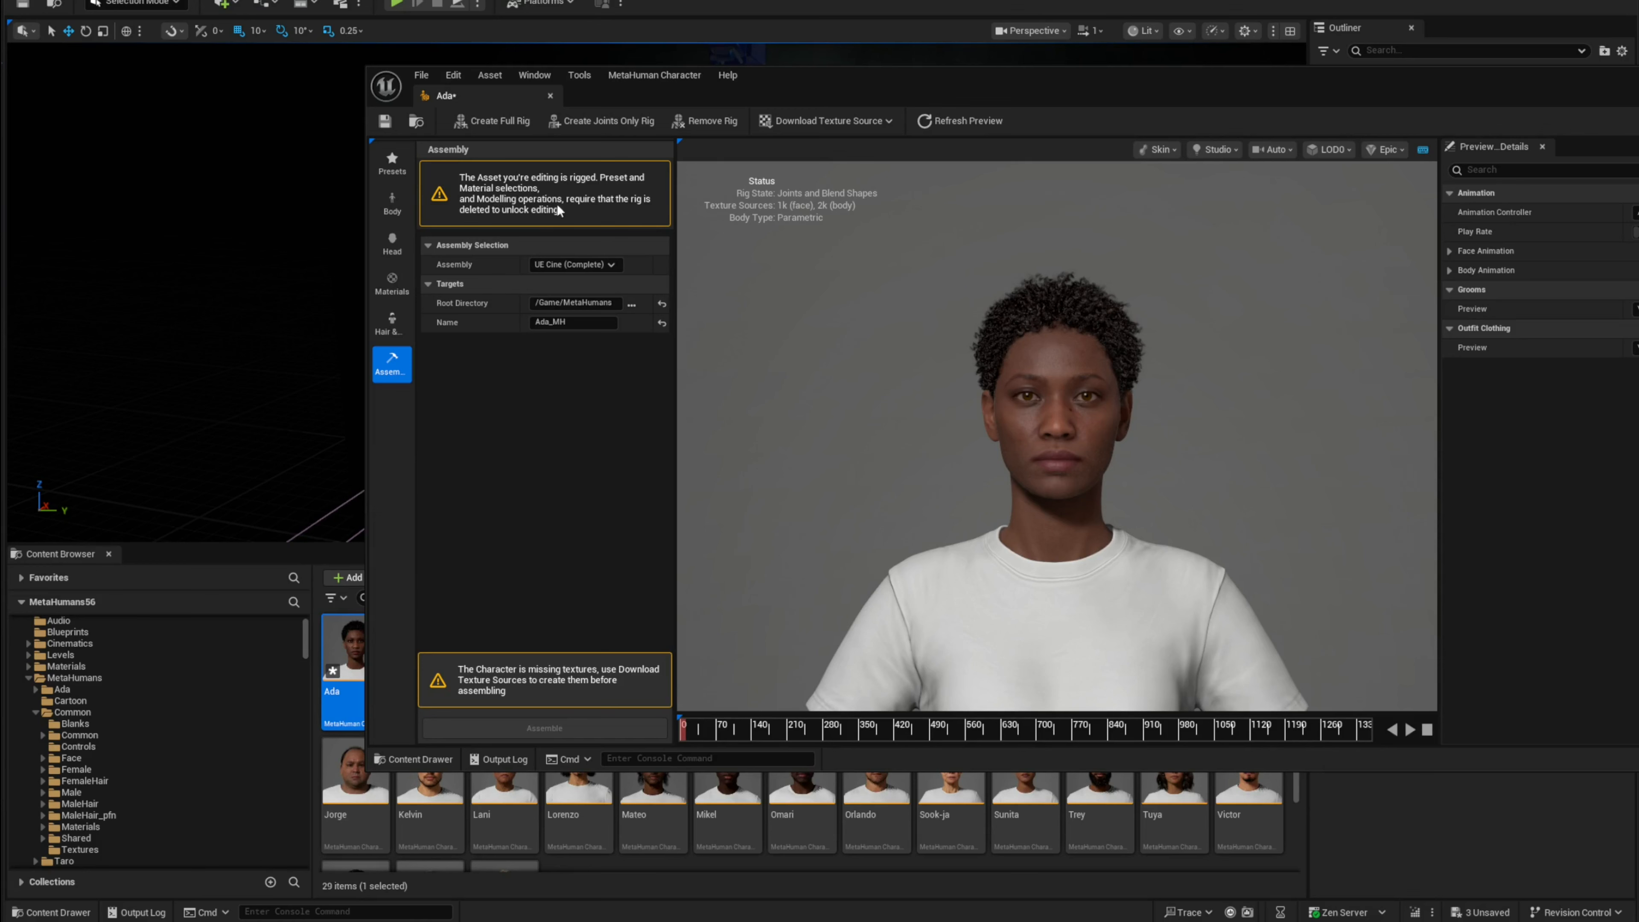
left_click(878, 121)
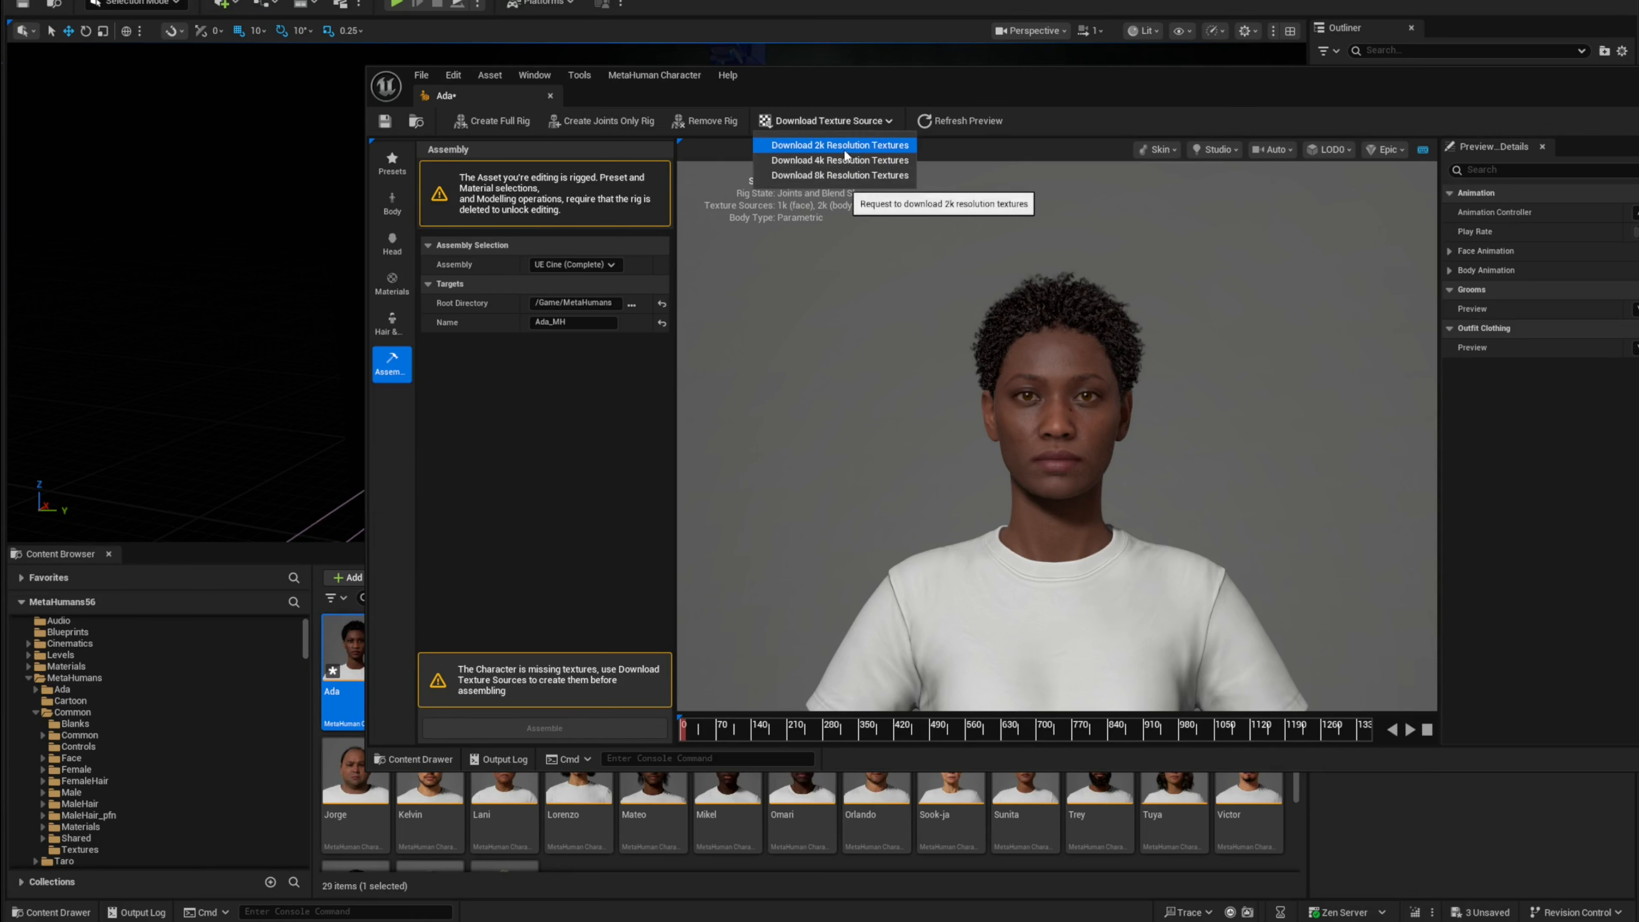
left_click(878, 182)
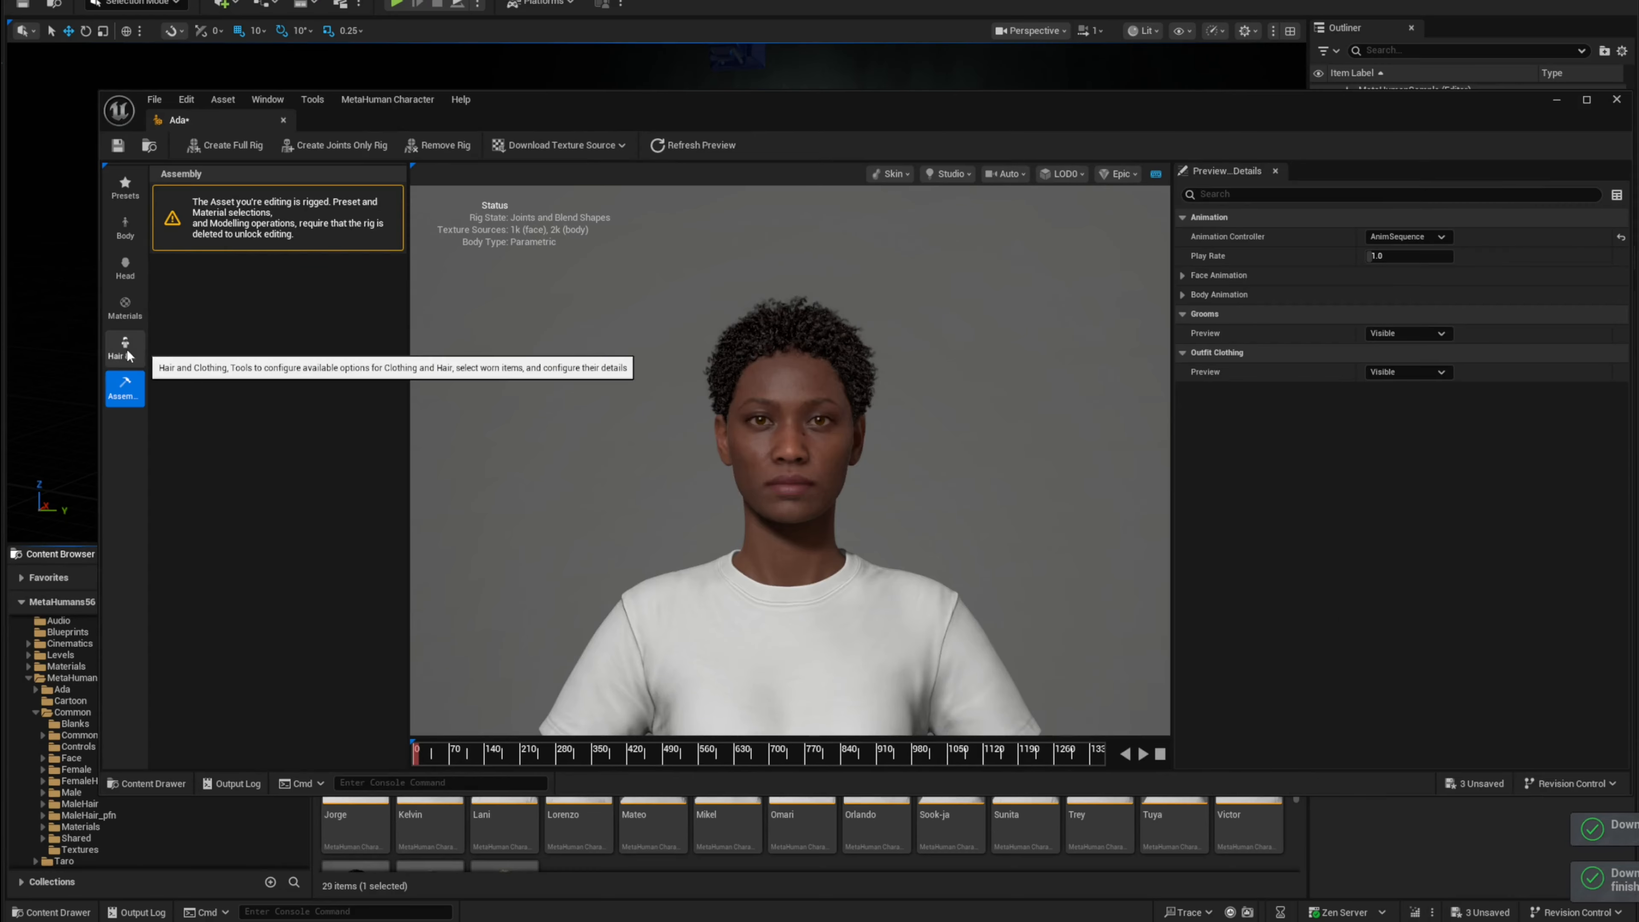
Step: Assemble the character into /Game/MetaHumans, accepting the overwrite of MetaHuman Common assets
left_click(128, 357)
left_click(126, 386)
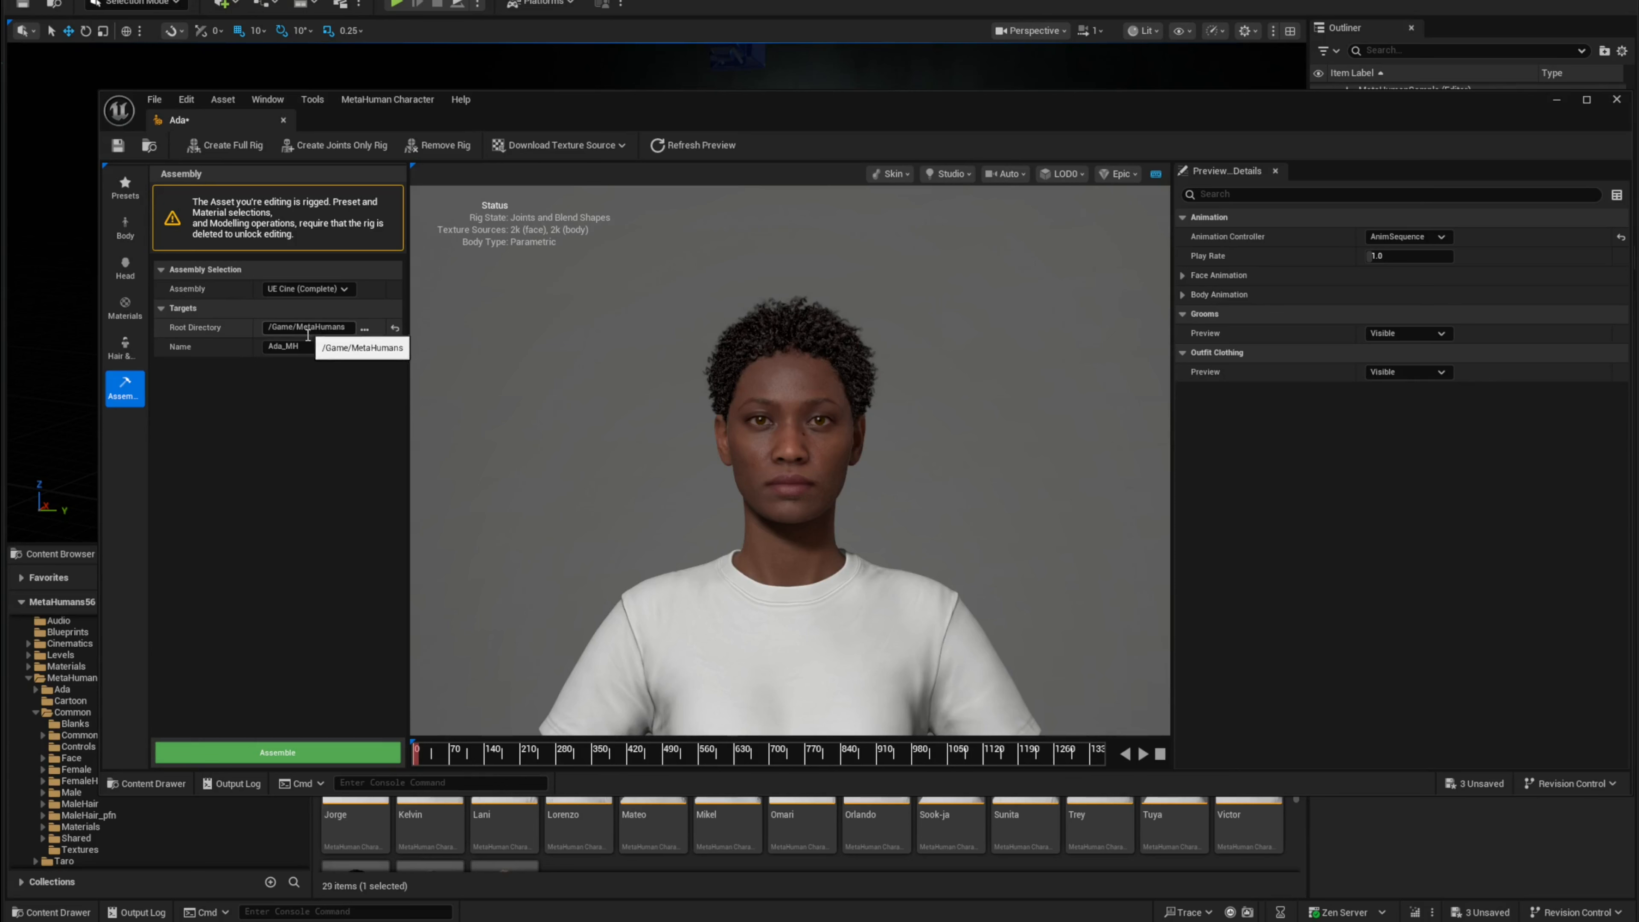
left_click(304, 753)
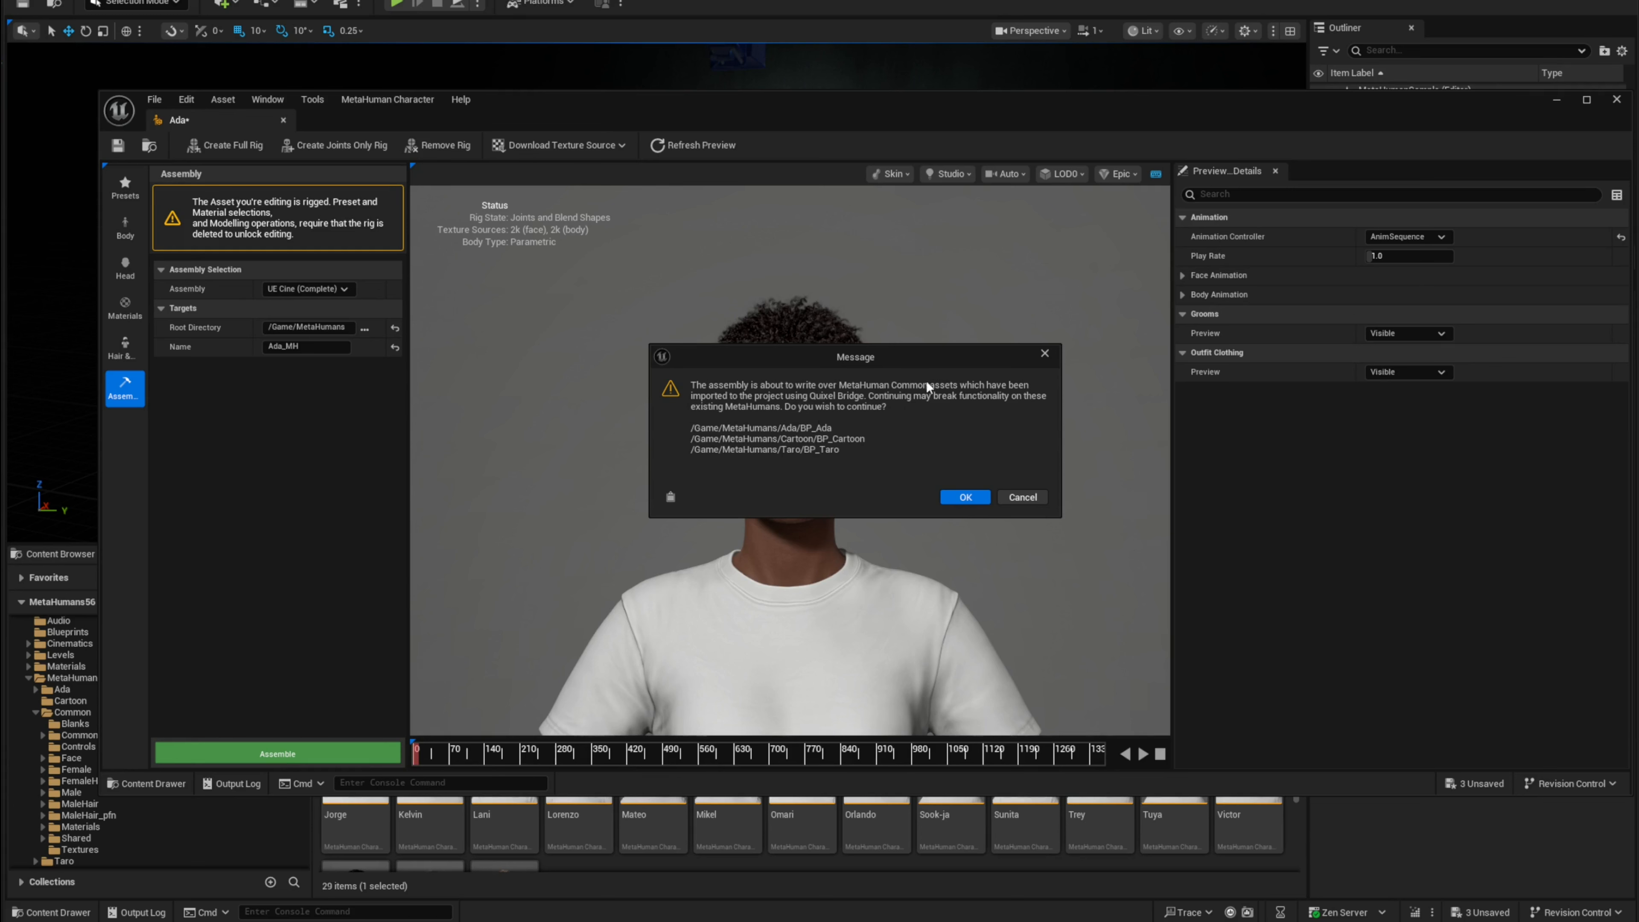
left_click(966, 498)
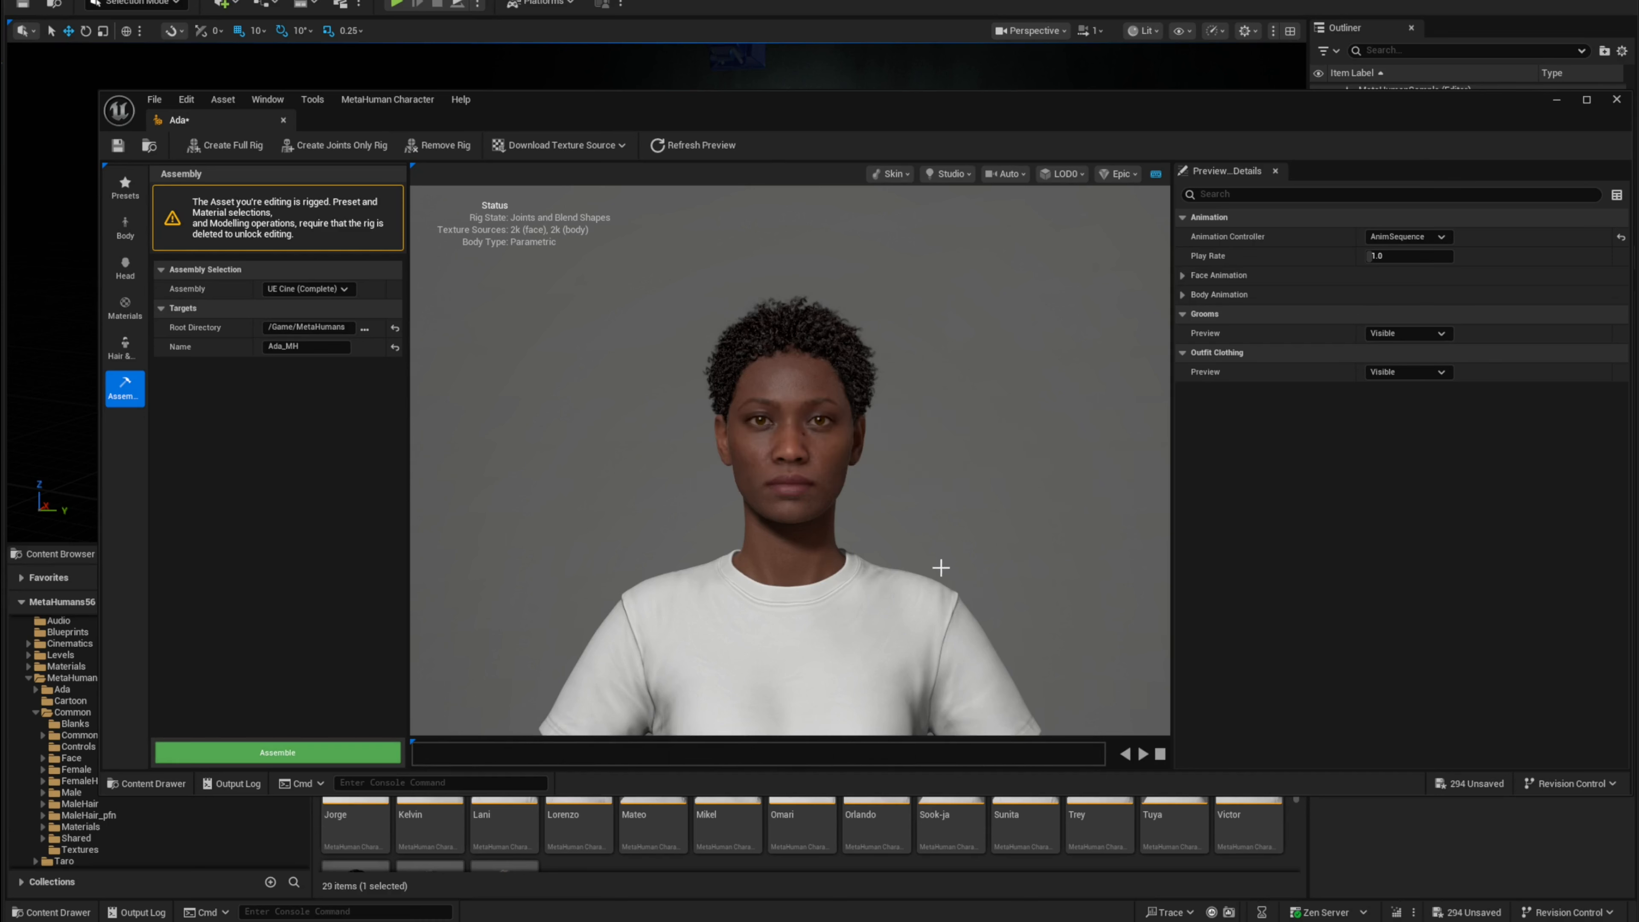
Step: Open the new Ada_MH folder under MetaHumans in the Content Browser
left_click_drag(752, 113, 768, 114)
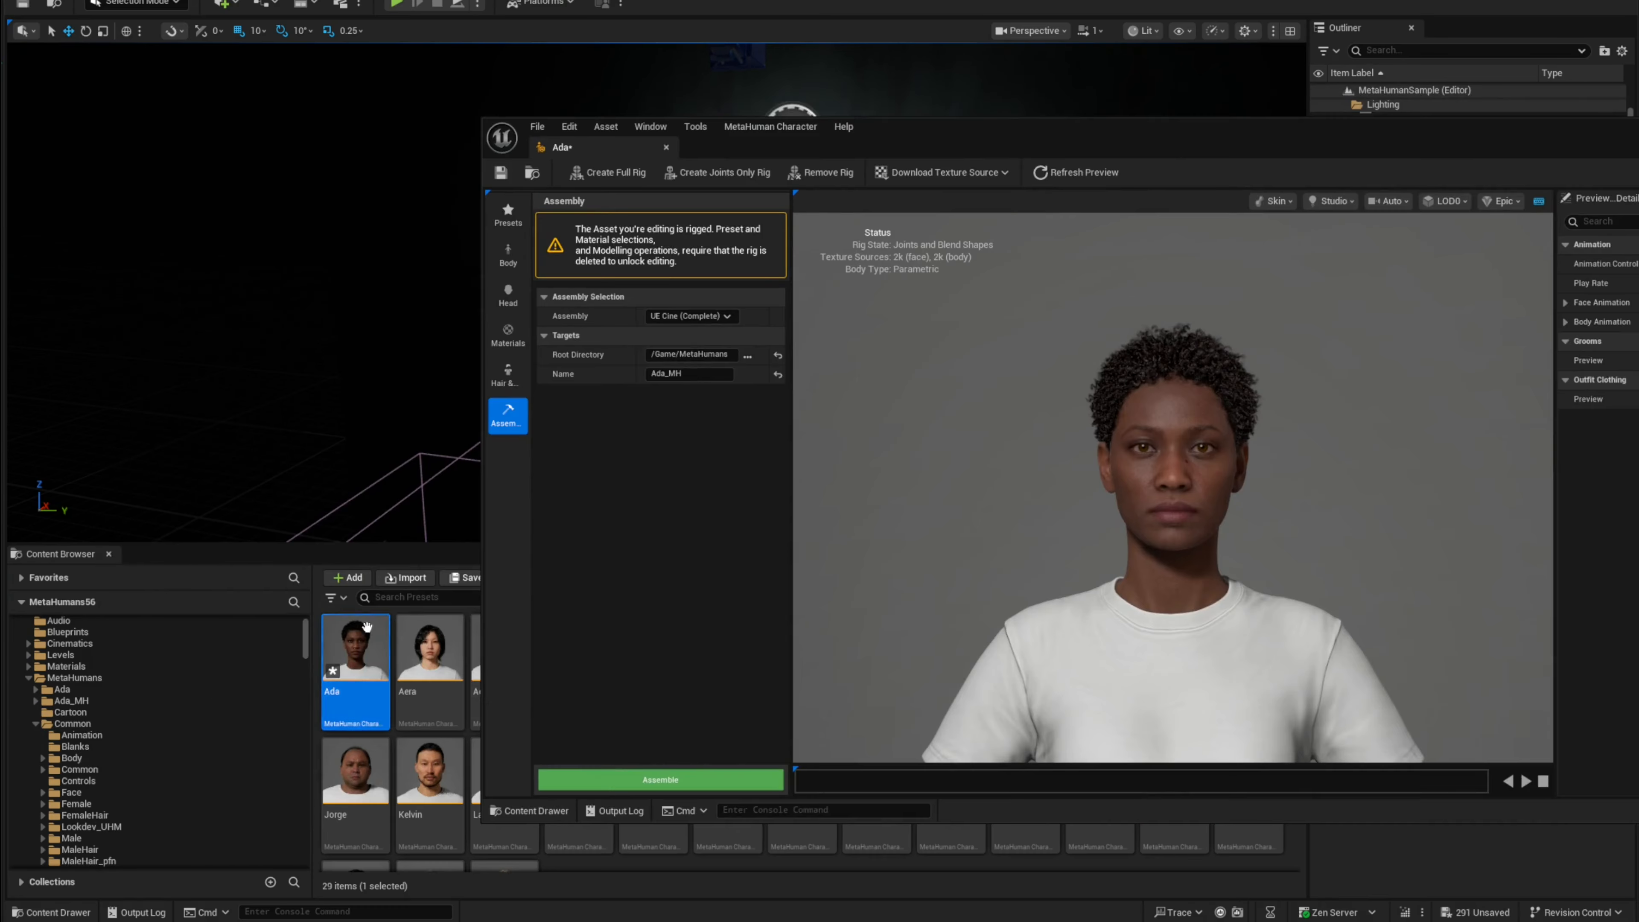
left_click(97, 715)
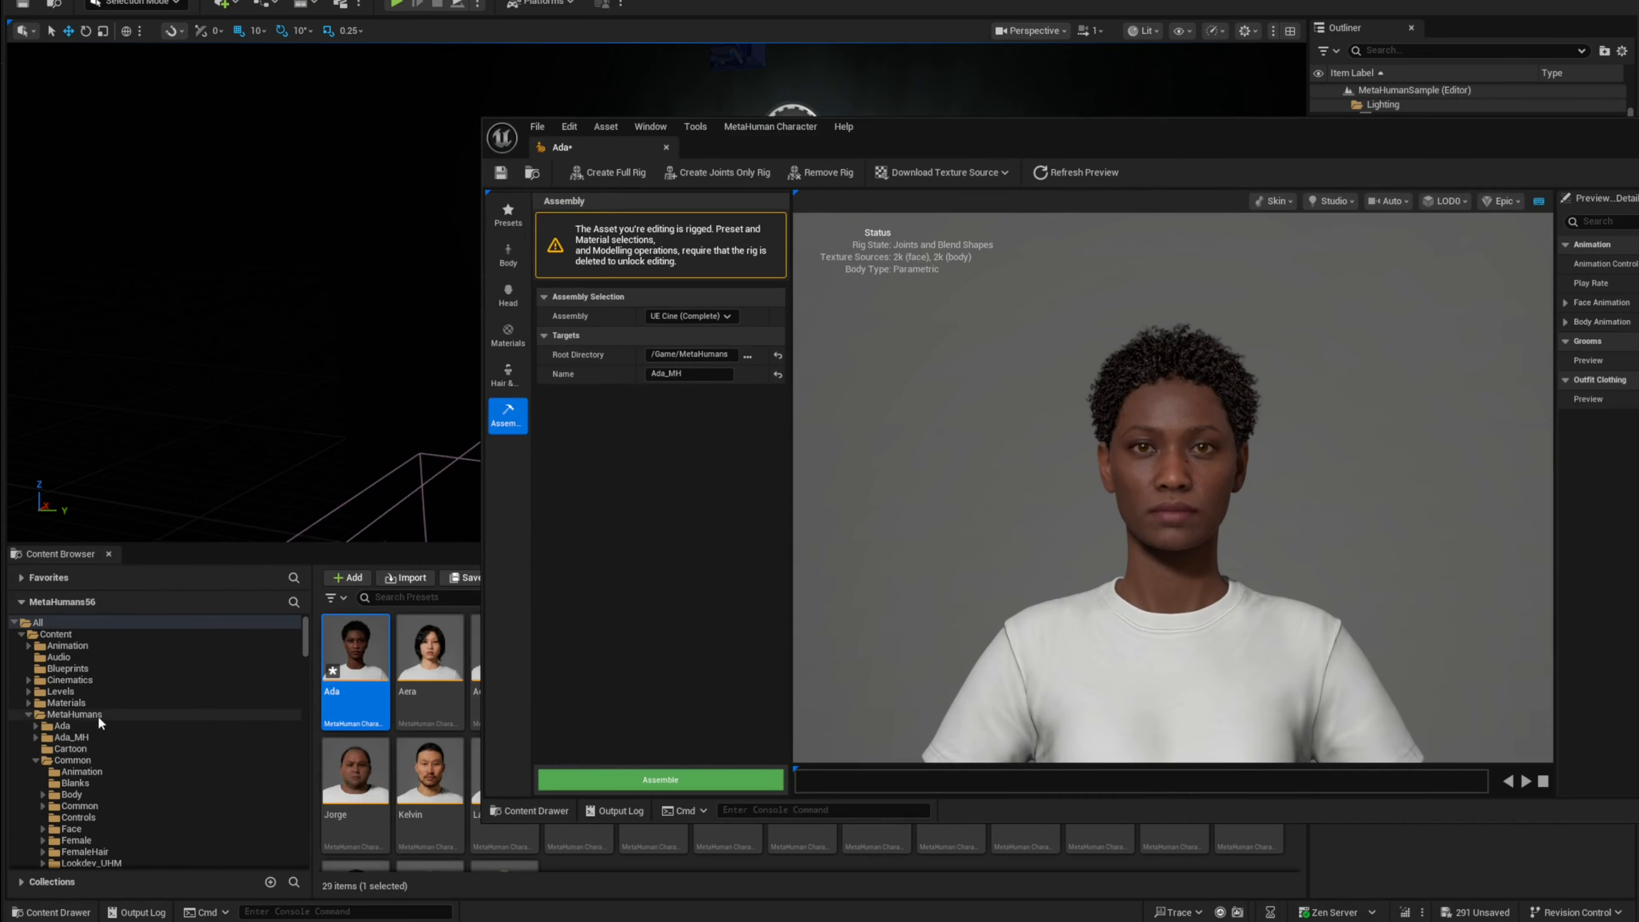
left_click(76, 738)
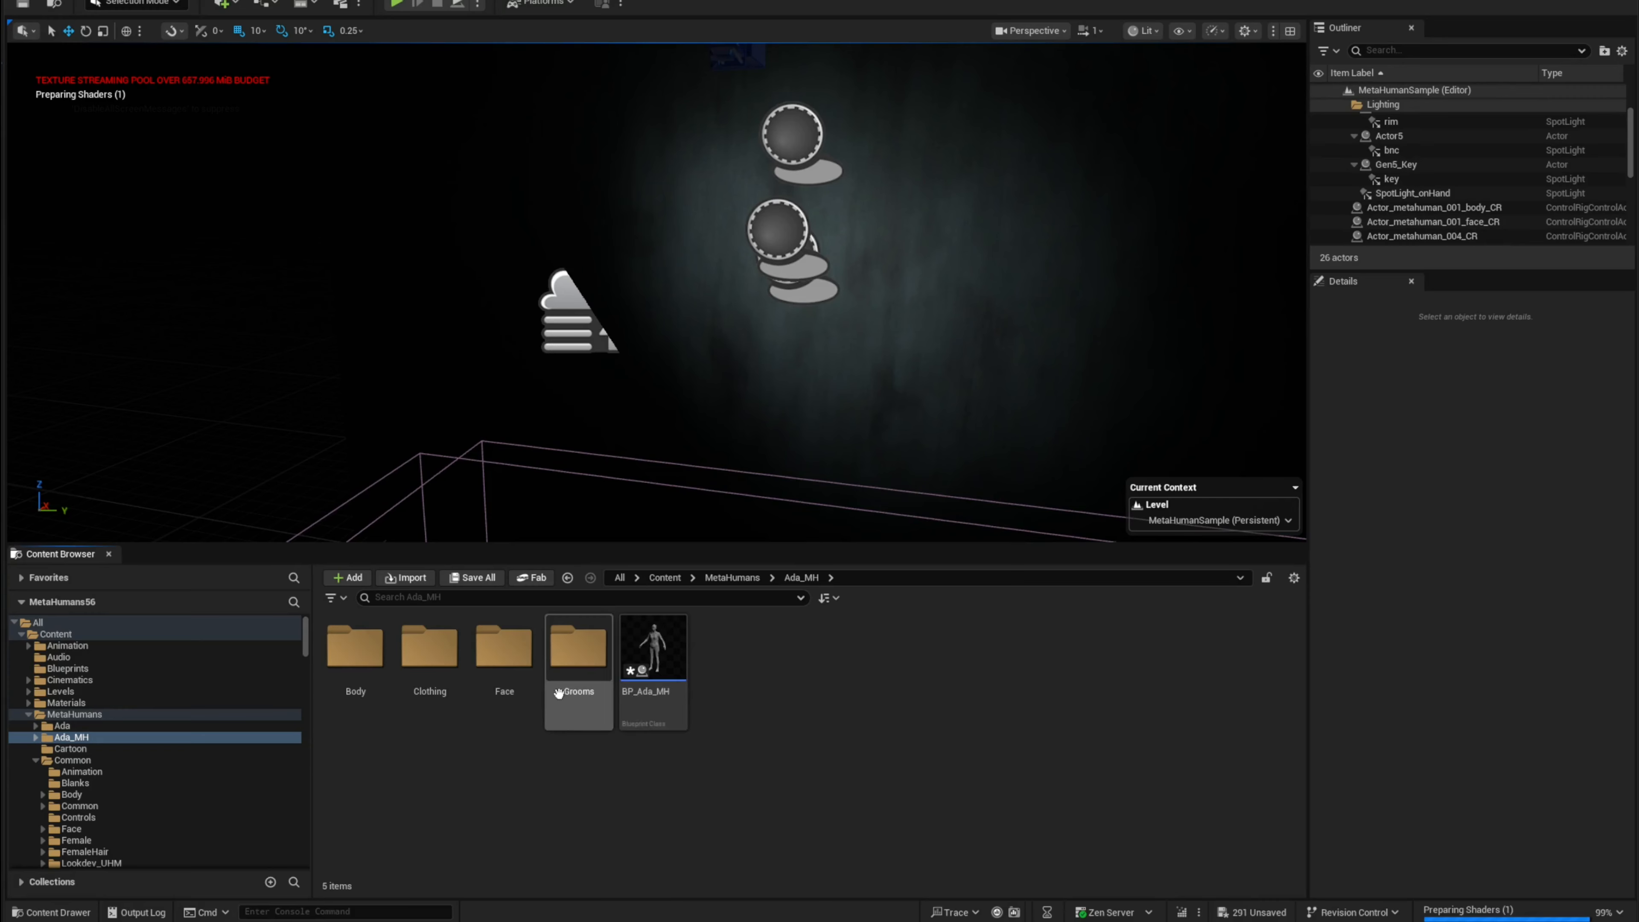
Step: Save all assets in the Ada_MH folder
left_click(675, 666)
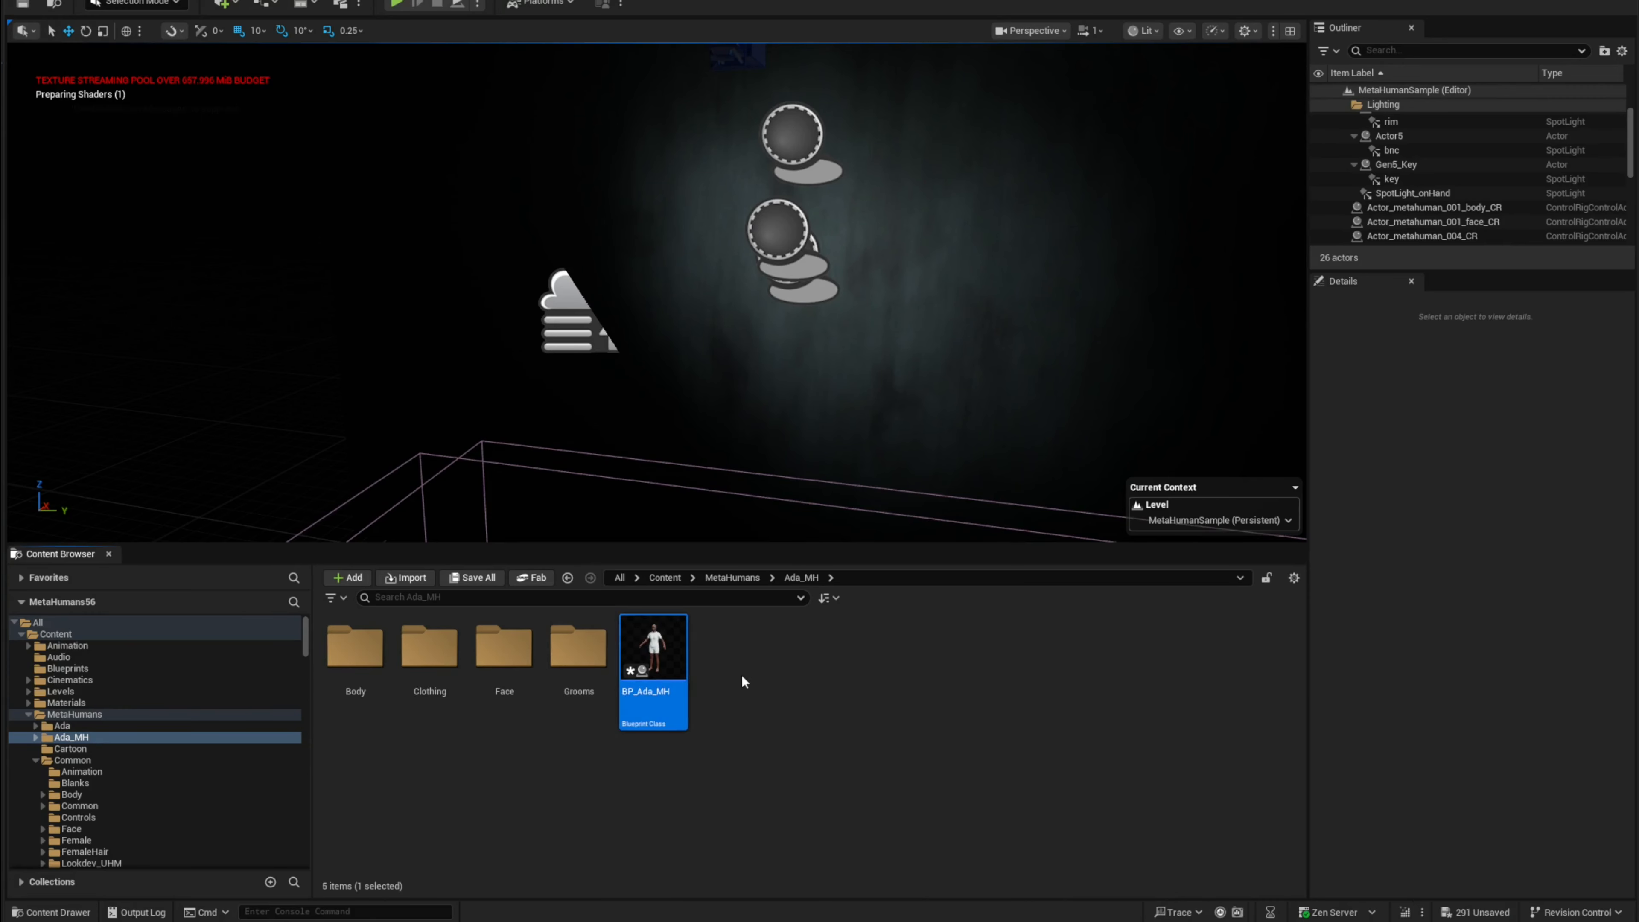
left_click(744, 681)
right_click(103, 737)
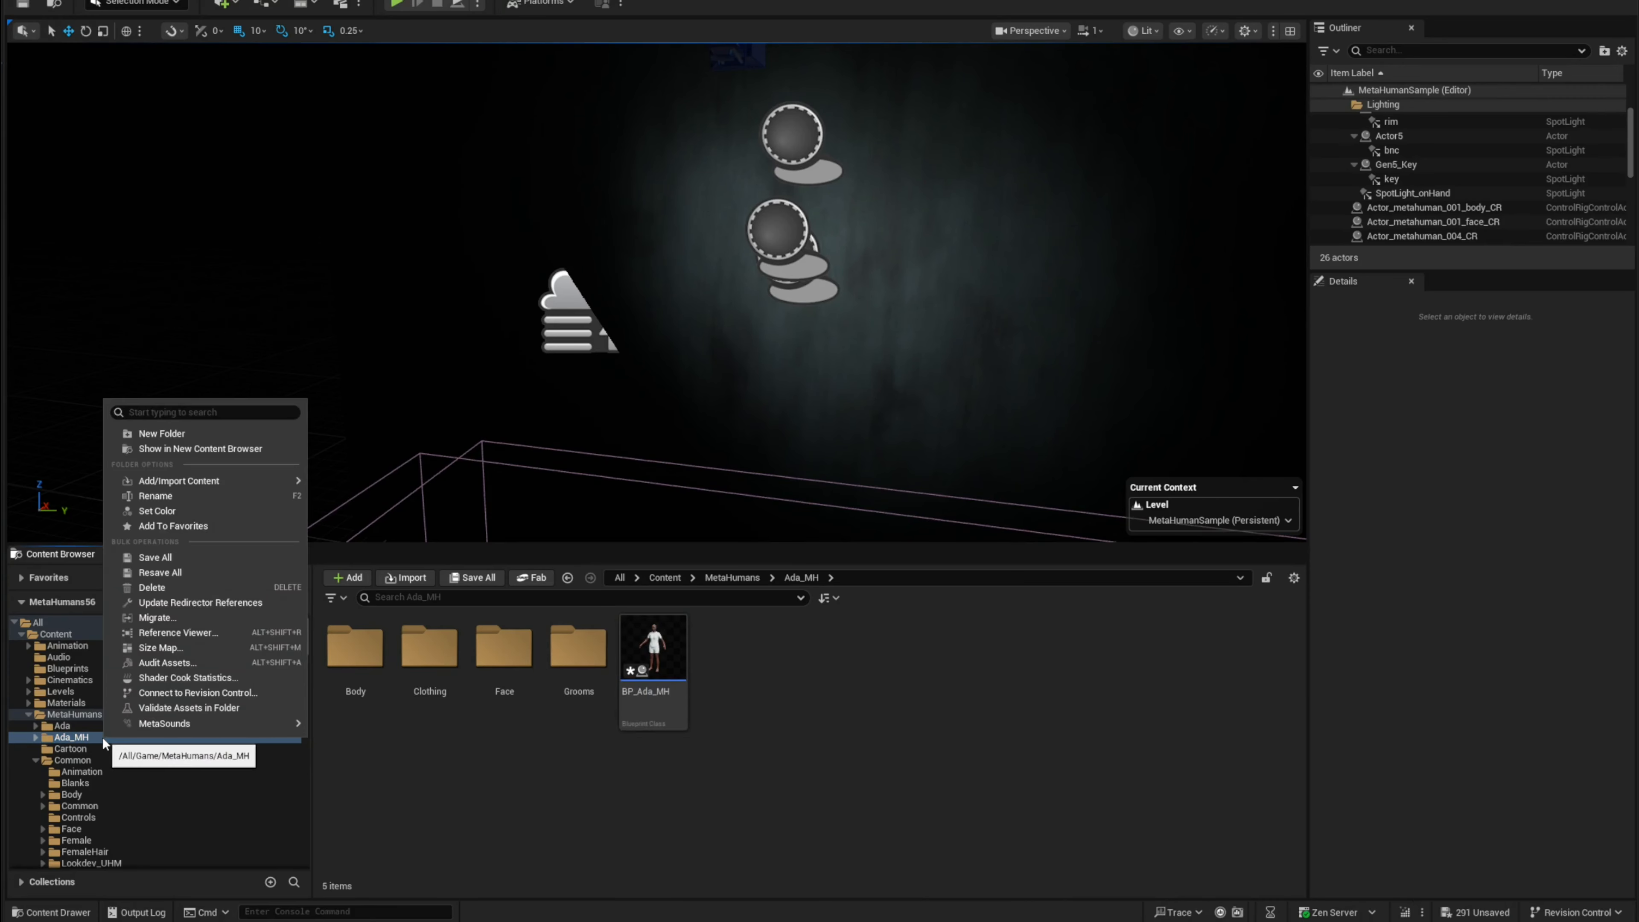
left_click(191, 558)
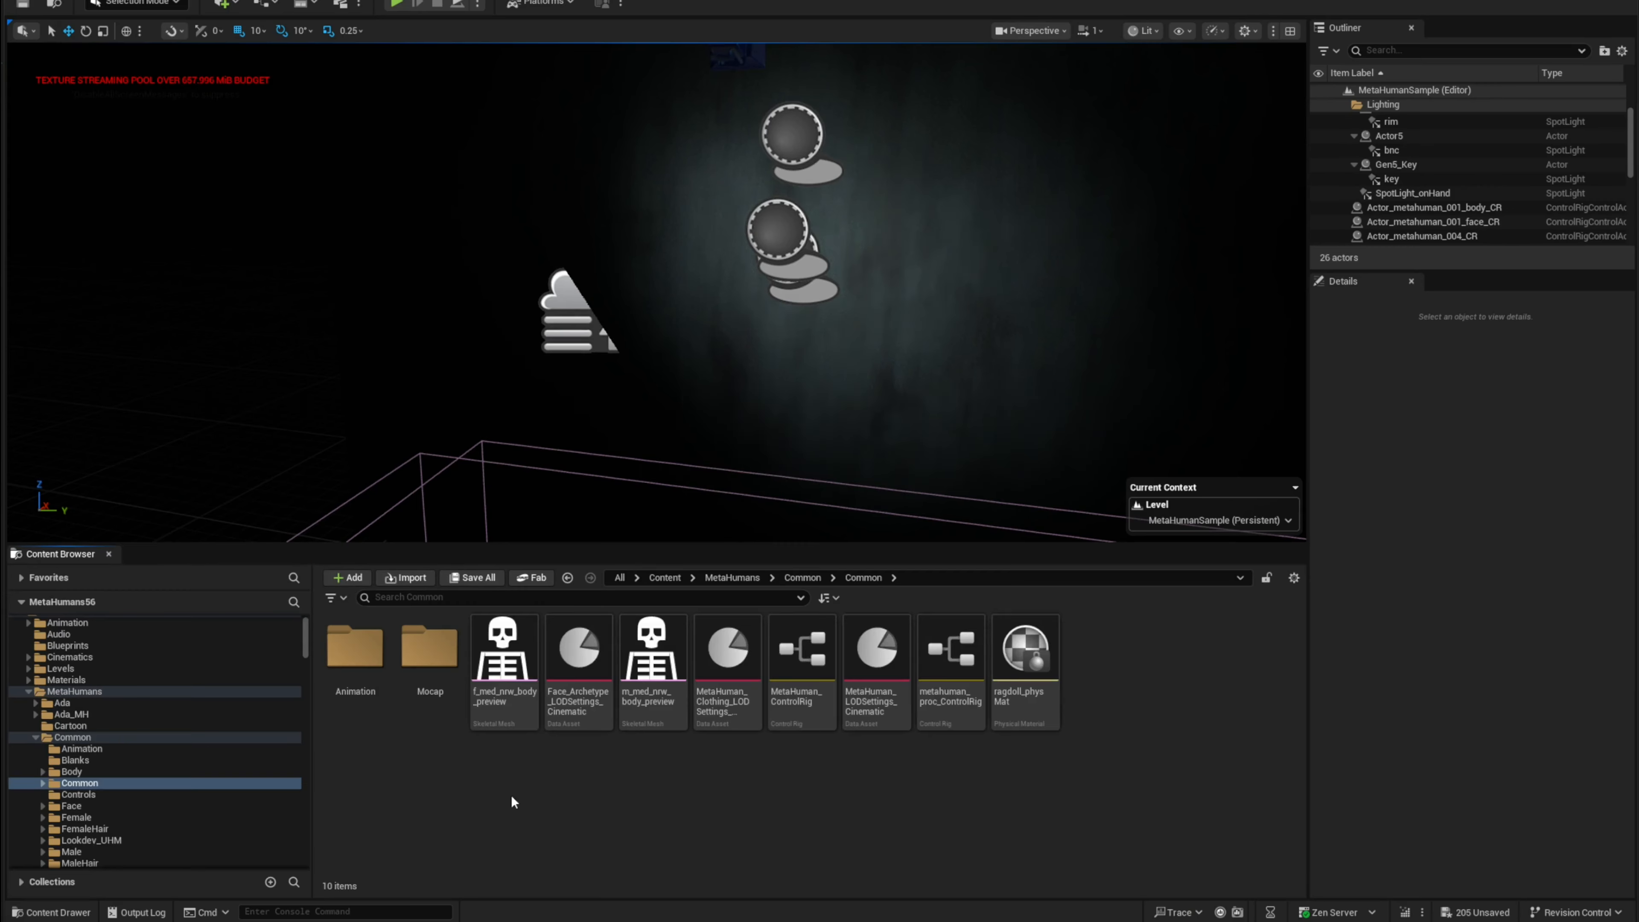
Step: Browse the Common Controls and Face folders, then save all assets in the MetaHumans Common folder
left_click(91, 795)
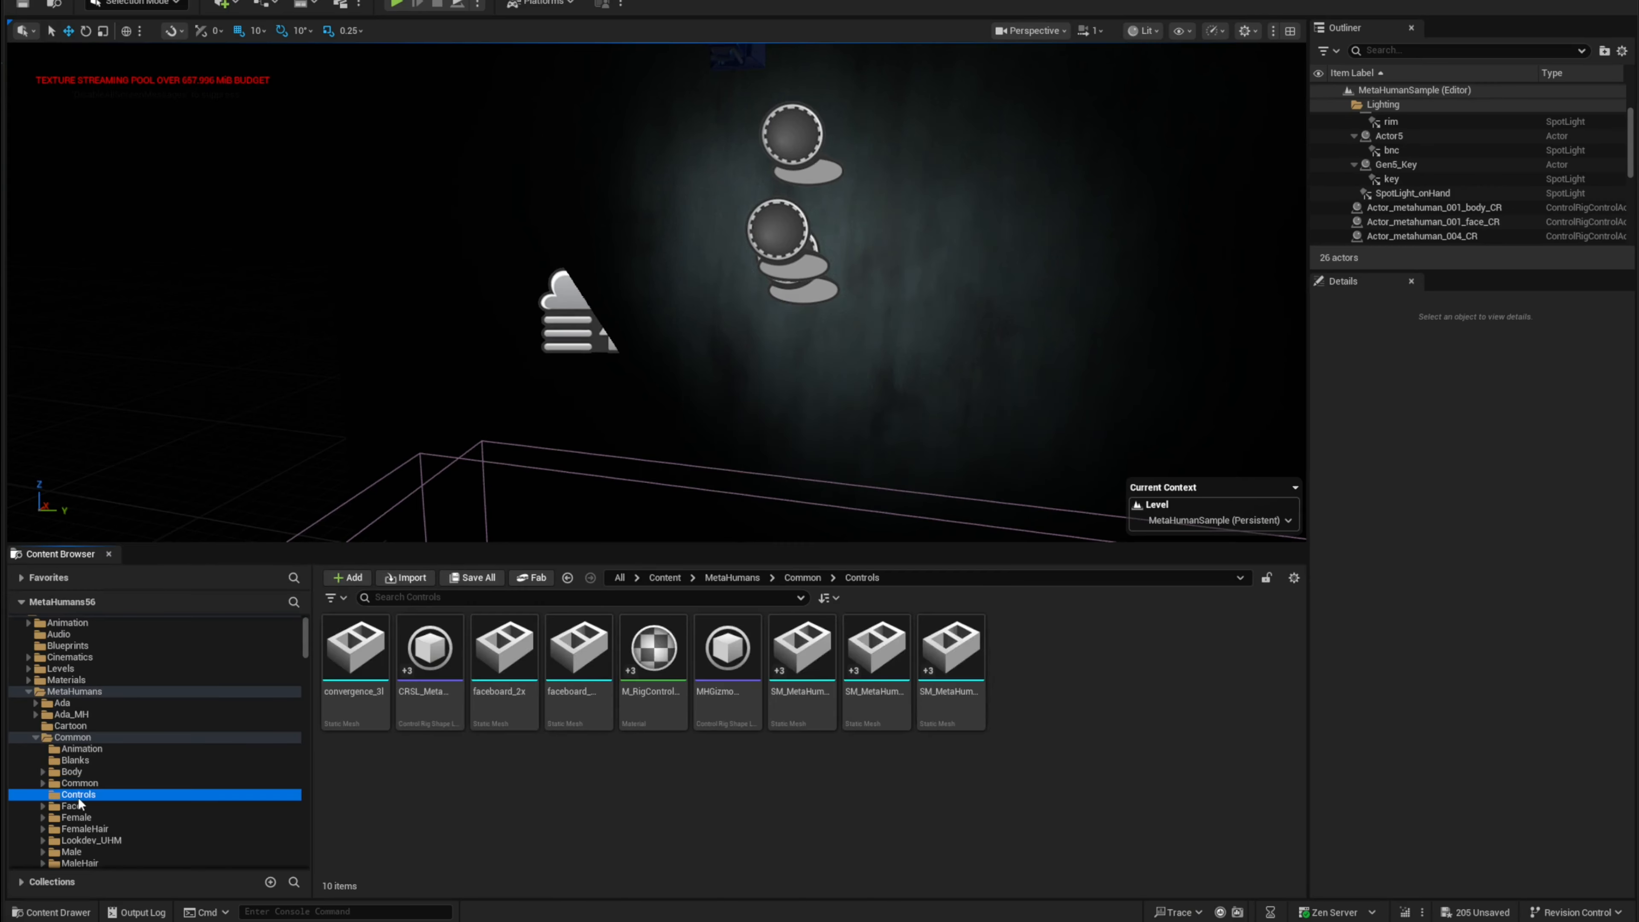
left_click(86, 807)
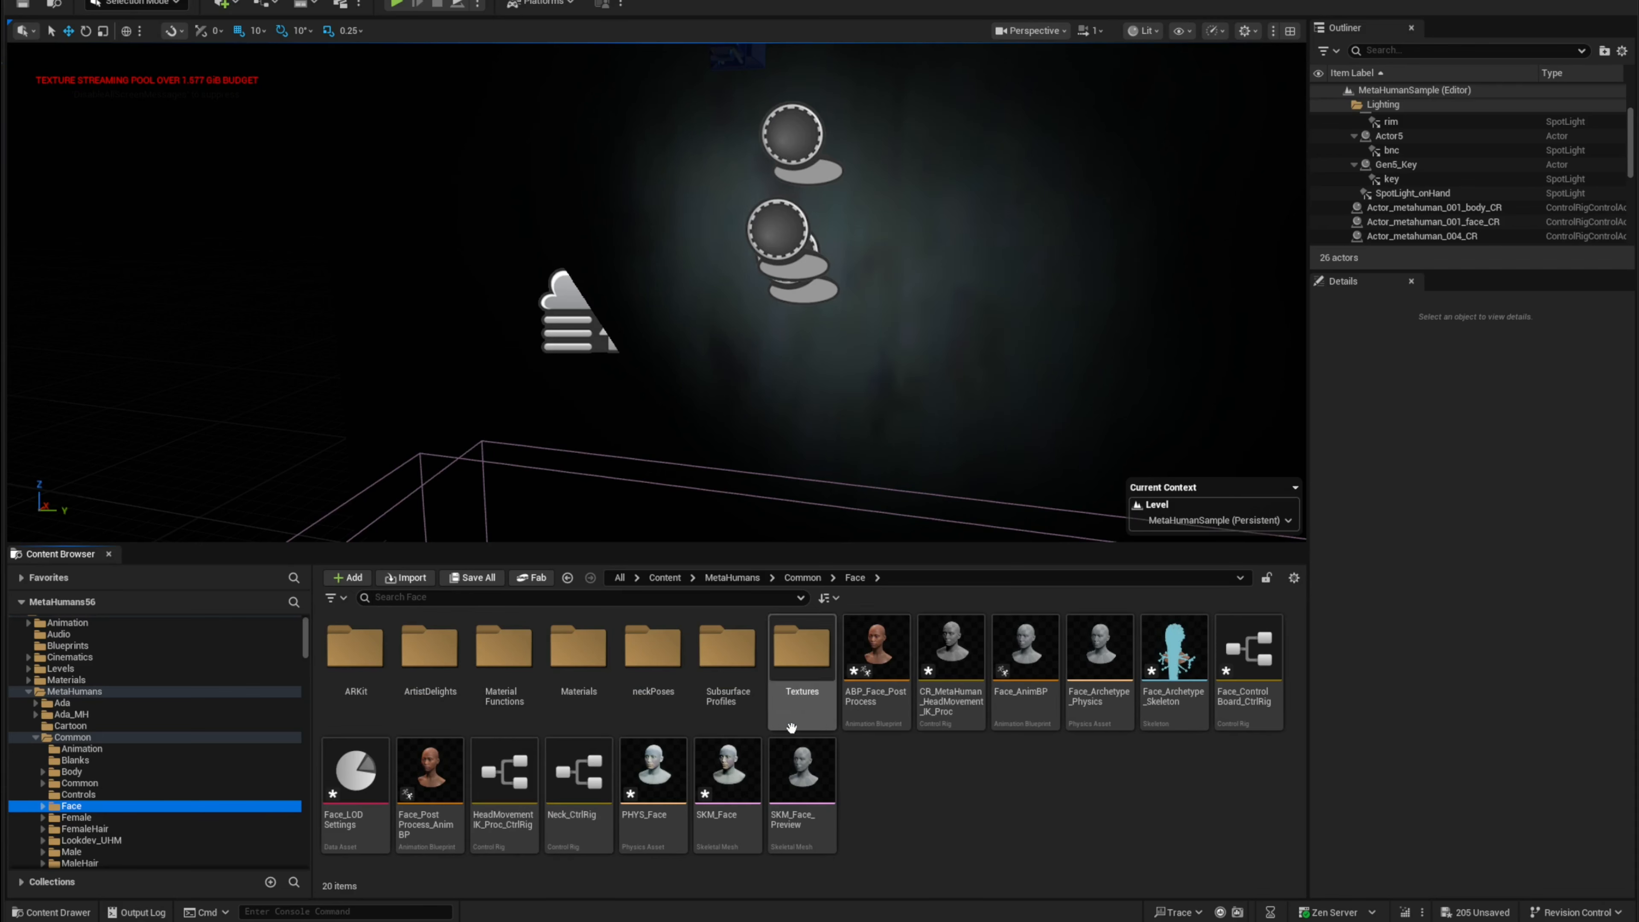
left_click(103, 737)
right_click(103, 737)
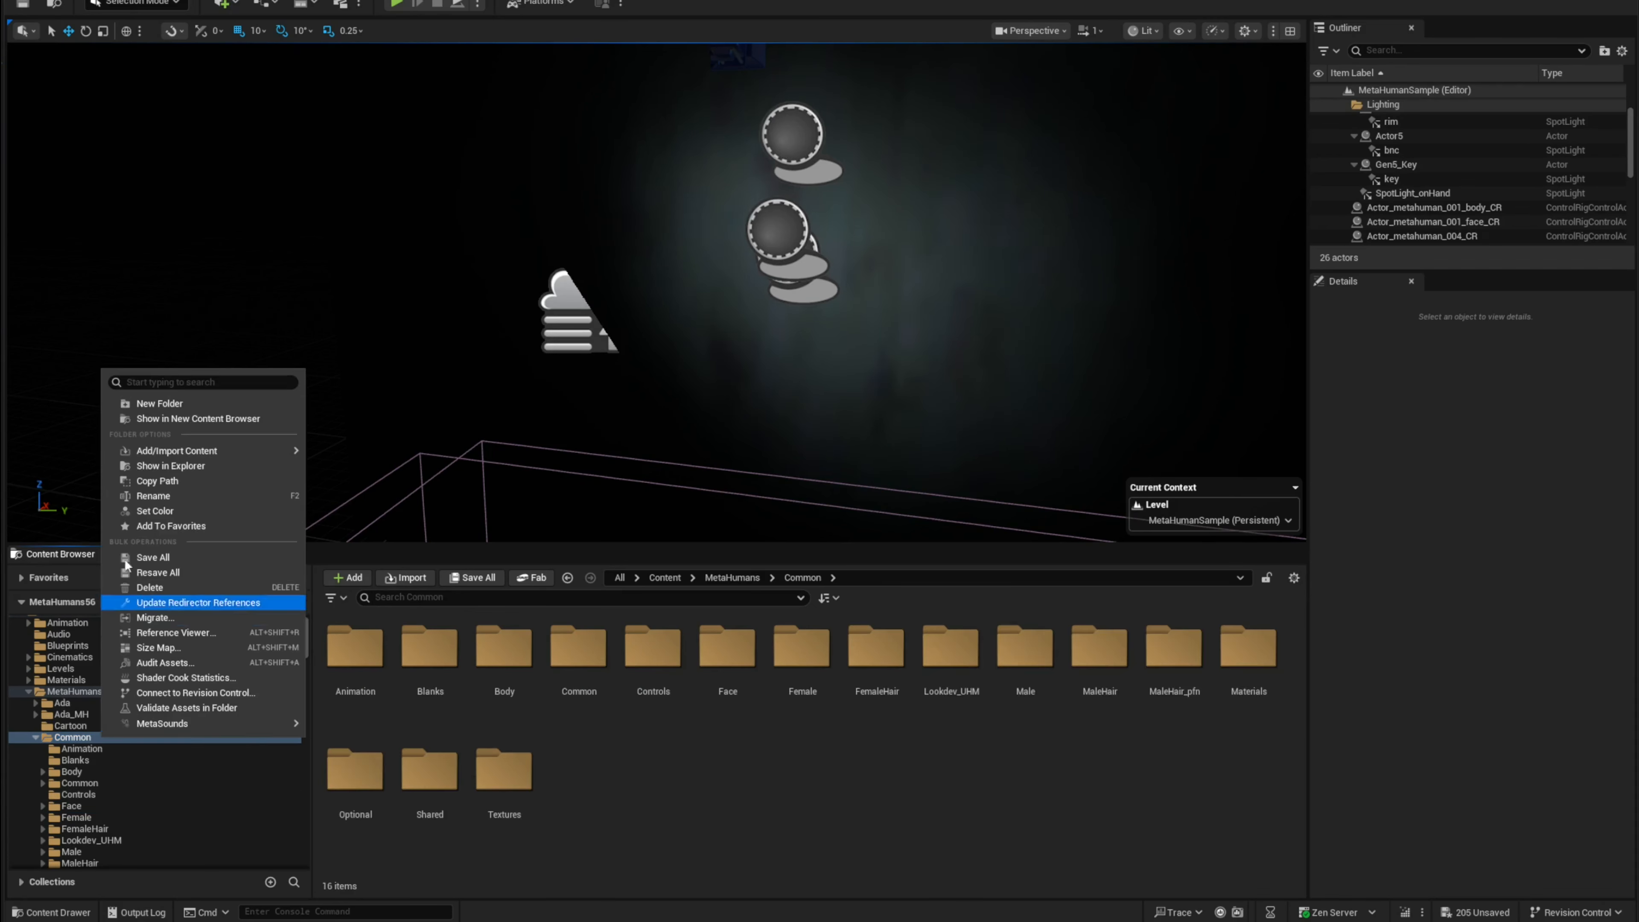
left_click(191, 558)
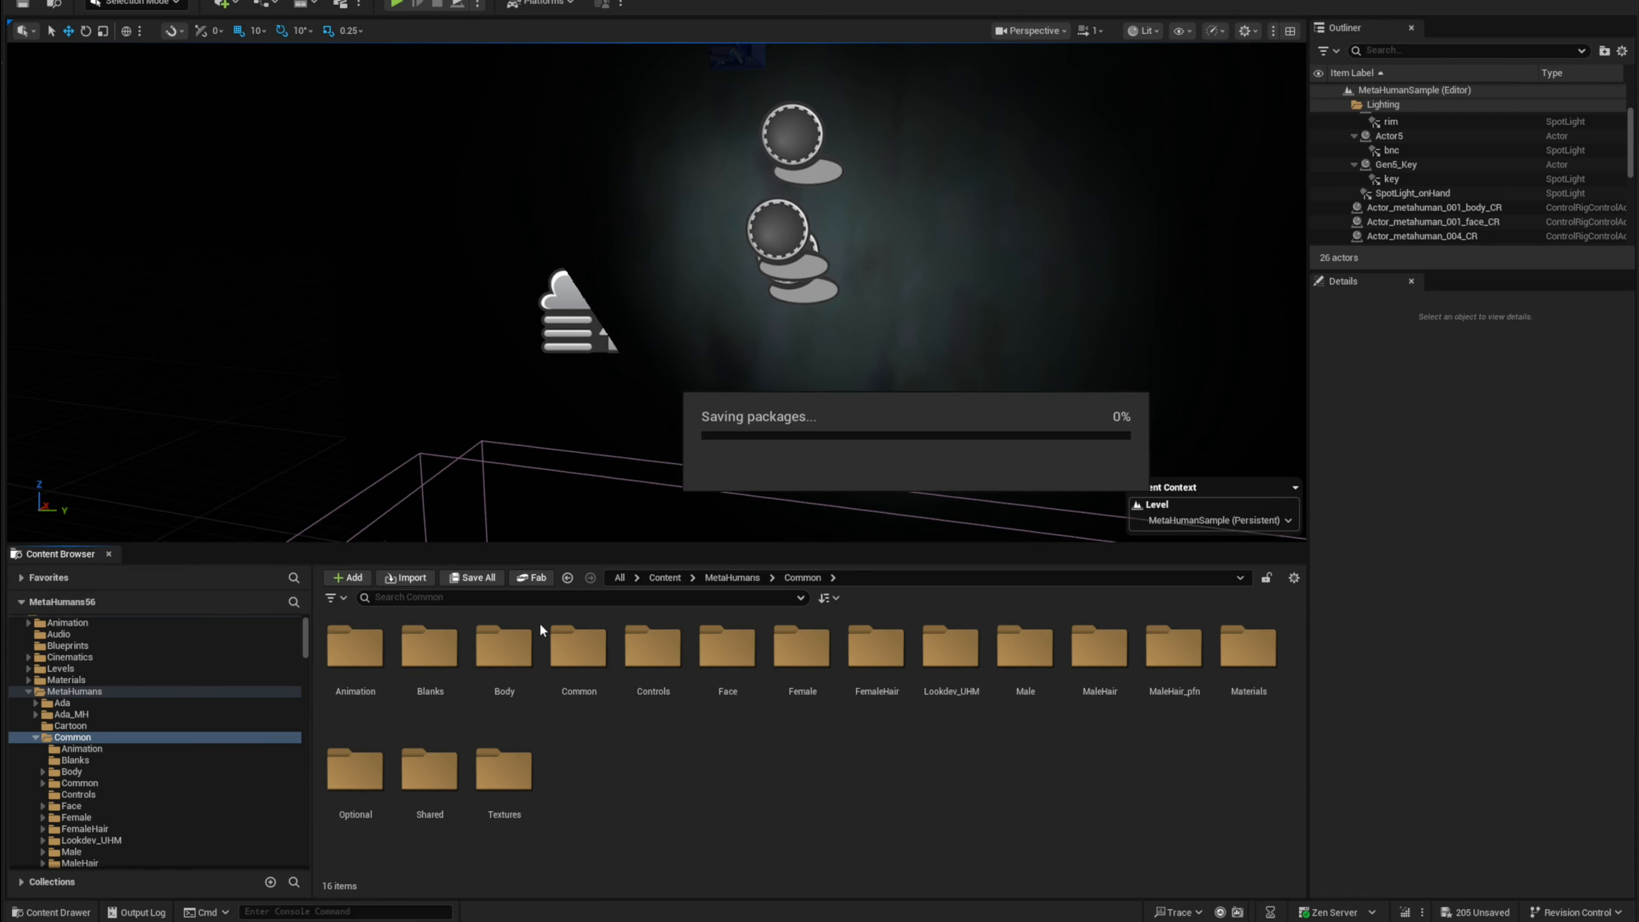
left_click(717, 665)
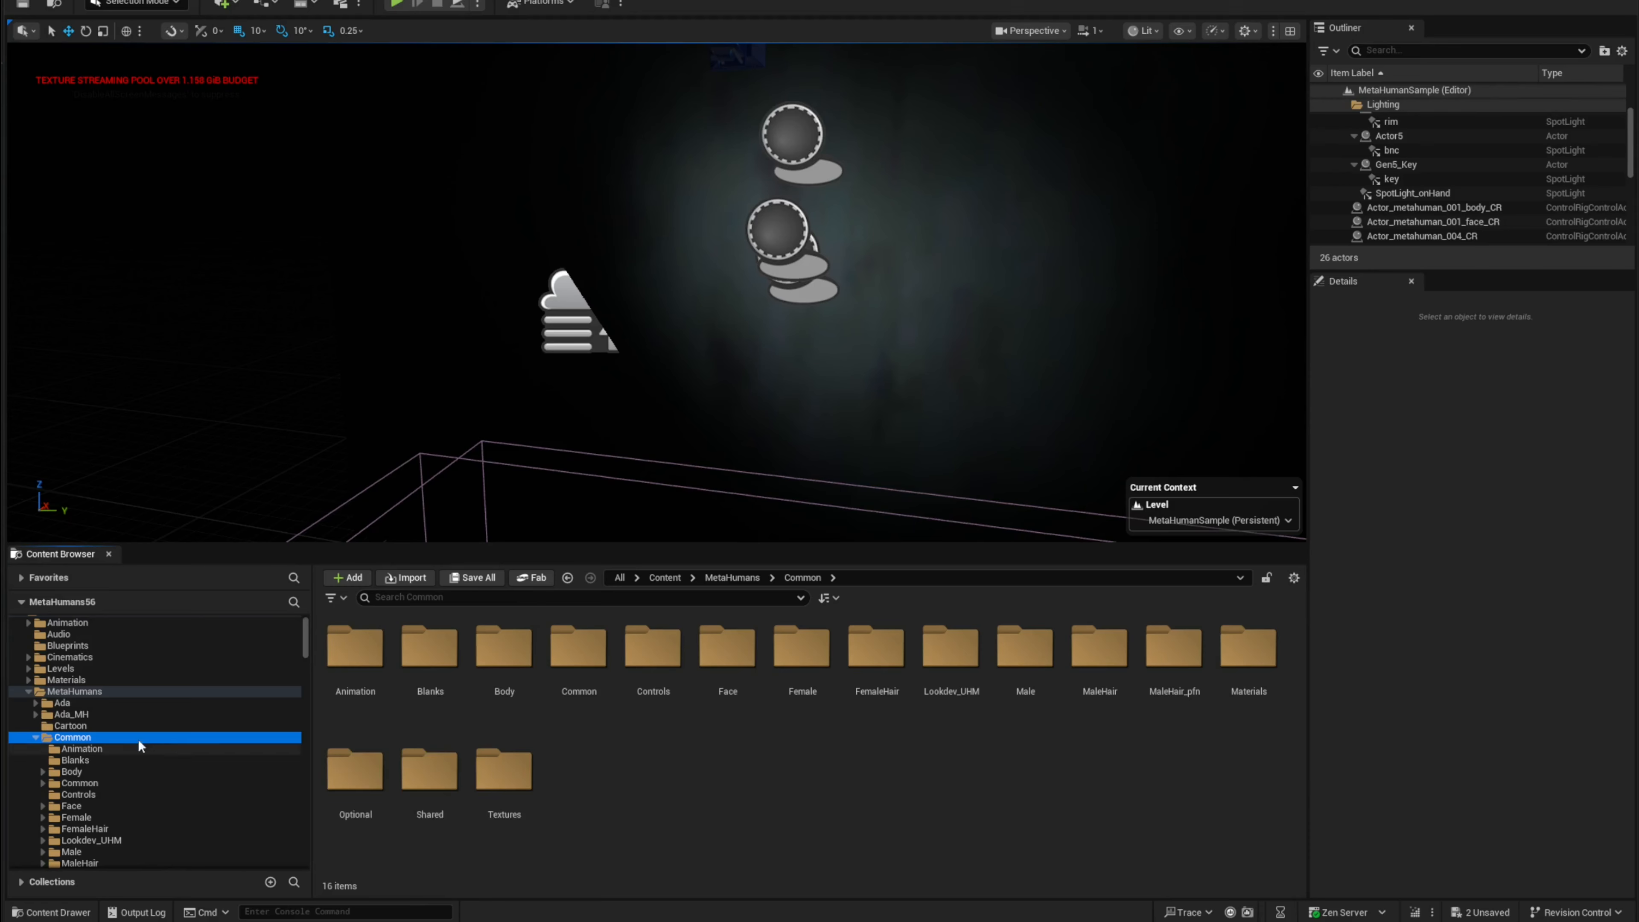
Step: Open Ada_MH's body skeletal mesh and locate its post-process anim blueprint in the Content Browser
scroll(163, 757, "down", 1)
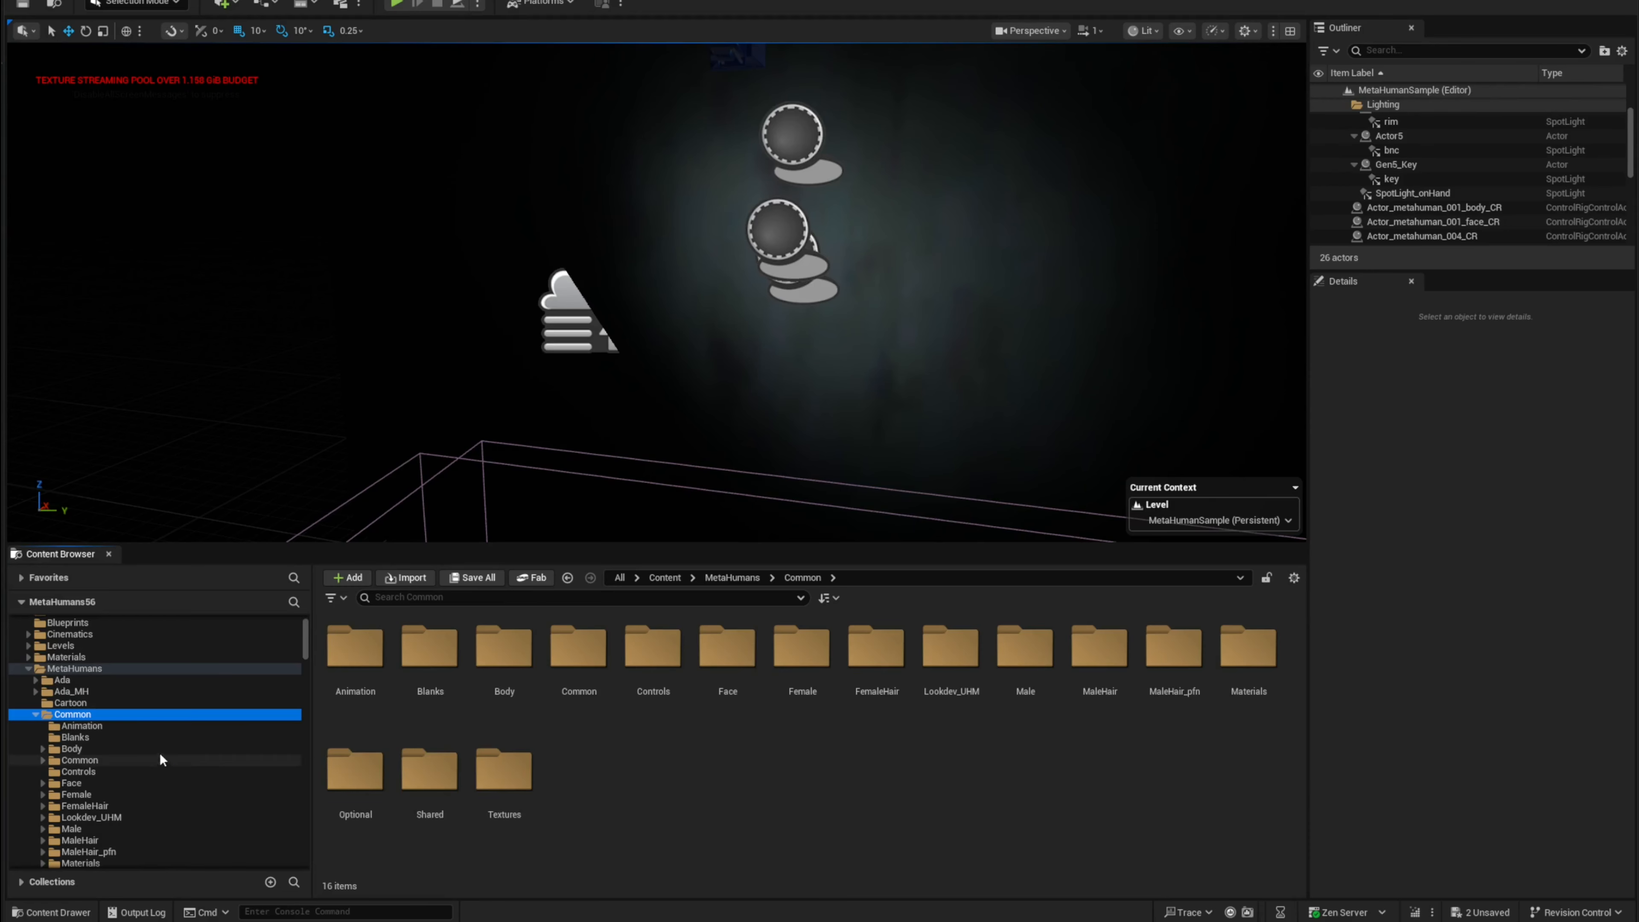
left_click(91, 691)
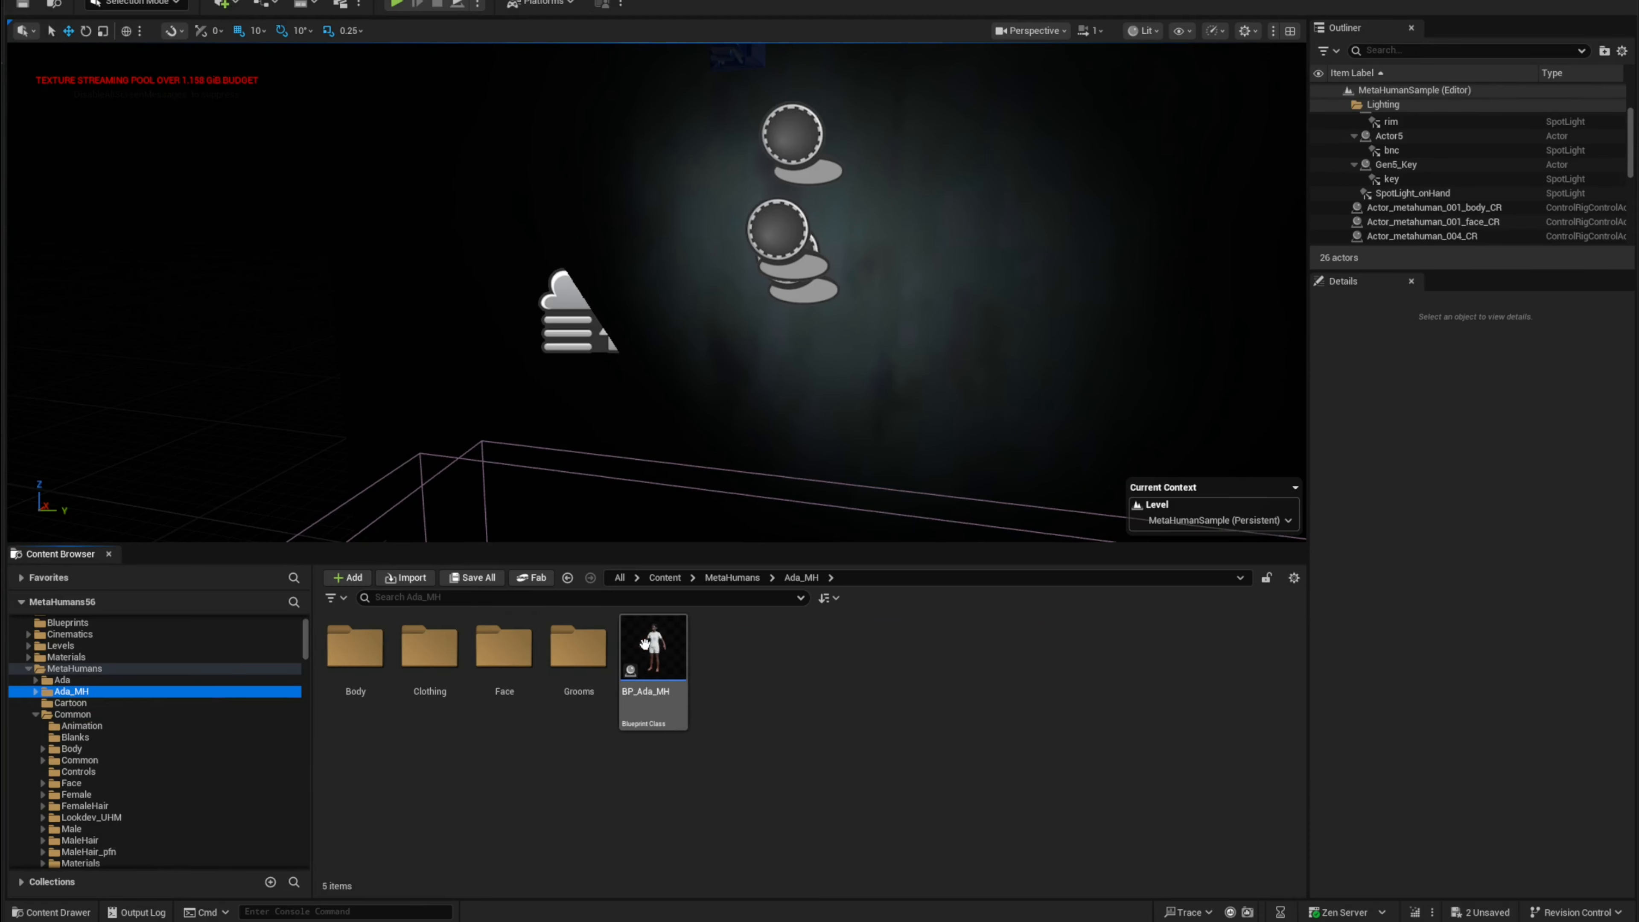
left_click(505, 745)
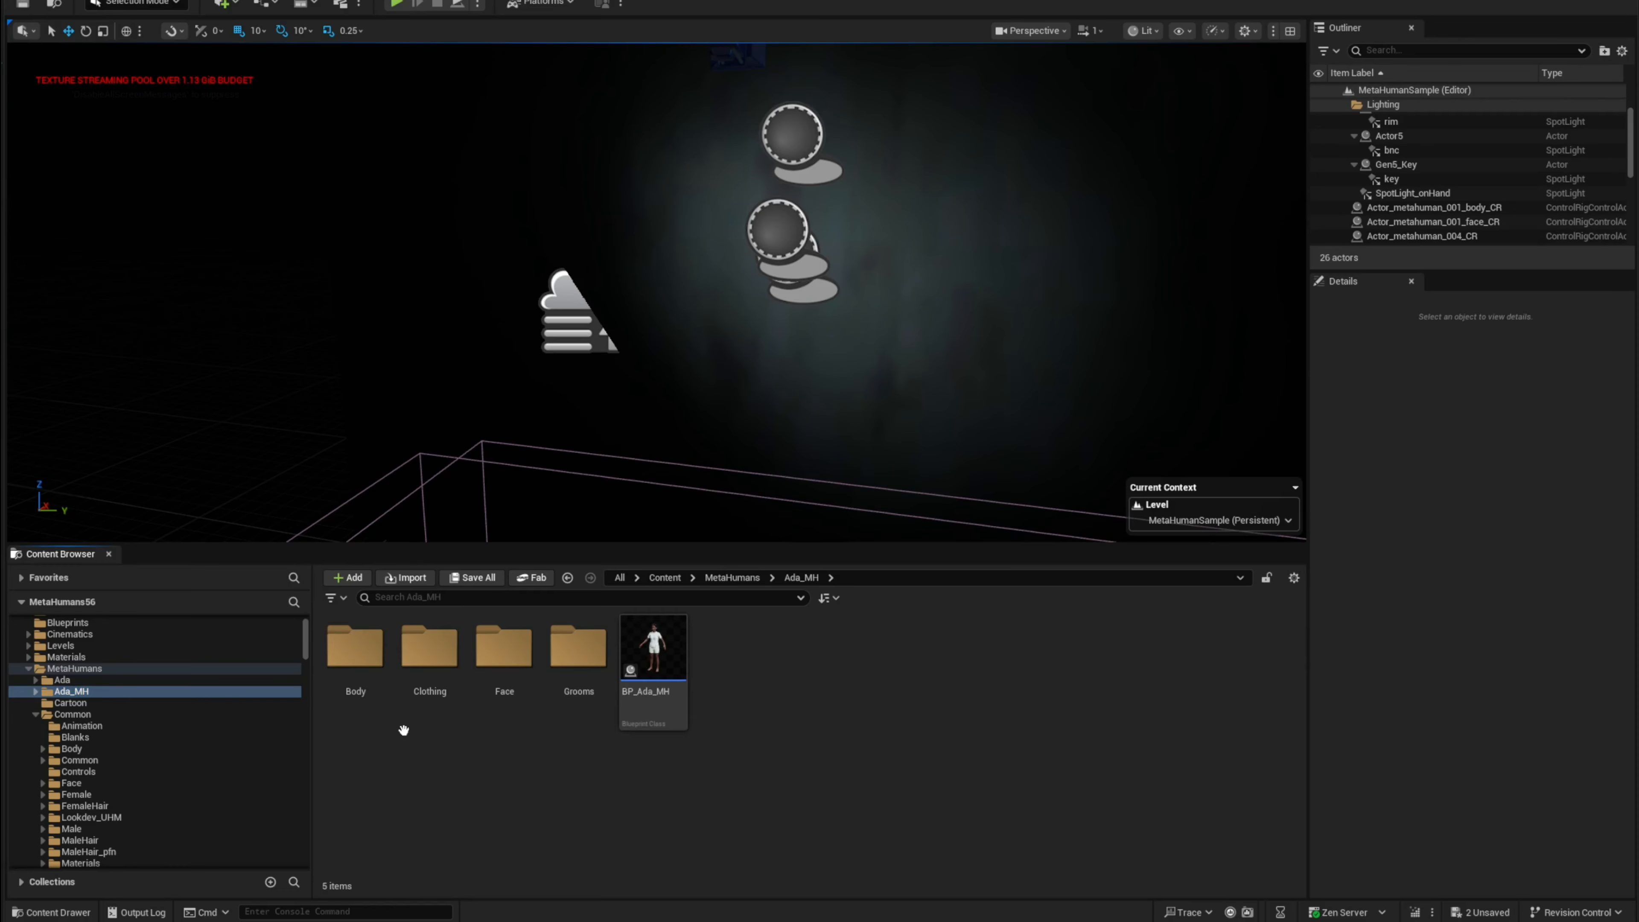
double_click(357, 669)
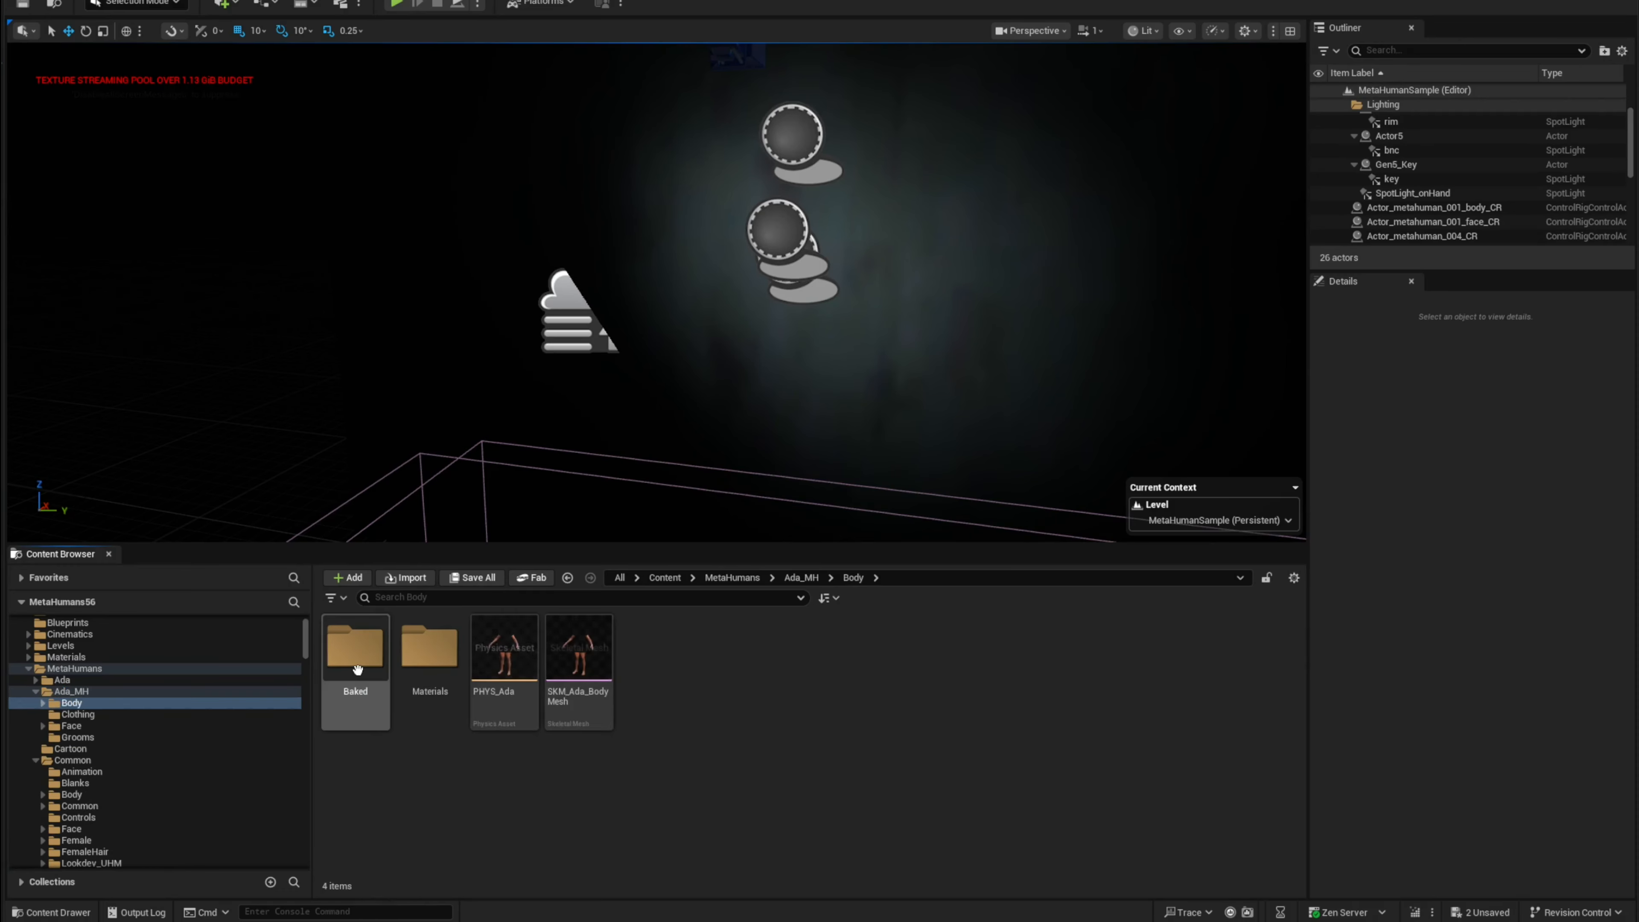
left_click(594, 663)
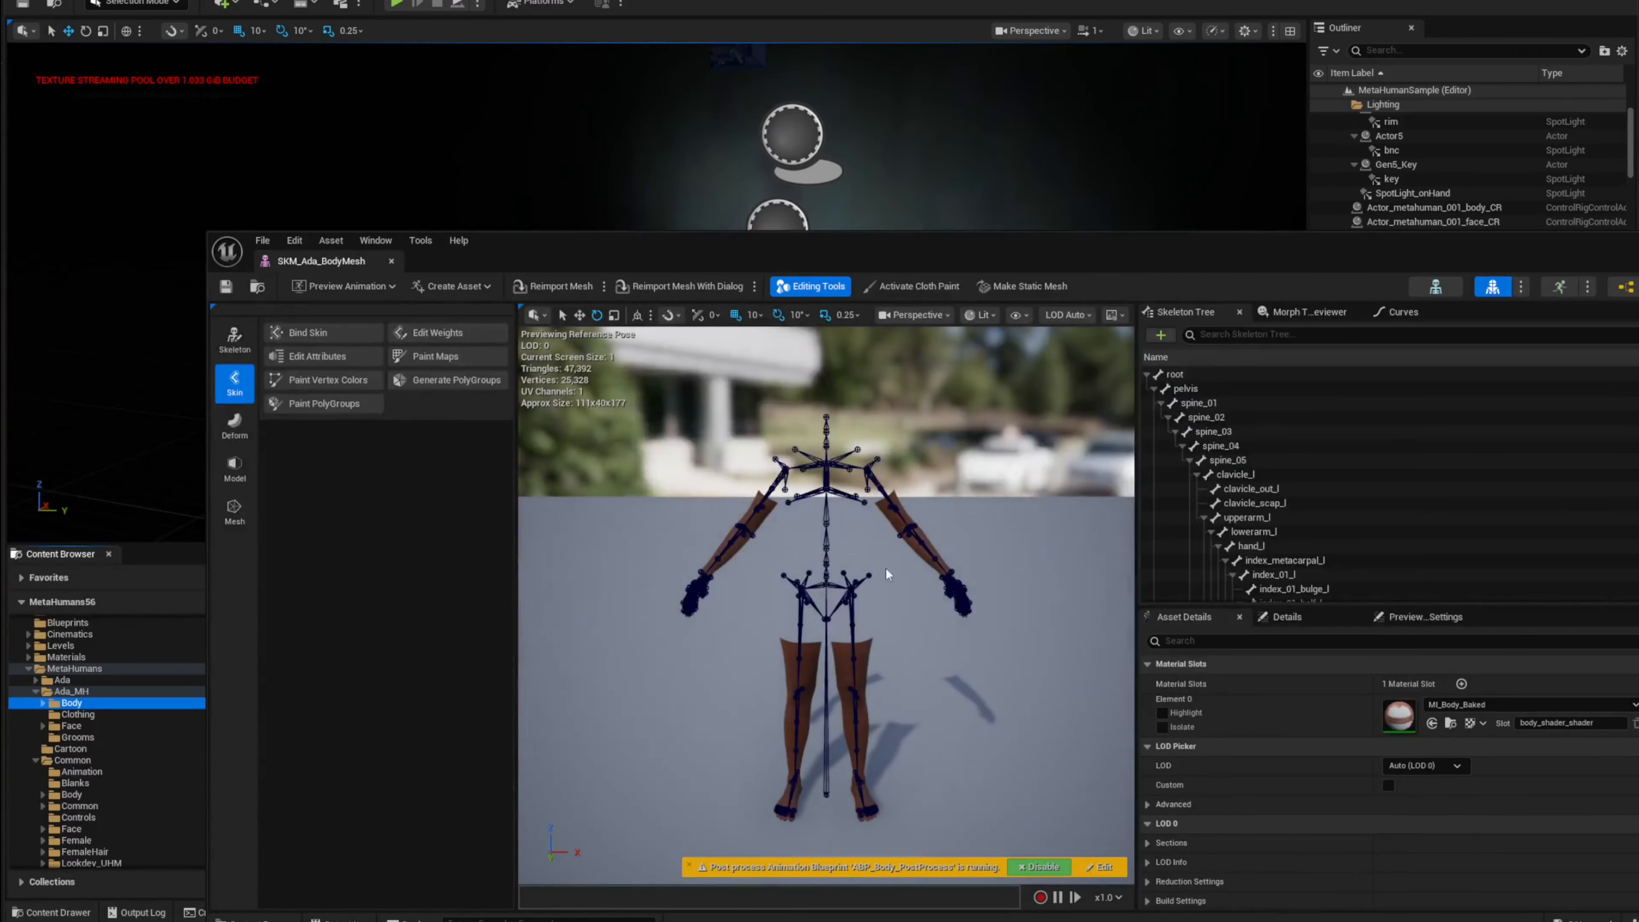
scroll(1349, 711, "down", 10)
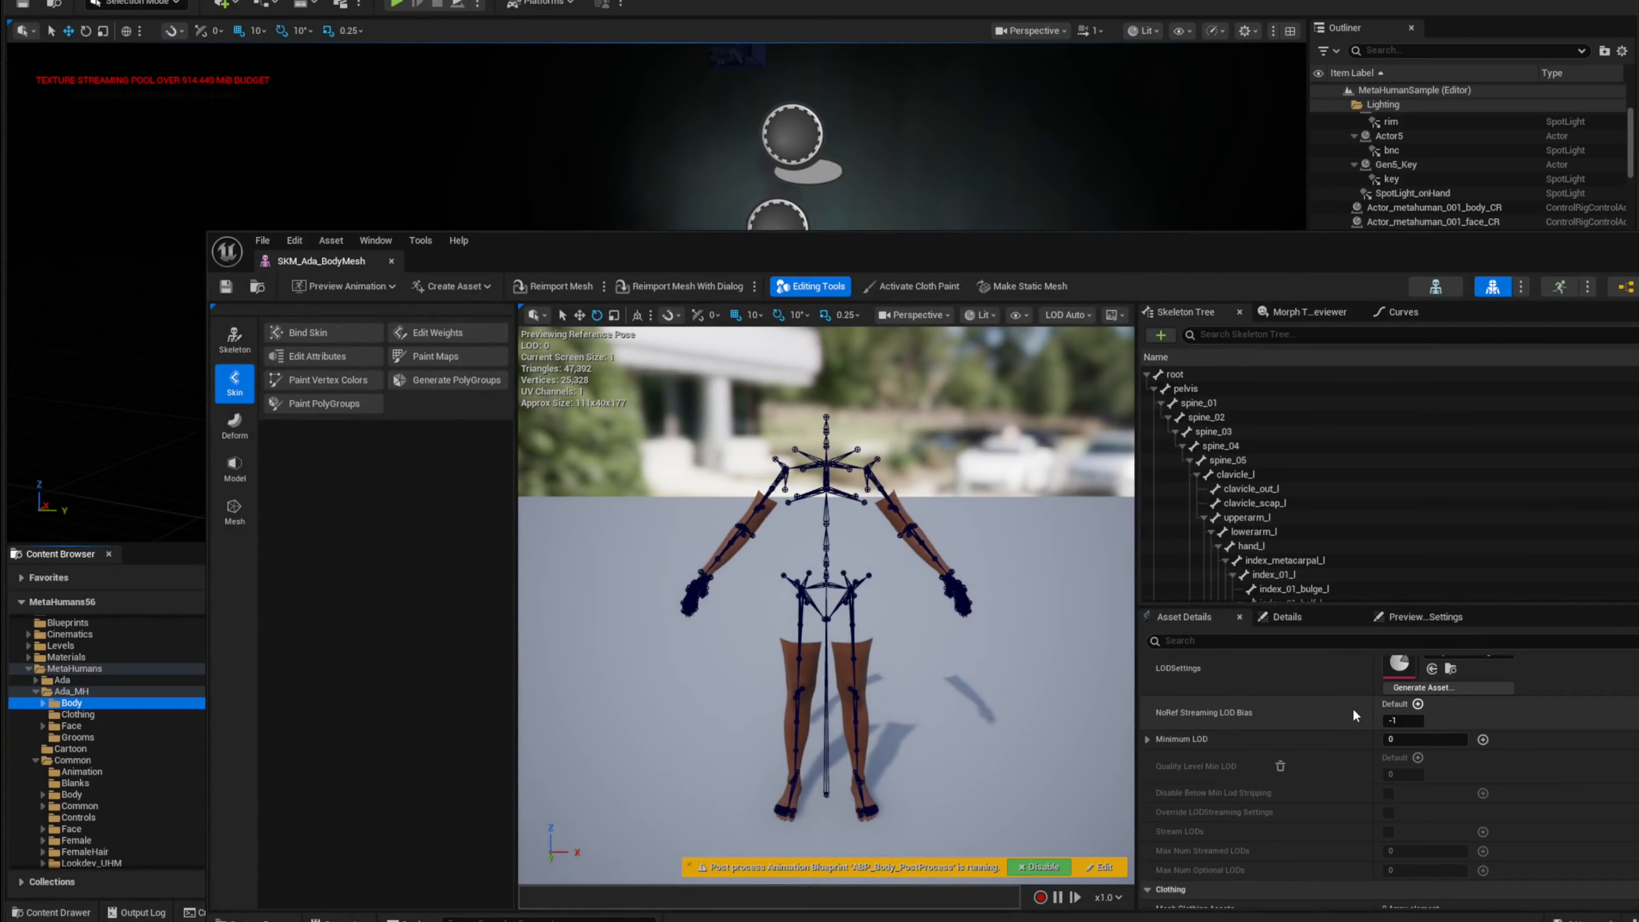
left_click(1519, 697)
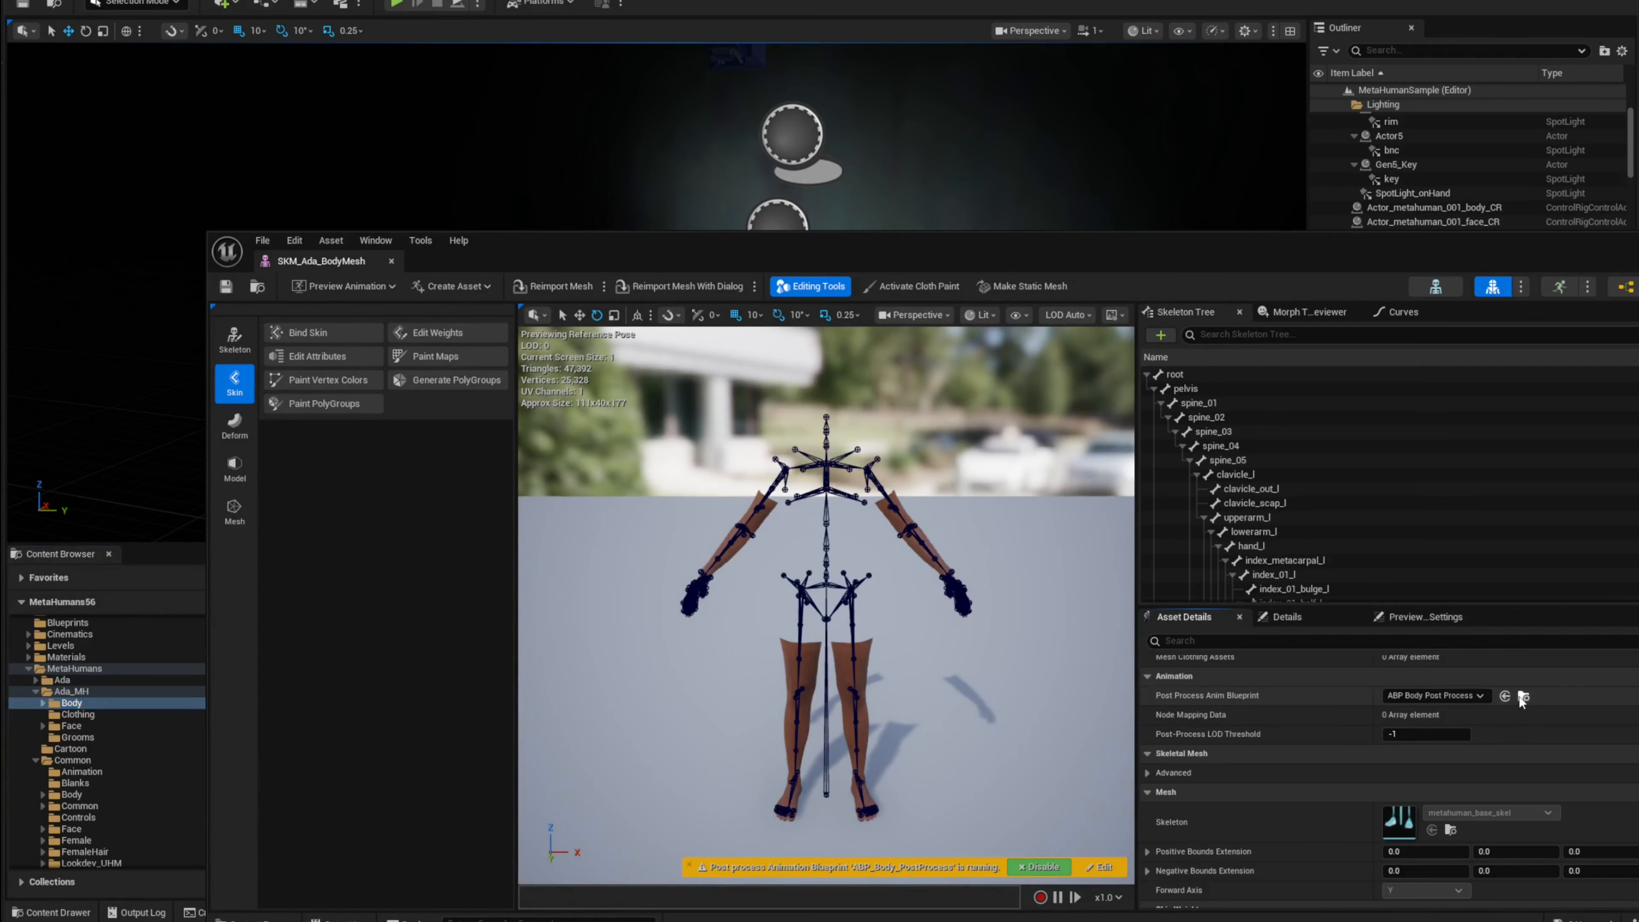
left_click_drag(852, 415, 535, 821)
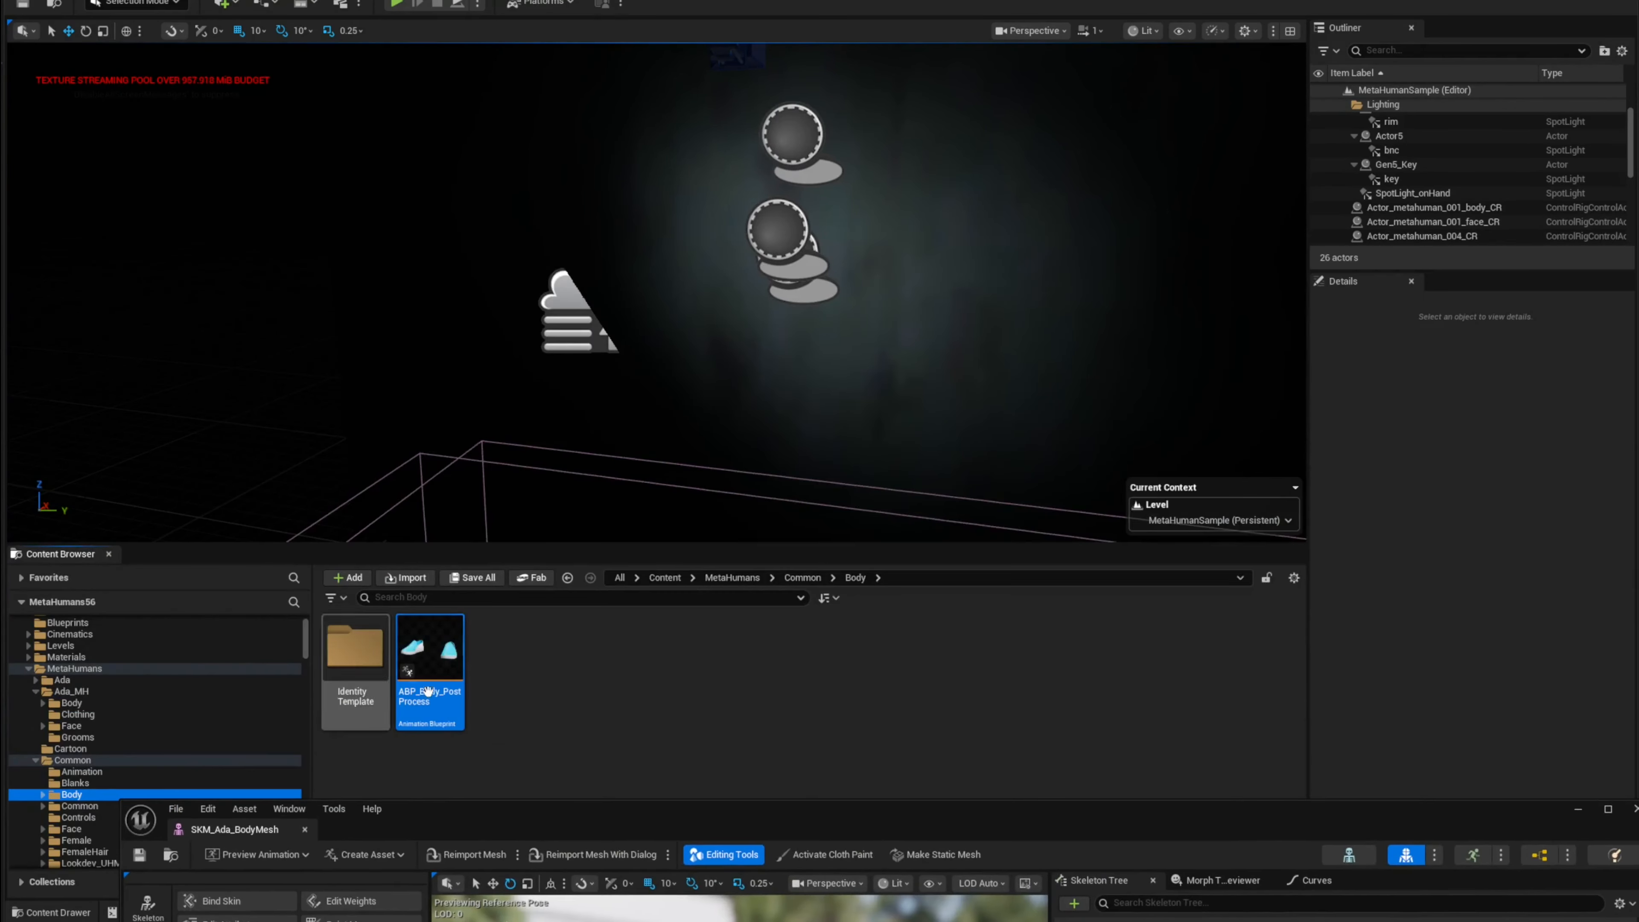
left_click(1635, 809)
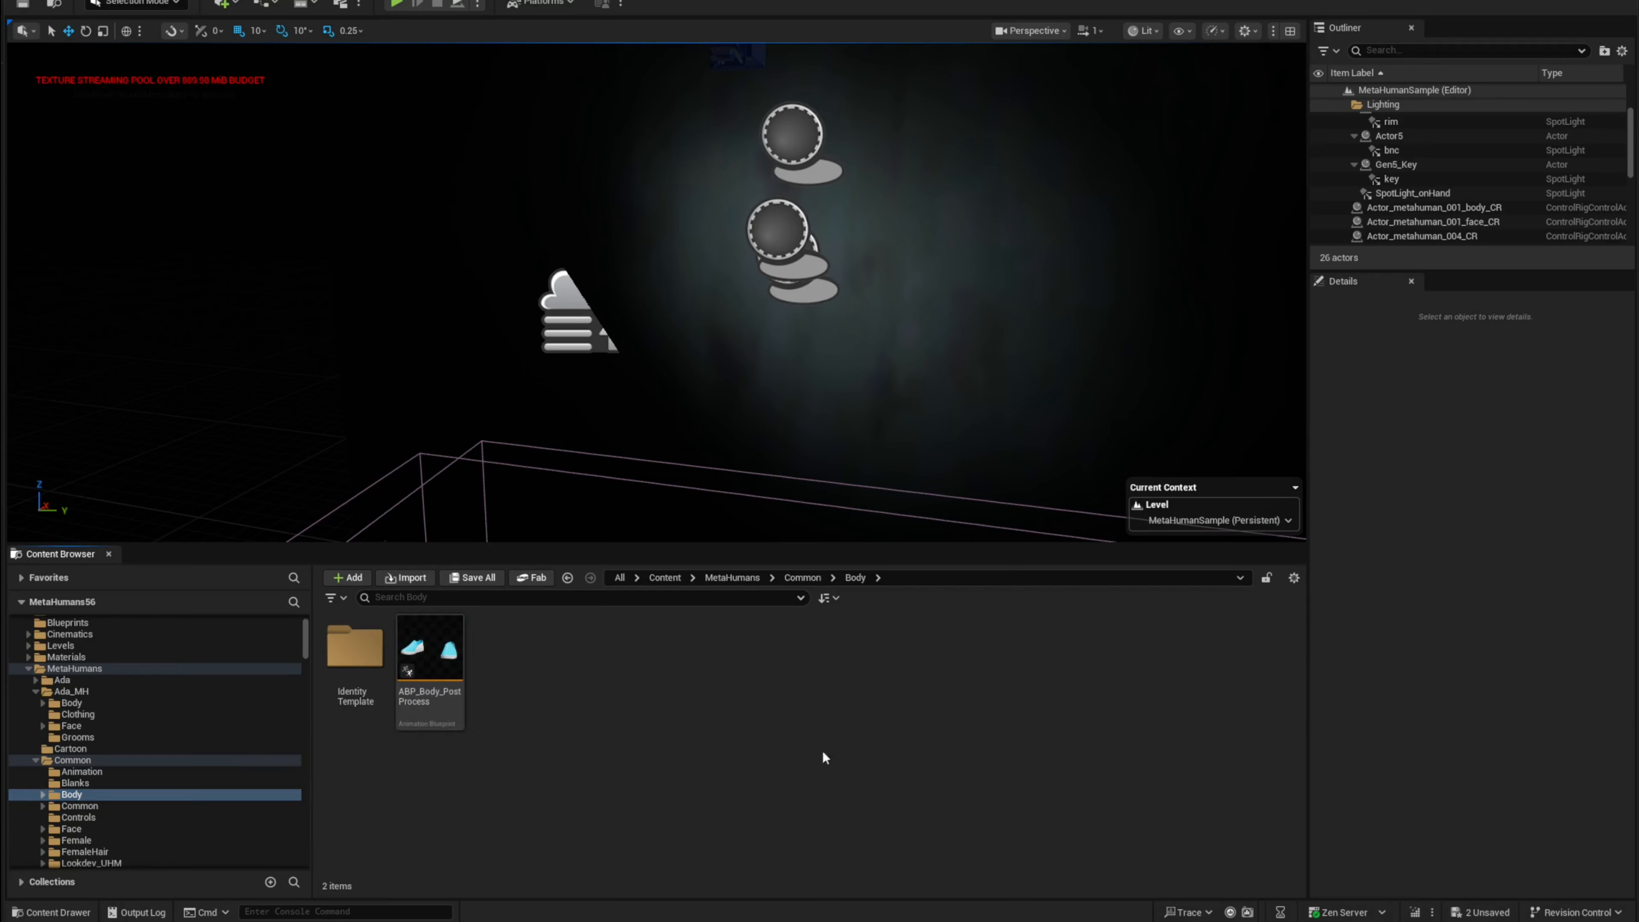
Step: Open the metahuman Tools autoSet newest utility widget from the Tools folder and check for the MetaHuman template
scroll(161, 749, "down", 4)
left_click(58, 852)
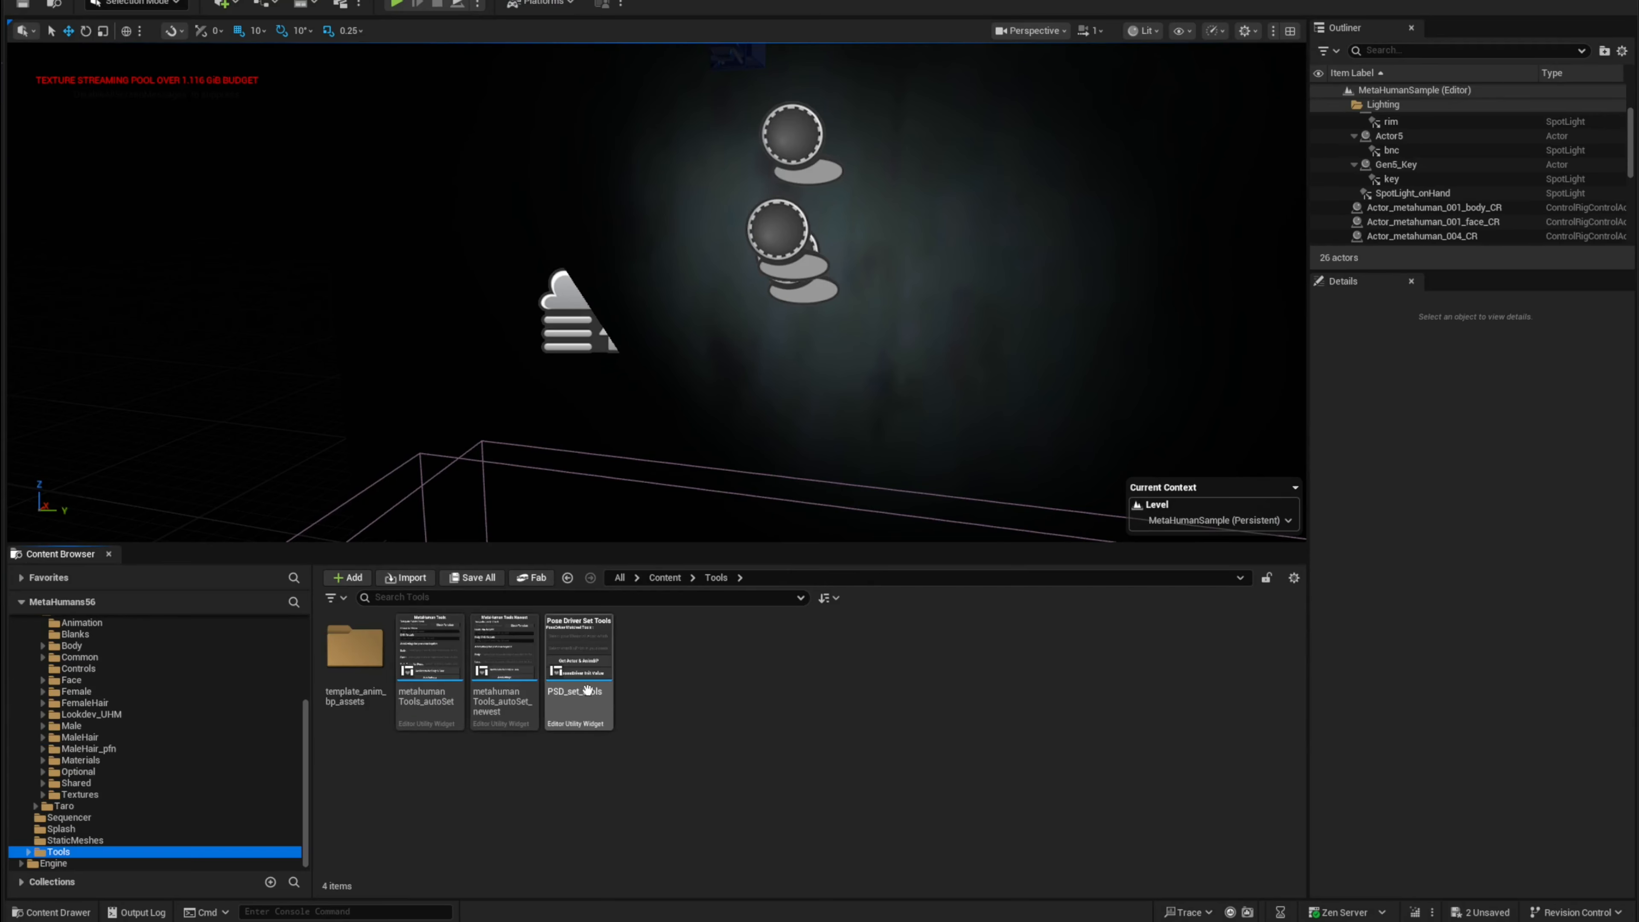
double_click(503, 665)
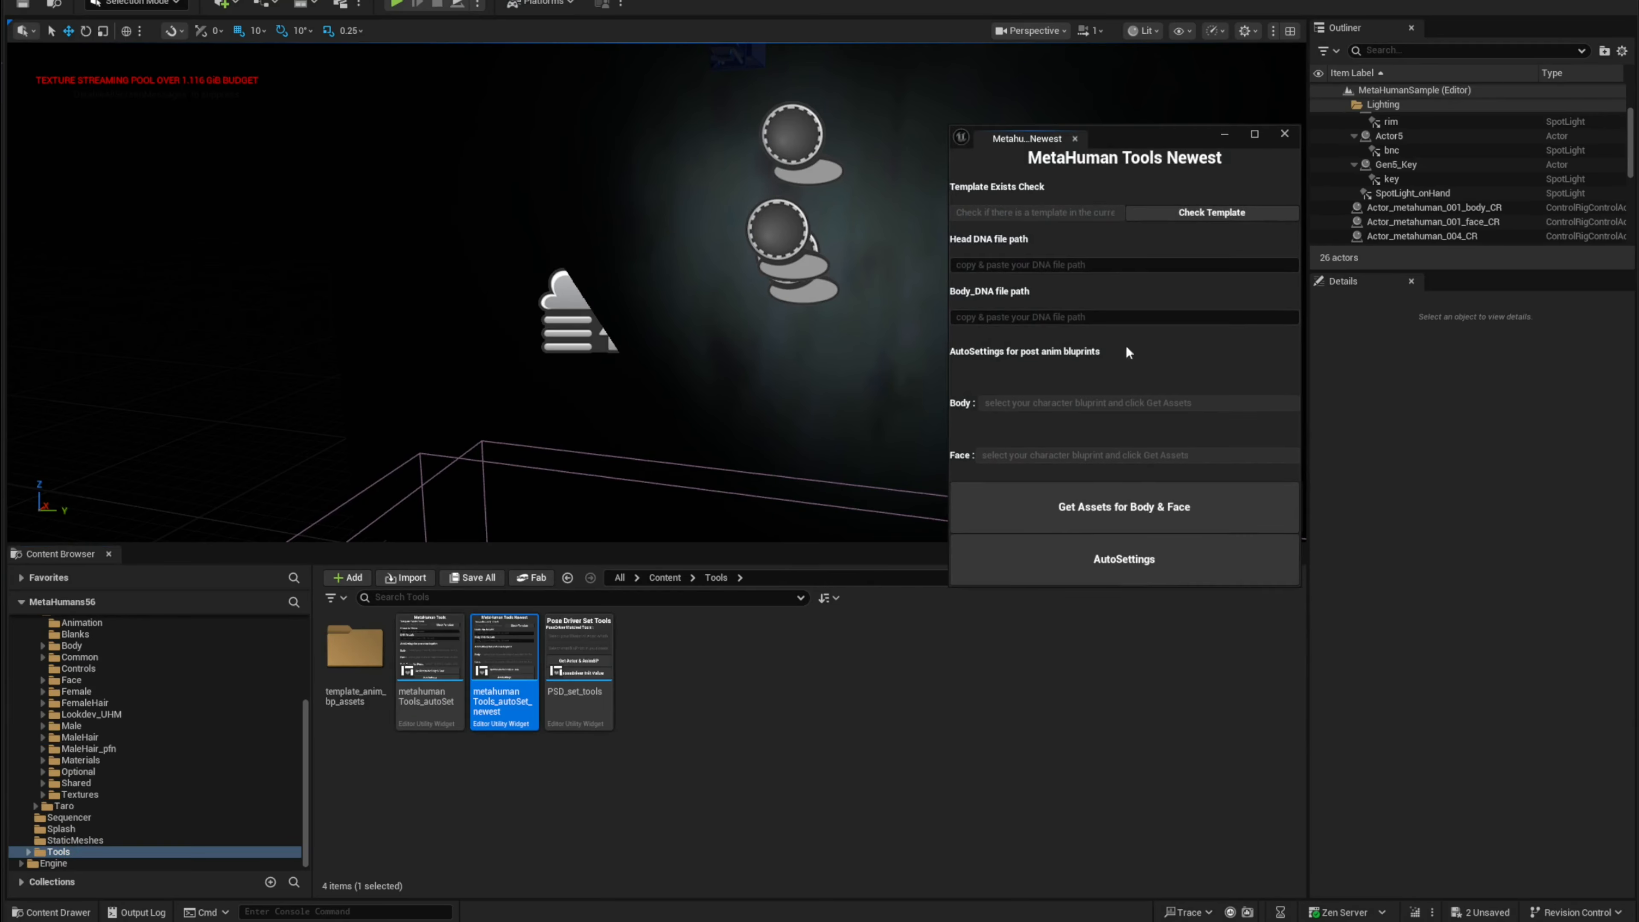
left_click_drag(1109, 140, 1046, 167)
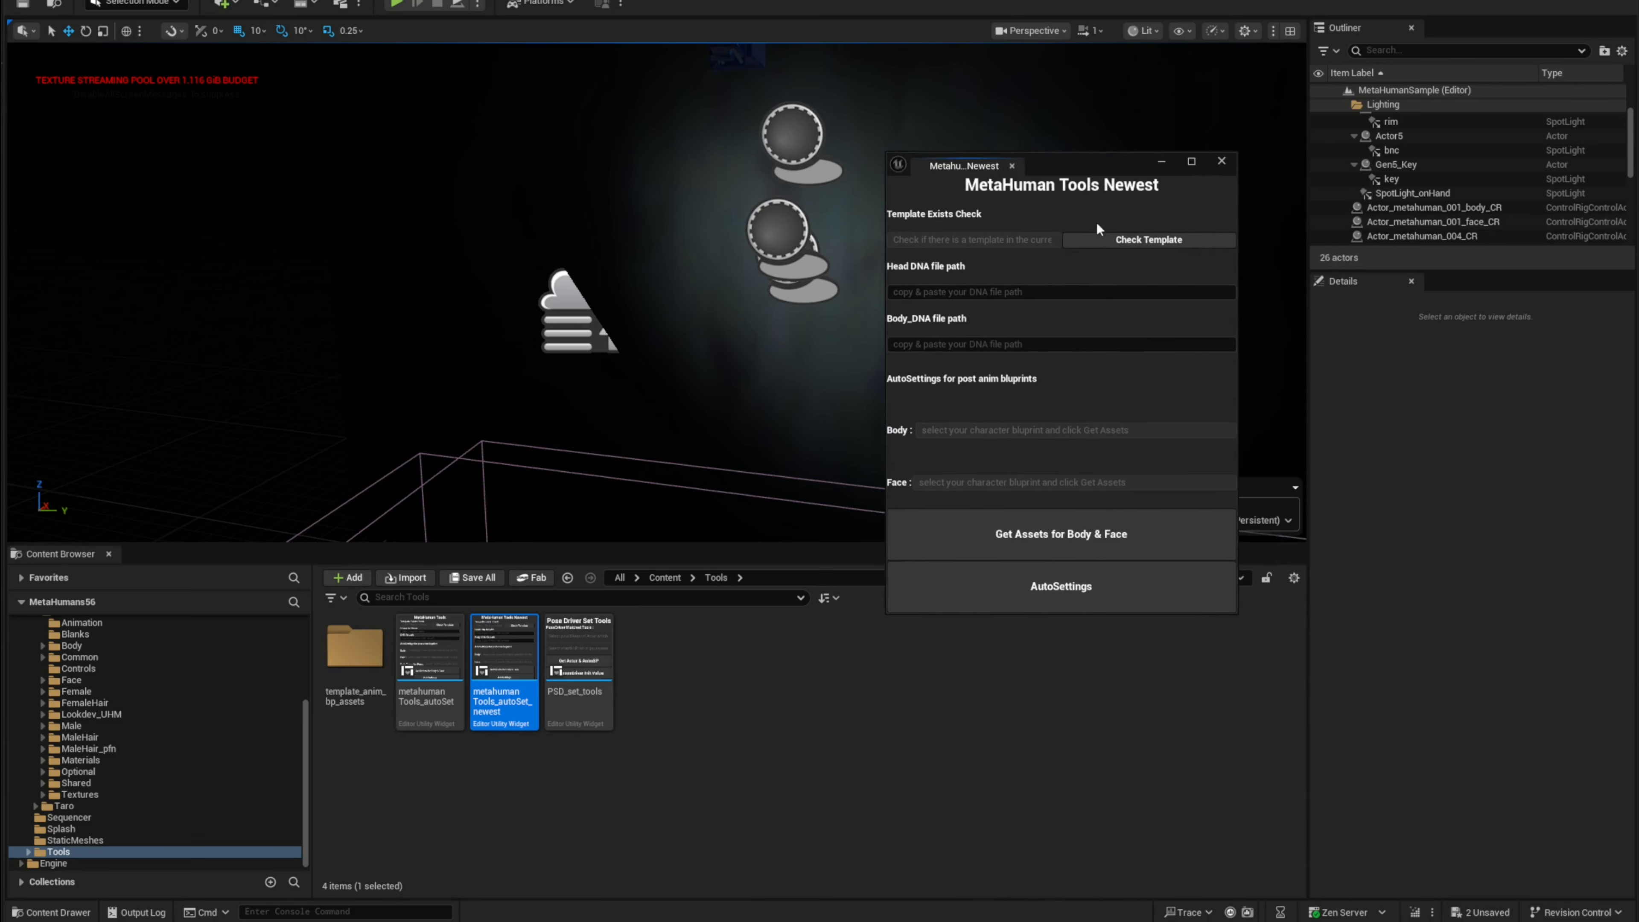
left_click(1108, 244)
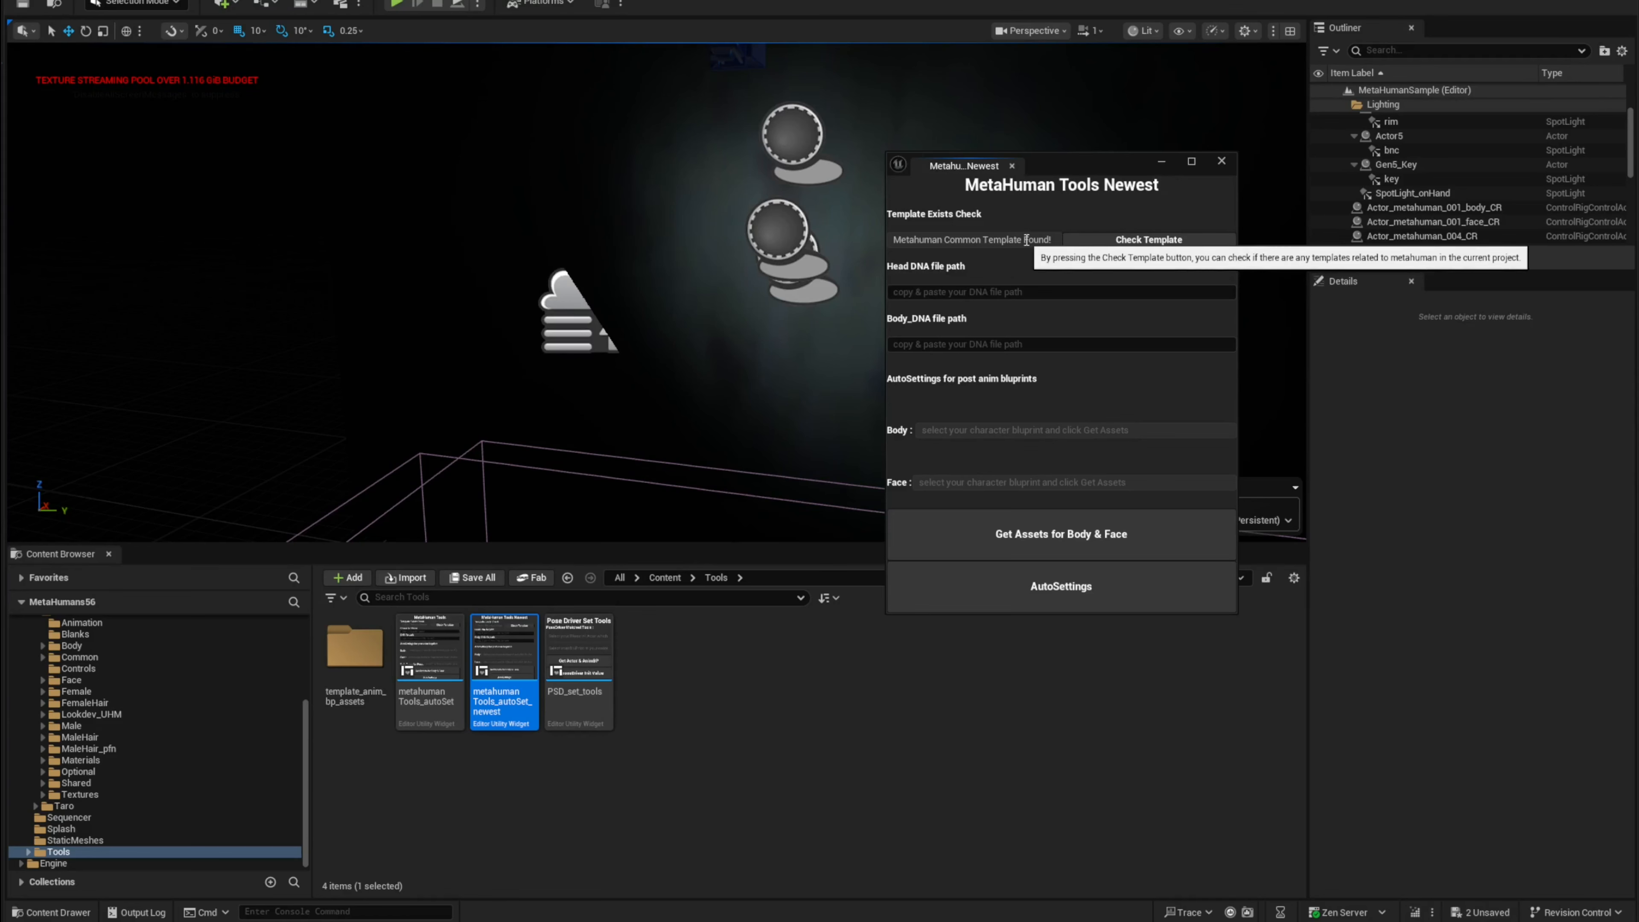
Step: Paste Ada's head.dna and body.dna file paths into the head and body DNA path fields
left_click(1059, 290)
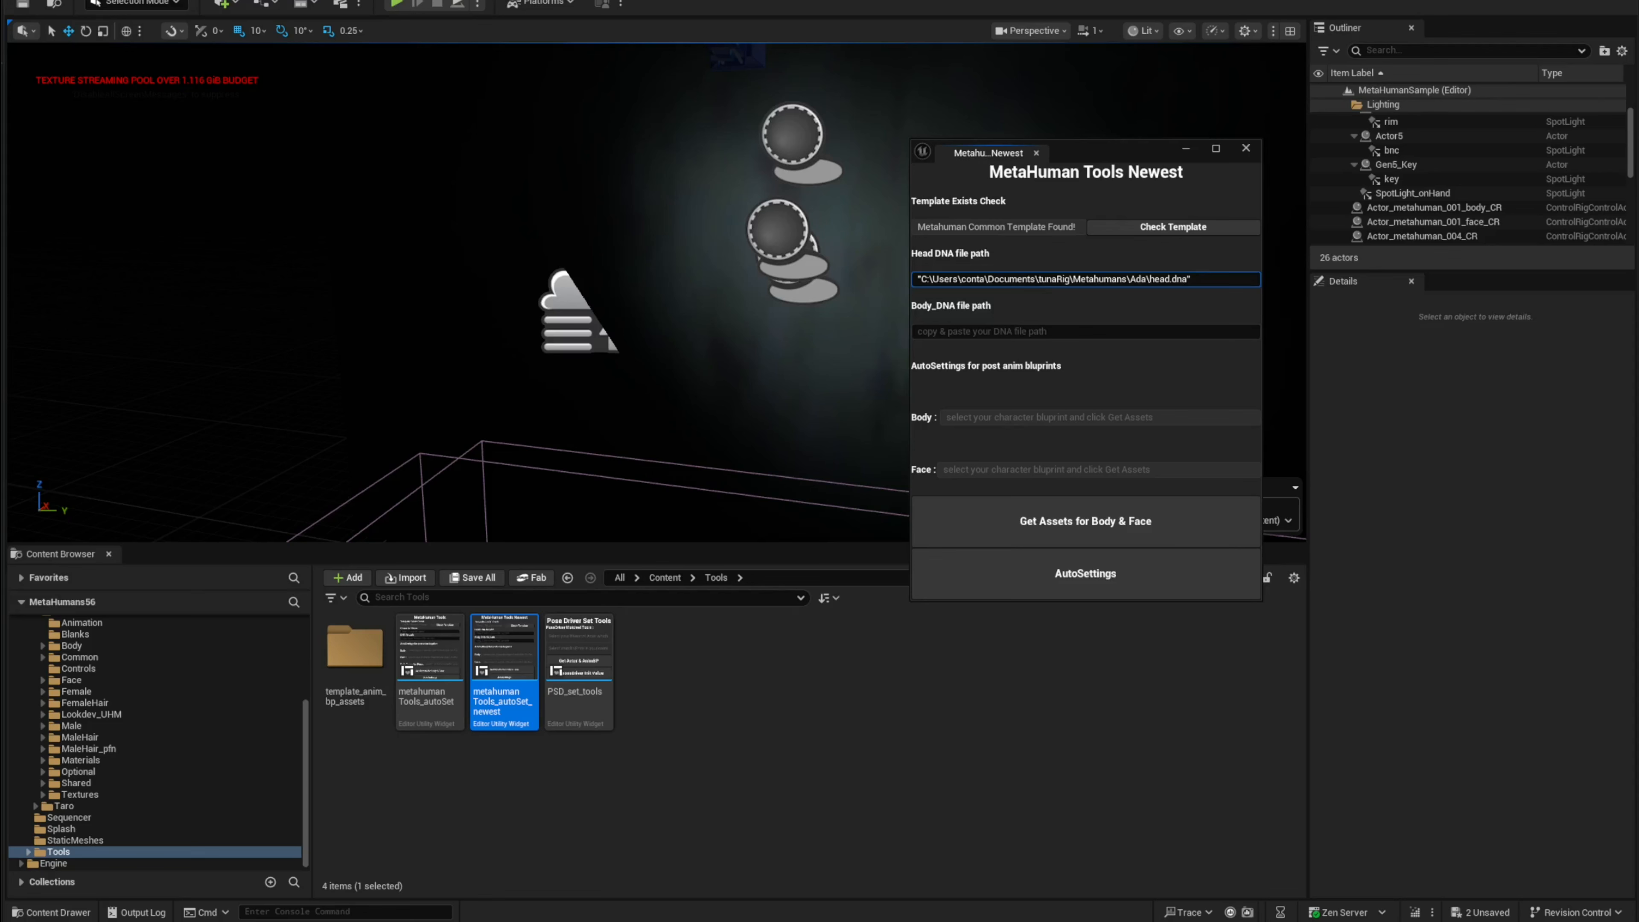
left_click(1079, 331)
type("\"C:\\Users\\conta\\Documents\\tunaRig\\Metahumans\\Ada\\body.dna\"")
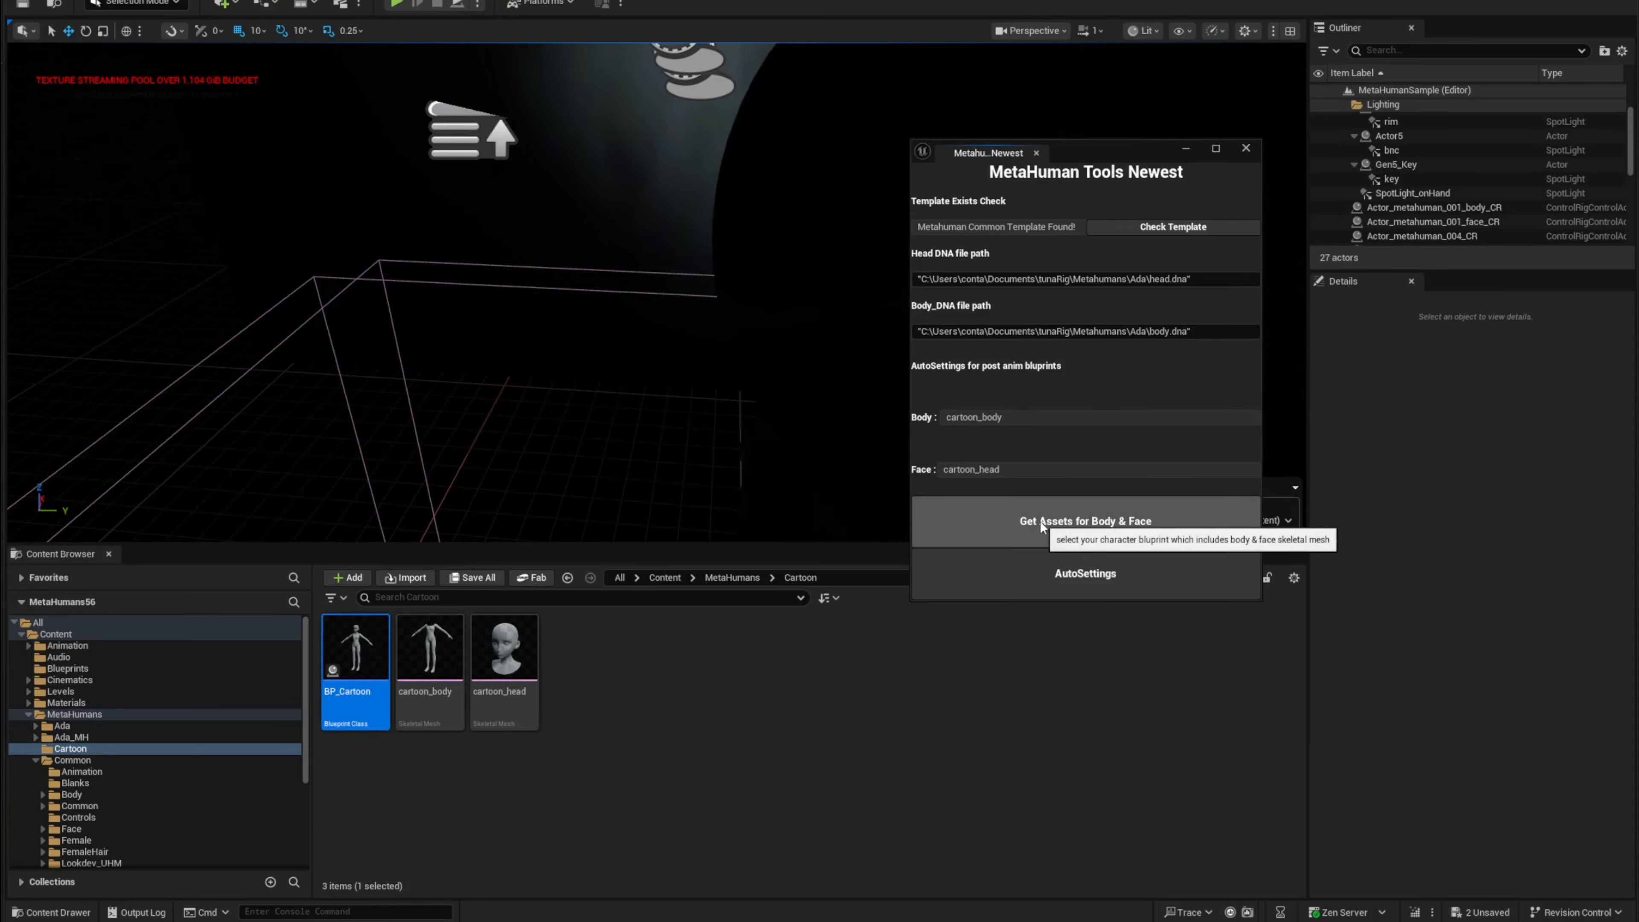
Step: Get the body and face assets from BP_Cartoon and run AutoSettings, confirming the finished dialog
left_click(1042, 523)
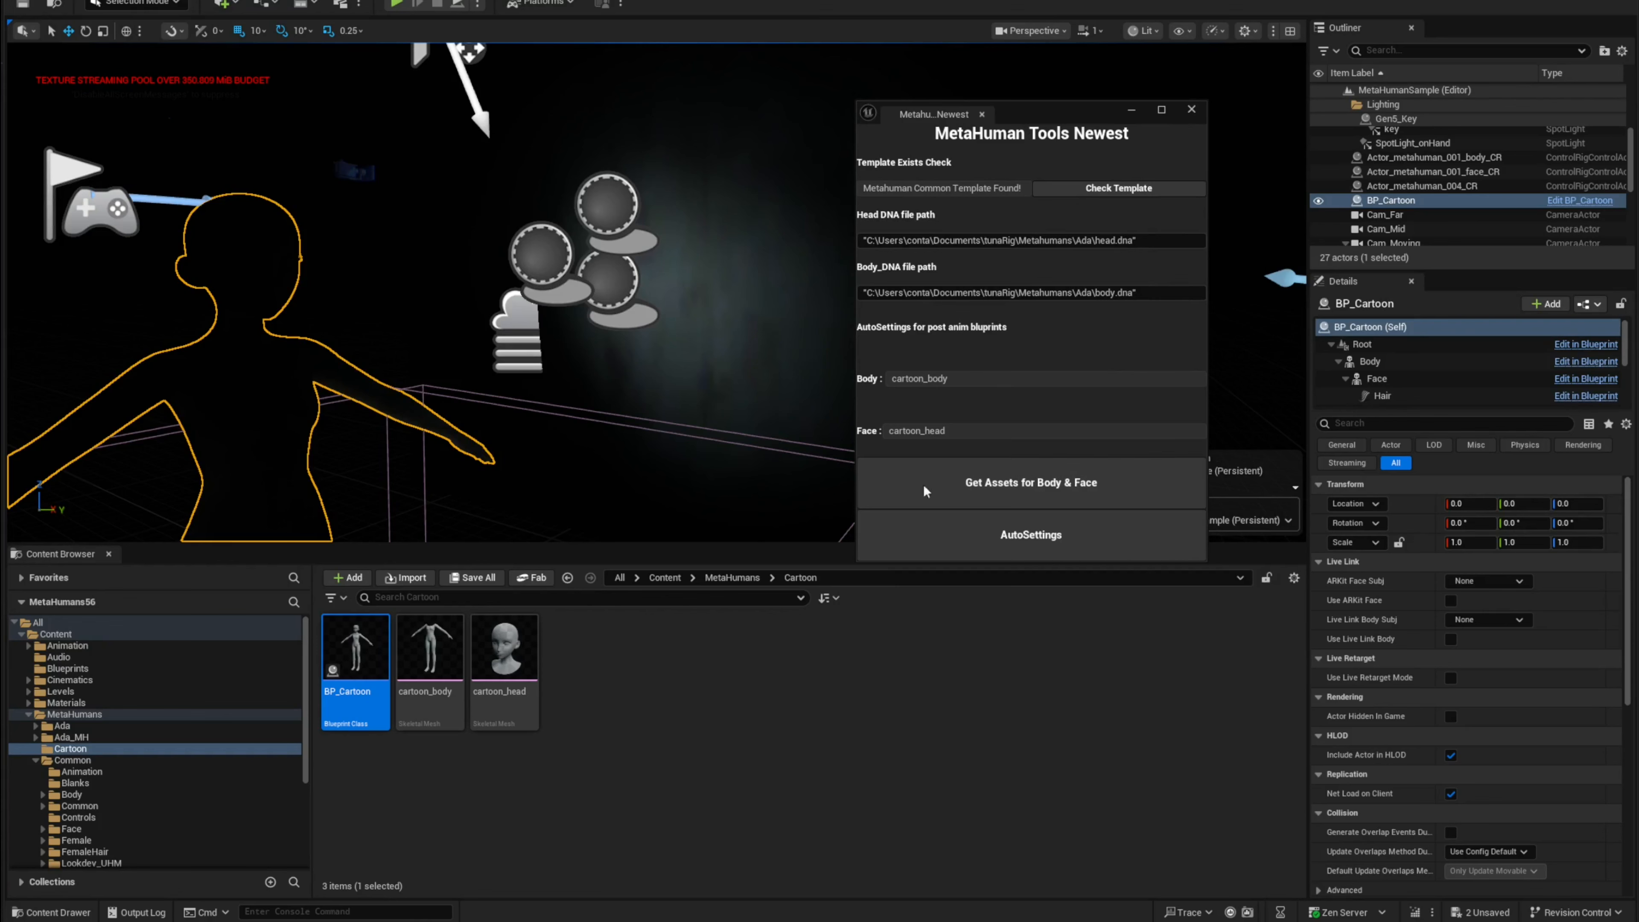
left_click(1028, 538)
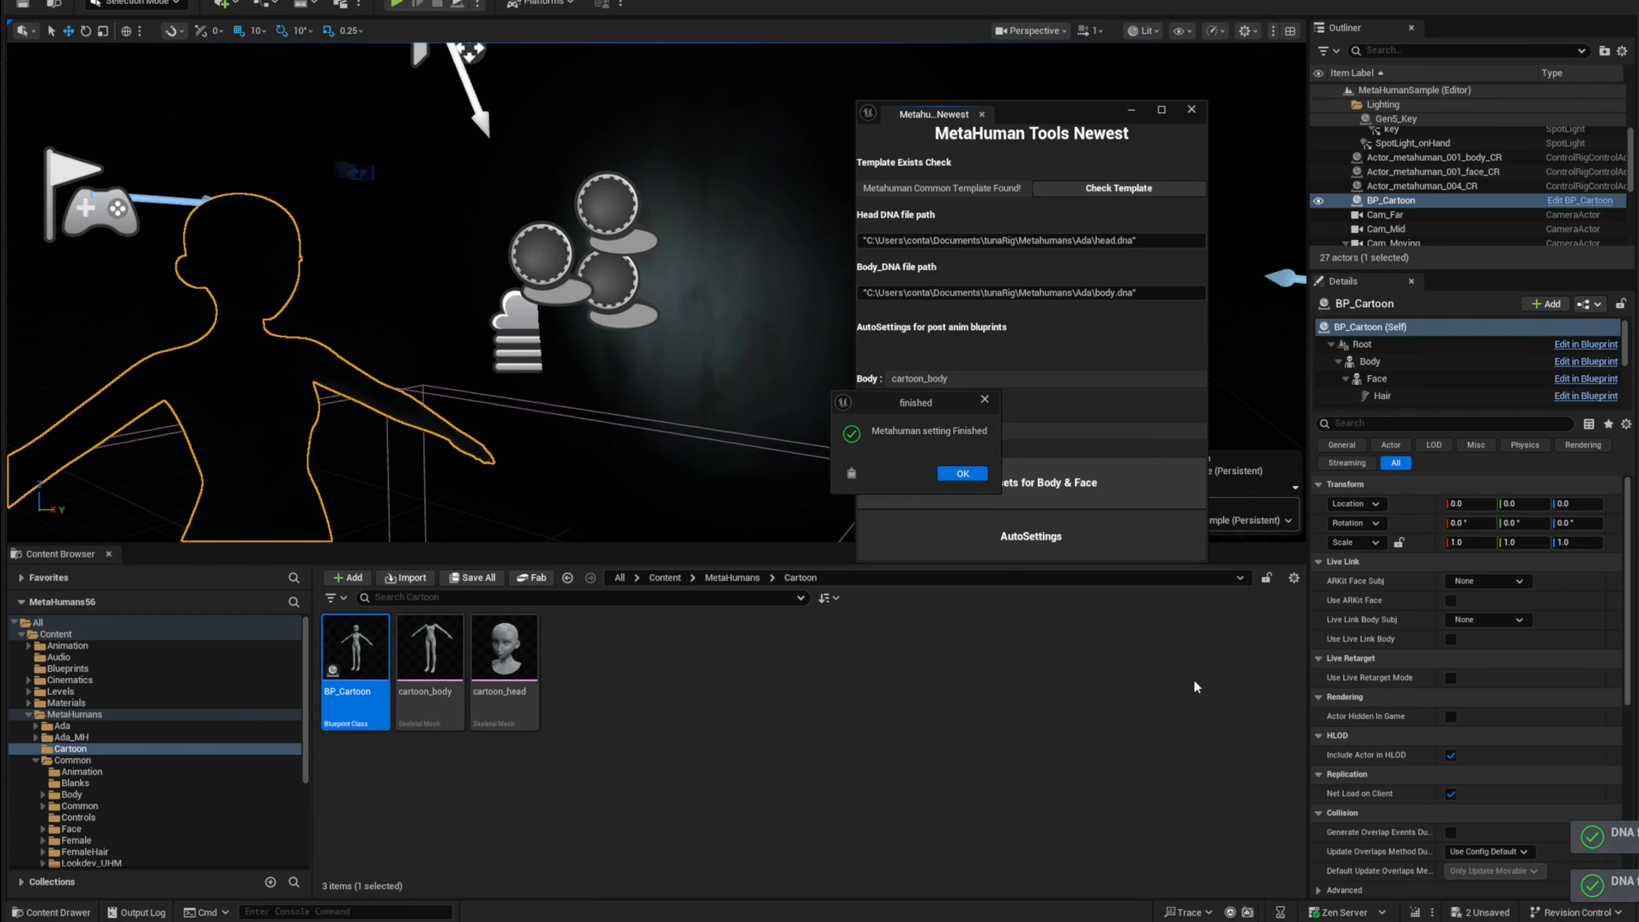
left_click(961, 475)
left_click(686, 717)
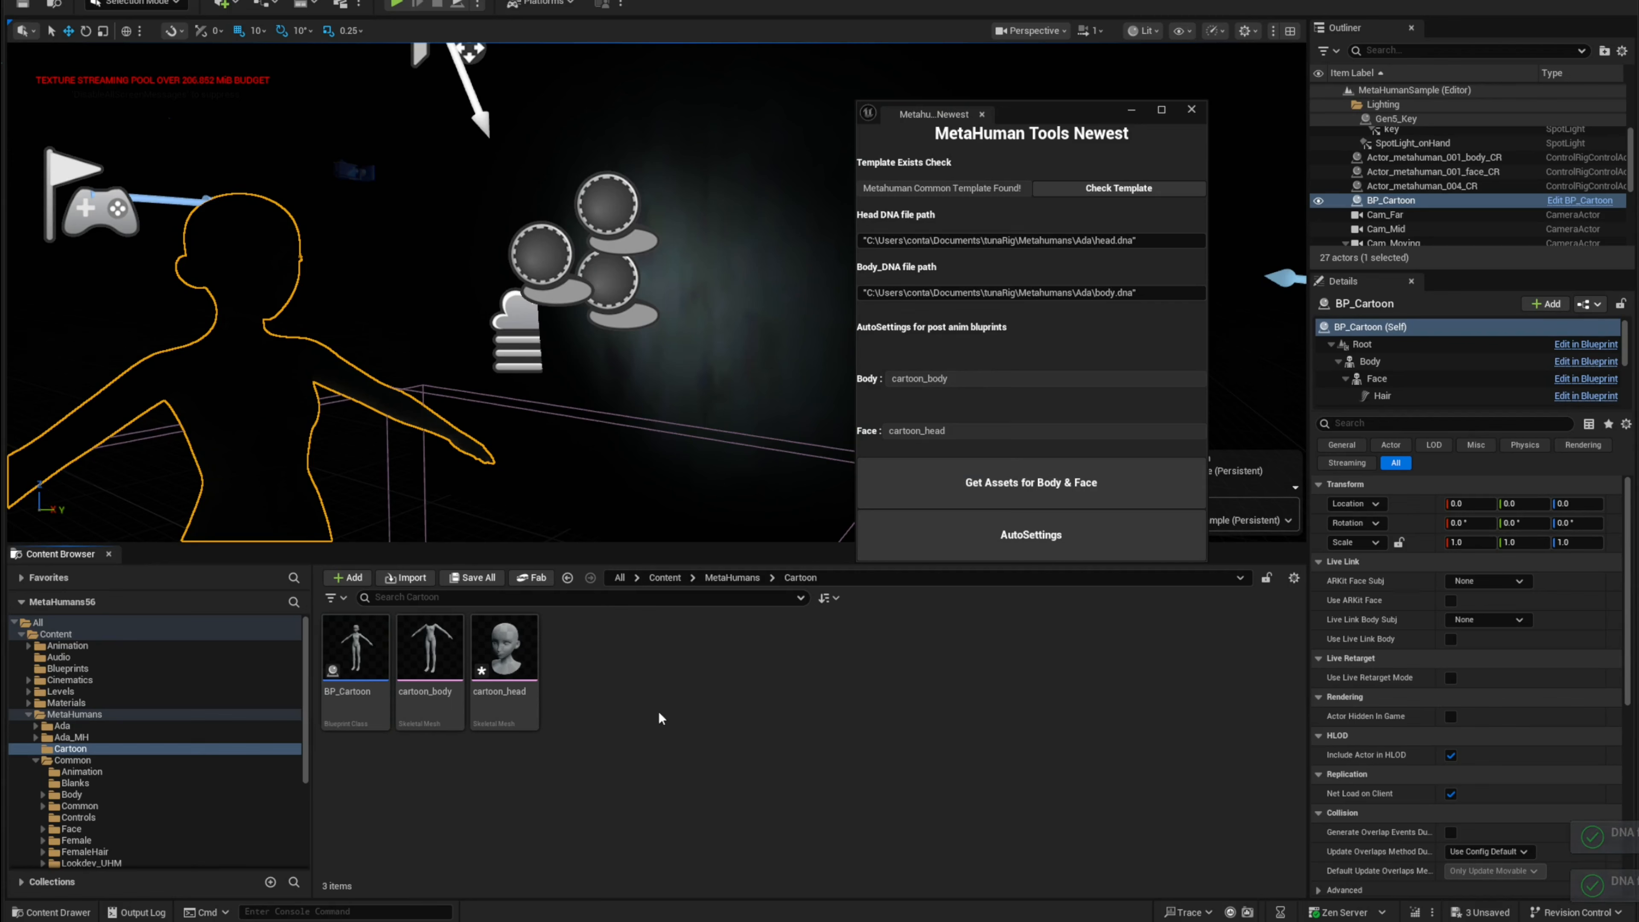
Step: Open the cartoon_head skeletal mesh editor and browse the Common Face folder
left_click_drag(1037, 118, 1125, 363)
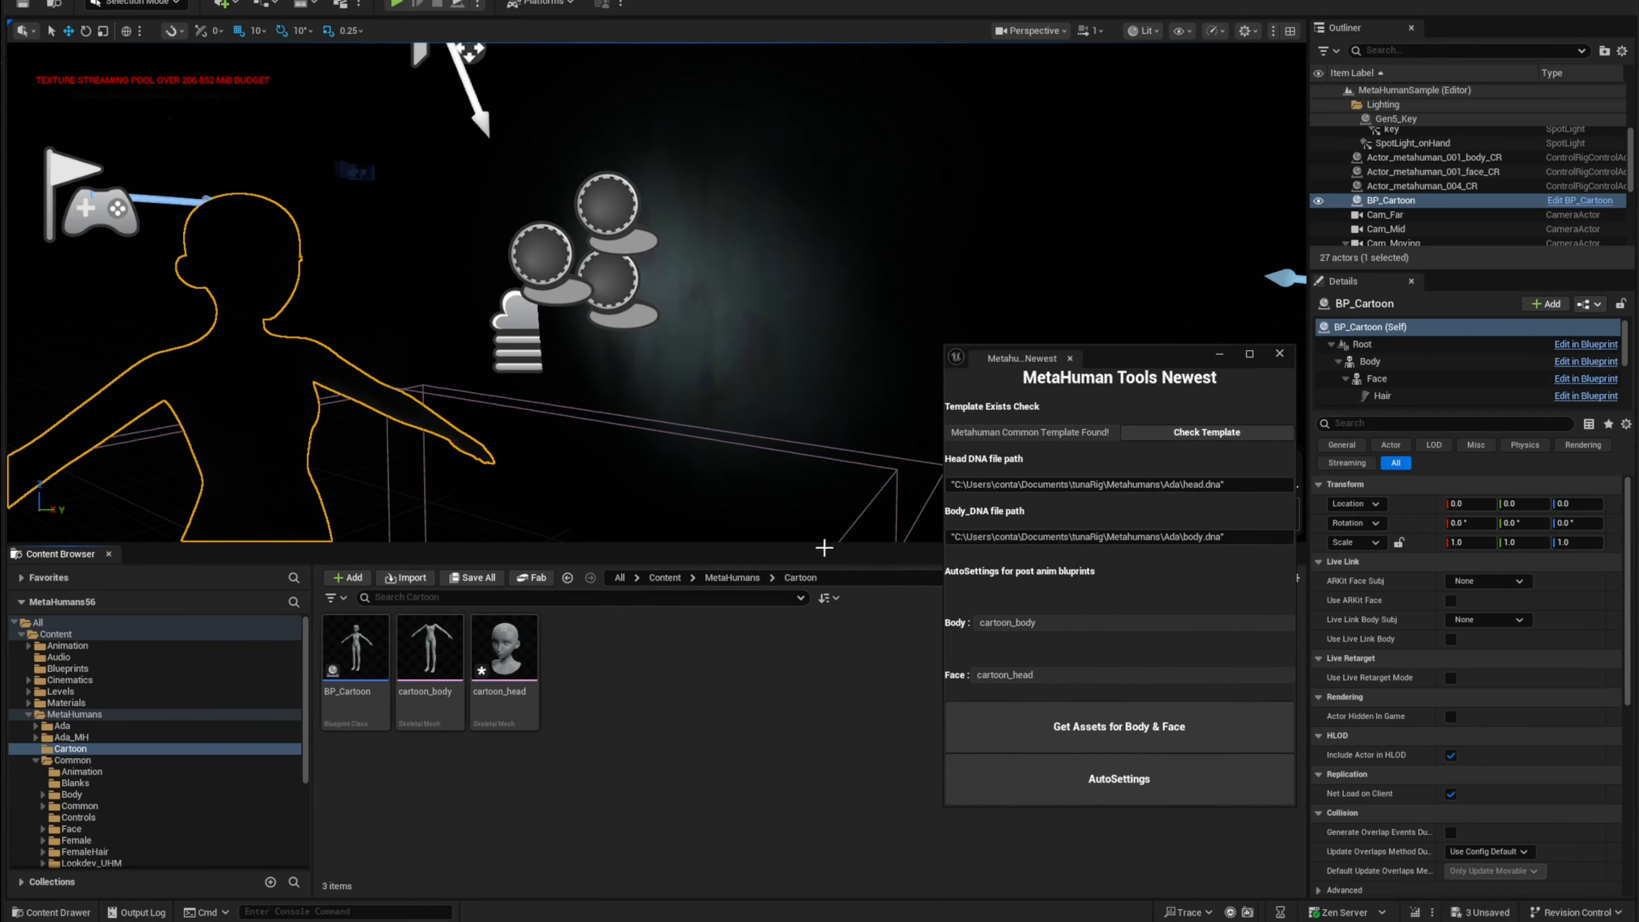
double_click(517, 676)
scroll(1541, 665, "down", 3)
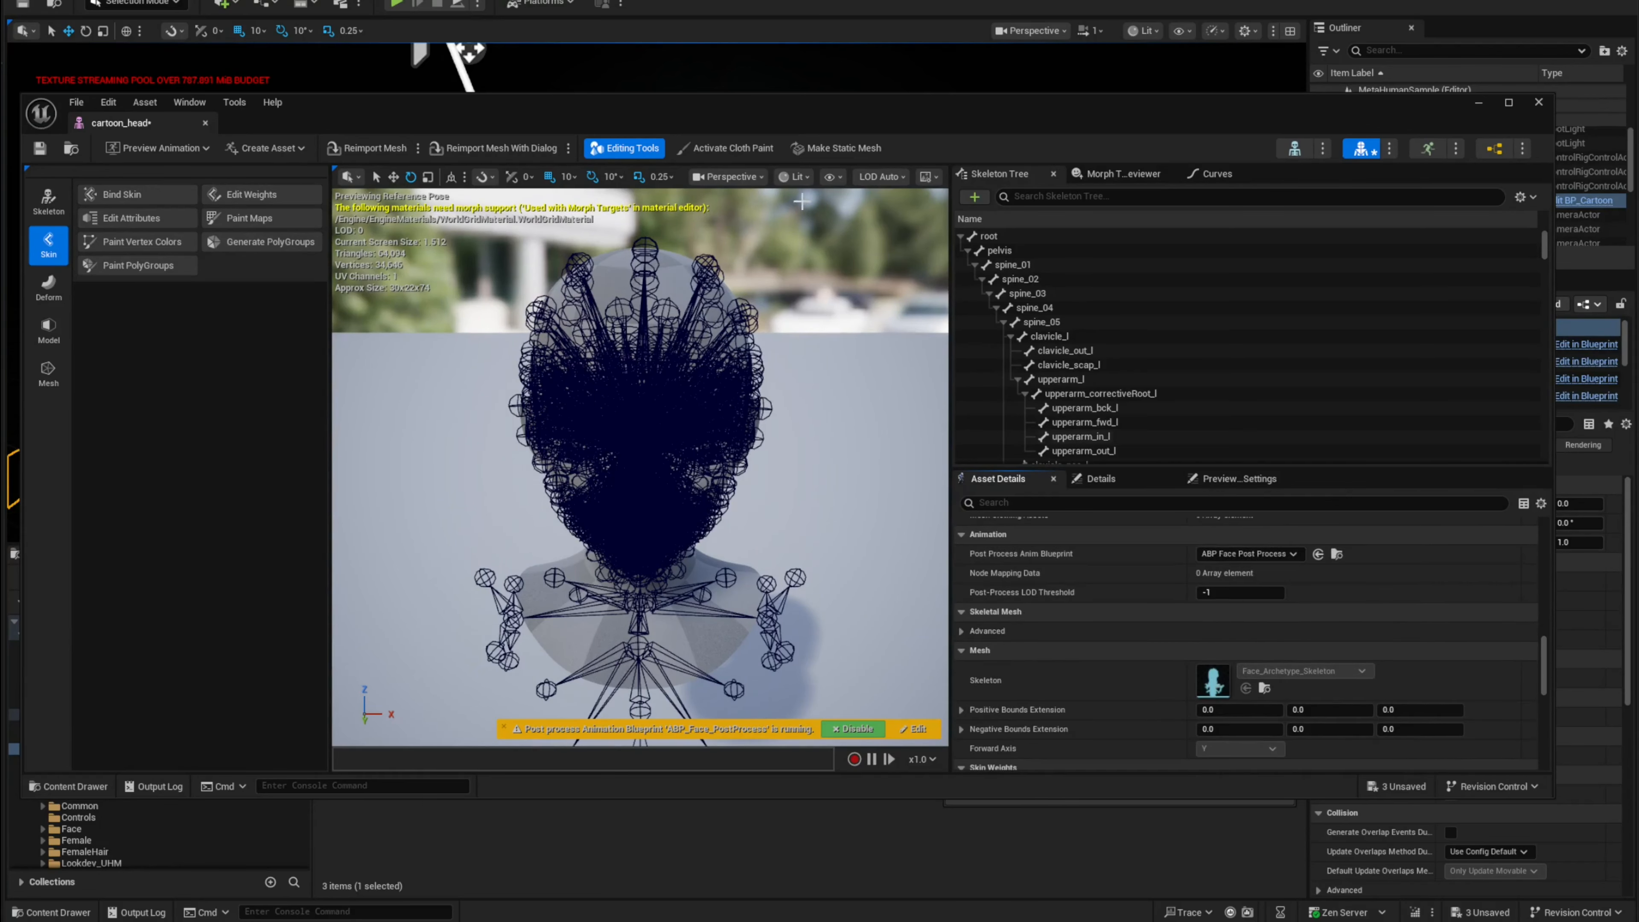
left_click_drag(781, 109, 951, 87)
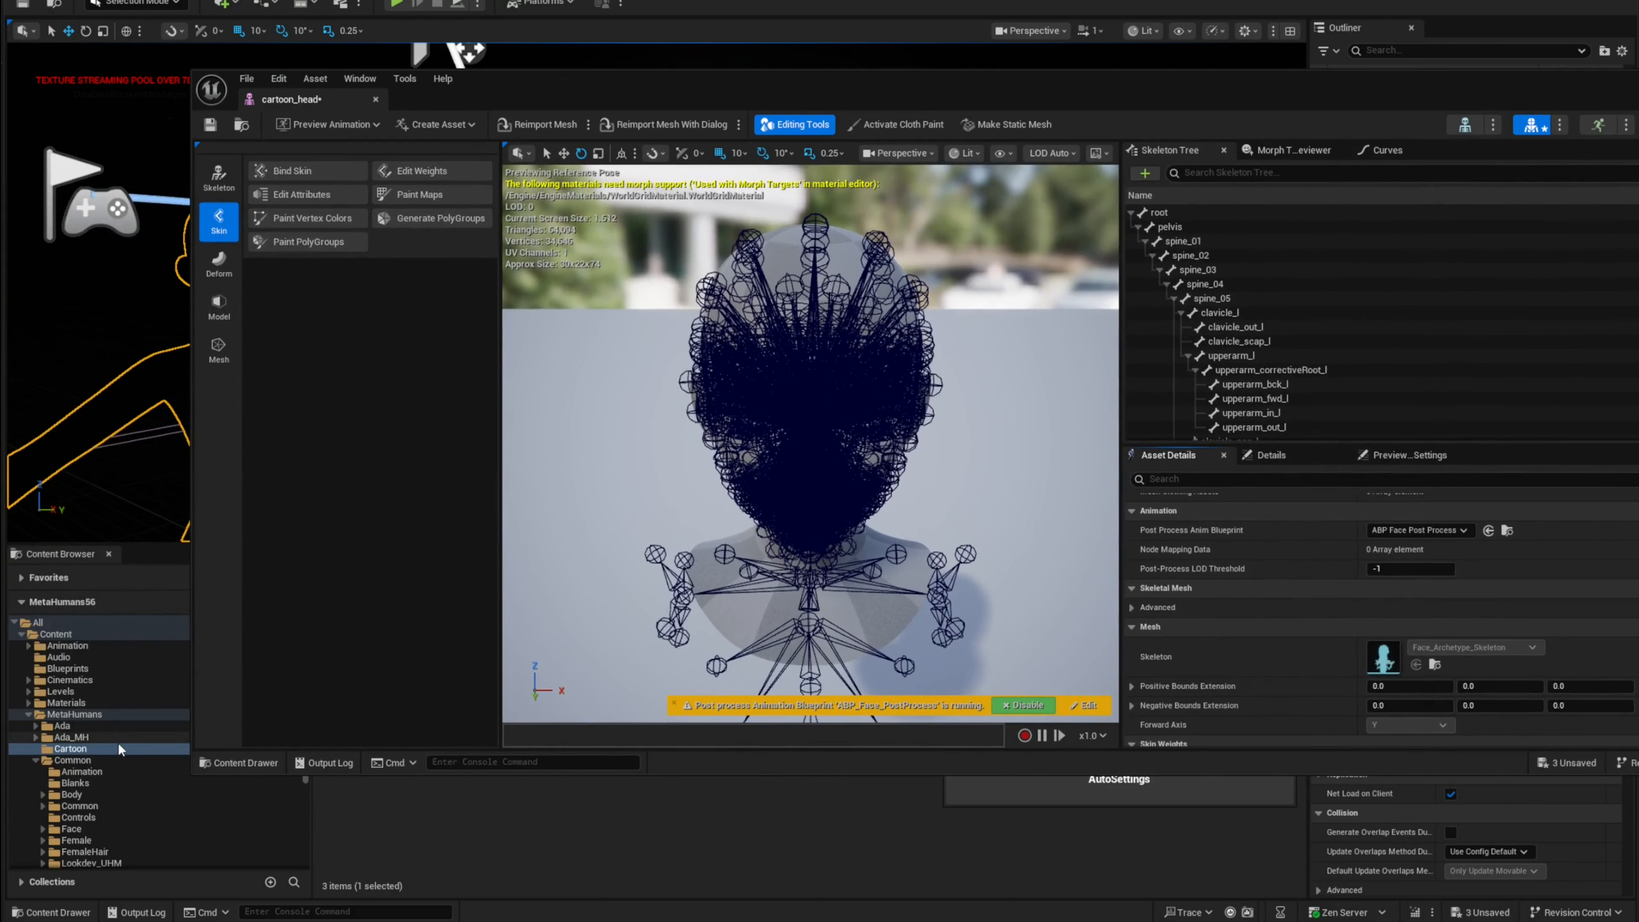
scroll(86, 771, "down", 1)
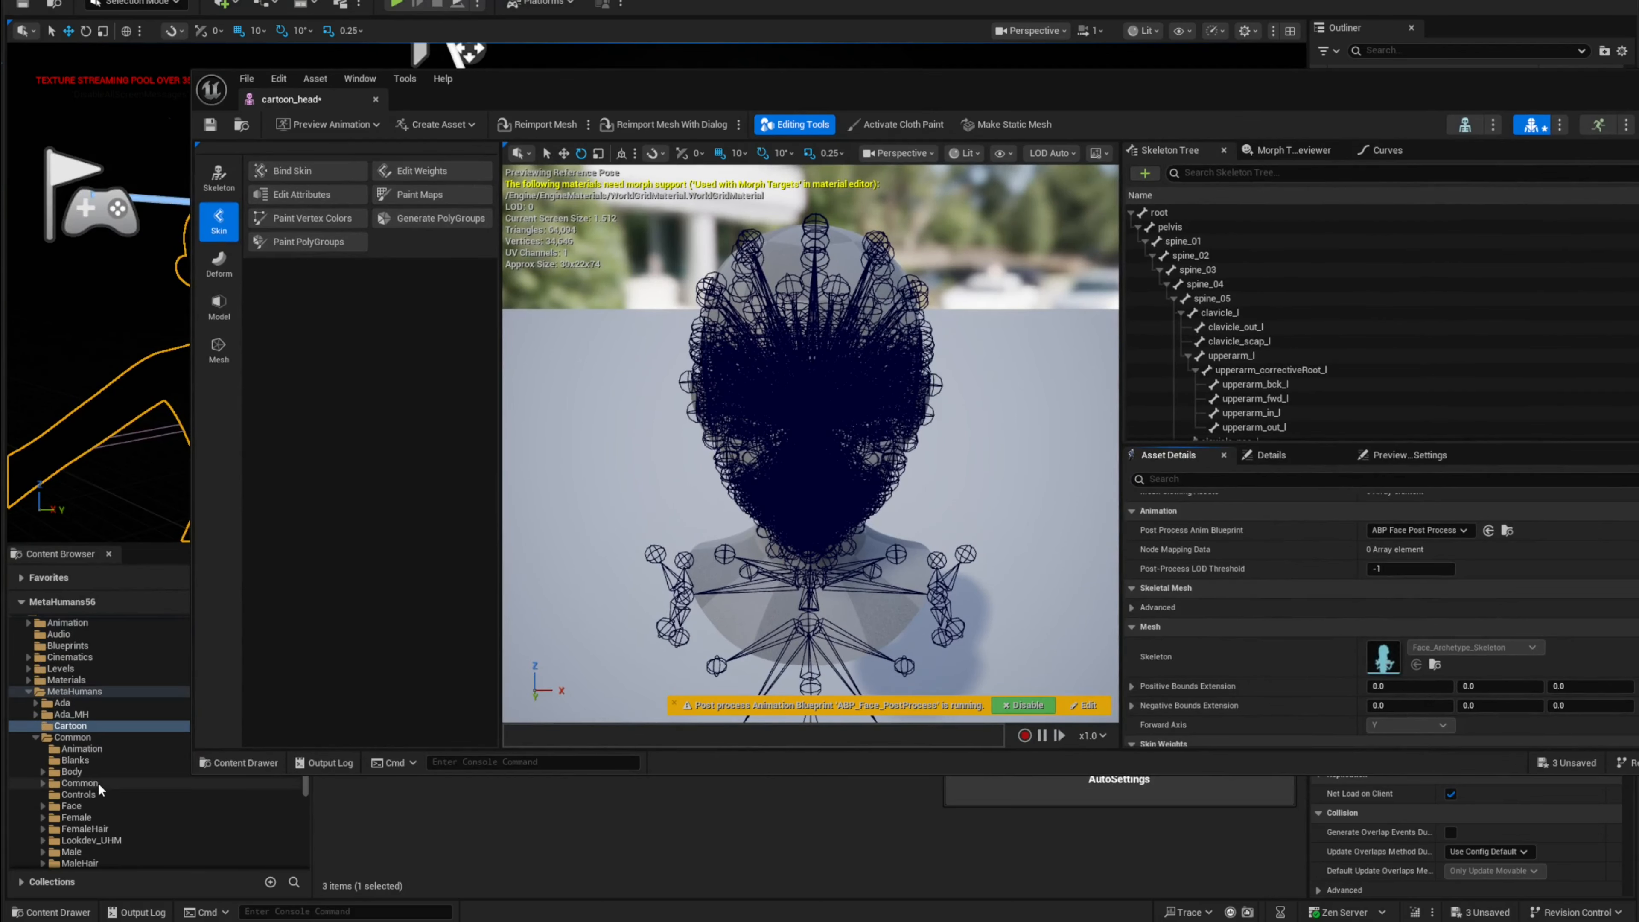
left_click(91, 806)
left_click_drag(553, 86, 453, 2)
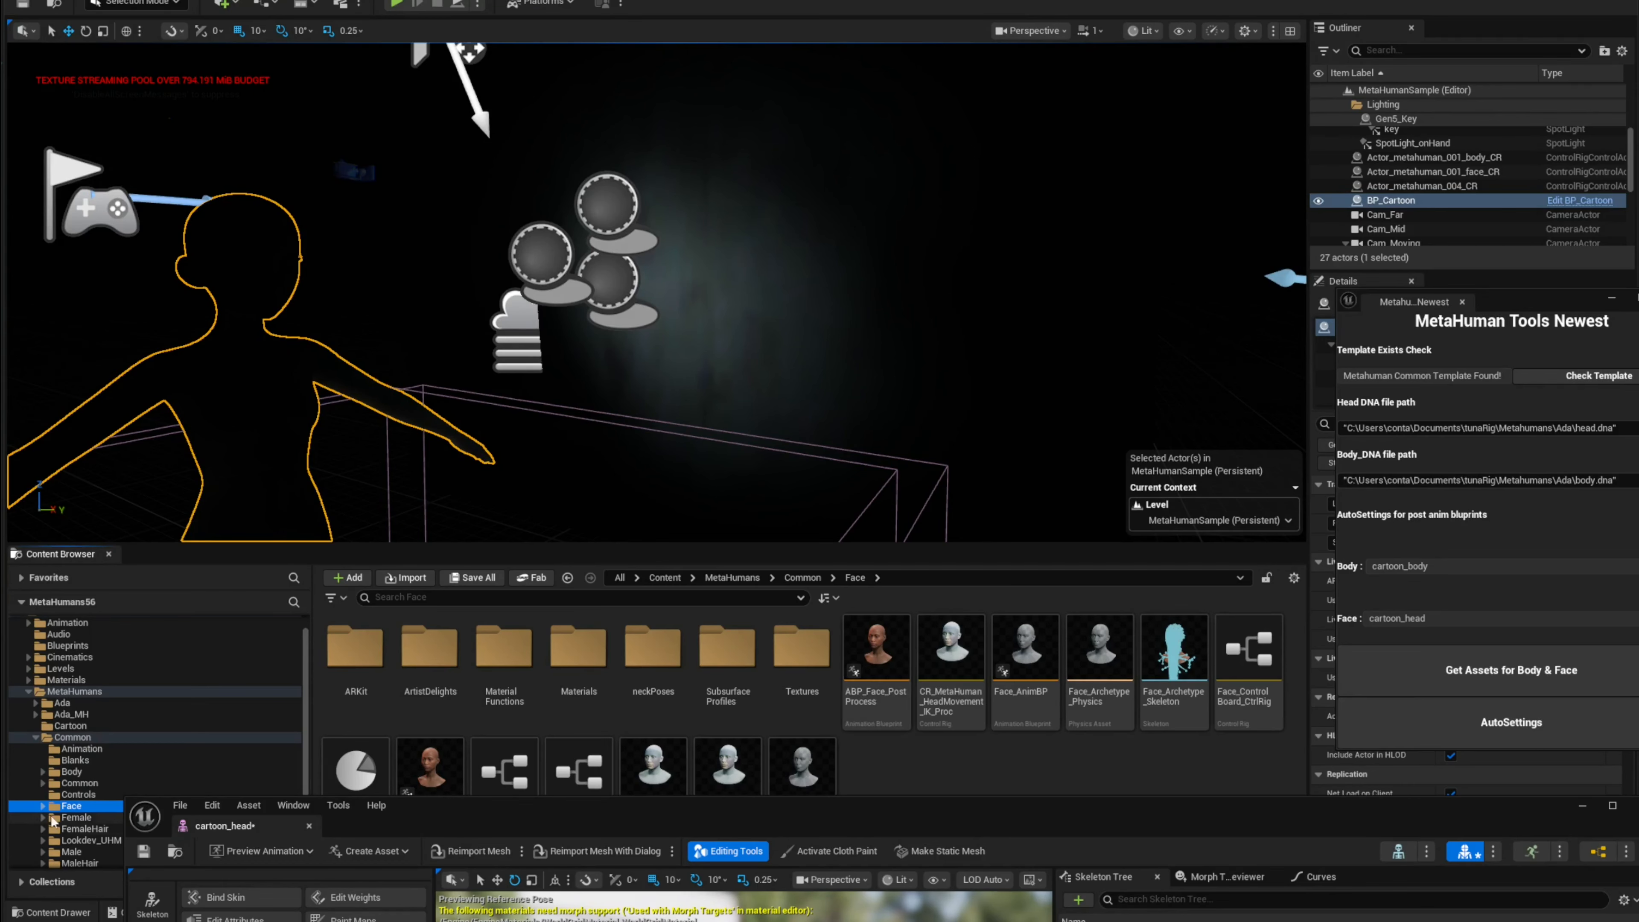
left_click_drag(516, 825, 281, 77)
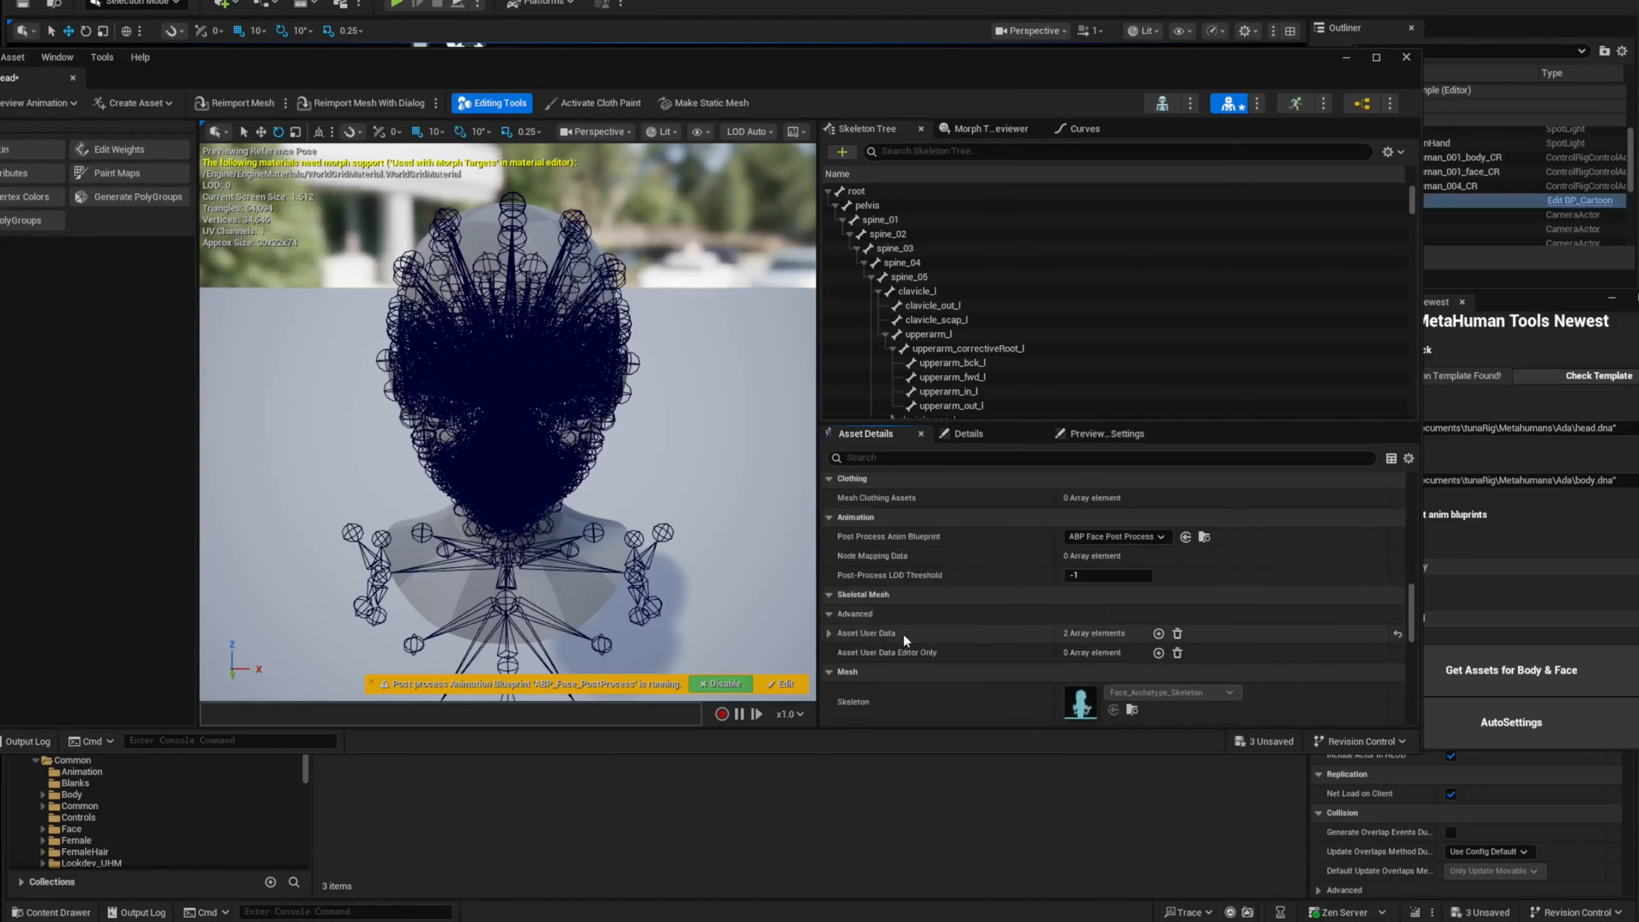
Step: Expand the head mesh's Asset User Data to inspect the MetaHuman DNA data's import source file path
left_click(831, 611)
scroll(904, 623, "down", 1)
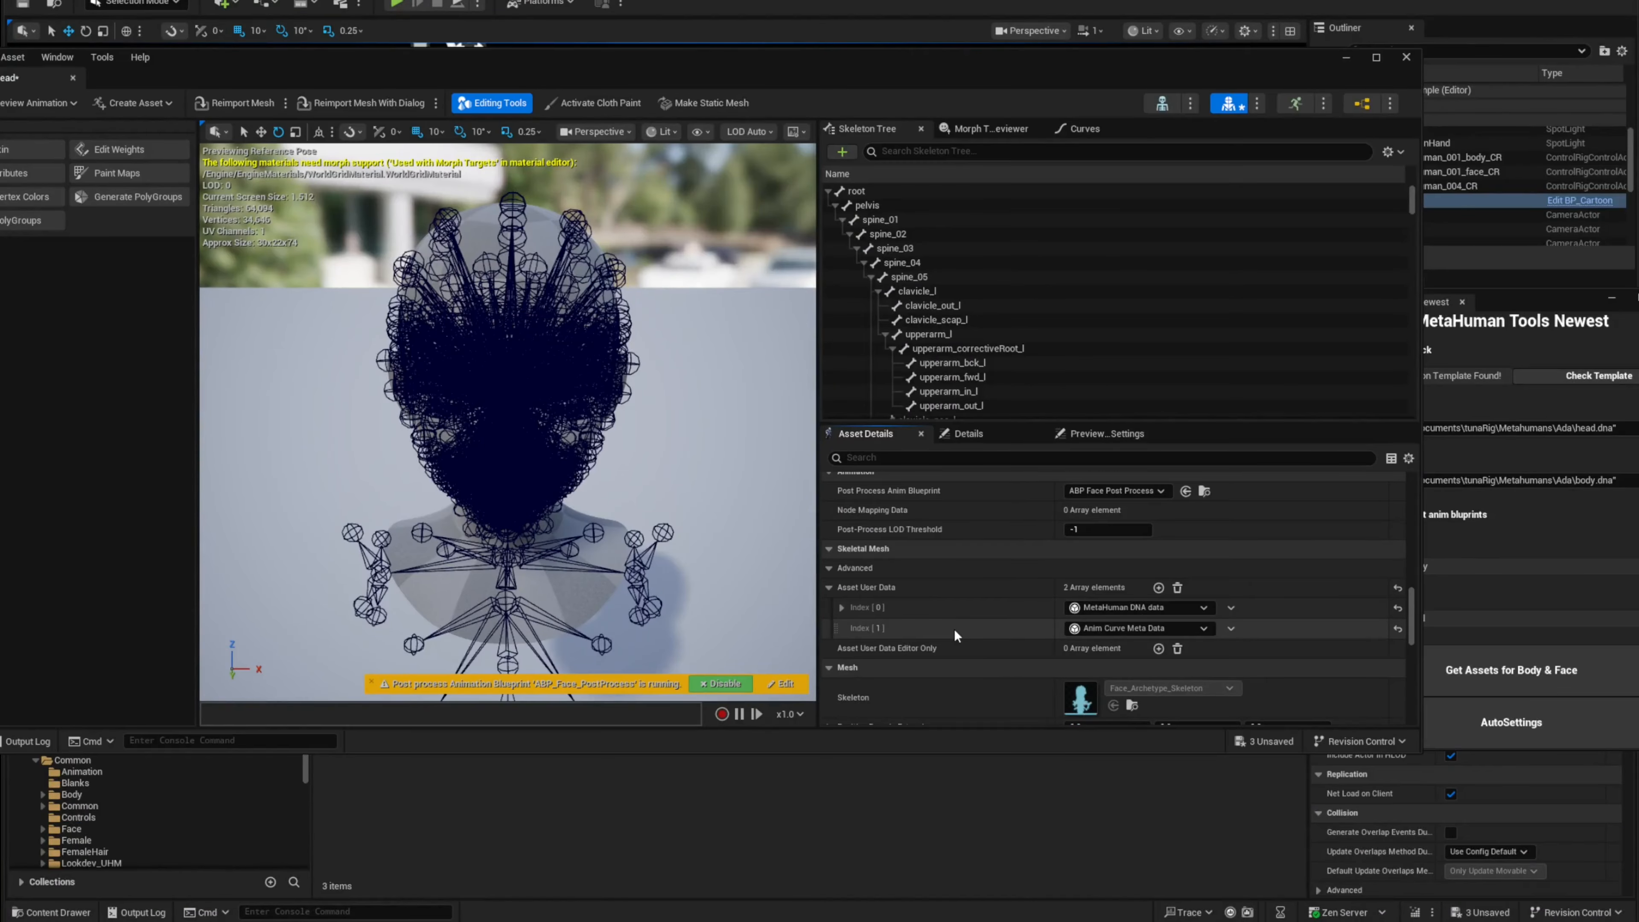
left_click(842, 607)
scroll(941, 607, "down", 1)
scroll(916, 604, "down", 1)
left_click(852, 582)
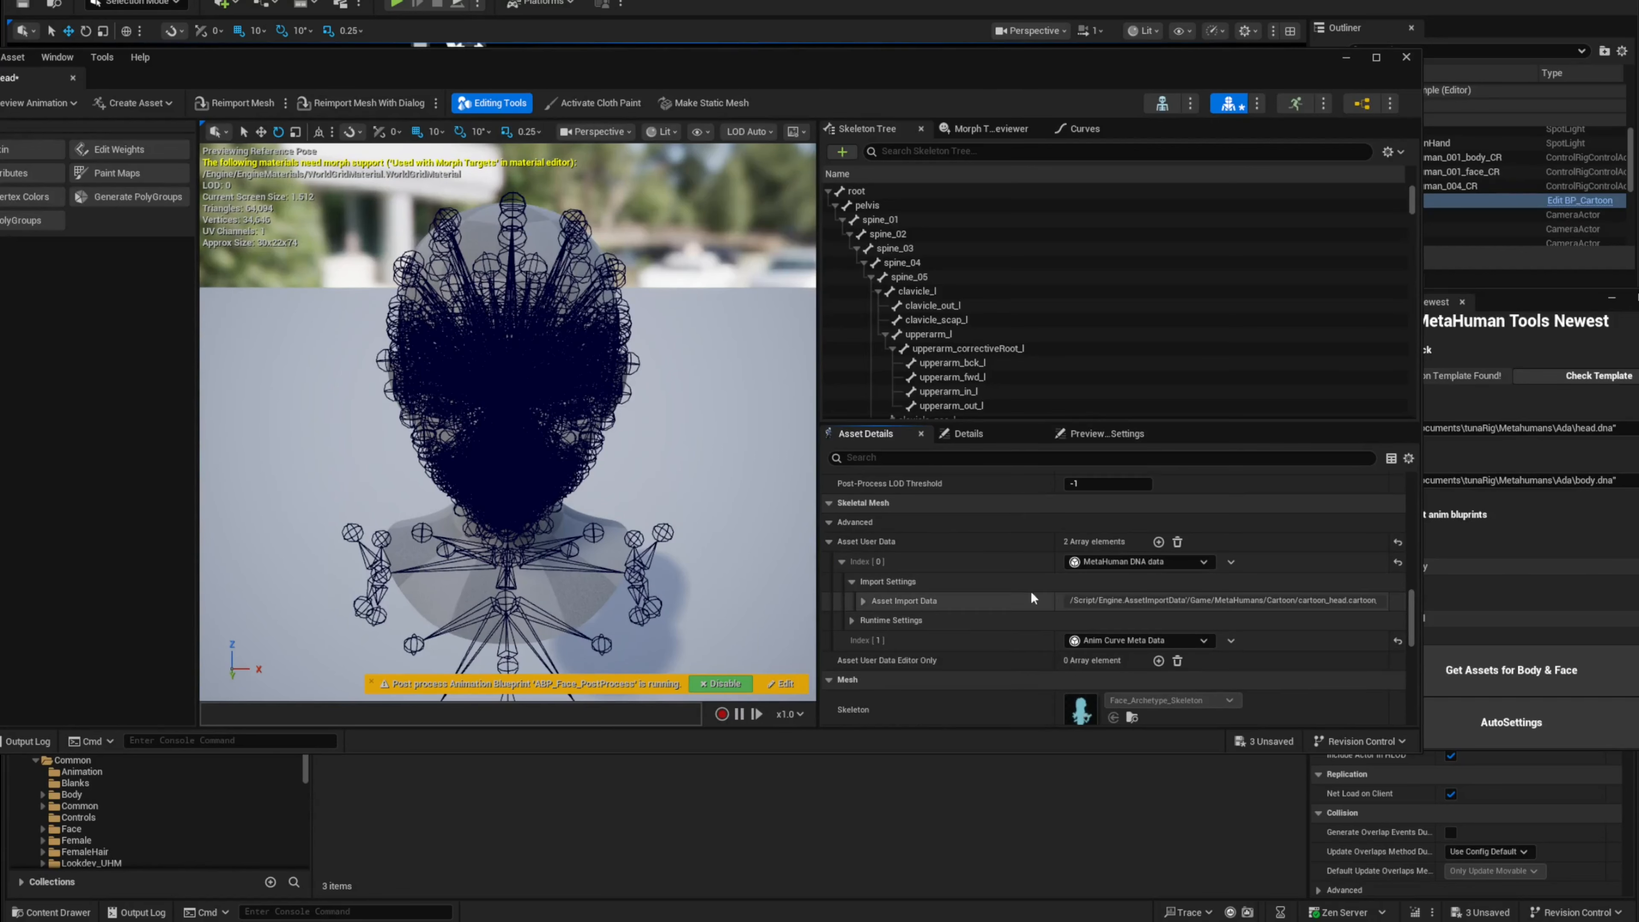
left_click(863, 601)
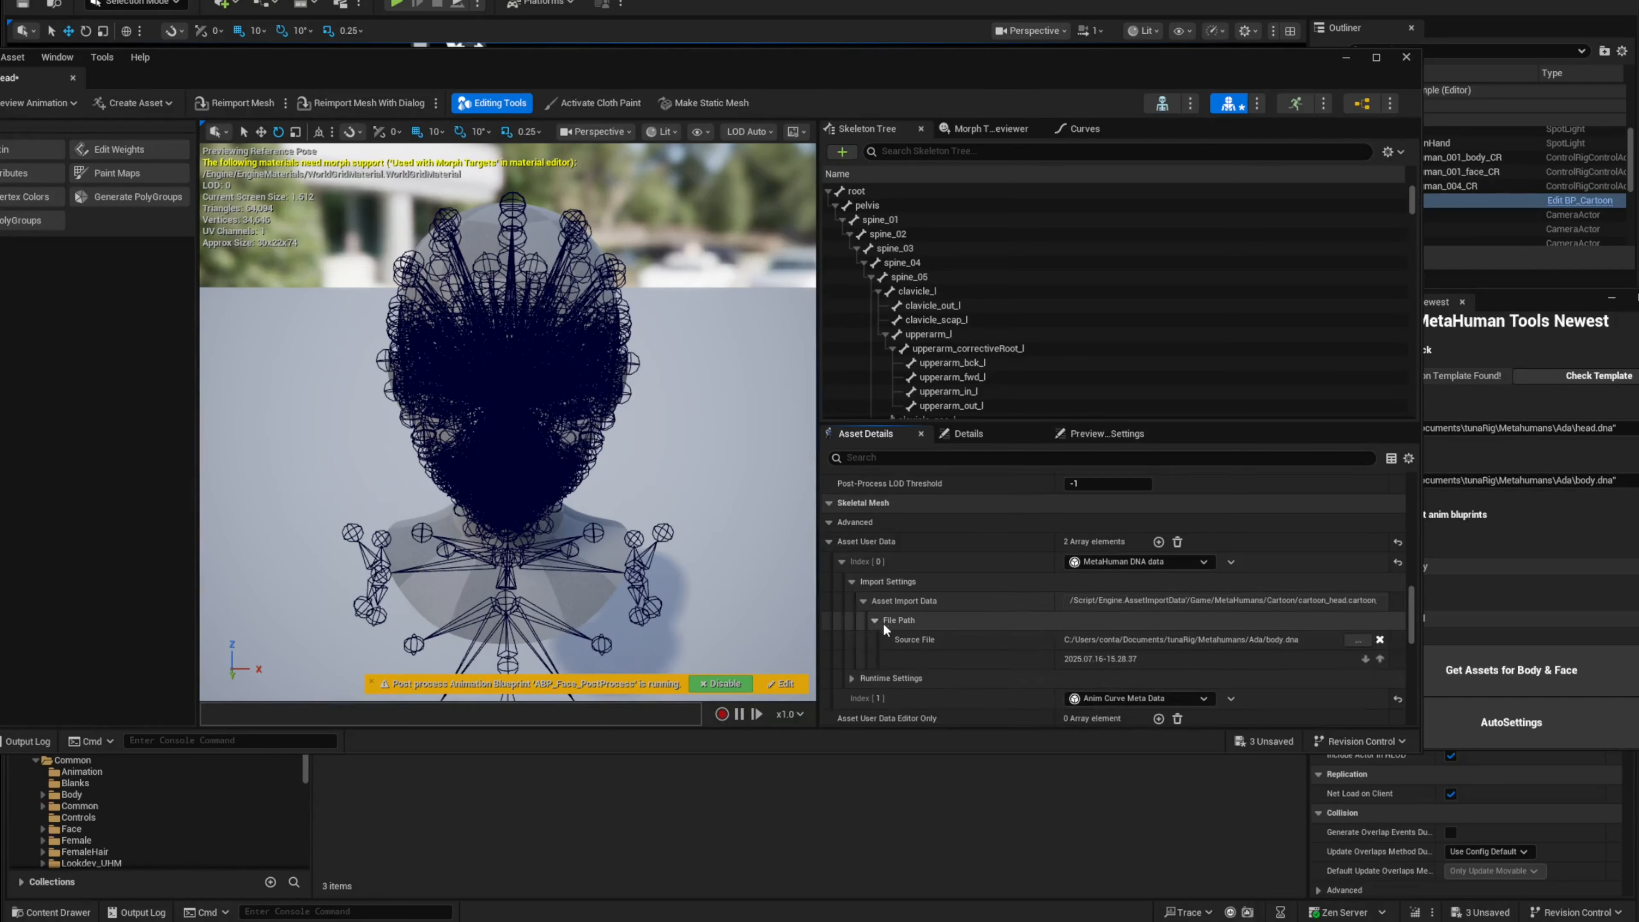
Step: Import head.dna as MetaHuman DNA onto the cartoon_head skeletal mesh from the Cartoon folder
left_click(883, 622)
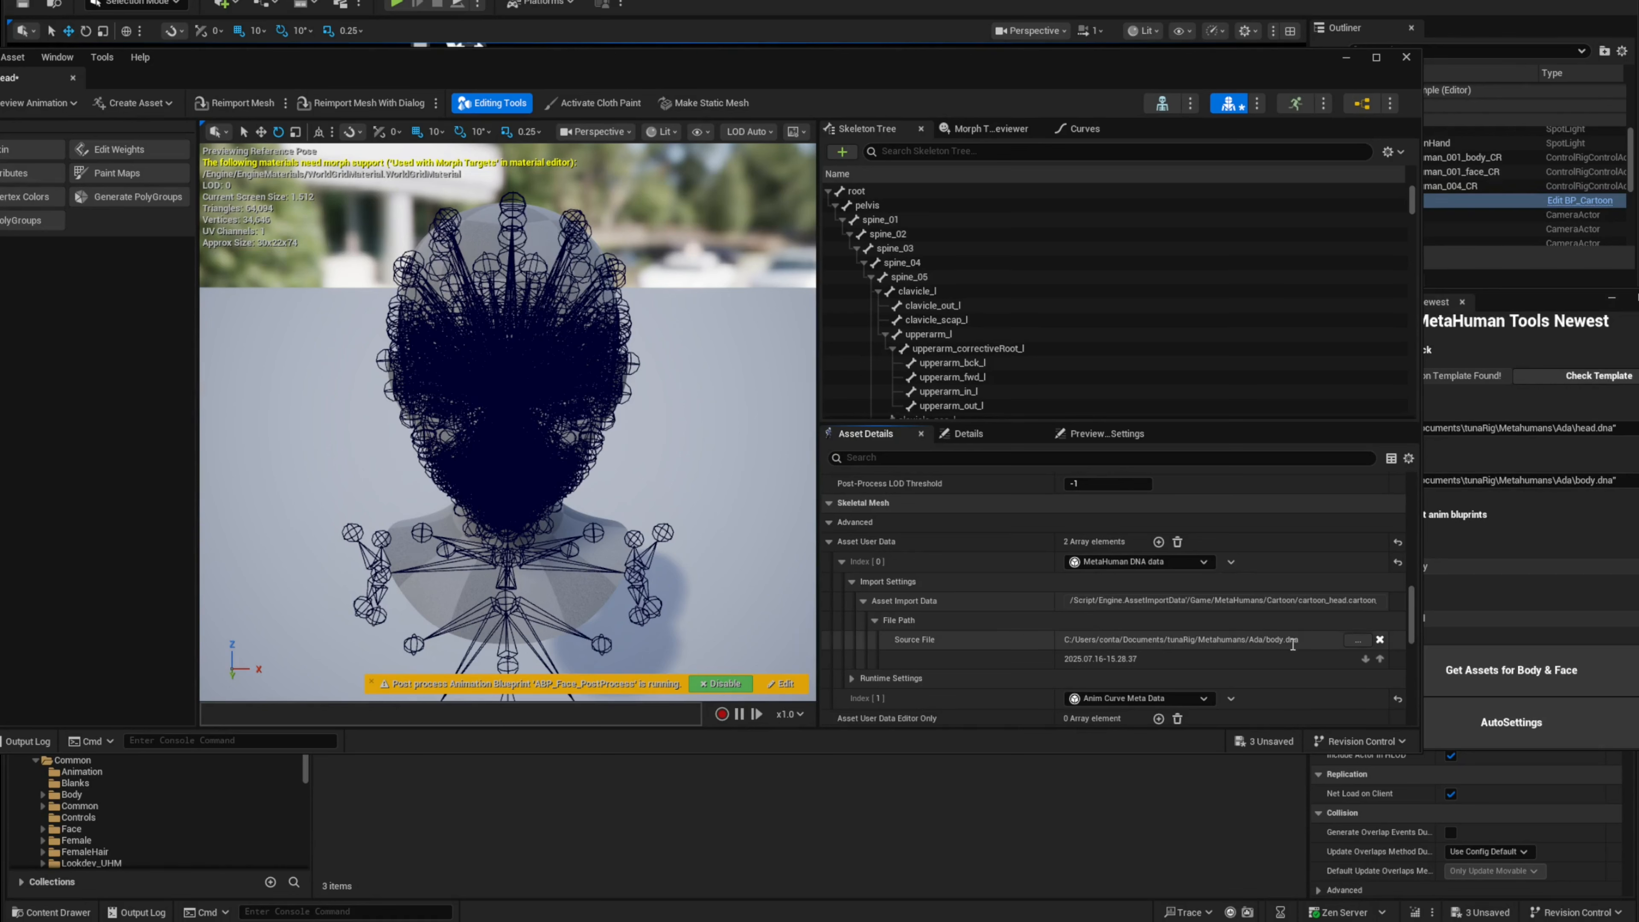
left_click_drag(440, 68, 727, 759)
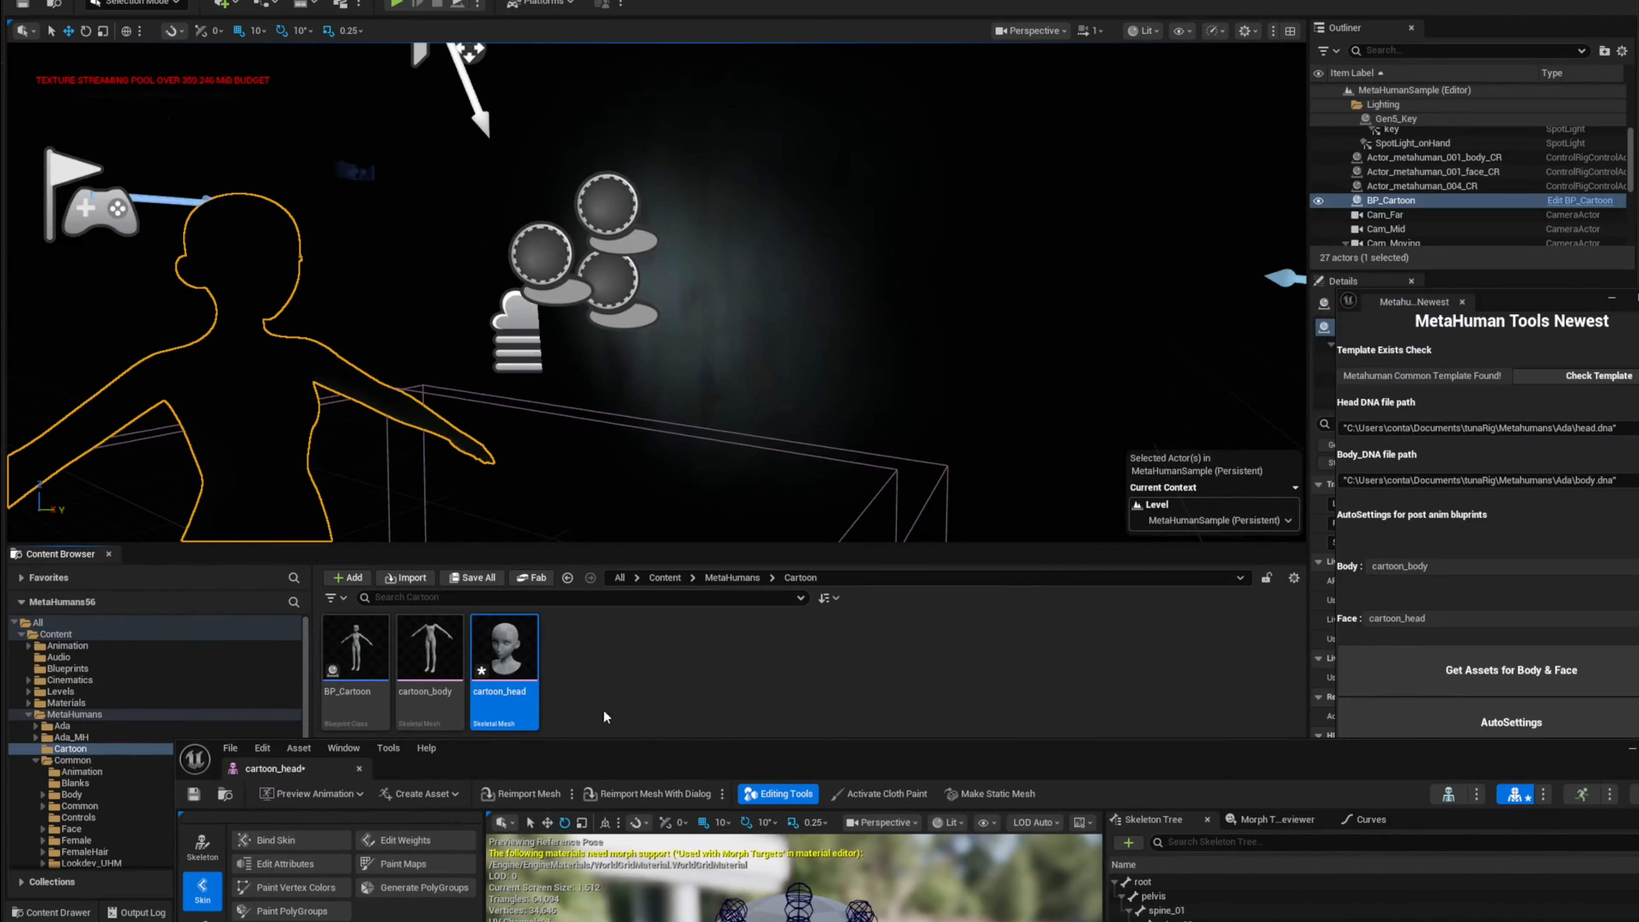
right_click(505, 658)
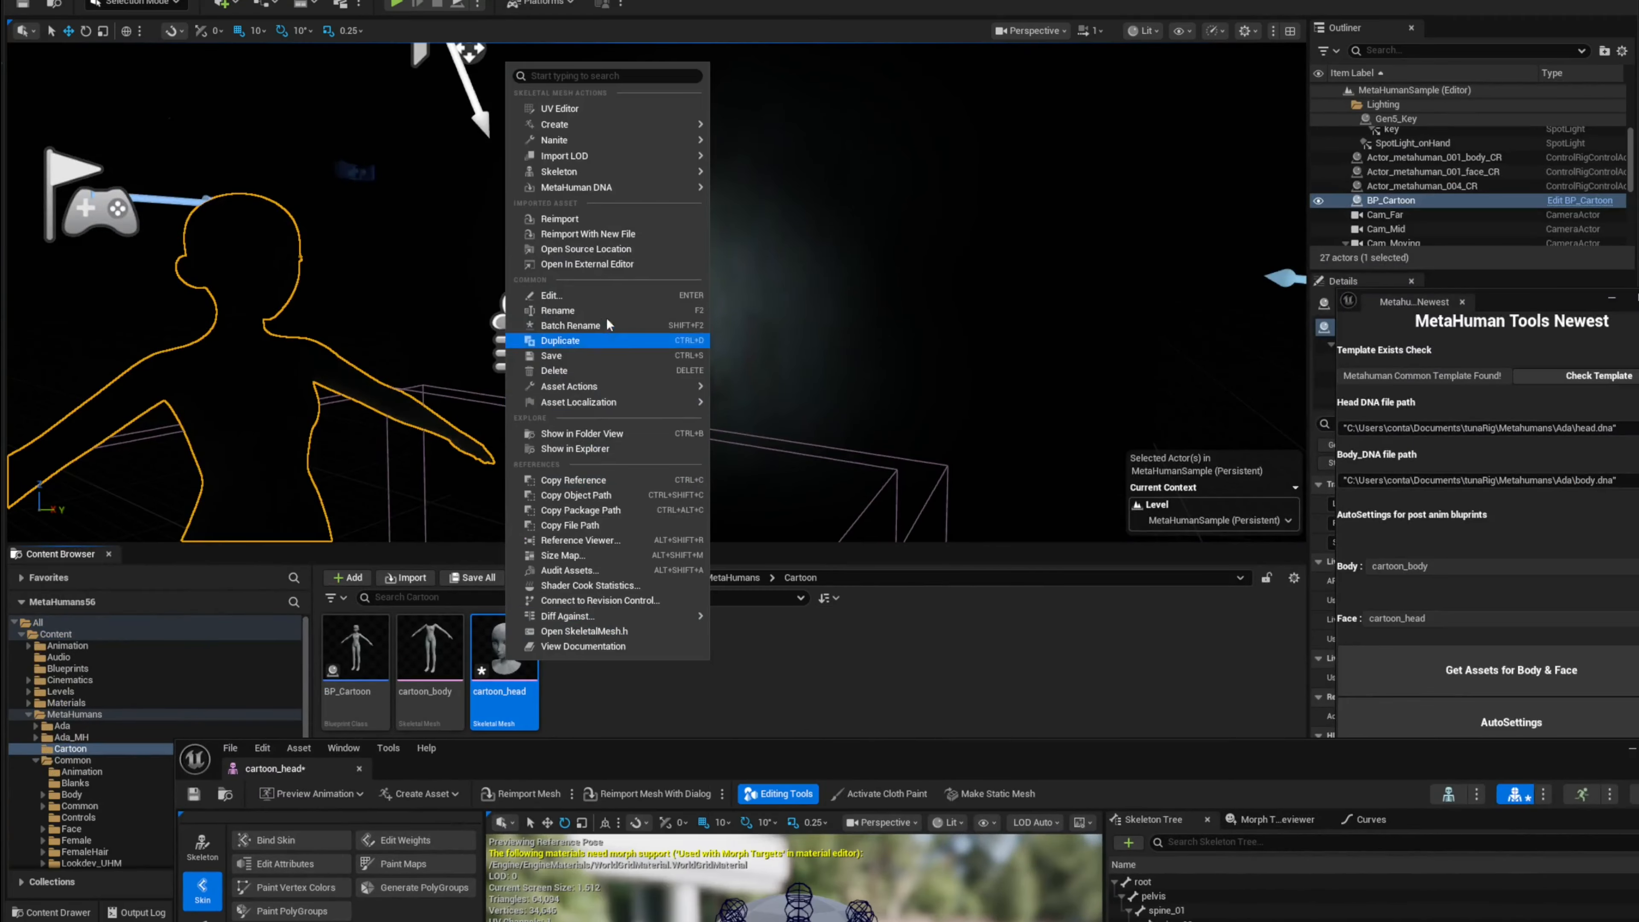
mouse_move(646, 188)
left_click(777, 194)
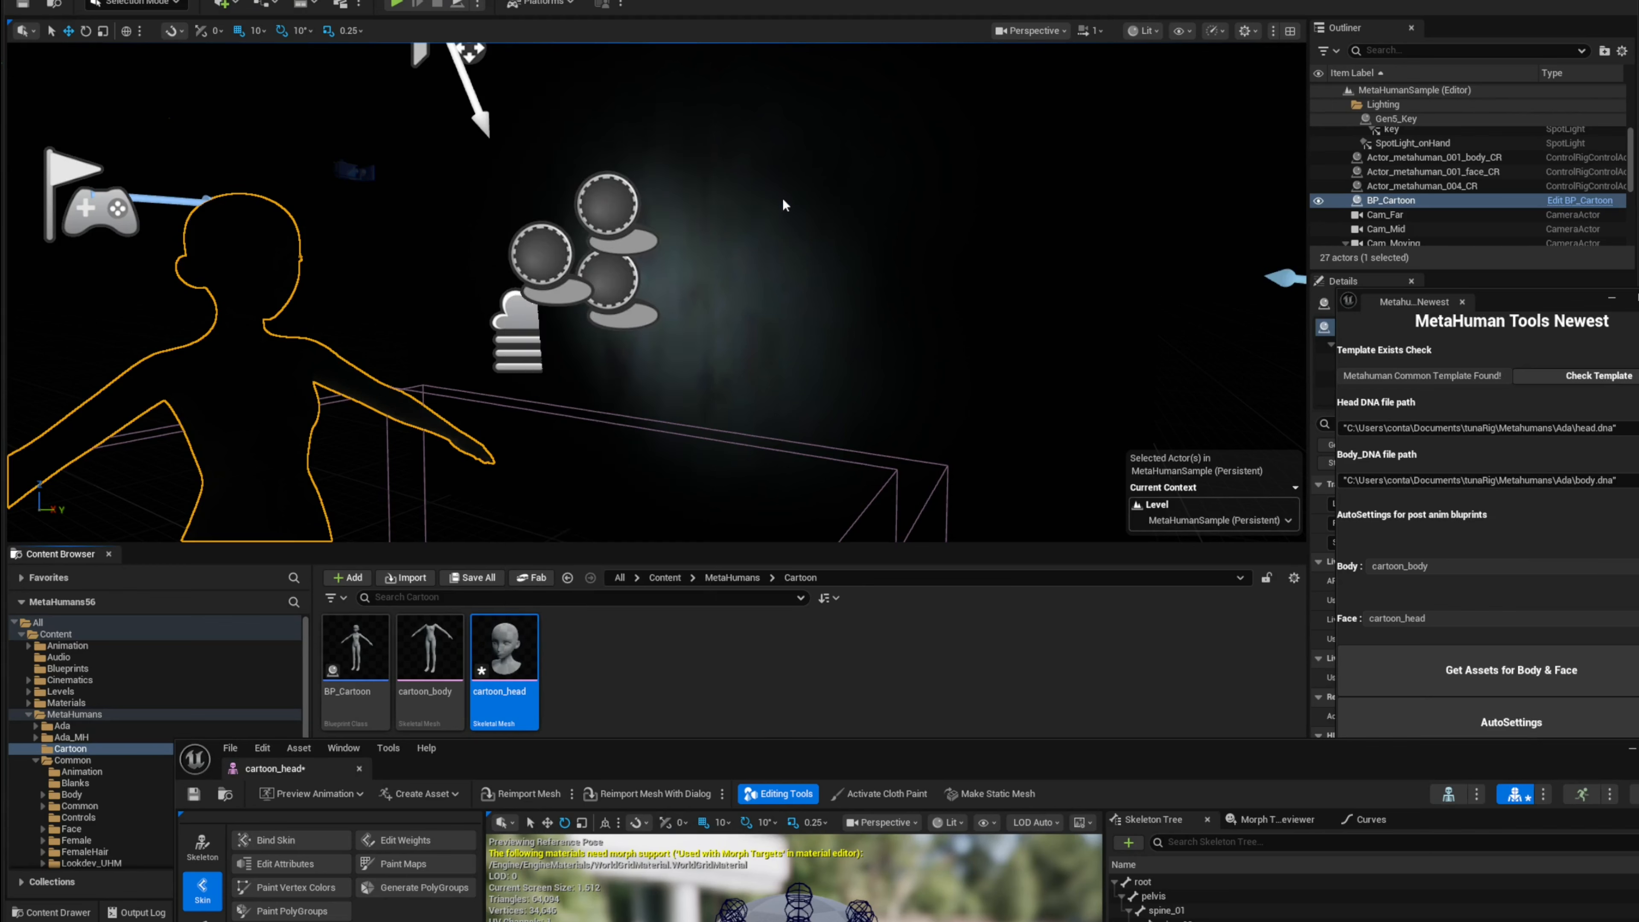
left_click(742, 441)
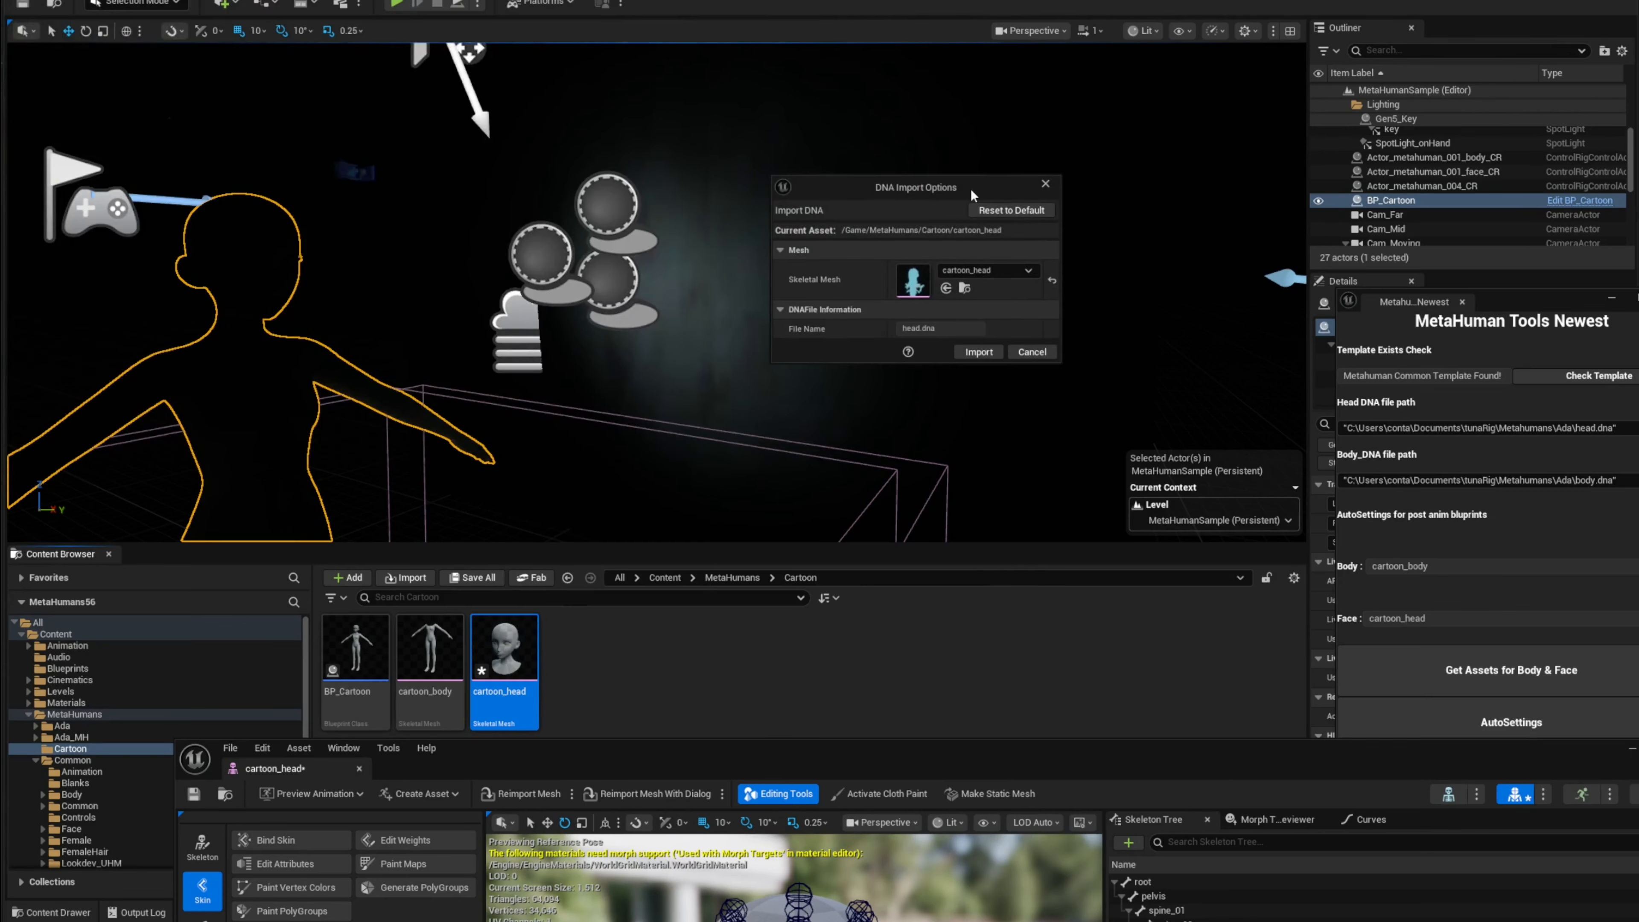
left_click_drag(971, 189, 777, 355)
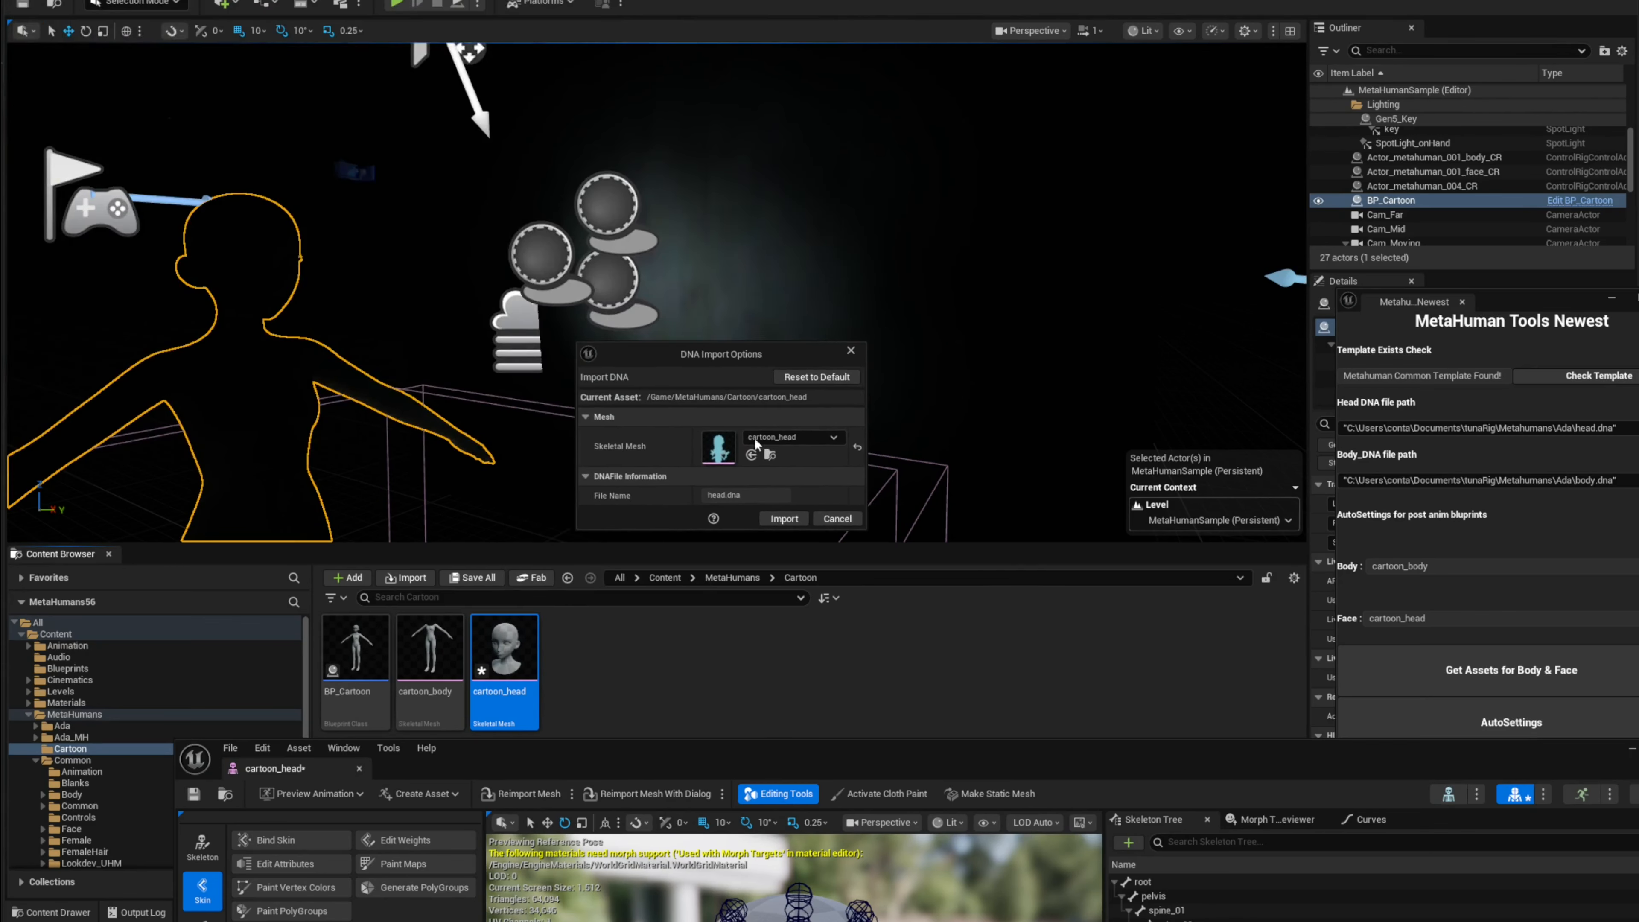
left_click(793, 518)
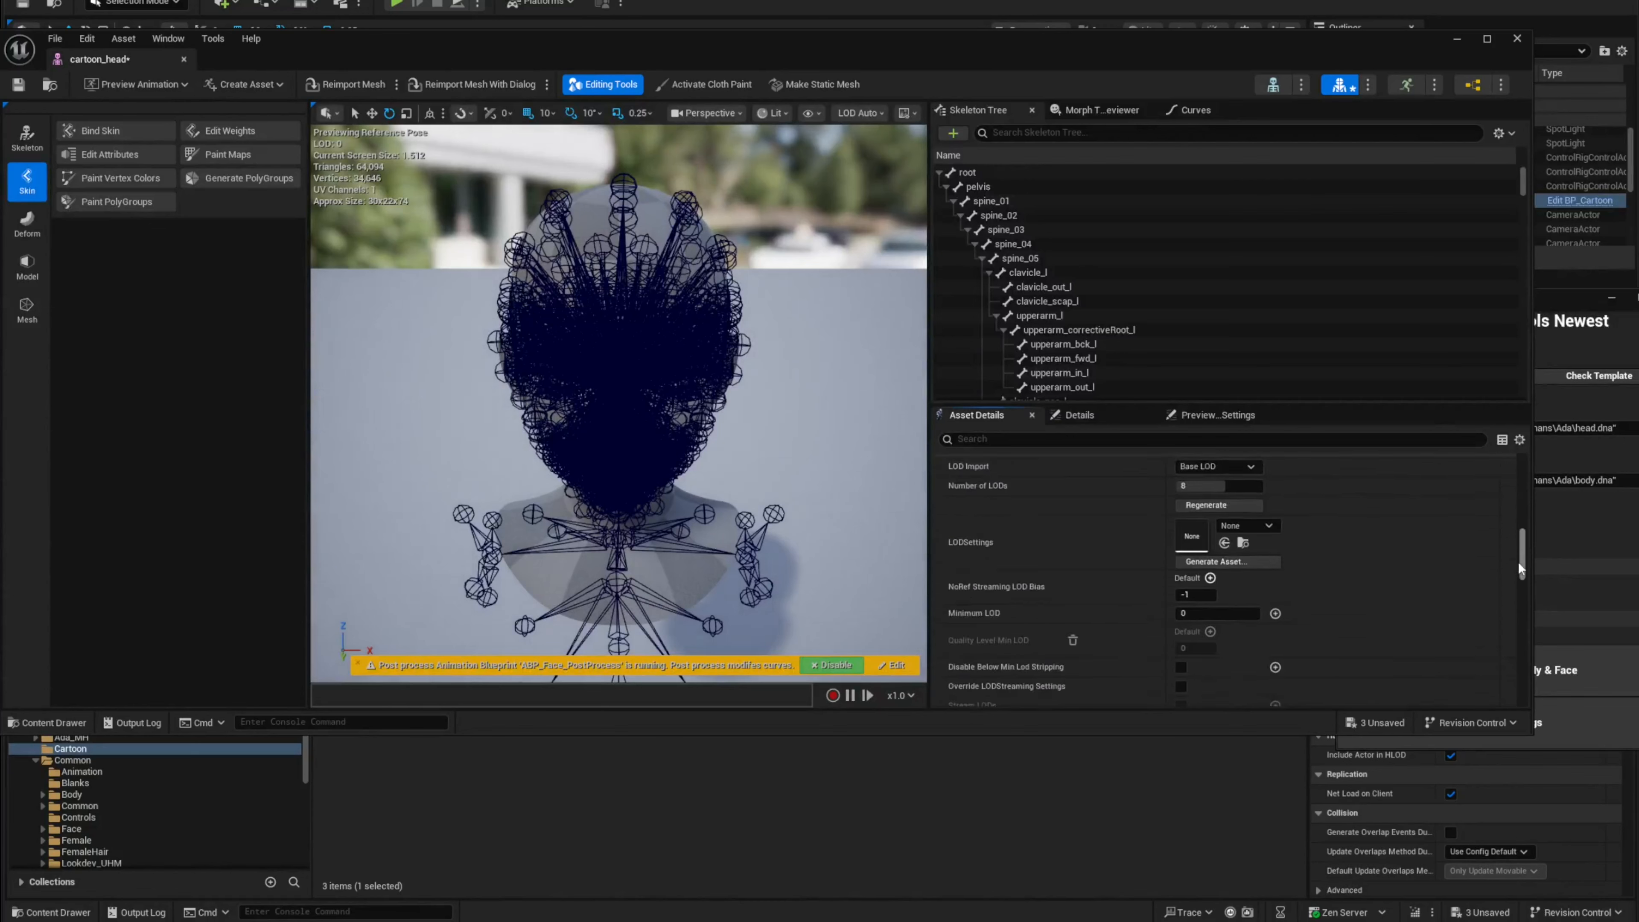
Step: Expand the head mesh's MetaHuman DNA data to check its source file path, then save cartoon_head
left_click_drag(1518, 561, 1520, 603)
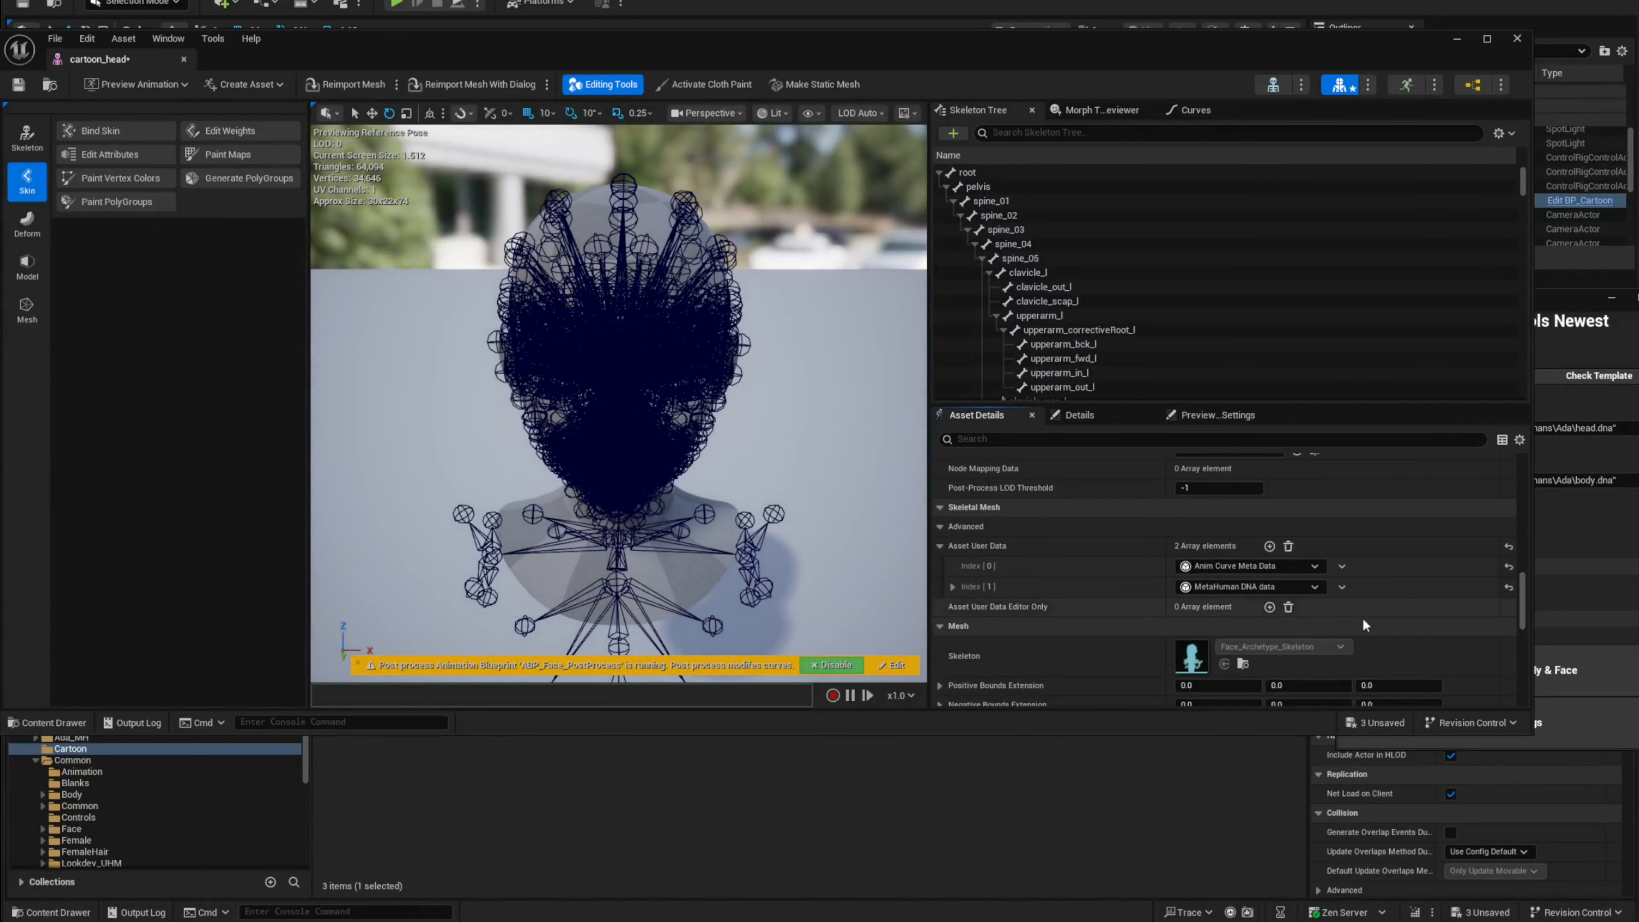
left_click(954, 588)
scroll(1041, 592, "down", 1)
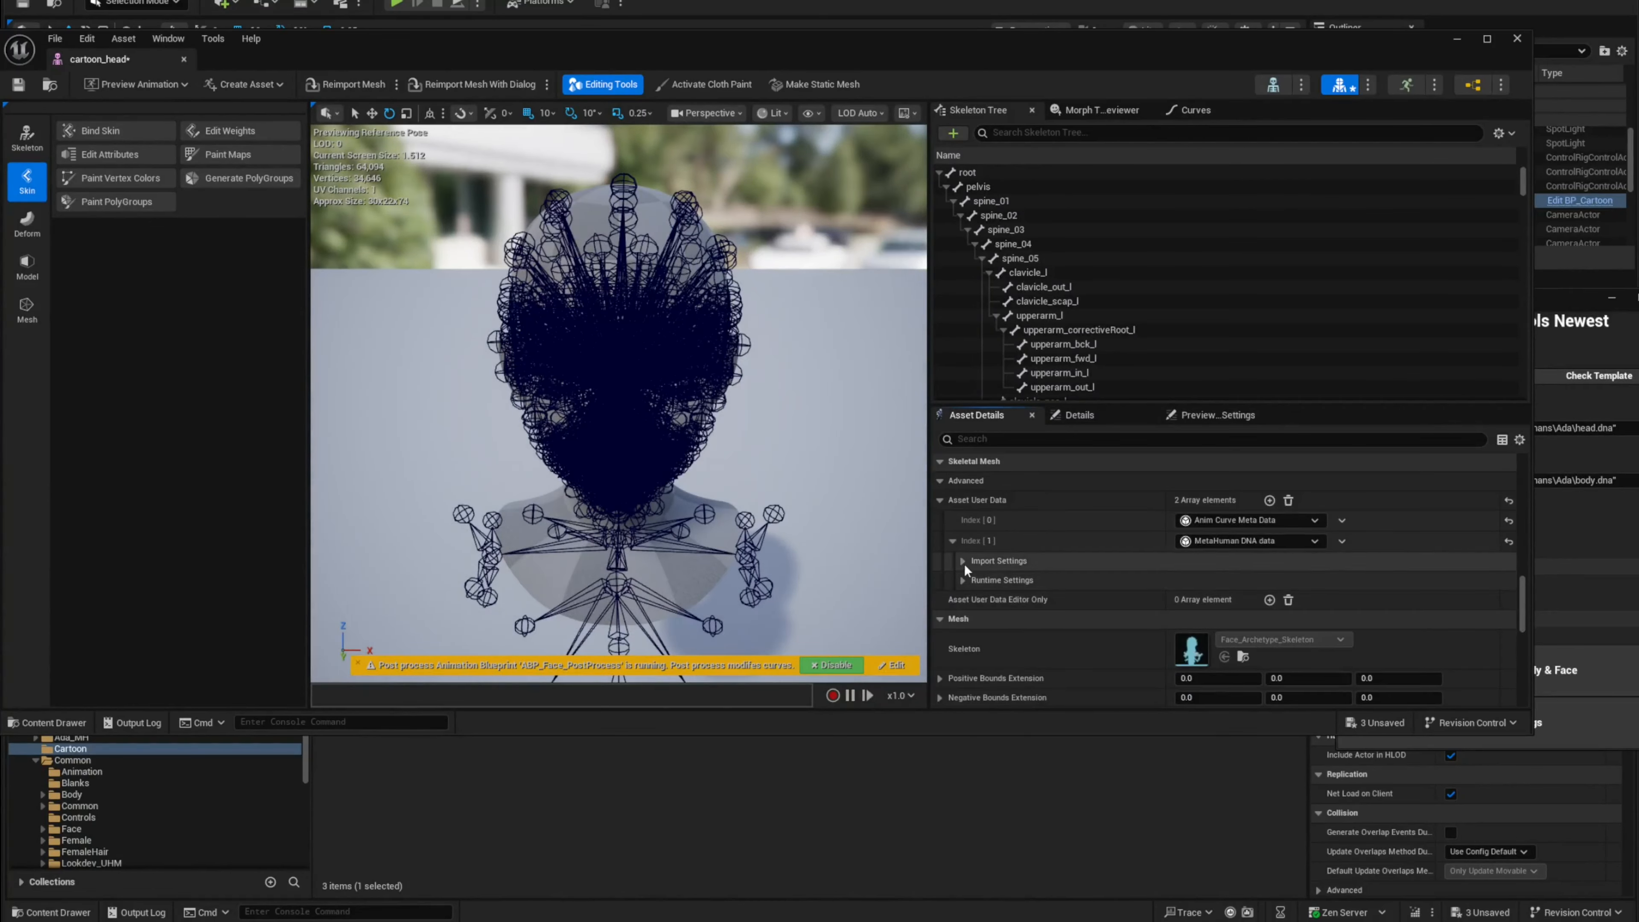
left_click(964, 562)
left_click(976, 581)
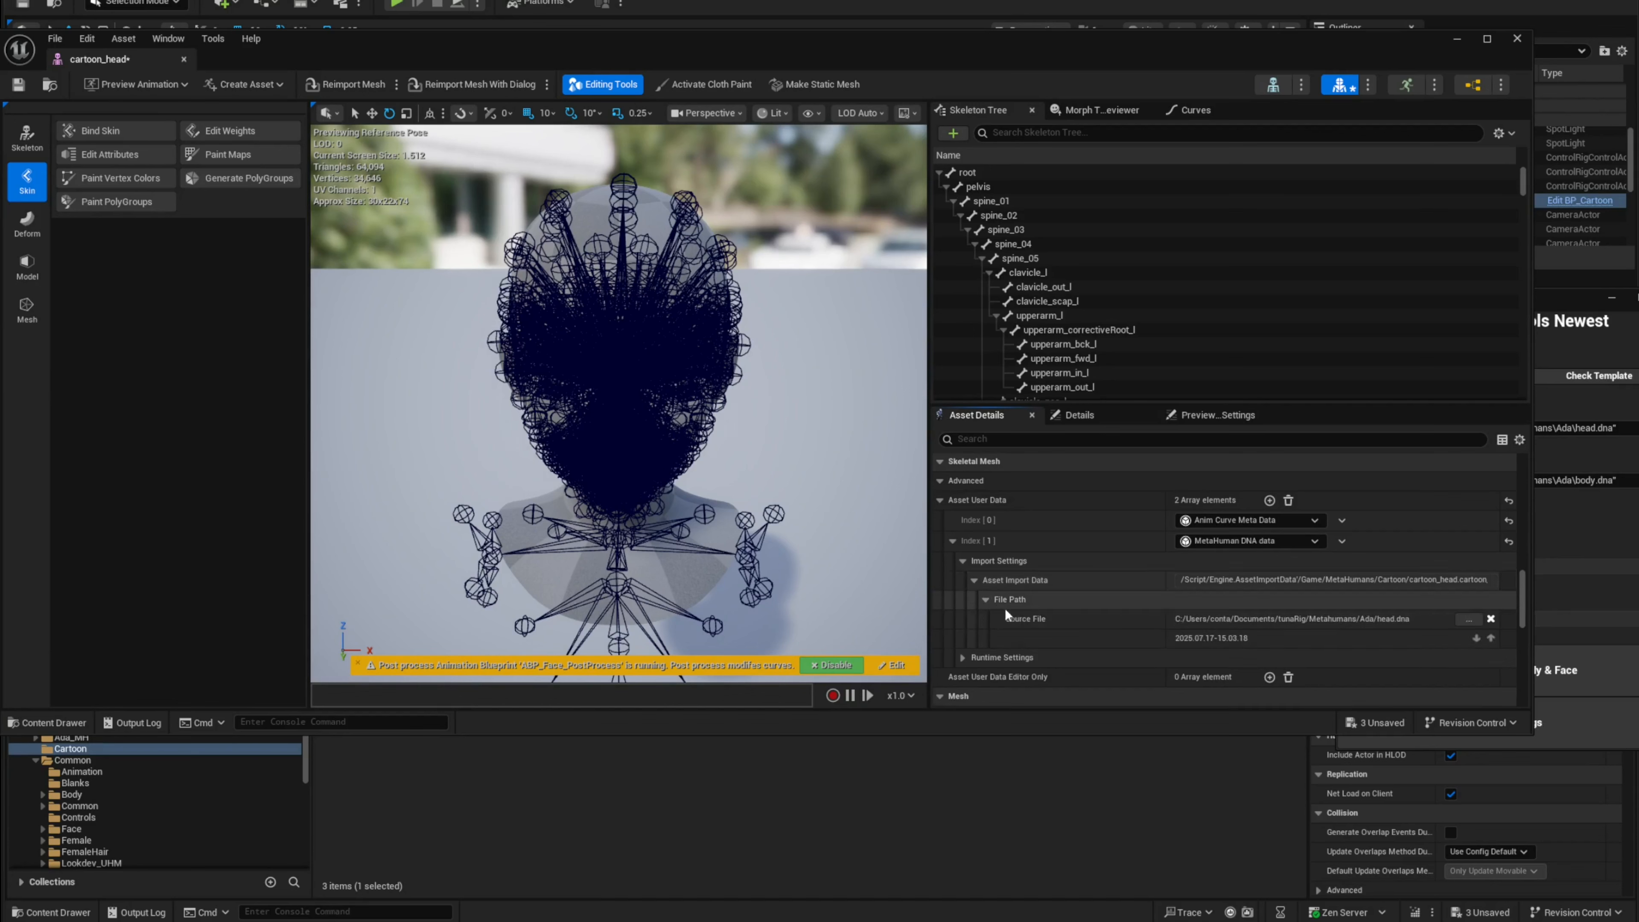
left_click(986, 600)
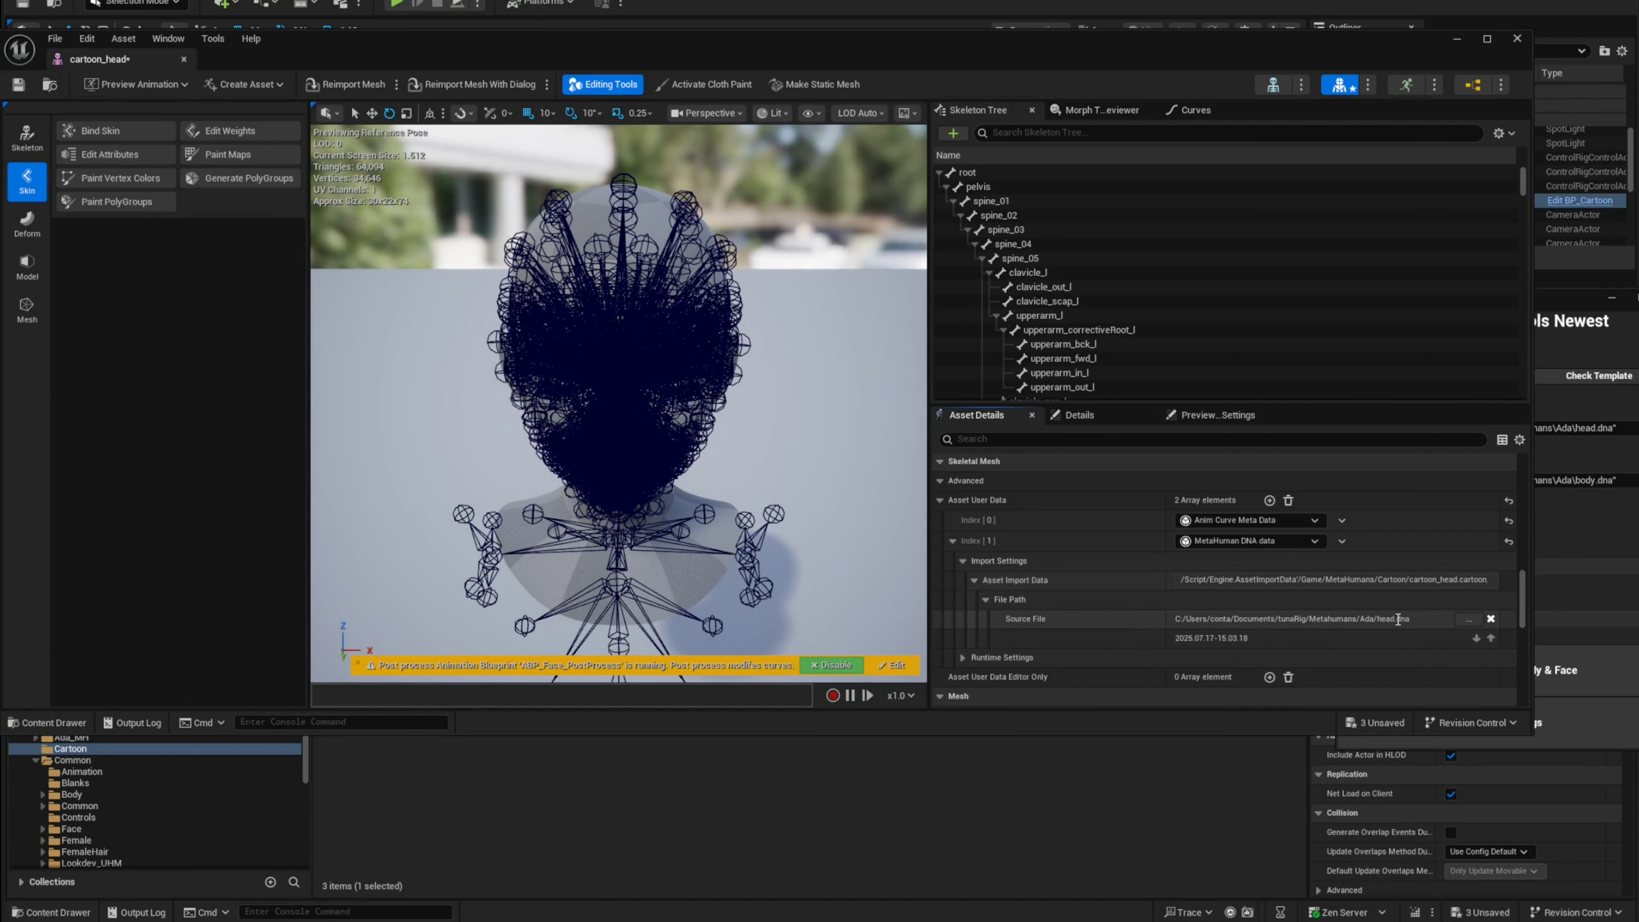
left_click_drag(467, 58, 540, 64)
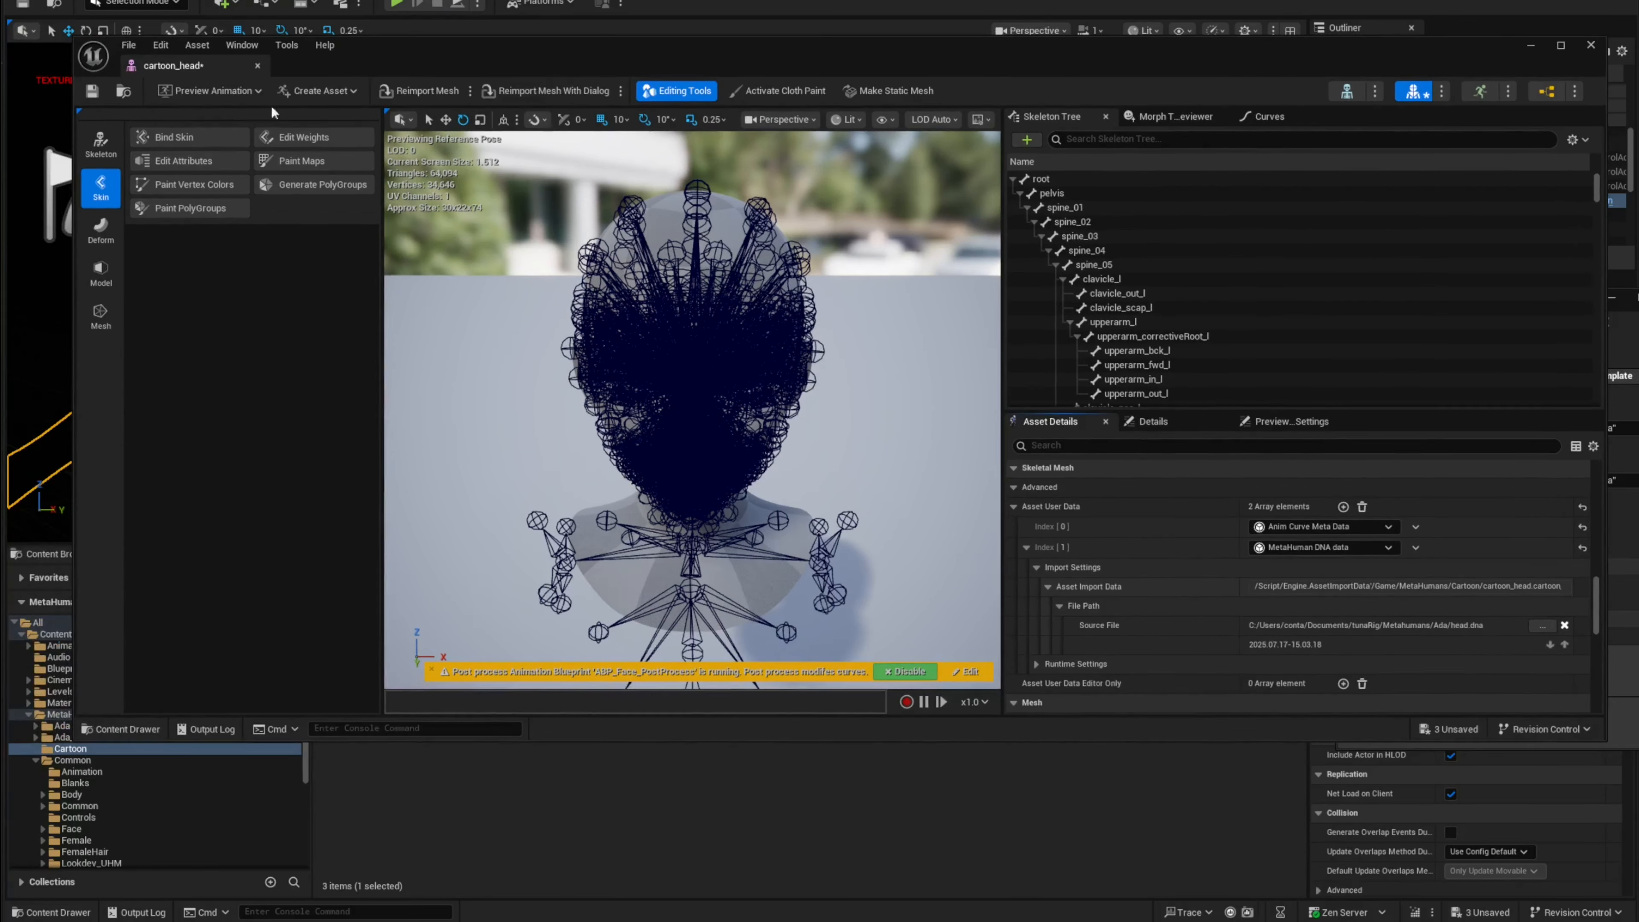
left_click(100, 95)
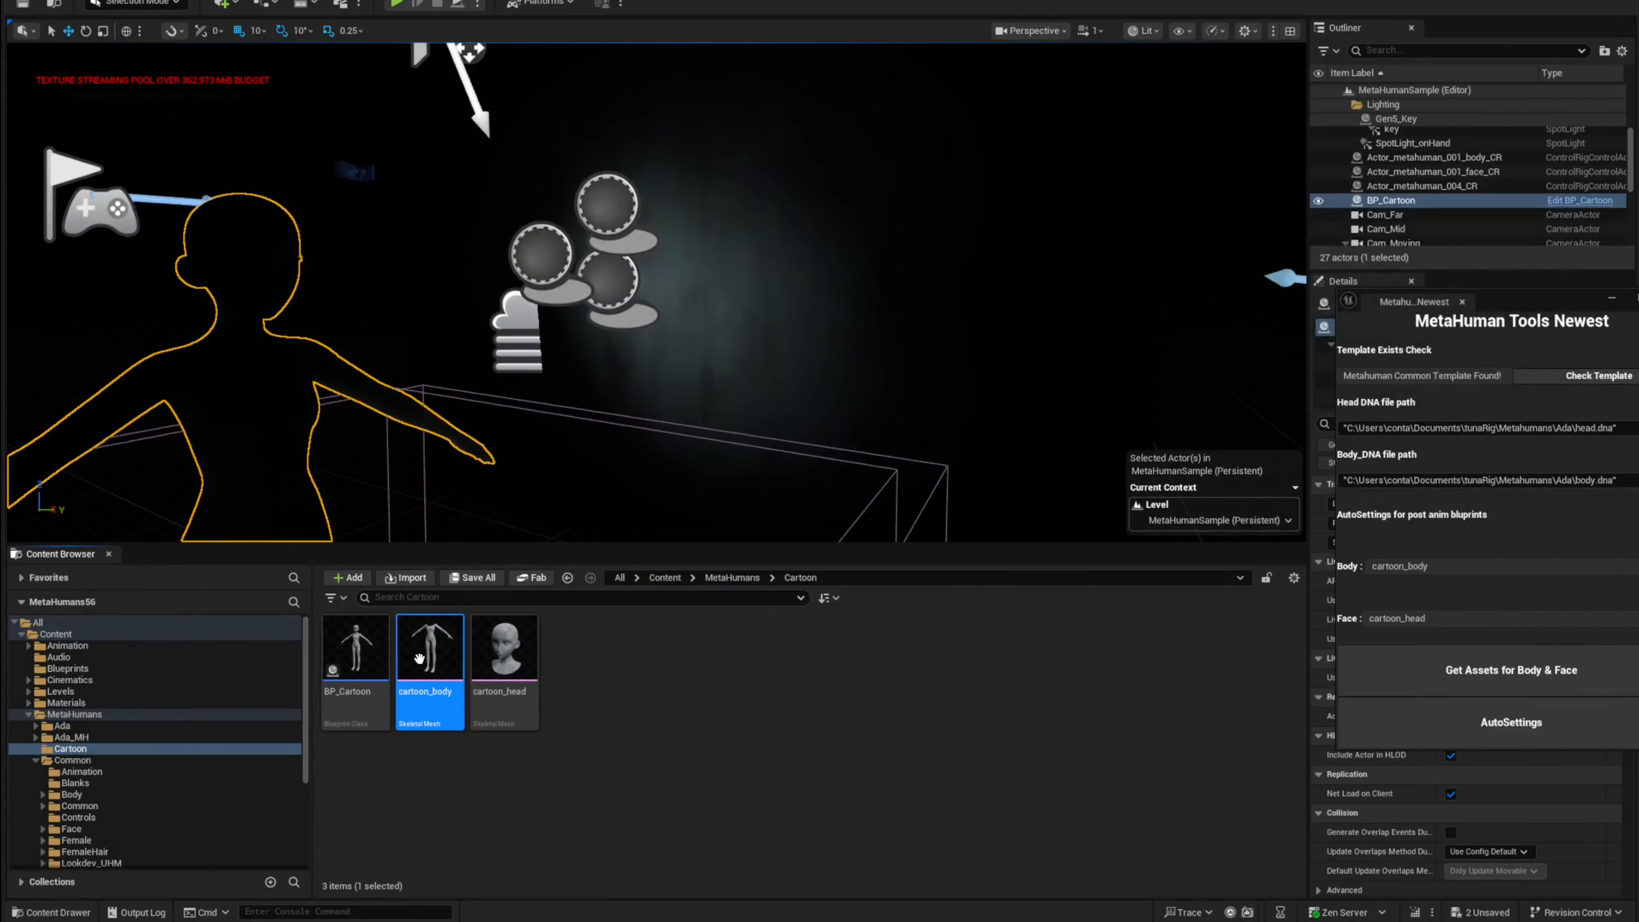
Step: Import body.dna as MetaHuman DNA onto cartoon_body, setting the target skeletal mesh to cartoon_body
right_click(421, 659)
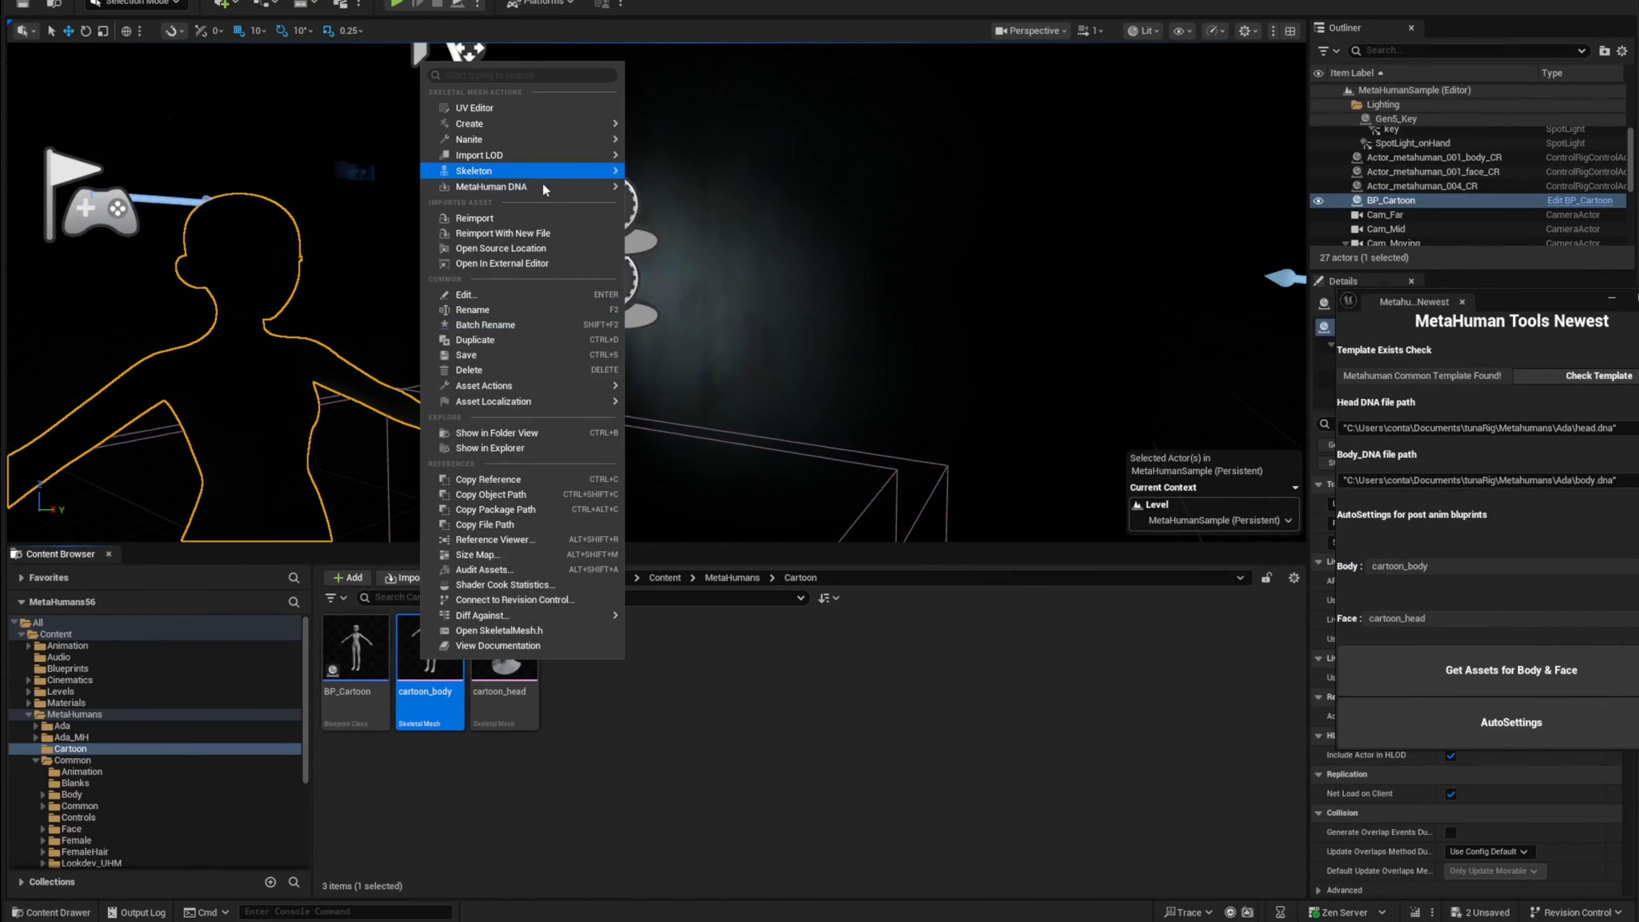
mouse_move(547, 188)
left_click(677, 195)
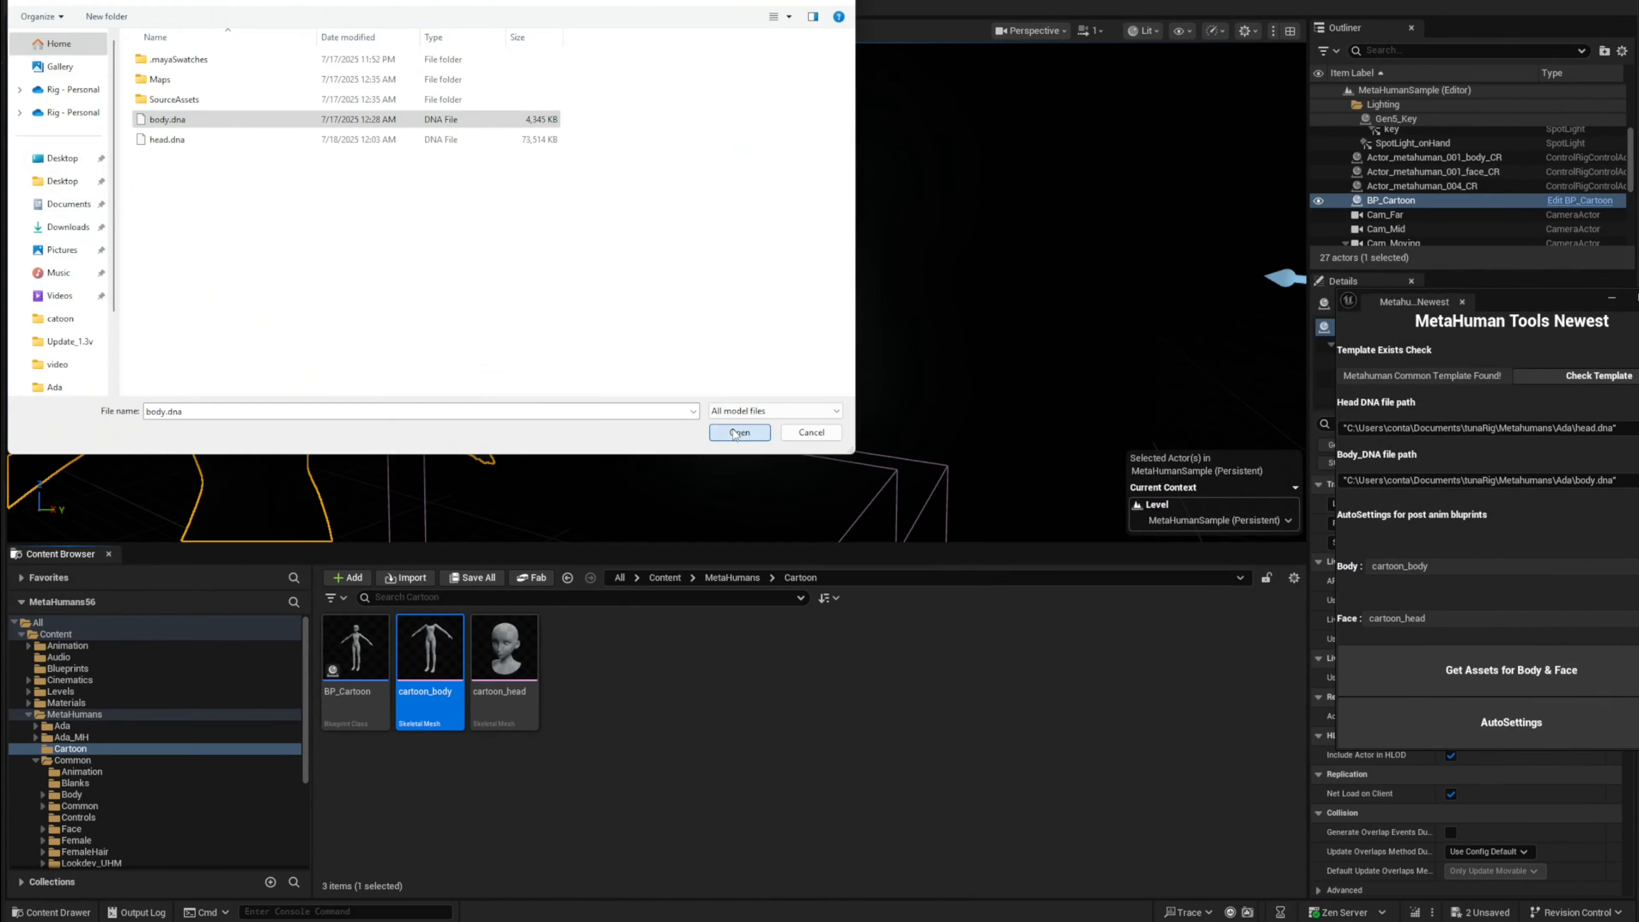
left_click(740, 433)
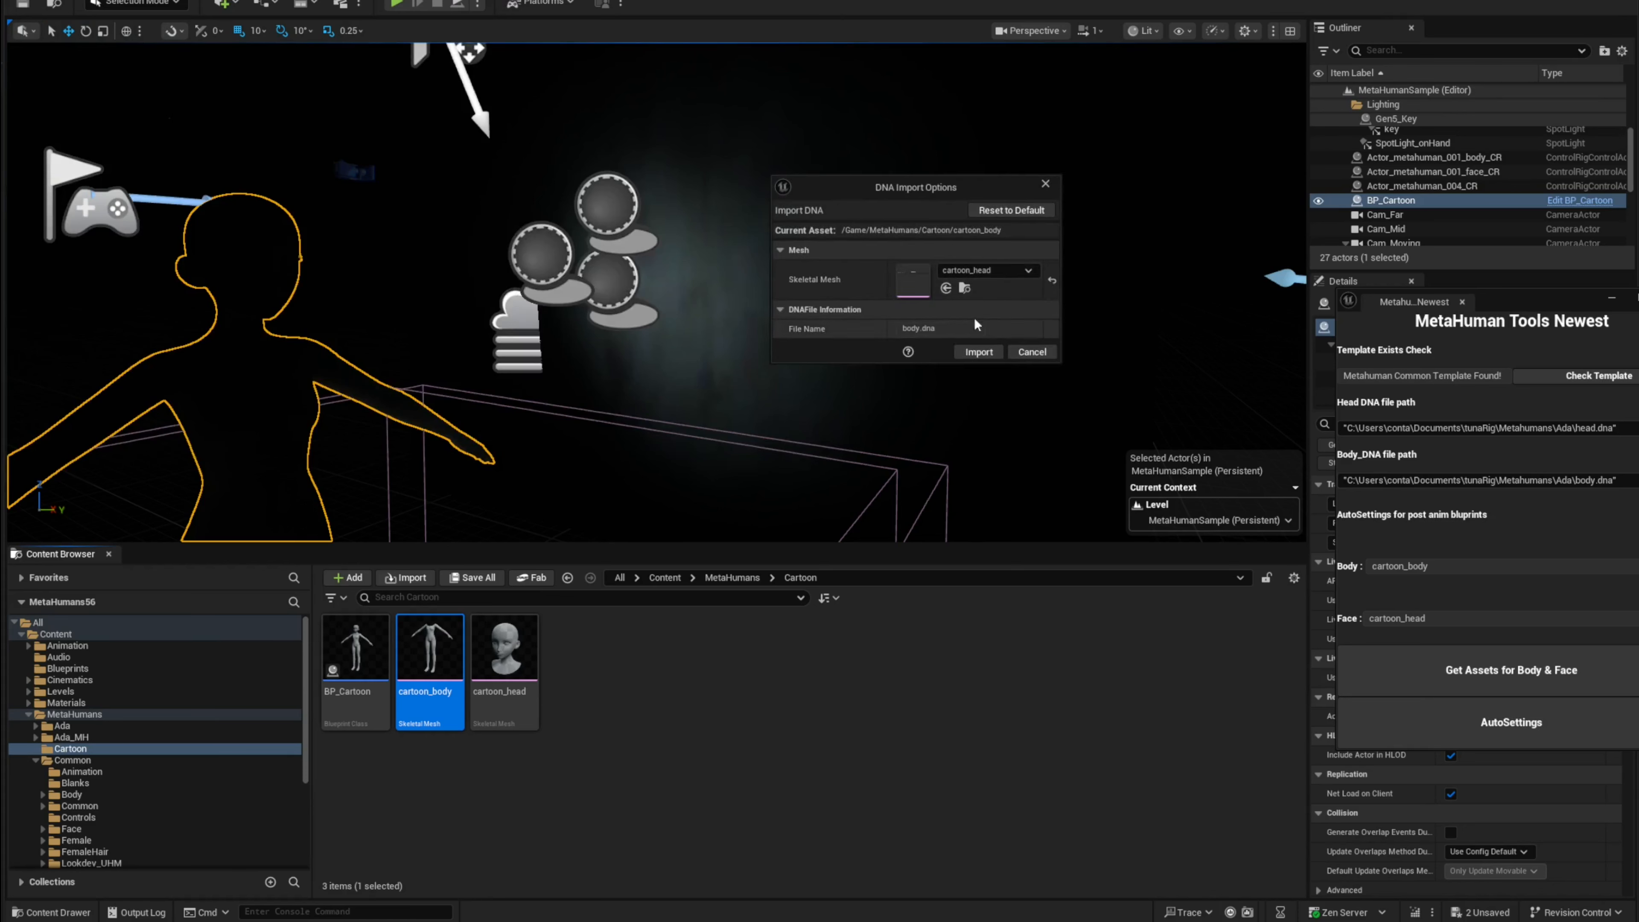
left_click(1008, 272)
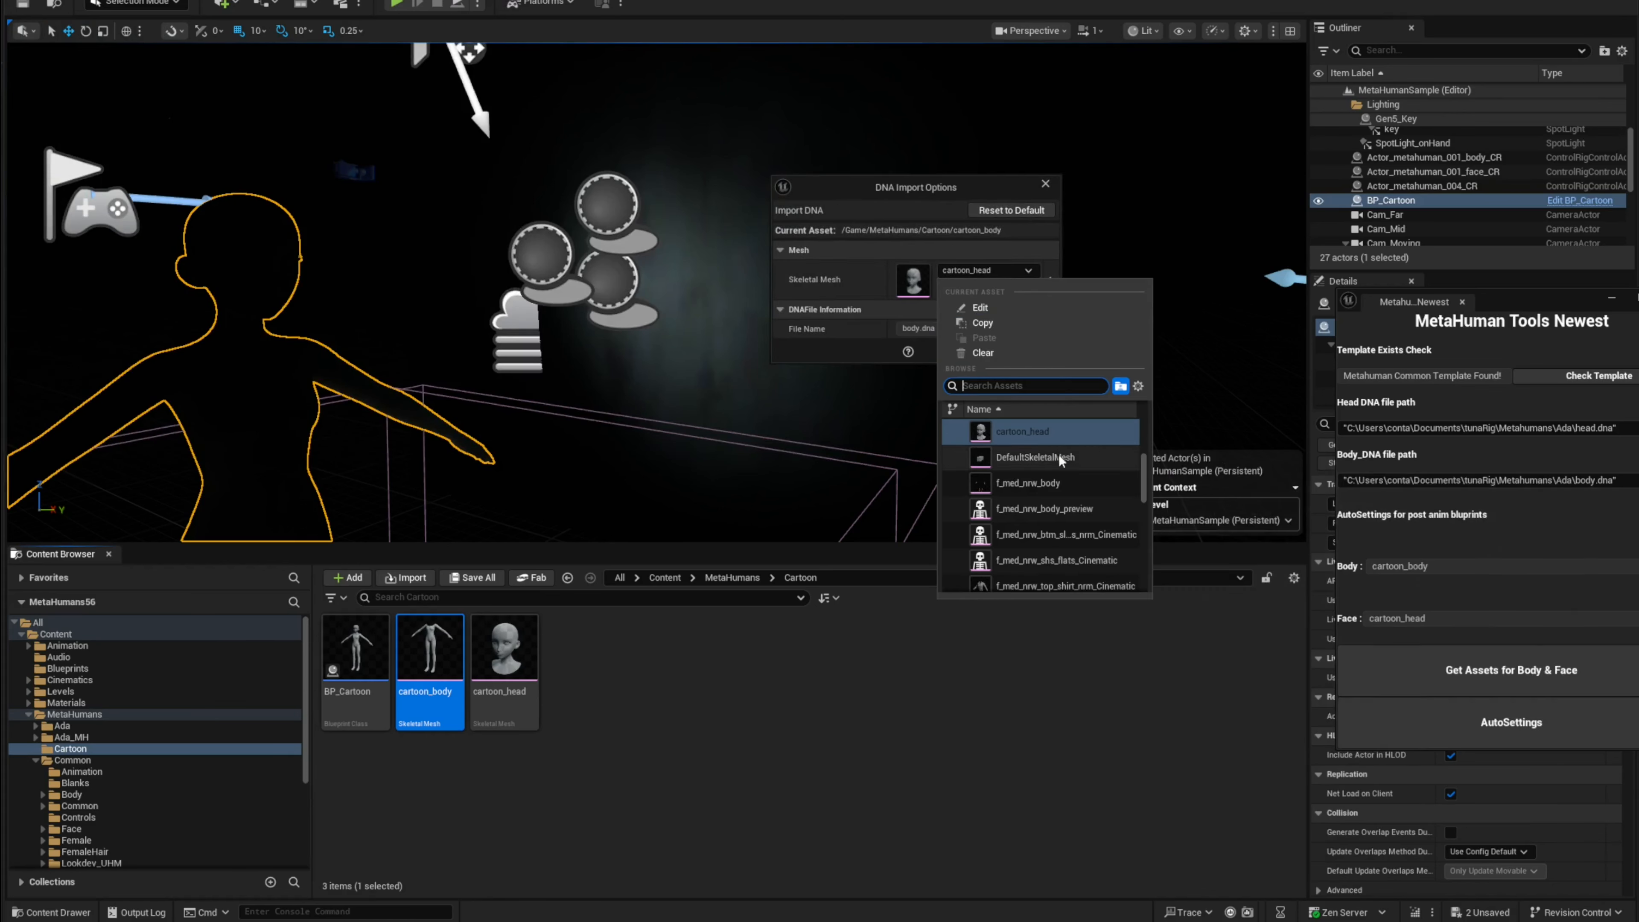
left_click(911, 284)
left_click(946, 286)
left_click(977, 356)
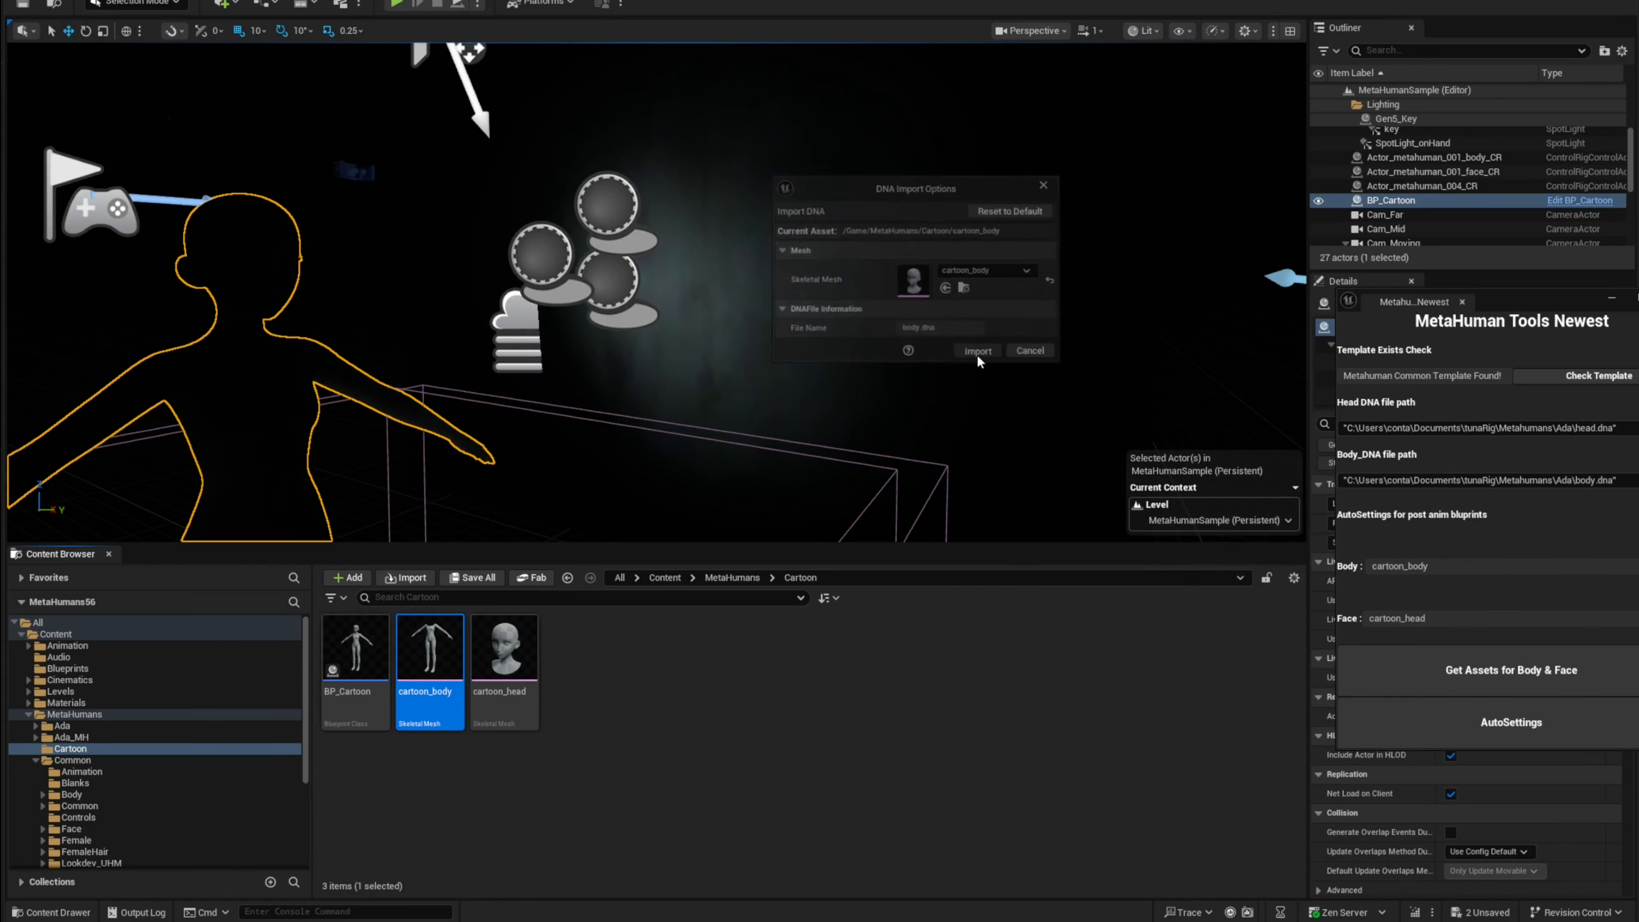
Step: Expand the body mesh's MetaHuman DNA data to check its source file path, then save cartoon_body
scroll(1158, 568, "down", 3)
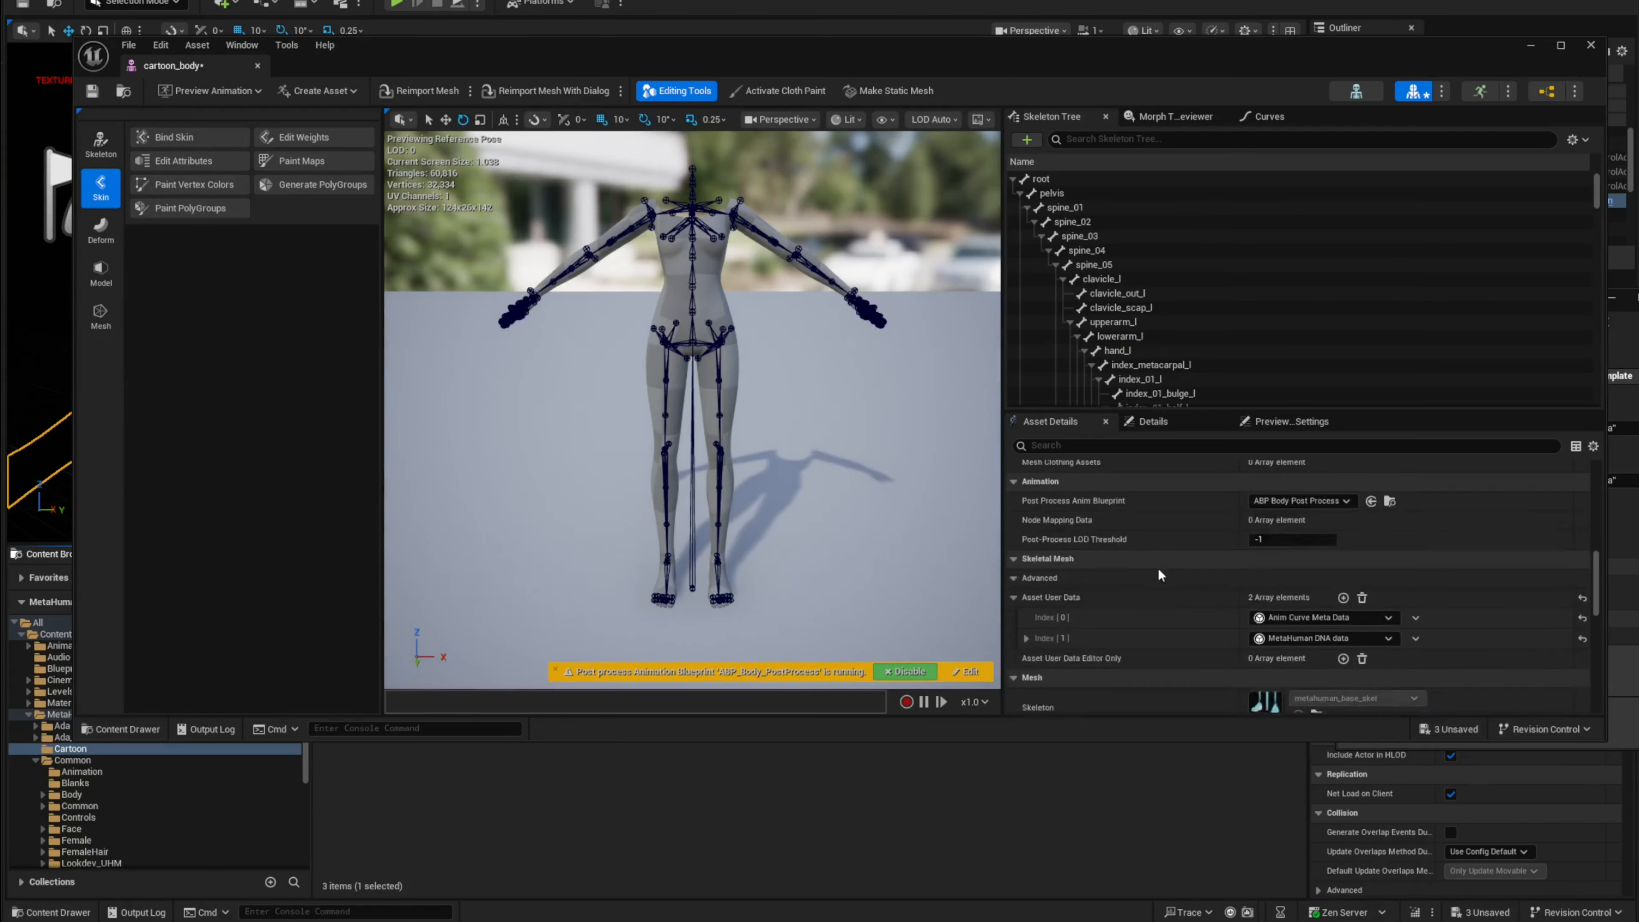
scroll(1117, 584, "down", 2)
left_click(1027, 593)
scroll(1080, 594, "down", 2)
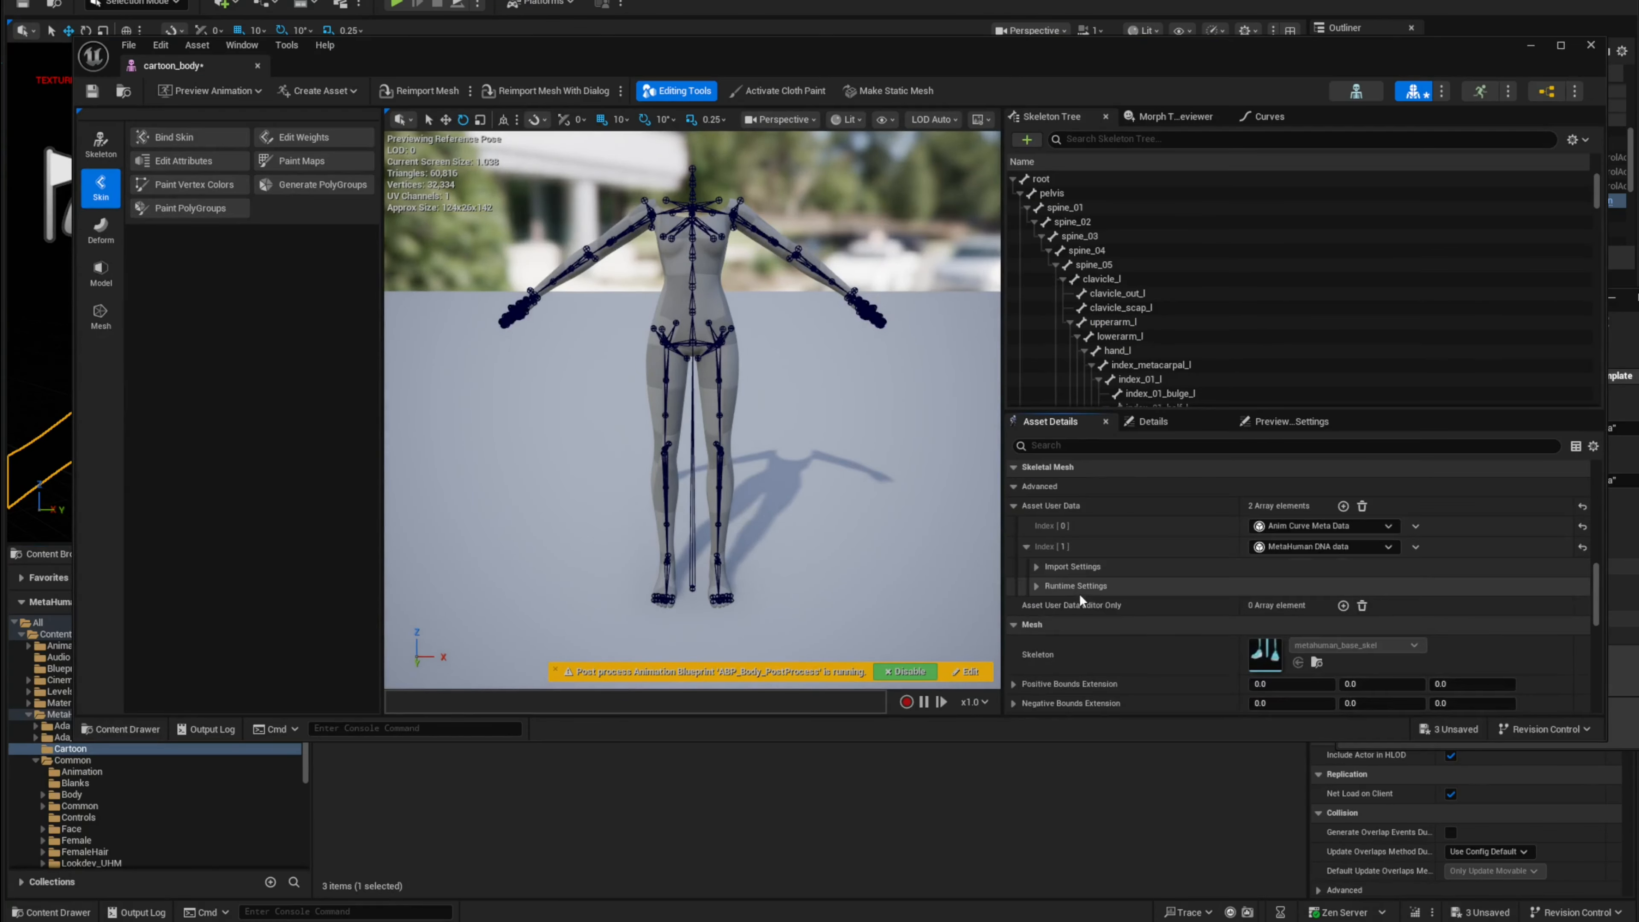
left_click(1037, 567)
left_click(1048, 586)
left_click(1058, 605)
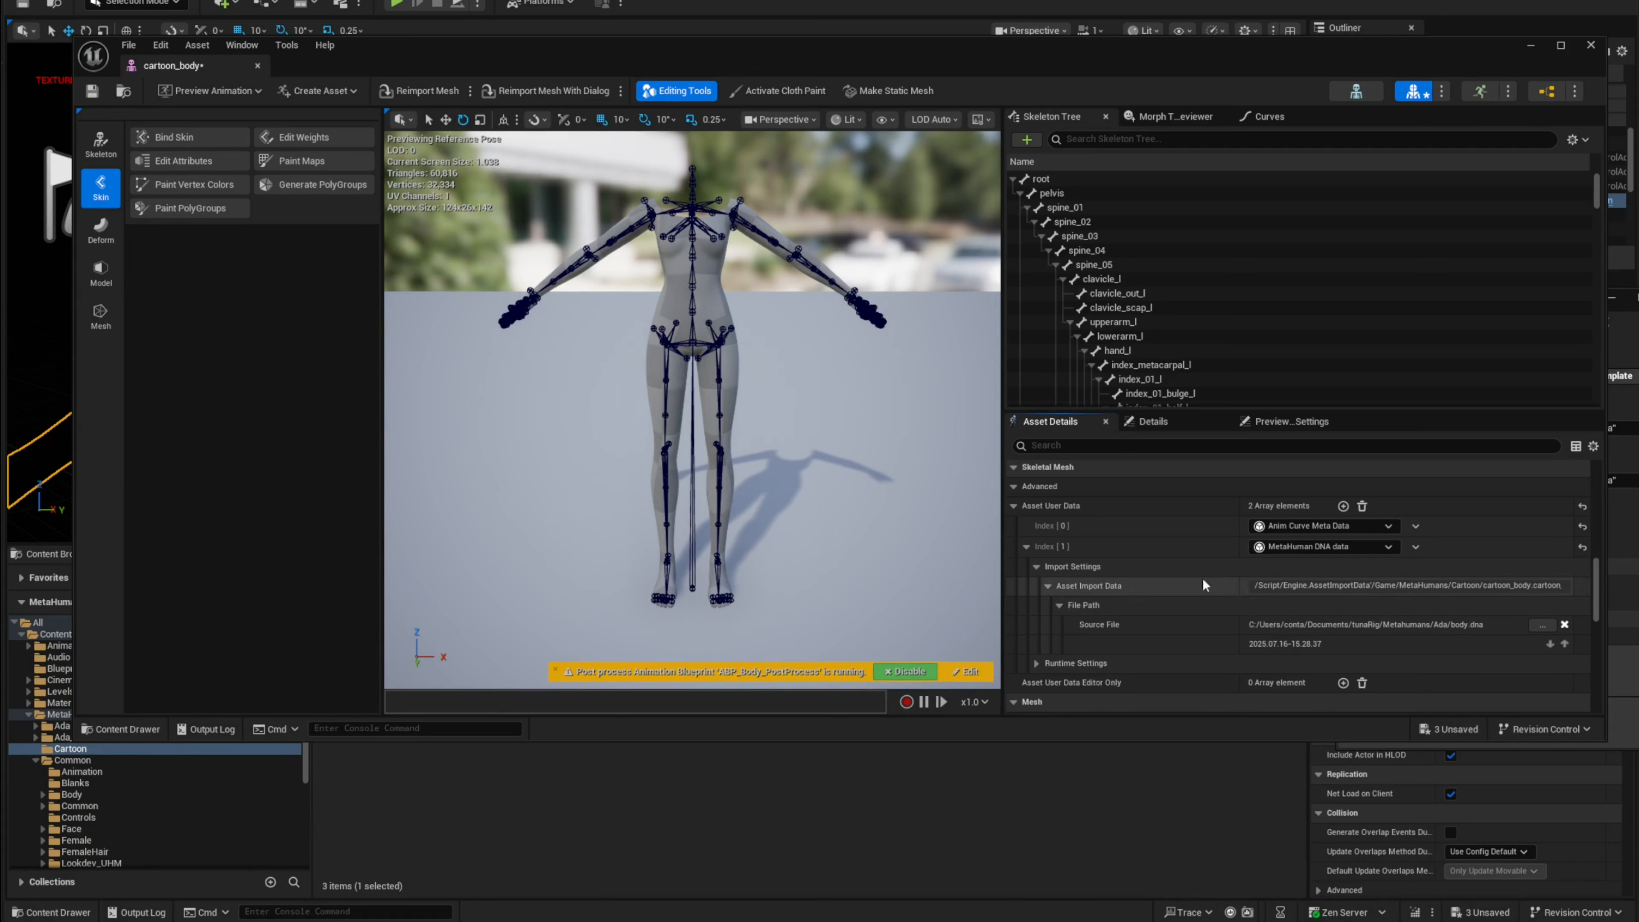
left_click(93, 93)
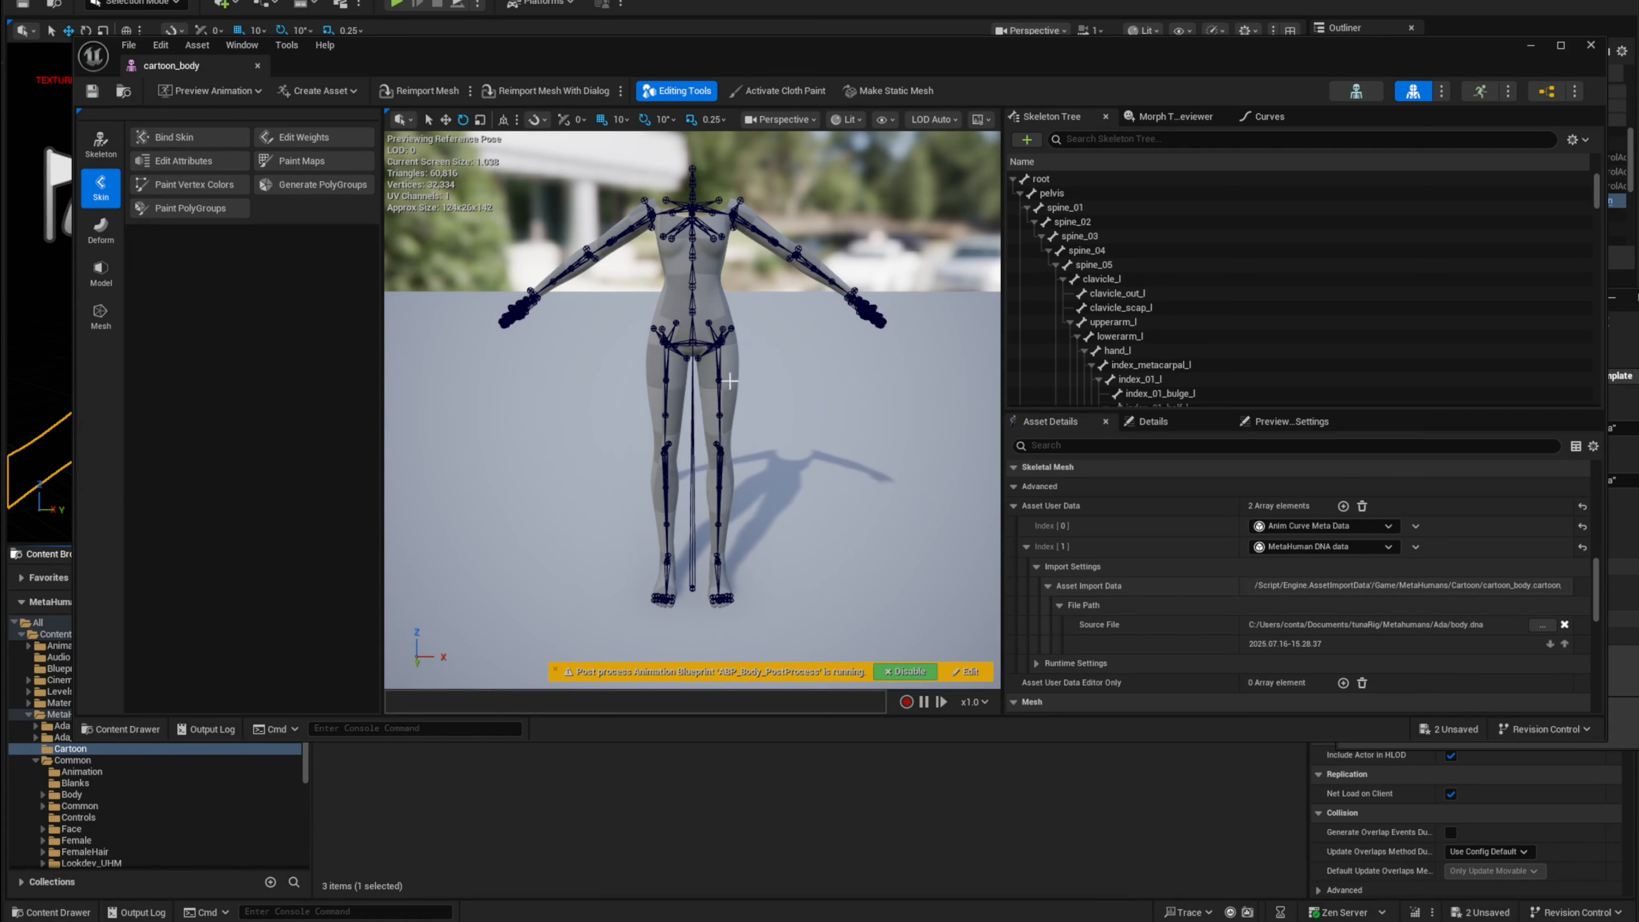
Step: Disable the body's post-process animation blueprint in the preview and close the cartoon_body editor
right_click_drag(731, 381, 743, 352)
key("w")
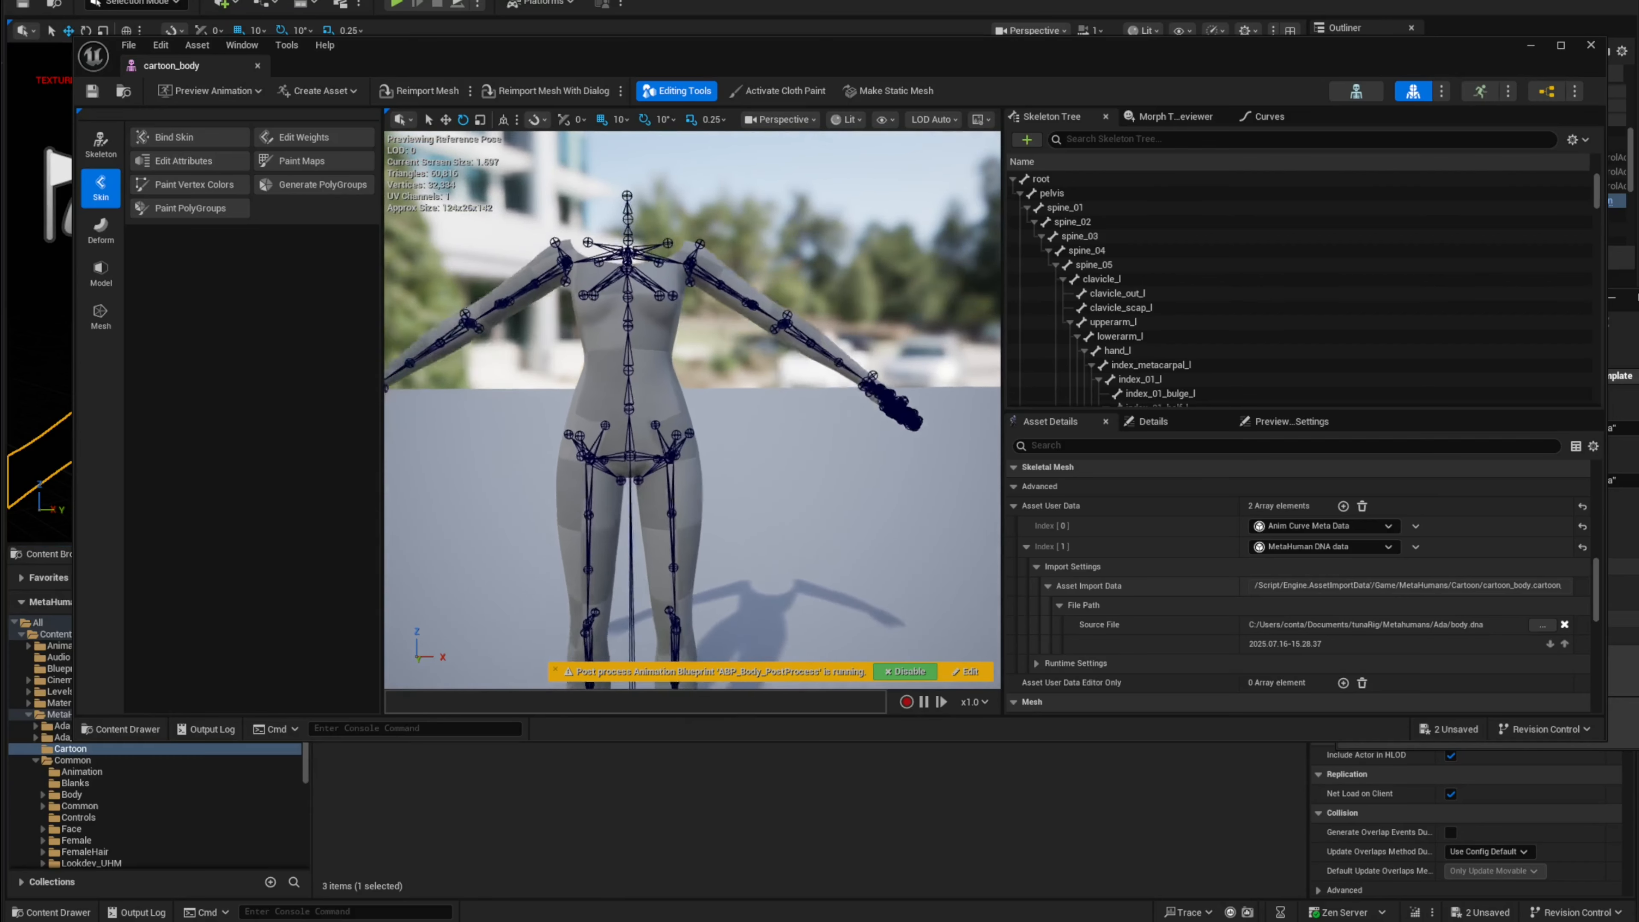
mouse_move(654, 380)
right_mouse_down()
mouse_move(650, 360)
mouse_move(654, 380)
right_mouse_up()
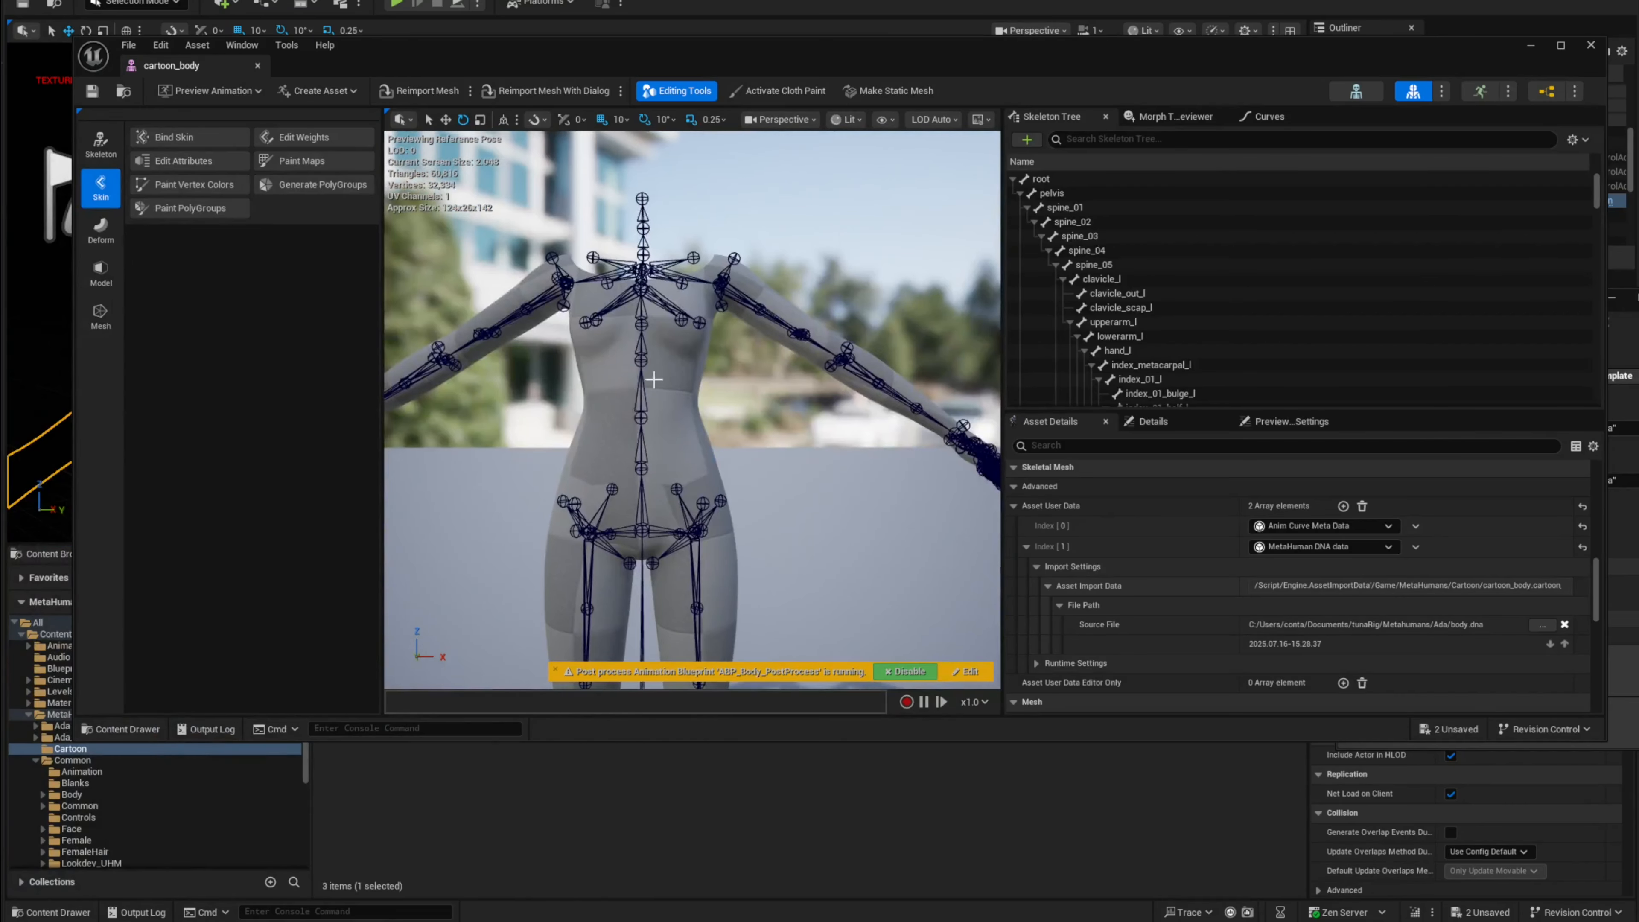
left_click(906, 672)
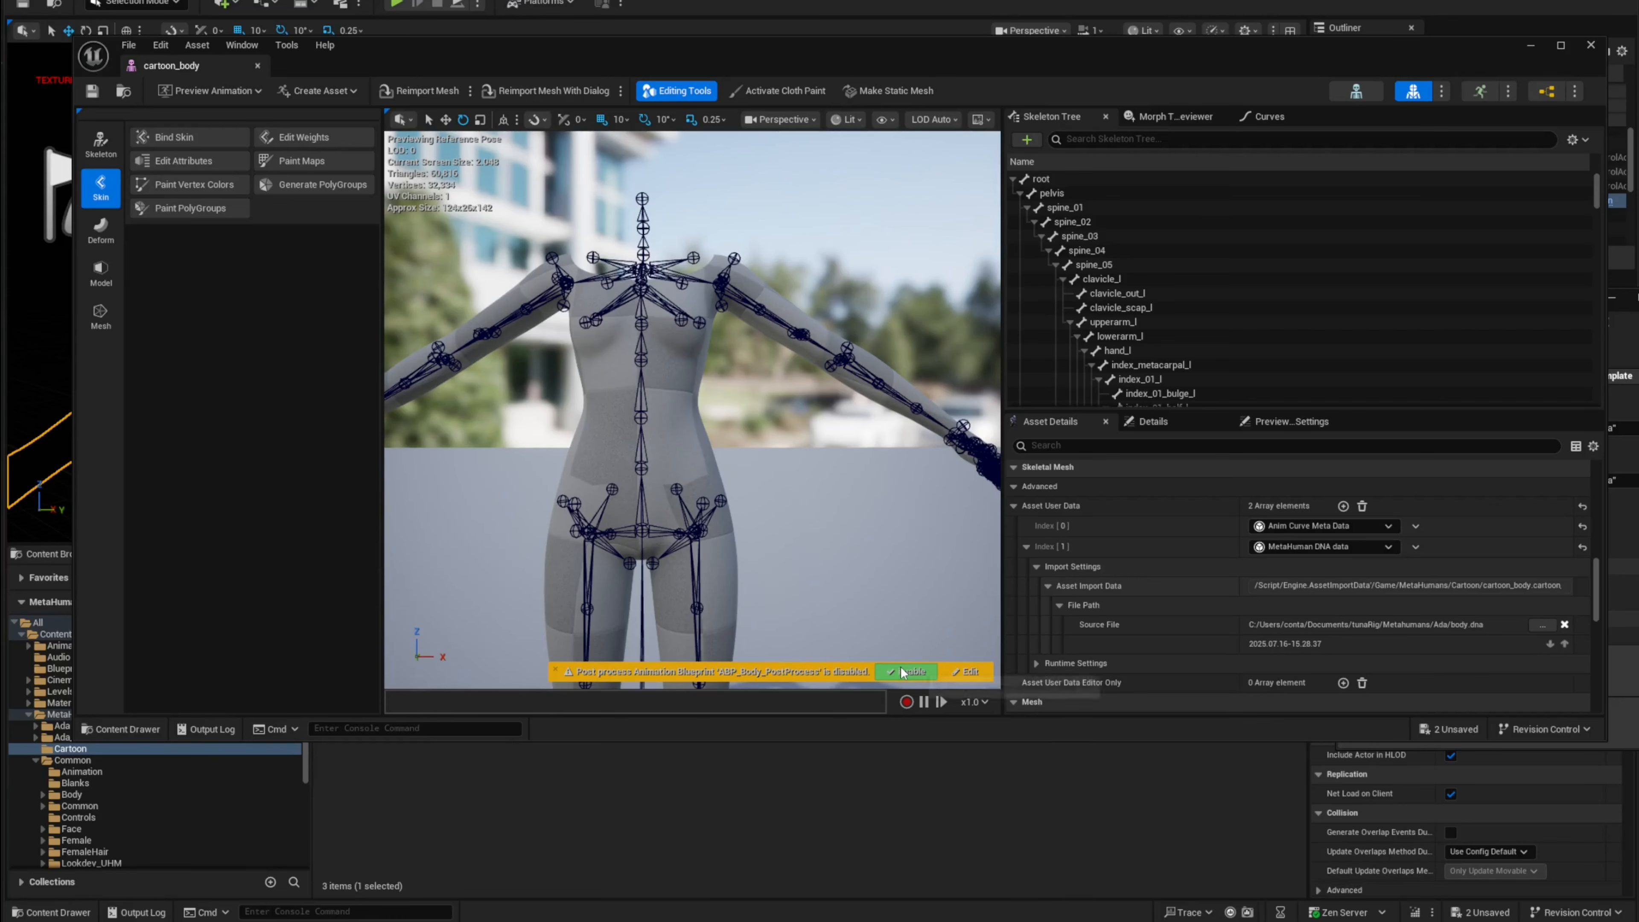
key("d")
right_click_drag(800, 447, 688, 458)
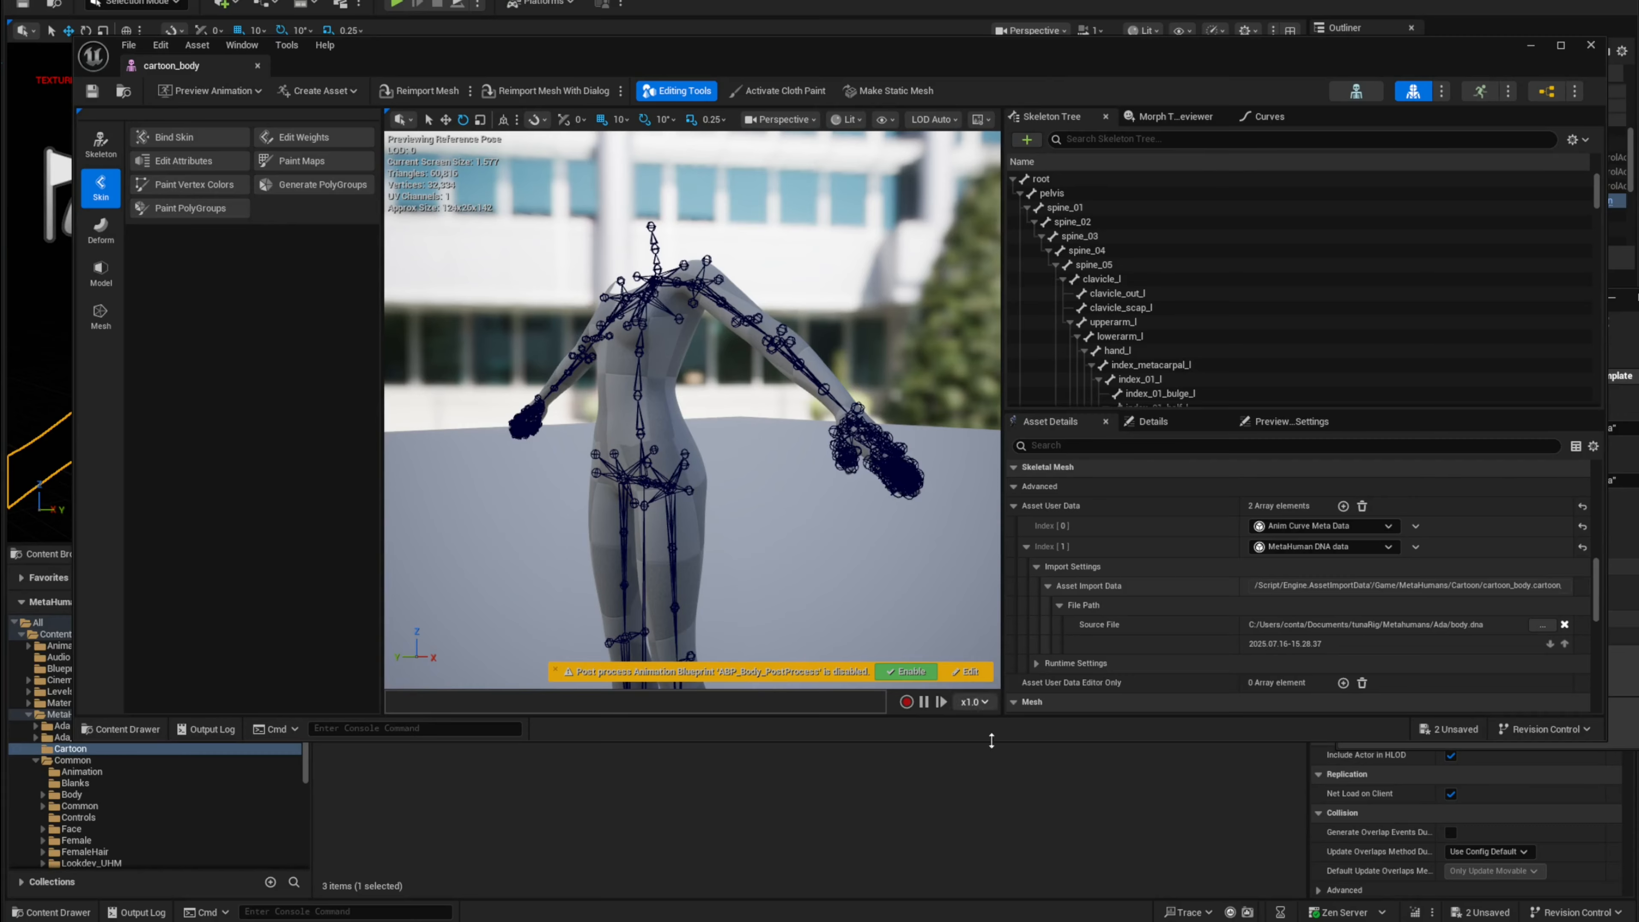
left_click_drag(470, 63, 975, 262)
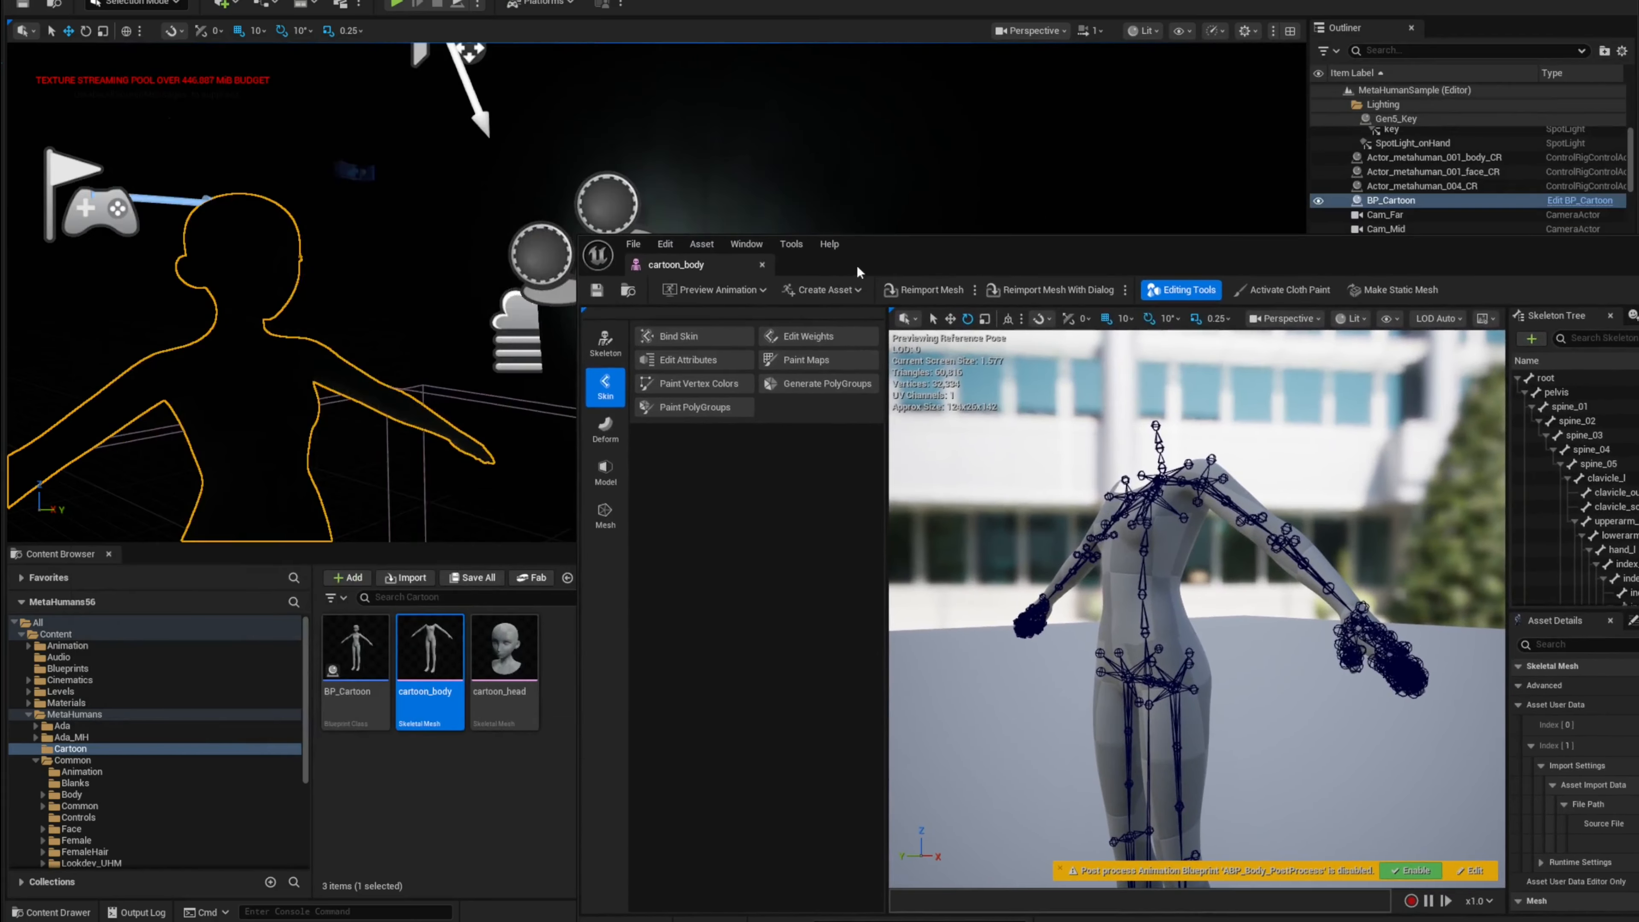
left_click(762, 264)
Step: Create a new level sequence in the Cartoon folder and open it in Sequencer
right_click(686, 689)
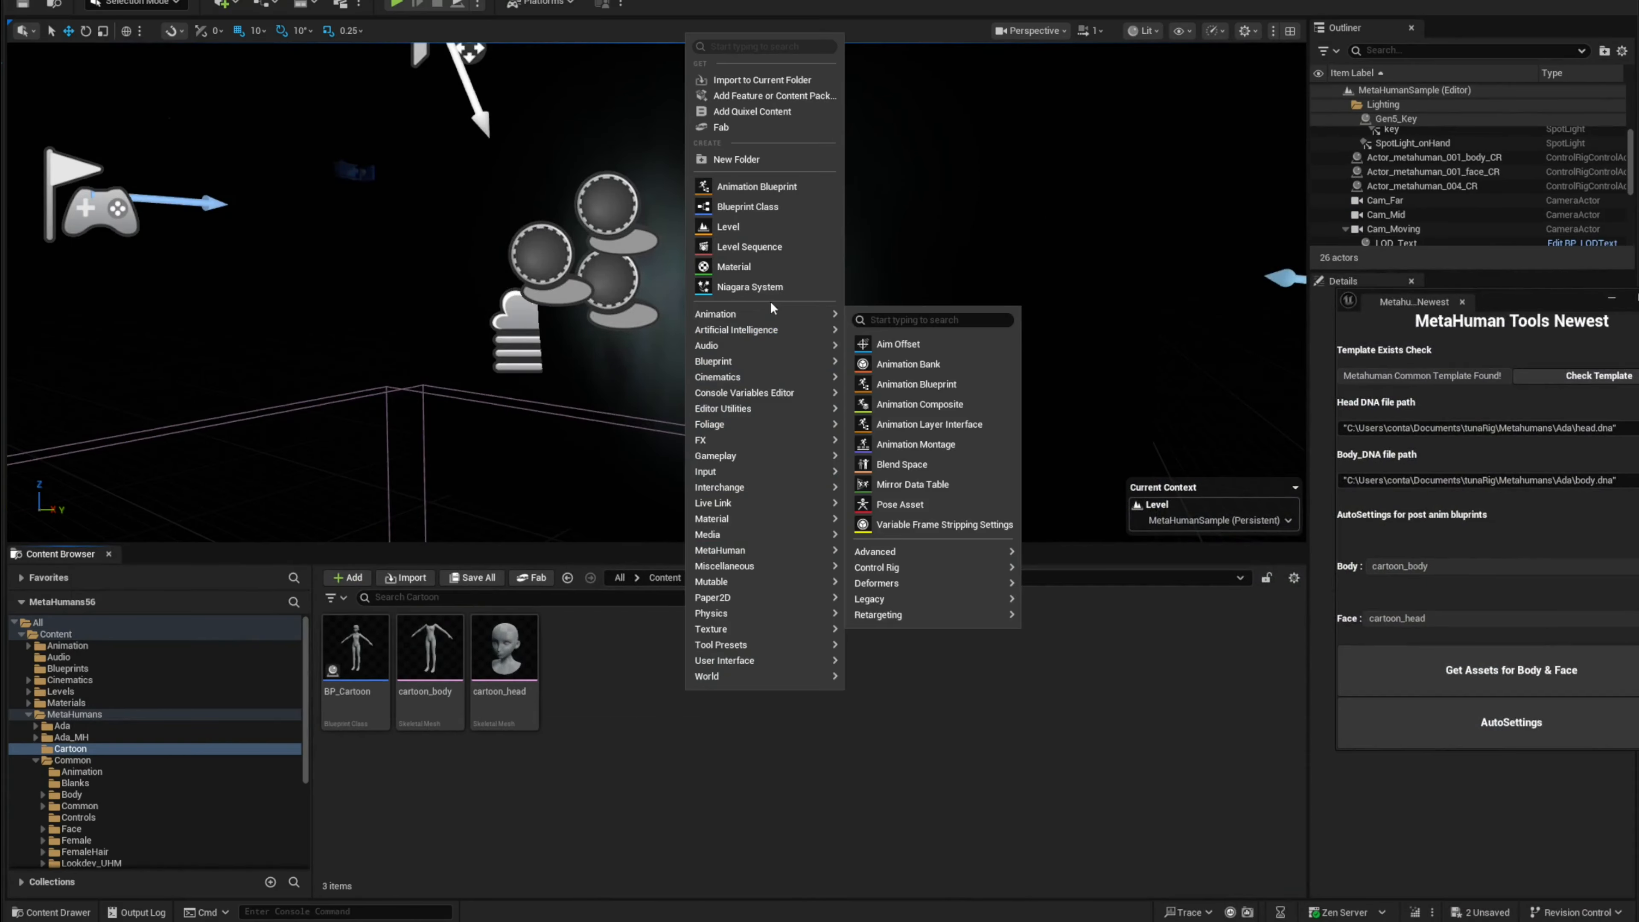
mouse_move(775, 381)
left_click(909, 406)
left_click(585, 672)
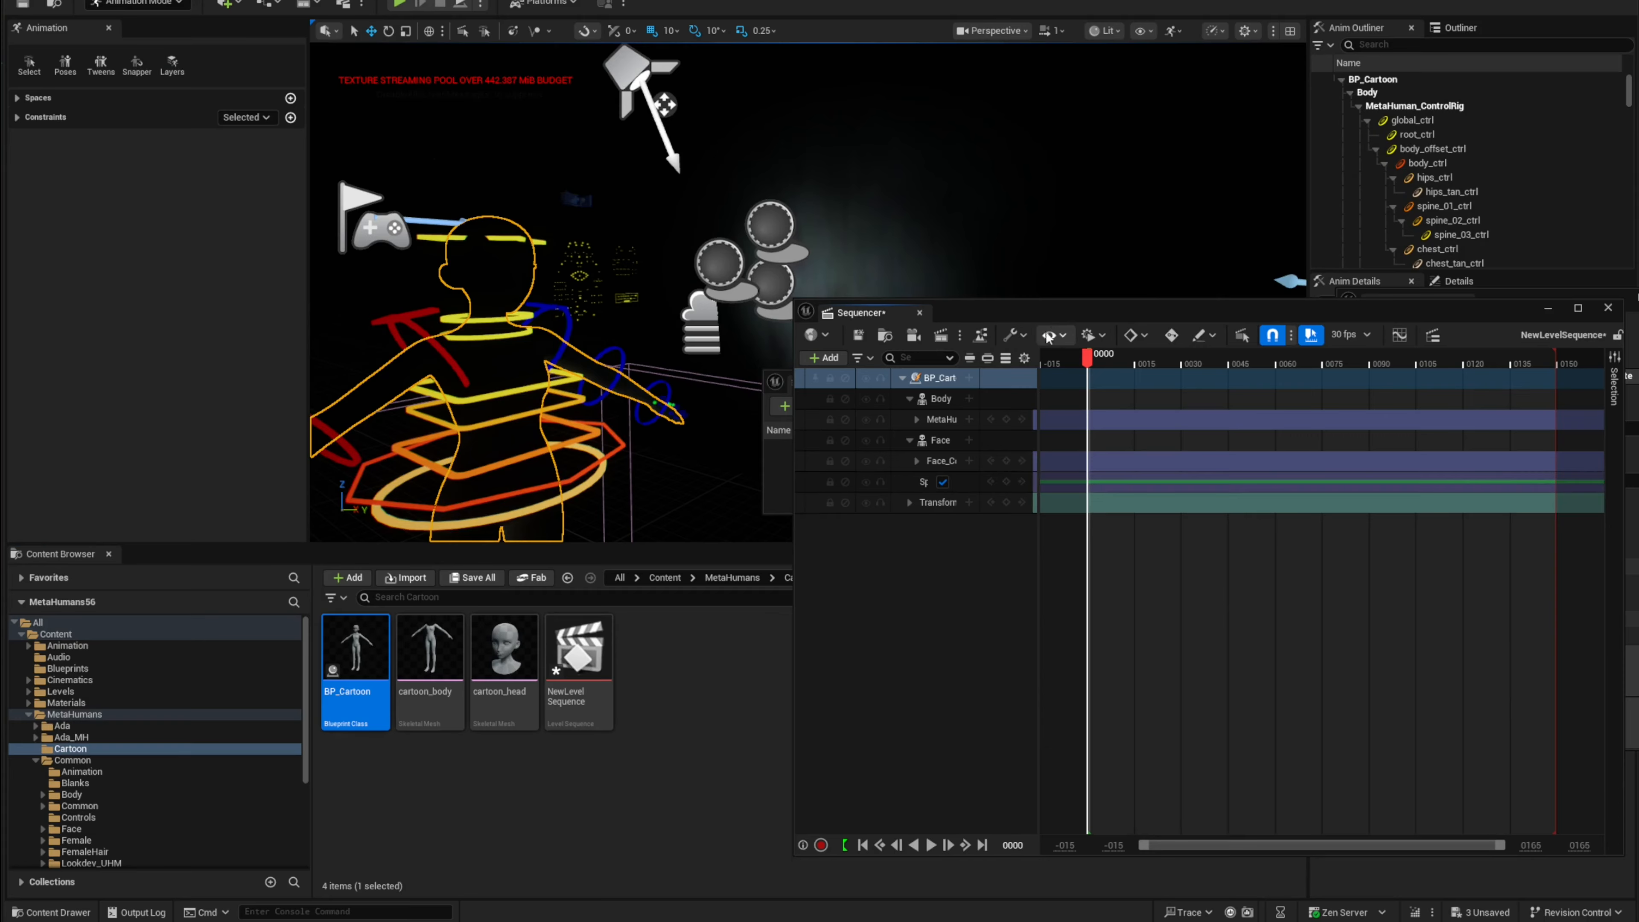
Step: Select the right forearm FK control and rotate it in local space to test the body rig
left_click_drag(1057, 312, 1078, 417)
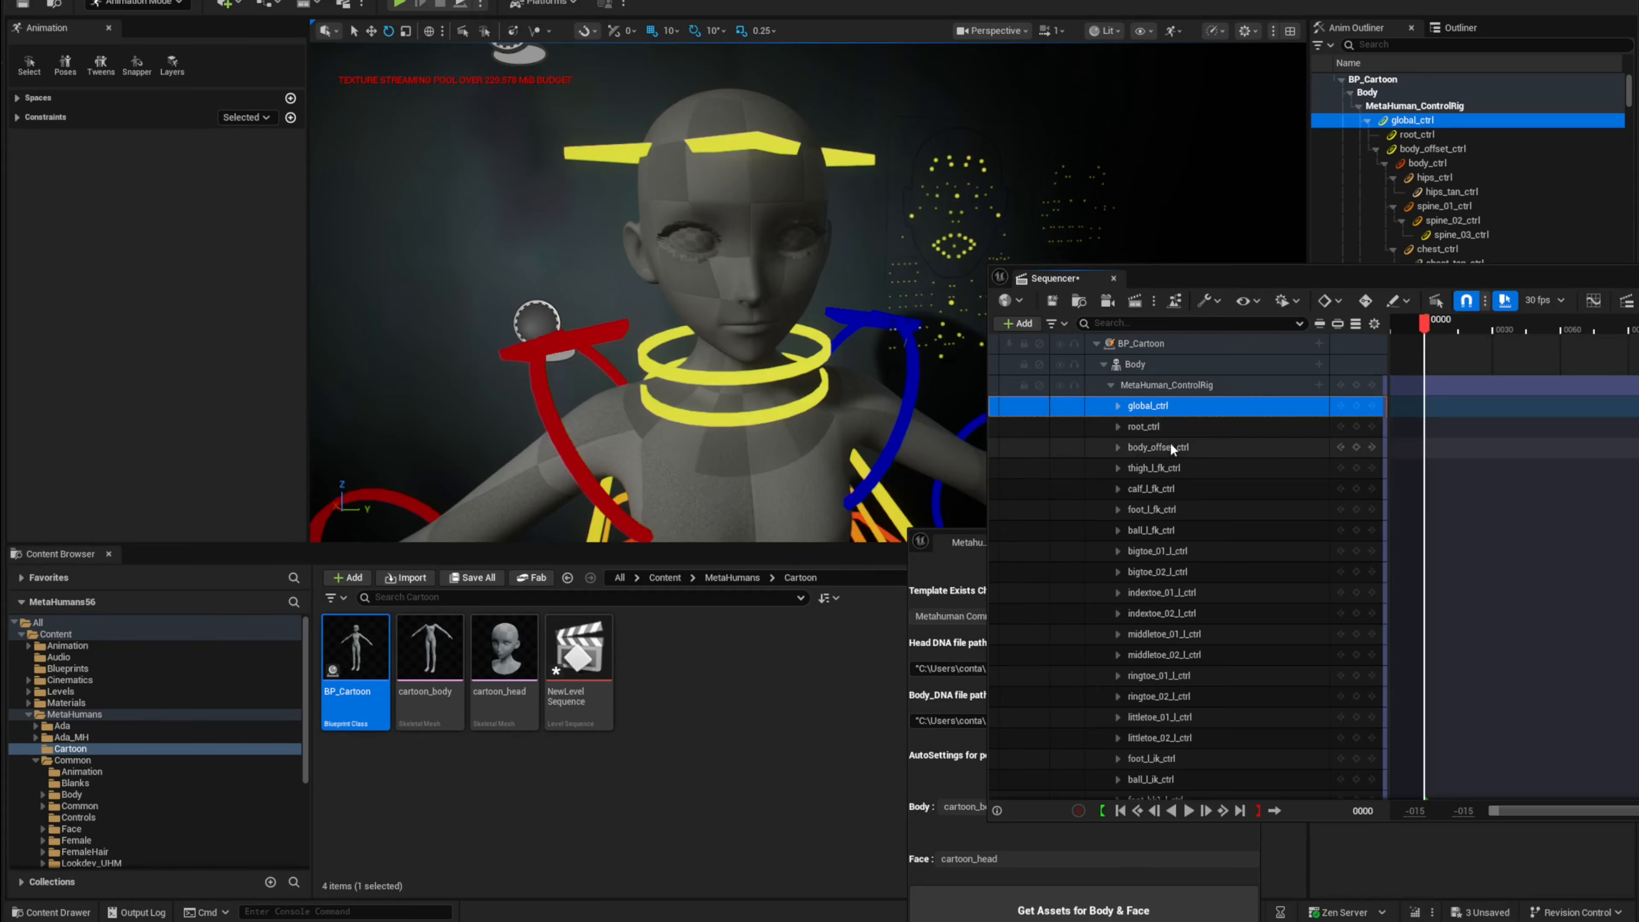
mouse_move(873, 268)
left_mouse_down("alt")
mouse_move(1007, 271)
mouse_move(859, 266)
mouse_move(873, 269)
left_mouse_up("alt")
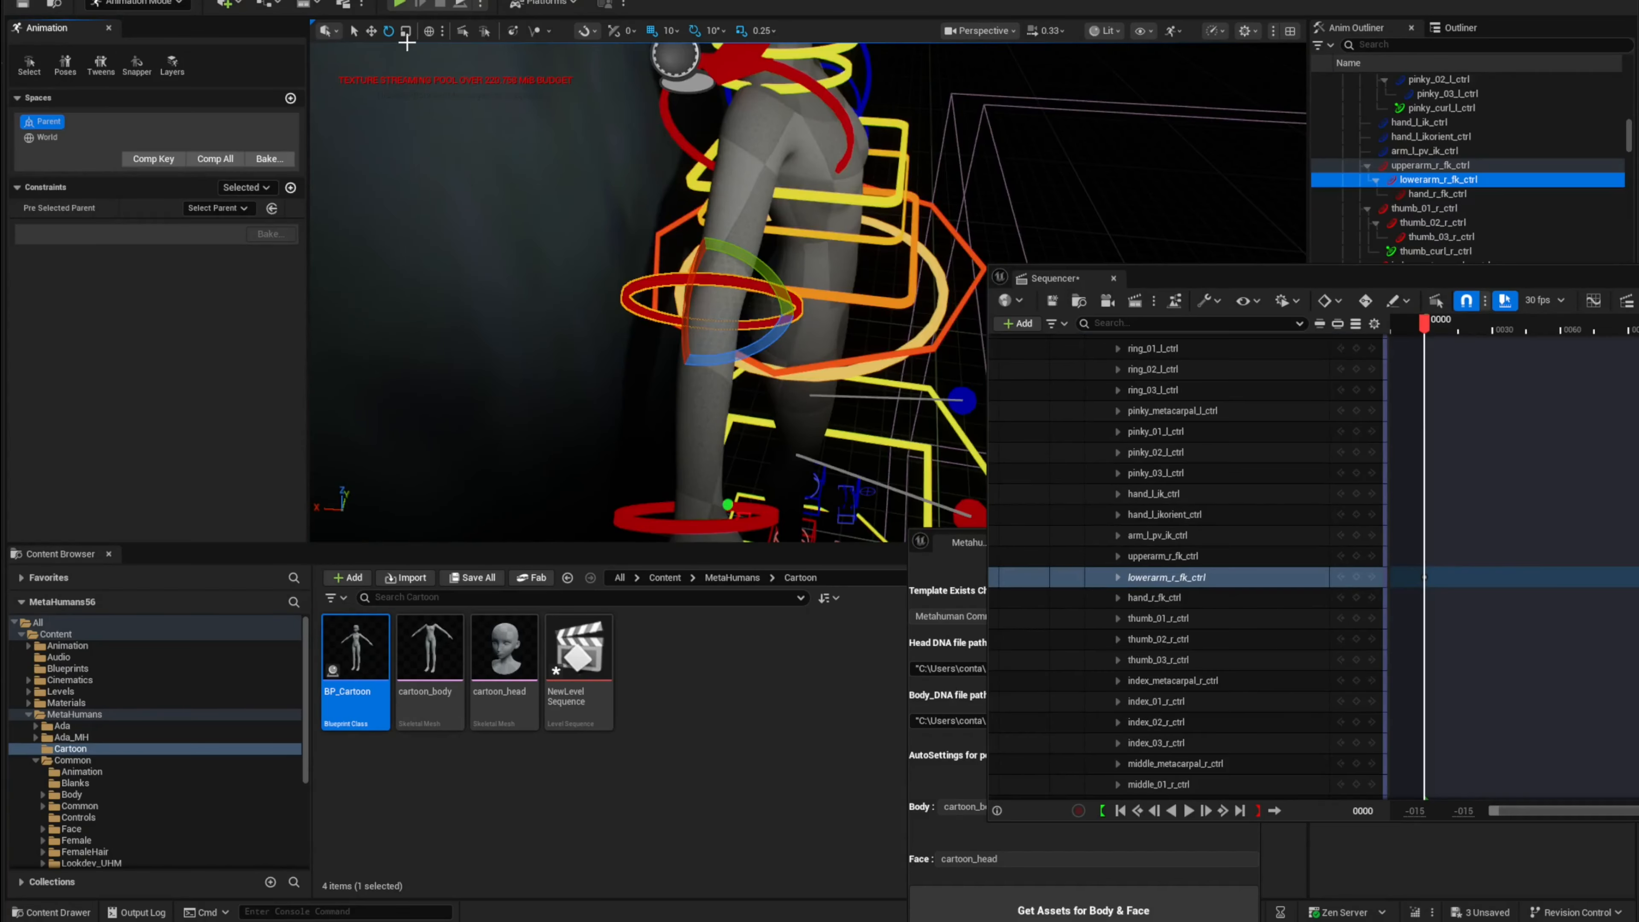
left_click(429, 31)
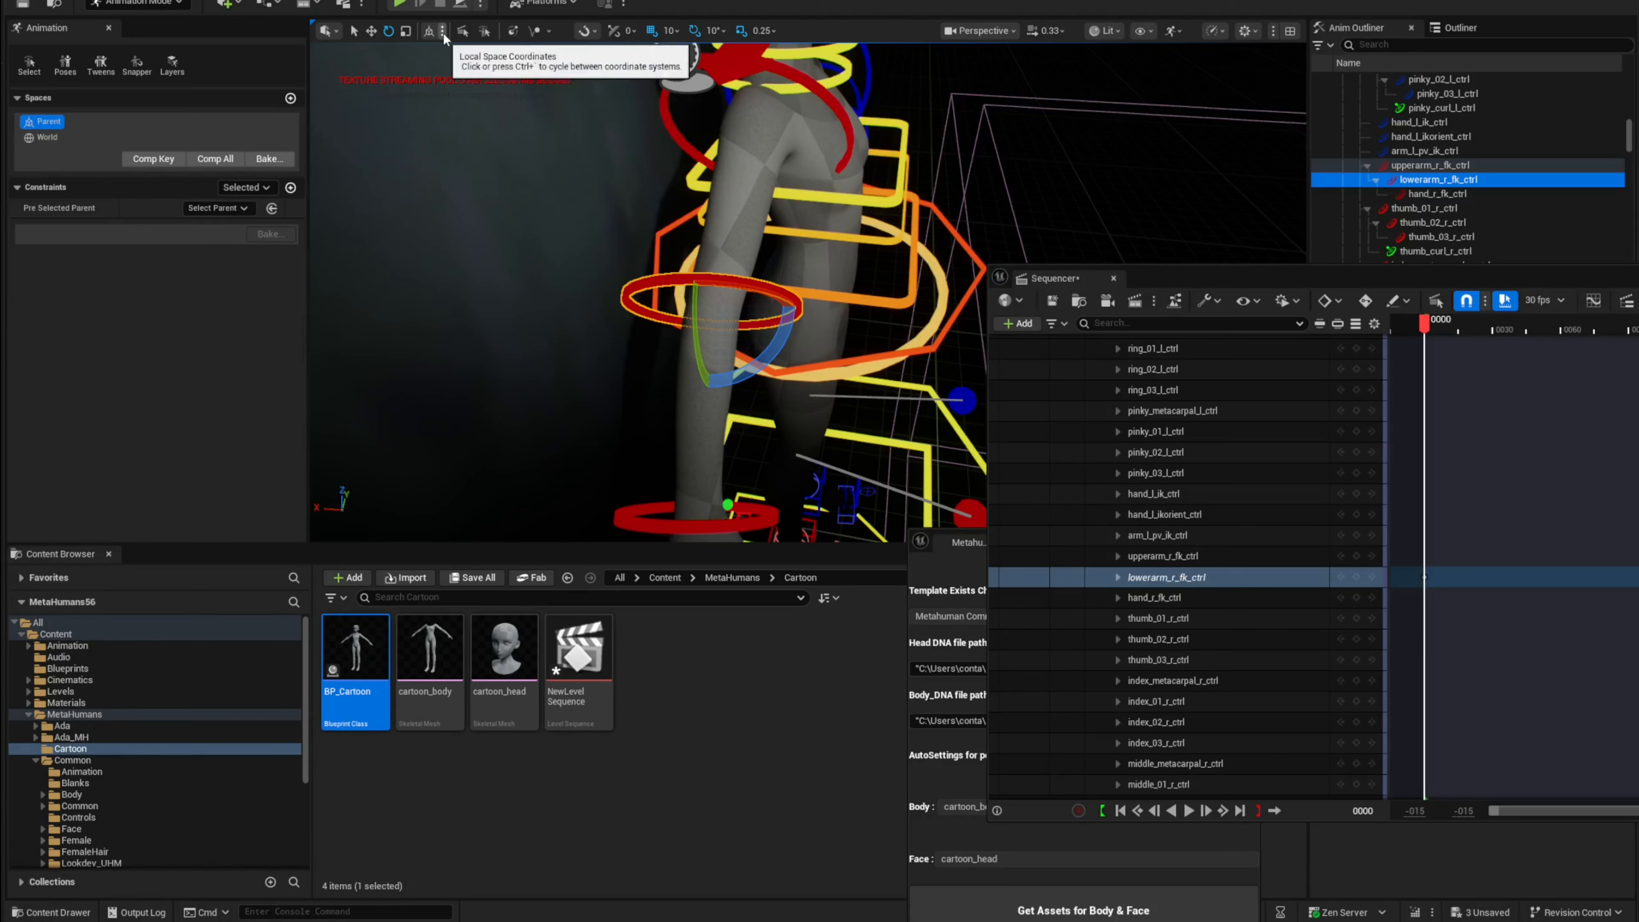
left_click(442, 31)
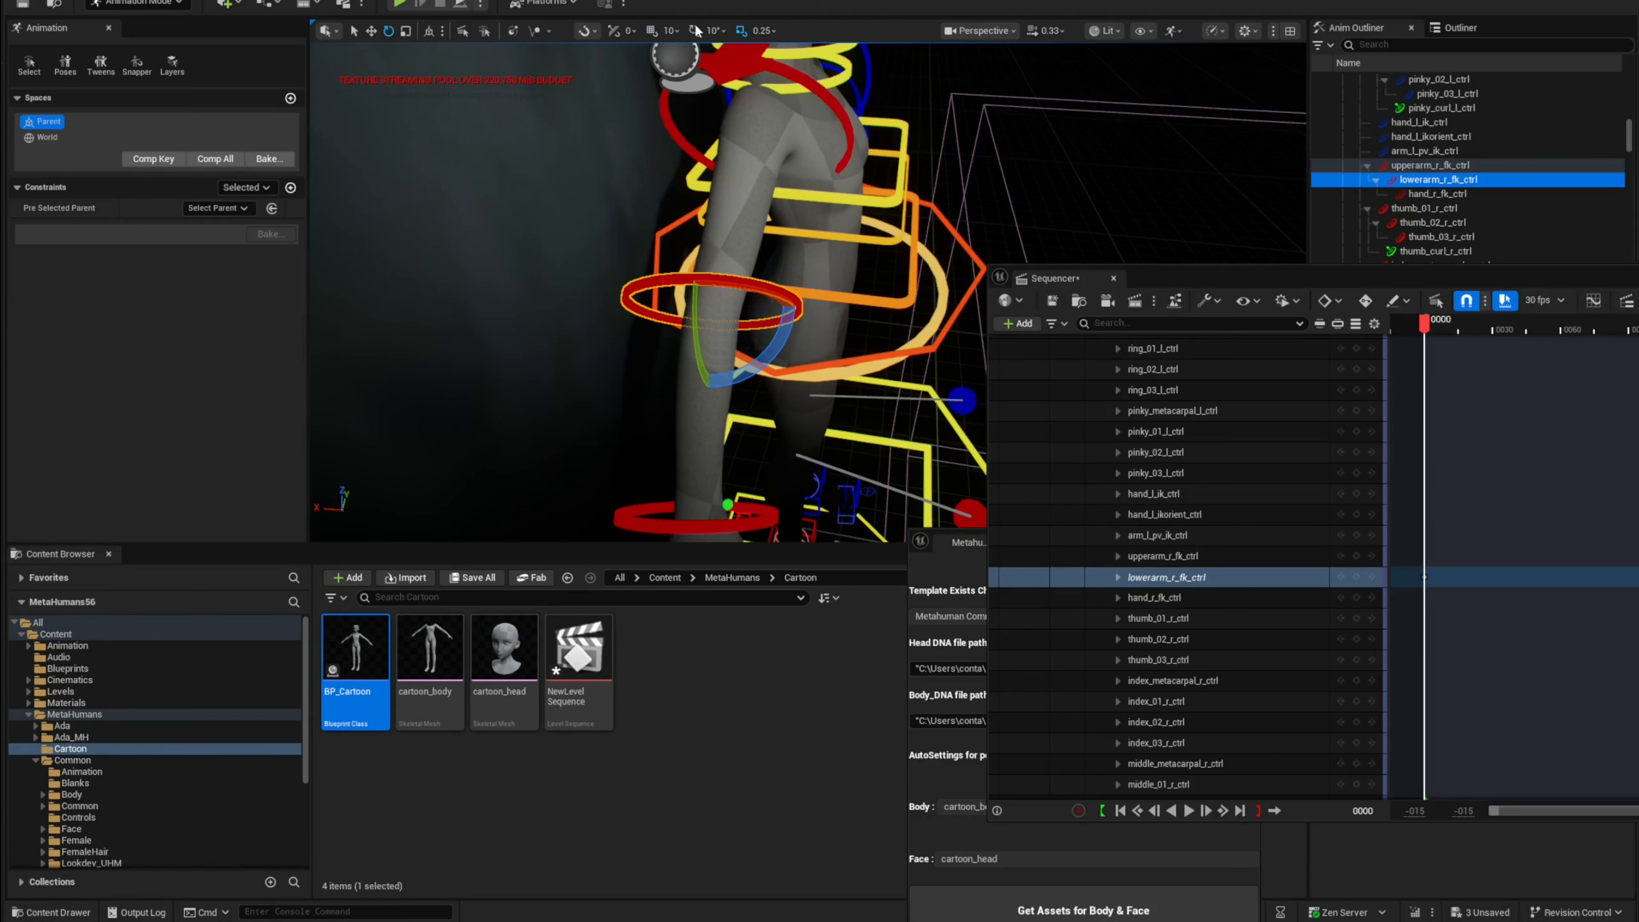
left_click_drag(766, 365, 743, 424)
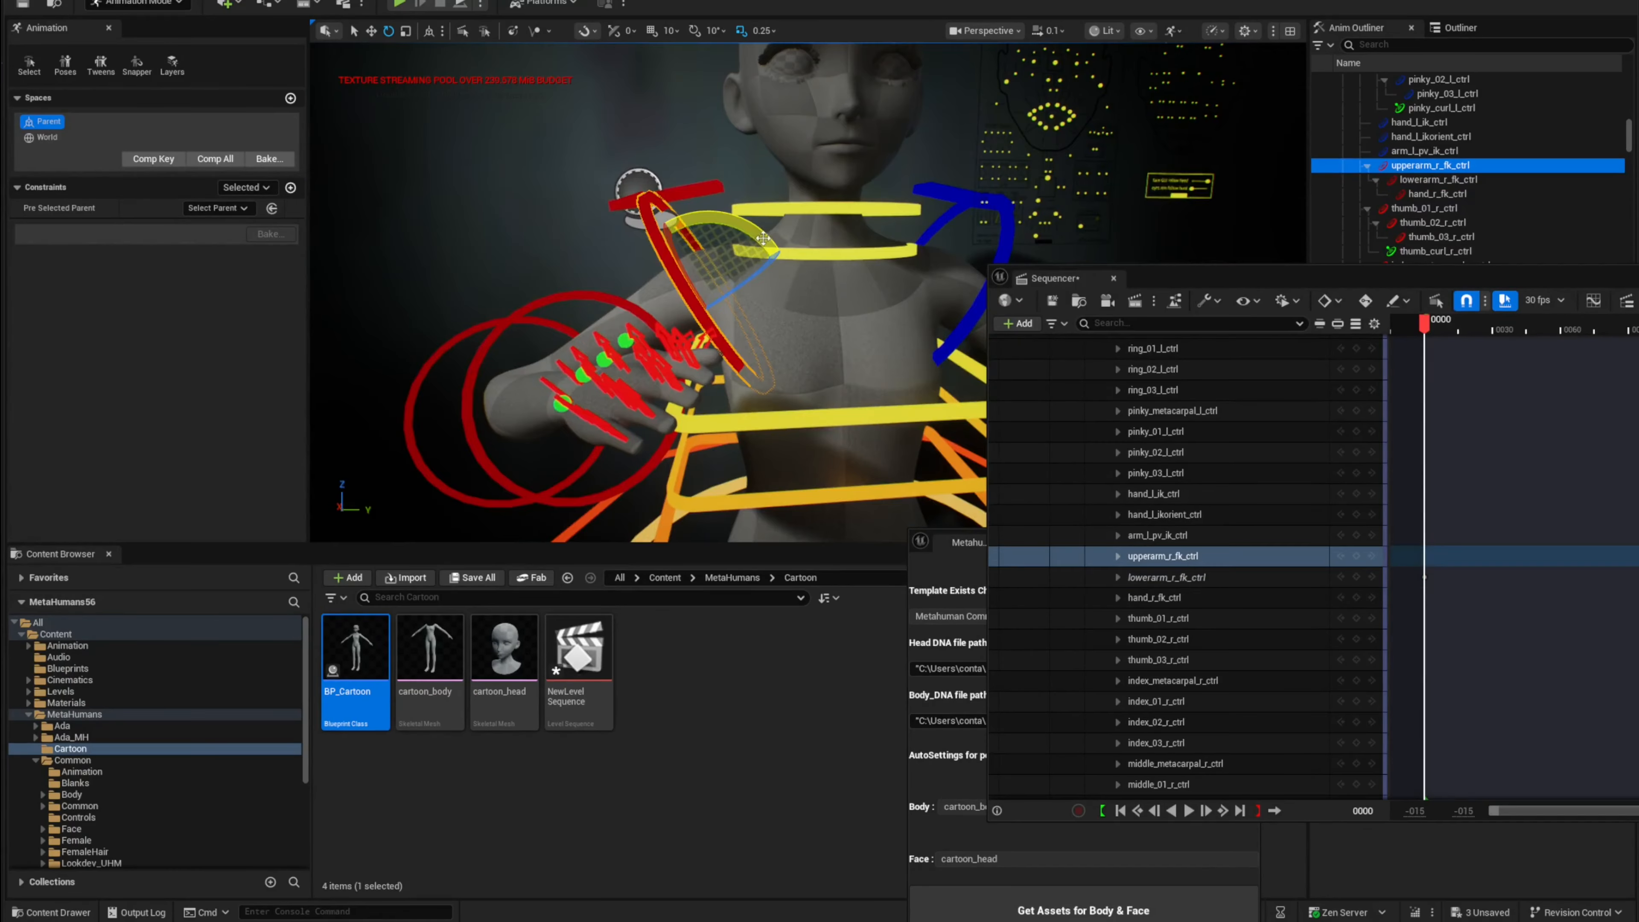
Step: Pull the left mouth corner control up to about 1.0 to test the facial rig
mouse_move(778, 252)
left_mouse_down()
mouse_move(772, 265)
mouse_move(783, 245)
mouse_move(729, 207)
mouse_move(780, 248)
left_mouse_up()
left_click_drag(905, 256, 905, 261)
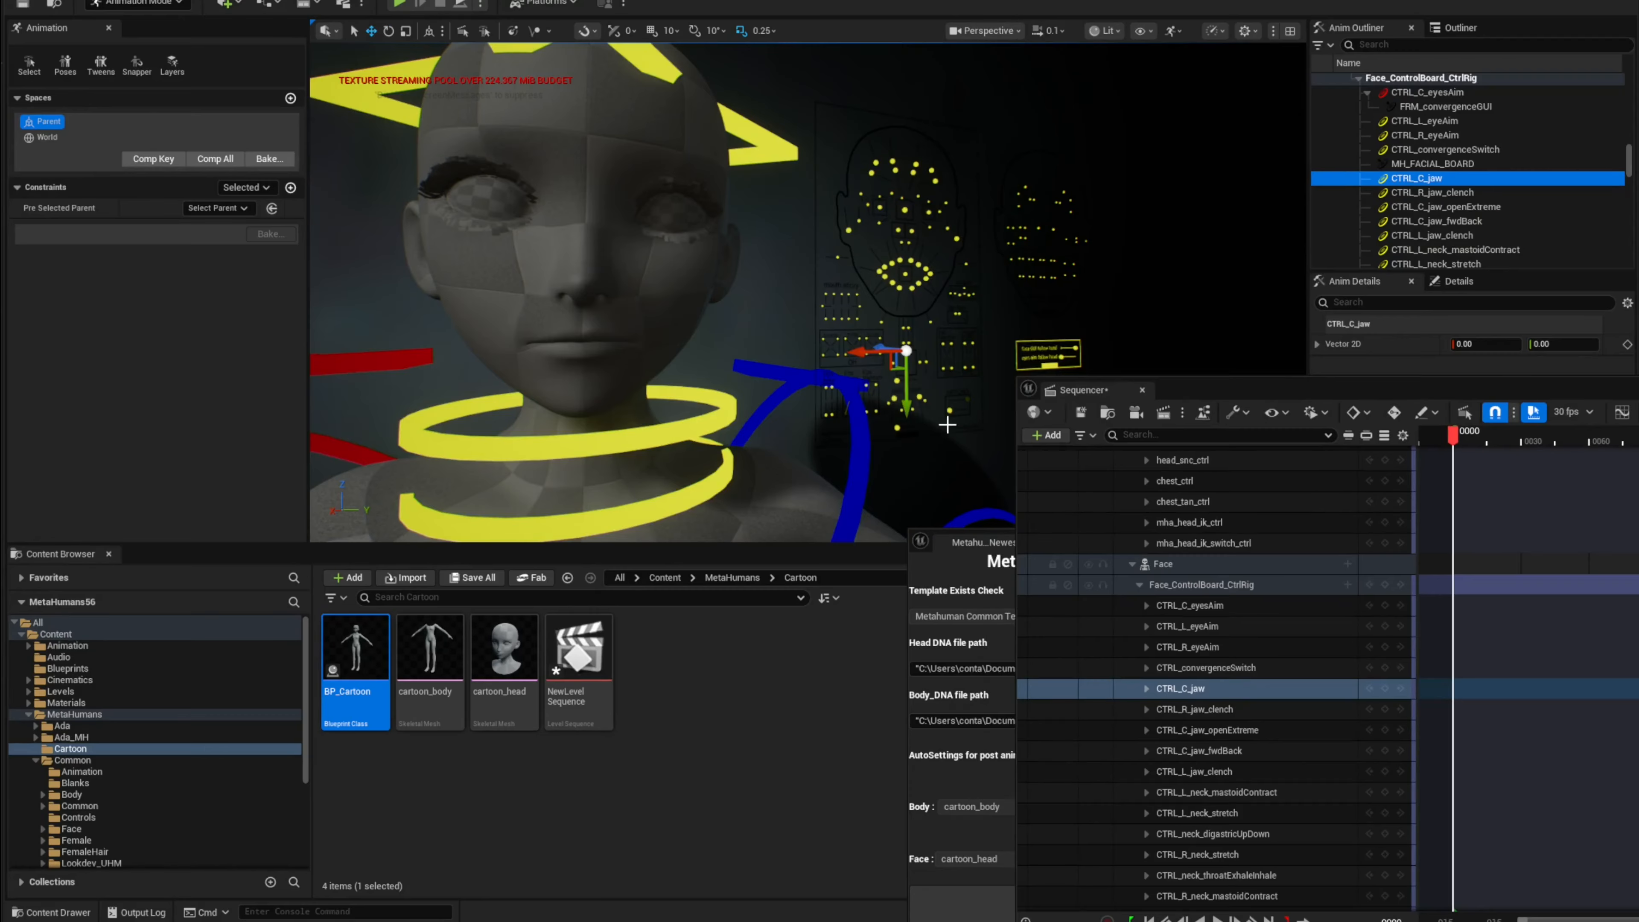
left_click_drag(906, 399, 908, 430)
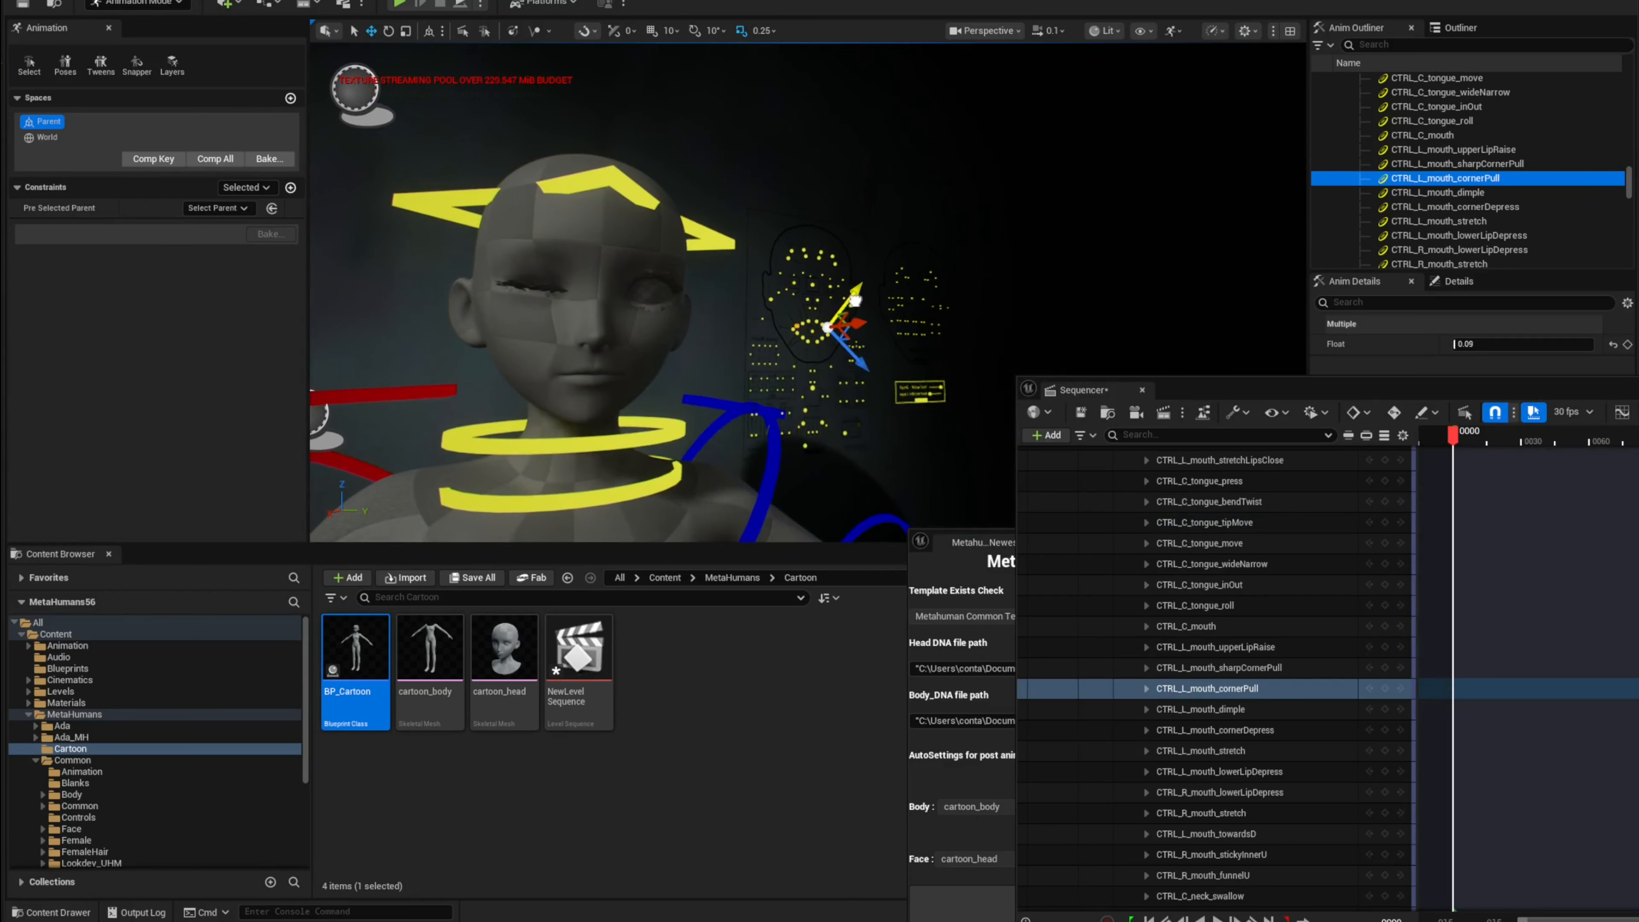
Step: Select the jaw control and drag it down to open the mouth, about 0.56
left_click(814, 387)
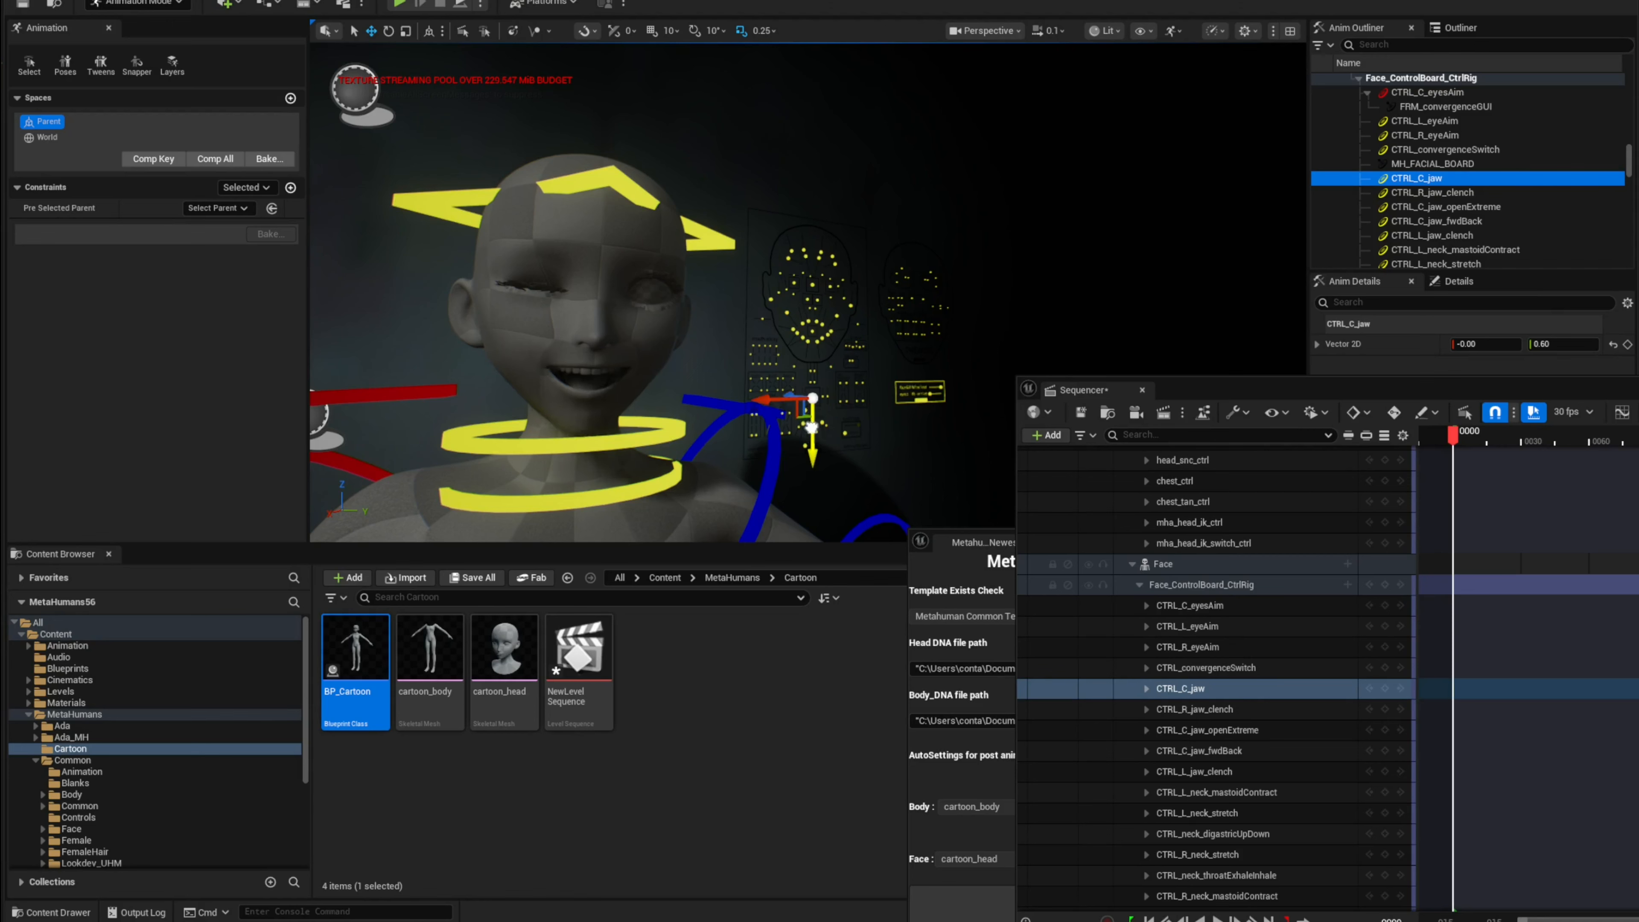
left_click_drag(811, 427, 811, 426)
key("s")
mouse_move(811, 426)
right_mouse_down()
mouse_move(774, 452)
mouse_move(800, 452)
right_mouse_up()
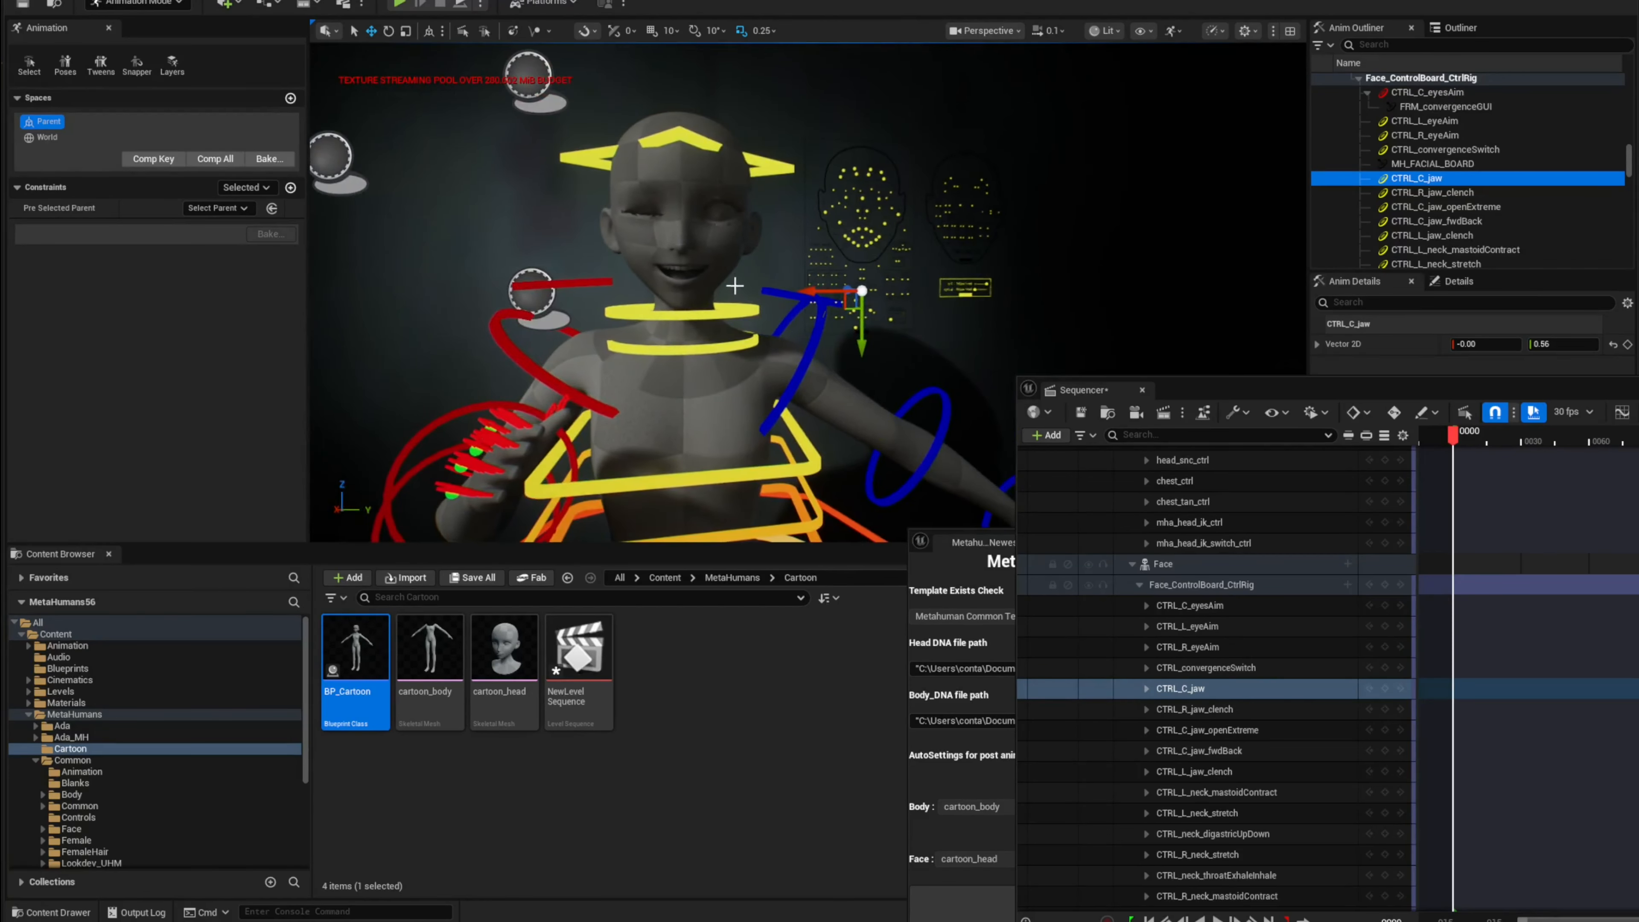
Step: Select the head control and rotate it about 17 degrees to test the neck and head rig
left_click(777, 185)
key("e")
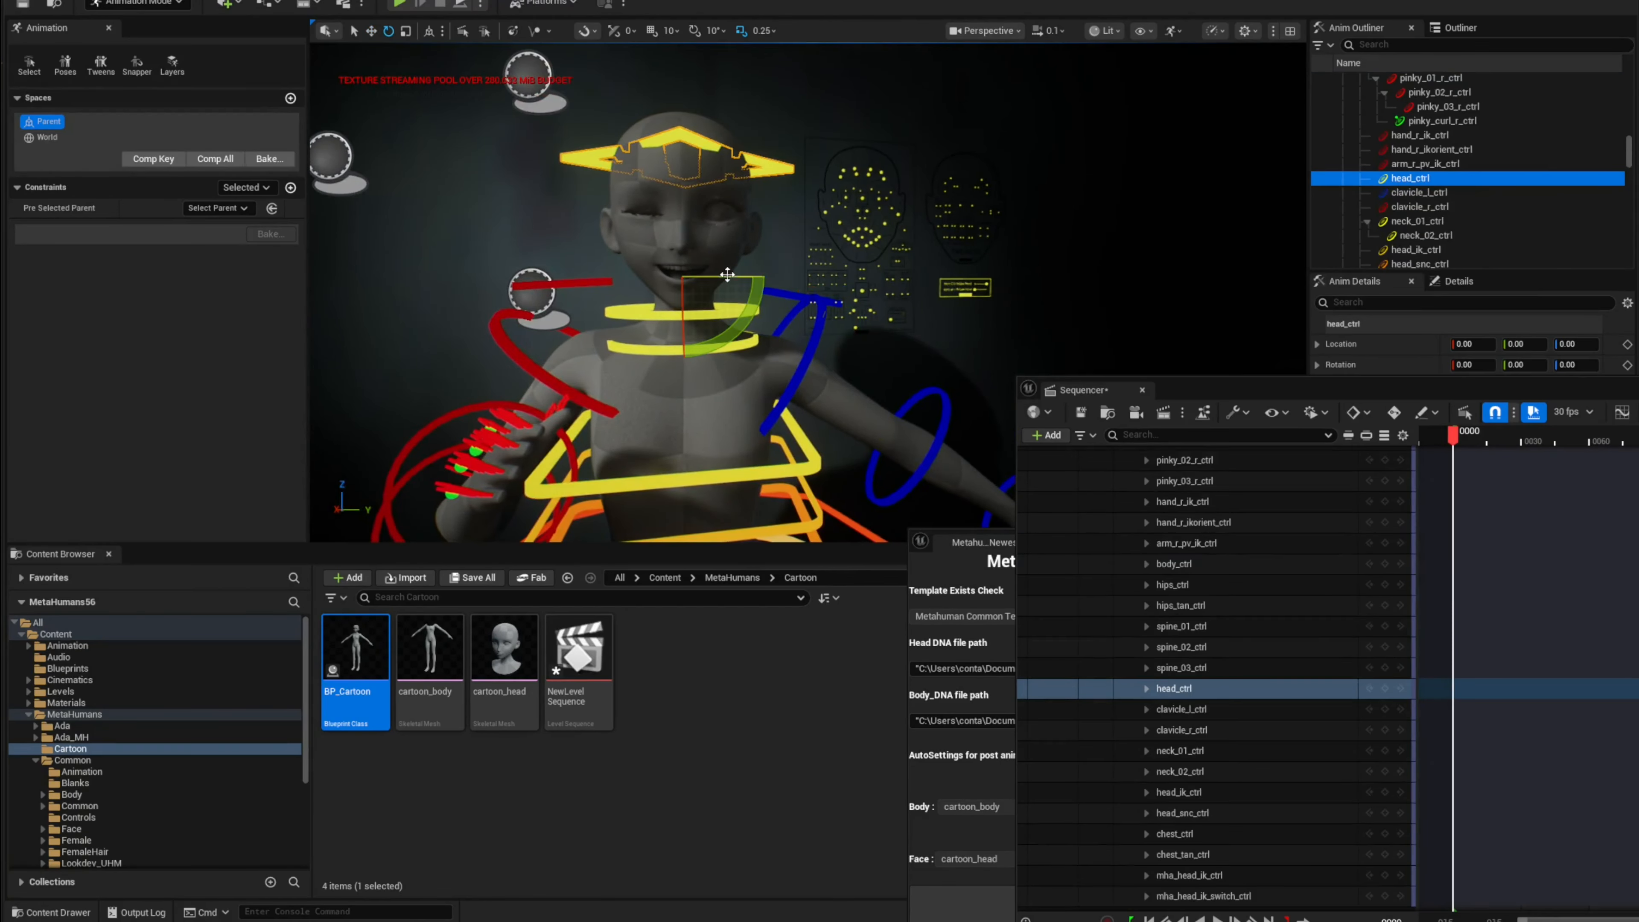
left_click_drag(727, 274, 715, 279)
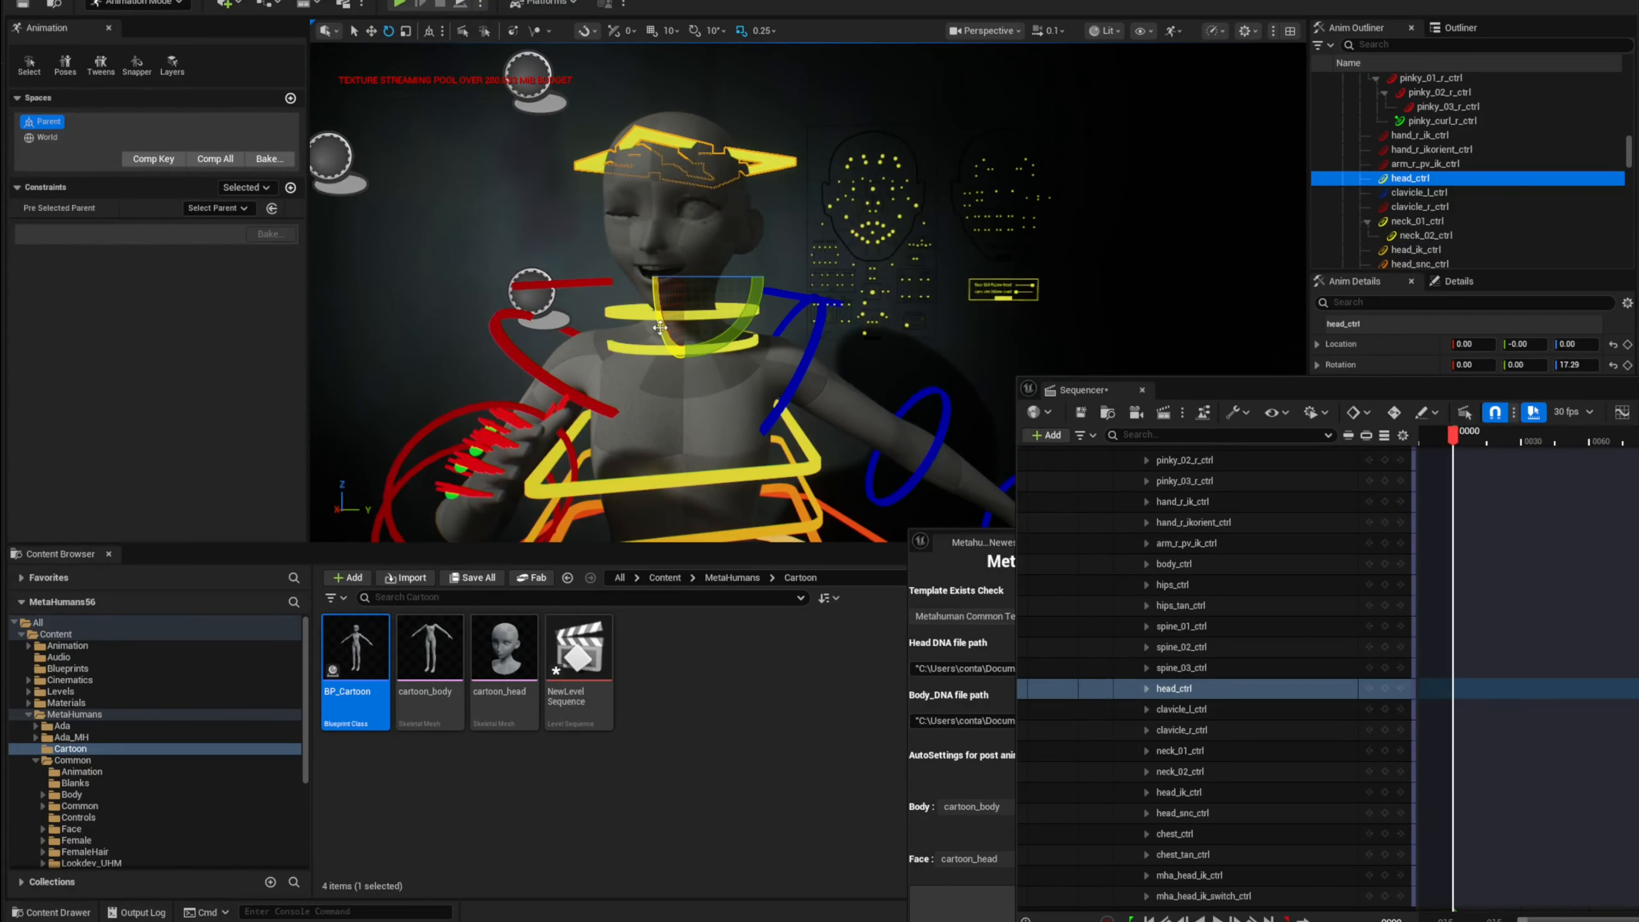
Step: Select the right clavicle control and rotate it about 7.4 degrees to test the shoulder
left_click_drag(659, 328, 662, 337)
key("s")
mouse_move(662, 338)
right_mouse_down()
mouse_move(646, 368)
mouse_move(638, 333)
right_mouse_up()
key("w")
left_click(665, 197)
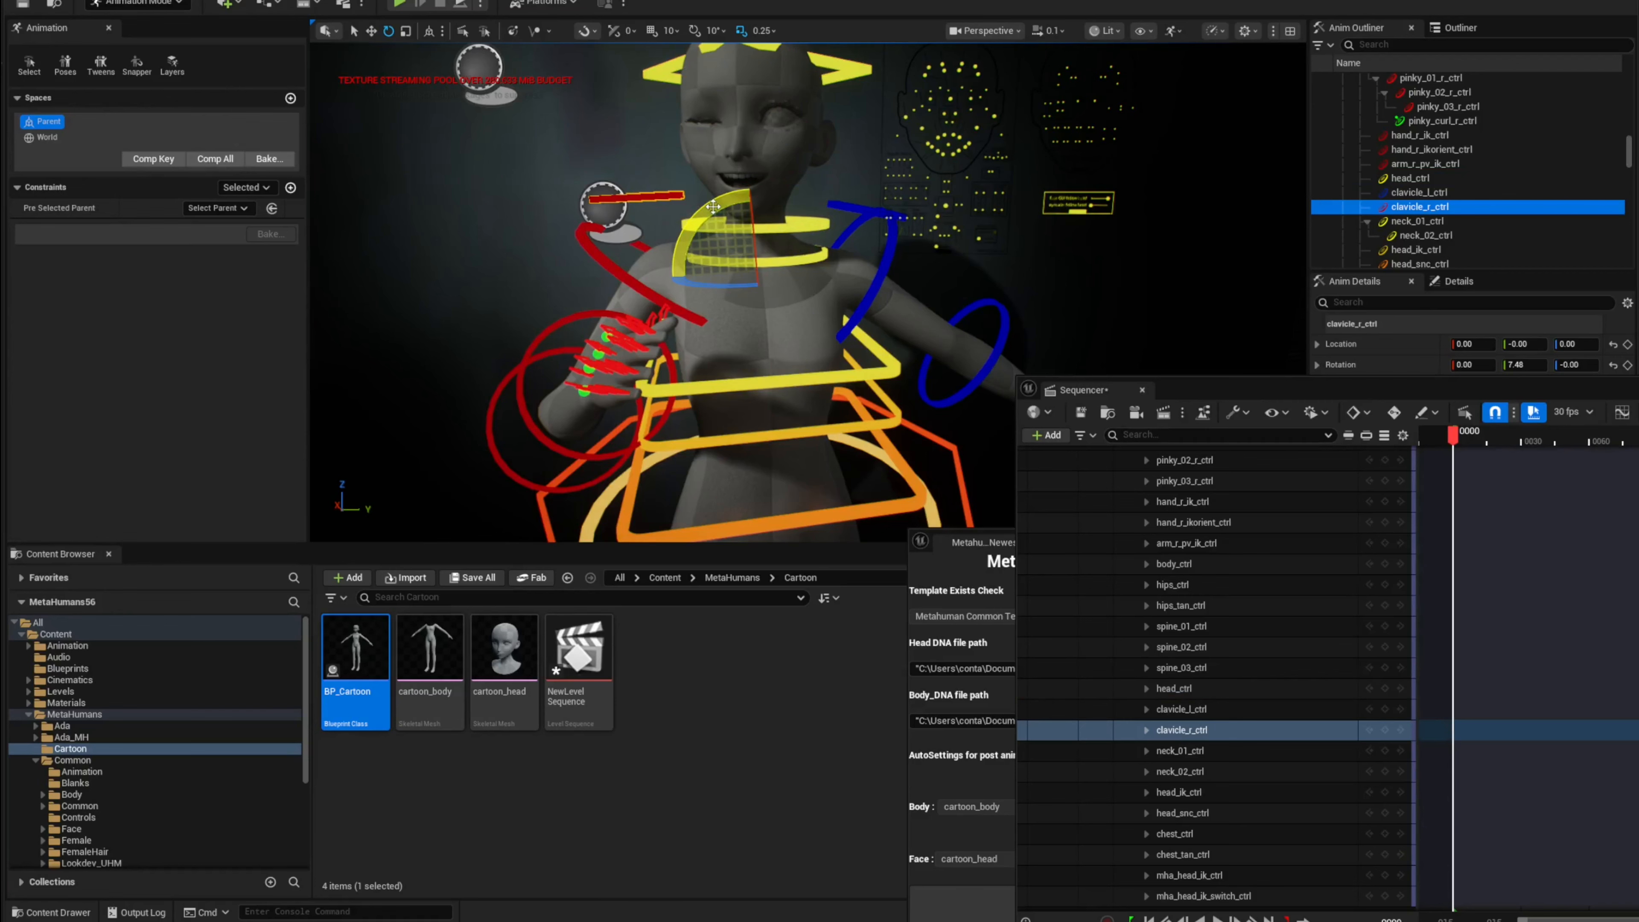
left_click_drag(700, 218, 694, 228)
Step: Open the MetaHuman Creator Optional Presets folder in the Content Browser and browse the preset characters
scroll(112, 832, "down", 3)
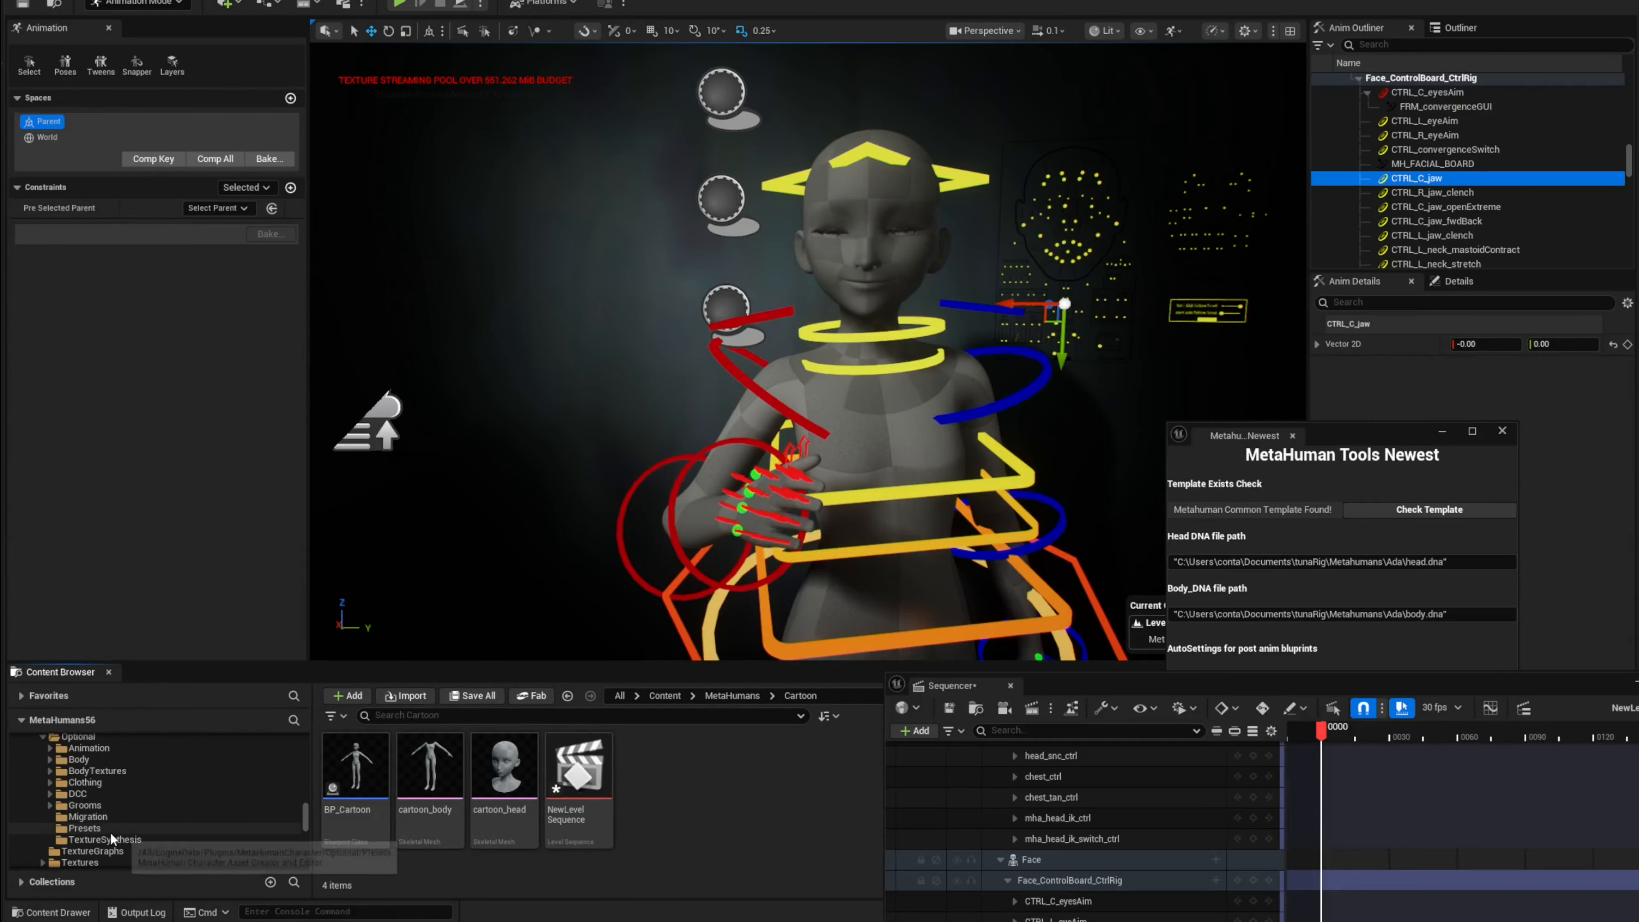
left_click(101, 827)
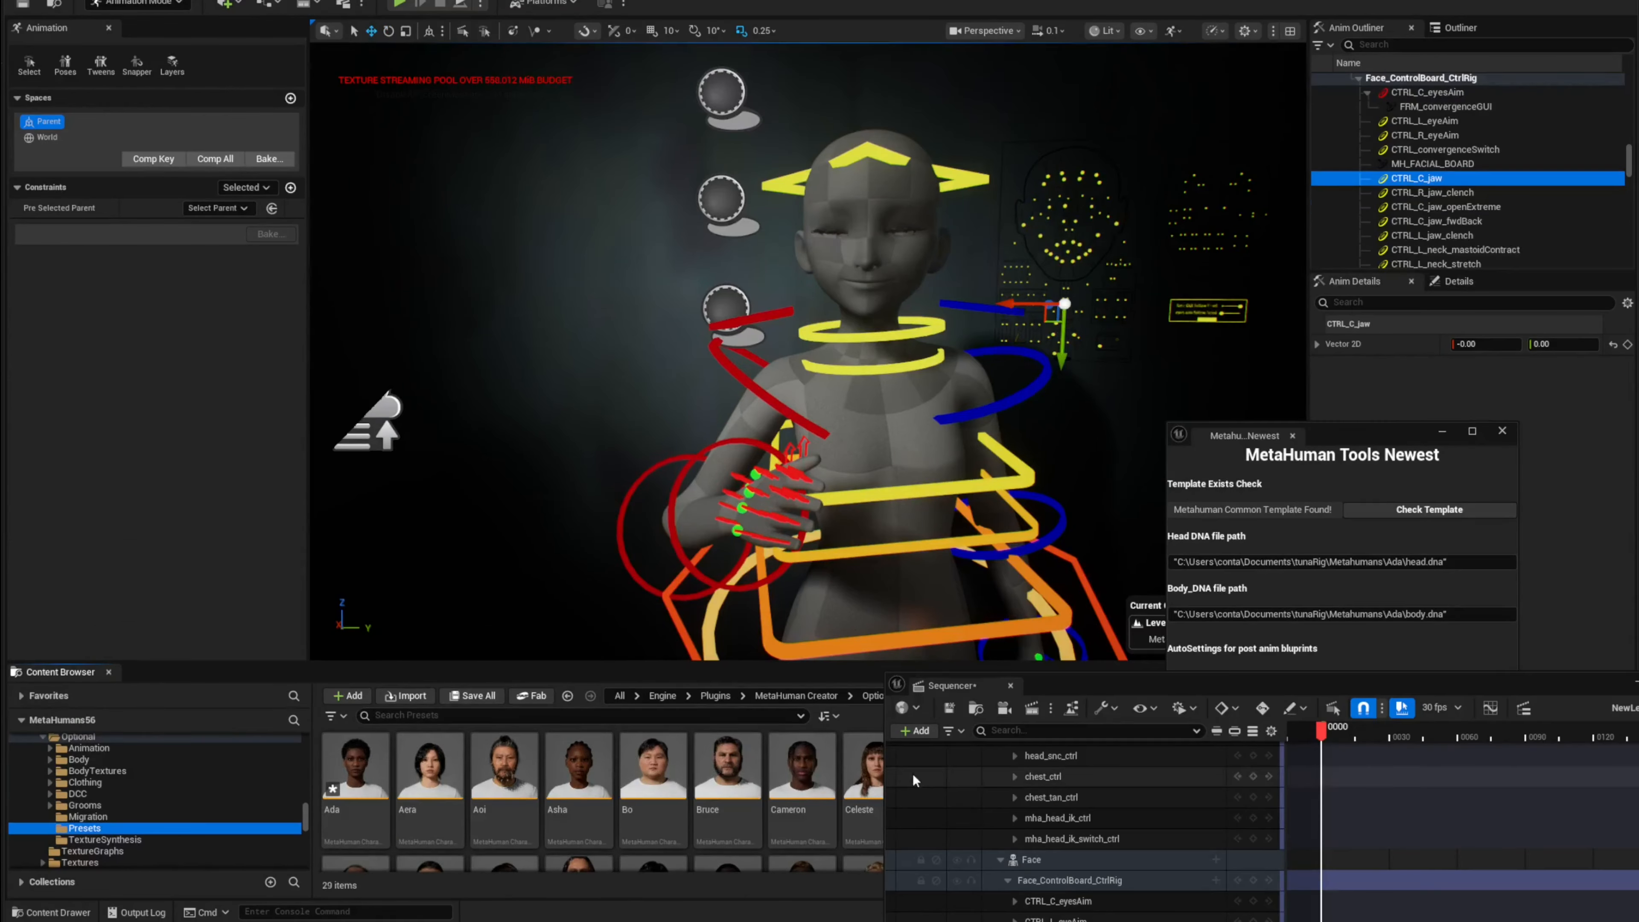
left_click_drag(1117, 689, 1419, 713)
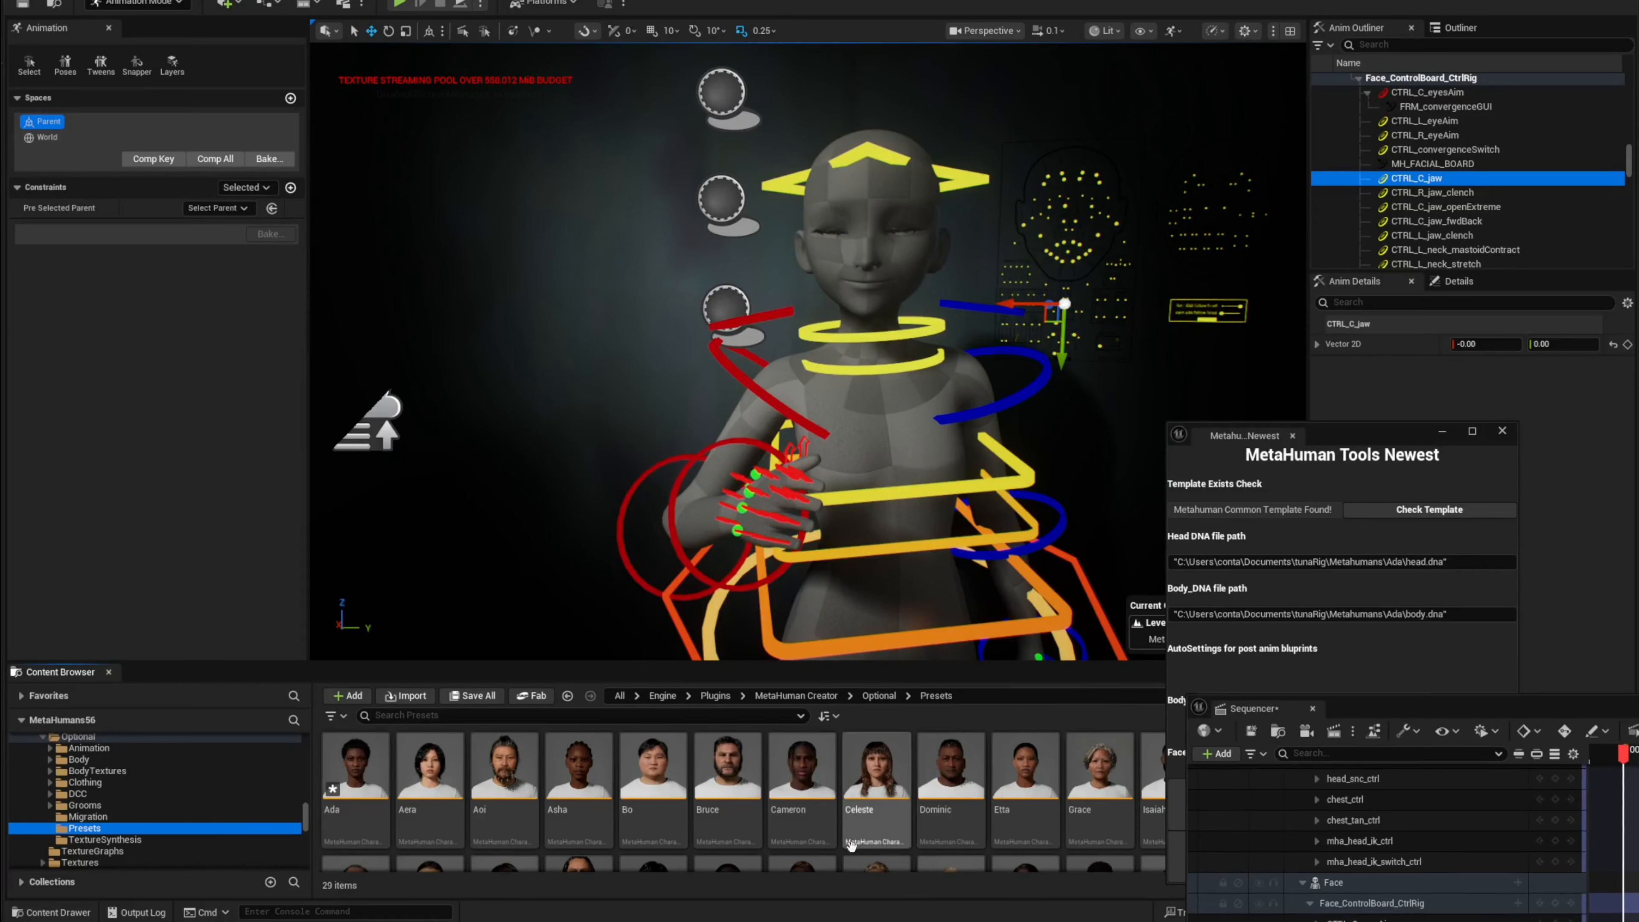
scroll(605, 834, "down", 2)
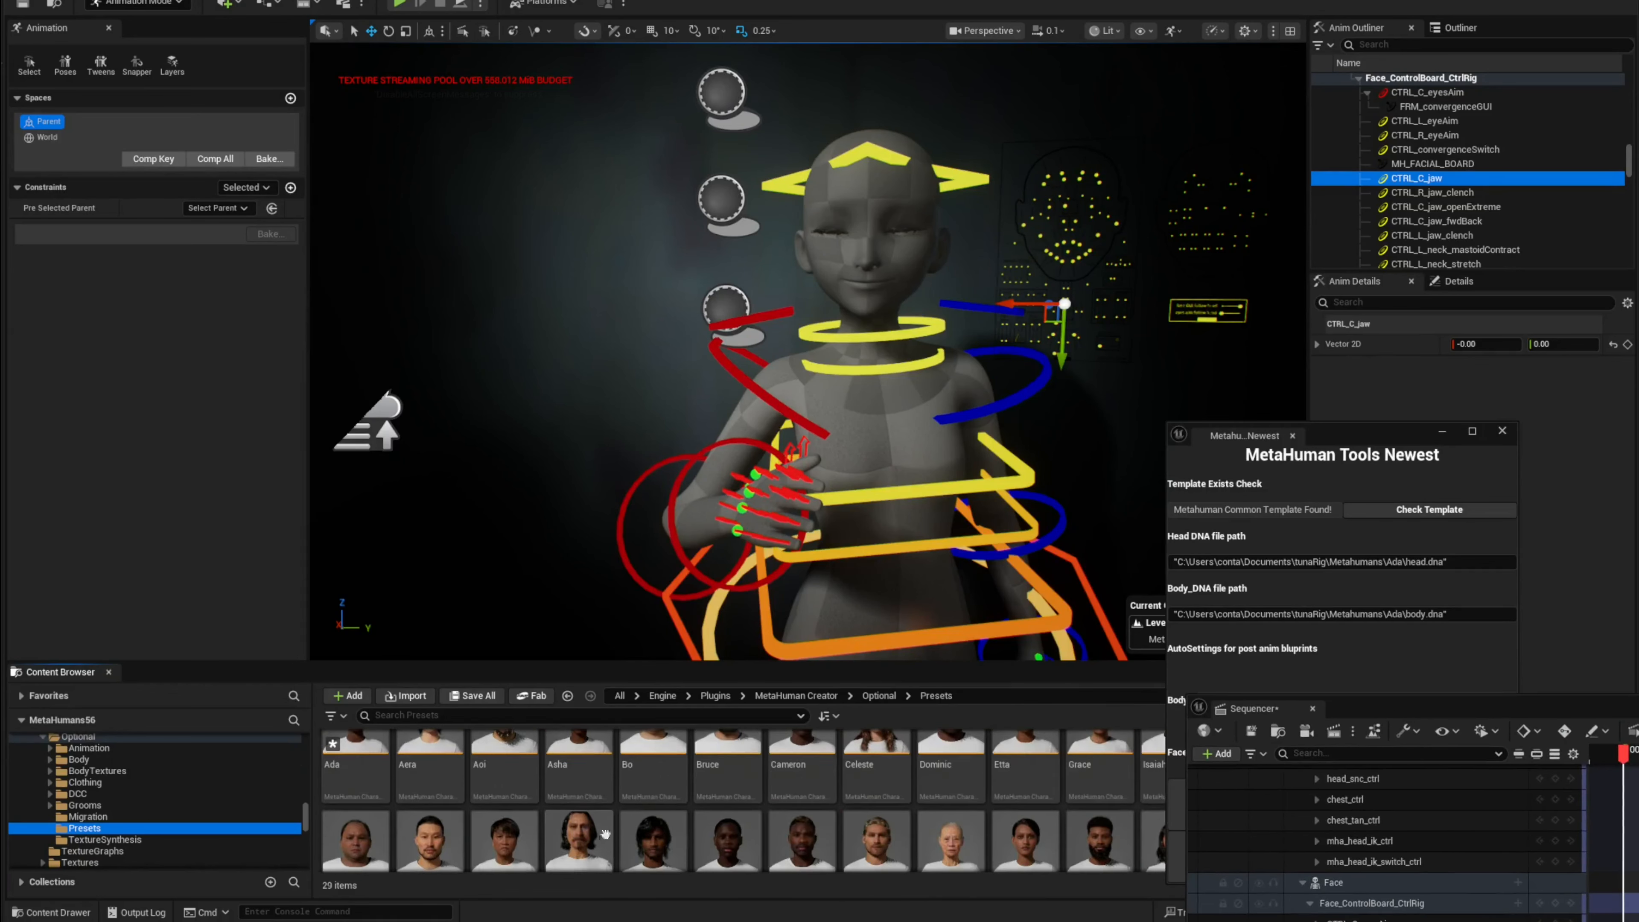
scroll(605, 834, "up", 2)
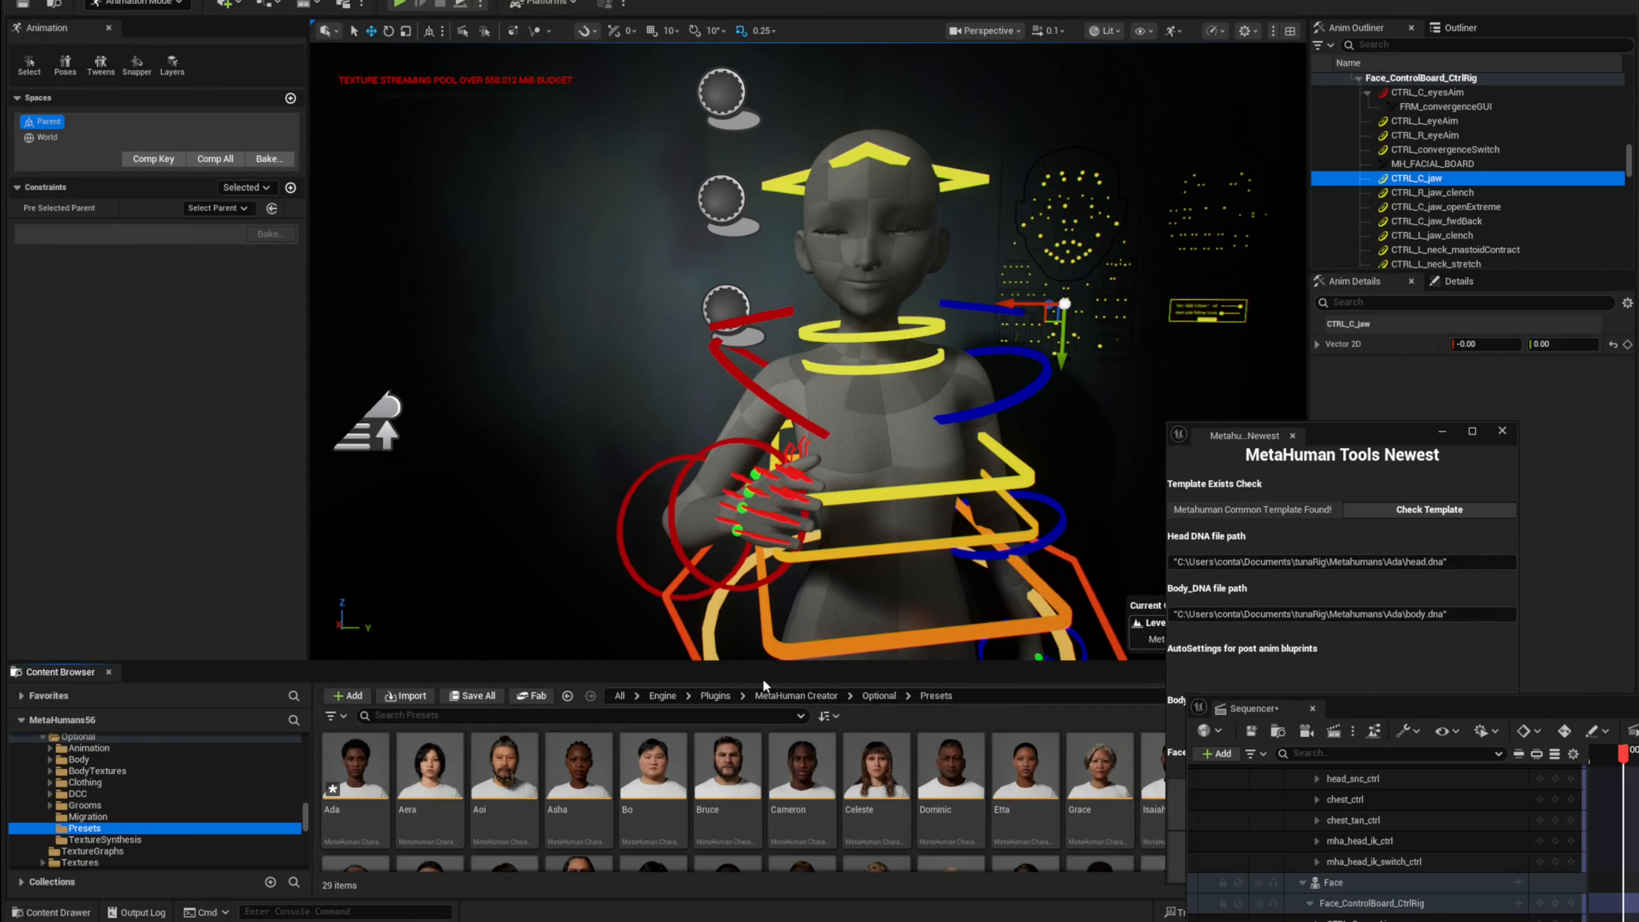
left_click_drag(764, 663, 763, 577)
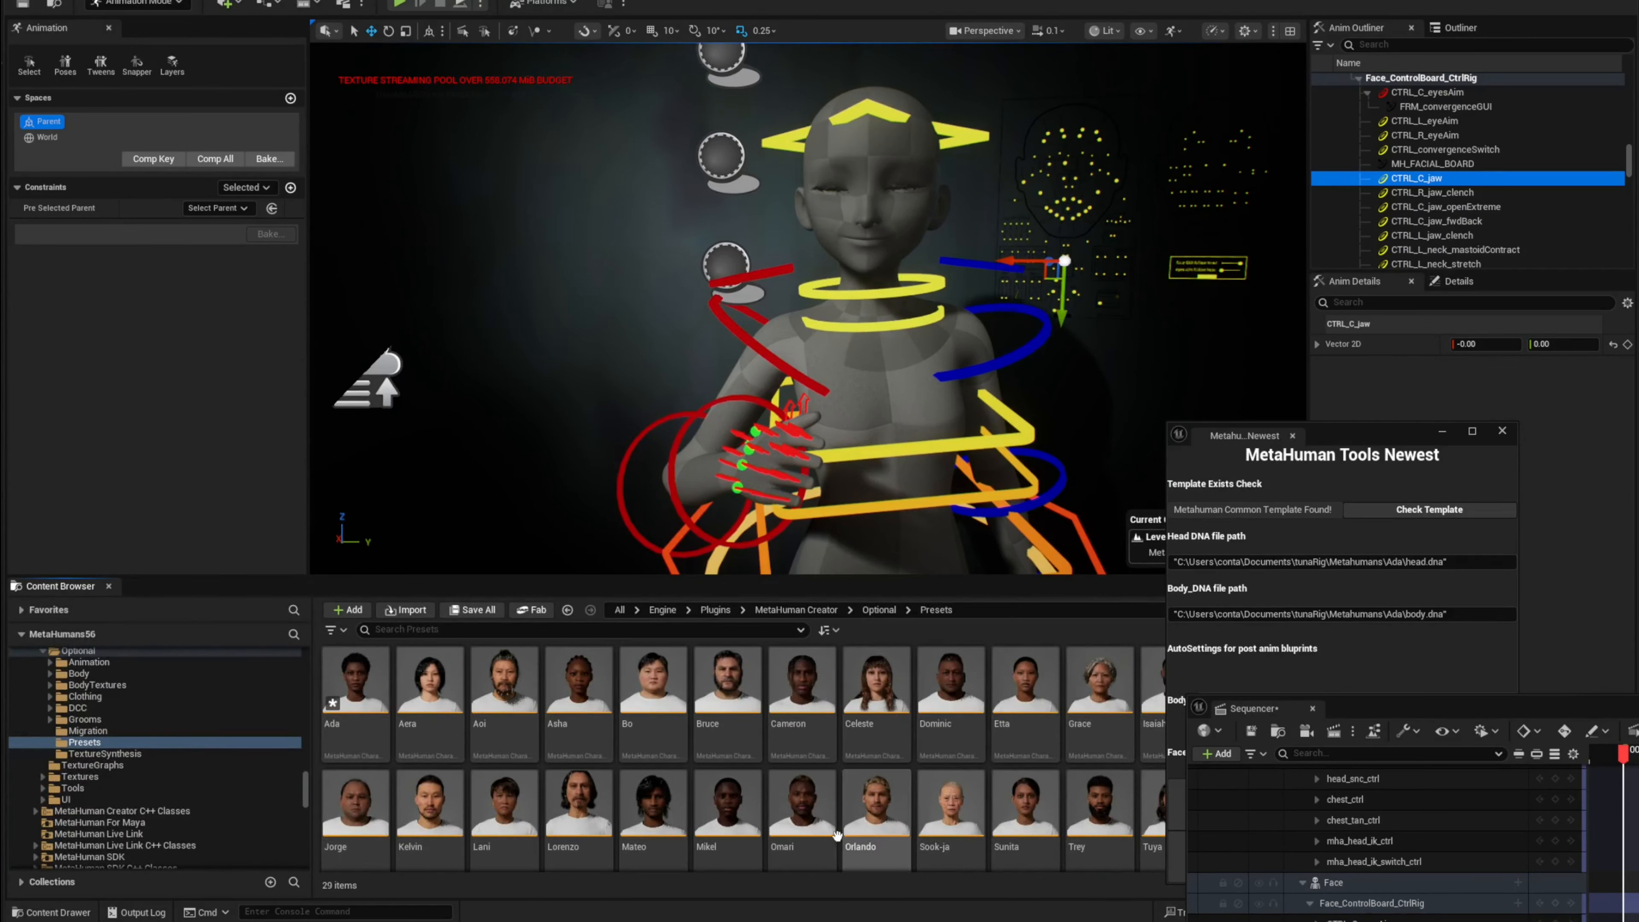
right_click_drag(806, 373, 834, 368)
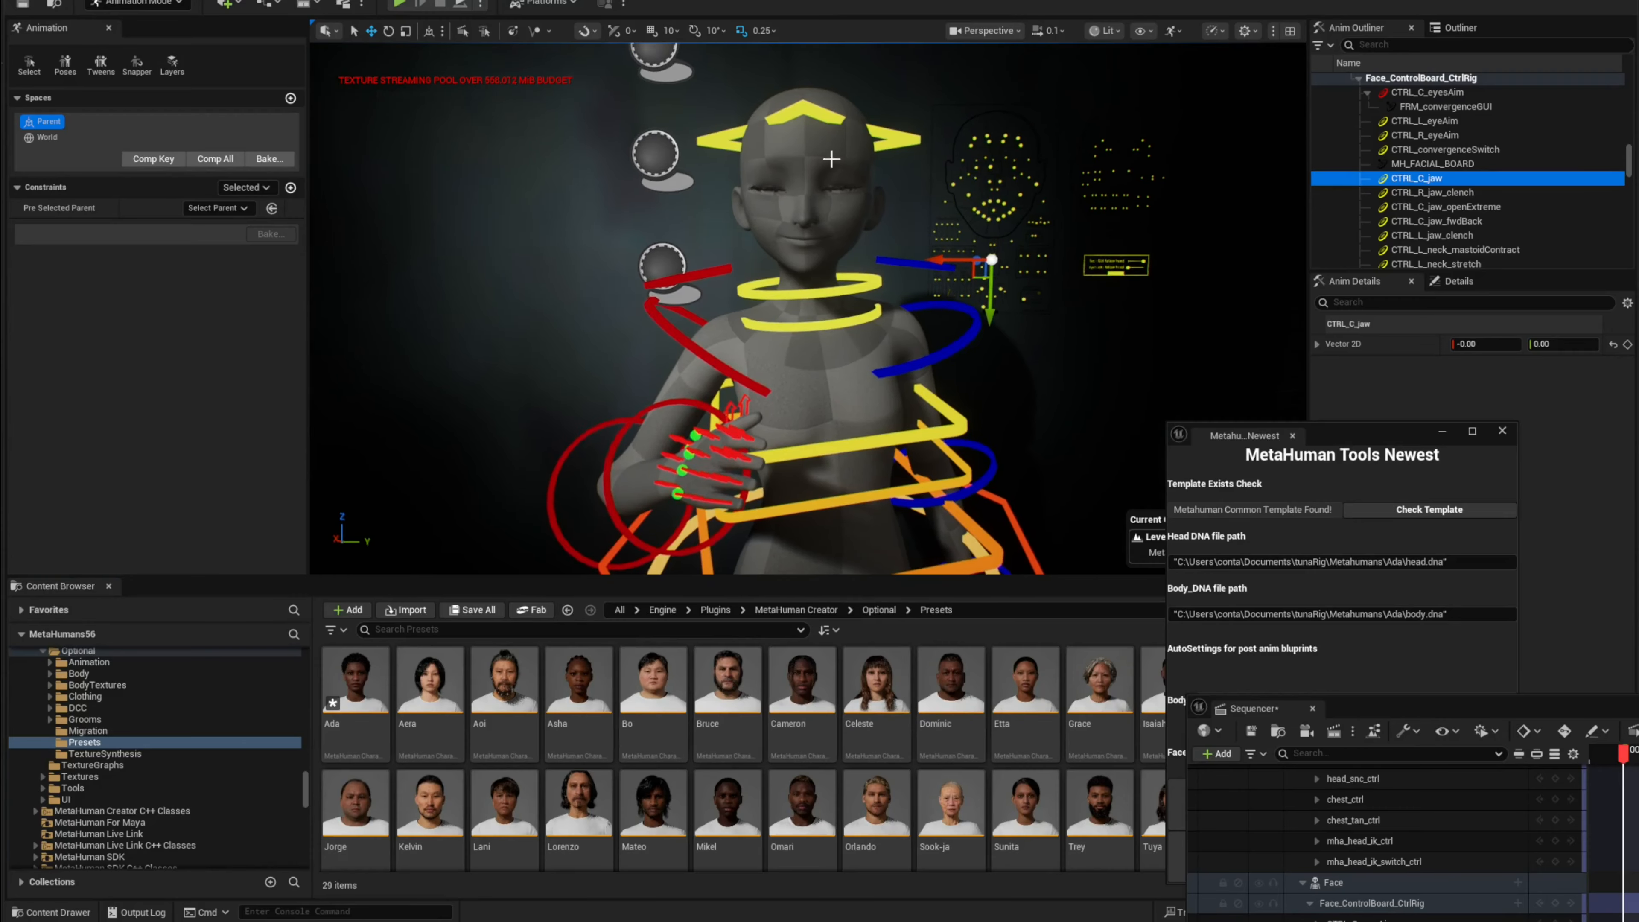